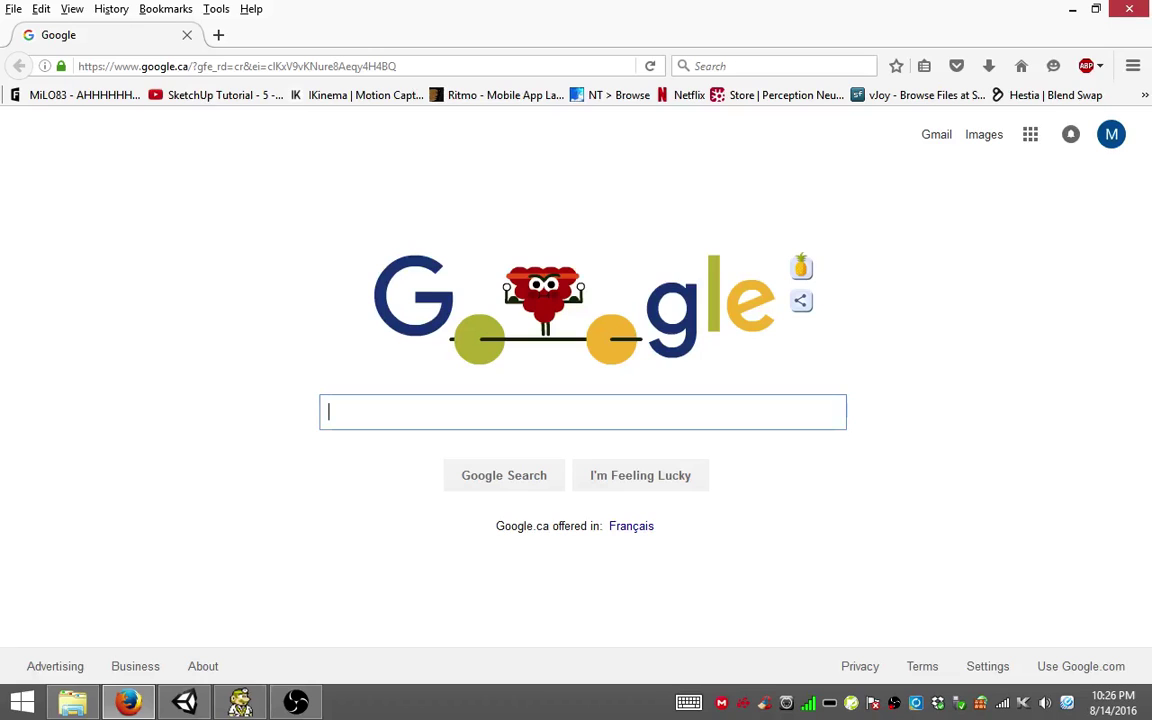
Step: Search Google for 'fountain 3d model', then refine the query to 'free fountain 3d model'
{"action": "type", "text": "founta"}
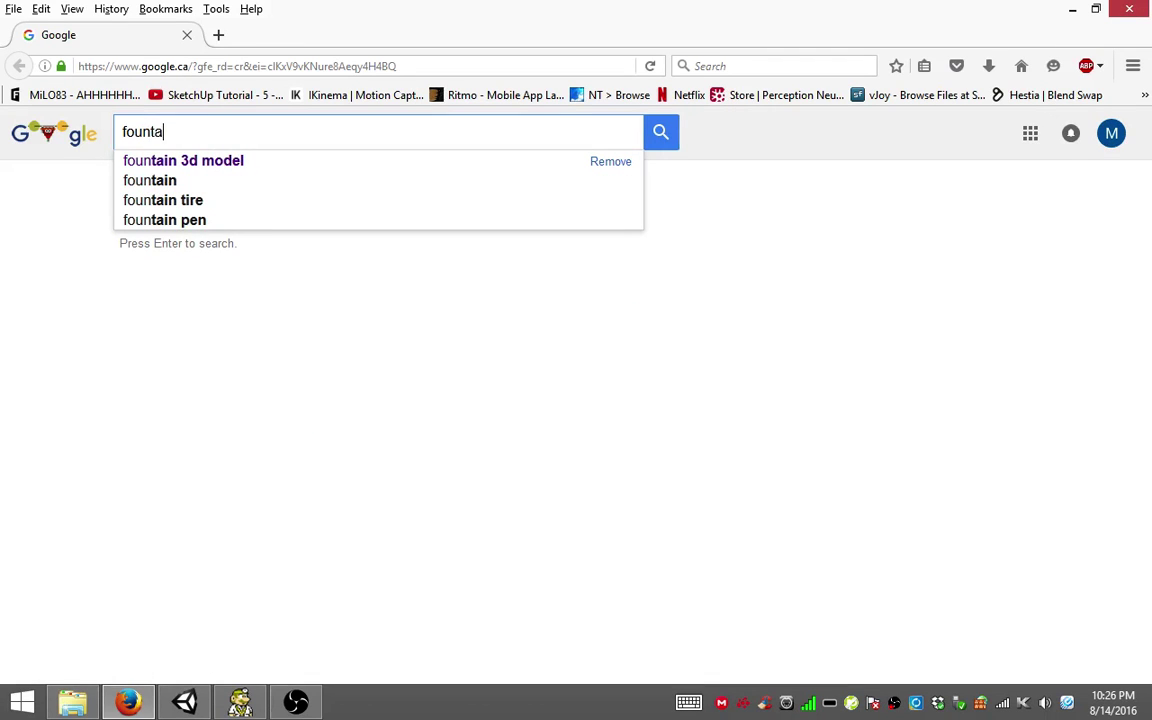
{"action": "type", "text": "in 3d model"}
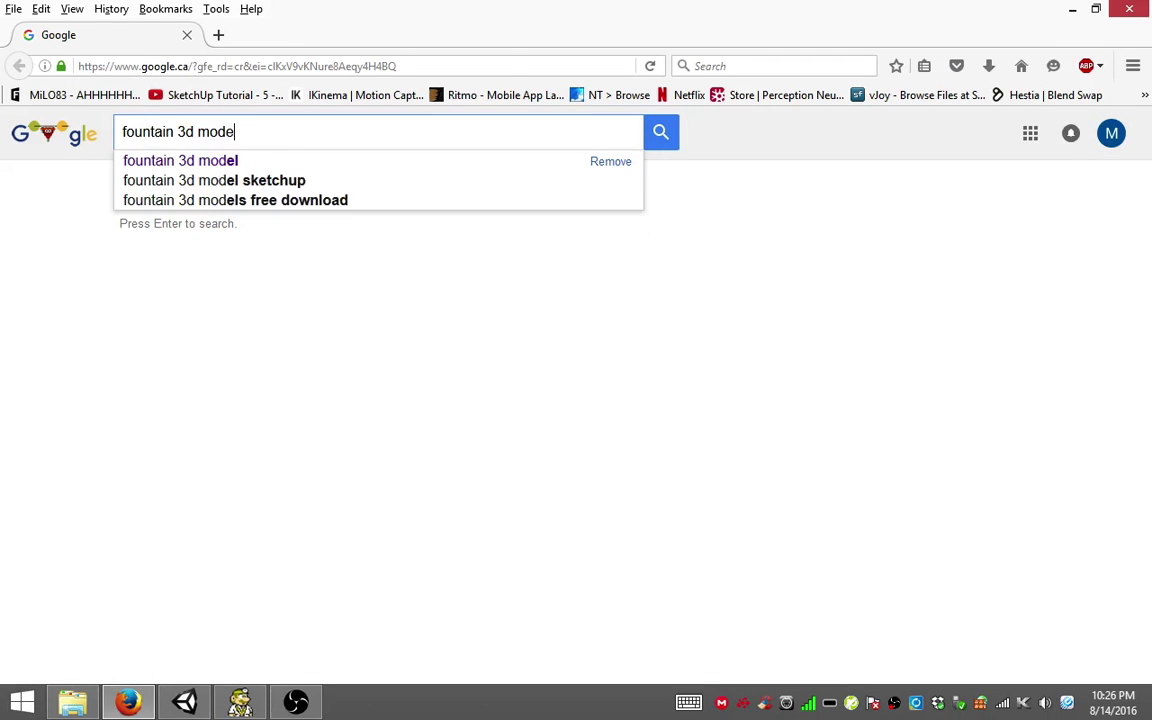
{"action": "key", "text": "Return"}
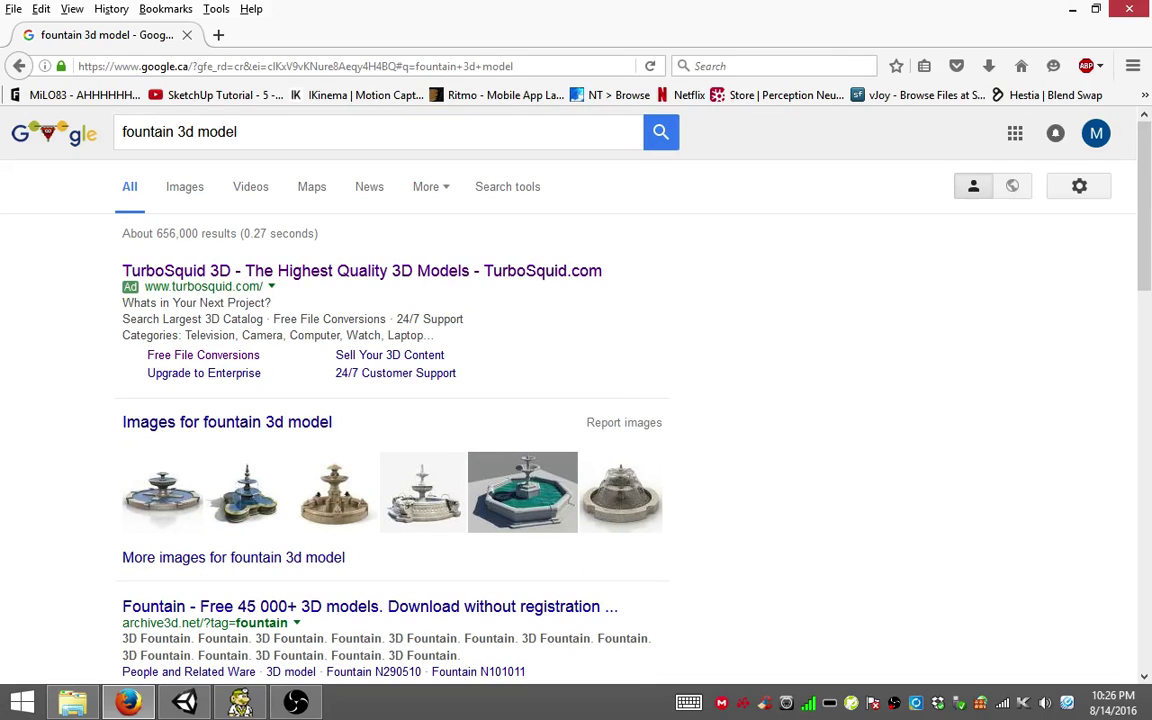
{"action": "left_click", "coordinate": [123, 131]}
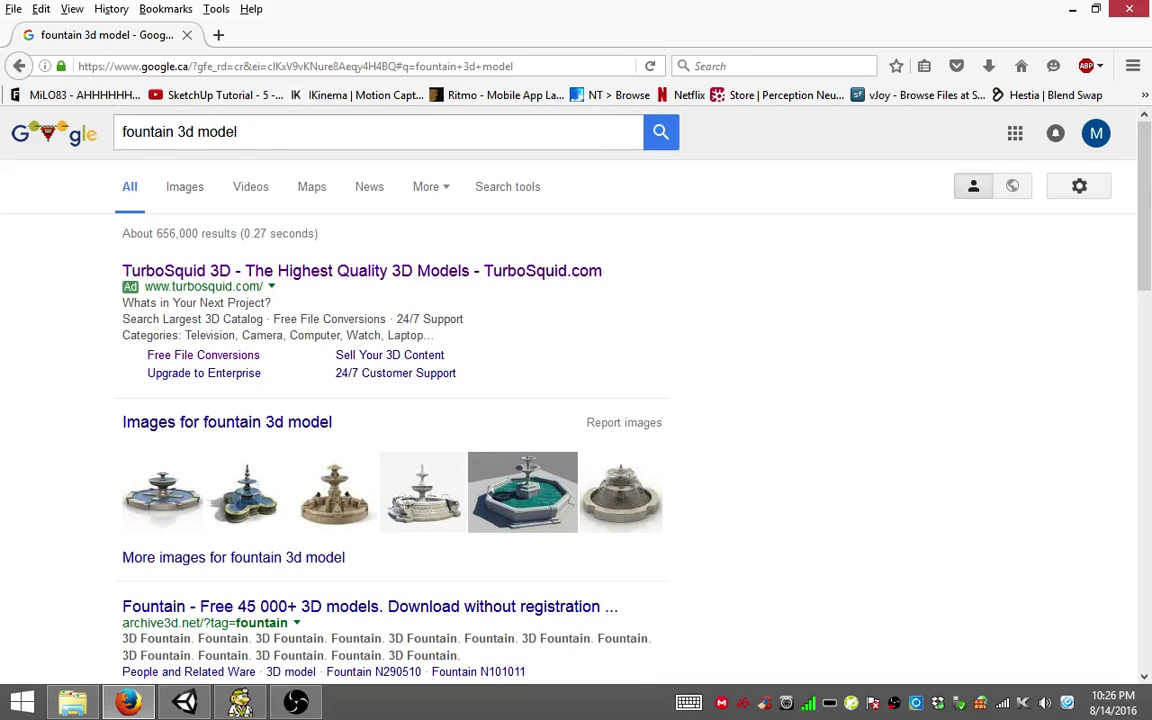
{"action": "triple_click", "coordinate": [123, 131]}
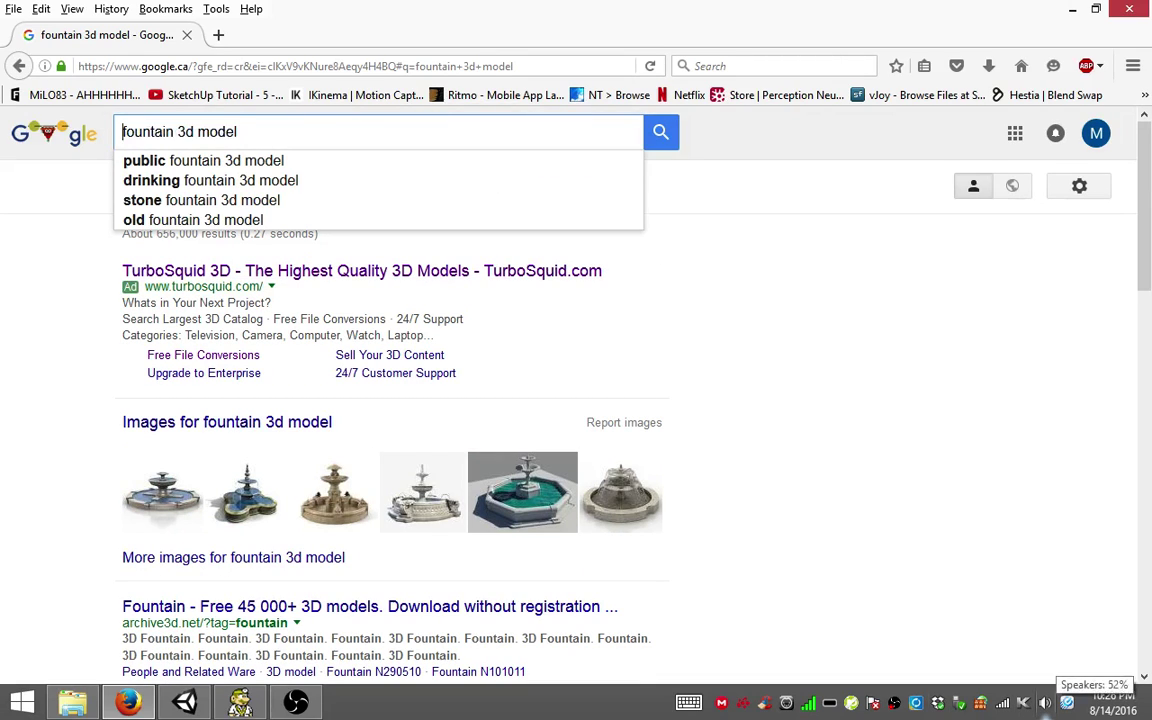
{"action": "type", "text": "free"}
{"action": "key", "text": "Return"}
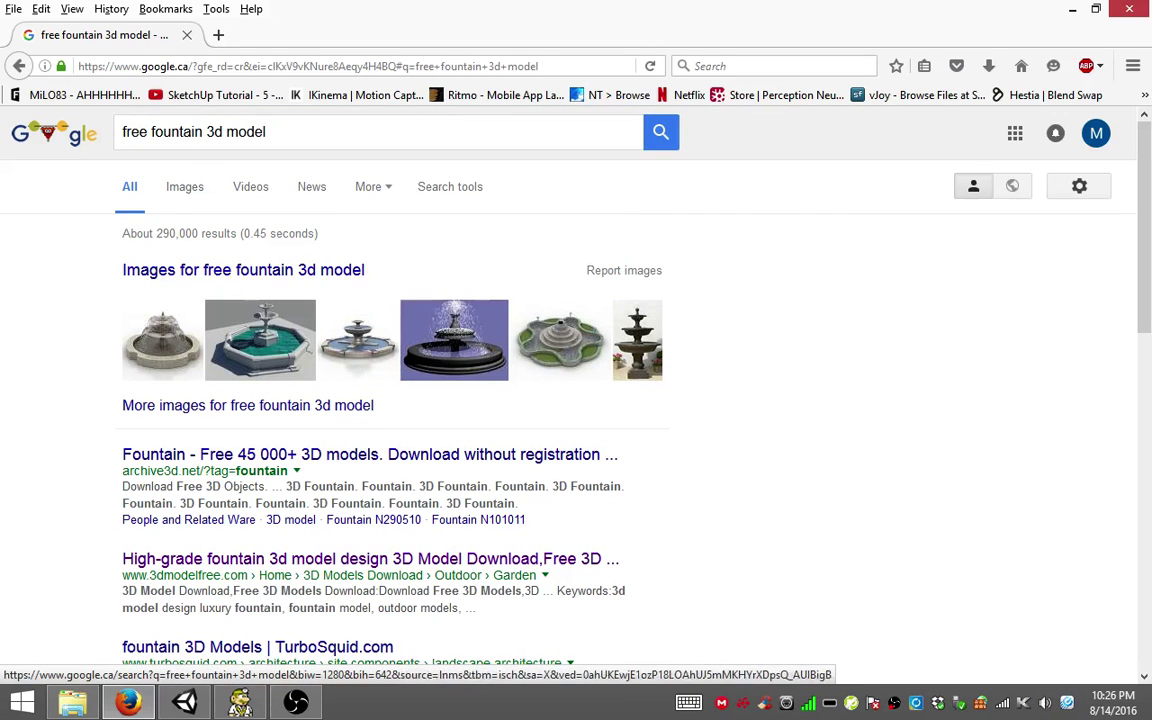
Step: Preview the octagonal teal-pool fountain image and open its freebies3d Tumblr source page in a new tab
{"action": "left_click", "coordinate": [161, 340]}
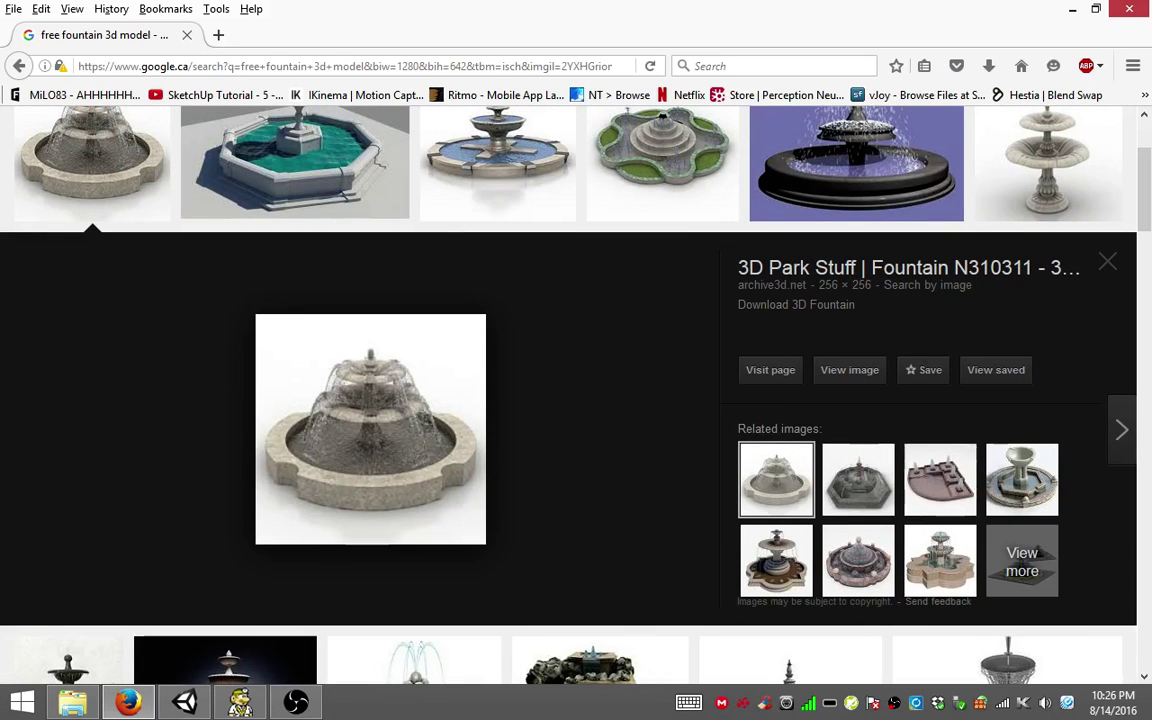
{"action": "scroll", "coordinate": [180, 180], "scroll_direction": "up", "scroll_amount": 3}
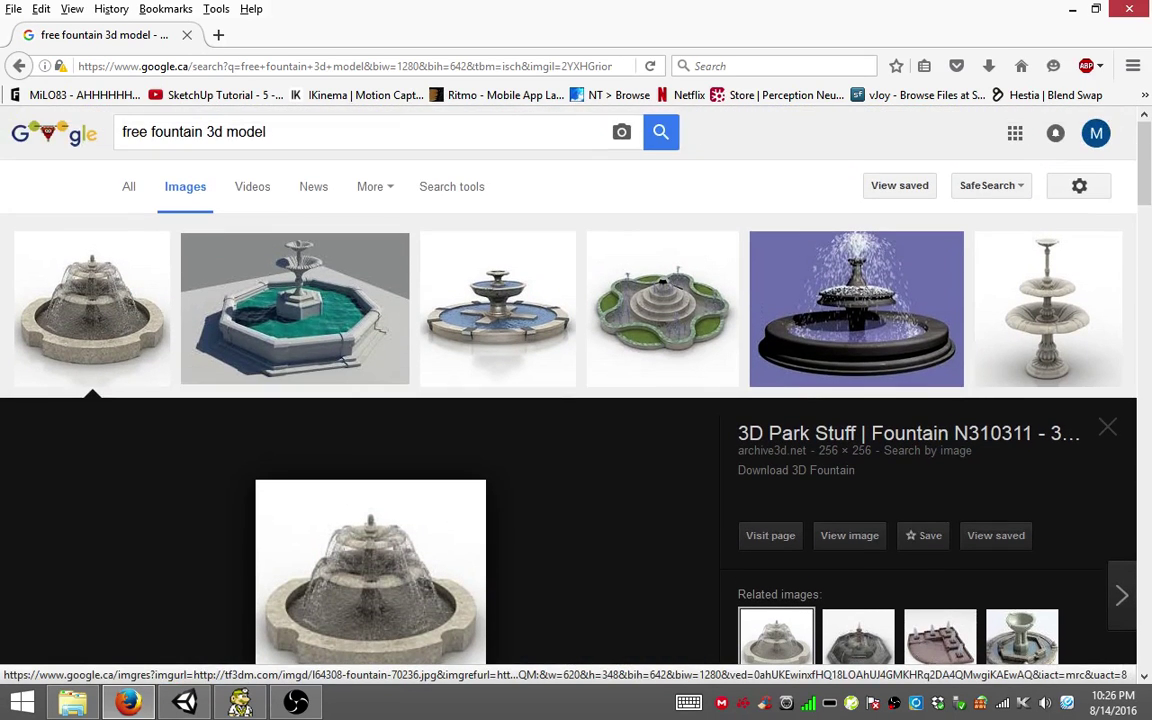
{"action": "scroll", "coordinate": [300, 400], "scroll_direction": "down", "scroll_amount": 3}
{"action": "scroll", "coordinate": [300, 400], "scroll_direction": "down", "scroll_amount": 5}
{"action": "scroll", "coordinate": [300, 400], "scroll_direction": "down", "scroll_amount": 5}
{"action": "scroll", "coordinate": [300, 400], "scroll_direction": "up", "scroll_amount": 3}
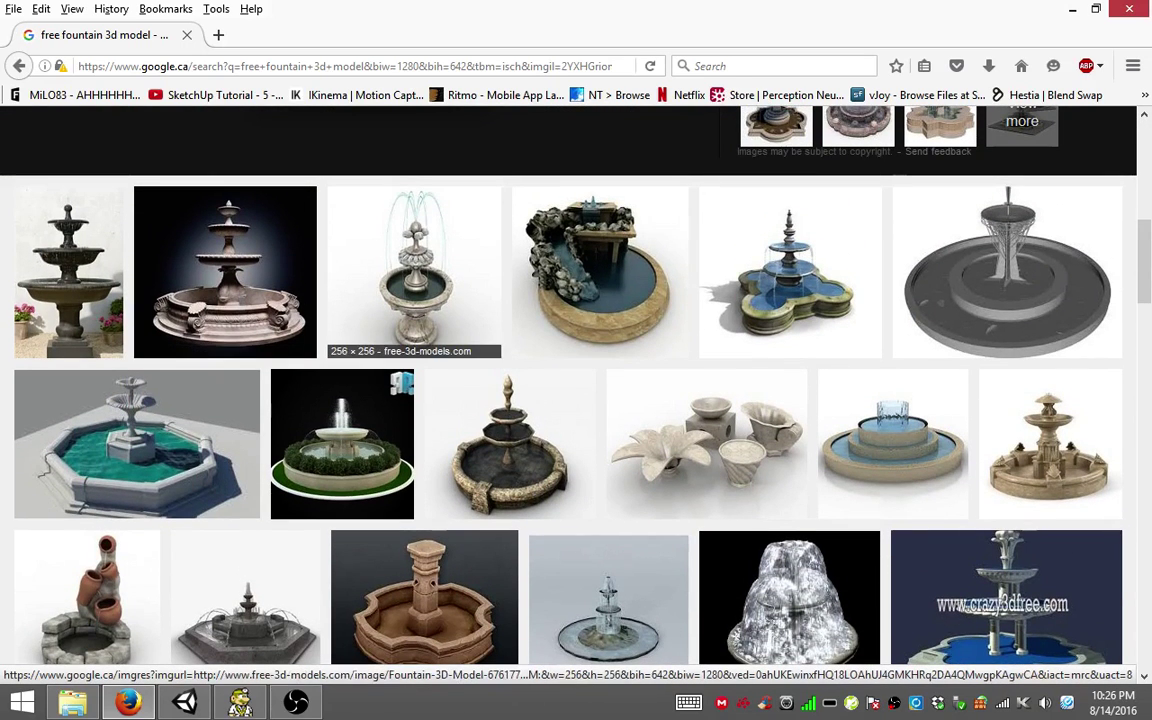
{"action": "scroll", "coordinate": [700, 350], "scroll_direction": "down", "scroll_amount": 2}
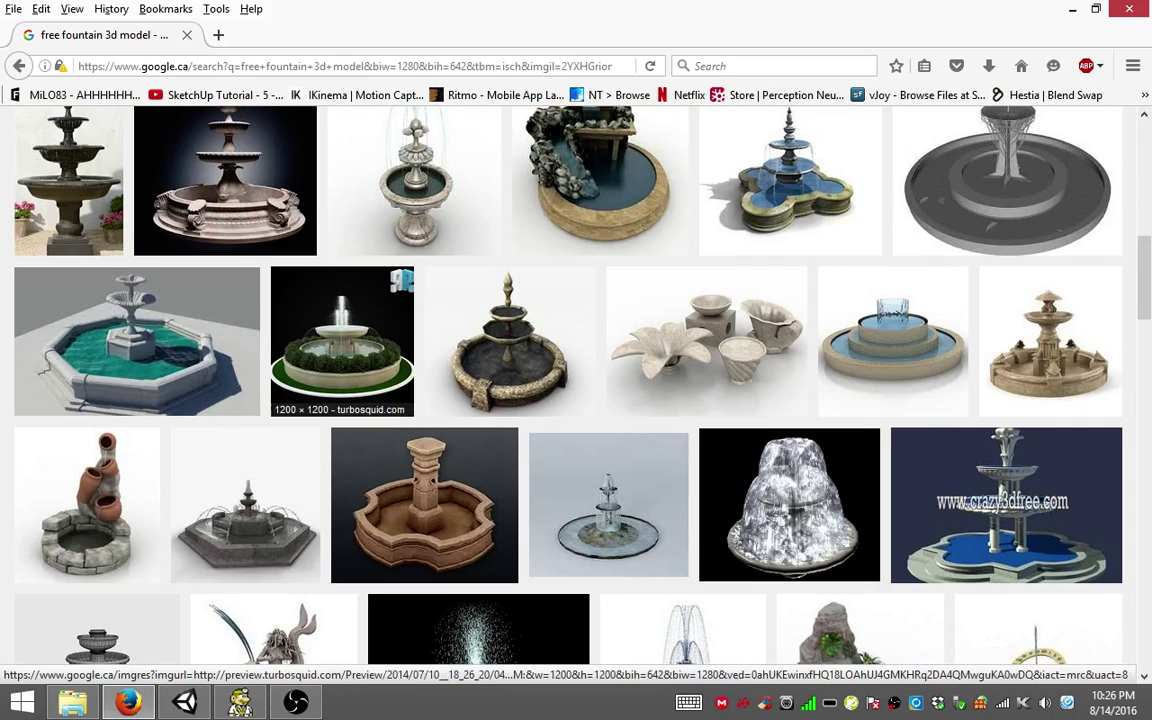
{"action": "left_click", "coordinate": [137, 340]}
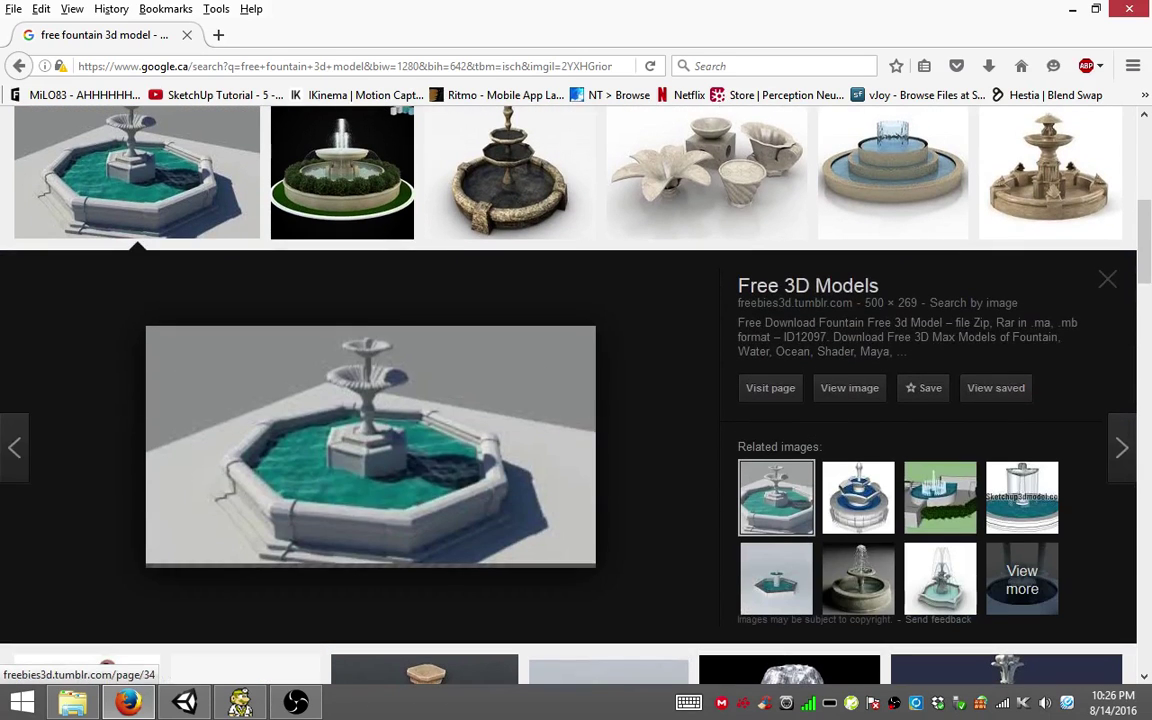
{"action": "left_click", "coordinate": [370, 446]}
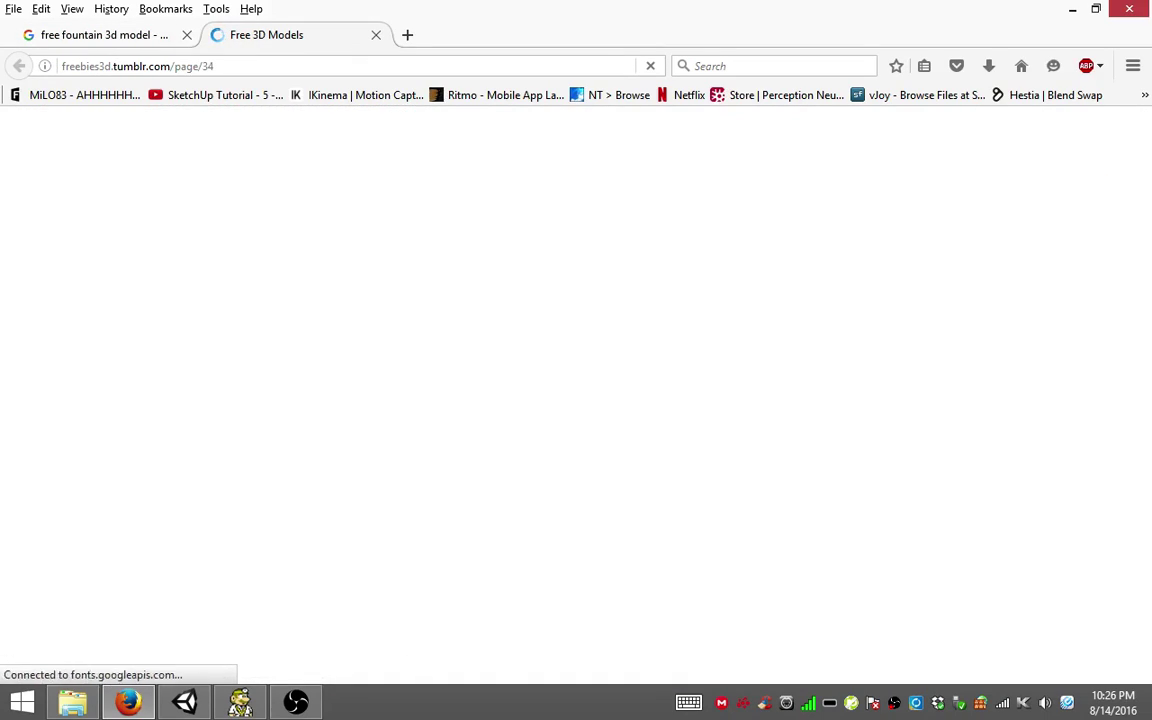
Step: Follow the Water Fountain post's open3dmodel.com link on the freebies3d Tumblr page
{"action": "scroll", "coordinate": [576, 400], "scroll_direction": "down", "scroll_amount": 2}
{"action": "scroll", "coordinate": [576, 400], "scroll_direction": "down", "scroll_amount": 2}
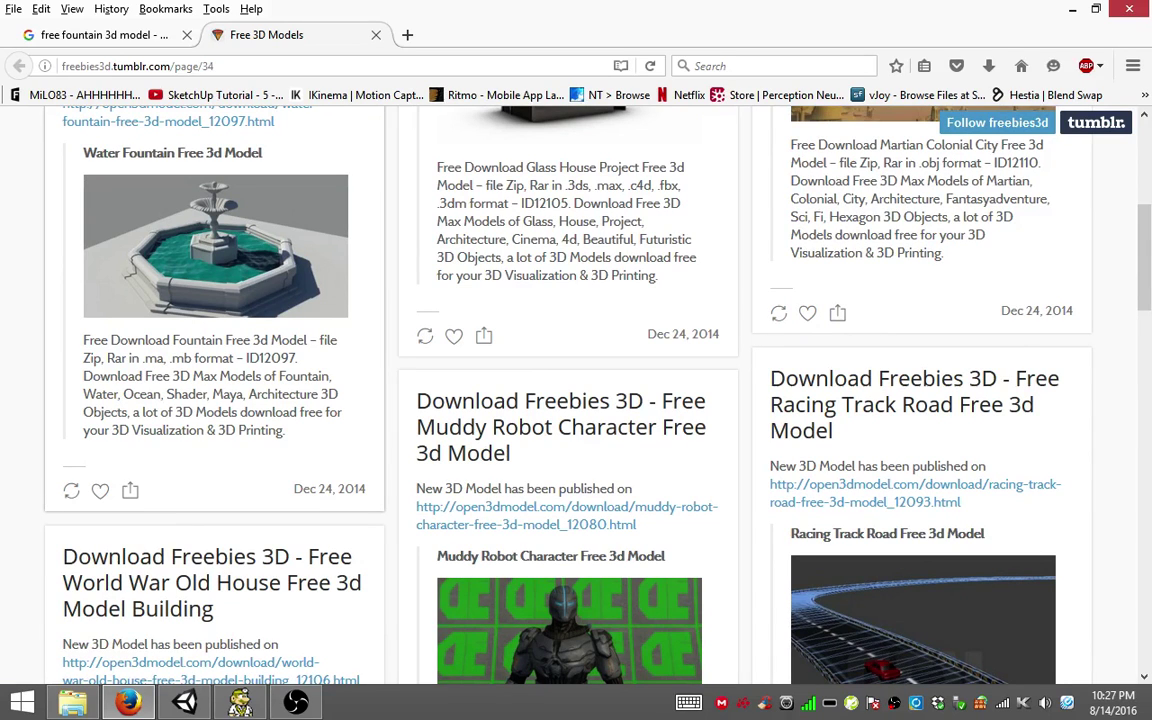
{"action": "scroll", "coordinate": [190, 317], "scroll_direction": "up", "scroll_amount": 1}
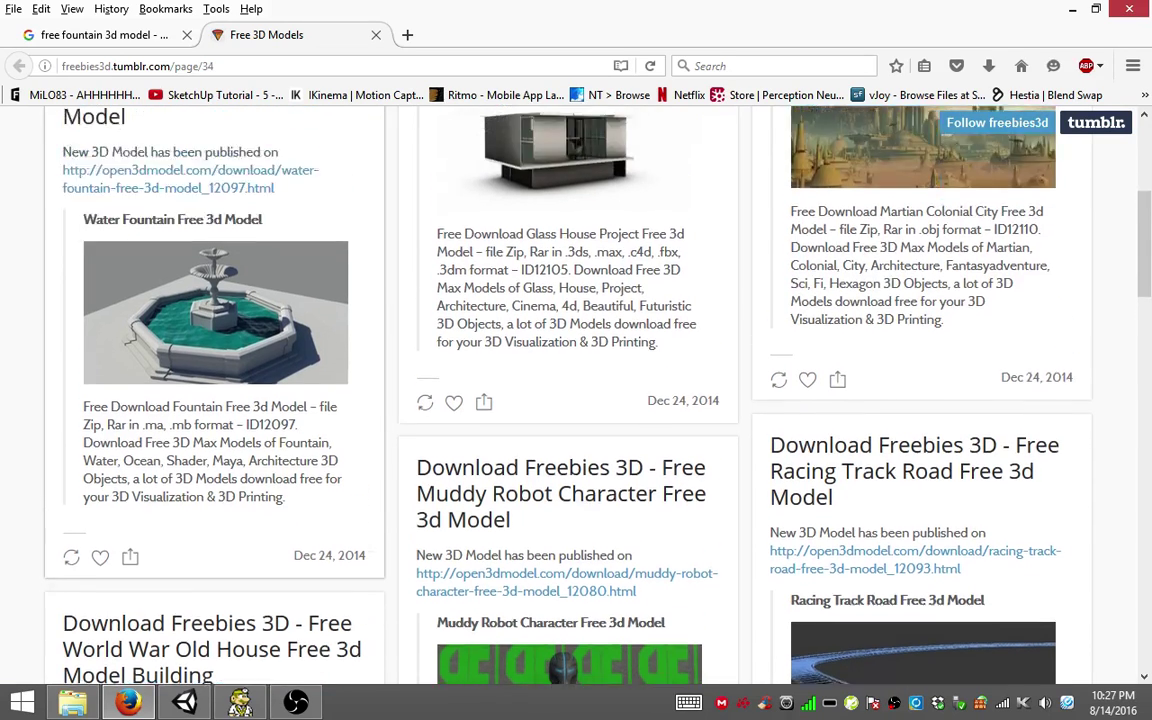
{"action": "scroll", "coordinate": [190, 317], "scroll_direction": "up", "scroll_amount": 1}
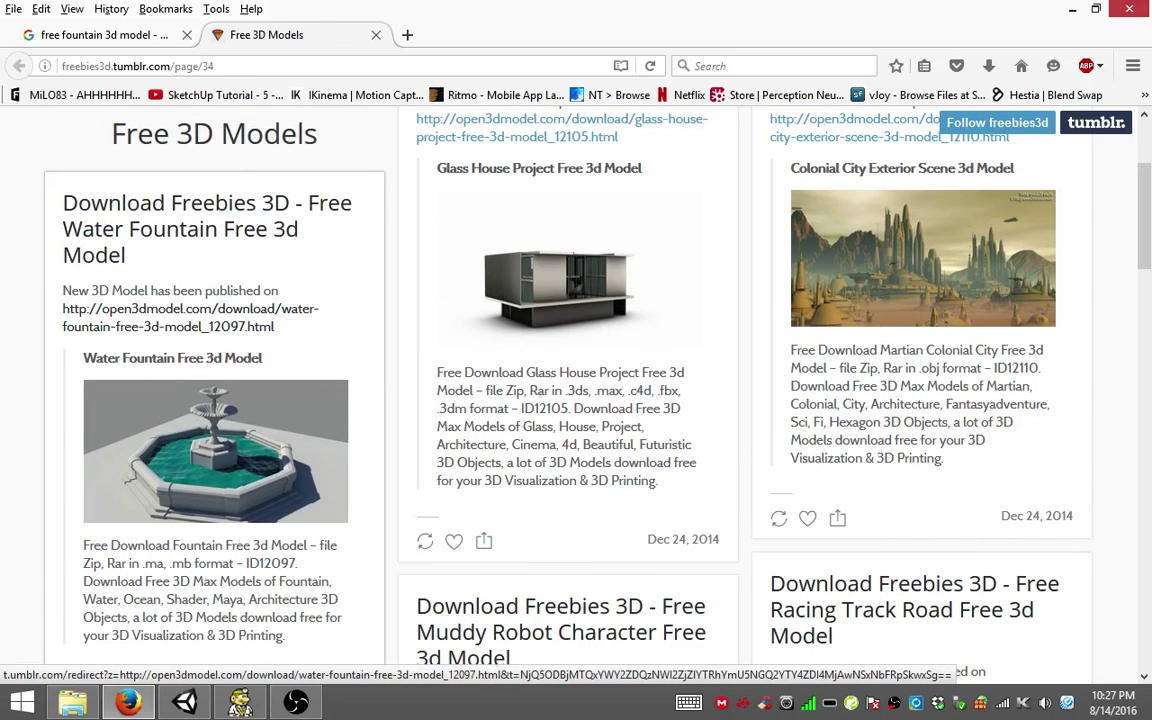
{"action": "left_click", "coordinate": [190, 317]}
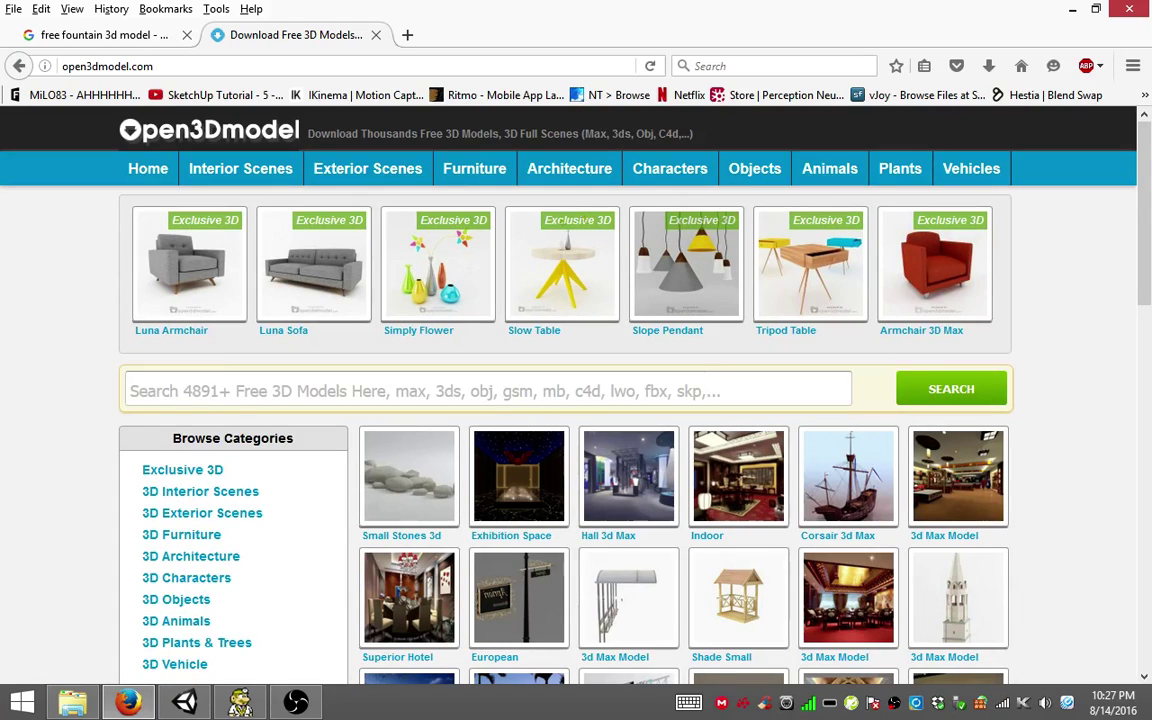
Step: Search Open3DModel for 'fountain' and open the High-grade fountain model page
{"action": "type", "text": "fount"}
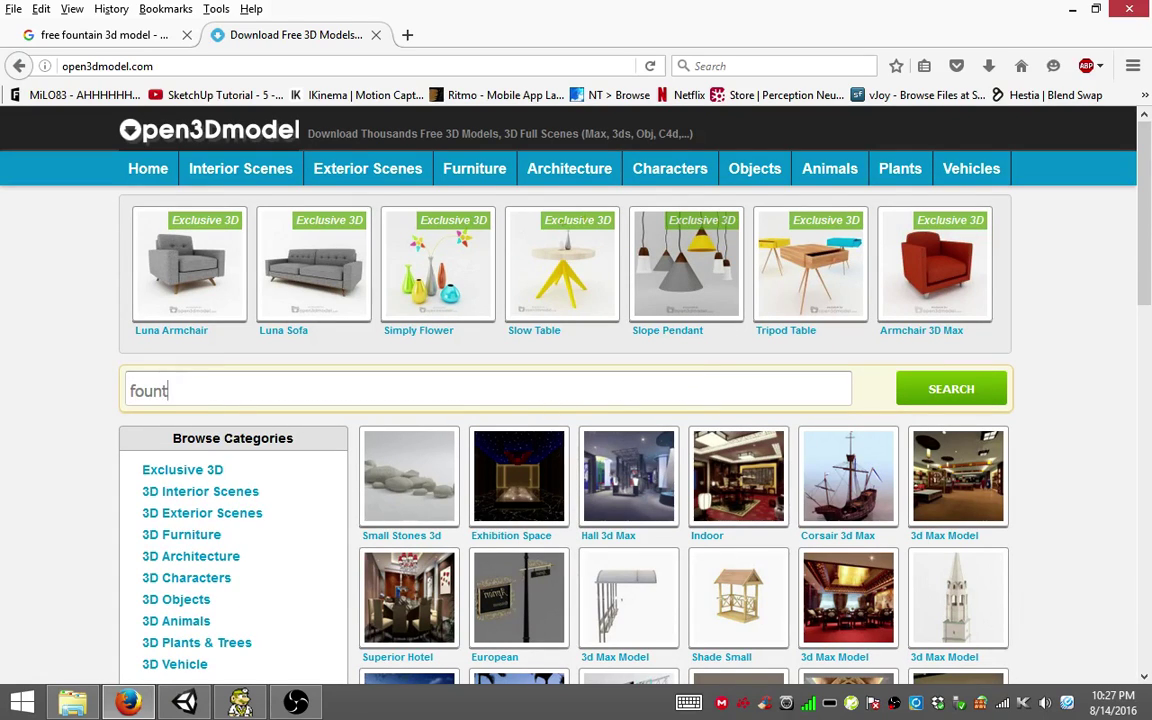
{"action": "type", "text": "ain"}
{"action": "key", "text": "Return"}
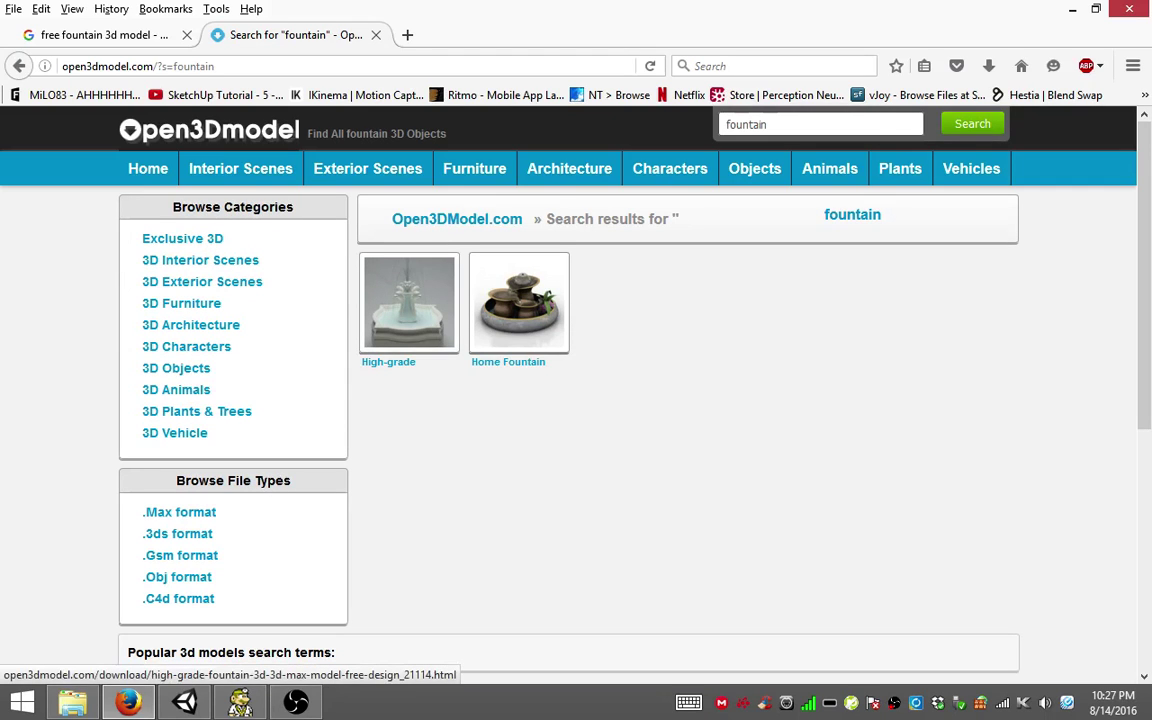
{"action": "left_click", "coordinate": [405, 330]}
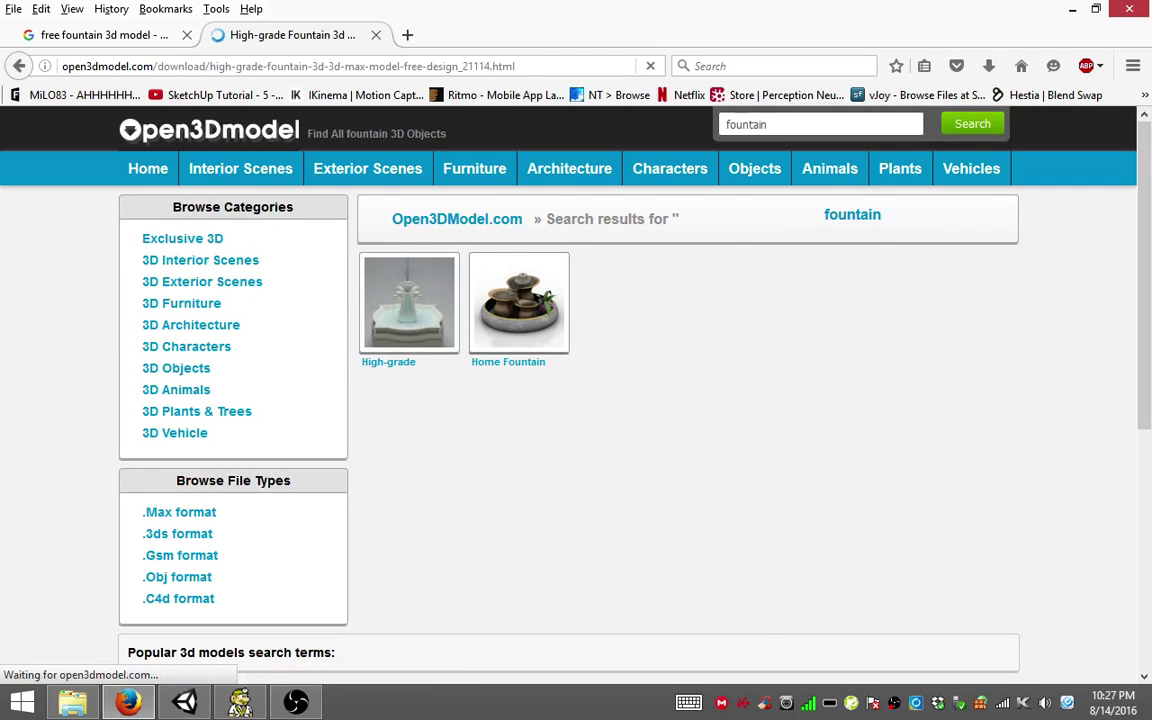
Step: Bring up the site's 3ds-format model listing from the High-grade fountain page
{"action": "scroll", "coordinate": [576, 390], "scroll_direction": "down", "scroll_amount": 2}
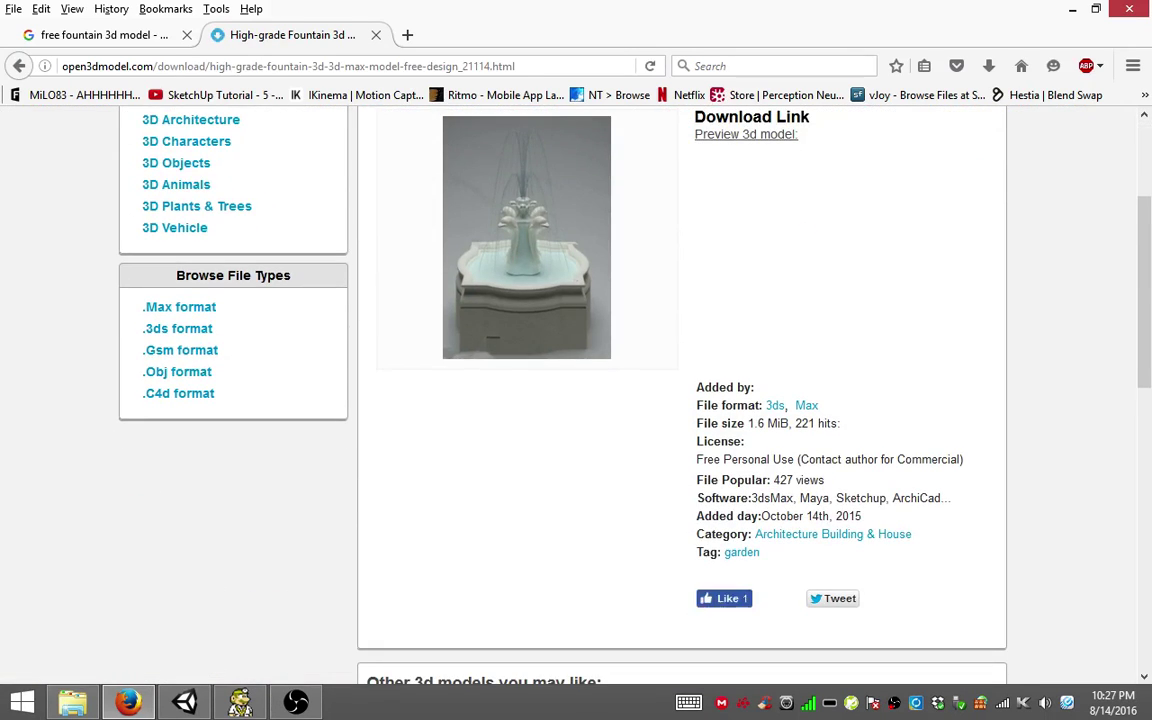
{"action": "scroll", "coordinate": [576, 390], "scroll_direction": "down", "scroll_amount": 1}
{"action": "left_click", "coordinate": [775, 303]}
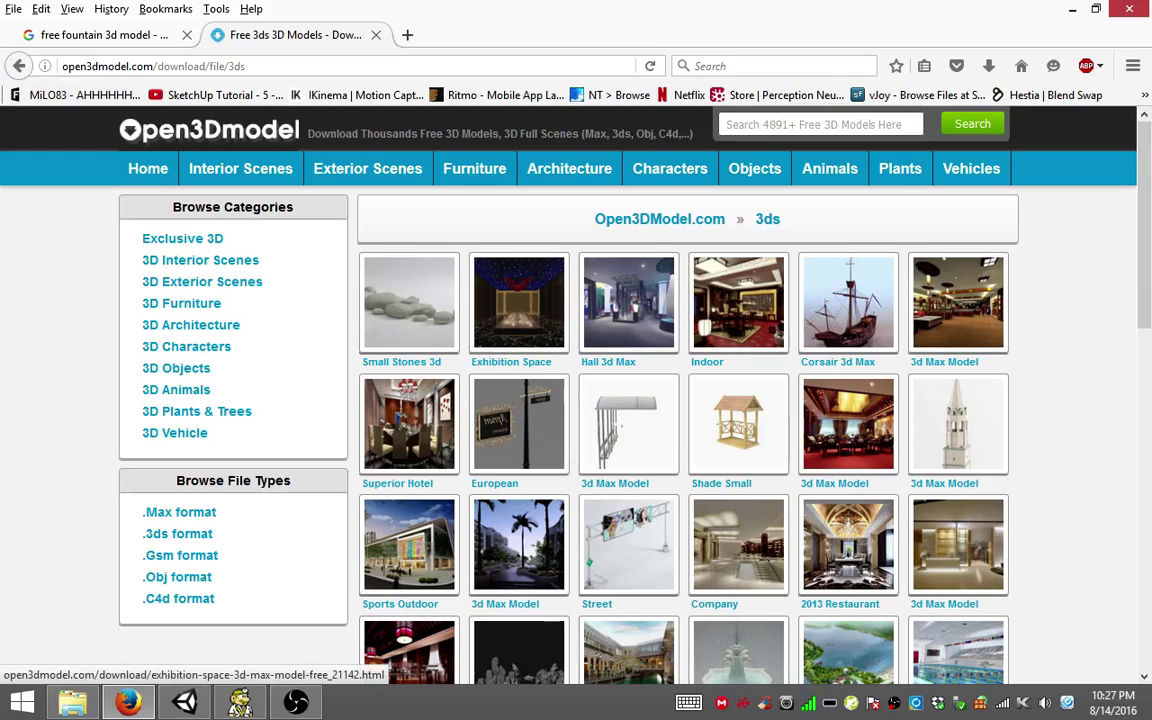
{"action": "scroll", "coordinate": [520, 335], "scroll_direction": "down", "scroll_amount": 5}
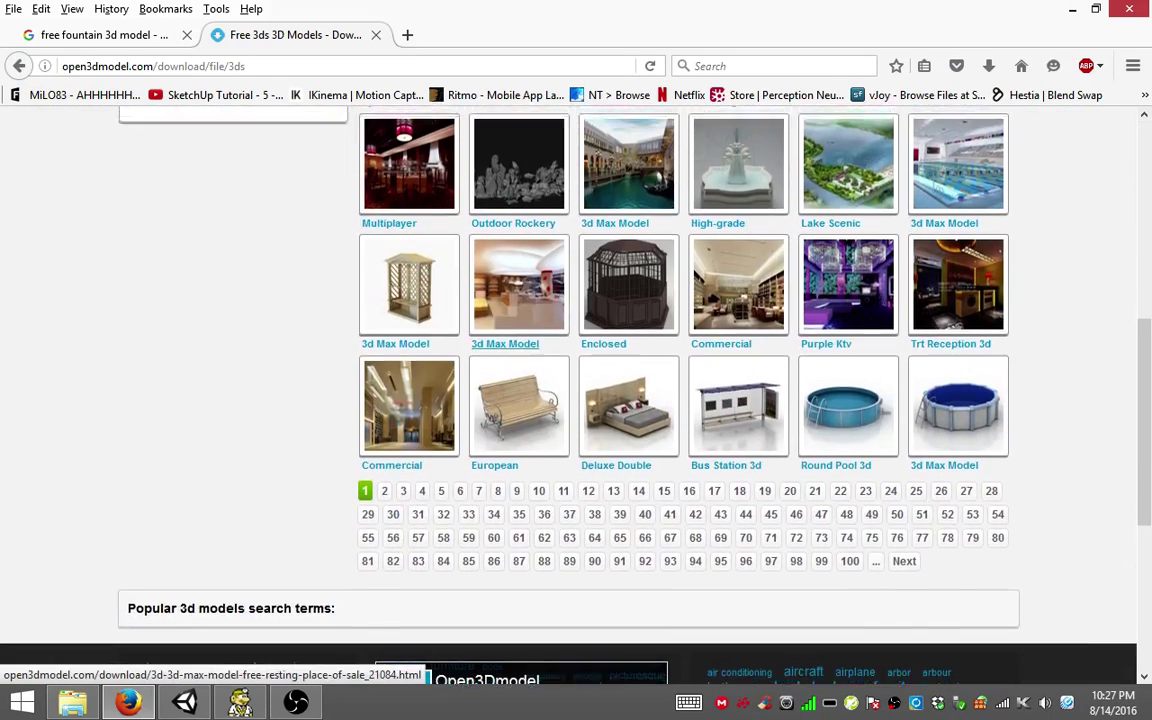
{"action": "scroll", "coordinate": [520, 400], "scroll_direction": "up", "scroll_amount": 5}
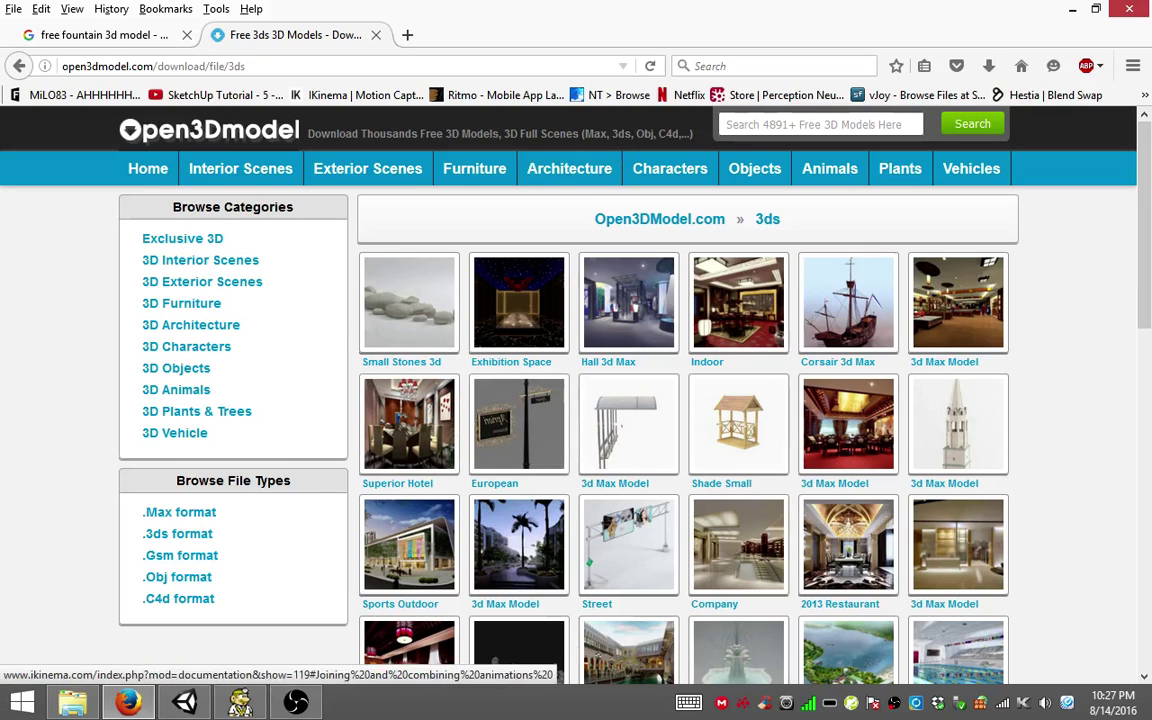
Step: Return to the High-grade fountain page, save 9564_open3dmodel.zip, and open it in 7-Zip
{"action": "left_click", "coordinate": [19, 65]}
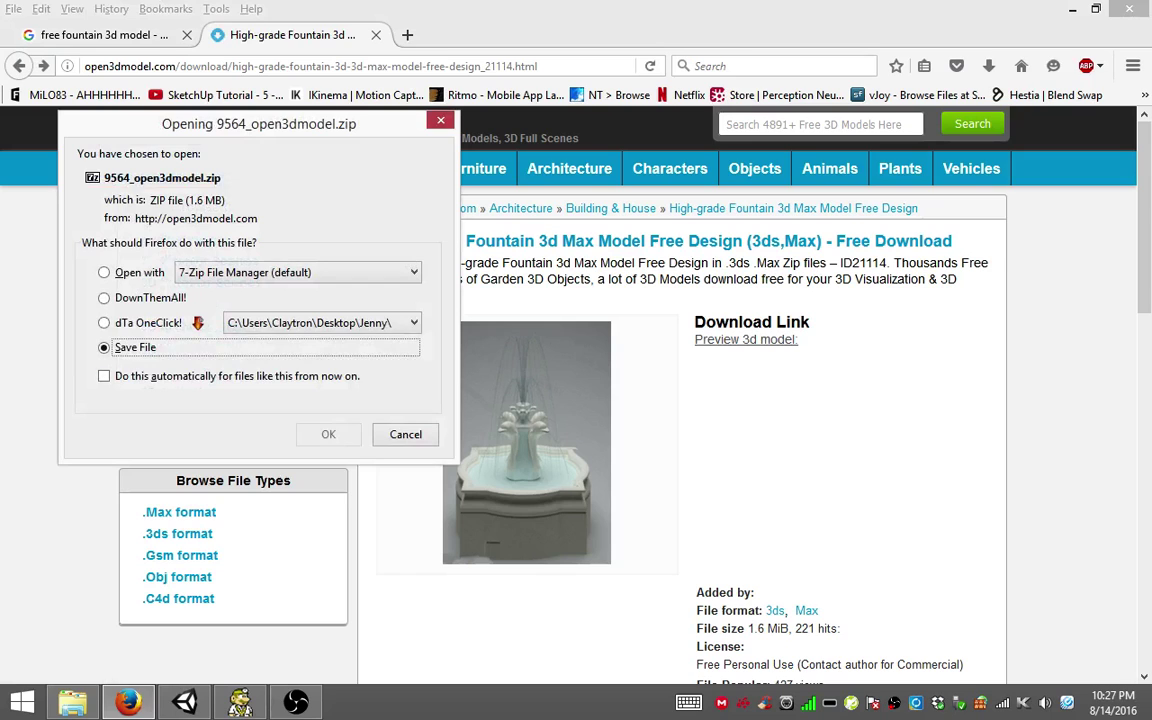
{"action": "left_click", "coordinate": [328, 434]}
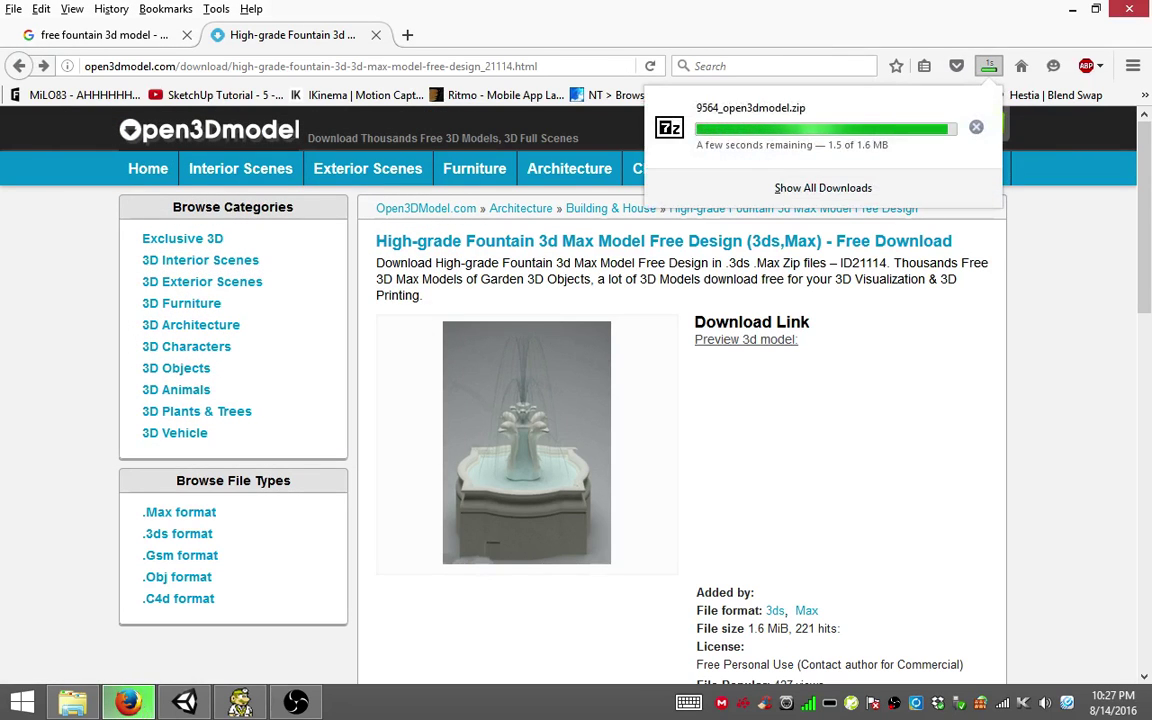
{"action": "left_click", "coordinate": [790, 125]}
Step: Open the .max file from the archive's 9564_open3dmodel\Max folder with Open Outside
{"action": "left_click", "coordinate": [280, 402]}
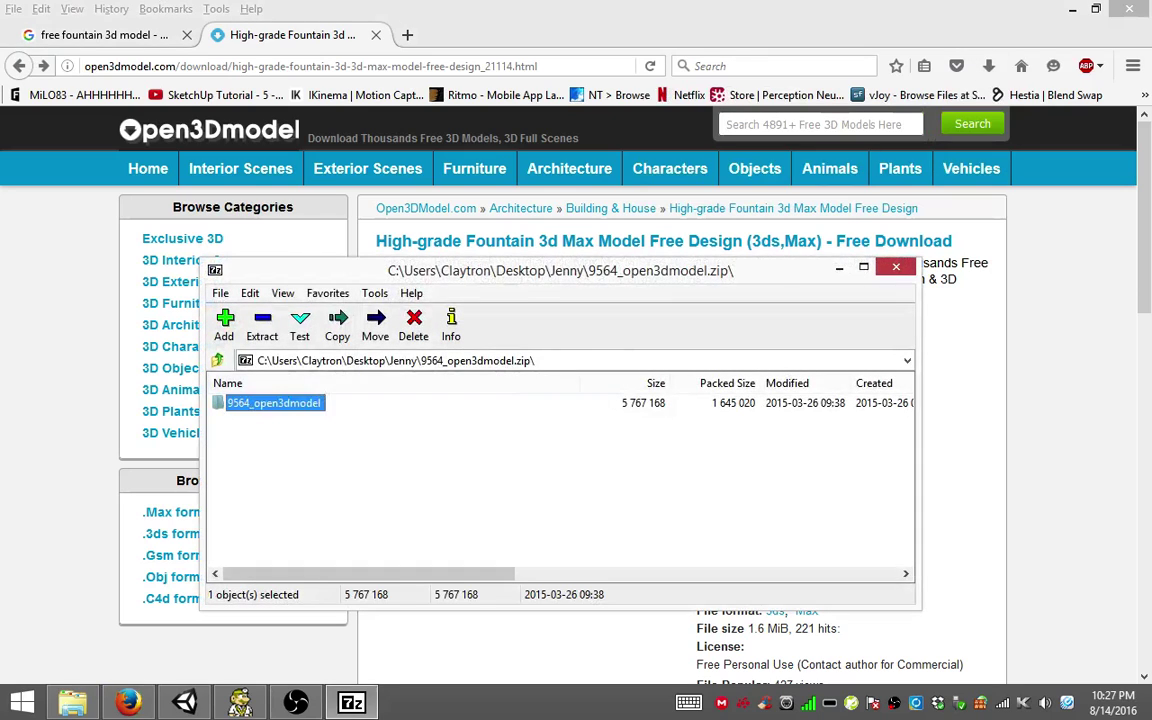
{"action": "key", "text": "Return"}
{"action": "key", "text": "Return"}
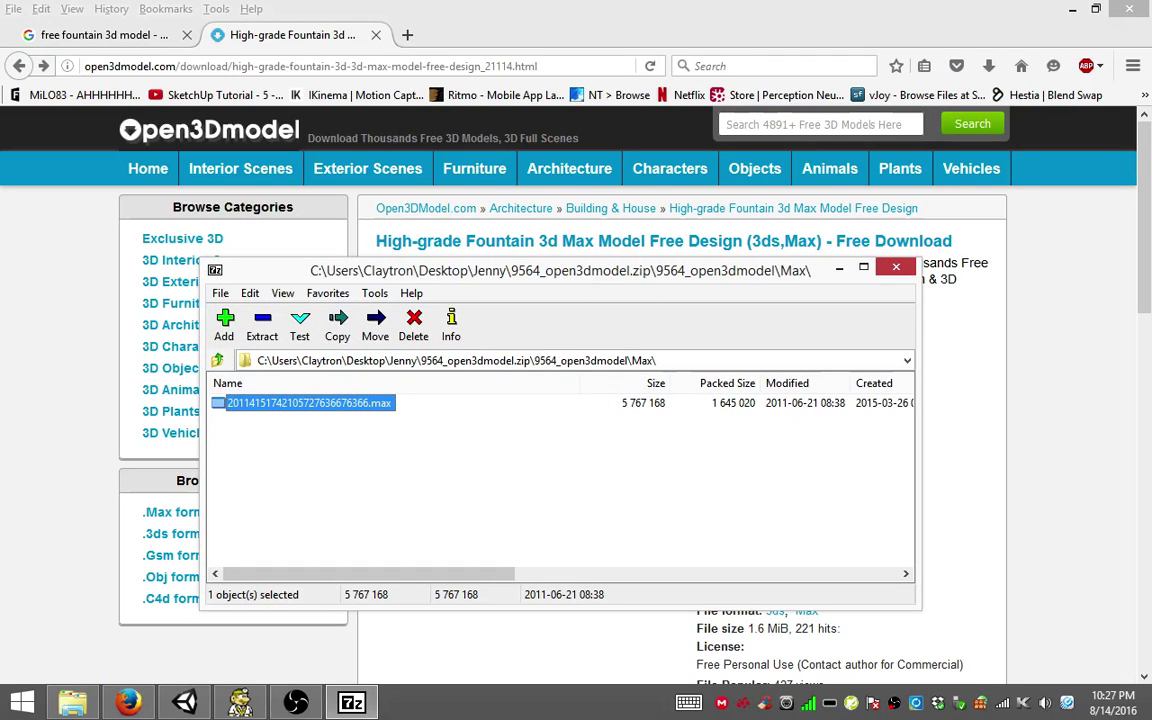
{"action": "right_click", "coordinate": [228, 400]}
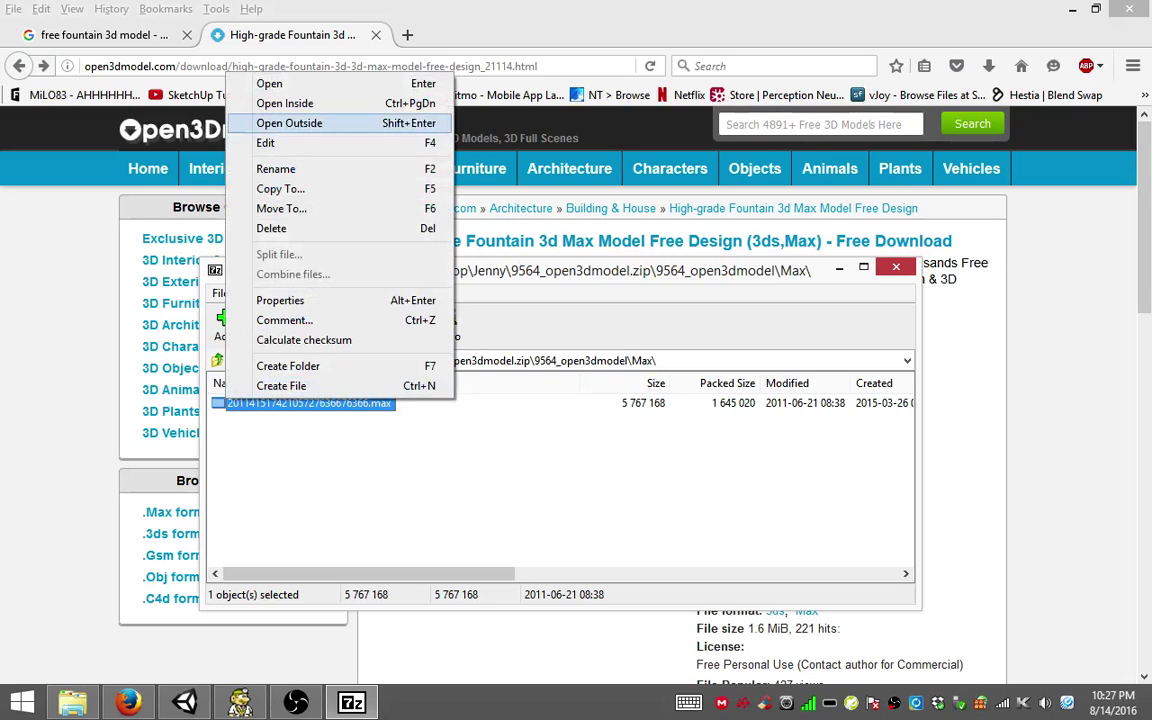
{"action": "left_click", "coordinate": [289, 123]}
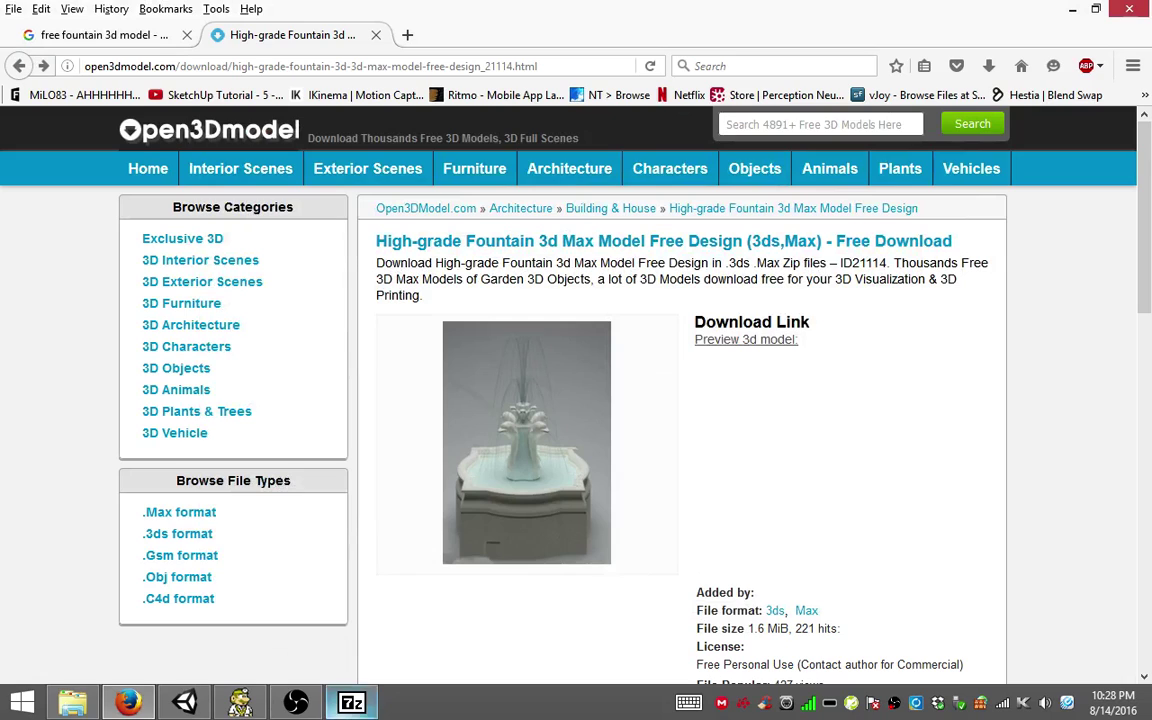
Step: Start the game from the RxNES configuration window so the intro story plays
{"action": "left_click", "coordinate": [240, 703]}
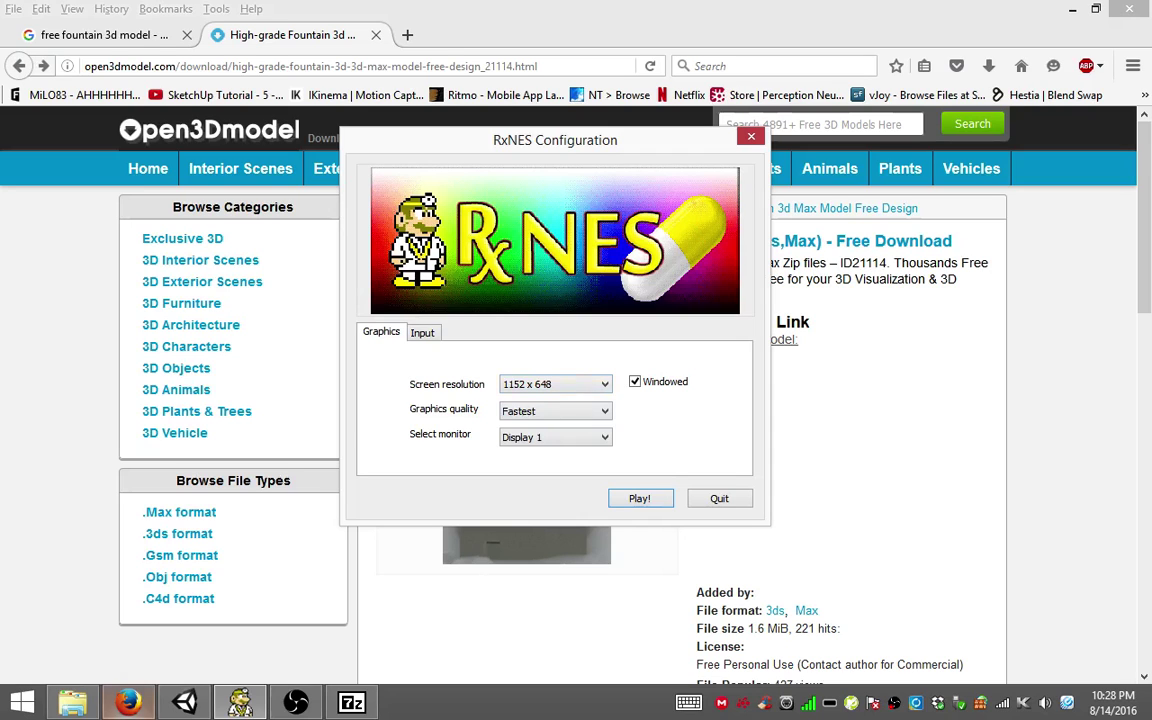
{"action": "key", "text": "Return"}
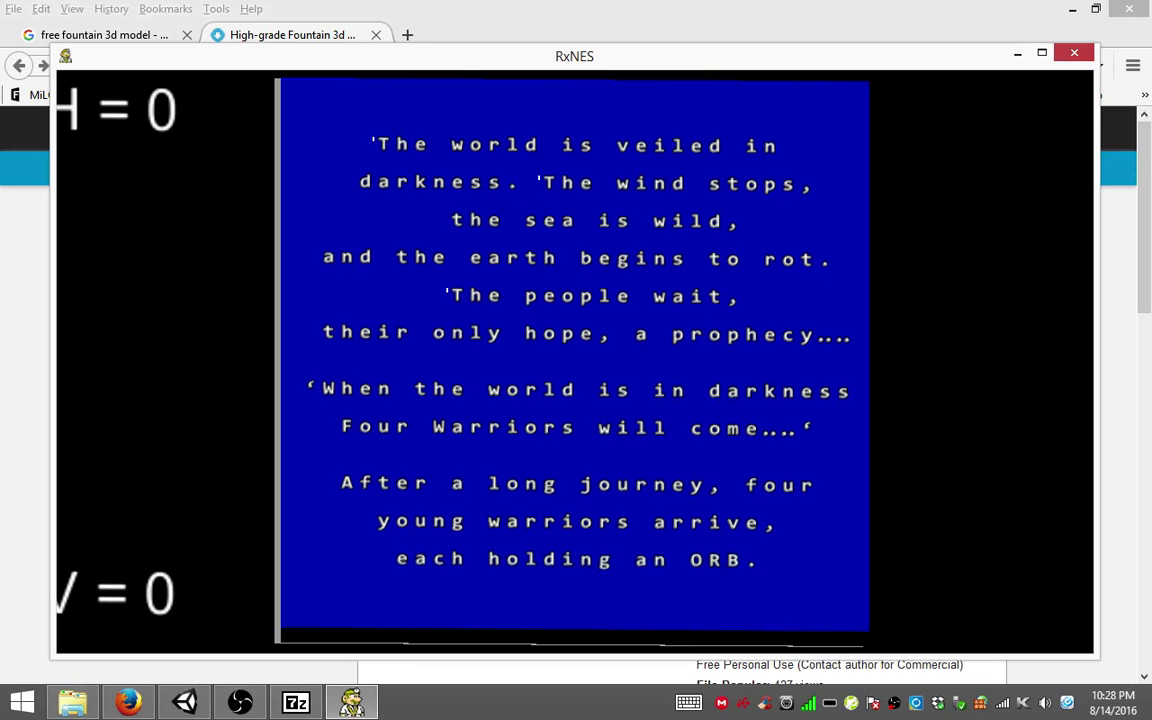
Step: Start a new game and name the Fighter 'MiLO' on the letter grid
{"action": "key", "text": "Return"}
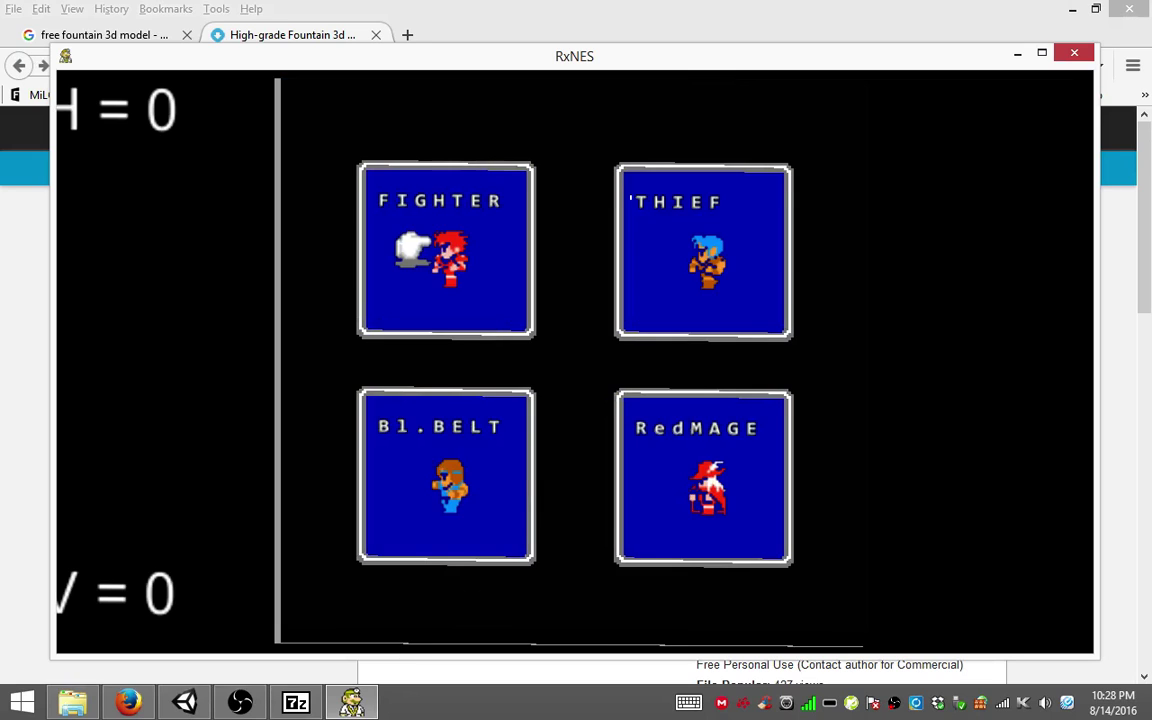
{"action": "key", "text": "Return"}
{"action": "key", "text": "Down"}
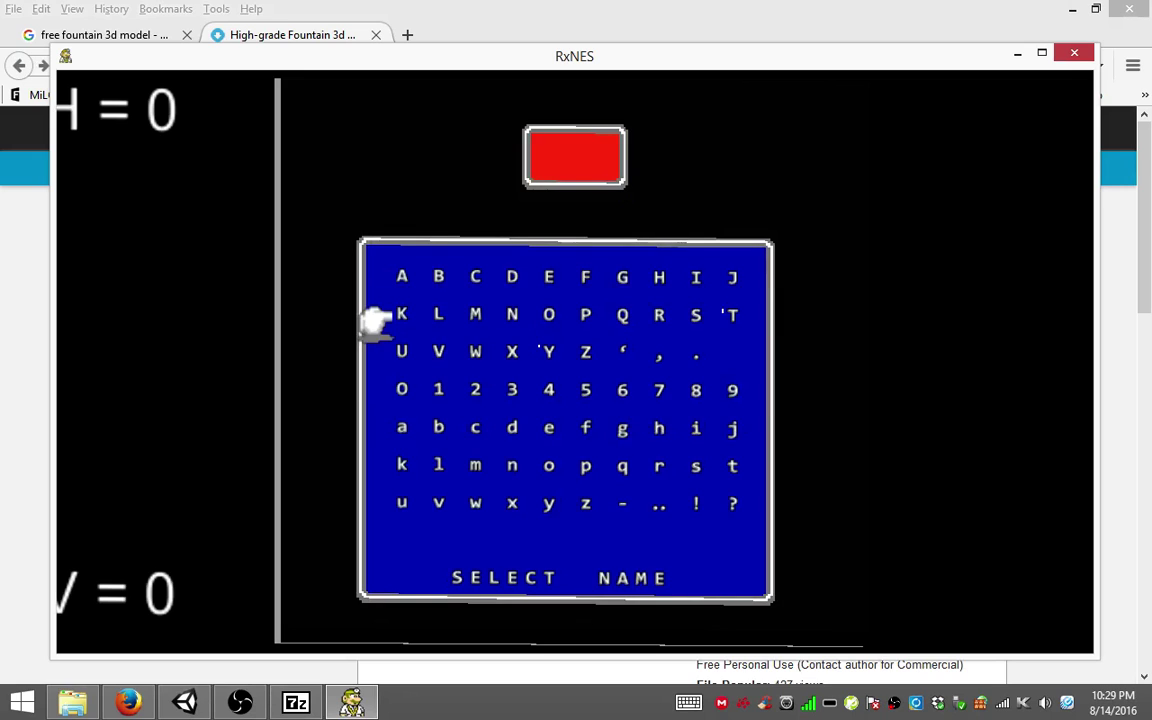
{"action": "key", "text": "Right"}
{"action": "key", "text": "Right"}
{"action": "key", "text": "Return"}
{"action": "key", "text": "Right"}
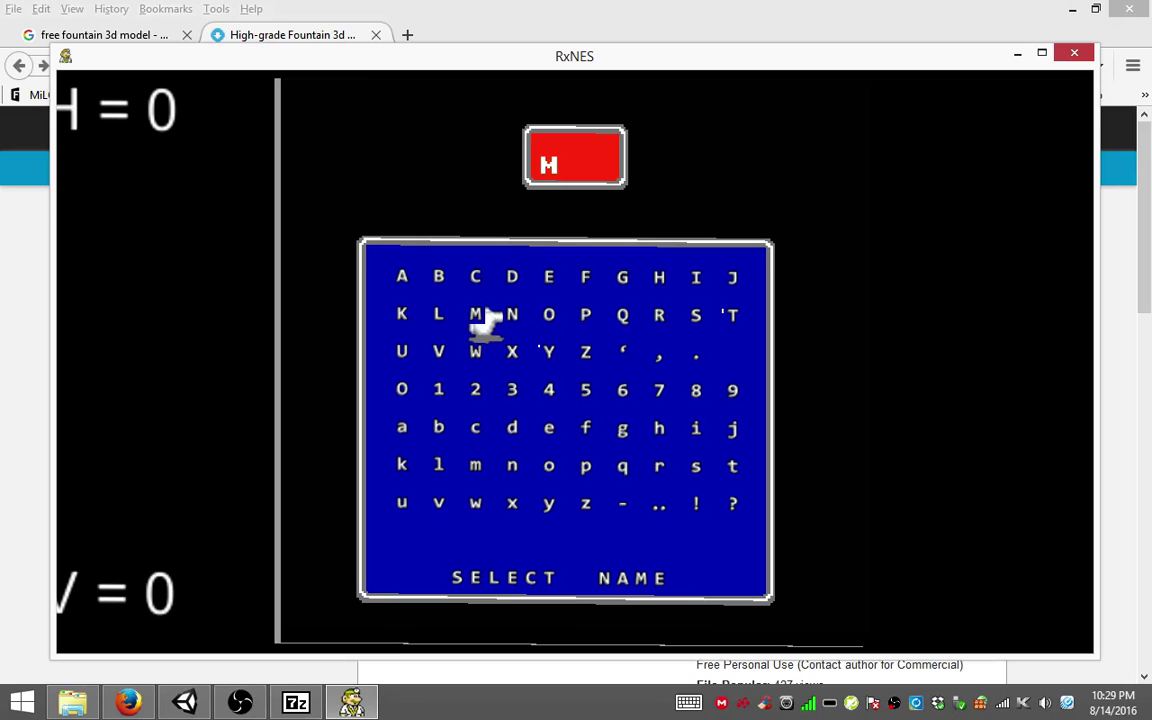
{"action": "key", "text": "Down"}
{"action": "key", "text": "Down"}
{"action": "key", "text": "Right"}
{"action": "key", "text": "Right"}
{"action": "key", "text": "Right"}
{"action": "key", "text": "Right"}
{"action": "key", "text": "Right"}
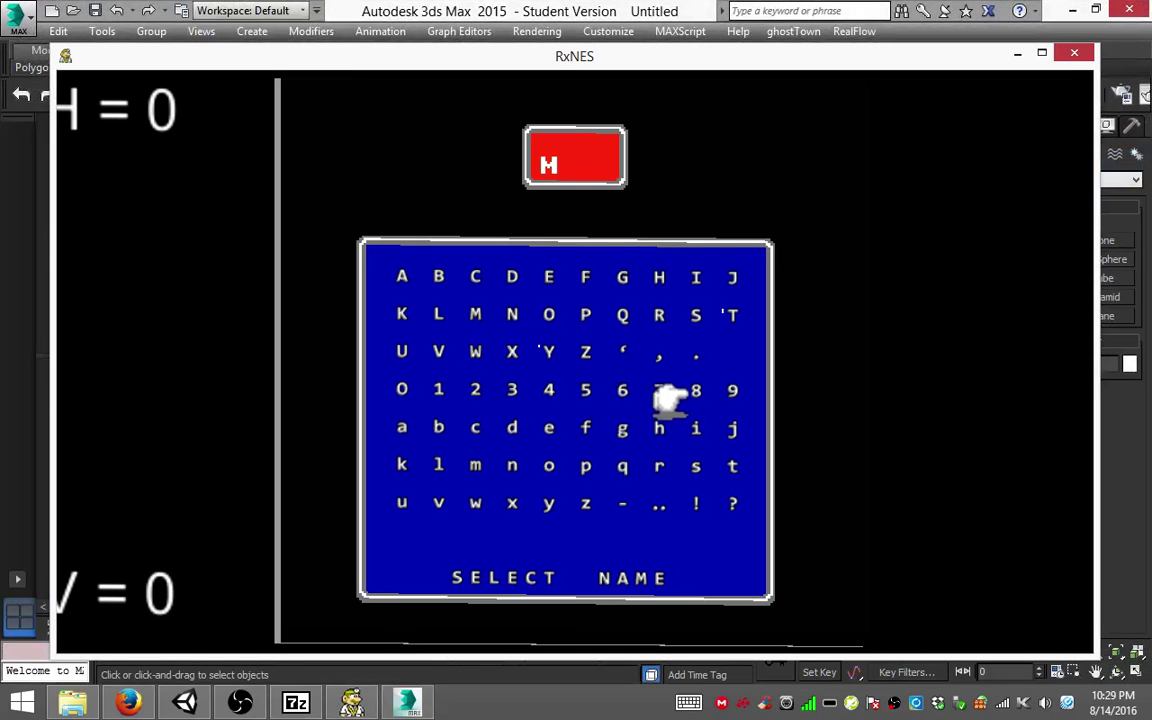
{"action": "key", "text": "Down"}
{"action": "key", "text": "Up"}
{"action": "key", "text": "Up"}
{"action": "key", "text": "Left"}
{"action": "key", "text": "Left"}
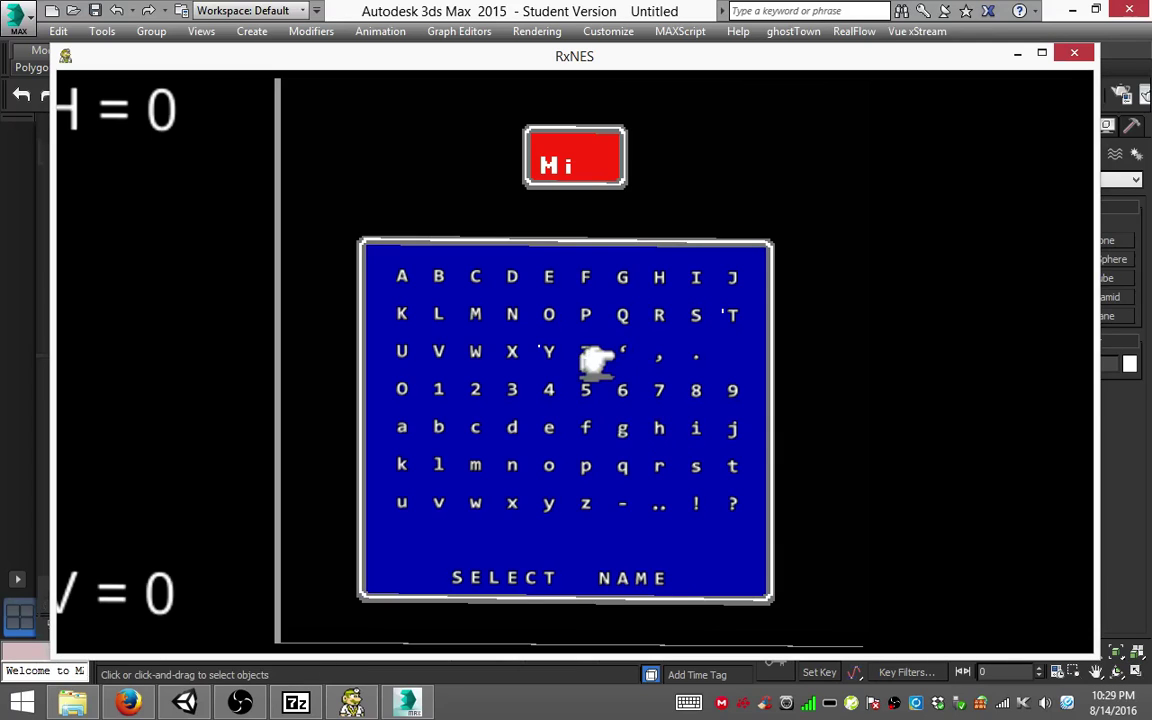
{"action": "key", "text": "Left"}
{"action": "key", "text": "Left"}
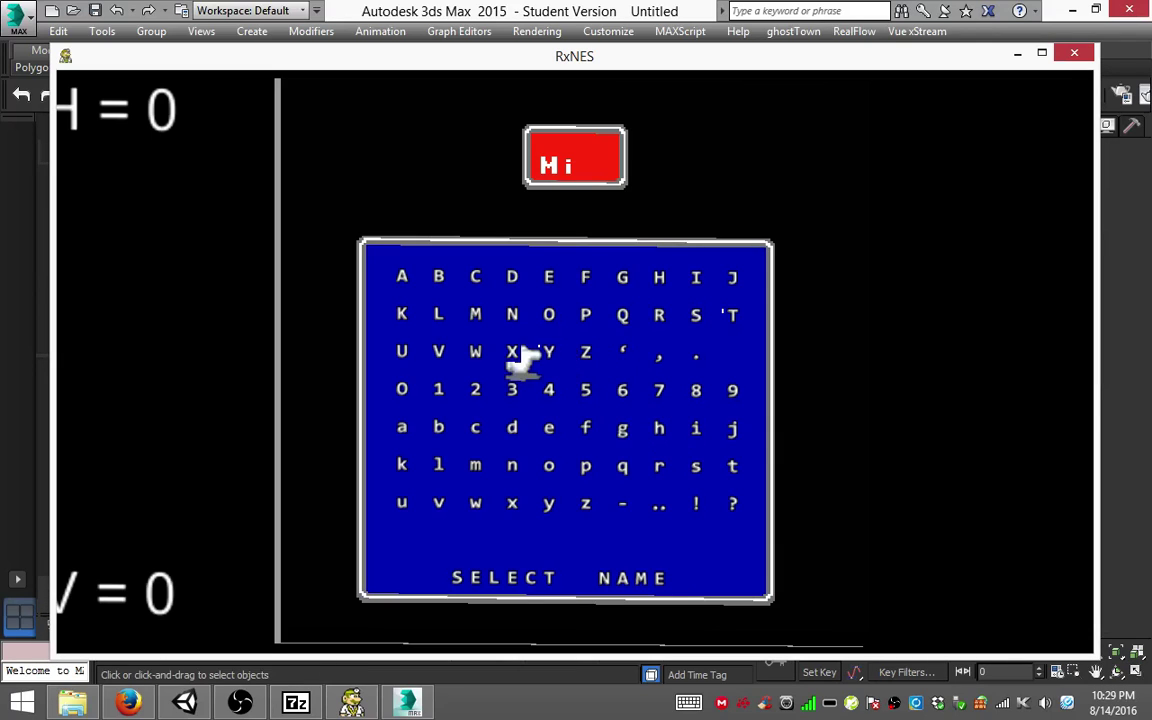
{"action": "key", "text": "Left"}
{"action": "key", "text": "Left"}
{"action": "key", "text": "Left"}
{"action": "key", "text": "Up"}
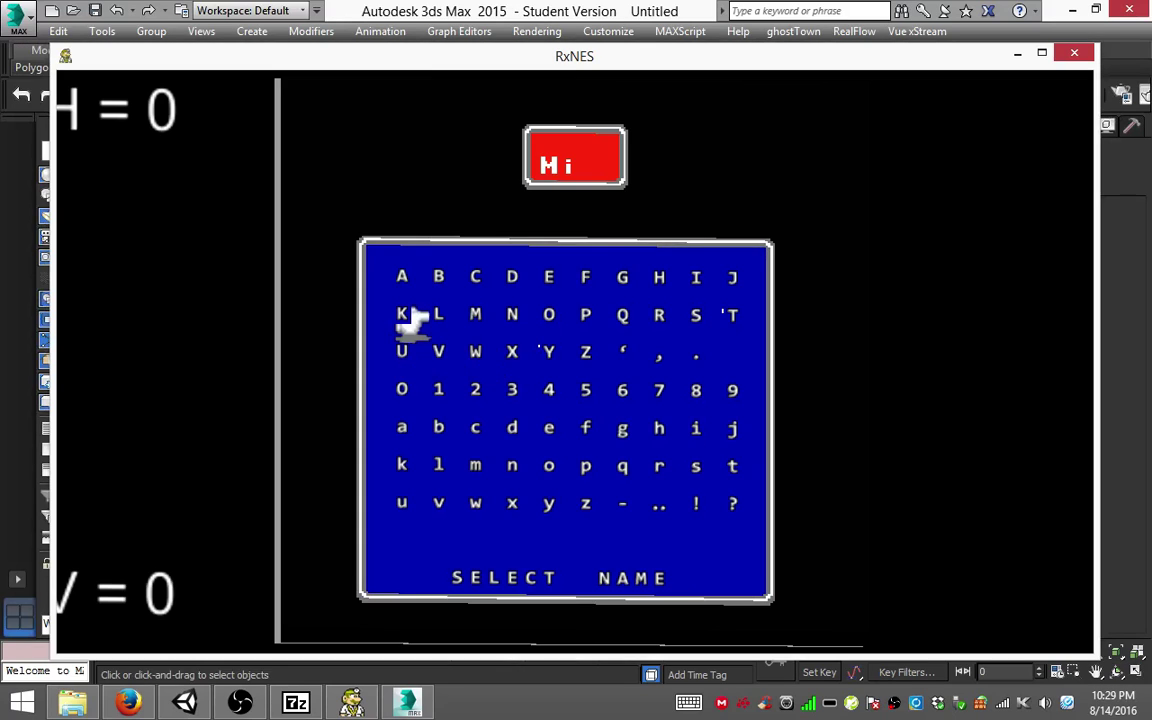
{"action": "key", "text": "x"}
{"action": "key", "text": "Right"}
{"action": "key", "text": "Right"}
{"action": "key", "text": "Right"}
{"action": "key", "text": "x"}
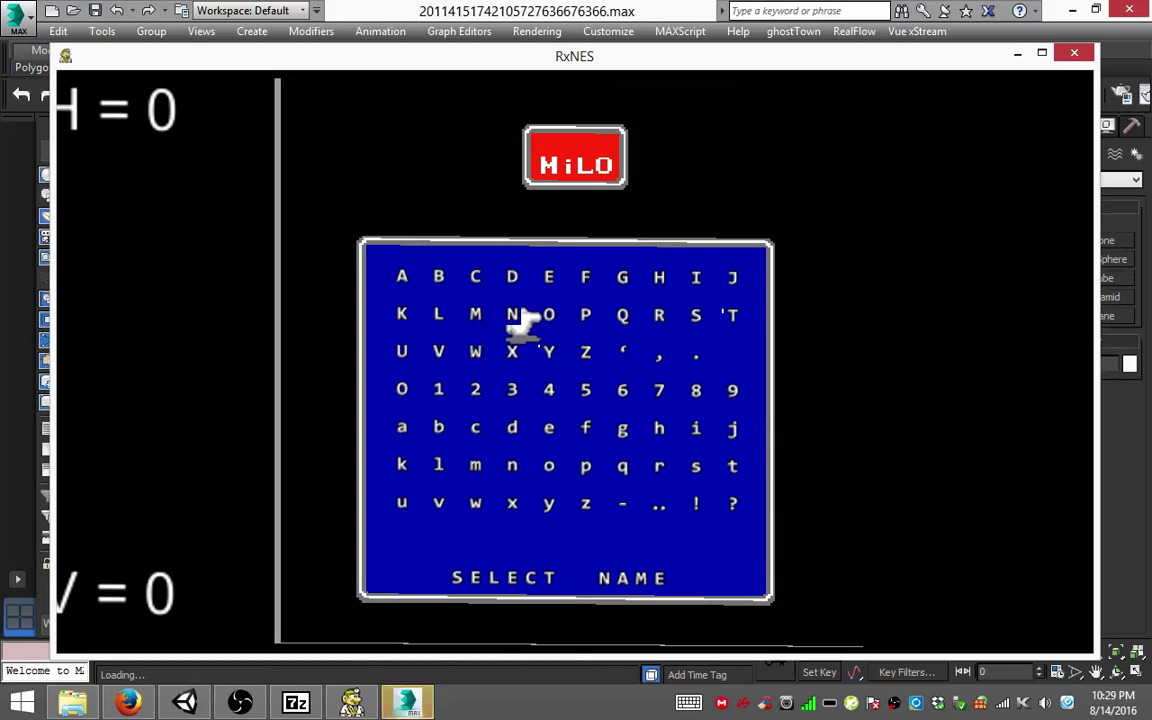
{"action": "key", "text": "Return"}
Step: Name the Thief 'AAAA' and the Bl.BELT 'AABB'
{"action": "key", "text": "x"}
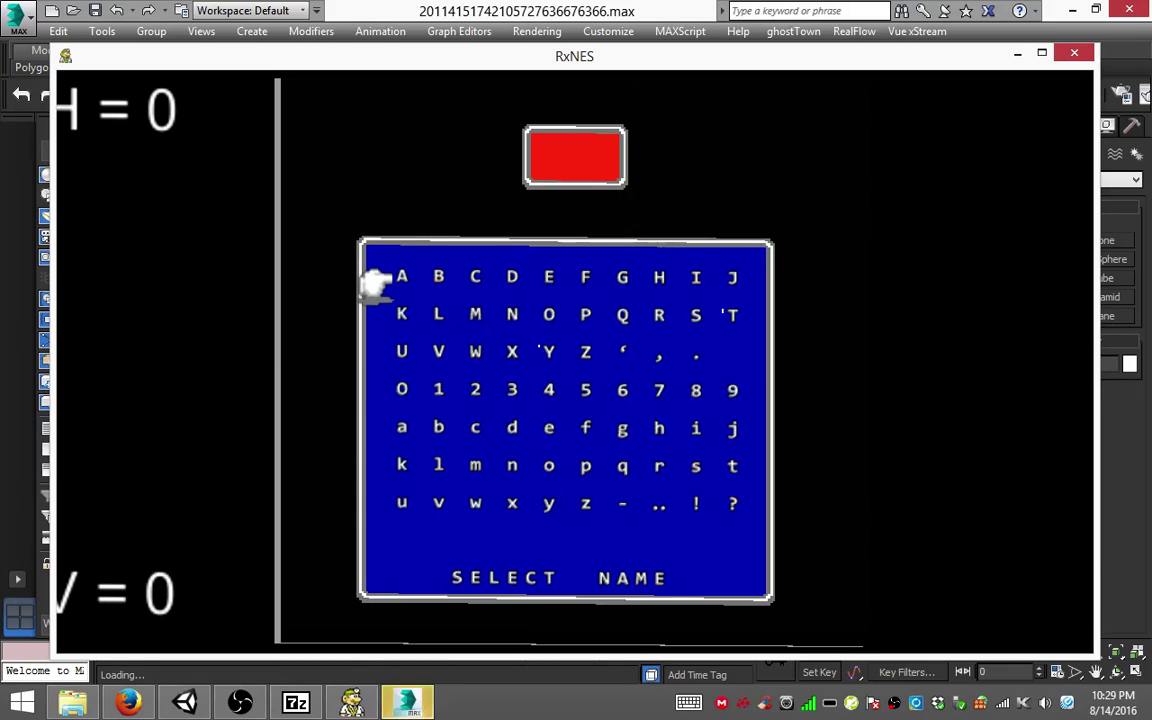
{"action": "key", "text": "x"}
{"action": "key", "text": "x"}
{"action": "key", "text": "x"}
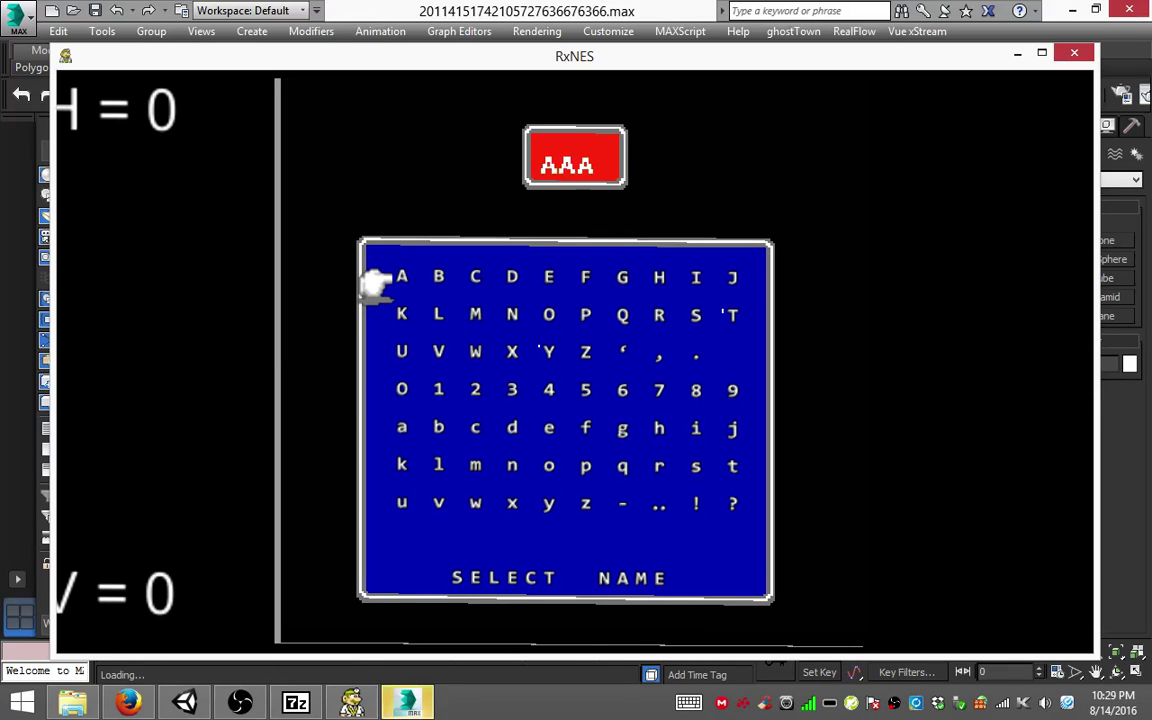
{"action": "key", "text": "x"}
{"action": "key", "text": "Return"}
{"action": "key", "text": "x"}
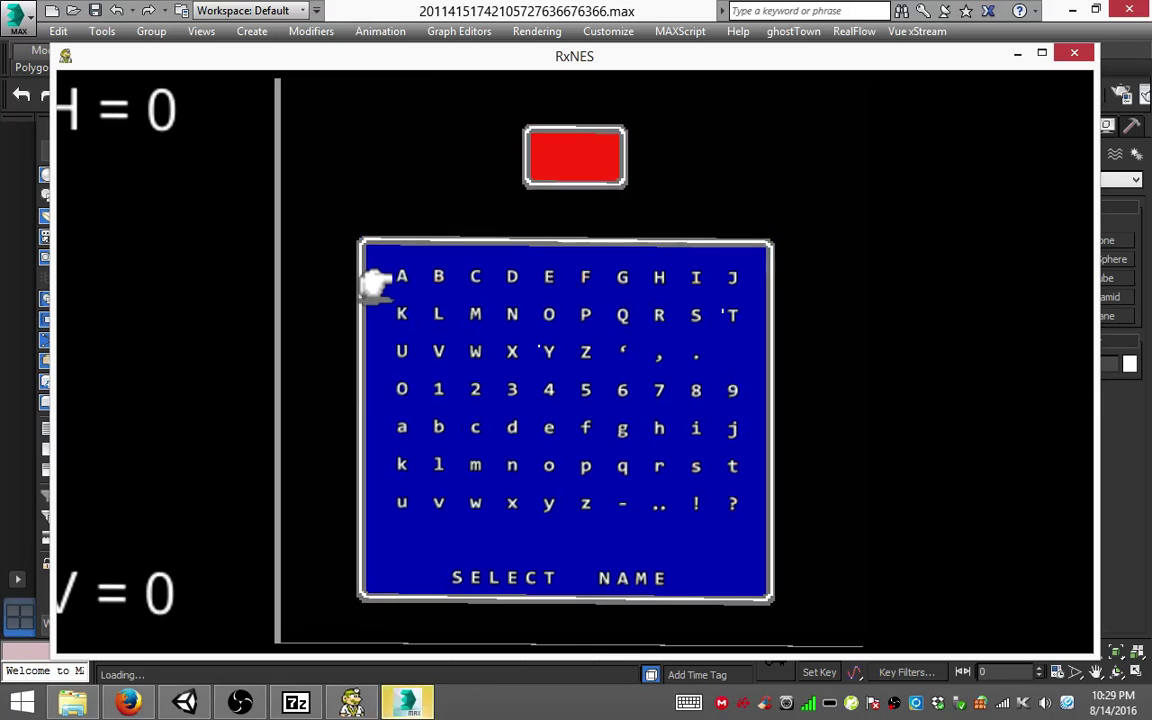
{"action": "key", "text": "x"}
{"action": "key", "text": "x"}
{"action": "key", "text": "Right"}
{"action": "key", "text": "x"}
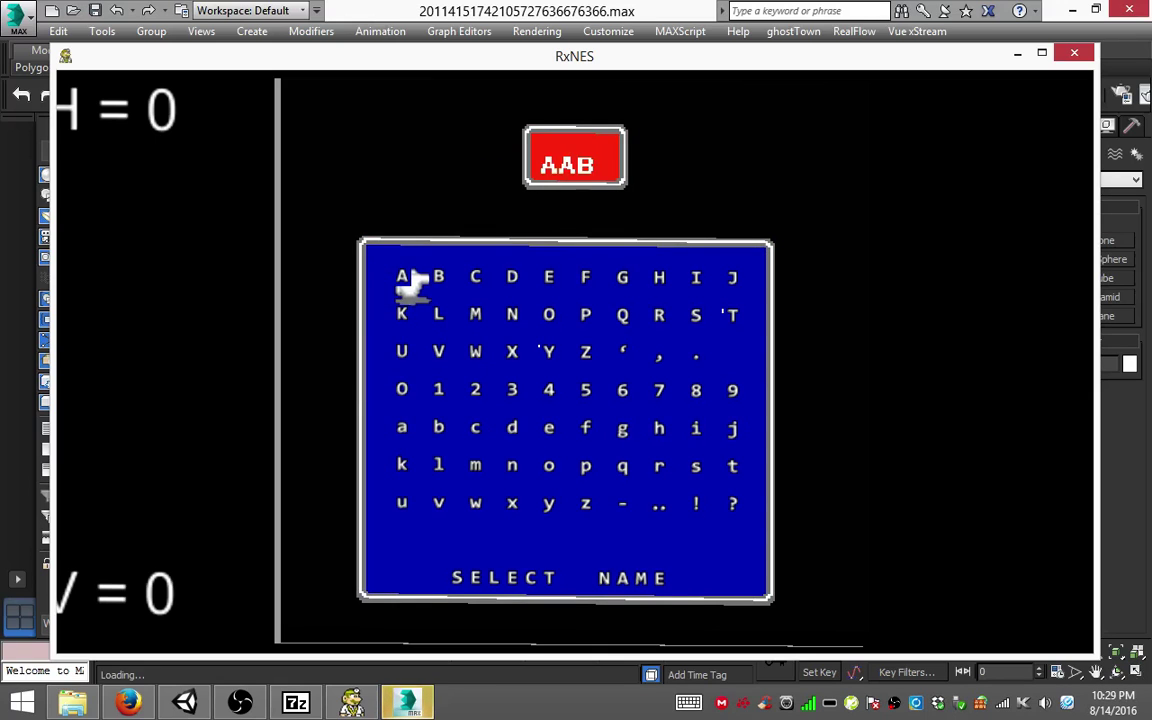
{"action": "key", "text": "x"}
{"action": "key", "text": "Return"}
Step: Name the fourth character 'BCDD' and confirm the party to begin the game
{"action": "key", "text": "x"}
{"action": "key", "text": "Right"}
{"action": "key", "text": "x"}
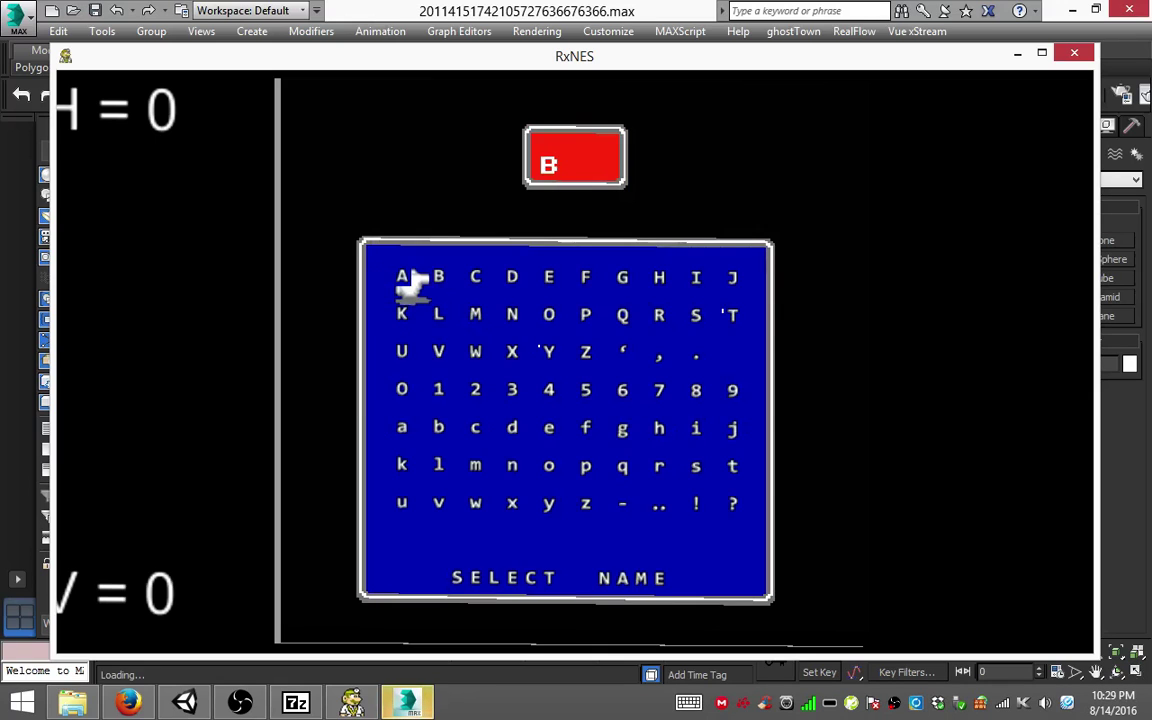
{"action": "key", "text": "Right"}
{"action": "key", "text": "x"}
{"action": "key", "text": "Right"}
{"action": "key", "text": "x"}
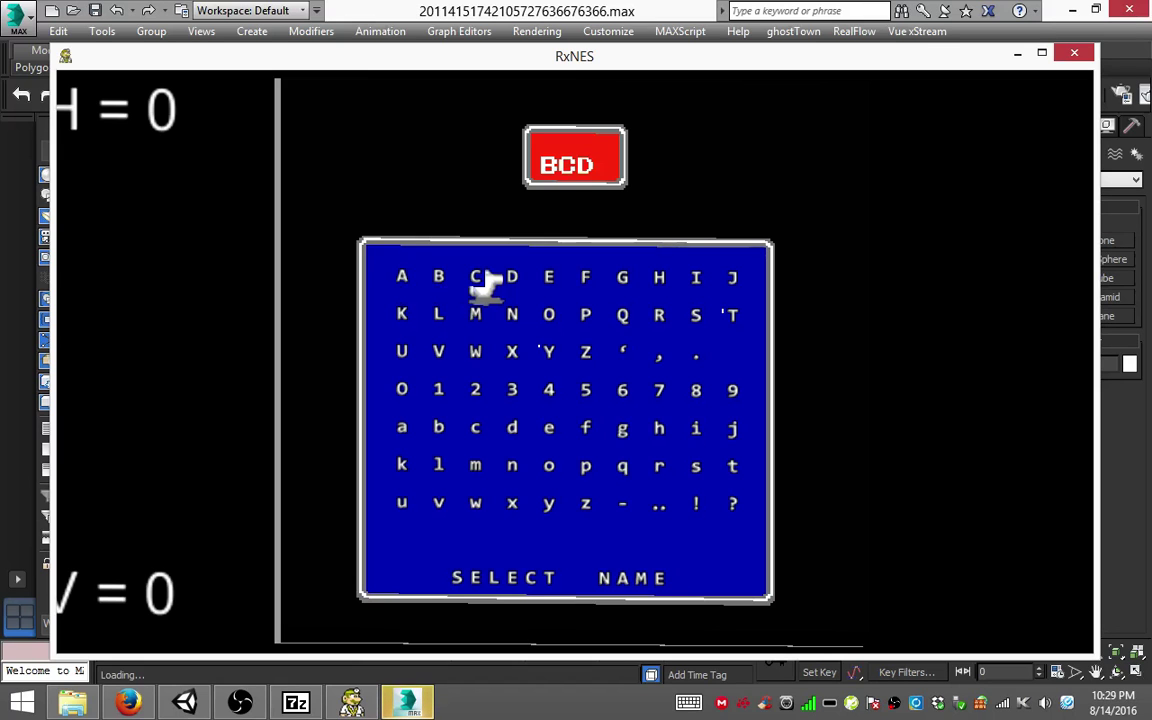
{"action": "key", "text": "x"}
{"action": "key", "text": "Right"}
{"action": "key", "text": "Return"}
{"action": "key", "text": "Return"}
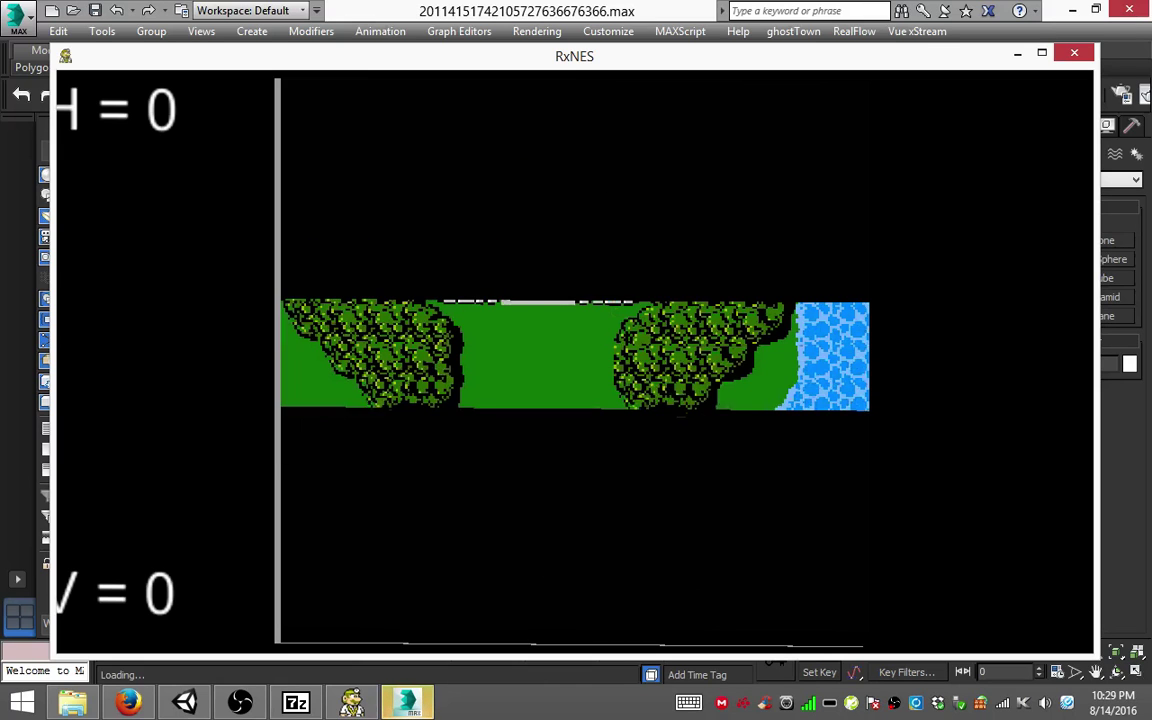
Step: Walk the hero north through the town to the fountain in the square
{"action": "key", "text": "Up"}
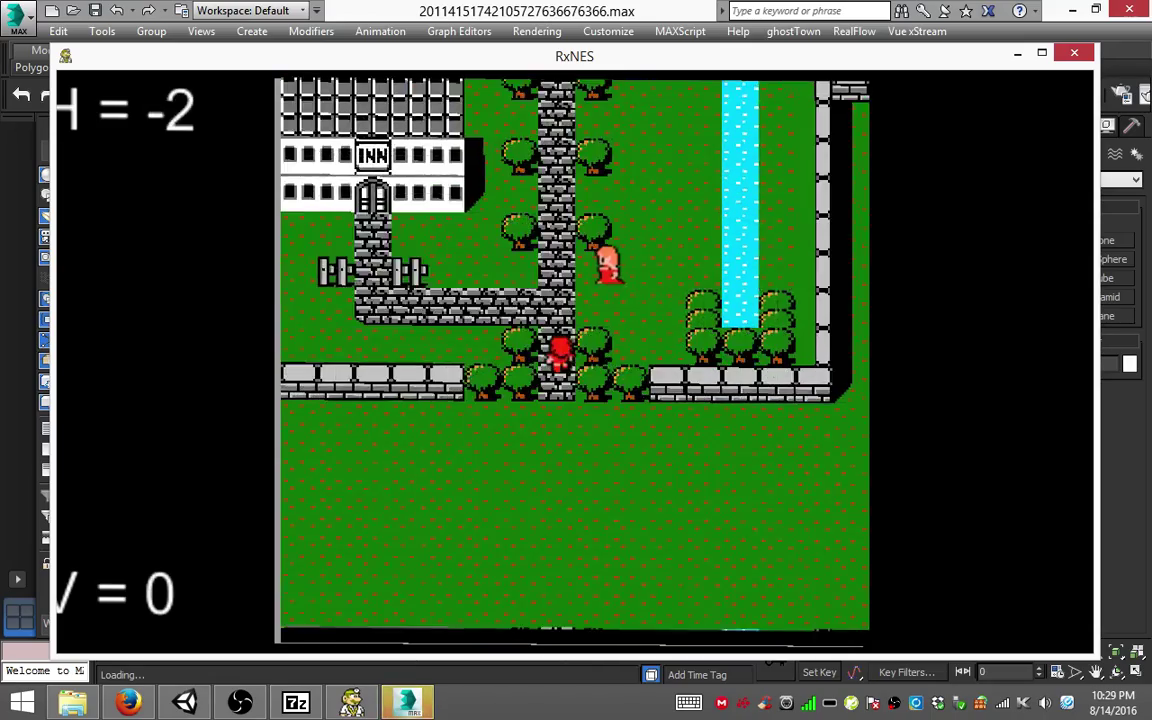
{"action": "key", "text": "Up"}
{"action": "key", "text": "Up"}
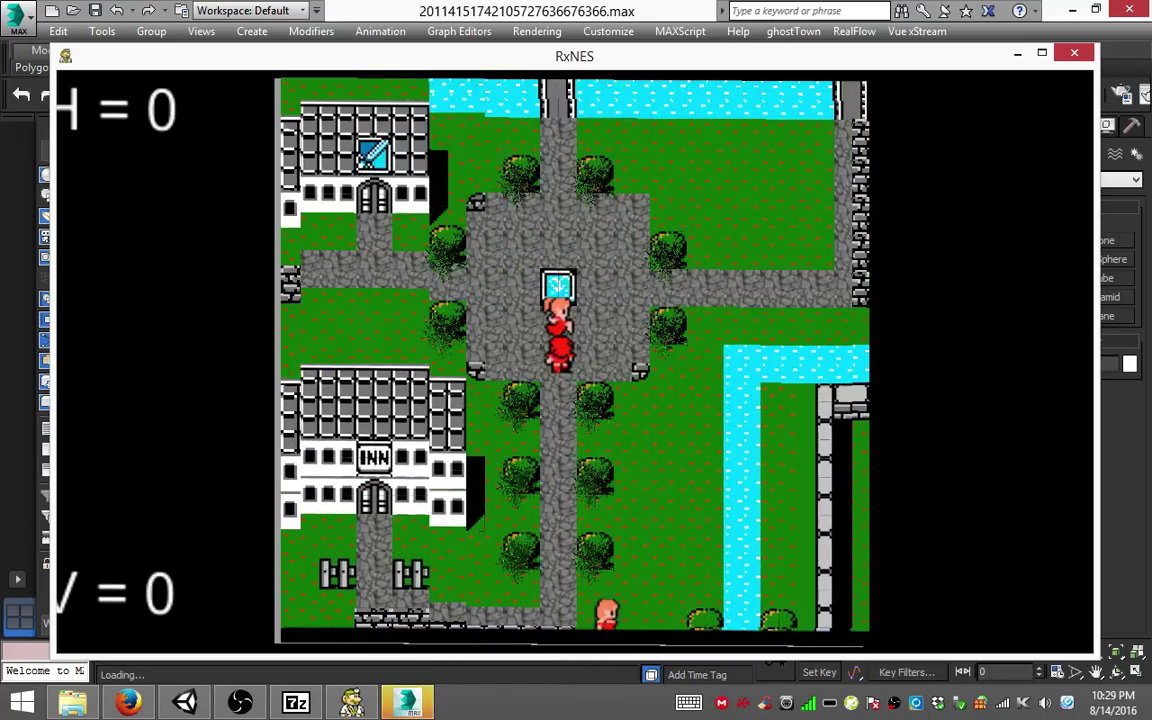
{"action": "key", "text": "Up"}
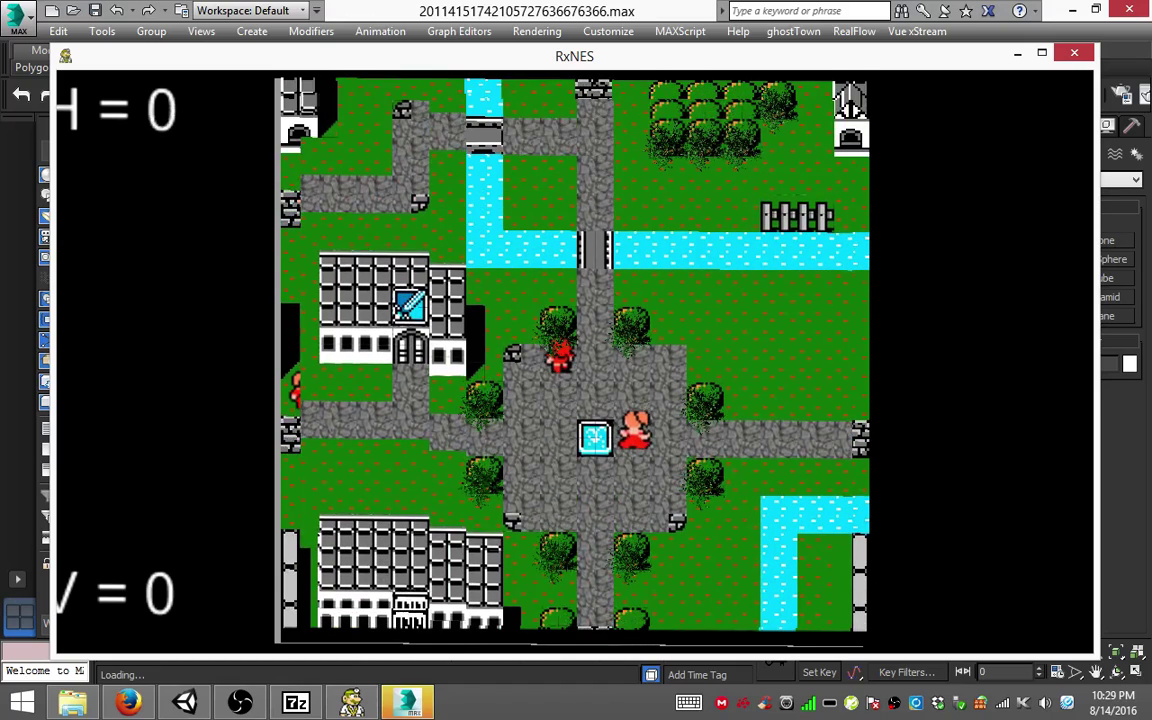
{"action": "key", "text": "Right"}
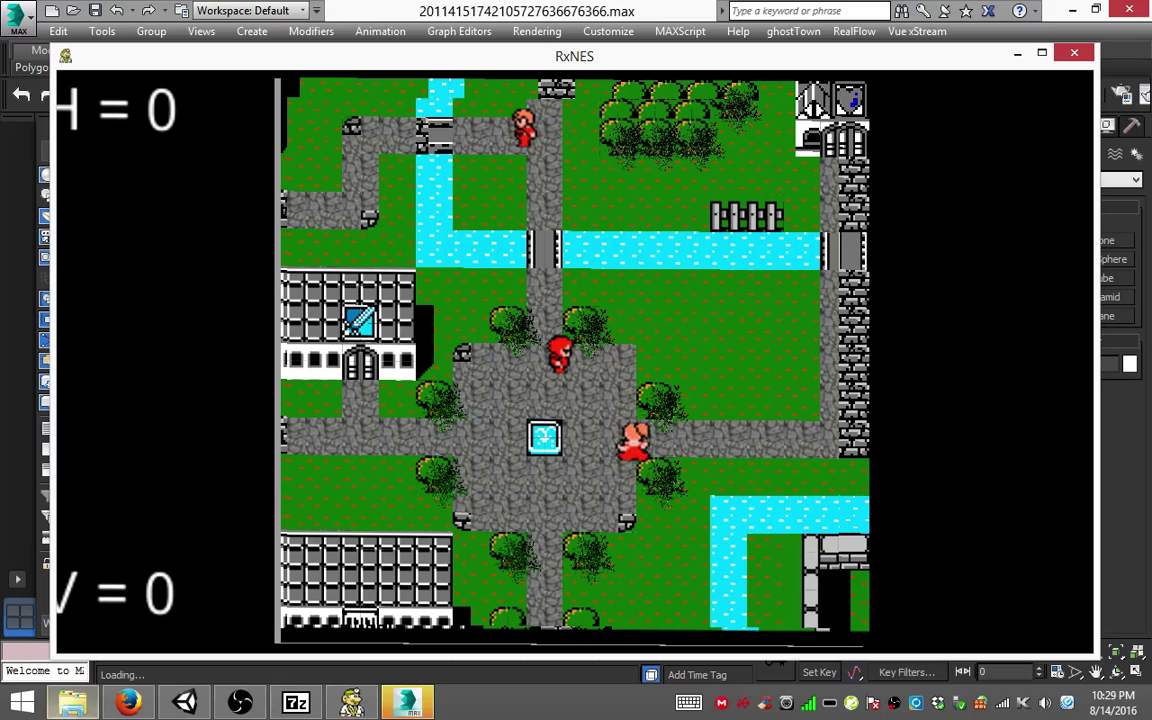
Step: Browse from Local Disk (C:) to the RxNES Graphics folder for Final Fantasy (USA).nes
{"action": "key", "text": "alt+Up"}
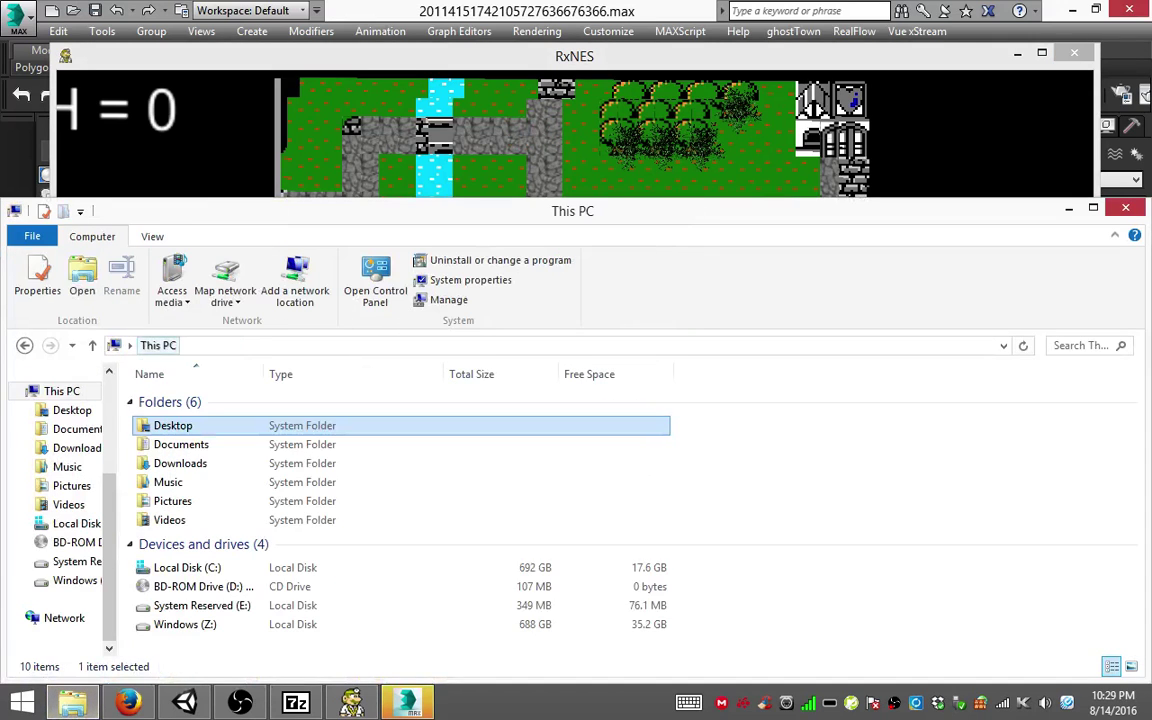
{"action": "key", "text": "Down"}
{"action": "key", "text": "Down"}
{"action": "key", "text": "Down"}
{"action": "key", "text": "Up"}
{"action": "key", "text": "Return"}
{"action": "type", "text": "gitf"}
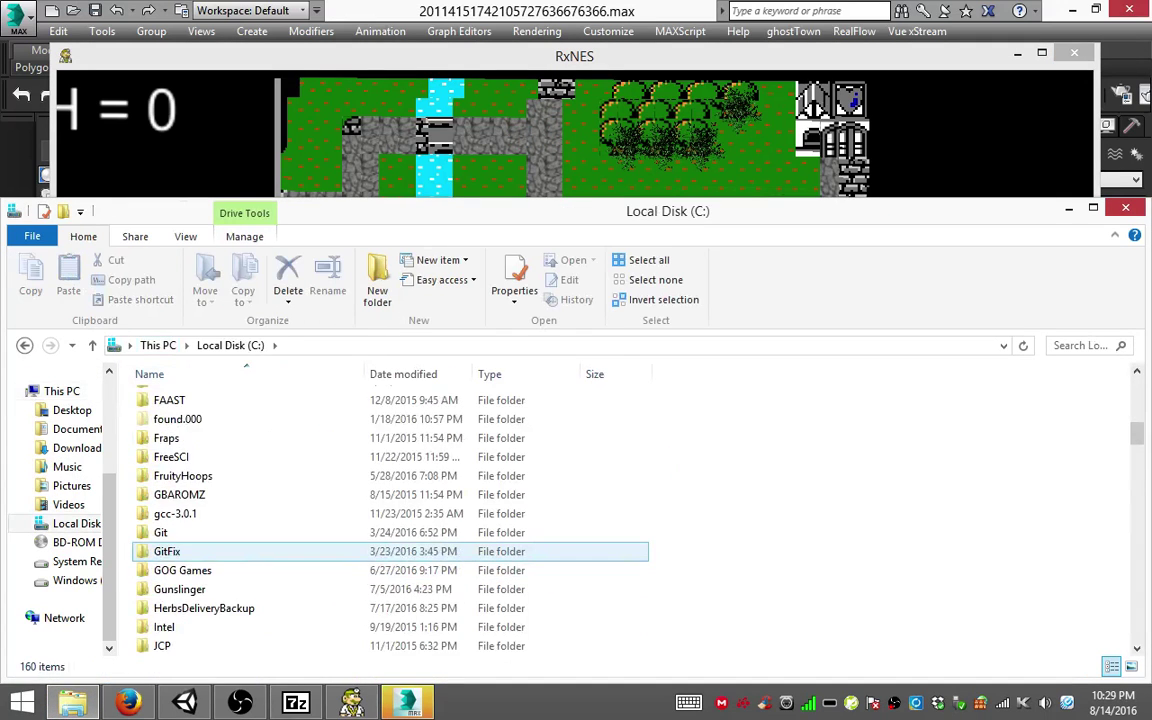
{"action": "type", "text": "spsvwre"}
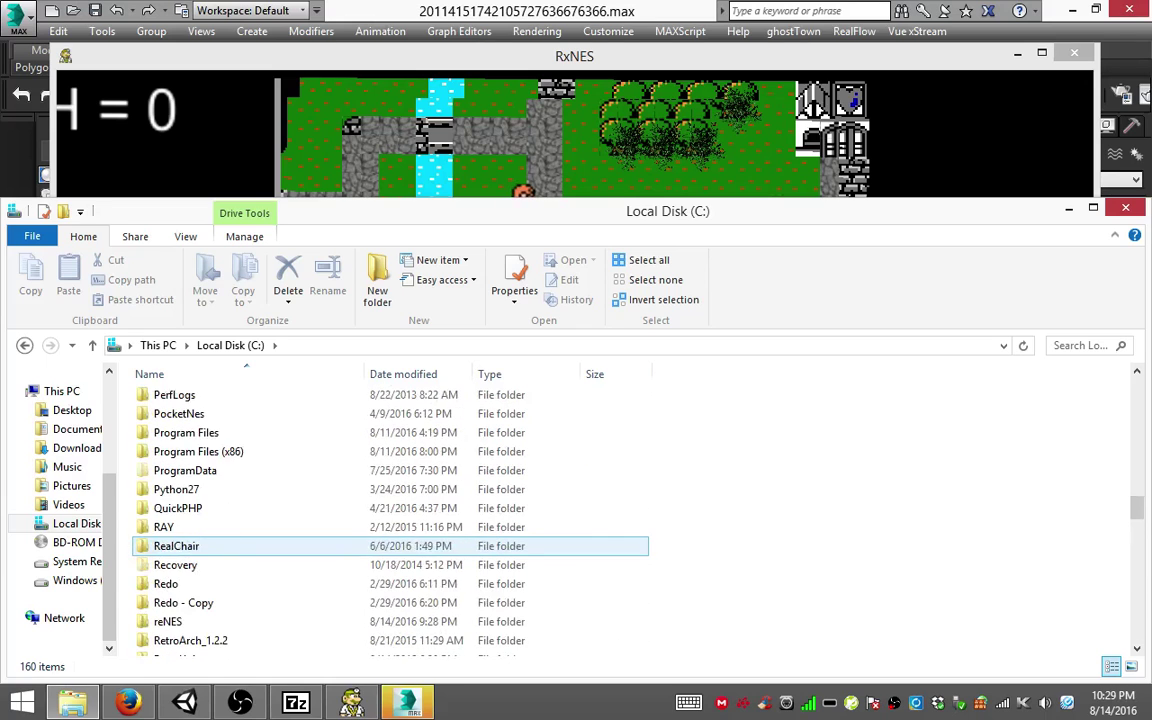
{"action": "type", "text": "pyrerirx"}
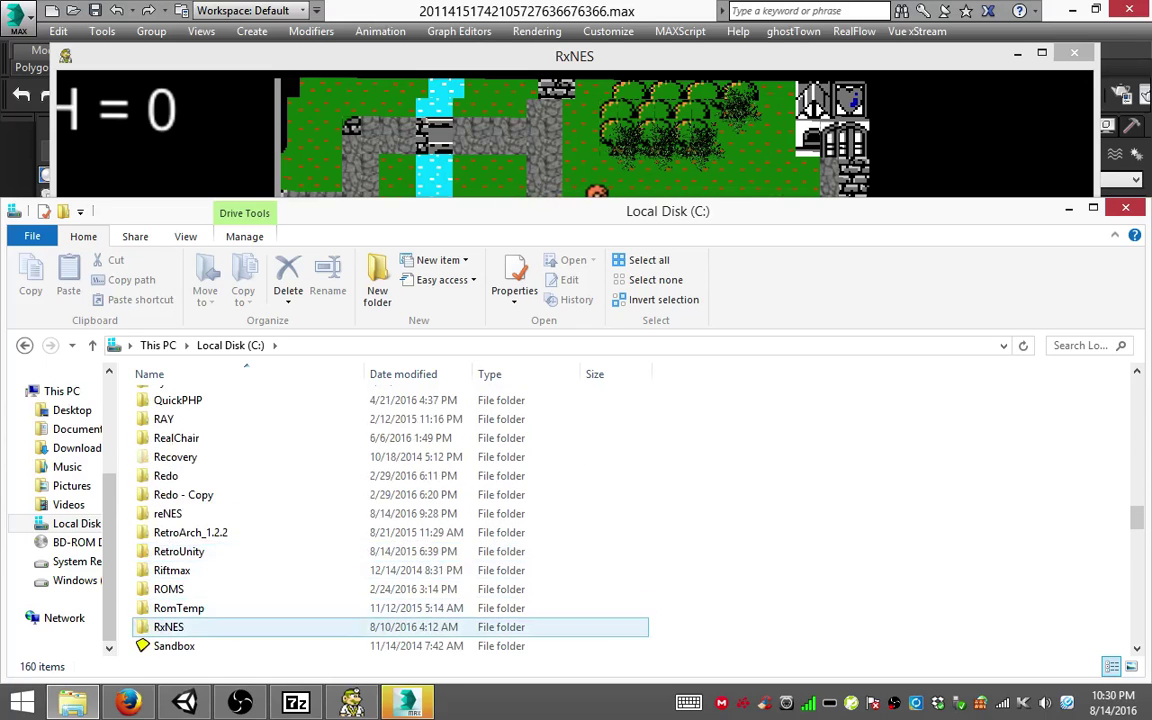
{"action": "key", "text": "Return"}
{"action": "type", "text": "g"}
{"action": "key", "text": "Return"}
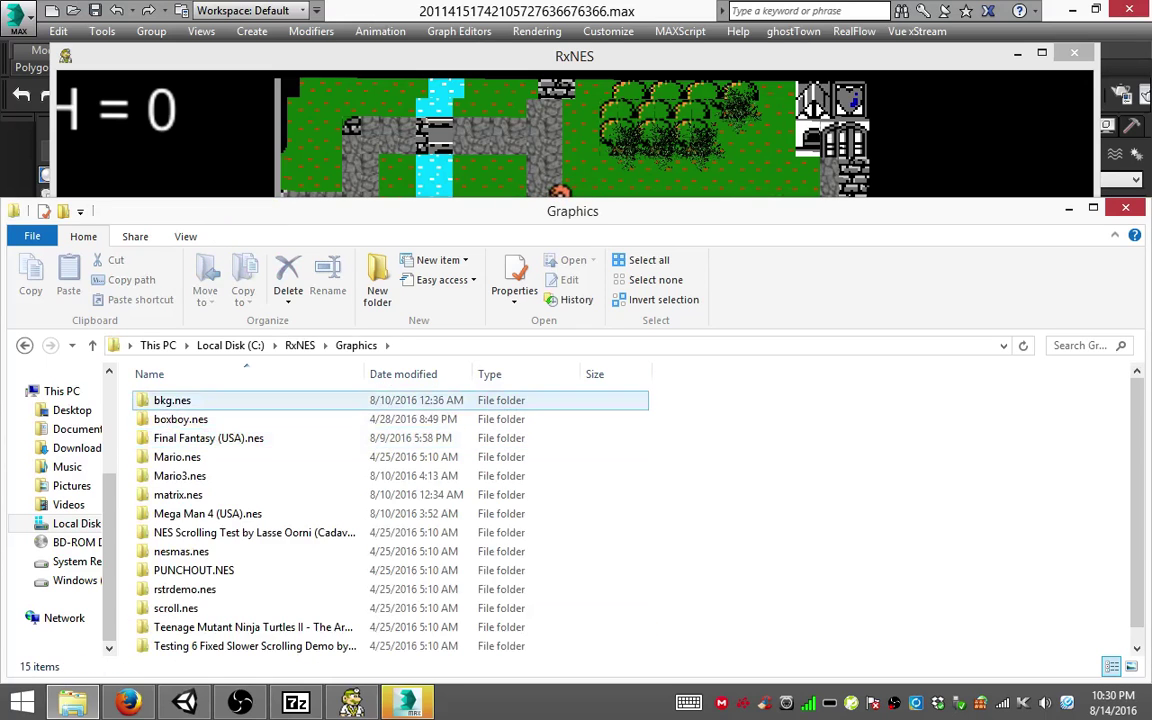
{"action": "type", "text": "f"}
{"action": "key", "text": "Return"}
{"action": "key", "text": "Right"}
{"action": "key", "text": "Right"}
Step: Copy the digits 51552850 from the 51552850_.png tile's file name
{"action": "key", "text": "Down"}
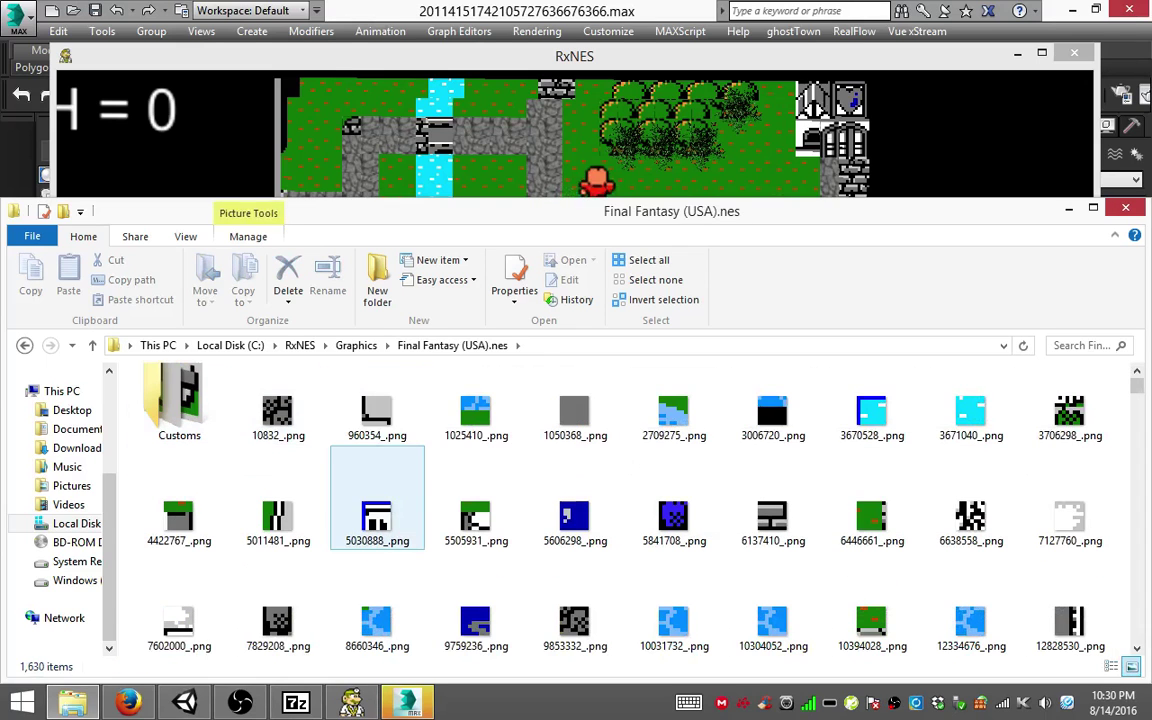
{"action": "key", "text": "Down"}
{"action": "key", "text": "Down"}
{"action": "key", "text": "Down"}
{"action": "key", "text": "Down"}
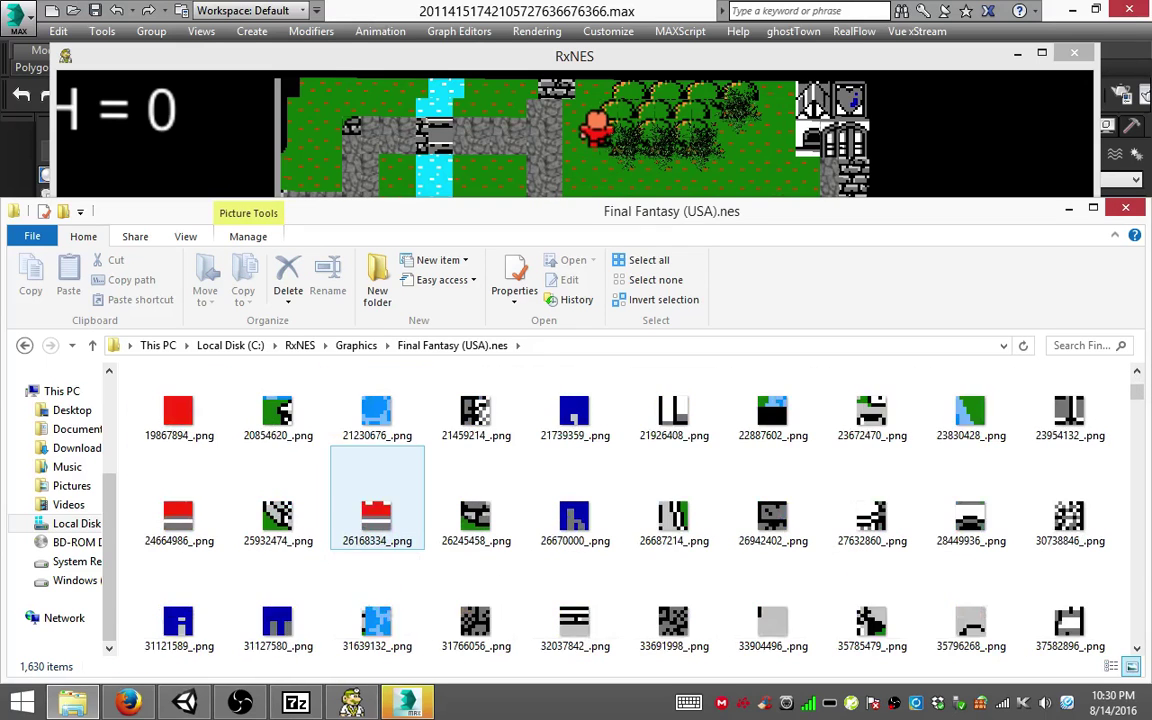
{"action": "key", "text": "Down"}
{"action": "key", "text": "Down"}
{"action": "key", "text": "Down"}
{"action": "key", "text": "Down"}
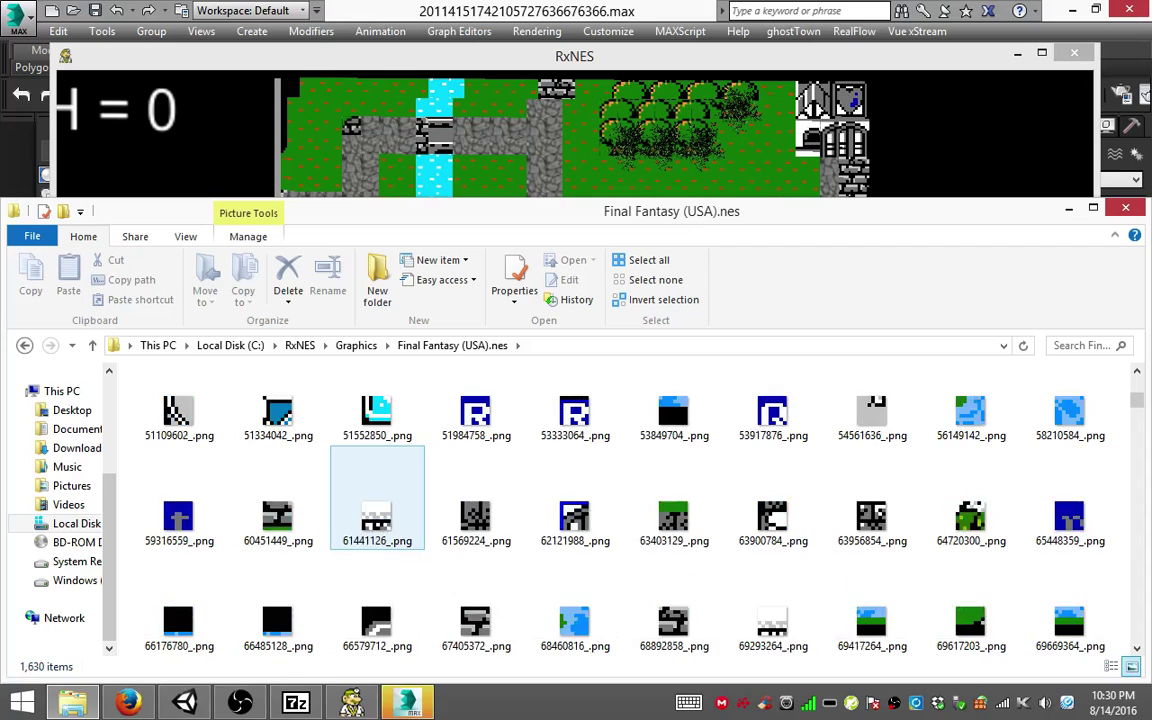
{"action": "key", "text": "Up"}
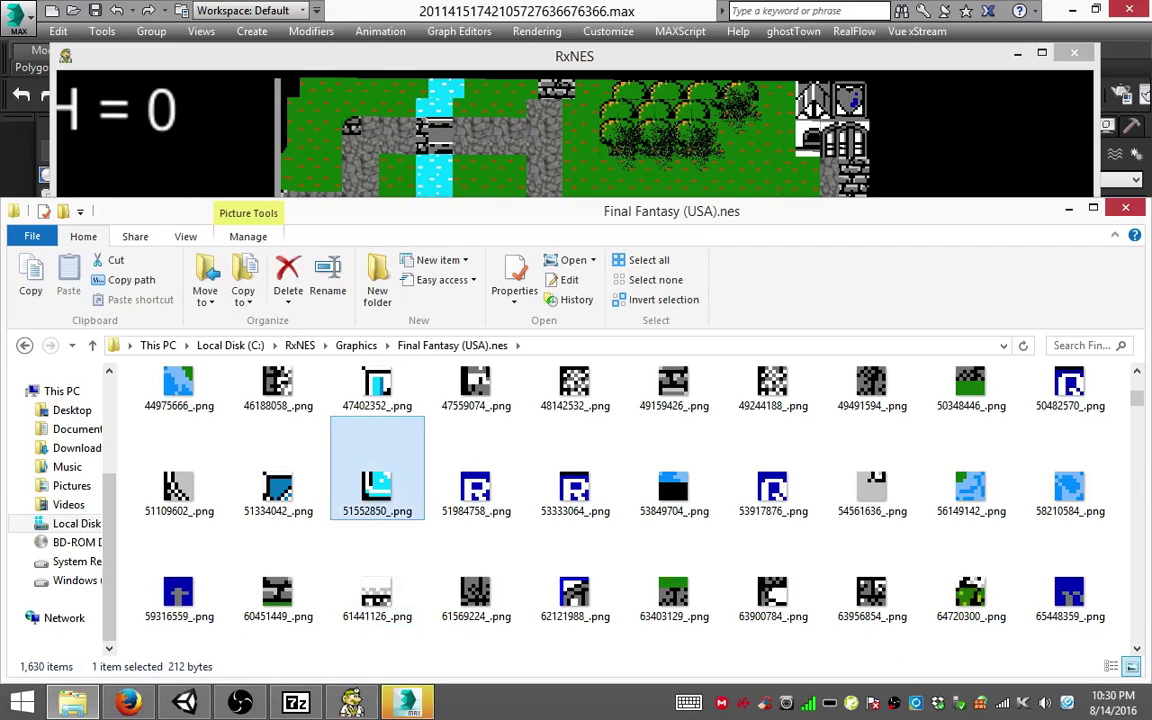
{"action": "key", "text": "F2"}
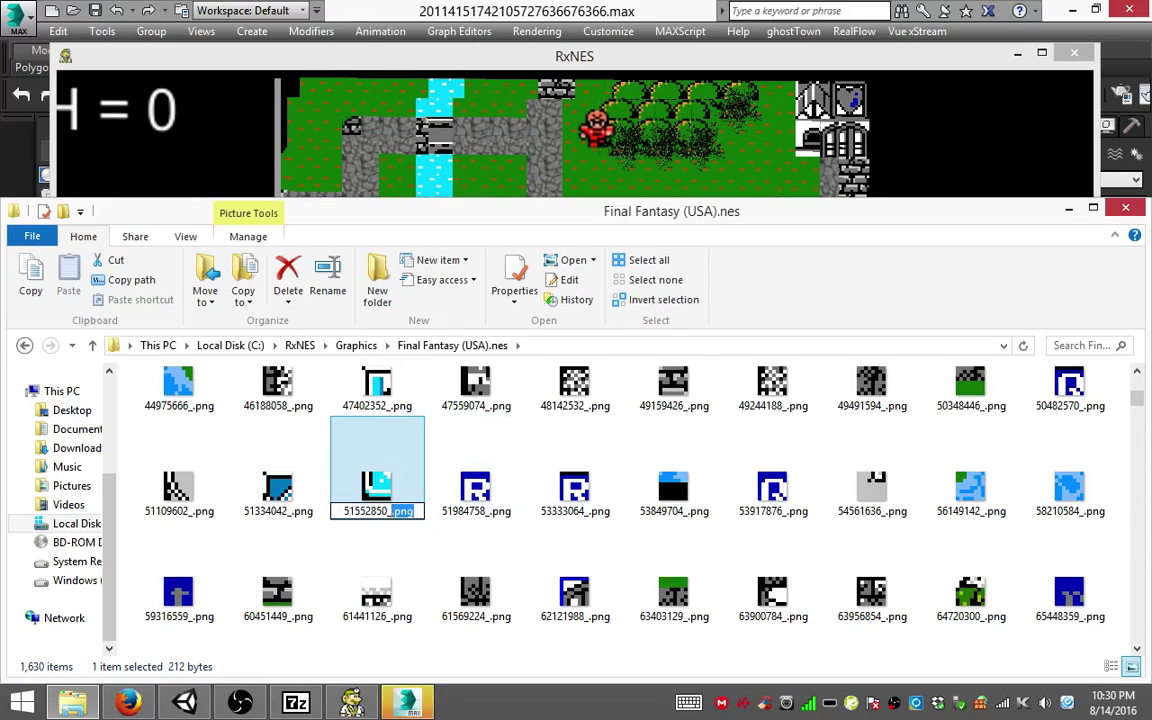
{"action": "key", "text": "Right"}
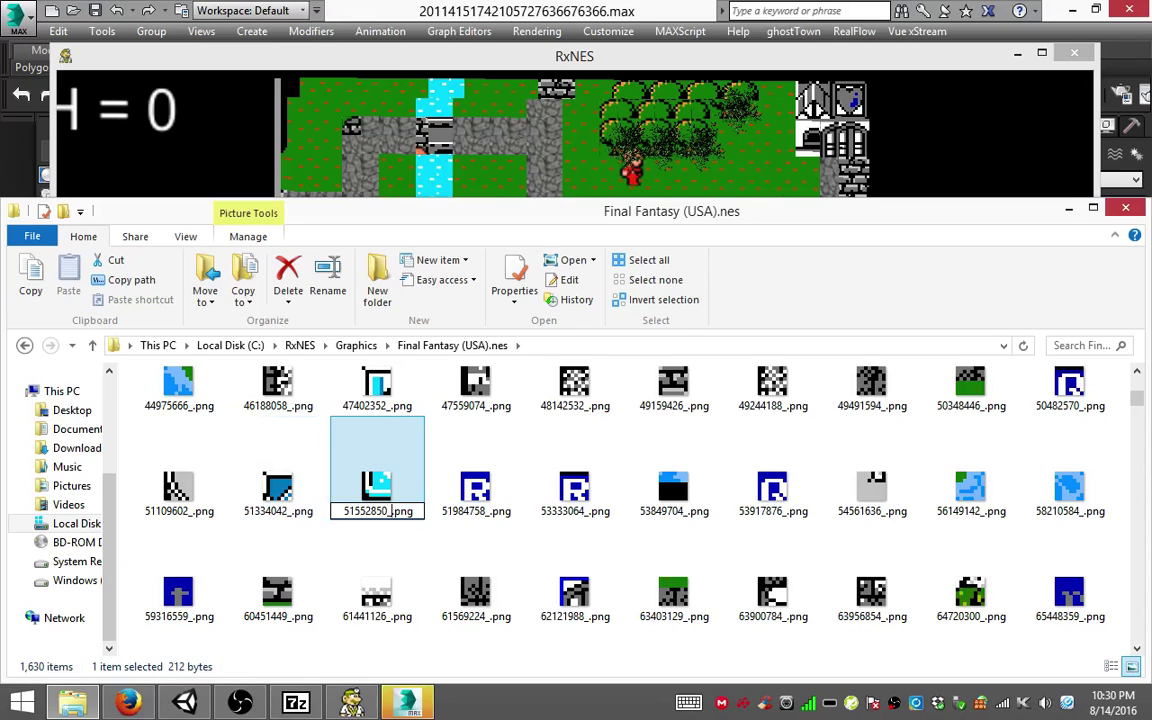
{"action": "key", "text": "ctrl+a"}
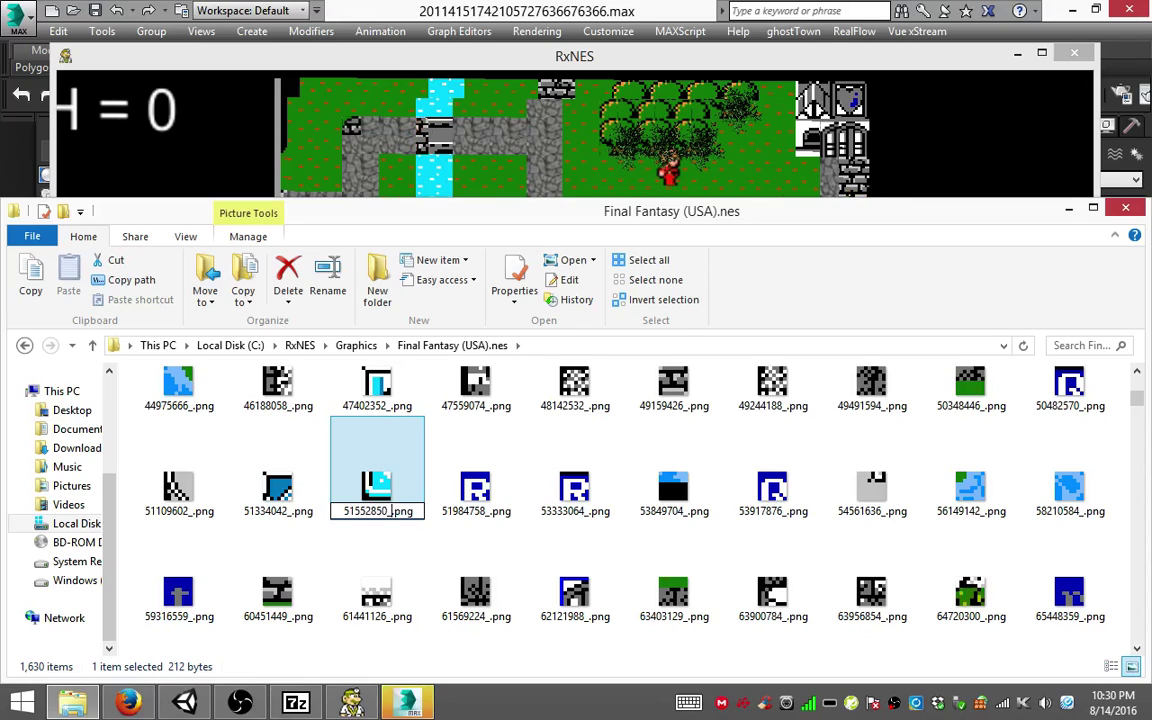
{"action": "key", "text": "shift+Left"}
{"action": "key", "text": "shift+Left"}
{"action": "key", "text": "shift+Left"}
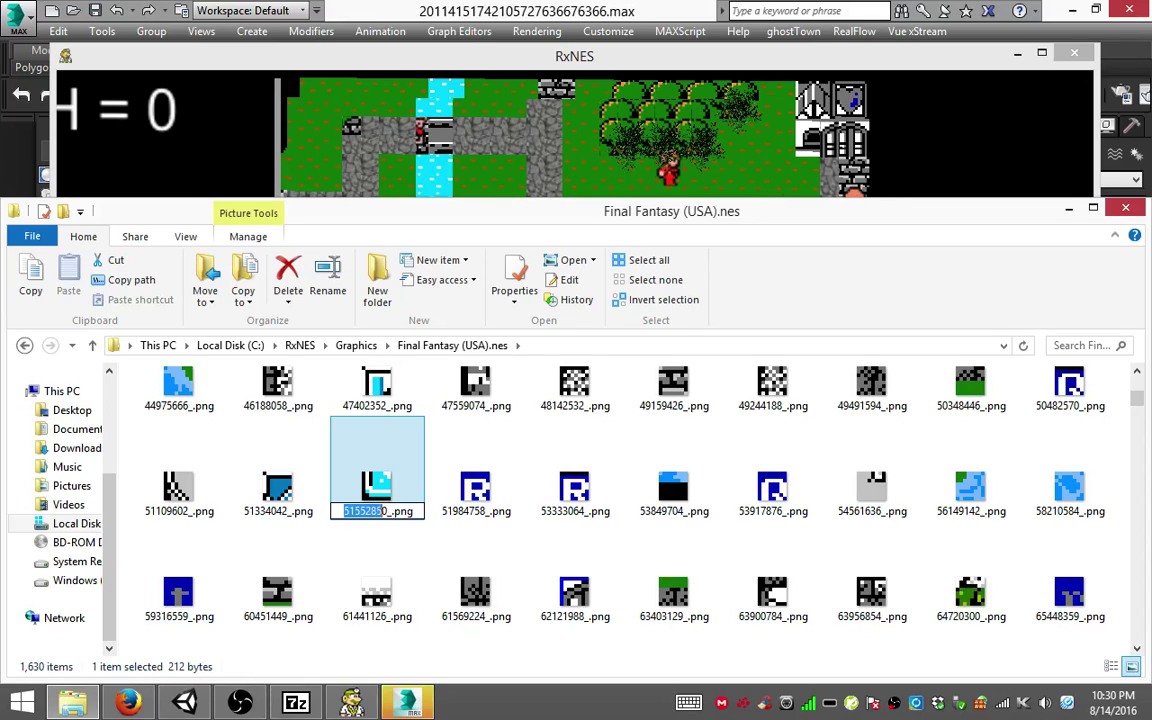
{"action": "right_click", "coordinate": [378, 505]}
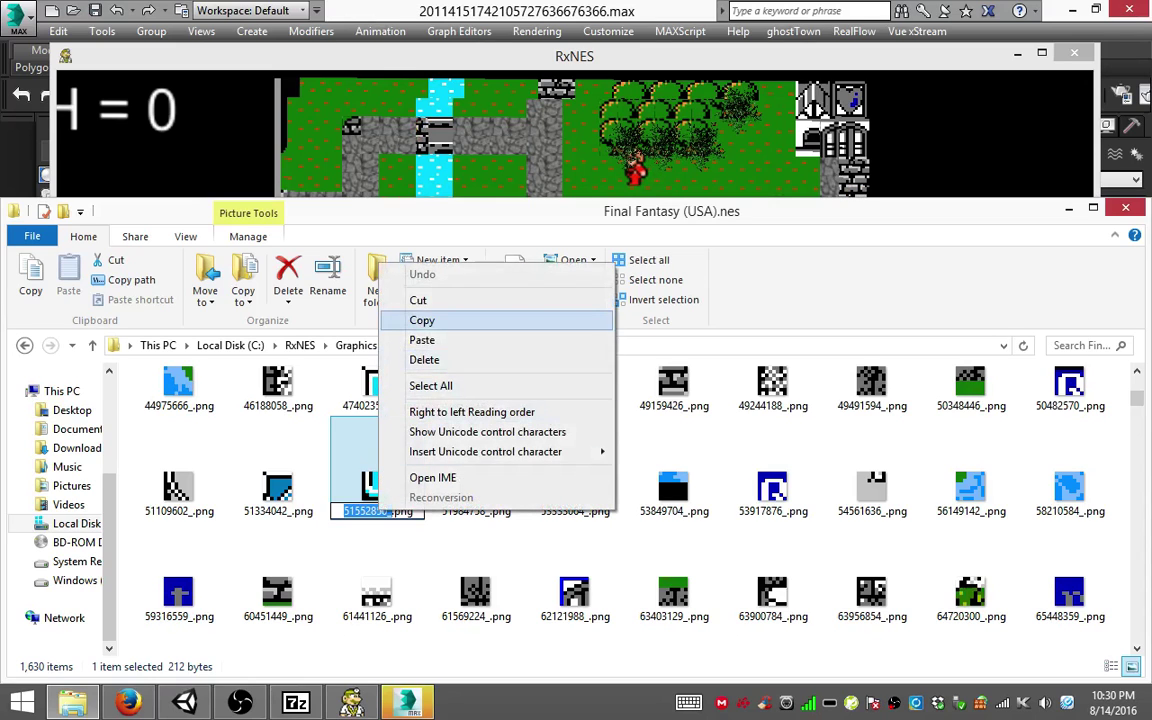
{"action": "left_click", "coordinate": [430, 288]}
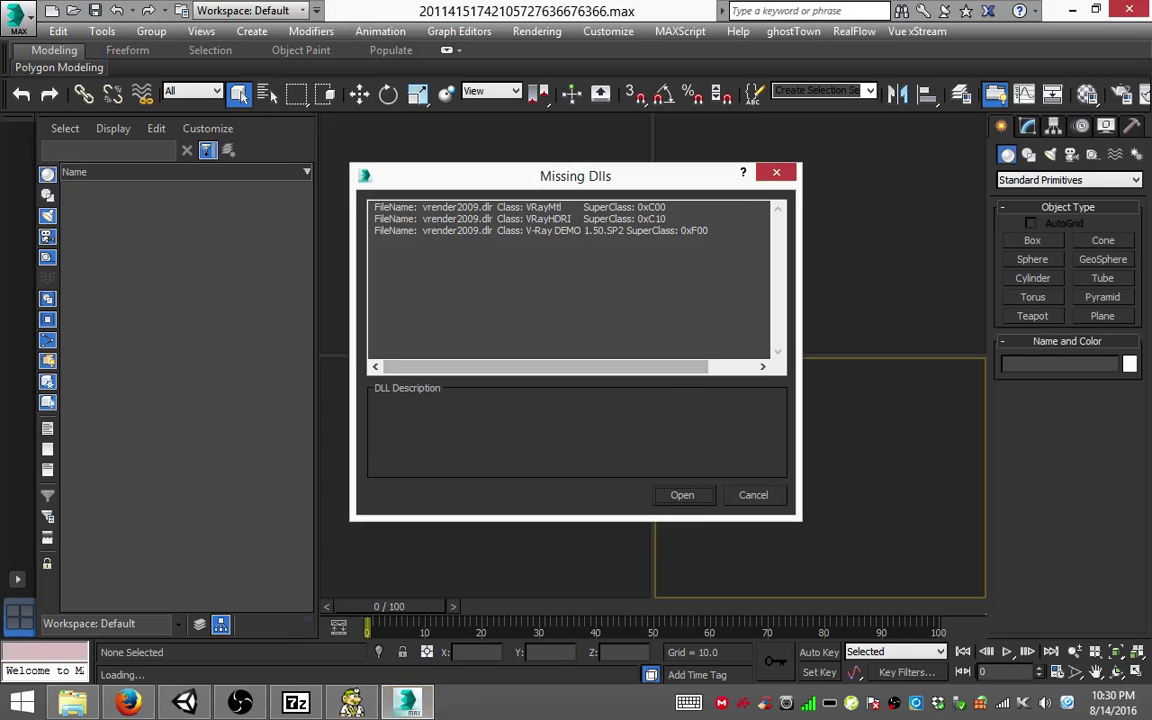
Step: Dismiss the Missing Dlls warning and bring up the 3ds Max application menu
{"action": "key", "text": "Return"}
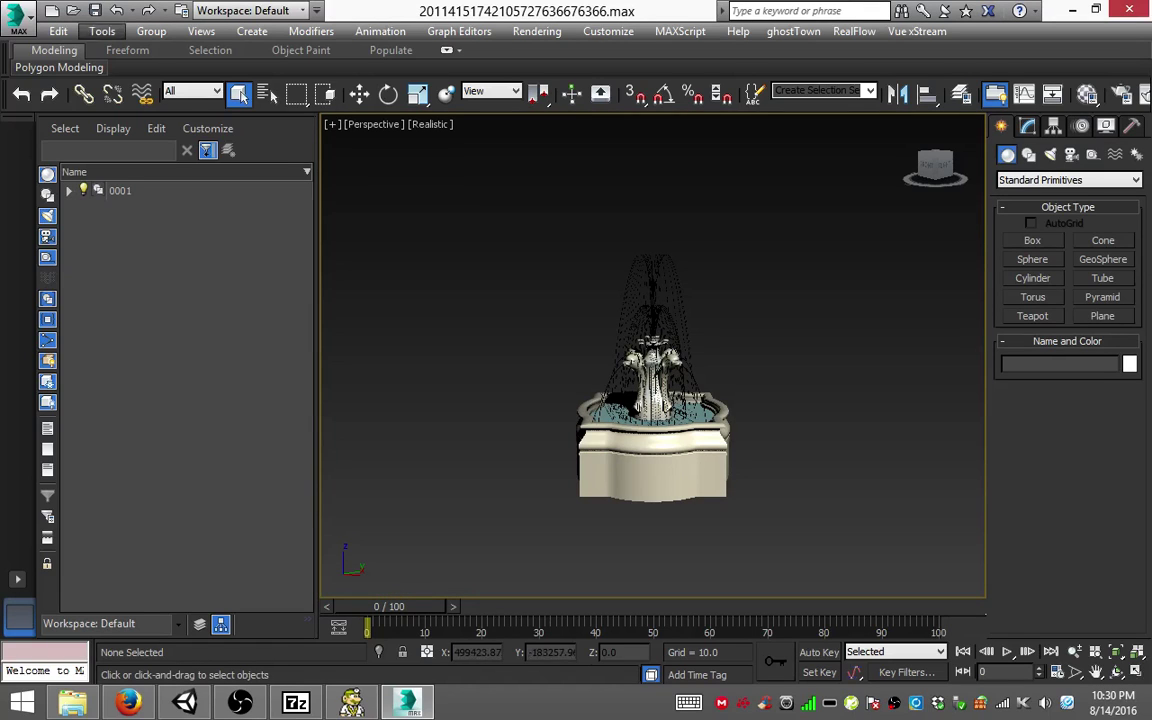
{"action": "left_click", "coordinate": [18, 17]}
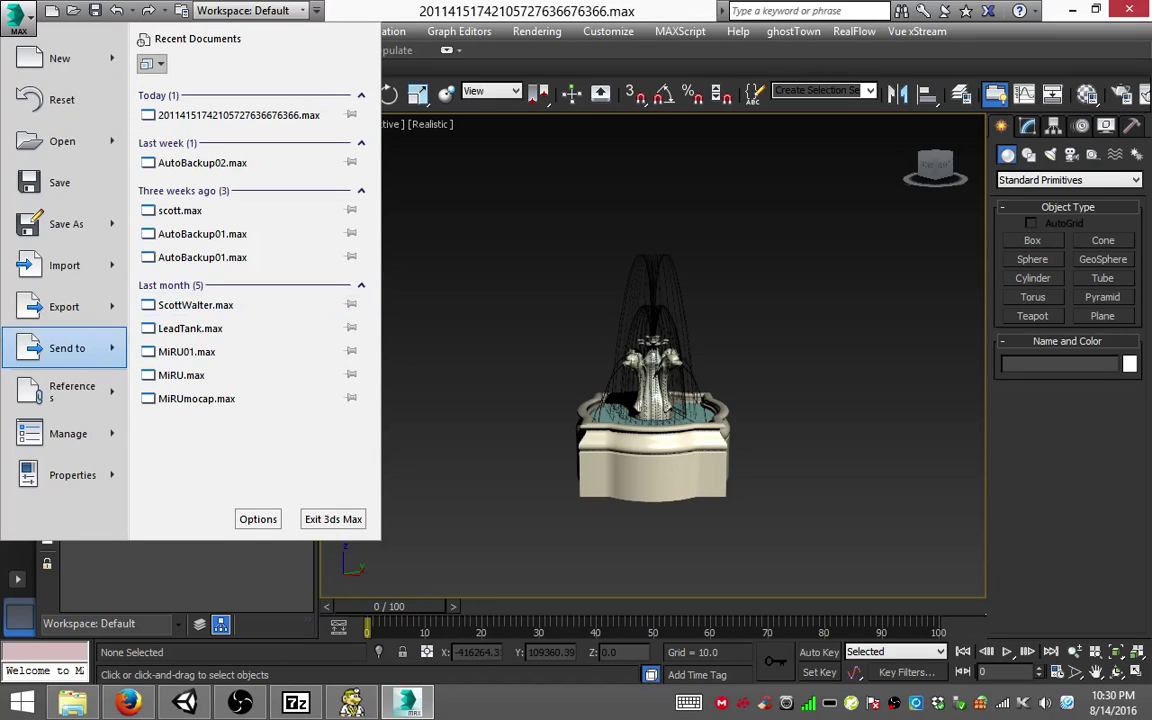
Step: Export the scene to the Desktop as fountain.FBX, accepting the default FBX options and warnings
{"action": "left_click", "coordinate": [64, 306]}
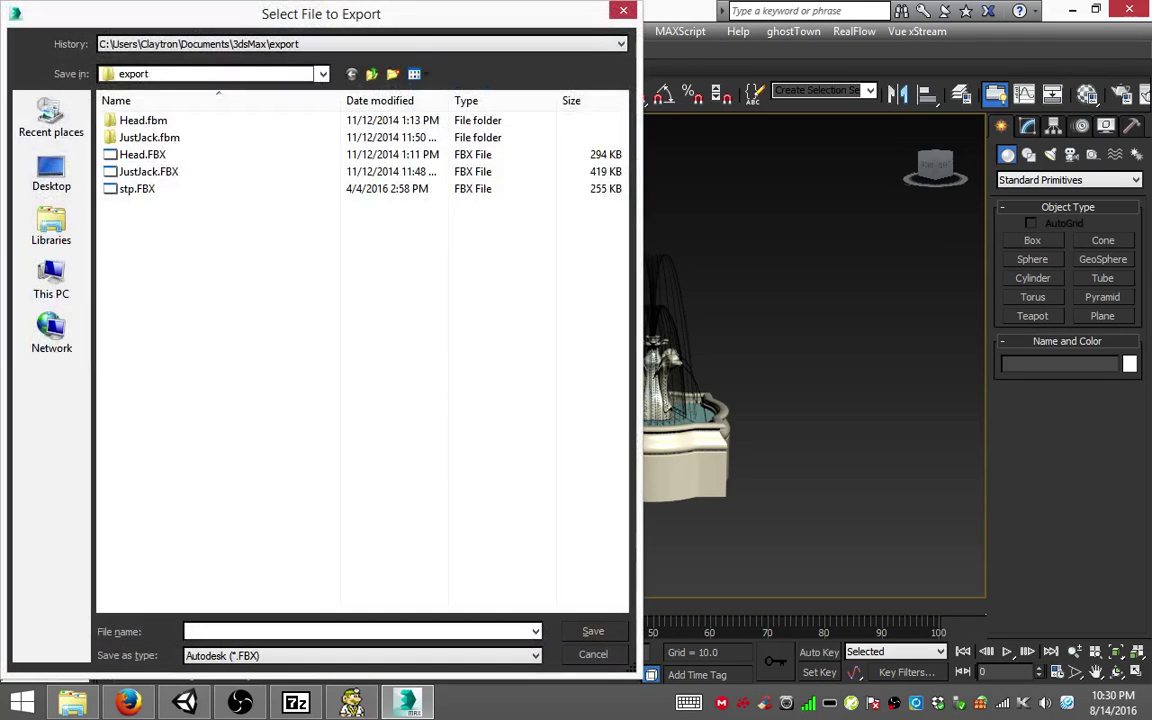
{"action": "left_click", "coordinate": [51, 172]}
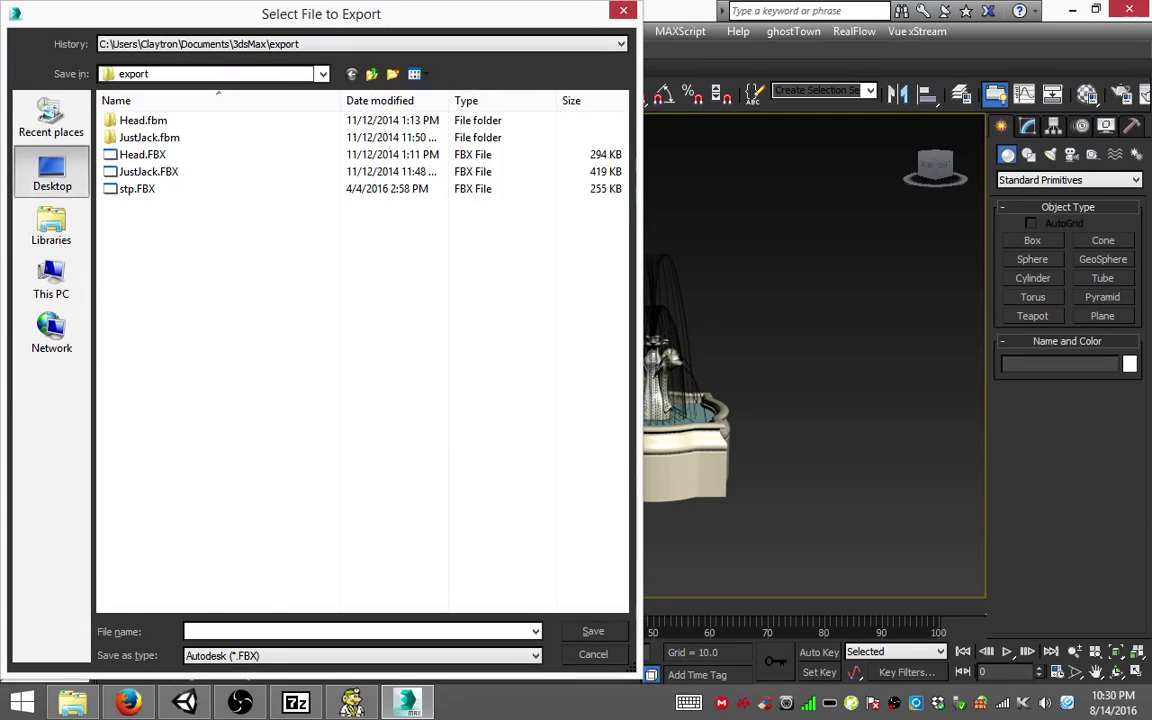
{"action": "type", "text": "fountain"}
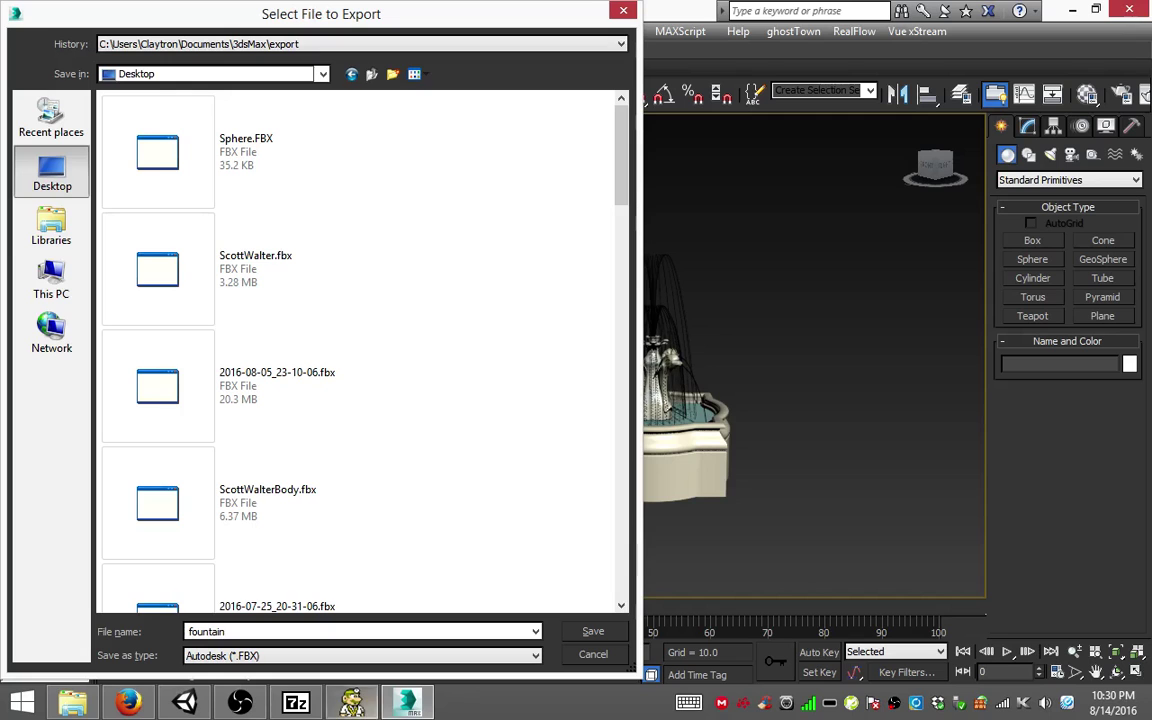
{"action": "key", "text": "Return"}
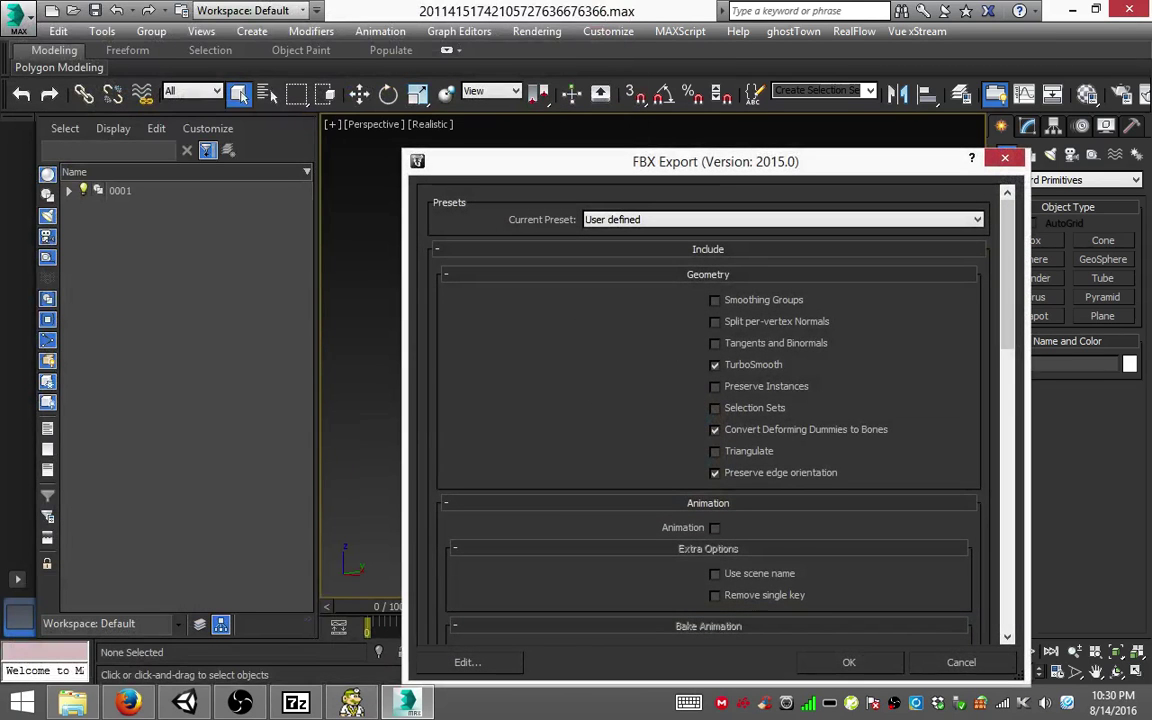
{"action": "key", "text": "Return"}
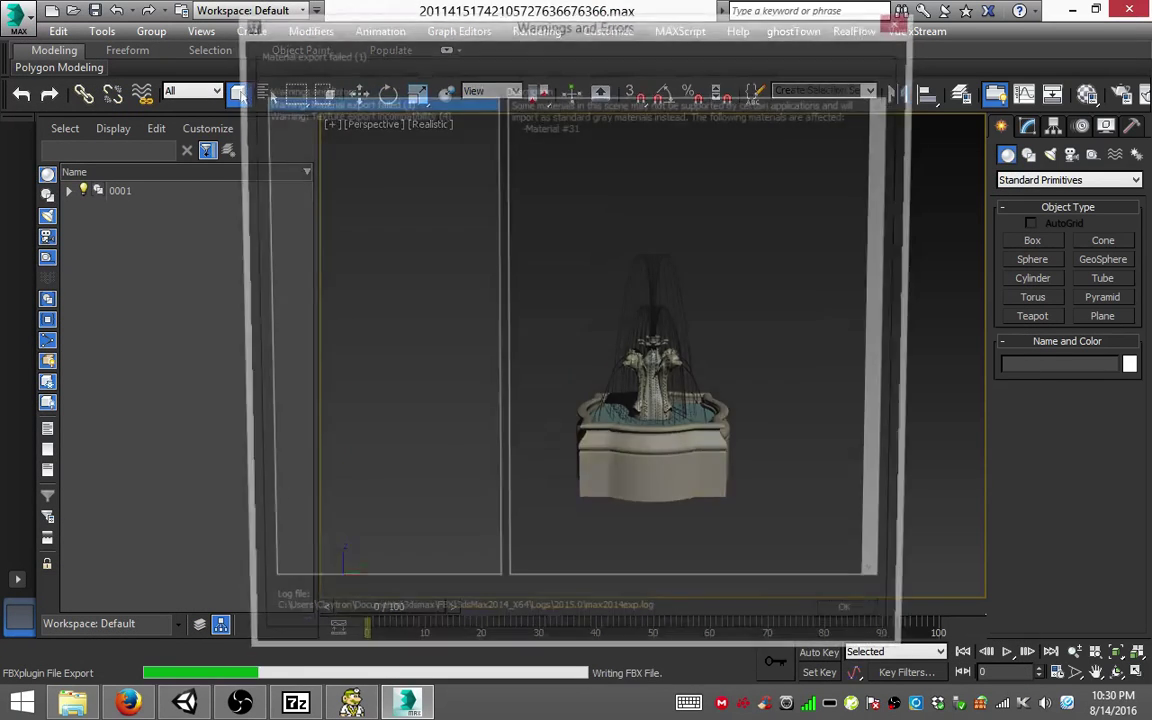
{"action": "key", "text": "Return"}
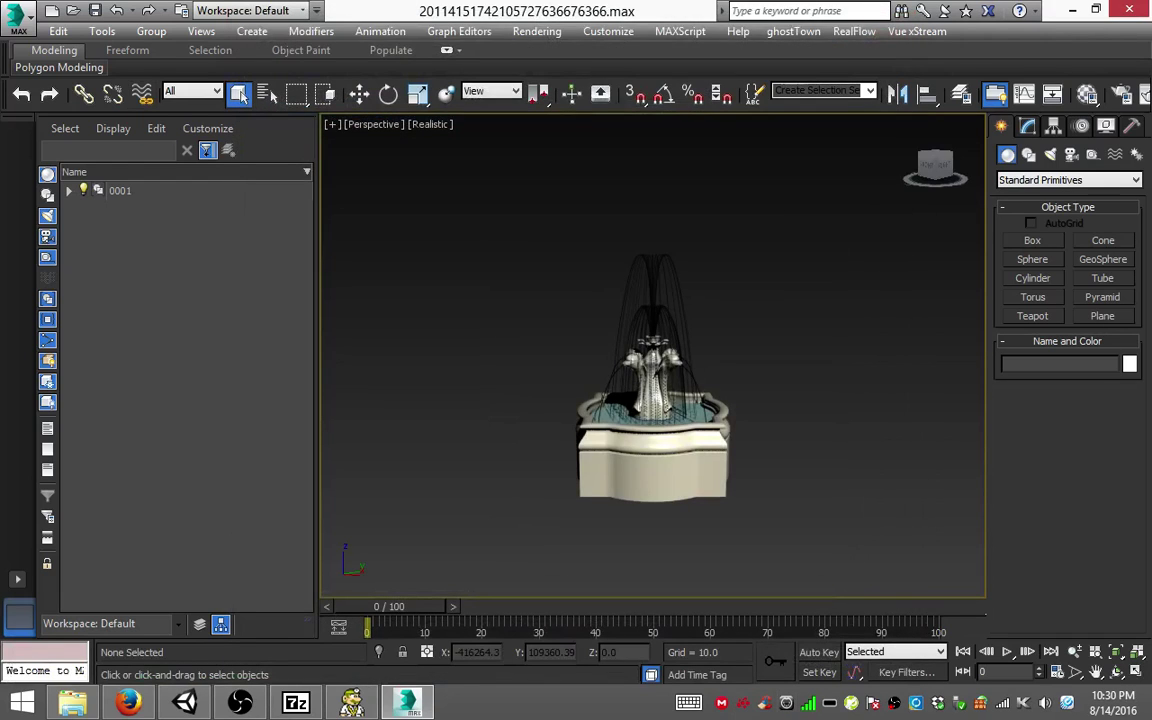
{"action": "key", "text": "ctrl+n"}
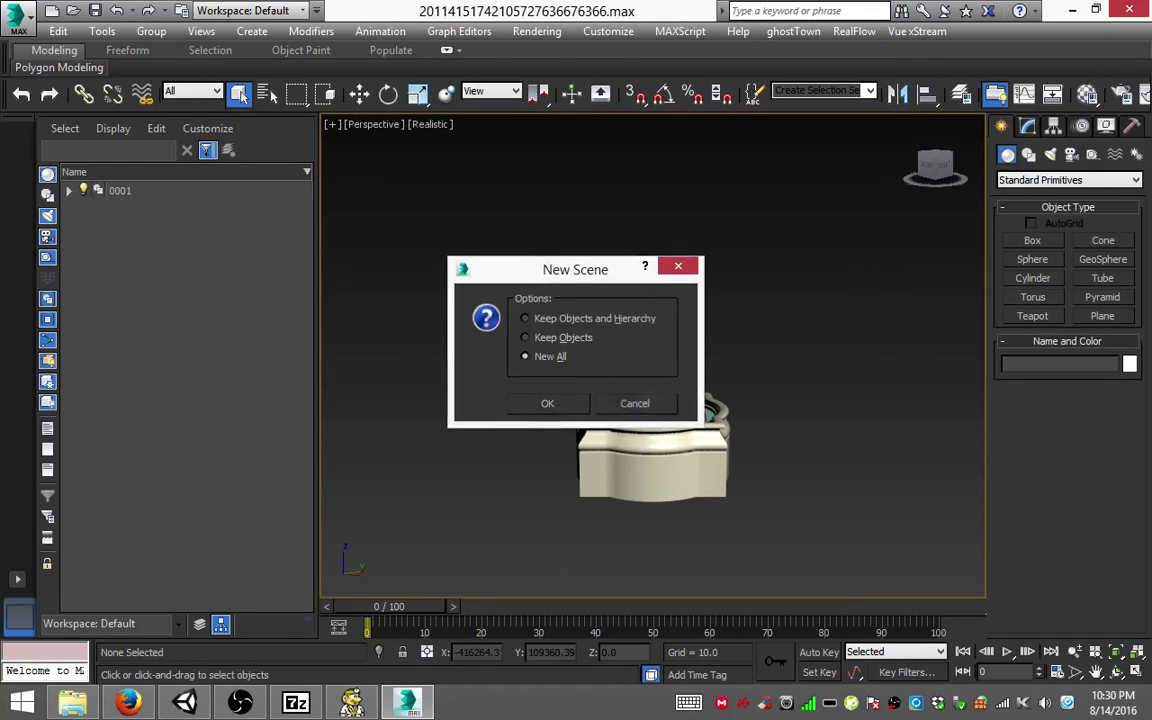
Step: Keep the current fountain scene and import Sphere.FBX from the Desktop
{"action": "key", "text": "Escape"}
{"action": "left_click", "coordinate": [18, 12]}
{"action": "key", "text": "Down"}
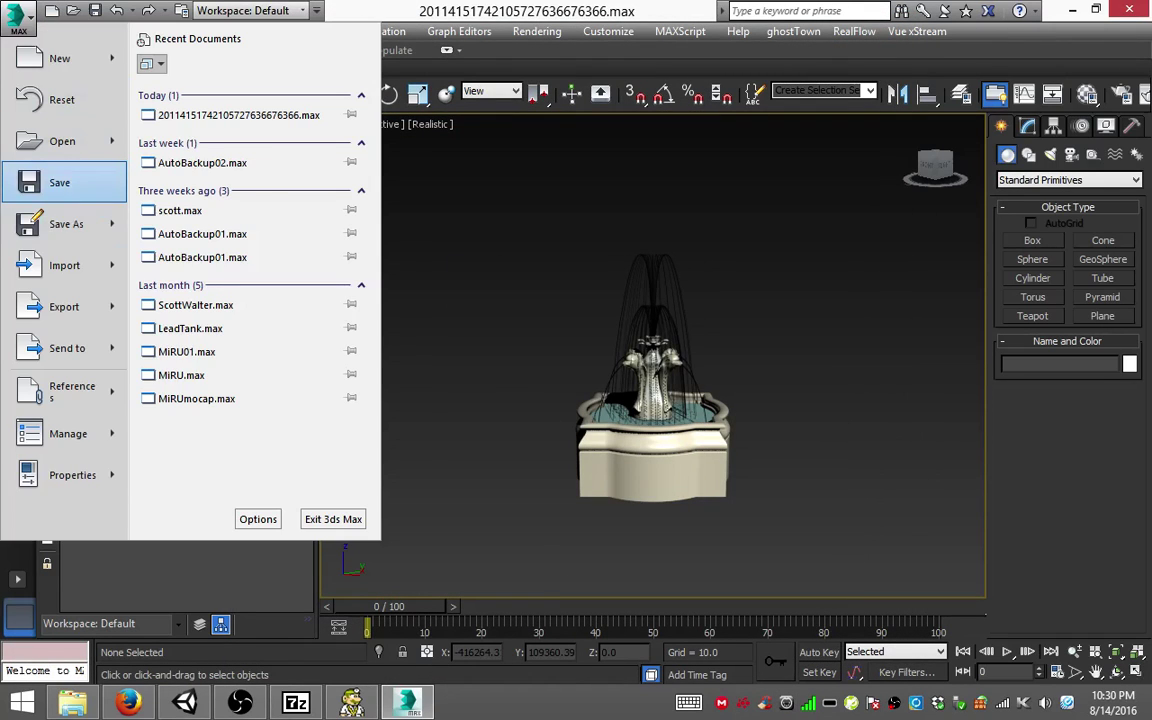
{"action": "key", "text": "Down"}
{"action": "key", "text": "Return"}
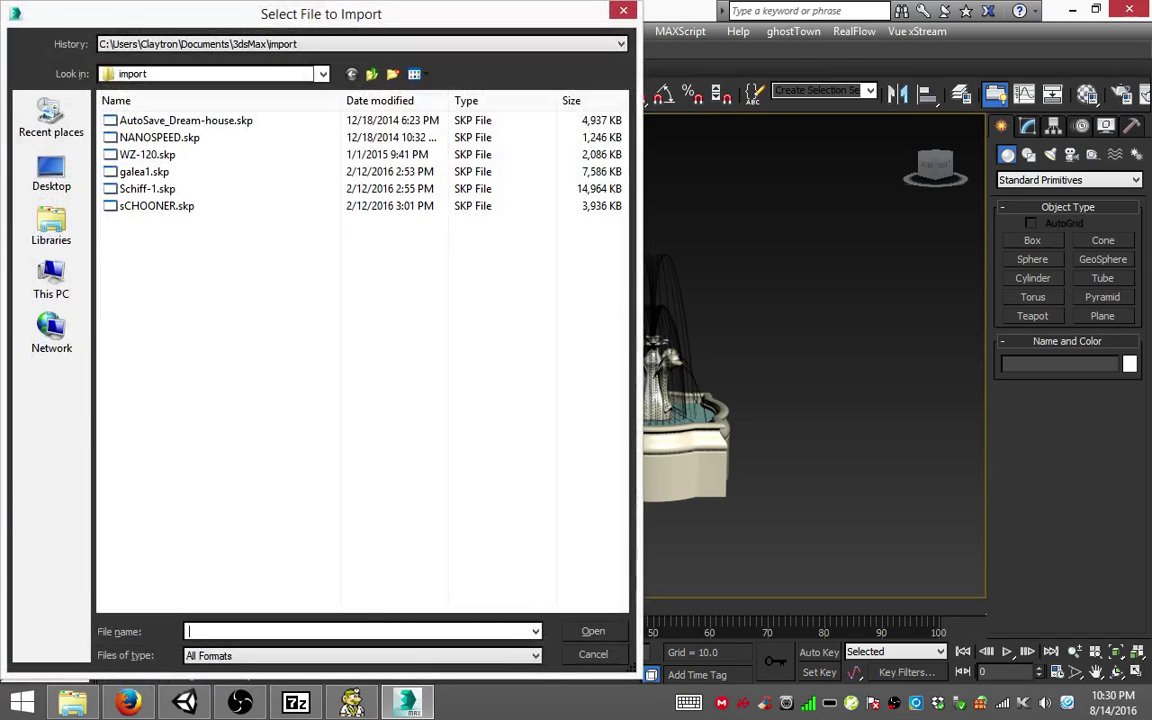
{"action": "left_click", "coordinate": [51, 170]}
{"action": "scroll", "coordinate": [230, 200], "scroll_direction": "up", "scroll_amount": 5}
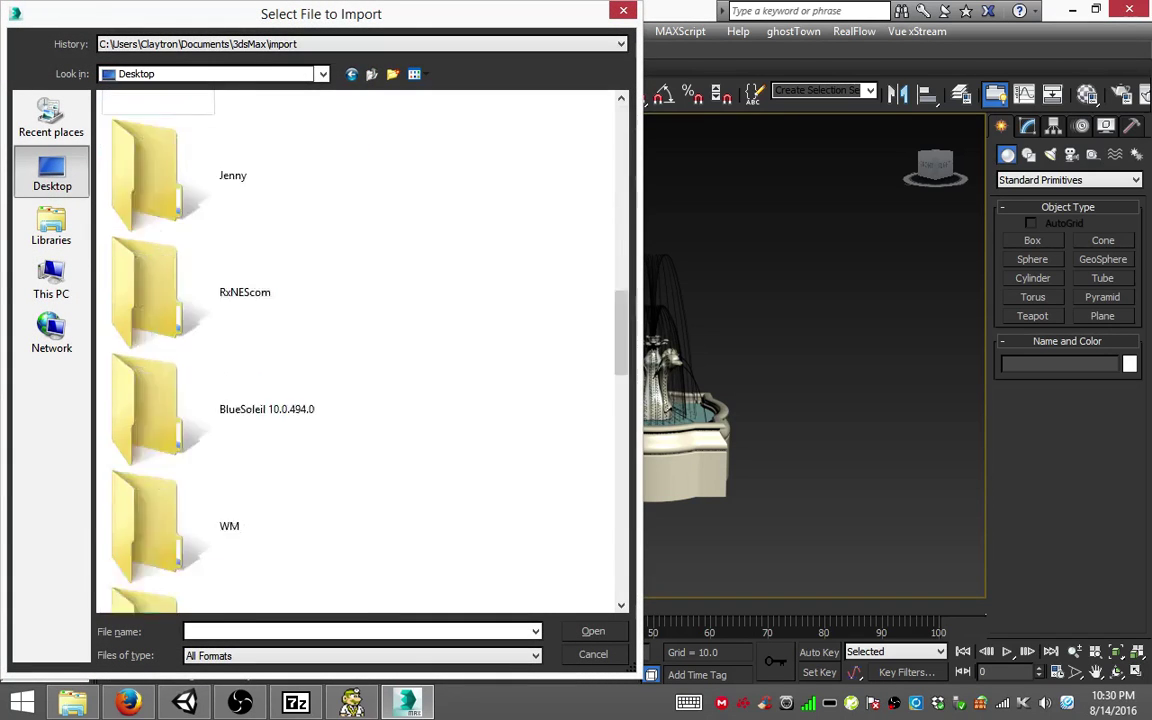
{"action": "scroll", "coordinate": [240, 270], "scroll_direction": "up", "scroll_amount": 5}
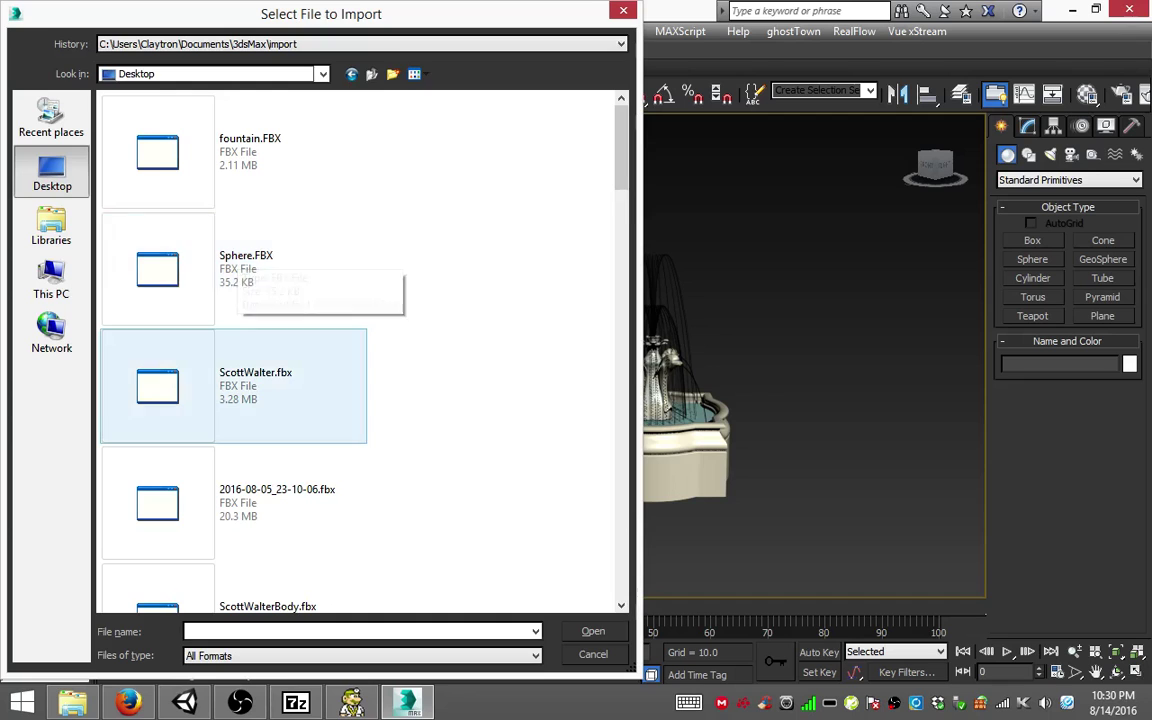
{"action": "double_click", "coordinate": [240, 265]}
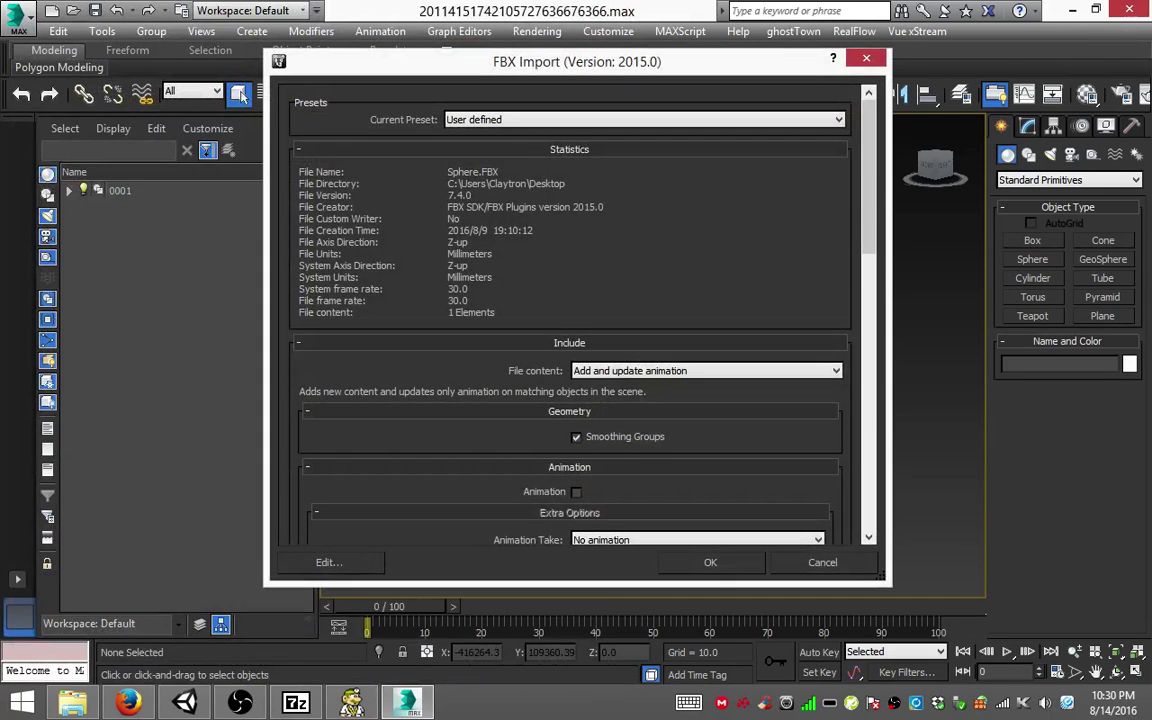
{"action": "key", "text": "Return"}
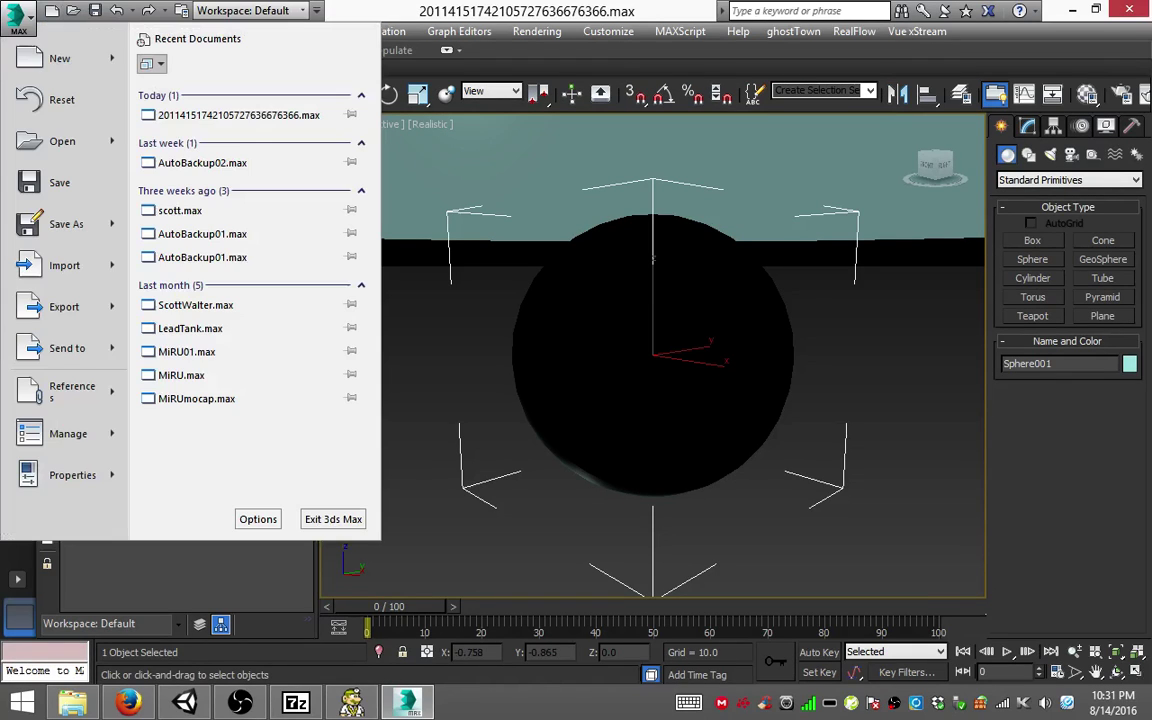
Step: Delete the imported Sphere001 and reframe the fountain base in the Perspective view
{"action": "left_click", "coordinate": [22, 12]}
{"action": "key", "text": "Escape"}
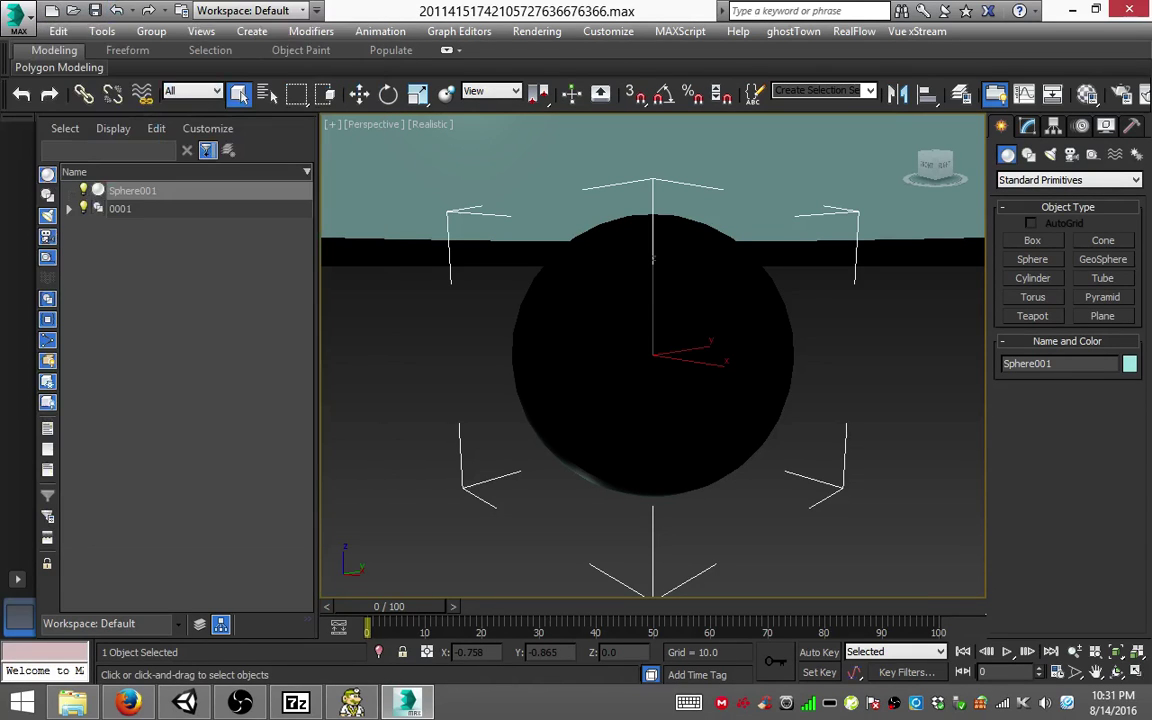
{"action": "key", "text": "Delete"}
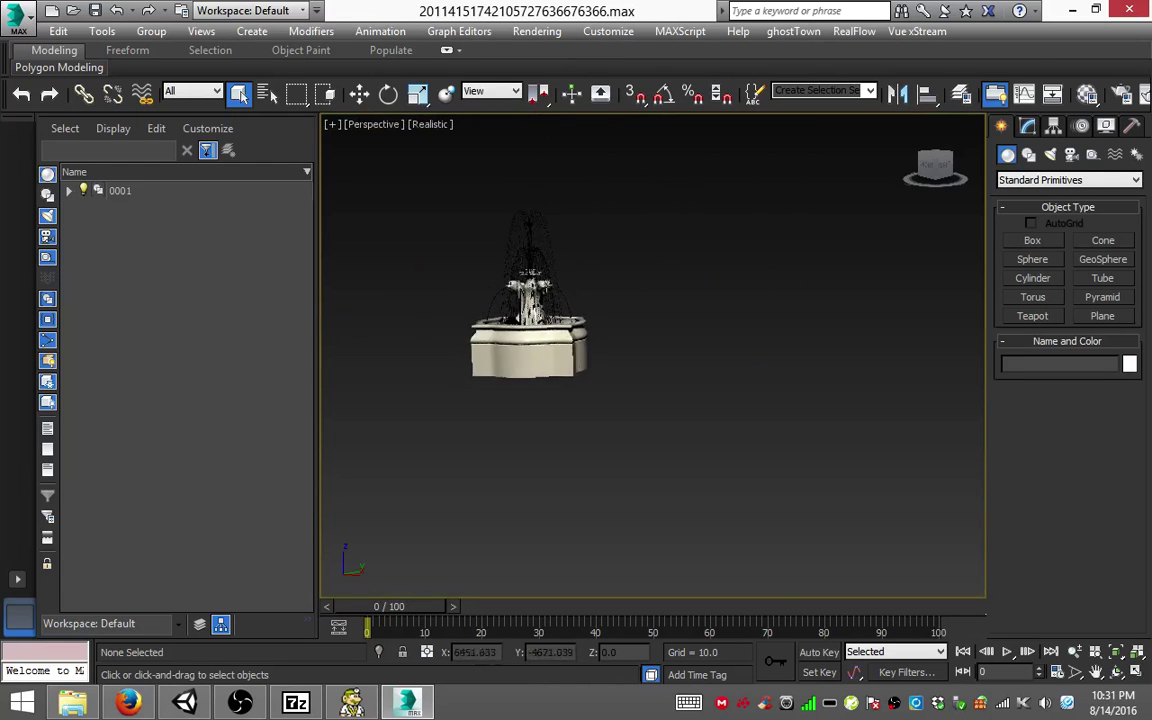
{"action": "scroll", "coordinate": [570, 300], "scroll_direction": "up", "scroll_amount": 5}
{"action": "scroll", "coordinate": [633, 400], "scroll_direction": "down", "scroll_amount": 3}
{"action": "scroll", "coordinate": [633, 400], "scroll_direction": "down", "scroll_amount": 3}
{"action": "scroll", "coordinate": [633, 420], "scroll_direction": "up", "scroll_amount": 1}
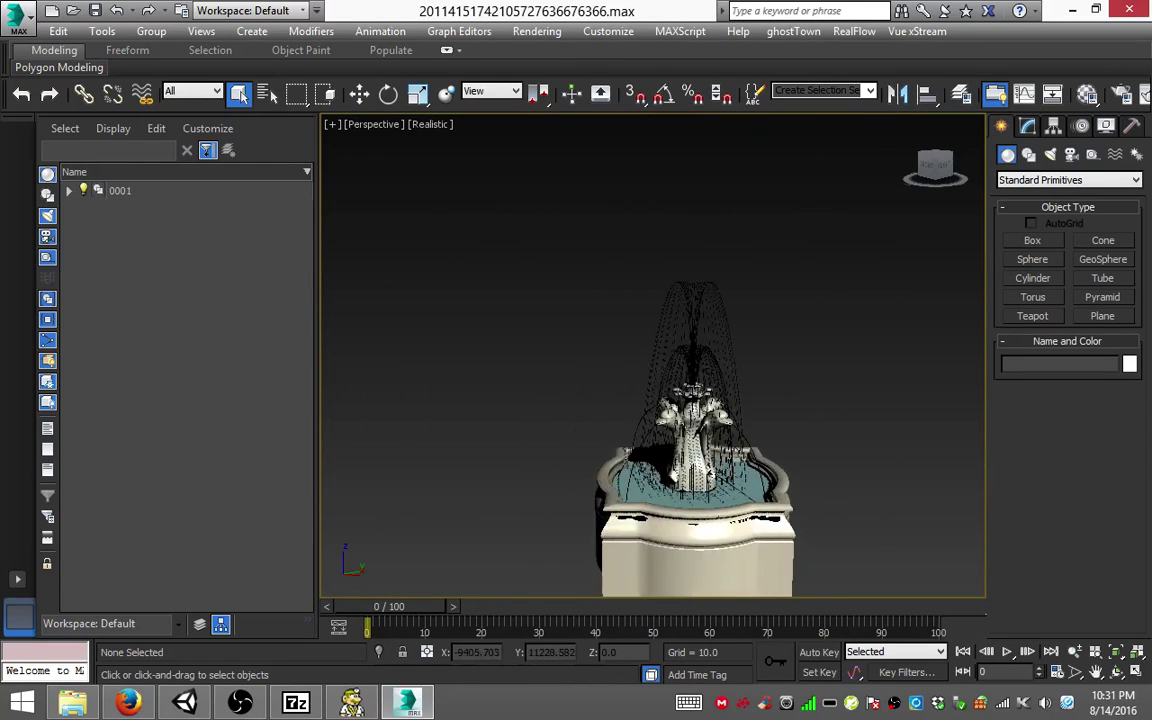
{"action": "scroll", "coordinate": [633, 420], "scroll_direction": "up", "scroll_amount": 1}
{"action": "scroll", "coordinate": [633, 437], "scroll_direction": "down", "scroll_amount": 3}
{"action": "scroll", "coordinate": [633, 520], "scroll_direction": "up", "scroll_amount": 4}
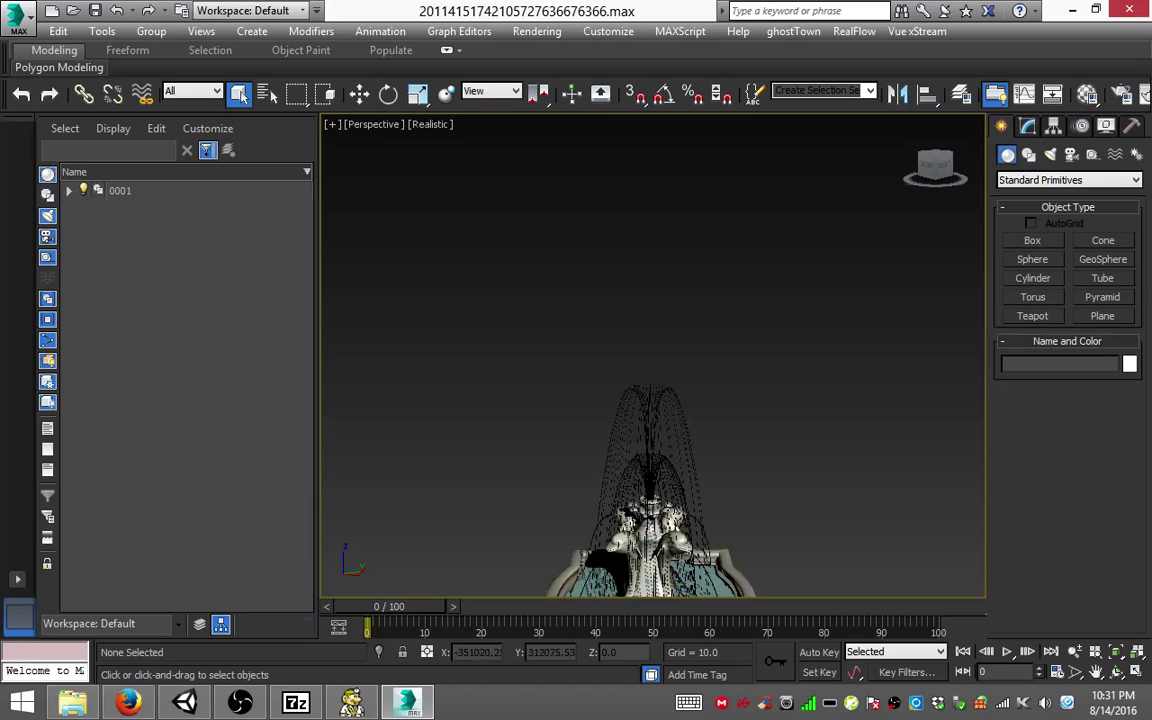
{"action": "scroll", "coordinate": [633, 548], "scroll_direction": "up", "scroll_amount": 1}
{"action": "scroll", "coordinate": [633, 548], "scroll_direction": "up", "scroll_amount": 2}
{"action": "scroll", "coordinate": [633, 548], "scroll_direction": "down", "scroll_amount": 3}
{"action": "scroll", "coordinate": [650, 500], "scroll_direction": "up", "scroll_amount": 3}
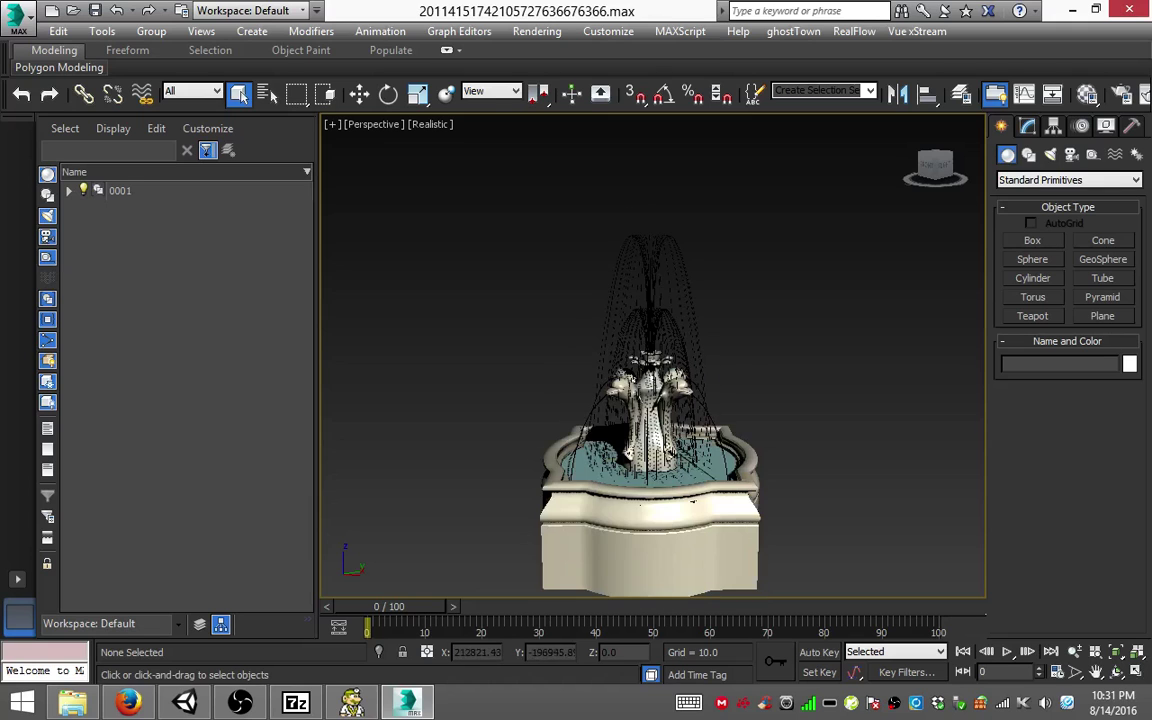
{"action": "middle_click_drag", "start_coordinate": [692, 400], "coordinate": [692, 500]}
Step: Import Sphere.FBX from the Desktop again so Sphere001 sits beside fountain group 0001
{"action": "left_click", "coordinate": [15, 18]}
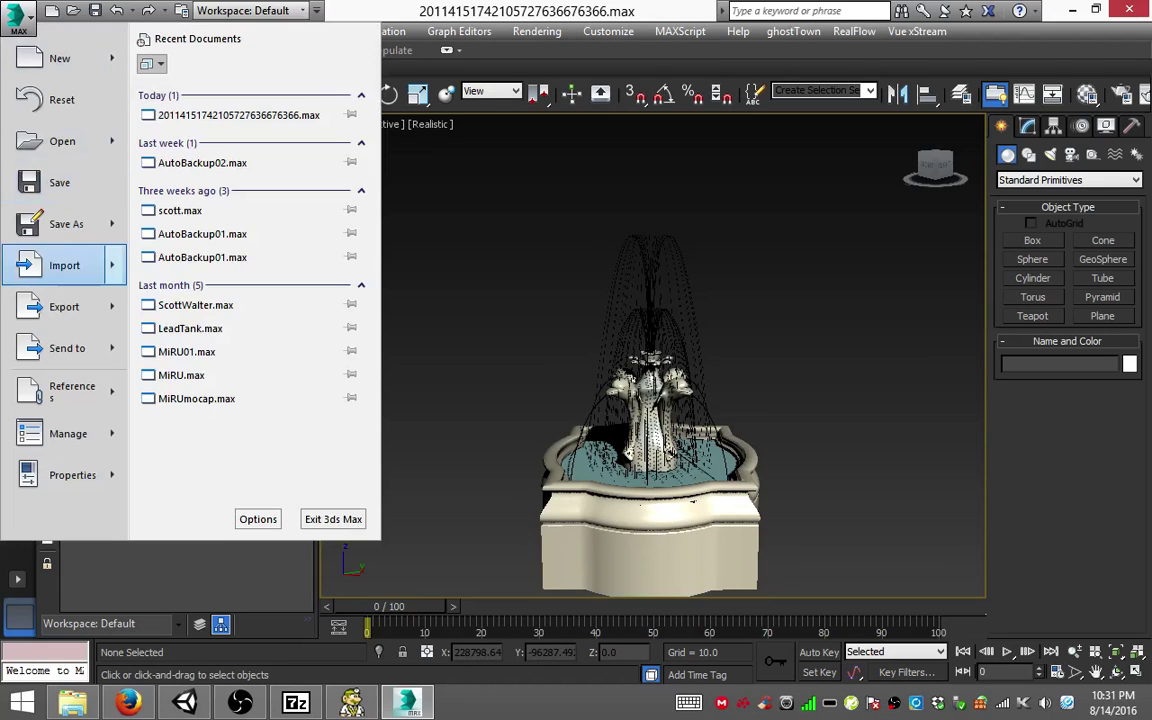
{"action": "left_click", "coordinate": [57, 259]}
{"action": "double_click", "coordinate": [233, 268]}
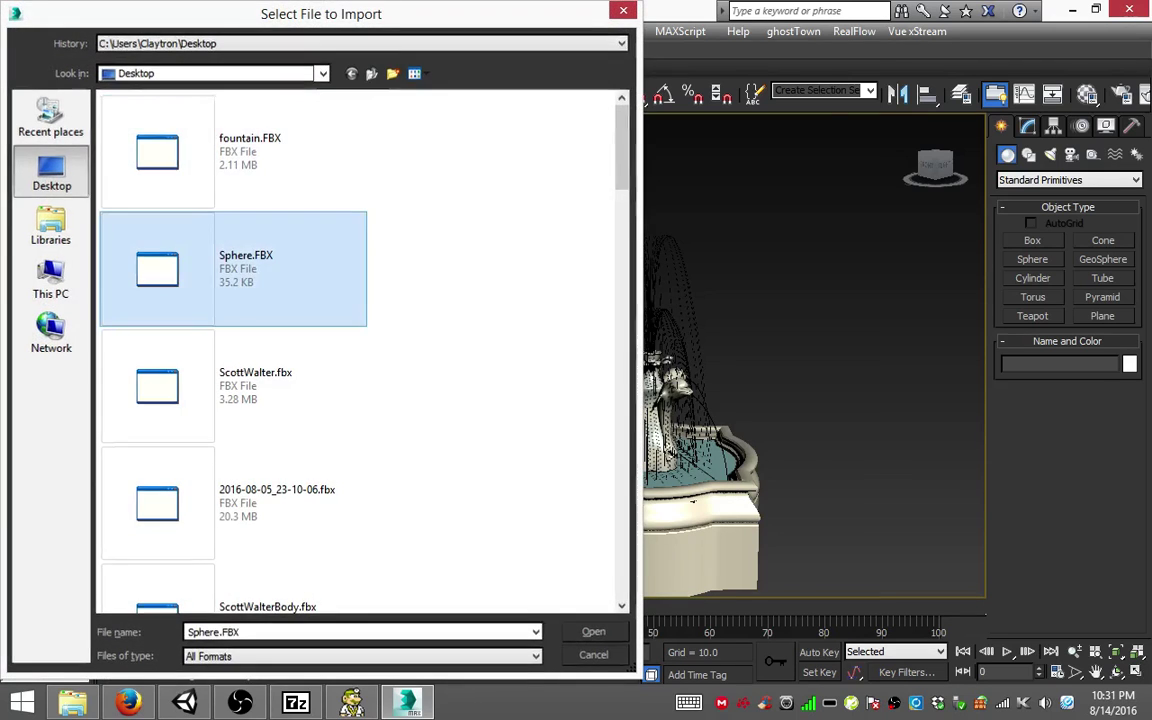
{"action": "scroll", "coordinate": [575, 320], "scroll_direction": "down", "scroll_amount": 5}
{"action": "scroll", "coordinate": [570, 320], "scroll_direction": "down", "scroll_amount": 2}
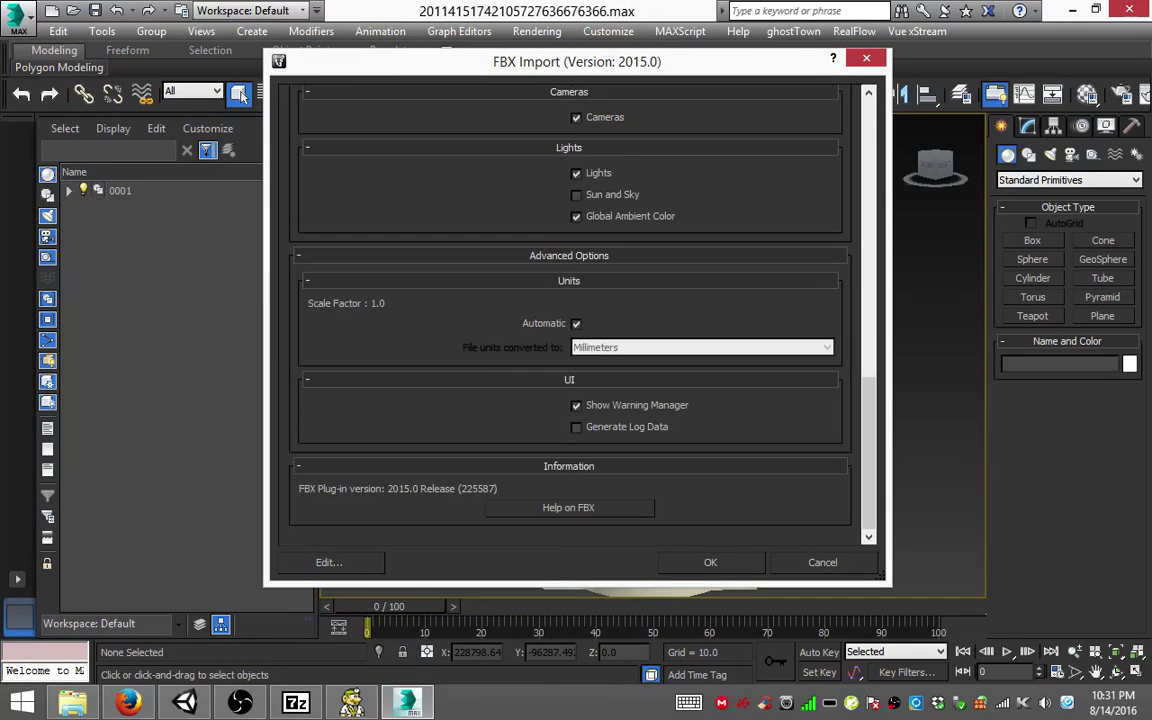
{"action": "left_click", "coordinate": [710, 562]}
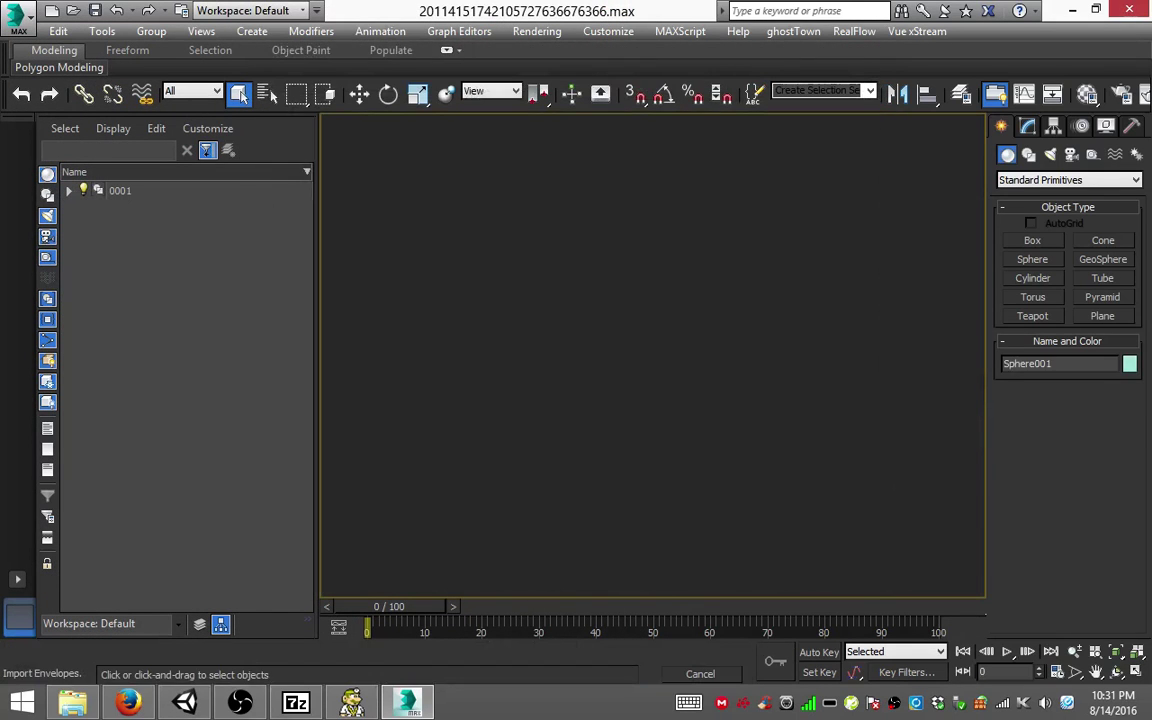
{"action": "scroll", "coordinate": [652, 259], "scroll_direction": "up", "scroll_amount": 5}
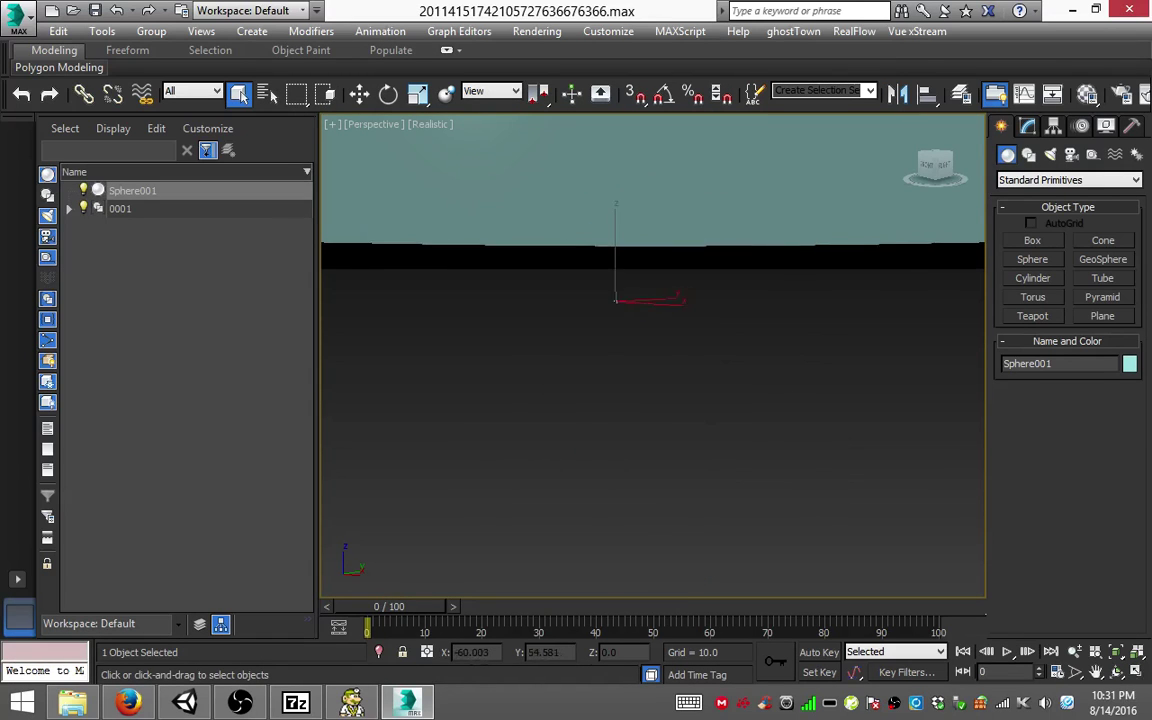
{"action": "scroll", "coordinate": [652, 259], "scroll_direction": "up", "scroll_amount": 3}
{"action": "scroll", "coordinate": [624, 380], "scroll_direction": "down", "scroll_amount": 3}
{"action": "scroll", "coordinate": [624, 380], "scroll_direction": "up", "scroll_amount": 3}
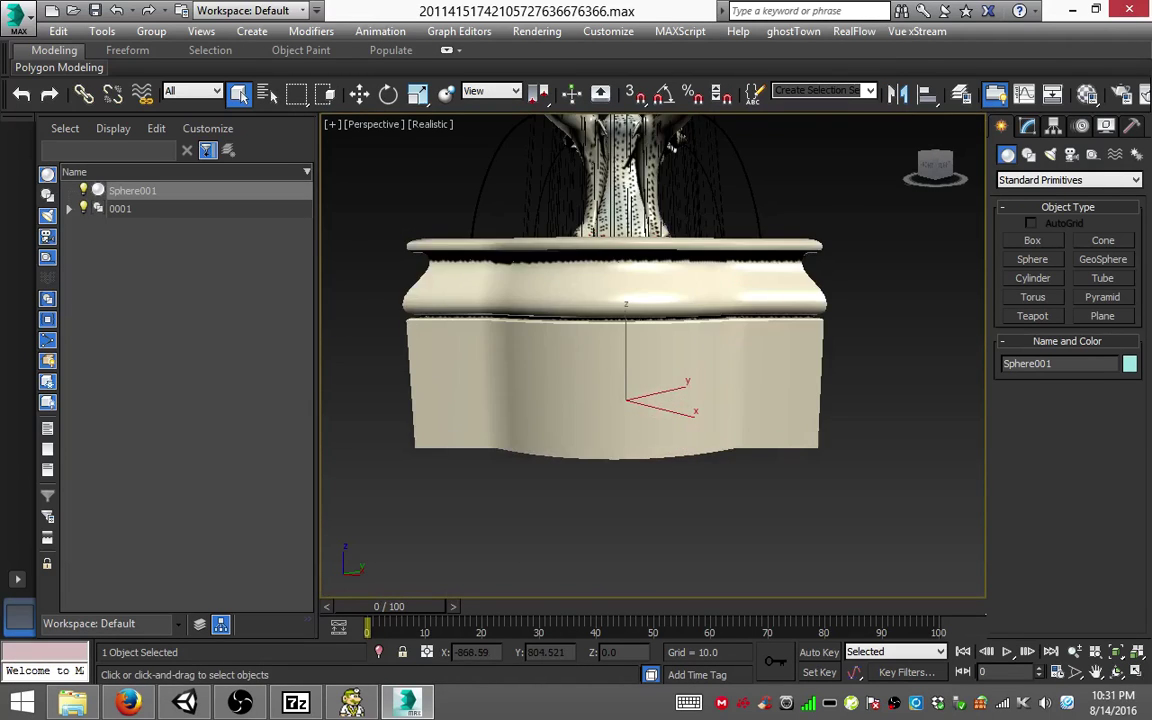
{"action": "scroll", "coordinate": [624, 380], "scroll_direction": "down", "scroll_amount": 2}
{"action": "middle_click_drag", "start_coordinate": [622, 380], "coordinate": [622, 400], "text": "alt"}
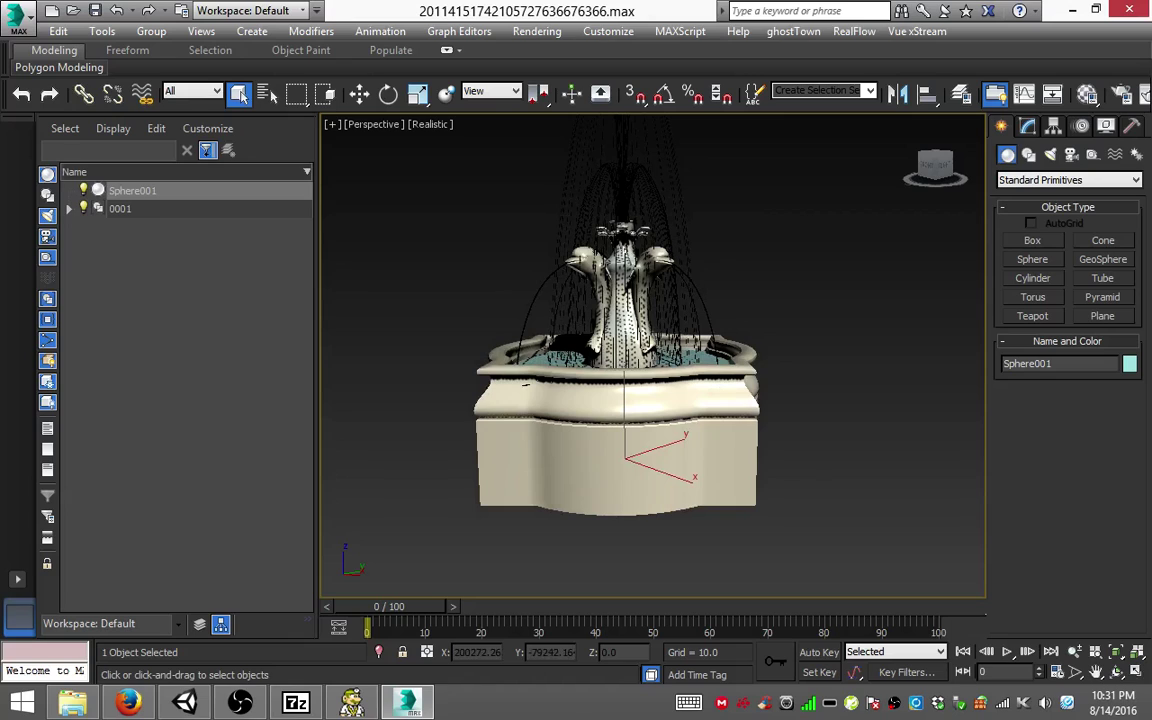
Step: Uniformly scale group 0001 down to about 30%, then further to 9.506%
{"action": "left_click", "coordinate": [120, 208]}
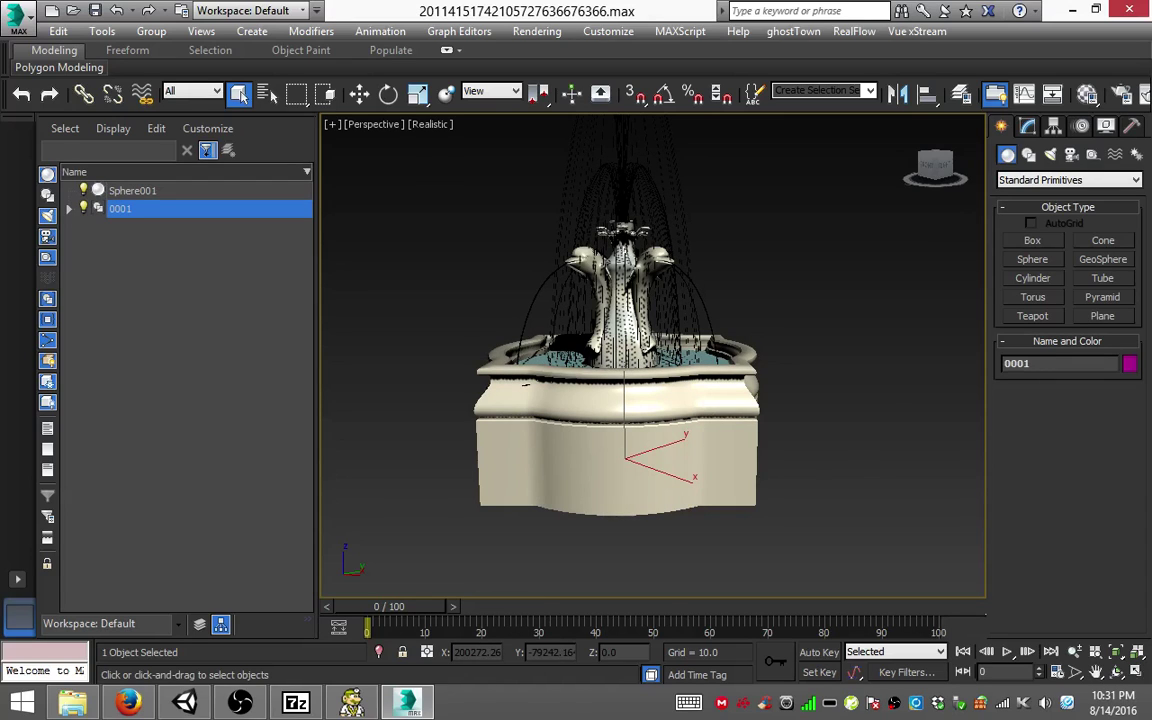
{"action": "key", "text": "r"}
{"action": "key", "text": "r"}
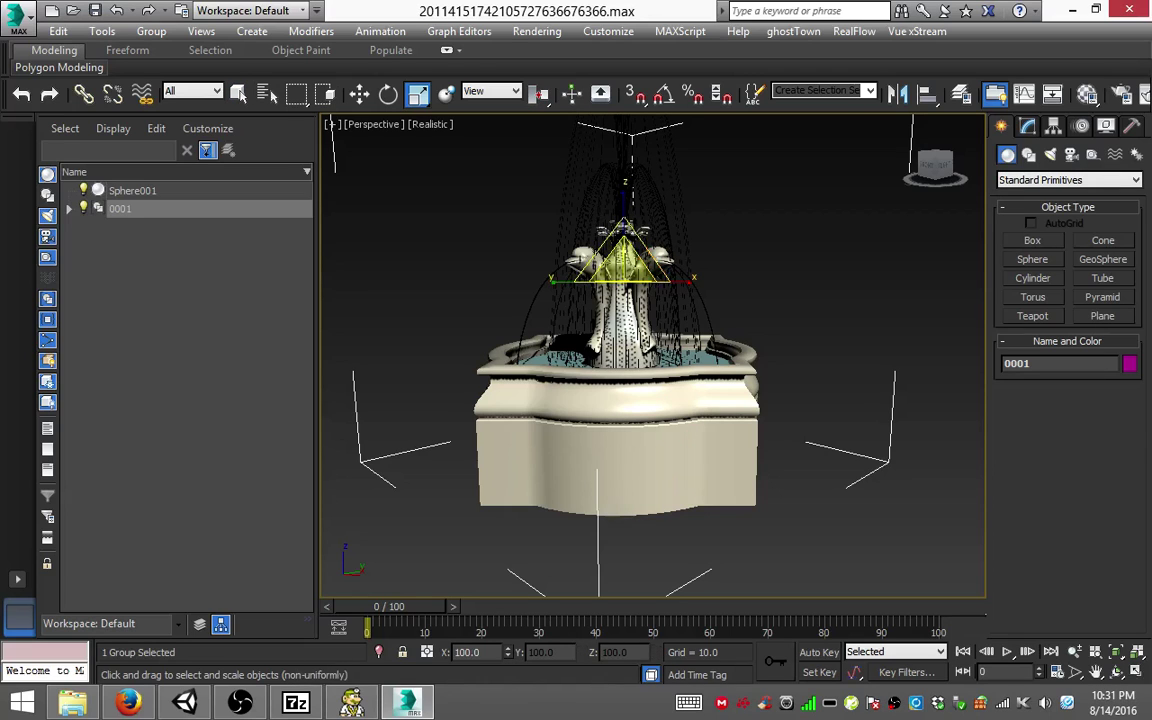
{"action": "left_click_drag", "start_coordinate": [622, 258], "coordinate": [622, 400]}
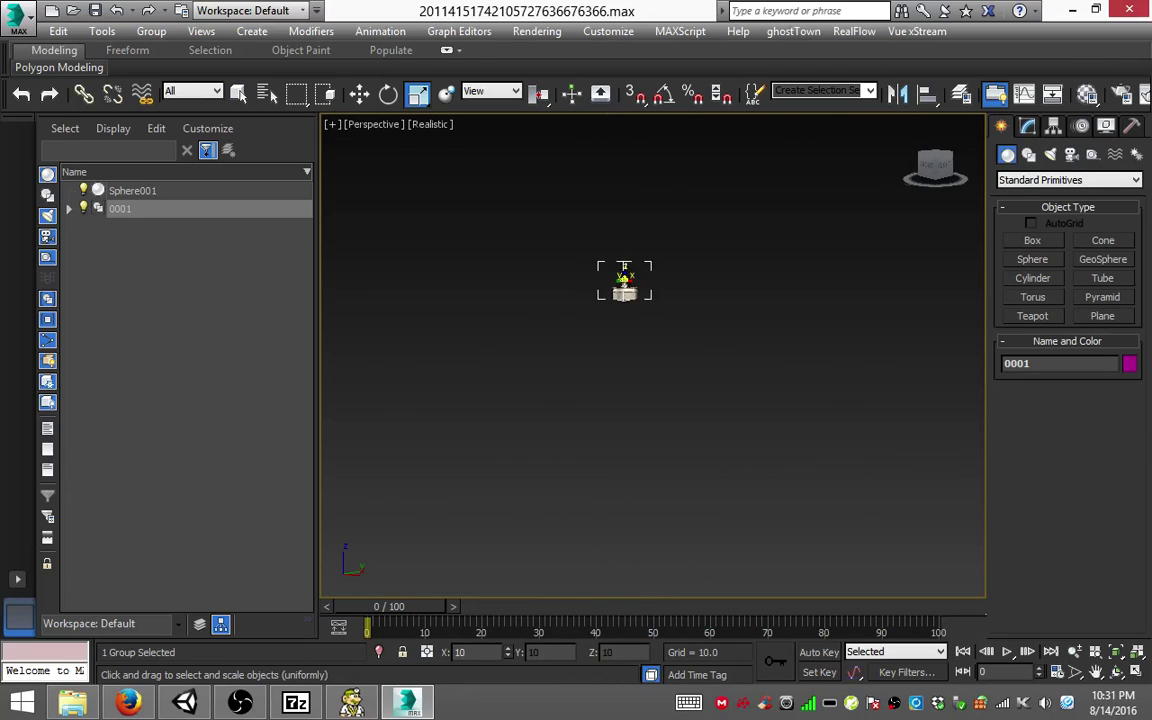
{"action": "left_click", "coordinate": [132, 190]}
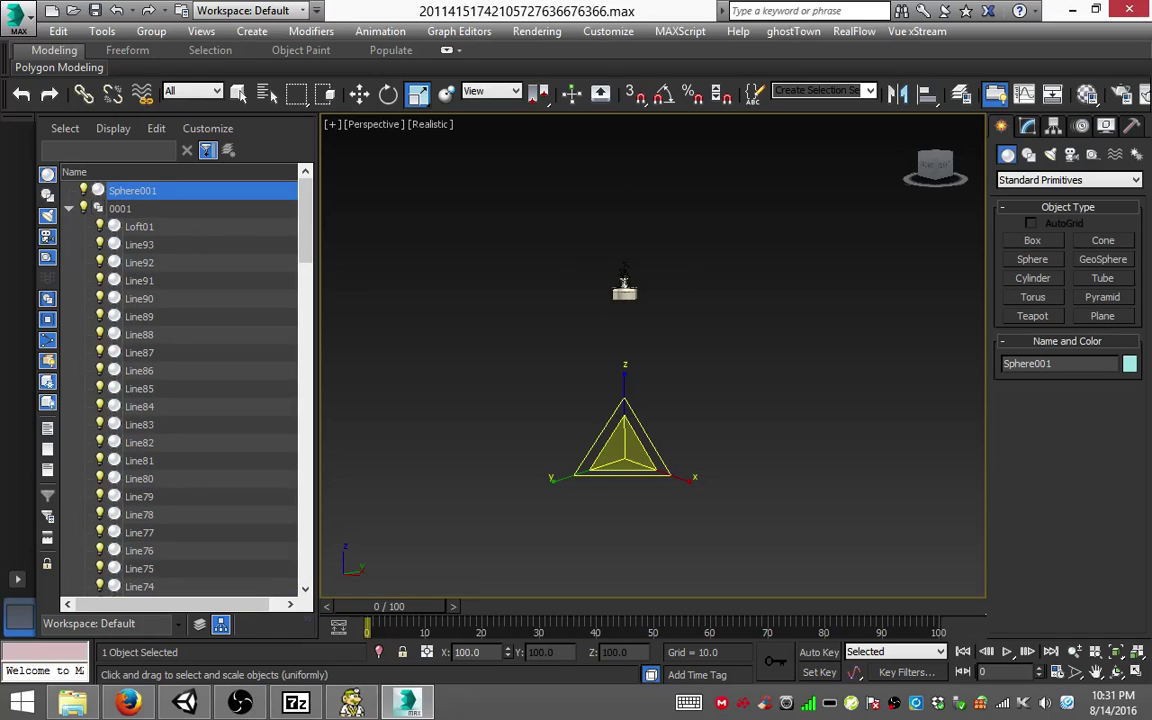
{"action": "left_click", "coordinate": [120, 208]}
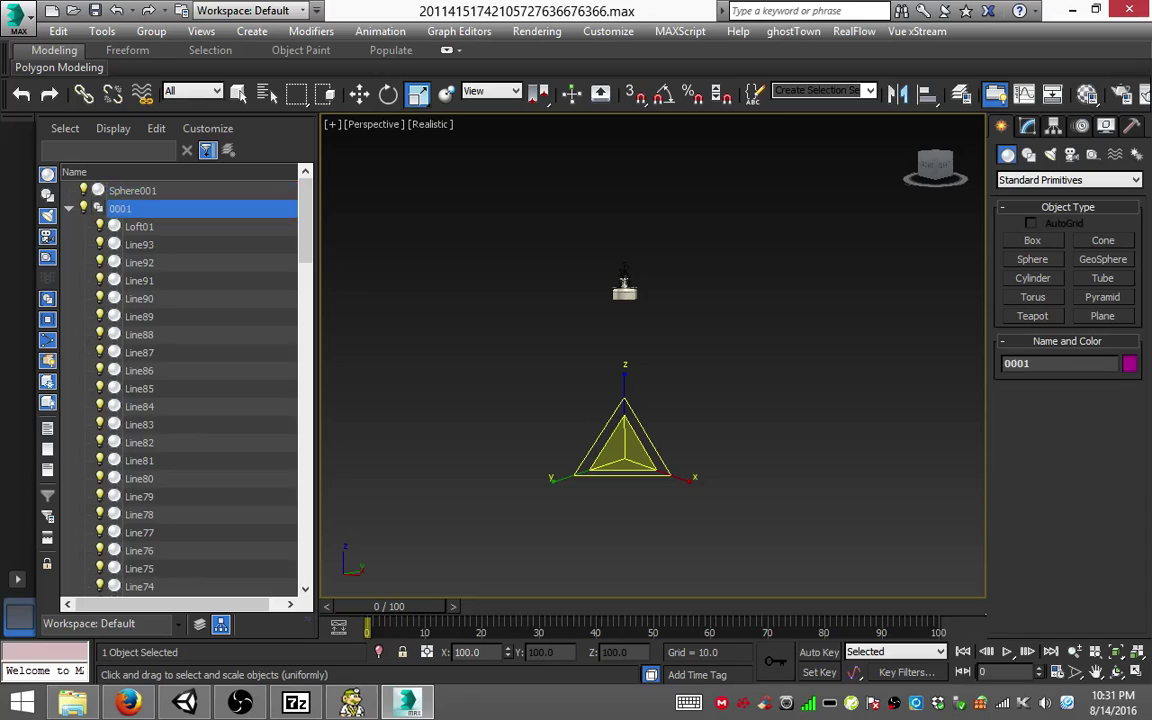
{"action": "left_click_drag", "start_coordinate": [623, 278], "coordinate": [624, 265]}
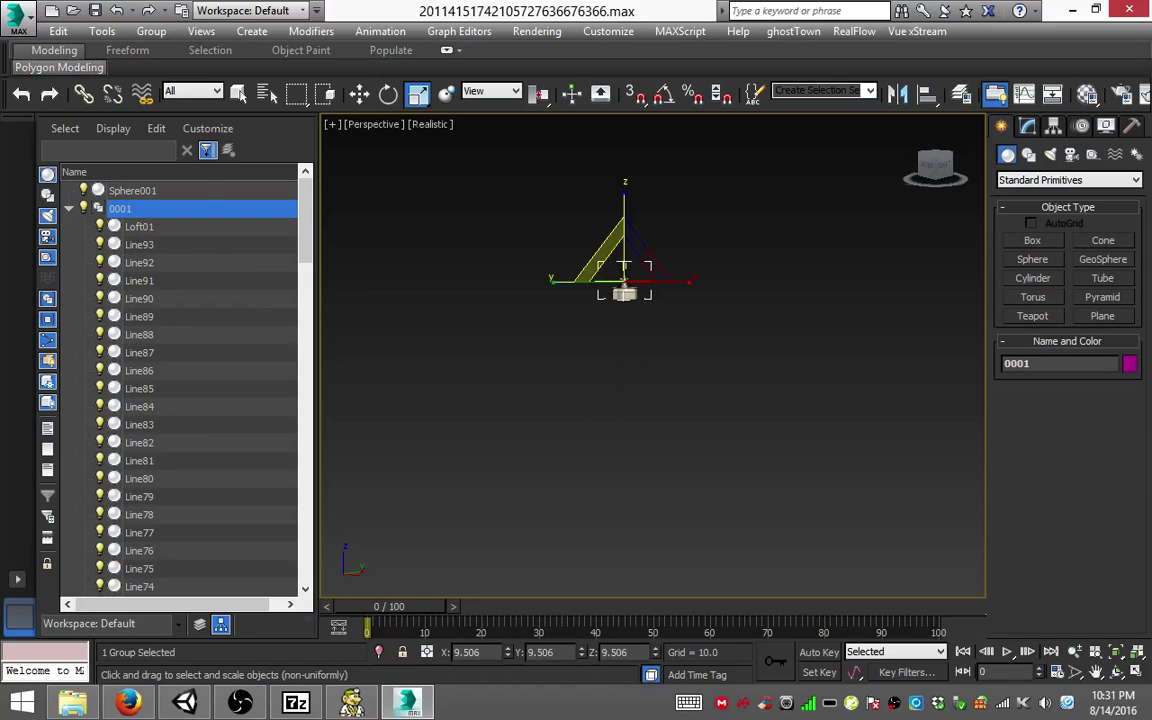
{"action": "left_click", "coordinate": [59, 67]}
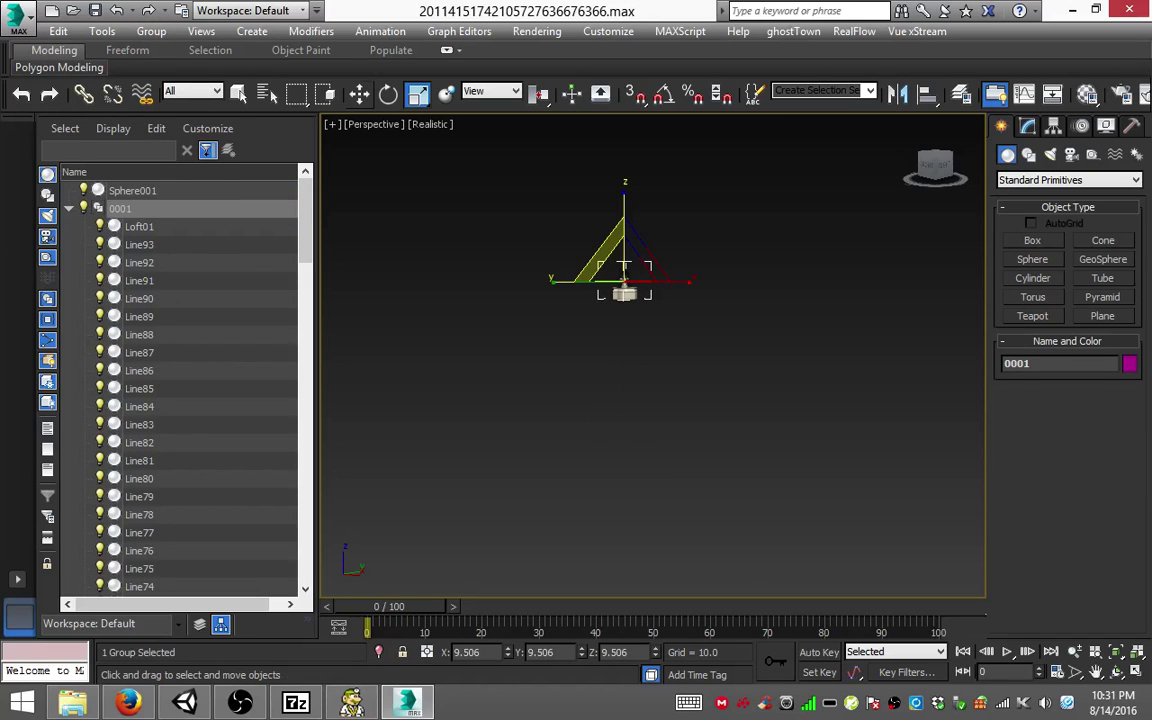
{"action": "key", "text": "w"}
{"action": "key", "text": "F12"}
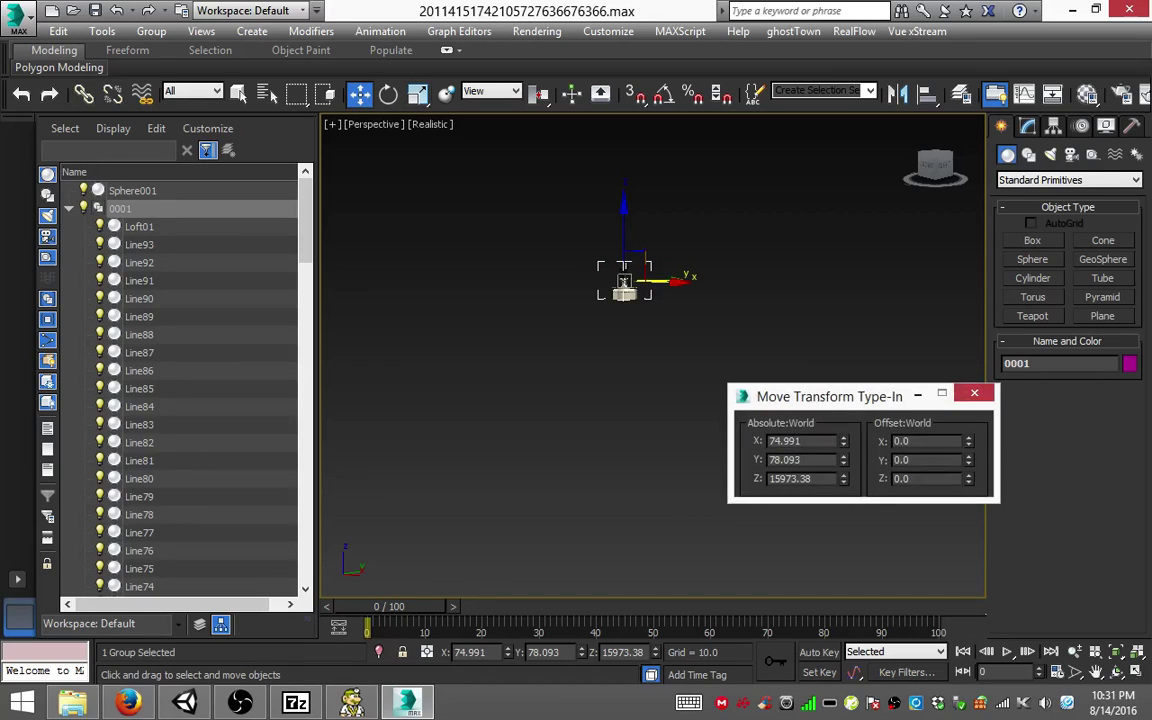
Step: Set group 0001's absolute position to X 0, Y 0, Z 0 and frame it in the view
{"action": "double_click", "coordinate": [785, 441]}
{"action": "type", "text": "0"}
{"action": "key", "text": "Tab"}
{"action": "type", "text": "0"}
{"action": "key", "text": "Tab"}
{"action": "type", "text": "0"}
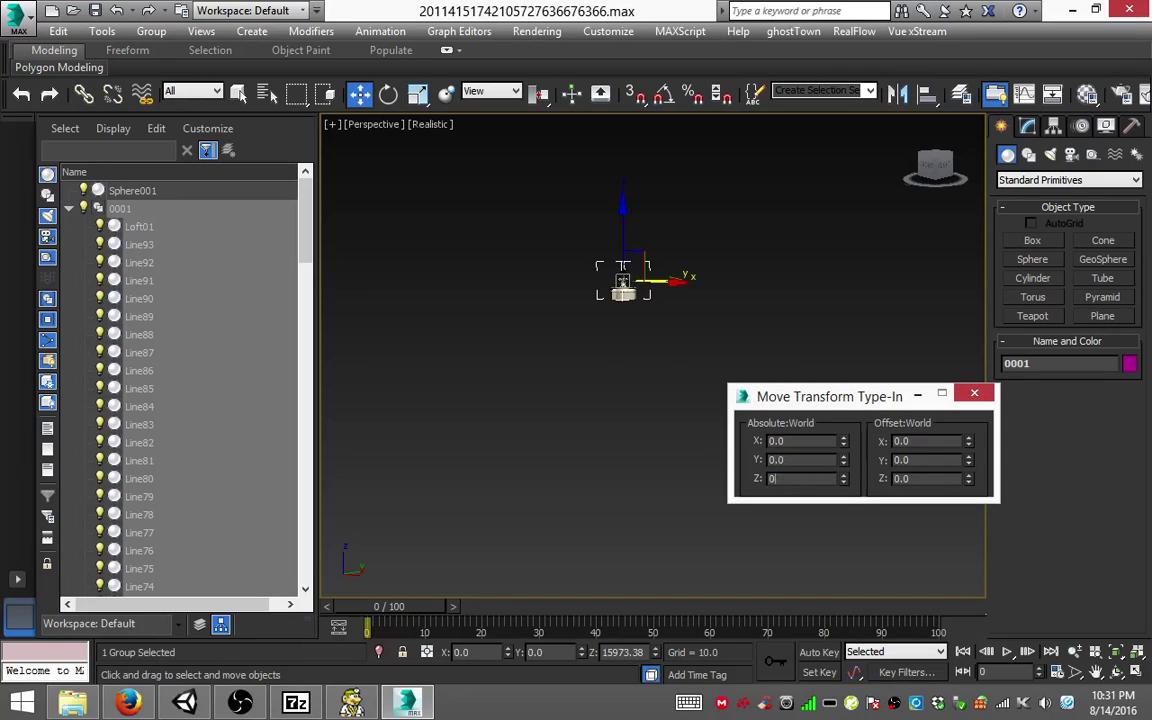
{"action": "key", "text": "Return"}
{"action": "key", "text": "F12"}
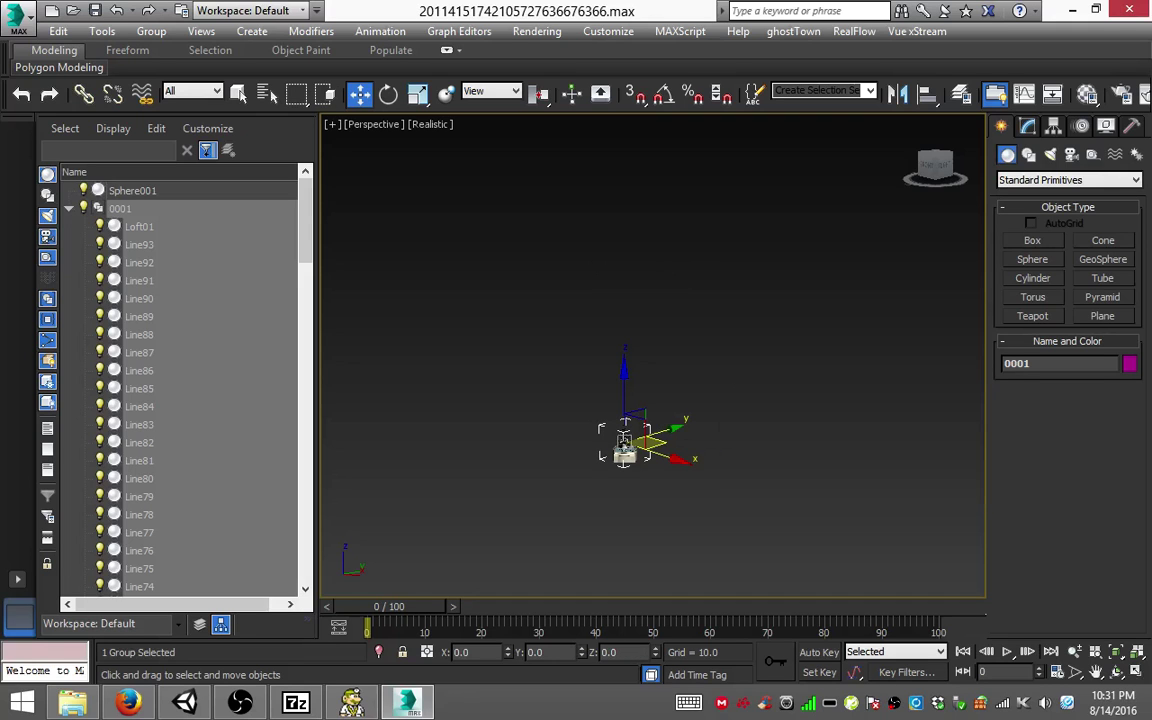
{"action": "key", "text": "z"}
{"action": "scroll", "coordinate": [660, 300], "scroll_direction": "down", "scroll_amount": 3}
{"action": "scroll", "coordinate": [660, 300], "scroll_direction": "down", "scroll_amount": 3}
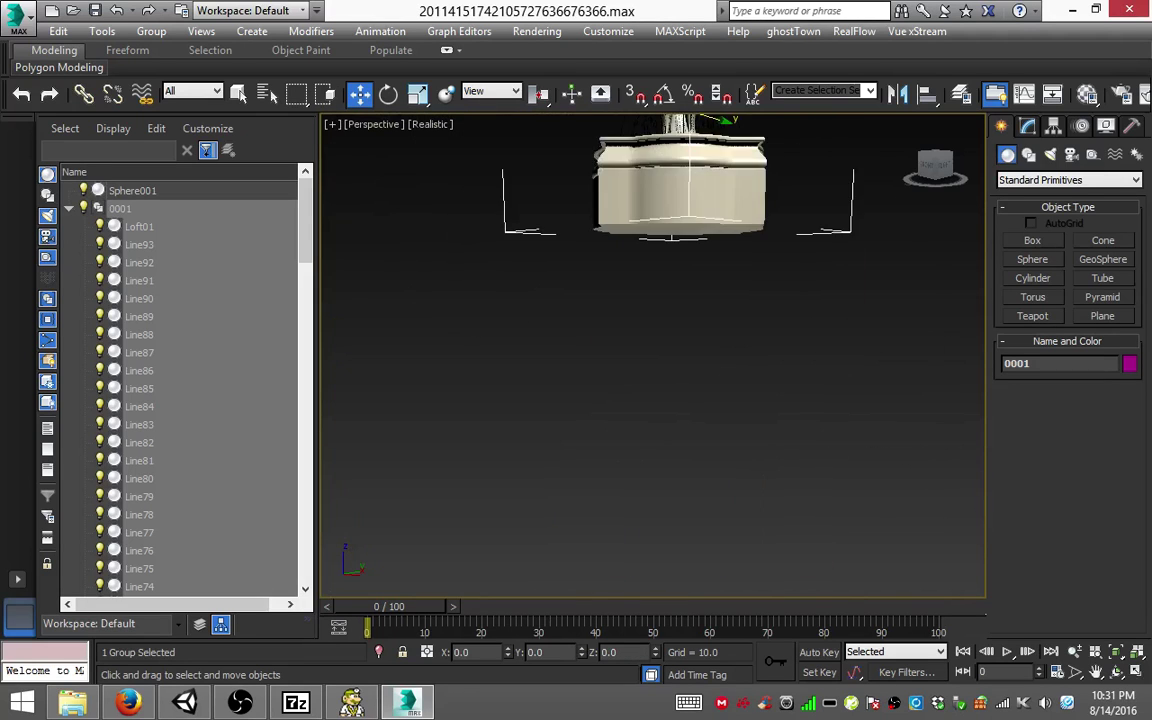
{"action": "scroll", "coordinate": [660, 300], "scroll_direction": "down", "scroll_amount": 3}
{"action": "scroll", "coordinate": [660, 300], "scroll_direction": "up", "scroll_amount": 3}
{"action": "scroll", "coordinate": [650, 340], "scroll_direction": "down", "scroll_amount": 3}
{"action": "scroll", "coordinate": [650, 340], "scroll_direction": "down", "scroll_amount": 1}
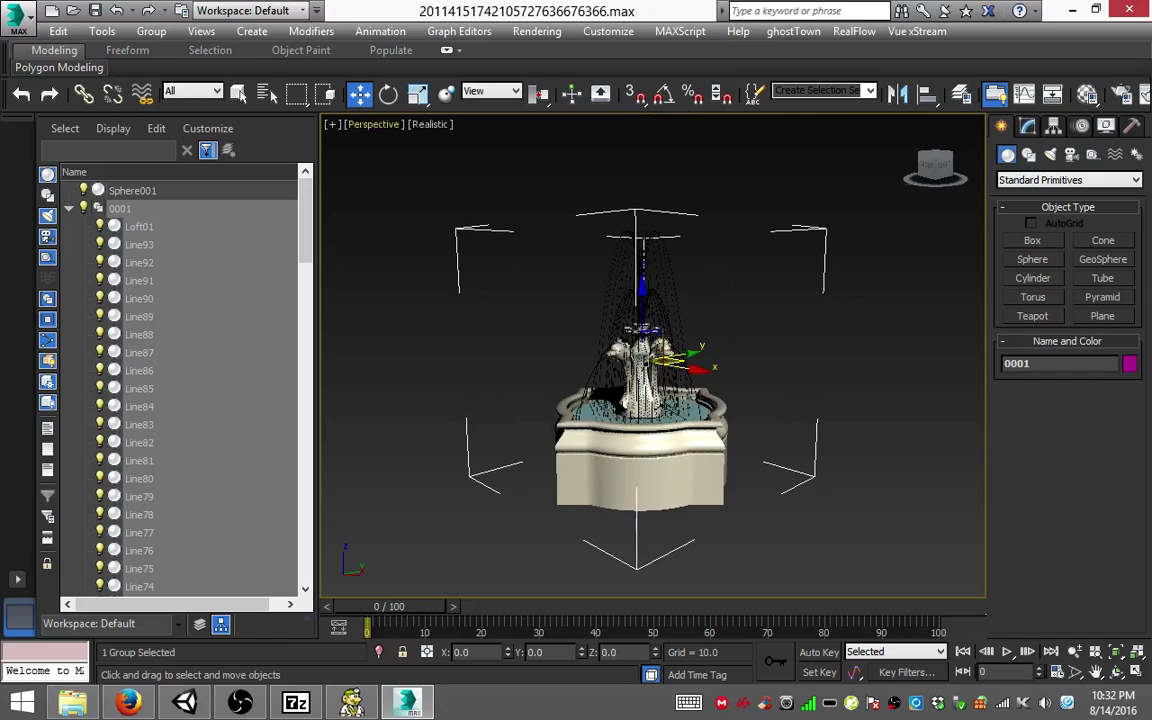
{"action": "key", "text": "r"}
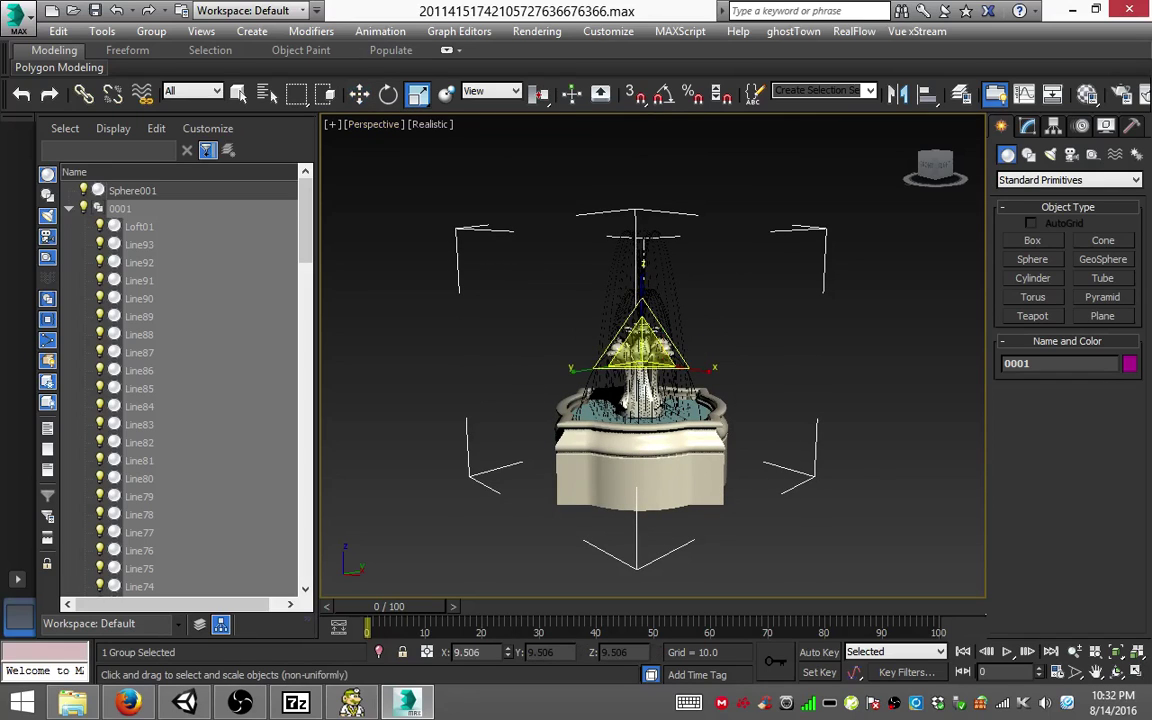
Step: Shrink group 0001 to a tiny size, then select Sphere001 and pan across the scene
{"action": "left_click_drag", "start_coordinate": [640, 360], "coordinate": [640, 420]}
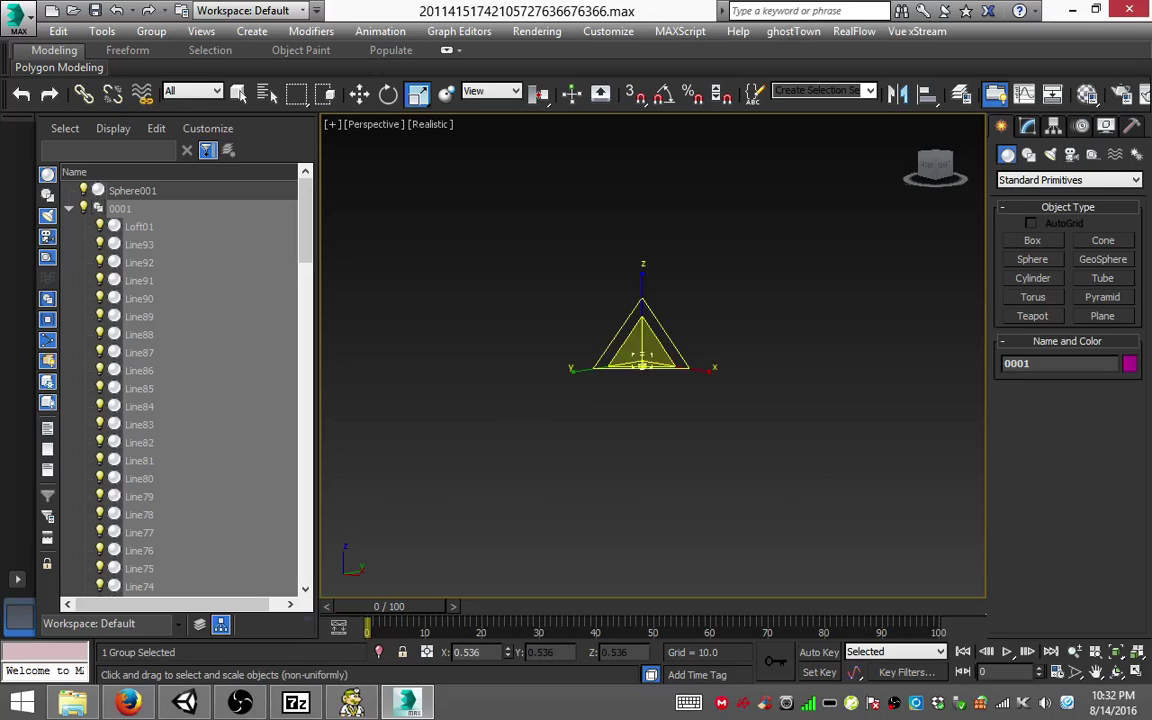
{"action": "key", "text": "r"}
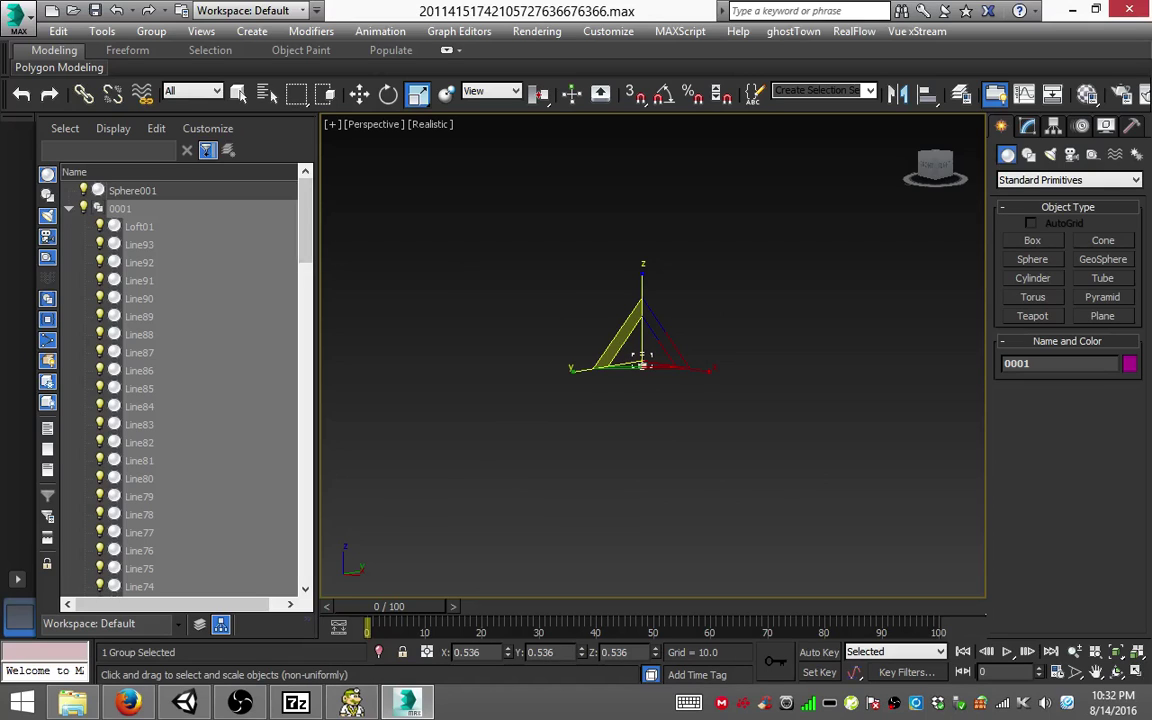
{"action": "left_click", "coordinate": [132, 190]}
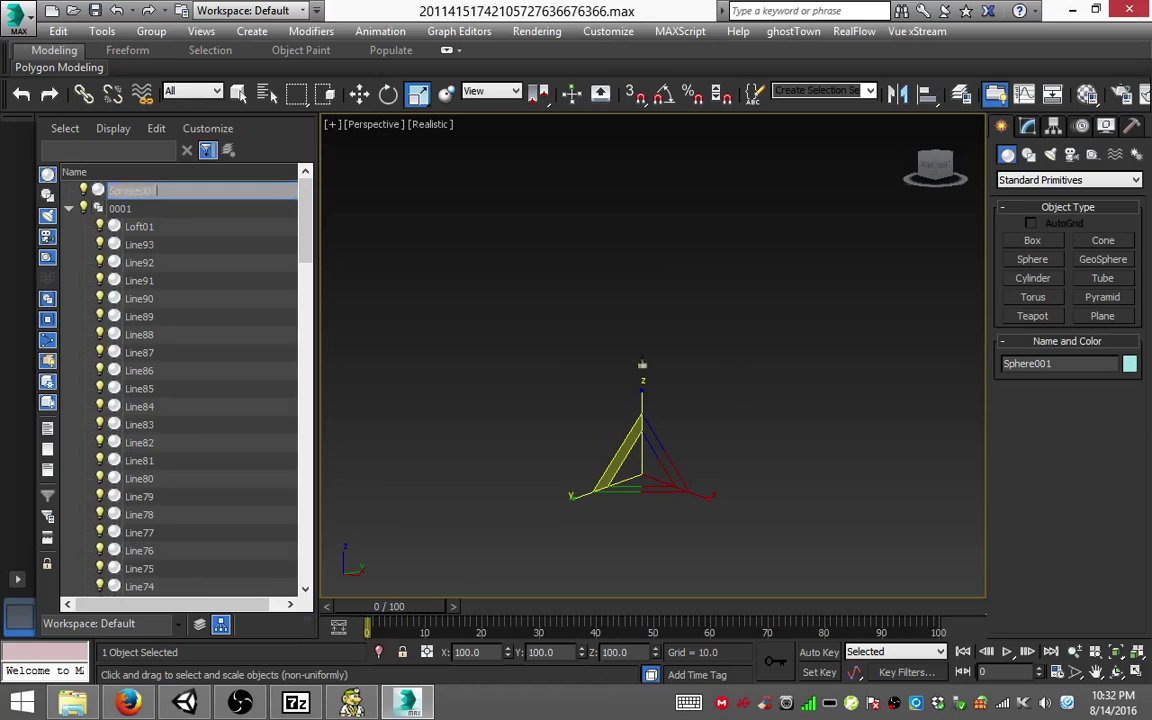
{"action": "middle_click_drag", "start_coordinate": [701, 341], "coordinate": [642, 364]}
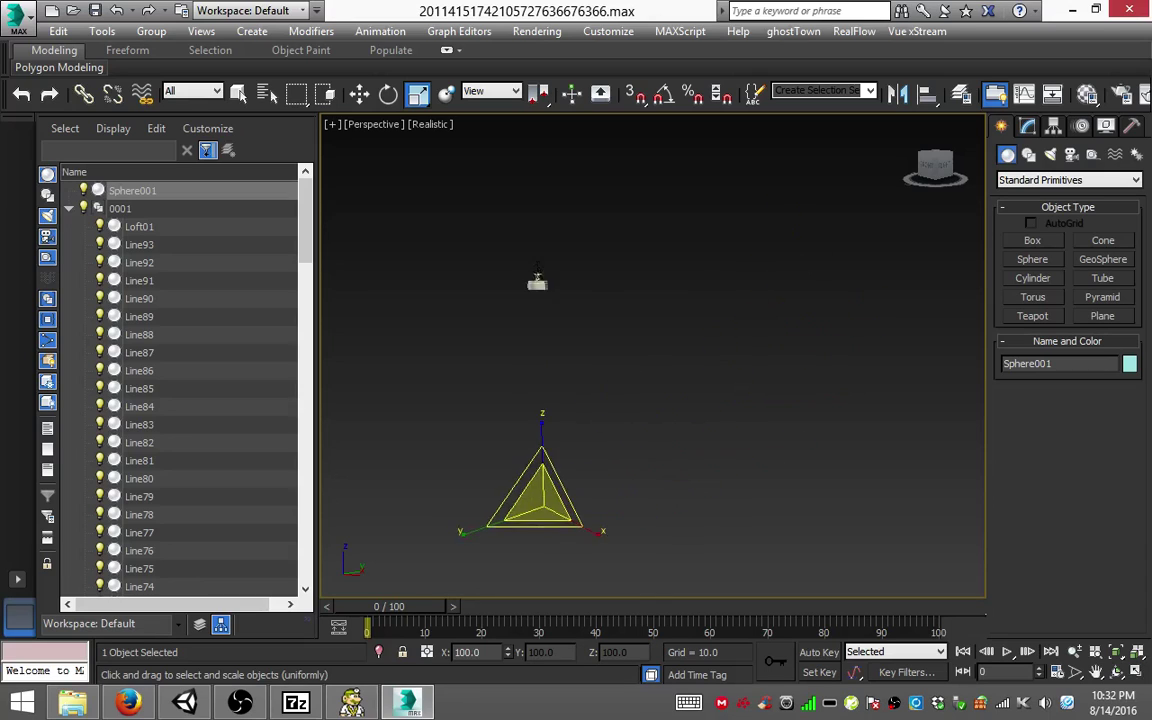
{"action": "left_click_drag", "start_coordinate": [538, 287], "coordinate": [545, 180]}
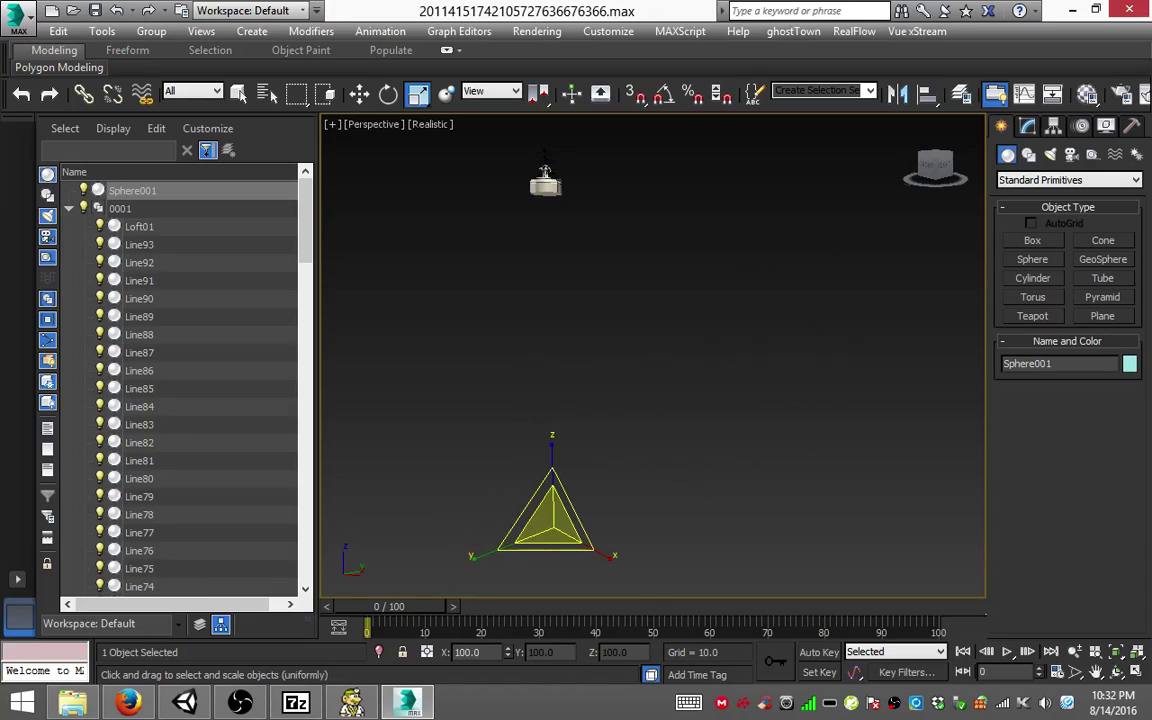
{"action": "key", "text": "w"}
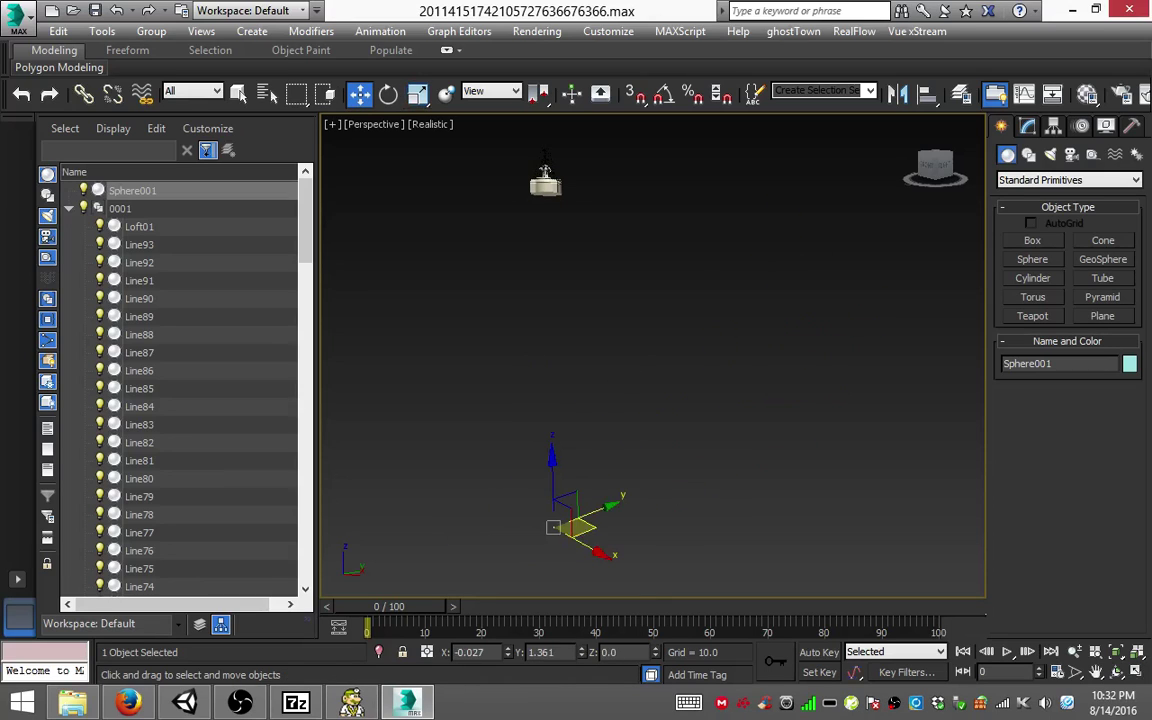
{"action": "key", "text": "ctrl+z"}
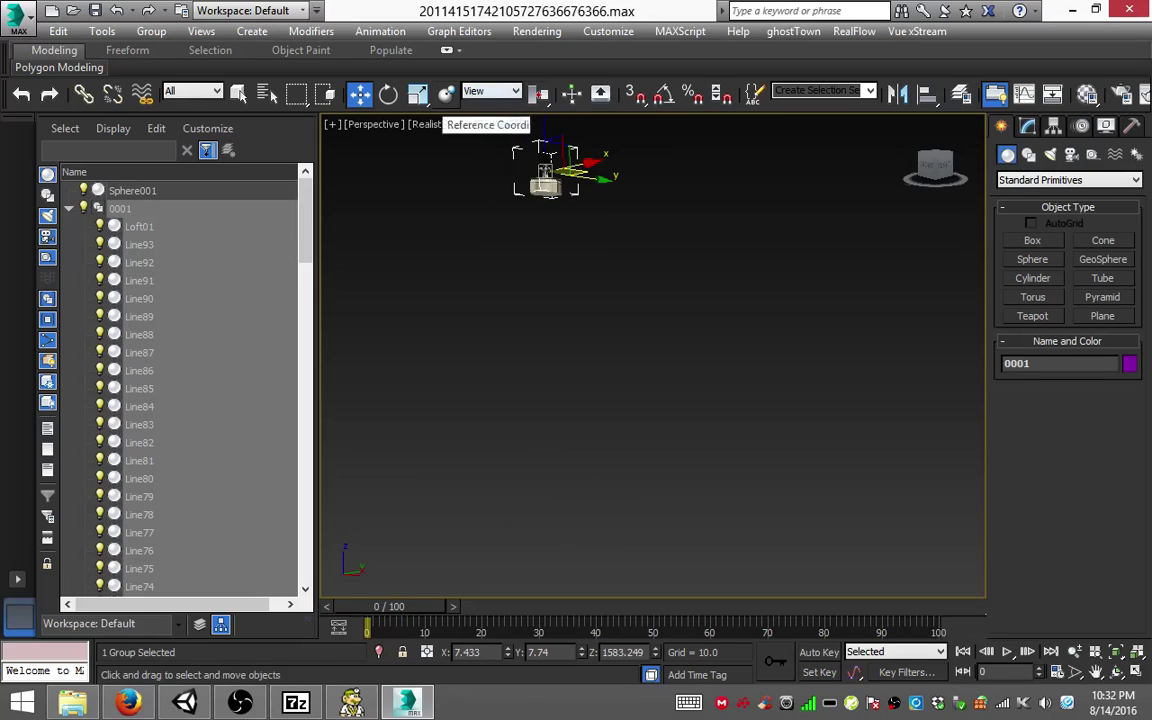
Step: Uniformly scale group 0001 to about 16%, then 14%, then enlarge it toward 325
{"action": "left_click", "coordinate": [418, 93]}
{"action": "left_click_drag", "start_coordinate": [545, 170], "coordinate": [545, 255]}
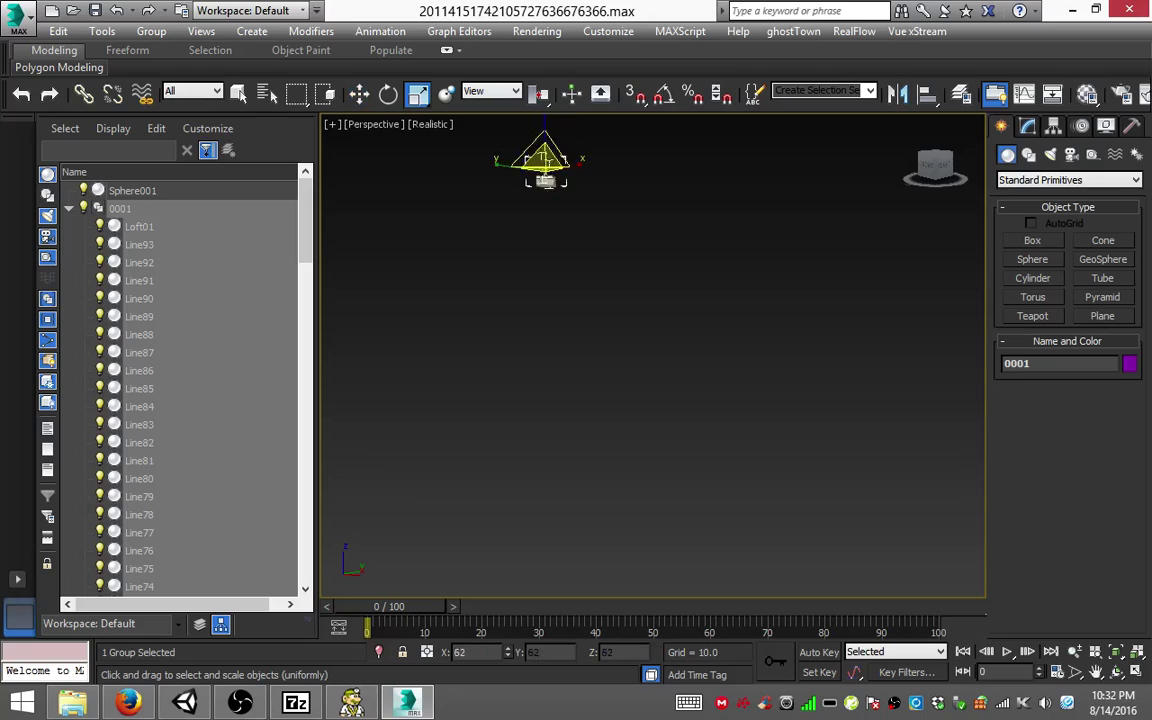
{"action": "left_click_drag", "start_coordinate": [545, 168], "coordinate": [545, 185]}
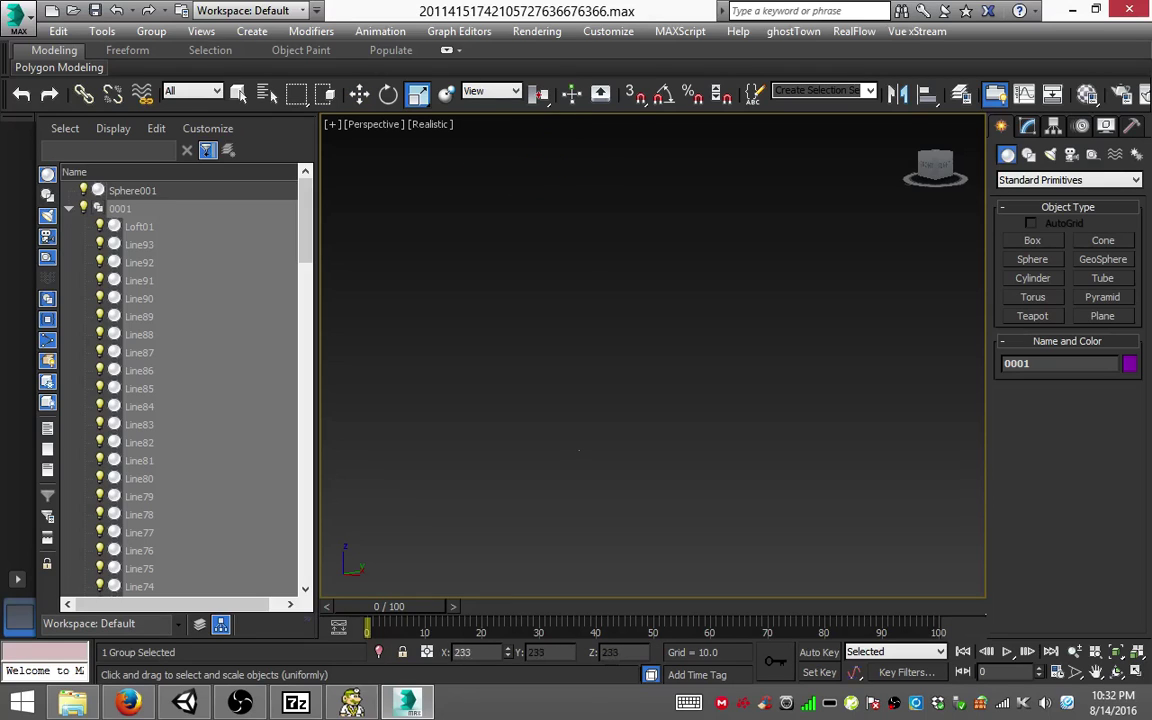
{"action": "left_click_drag", "start_coordinate": [535, 115], "coordinate": [908, 122]}
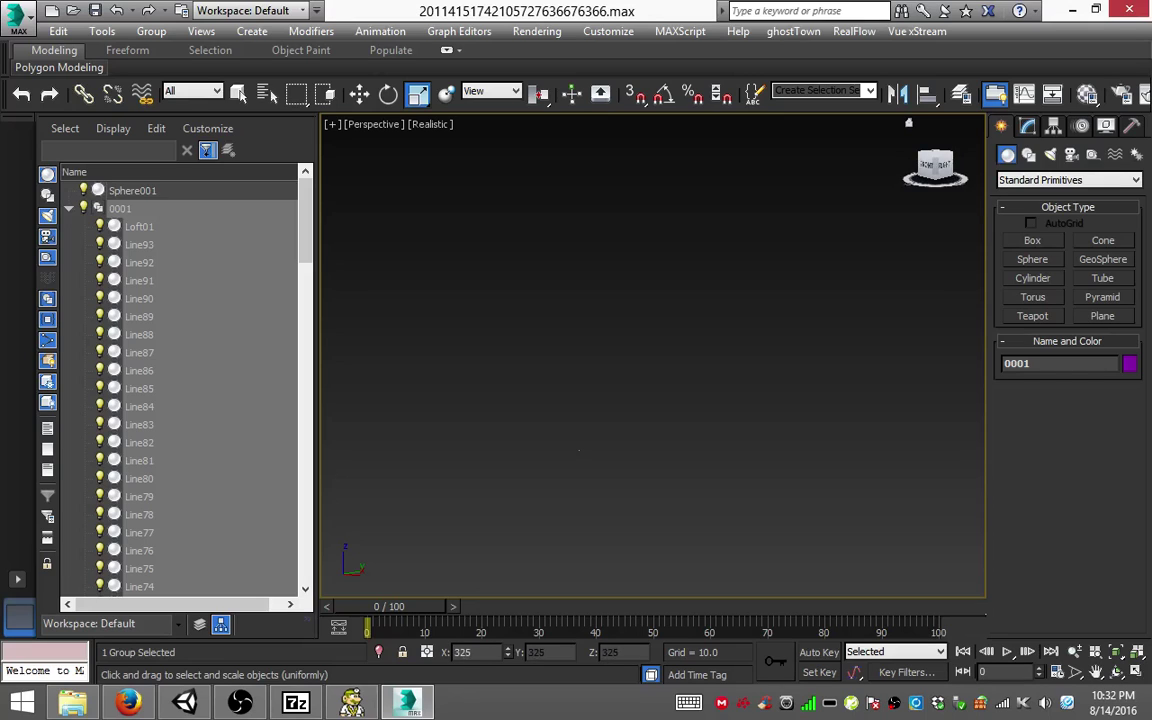
Step: Undo the recent scaling steps via the Undo history and Ctrl+Z, leaving group 0001 at 0.066
{"action": "left_click", "coordinate": [131, 10]}
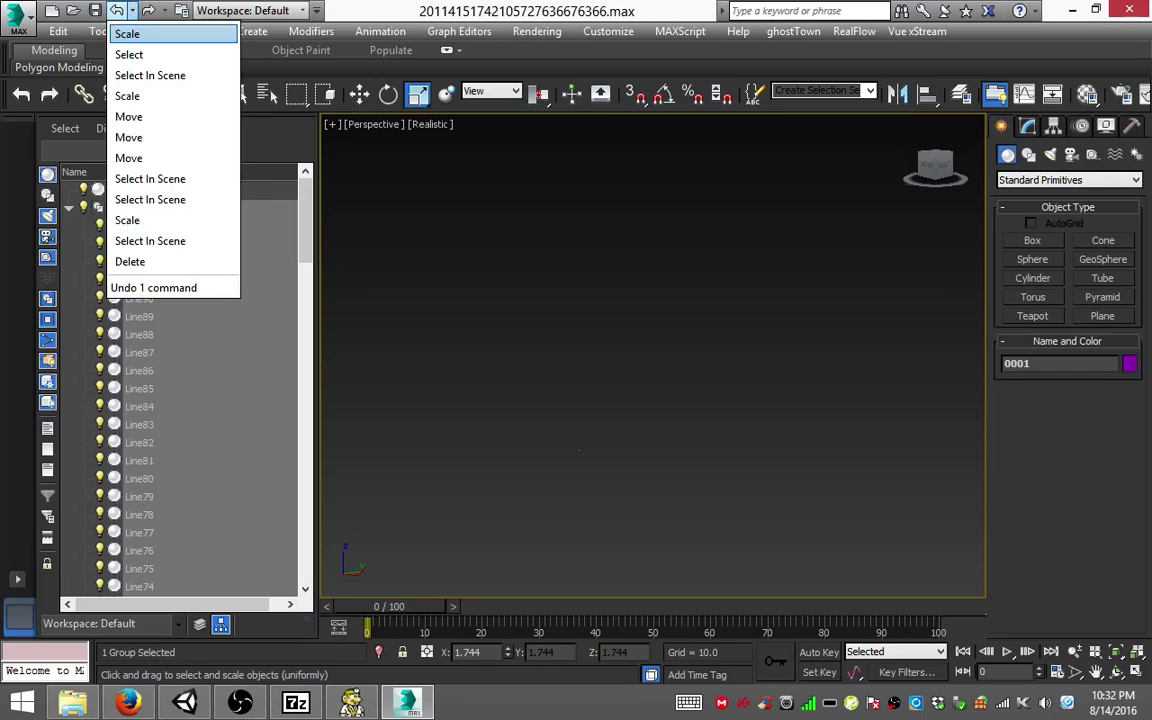
{"action": "left_click", "coordinate": [127, 34]}
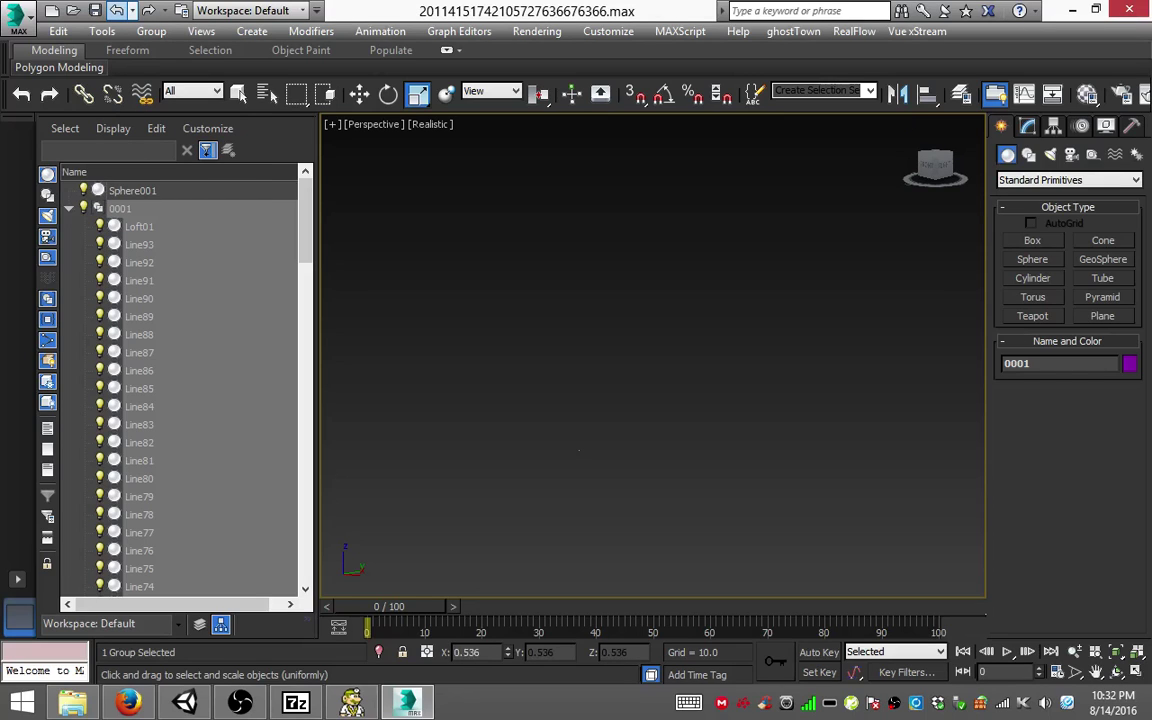
{"action": "left_click", "coordinate": [116, 10]}
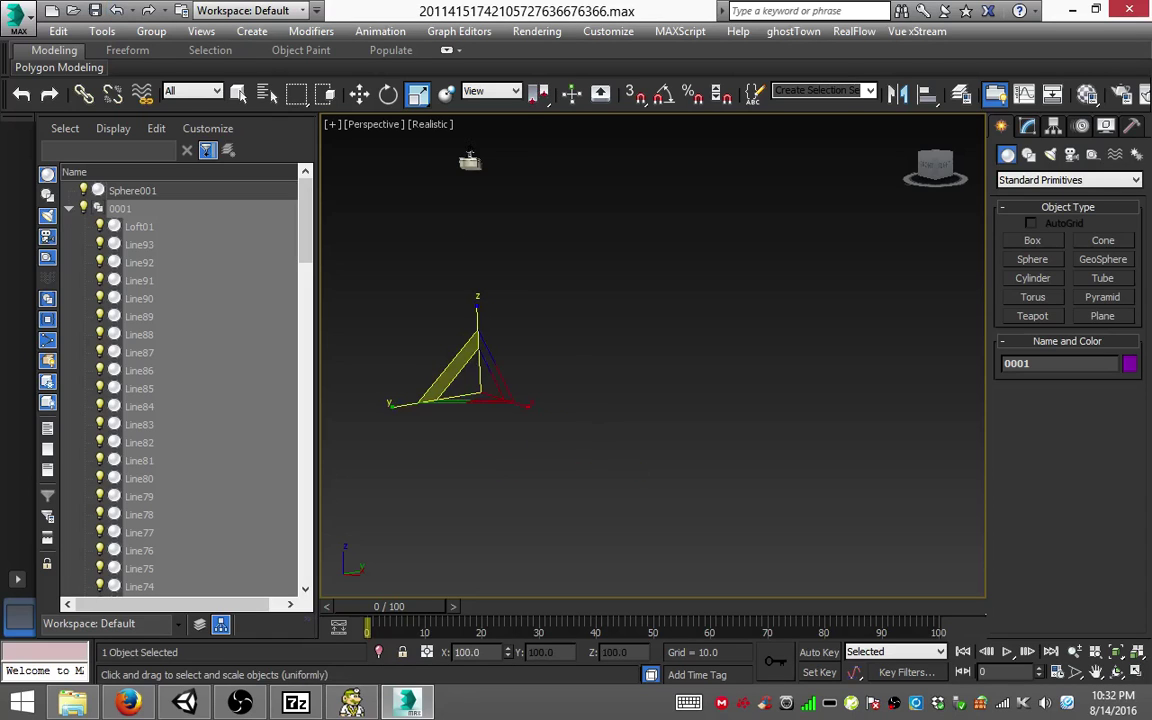
{"action": "left_click_drag", "start_coordinate": [469, 161], "coordinate": [599, 398]}
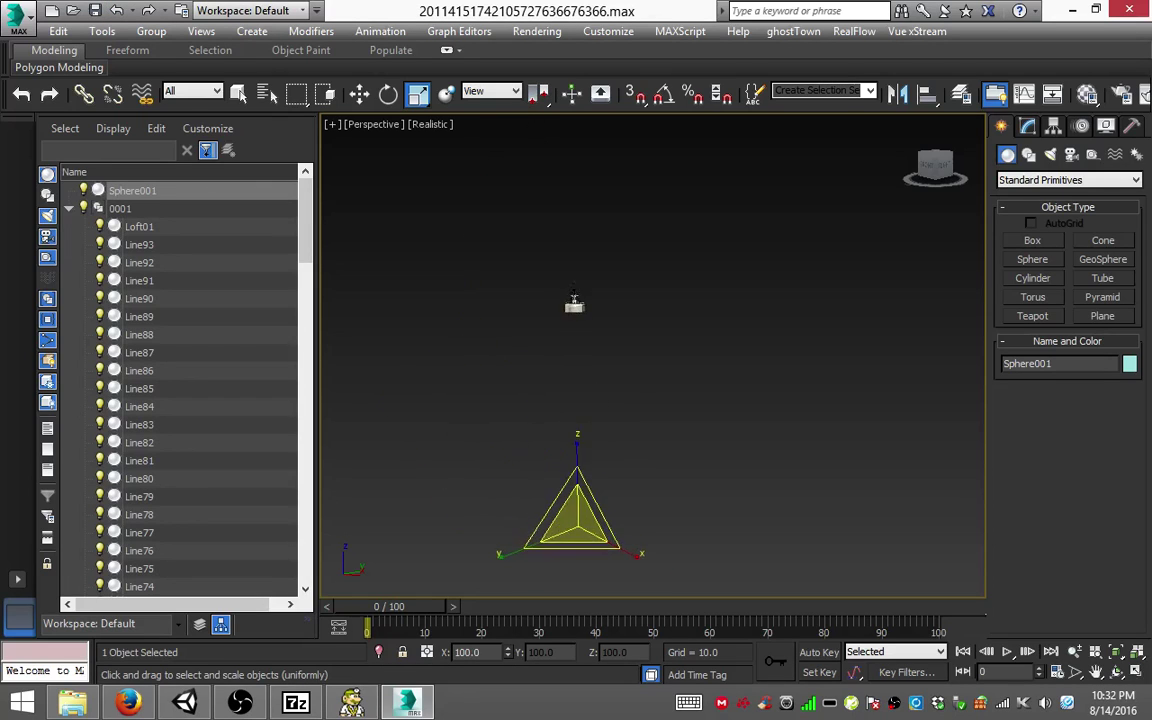
{"action": "key", "text": "ctrl+z"}
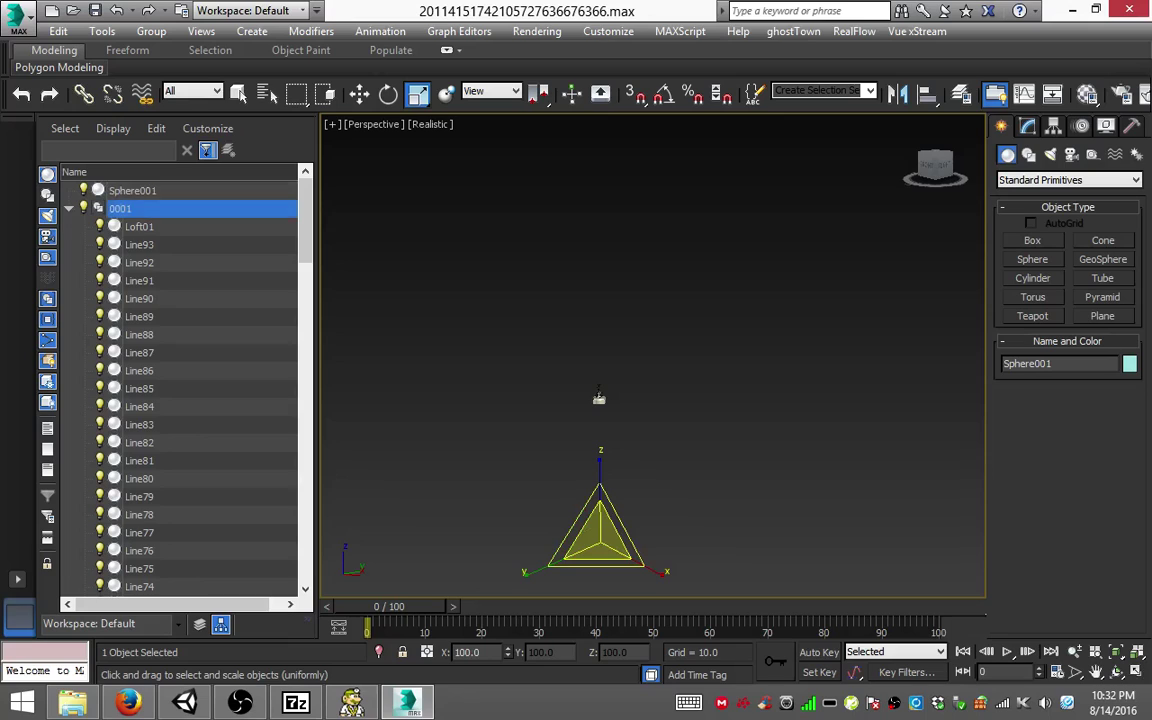
{"action": "key", "text": "ctrl+z"}
{"action": "key", "text": "ctrl+z"}
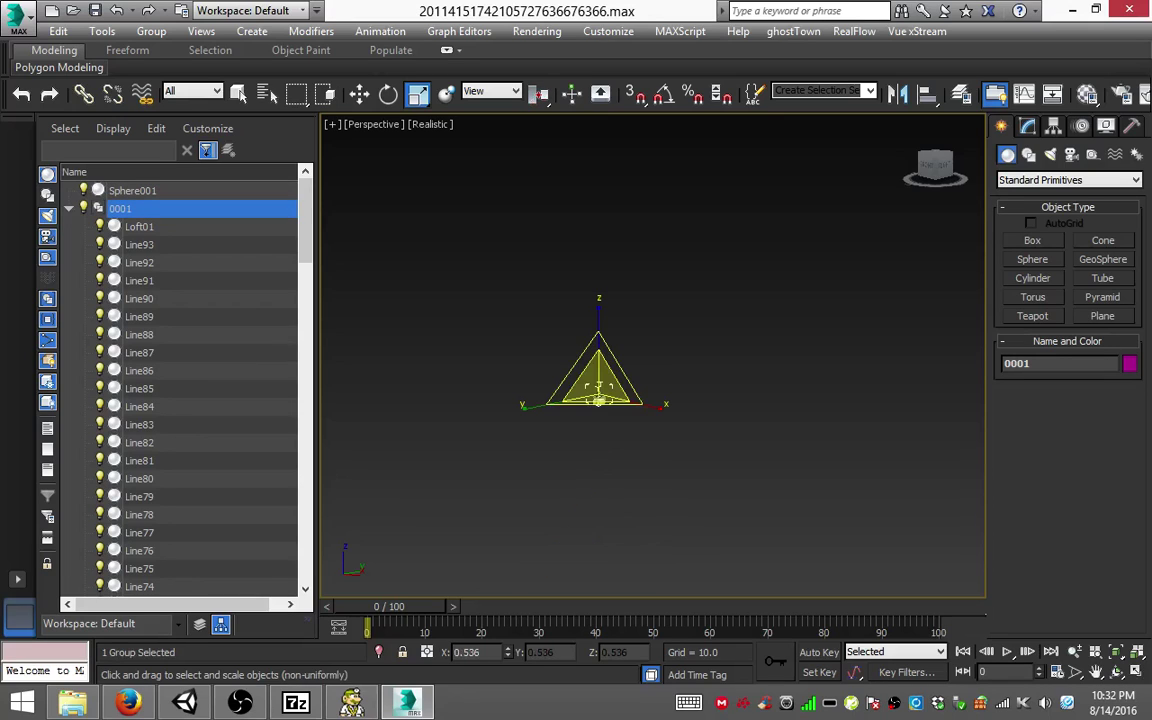
{"action": "key", "text": "ctrl+z"}
{"action": "key", "text": "ctrl+z"}
{"action": "key", "text": "ctrl+z"}
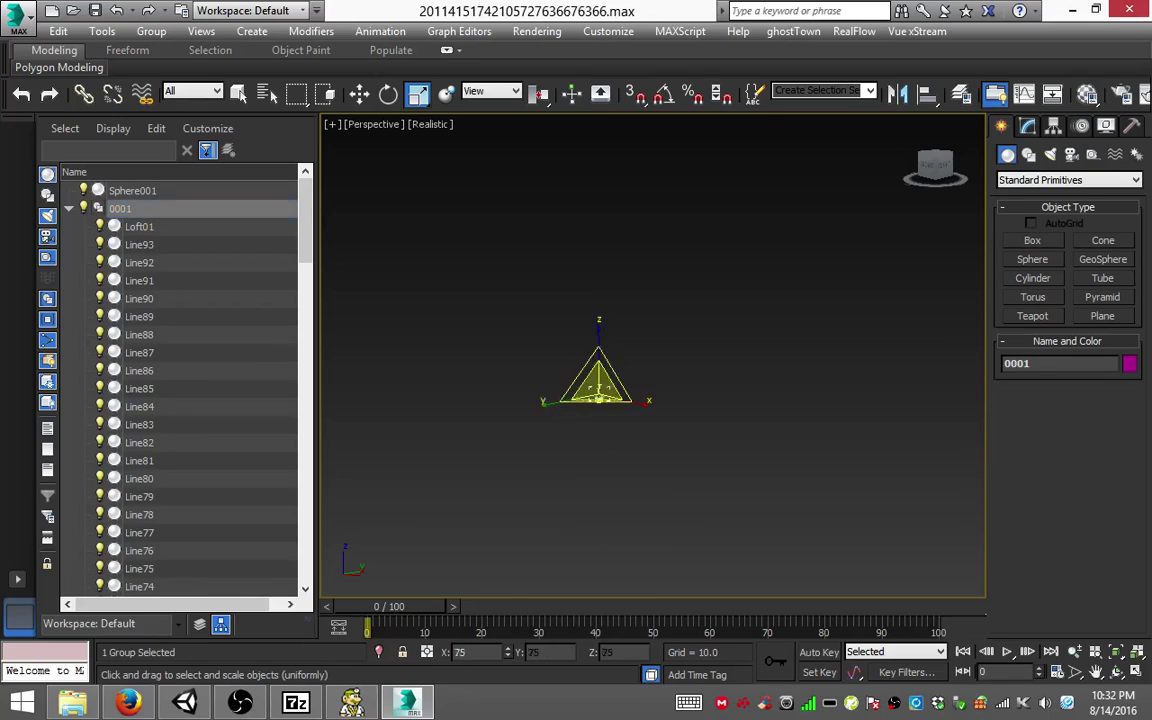
{"action": "key", "text": "ctrl+z"}
{"action": "key", "text": "ctrl+z"}
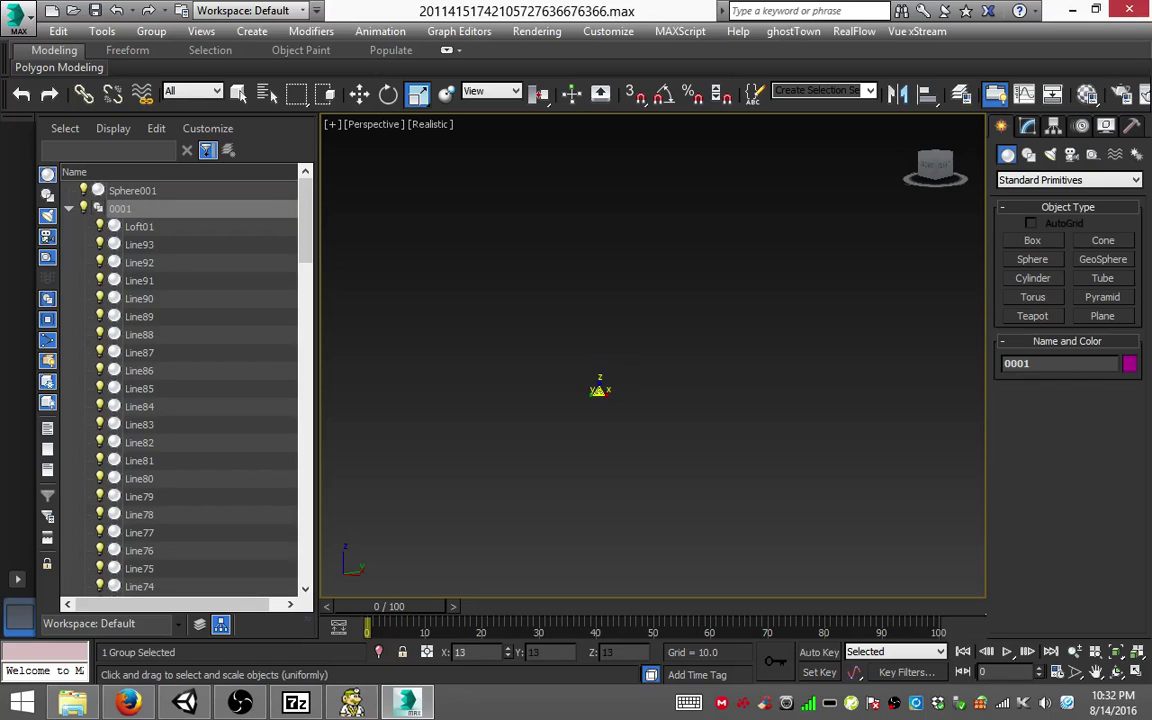
{"action": "key", "text": "ctrl+z"}
{"action": "key", "text": "ctrl+z"}
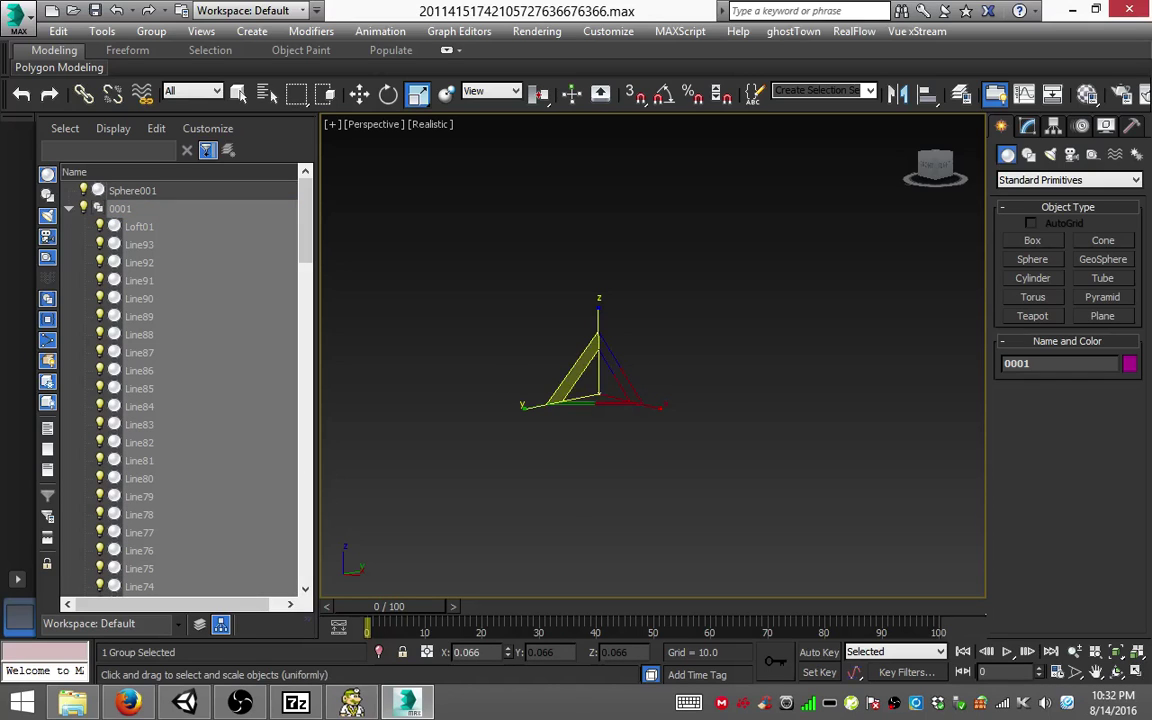
{"action": "key", "text": "ctrl+z"}
{"action": "key", "text": "ctrl+z"}
Step: Move group 0001 to absolute X 0, Y 0, Z 0 and zoom extents on it
{"action": "key", "text": "w"}
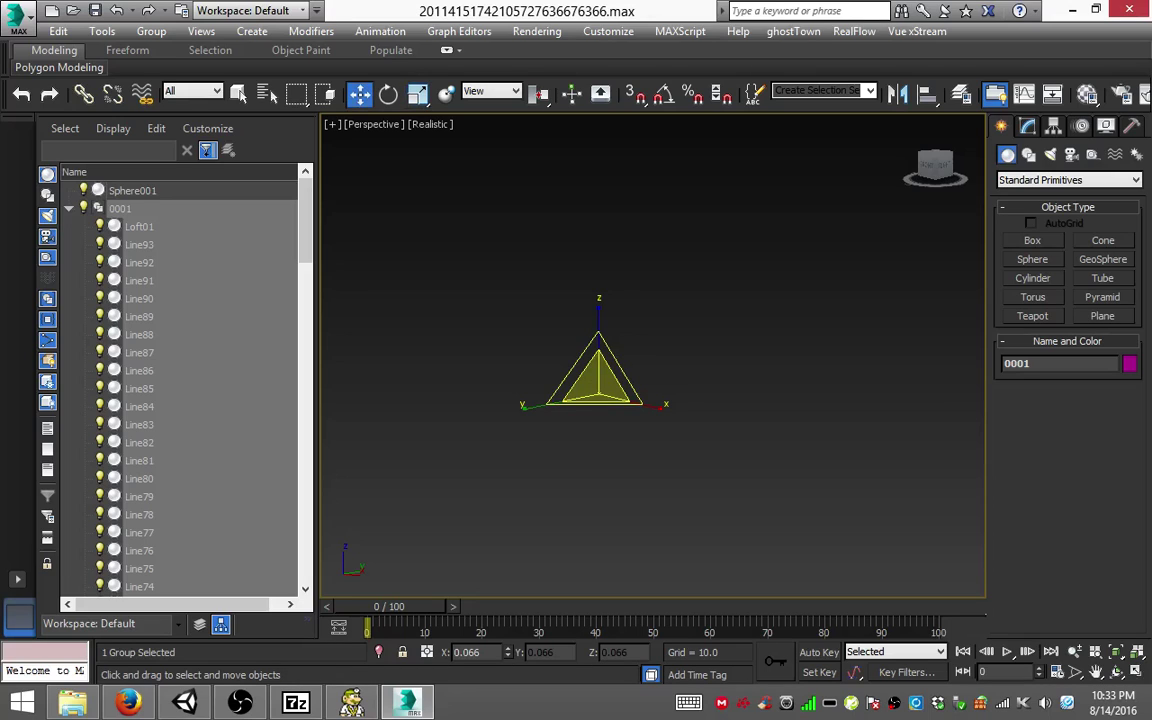
{"action": "key", "text": "F12"}
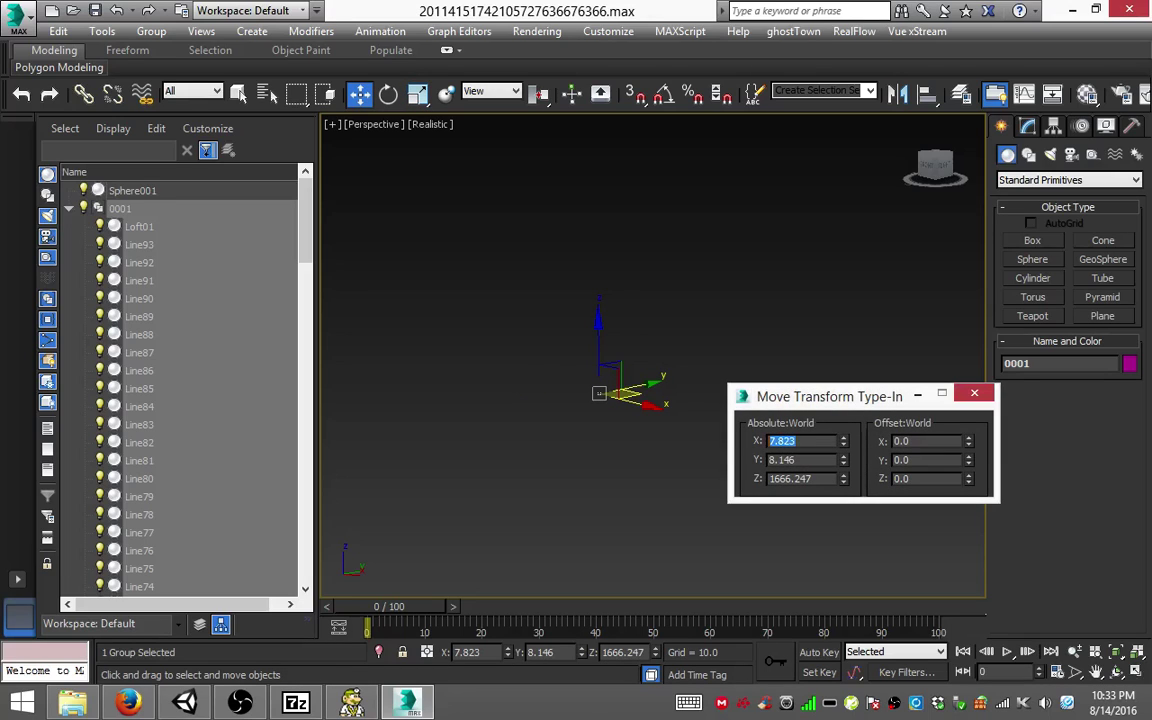
{"action": "type", "text": "0"}
{"action": "key", "text": "Tab"}
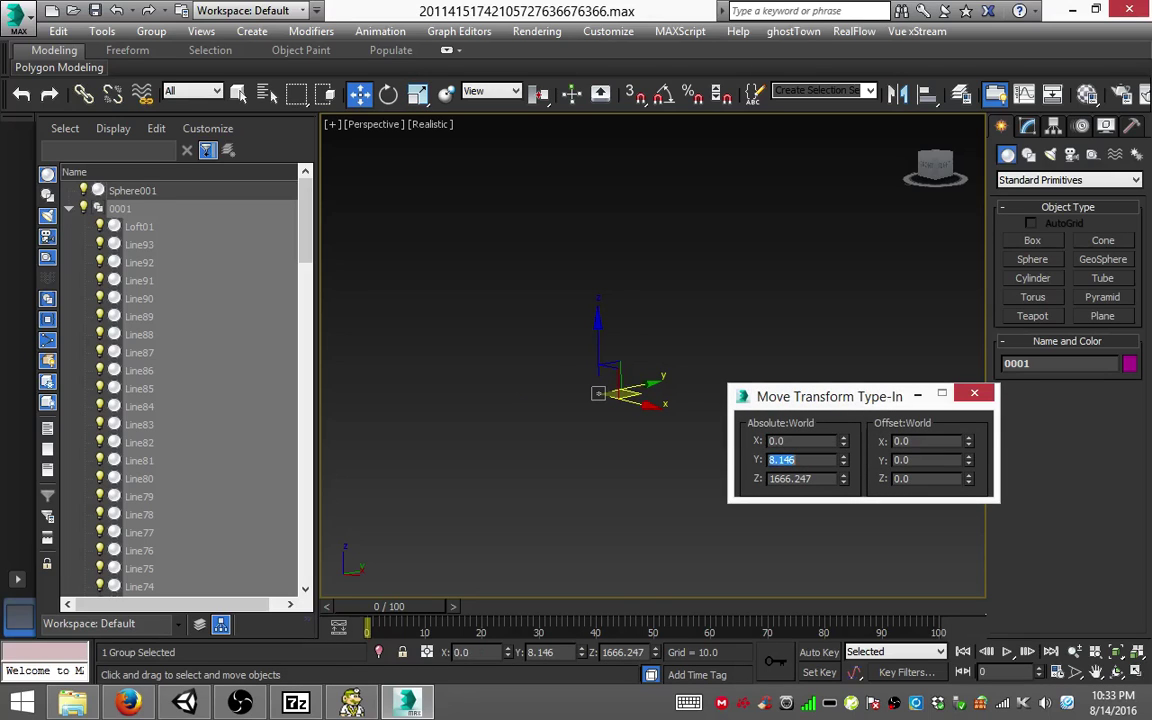
{"action": "type", "text": "0"}
{"action": "key", "text": "Tab"}
{"action": "type", "text": "0"}
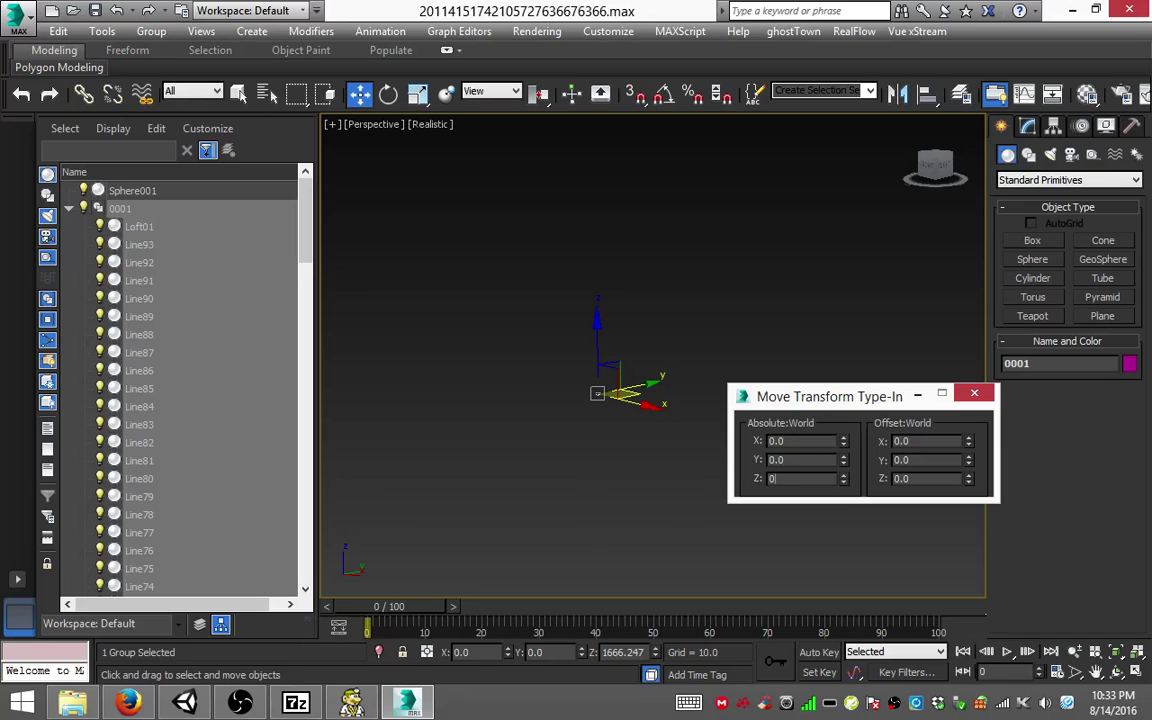
{"action": "key", "text": "Return"}
{"action": "key", "text": "F12"}
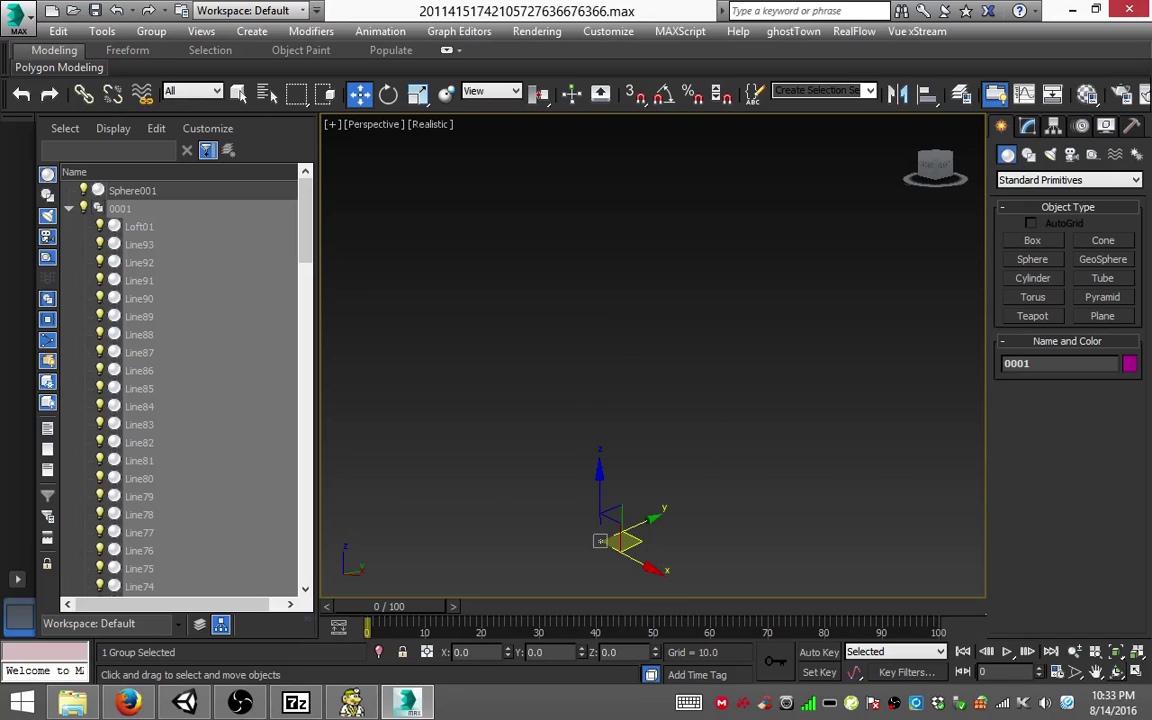
{"action": "key", "text": "z"}
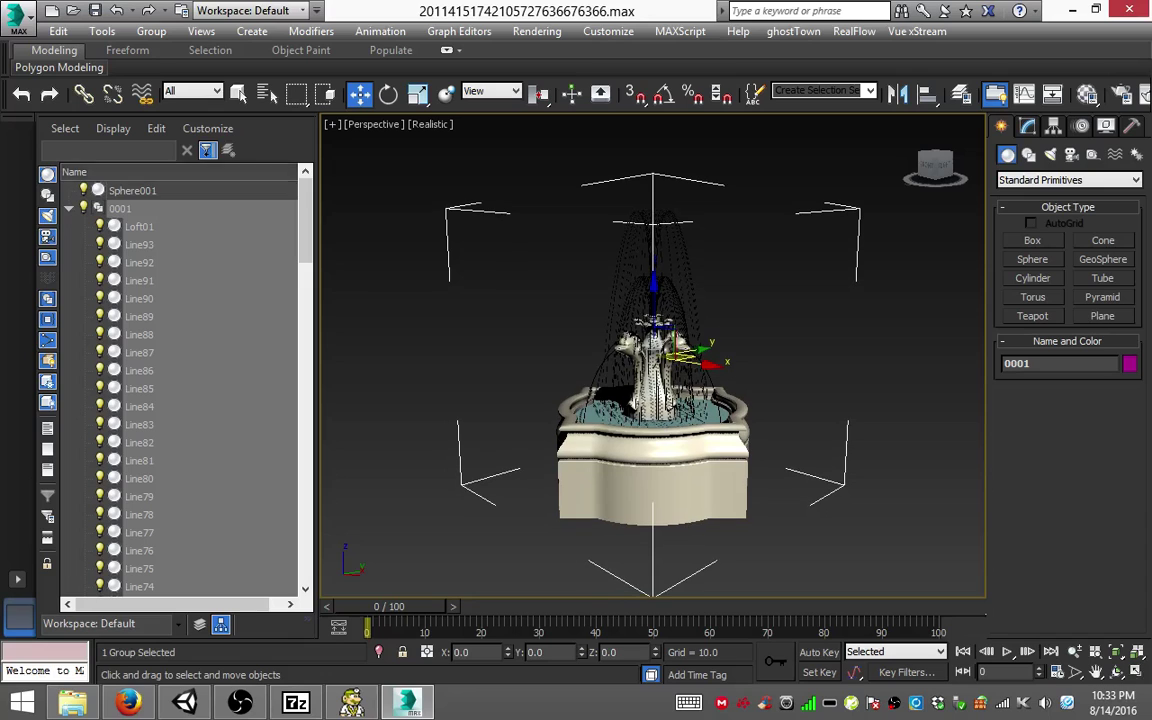
Step: Shrink fountain group 0001 further with uniform scaling and zoom to fit it
{"action": "key", "text": "r"}
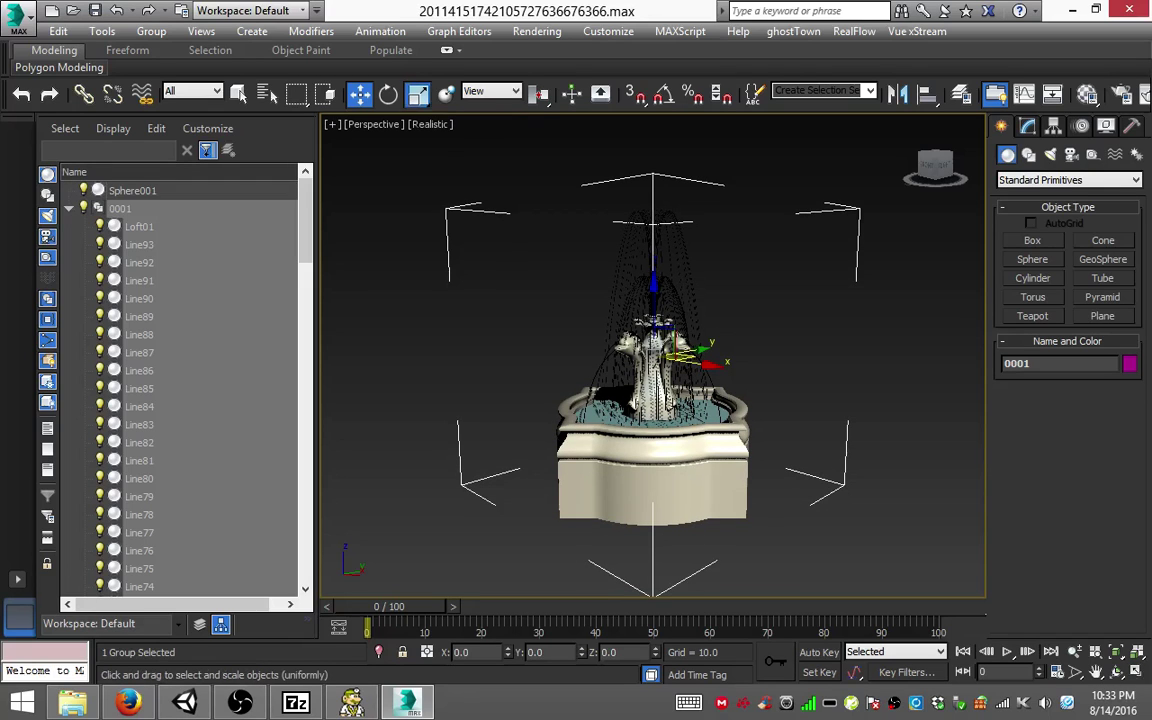
{"action": "left_click_drag", "start_coordinate": [690, 355], "coordinate": [690, 480]}
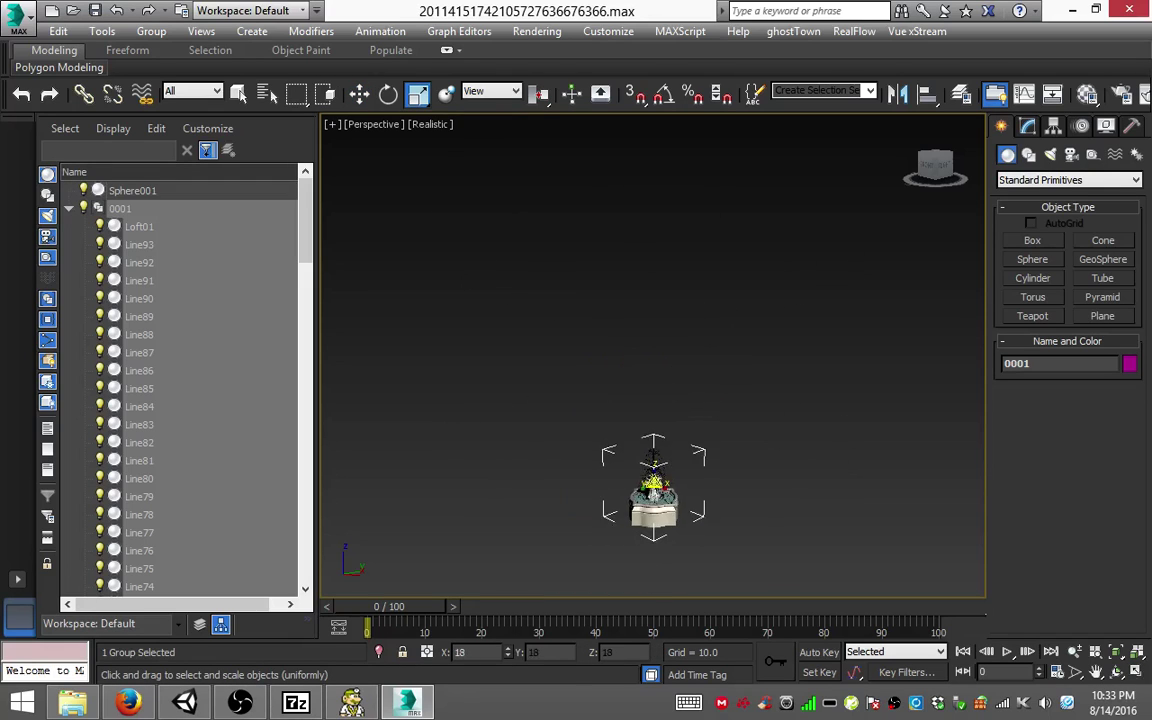
{"action": "left_click_drag", "start_coordinate": [628, 410], "coordinate": [614, 420]}
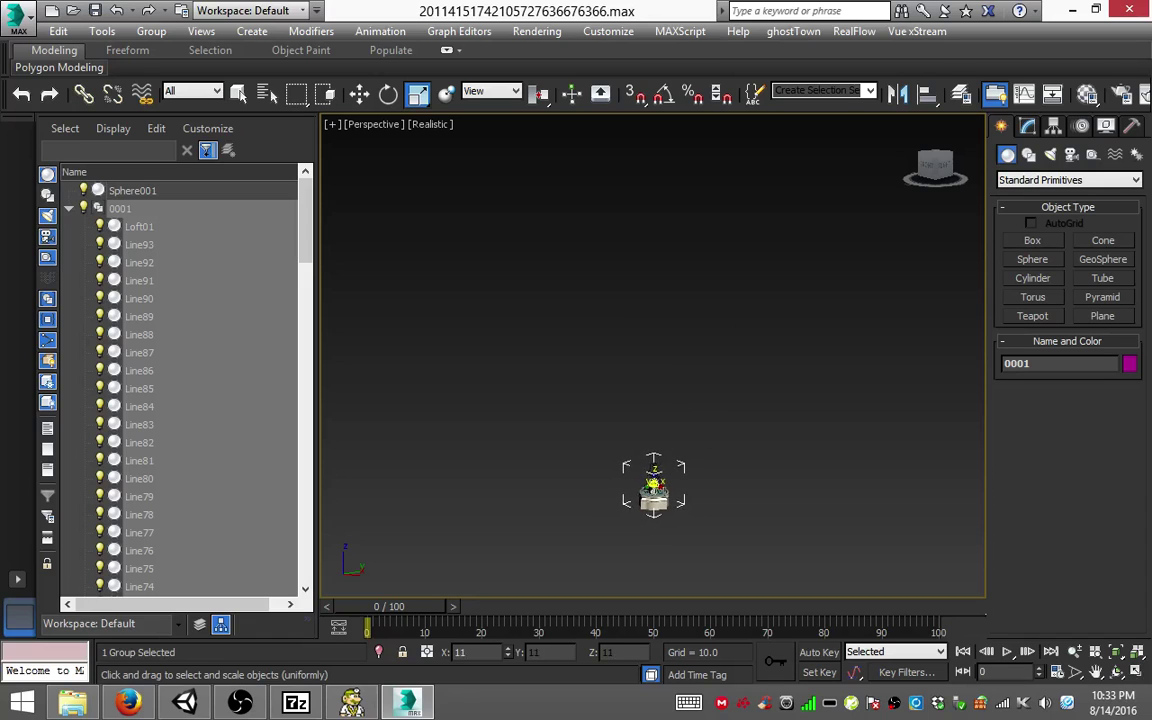
{"action": "left_click_drag", "start_coordinate": [654, 485], "coordinate": [654, 488]}
{"action": "mouse_move", "coordinate": [654, 482]}
{"action": "middle_mouse_down"}
{"action": "mouse_move", "coordinate": [699, 411]}
{"action": "mouse_move", "coordinate": [630, 206]}
{"action": "mouse_move", "coordinate": [632, 330]}
{"action": "mouse_move", "coordinate": [610, 263]}
{"action": "middle_mouse_up"}
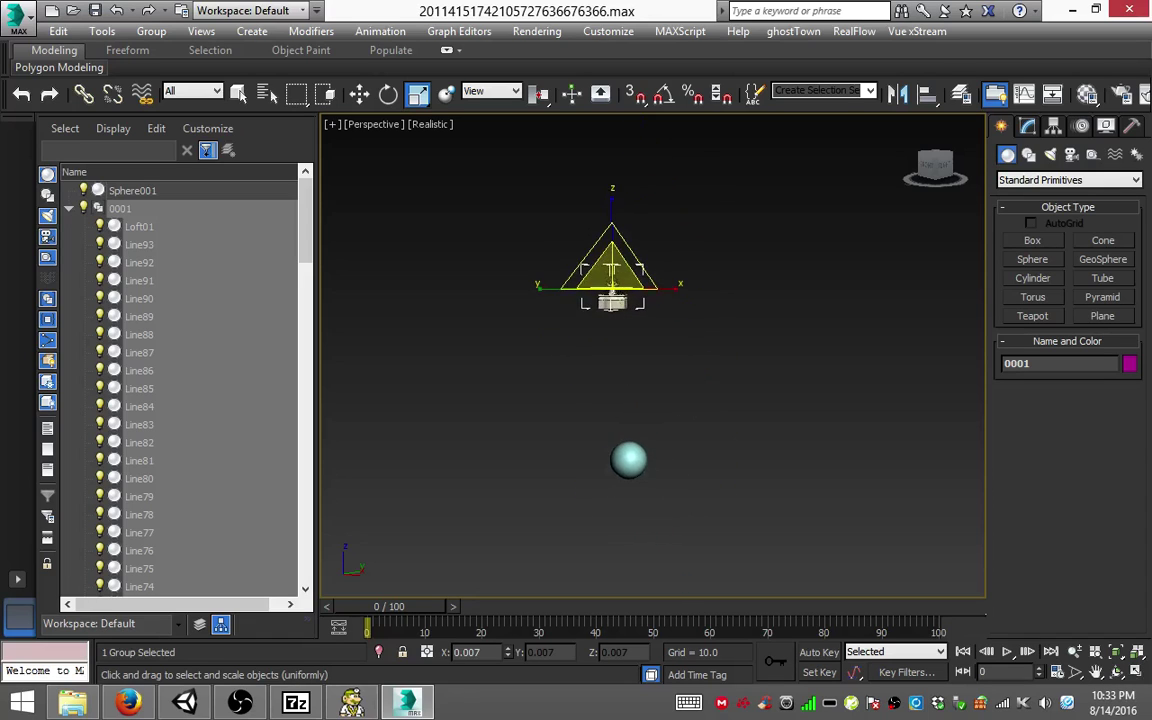
{"action": "scroll", "coordinate": [618, 370], "scroll_direction": "up", "scroll_amount": 2}
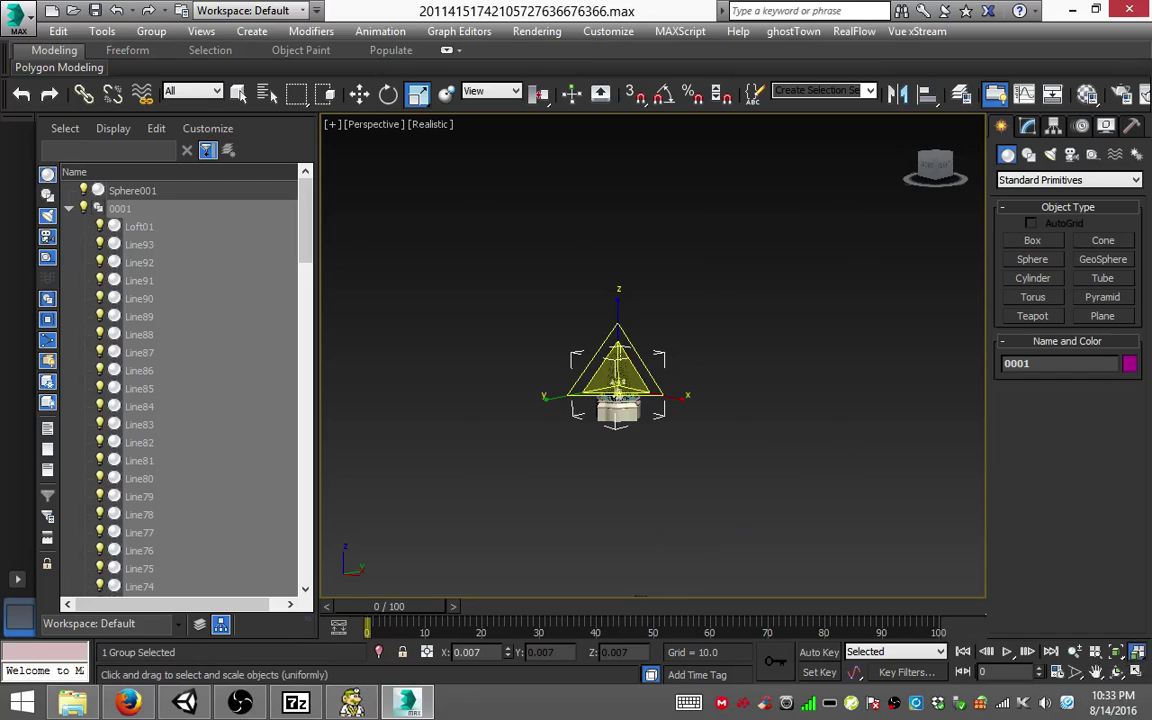
{"action": "key", "text": "z"}
Step: Switch to the four-viewport layout and undo the stray non-uniform scales on the group
{"action": "left_click", "coordinate": [1137, 672]}
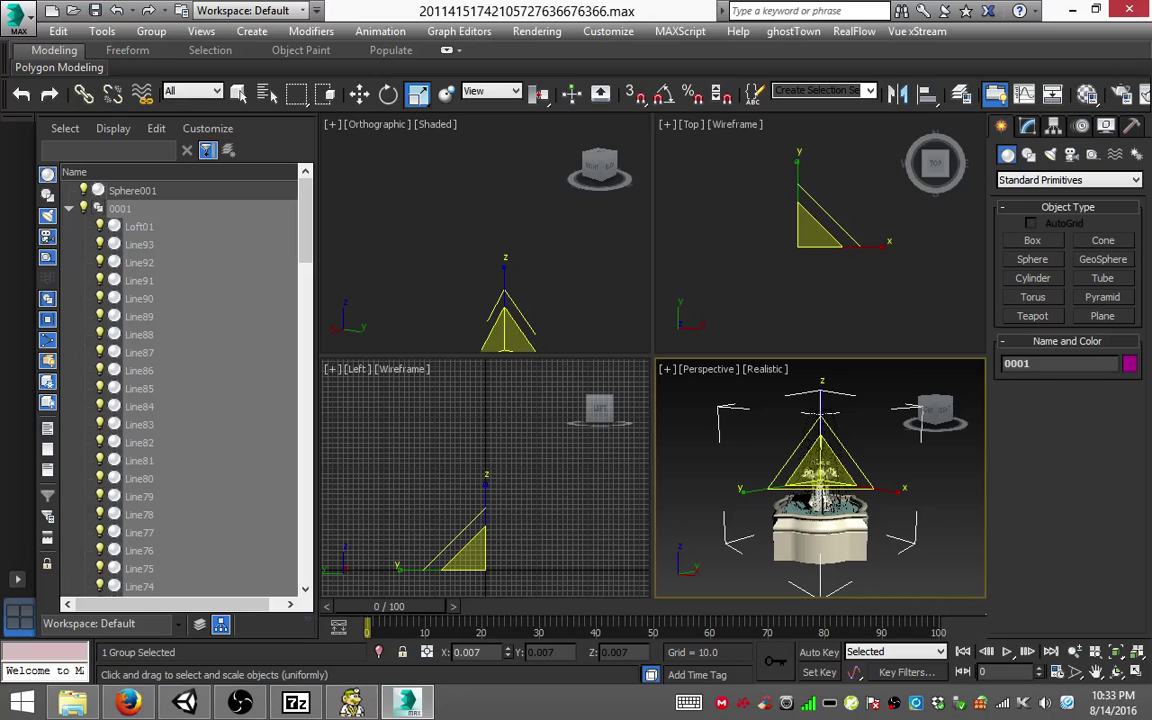
{"action": "middle_click_drag", "start_coordinate": [750, 220], "coordinate": [755, 172]}
{"action": "key", "text": "ctrl+z"}
{"action": "key", "text": "ctrl+z"}
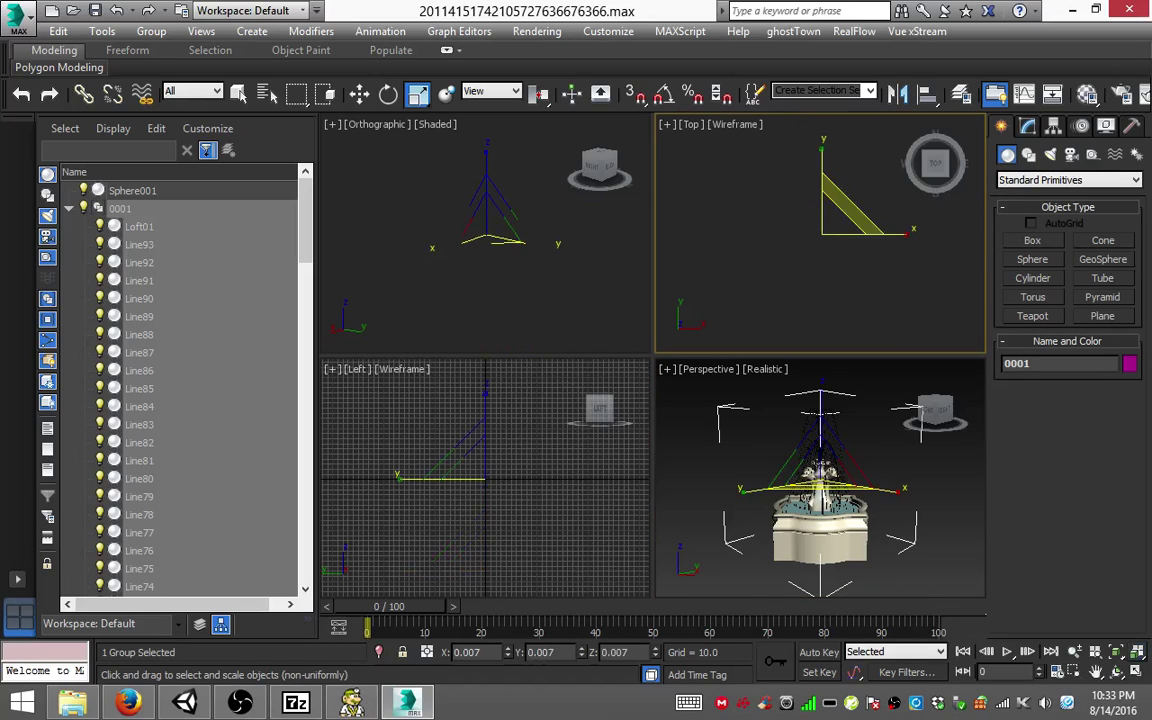
{"action": "key", "text": "ctrl+z"}
{"action": "key", "text": "ctrl+z"}
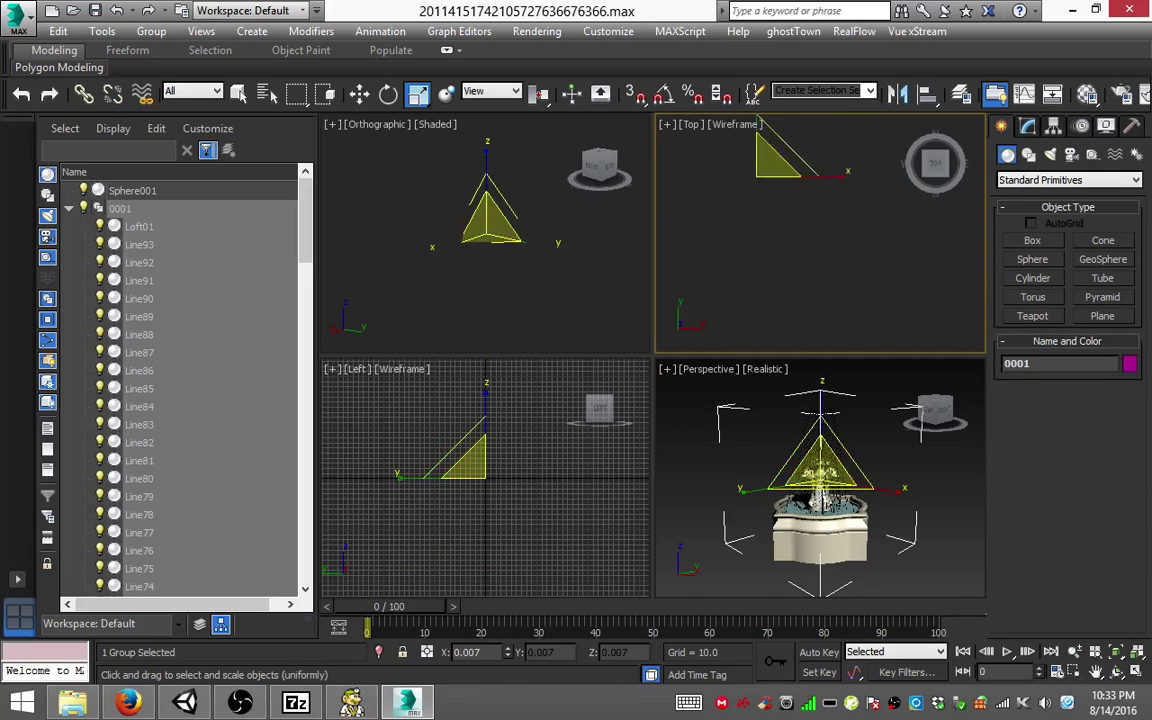
{"action": "key", "text": "ctrl+z"}
{"action": "key", "text": "ctrl+z"}
{"action": "key", "text": "ctrl+z"}
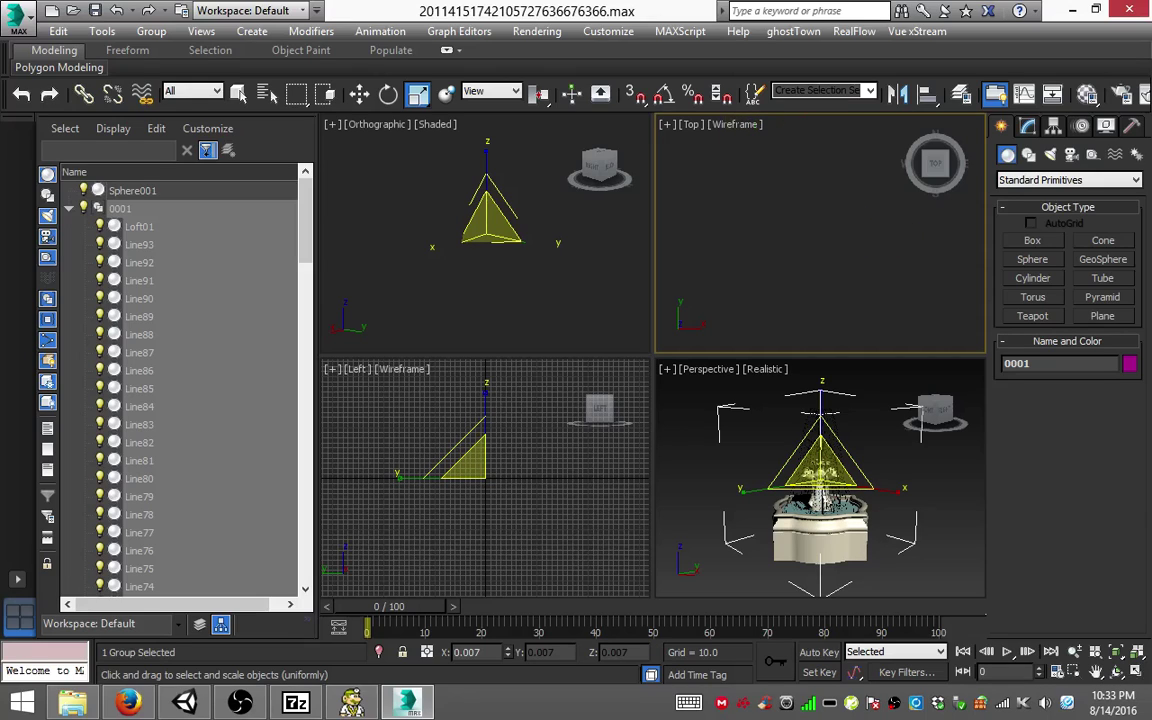
{"action": "key", "text": "ctrl+z"}
{"action": "key", "text": "ctrl+z"}
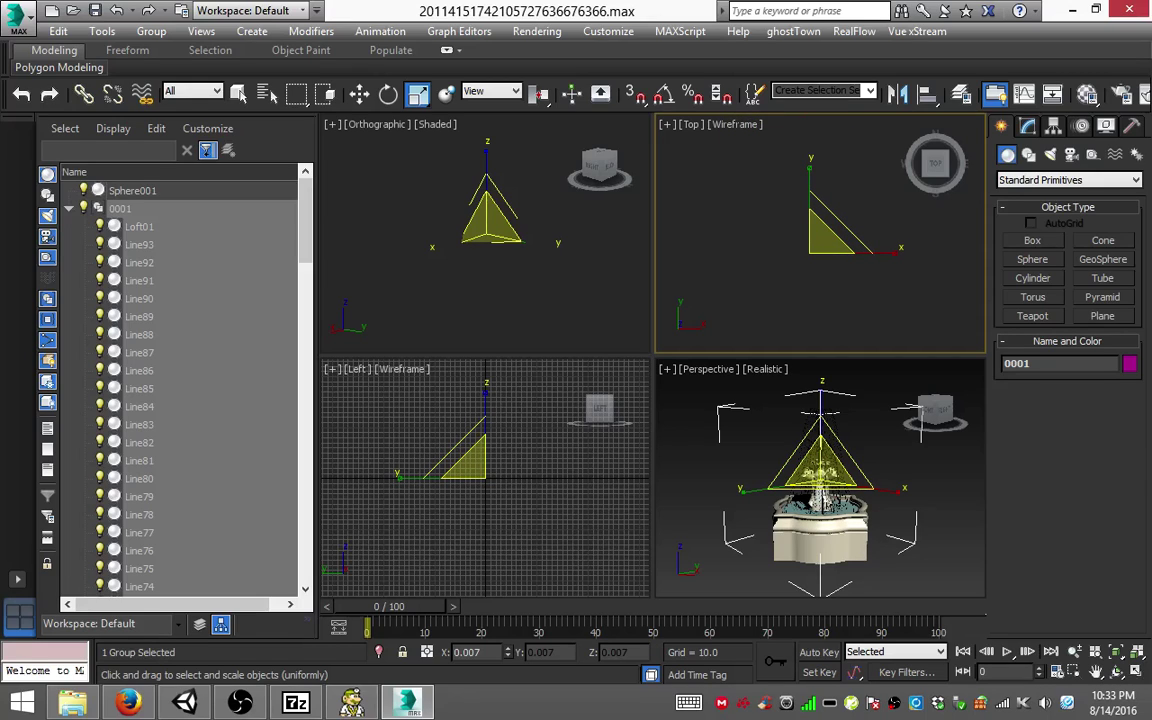
{"action": "key", "text": "ctrl+z"}
{"action": "key", "text": "shift+z"}
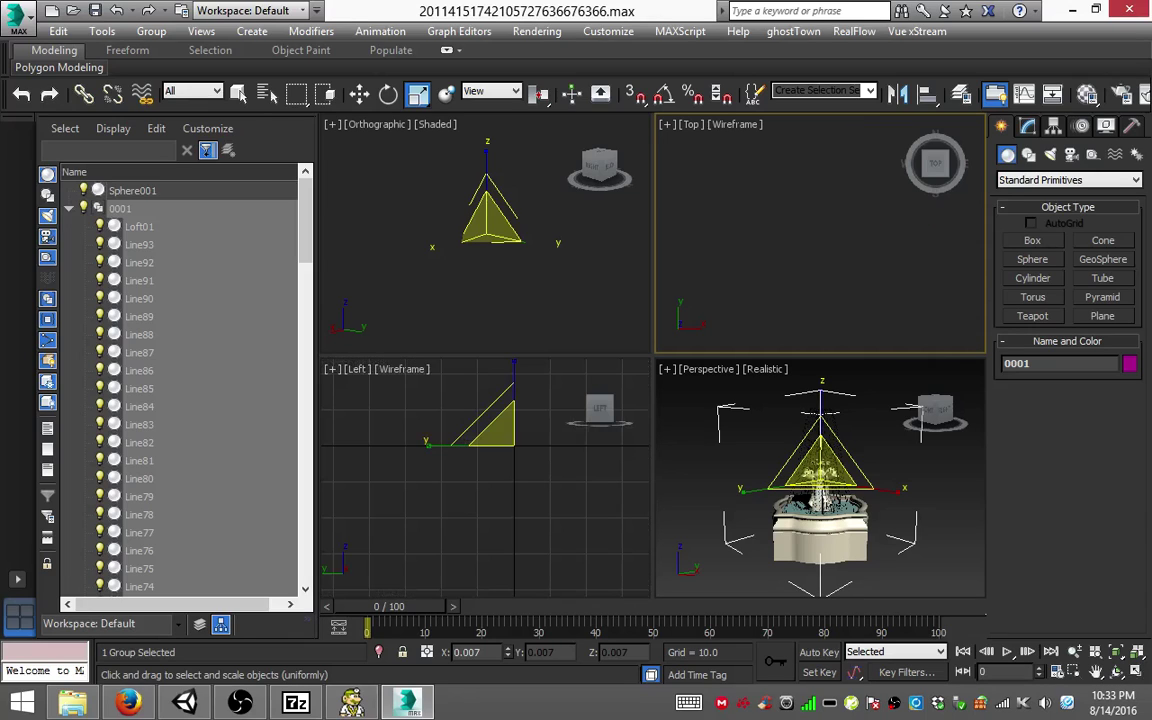
{"action": "key", "text": "ctrl+z"}
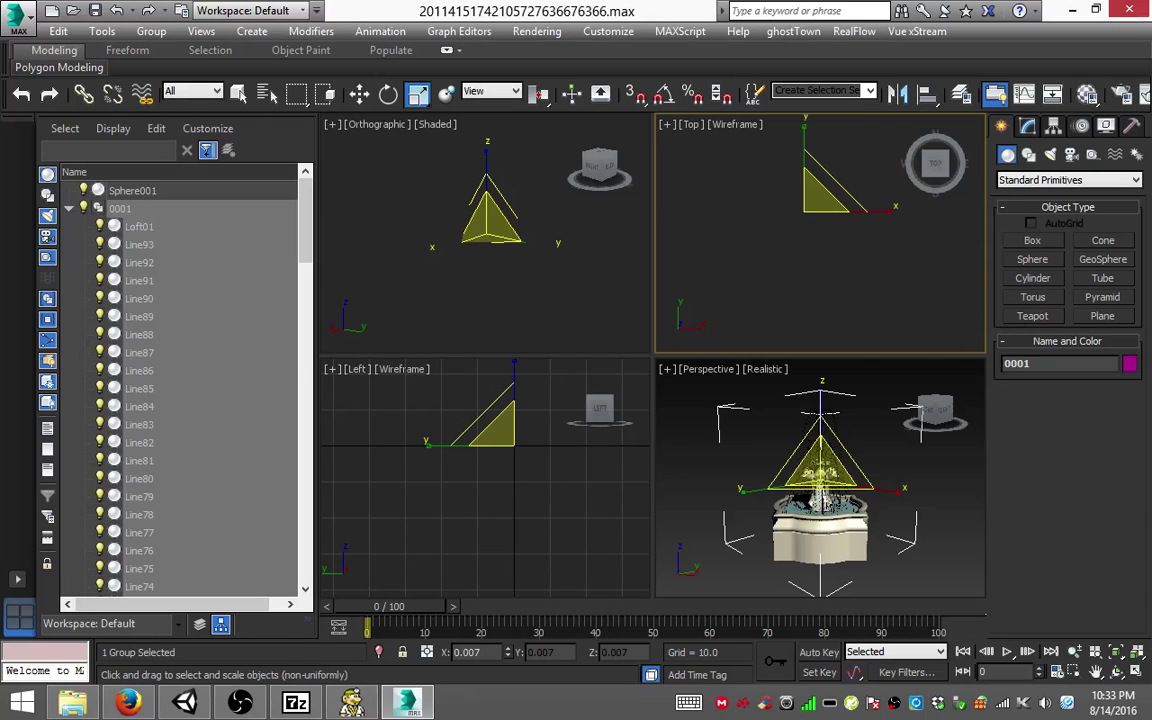
{"action": "key", "text": "ctrl+z"}
{"action": "key", "text": "r"}
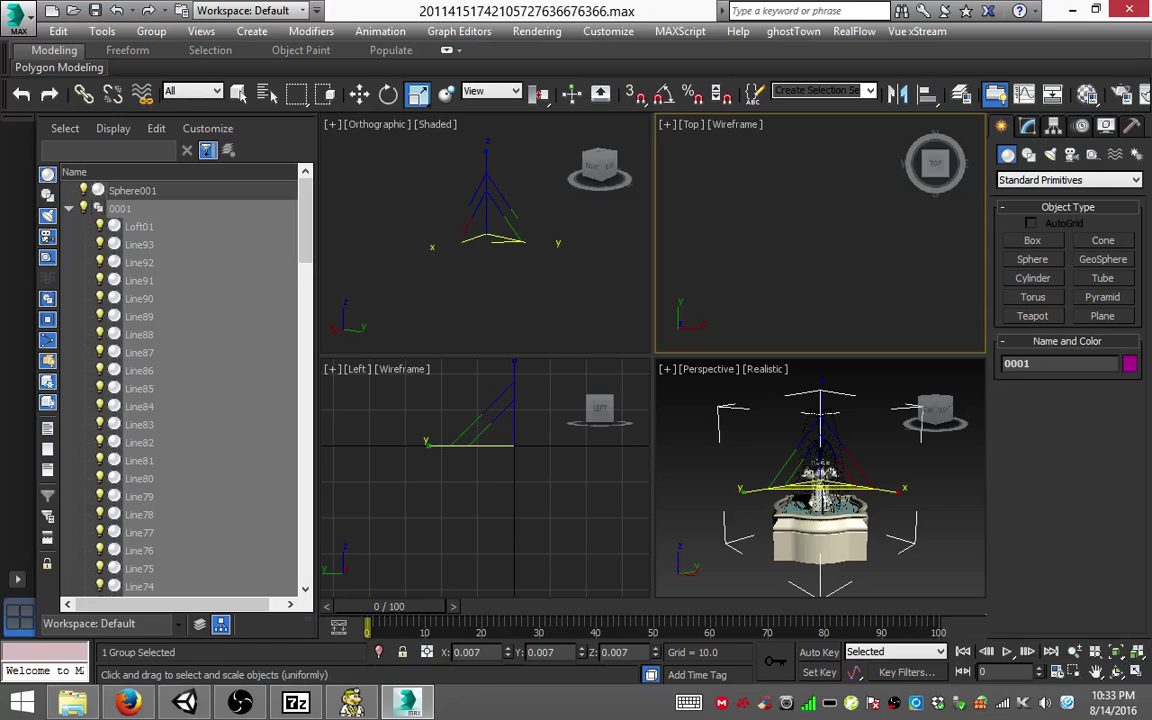
{"action": "key", "text": "ctrl+z"}
{"action": "key", "text": "shift+z"}
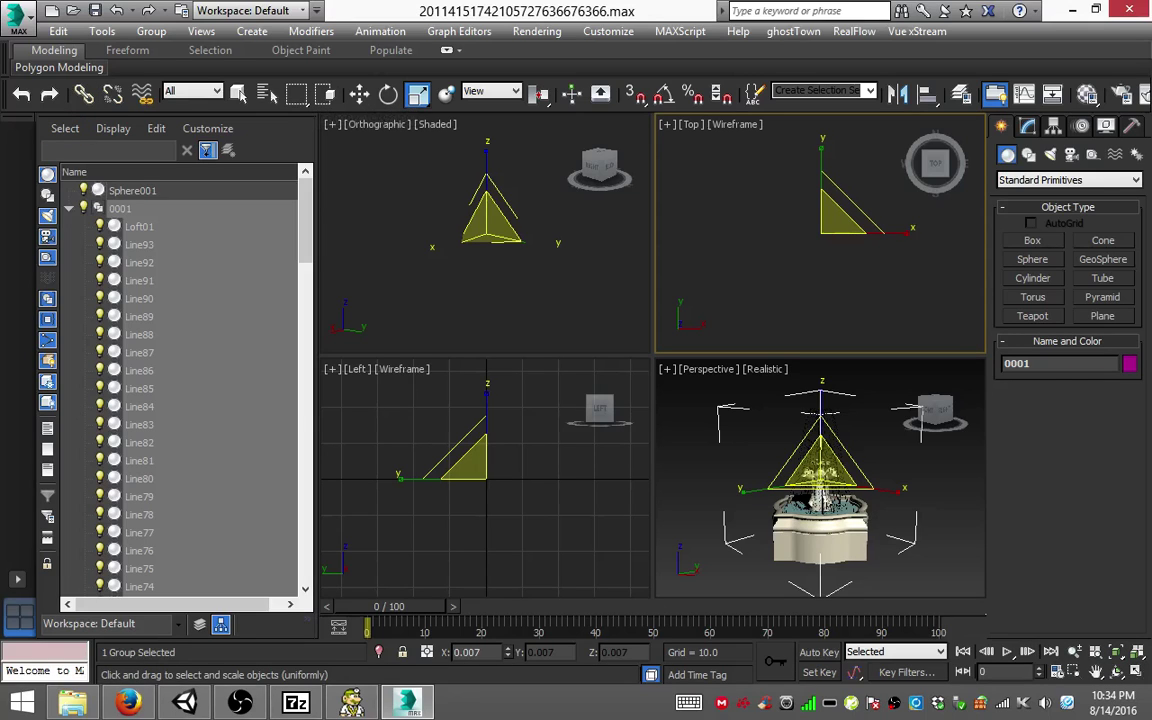
{"action": "scroll", "coordinate": [790, 500], "scroll_direction": "down", "scroll_amount": 2}
{"action": "left_click_drag", "start_coordinate": [806, 431], "coordinate": [806, 431]}
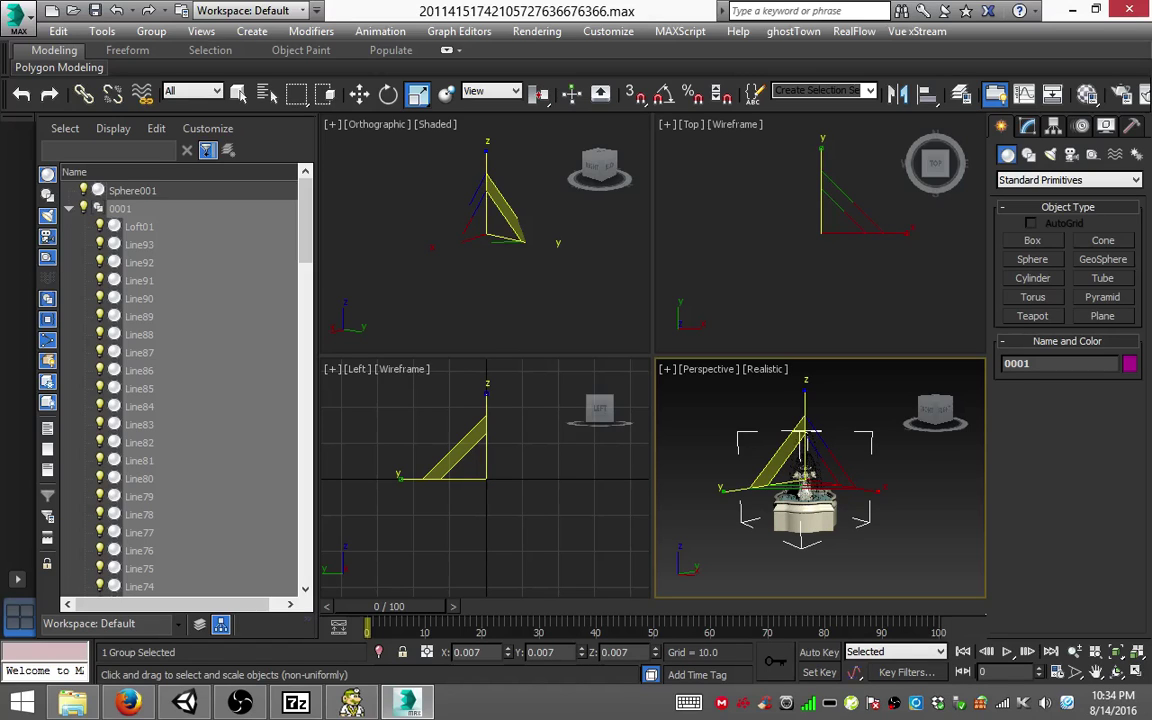
Step: Reselect group 0001 in the Scene Explorer, leaving it at 0.007 scale
{"action": "left_click", "coordinate": [18, 18]}
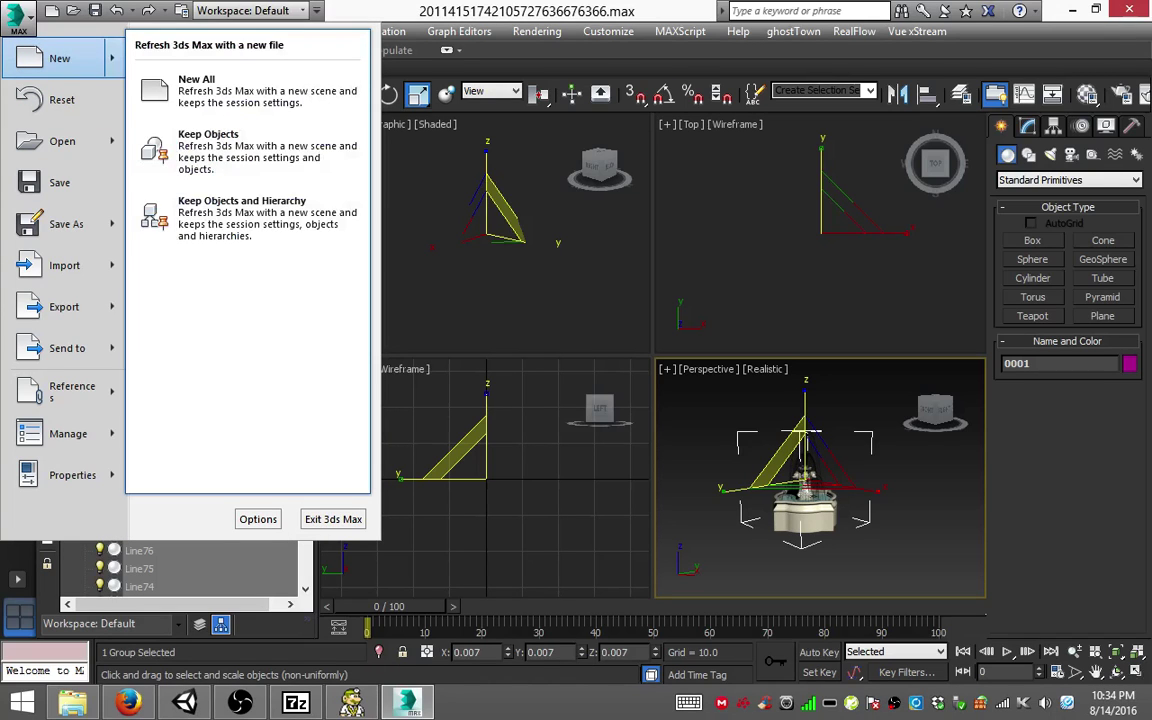
{"action": "key", "text": "Escape"}
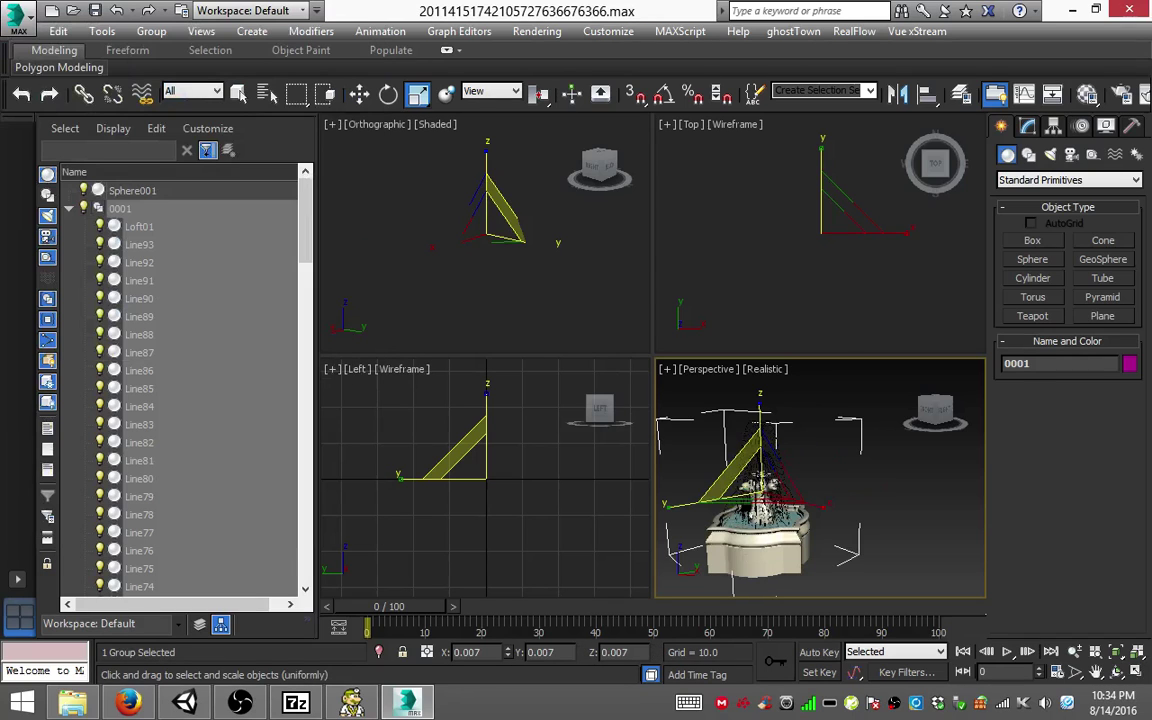
{"action": "key", "text": "Delete"}
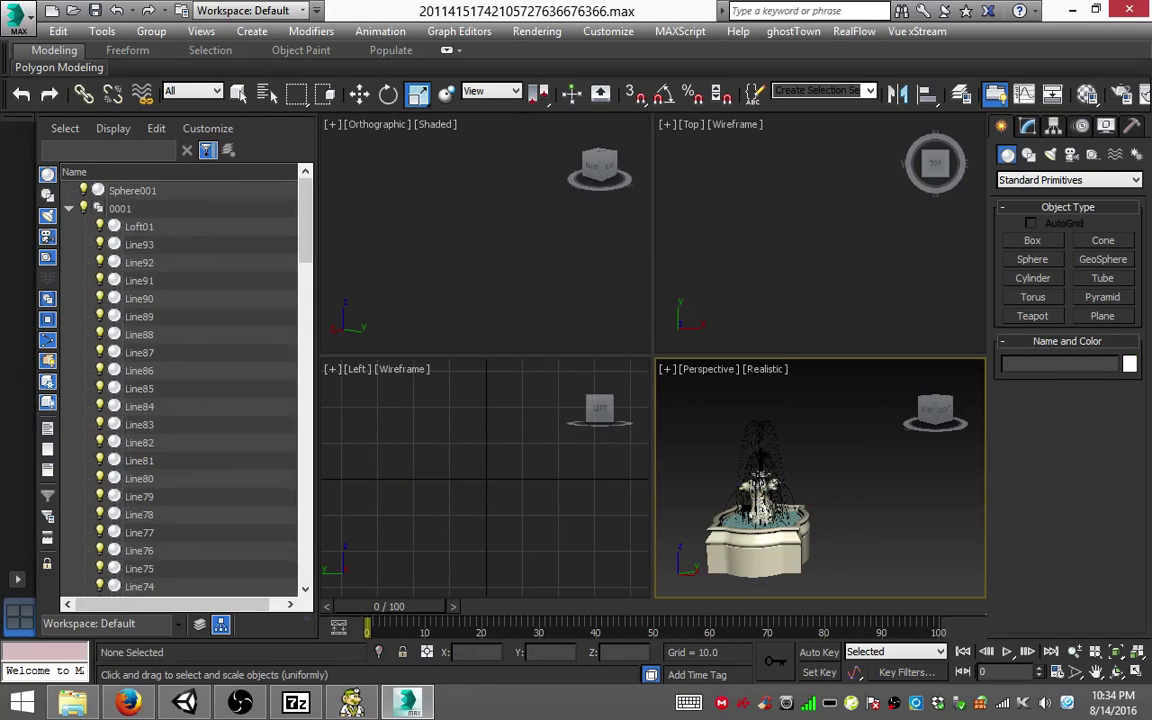
{"action": "left_click", "coordinate": [120, 208]}
{"action": "key", "text": "ctrl+z"}
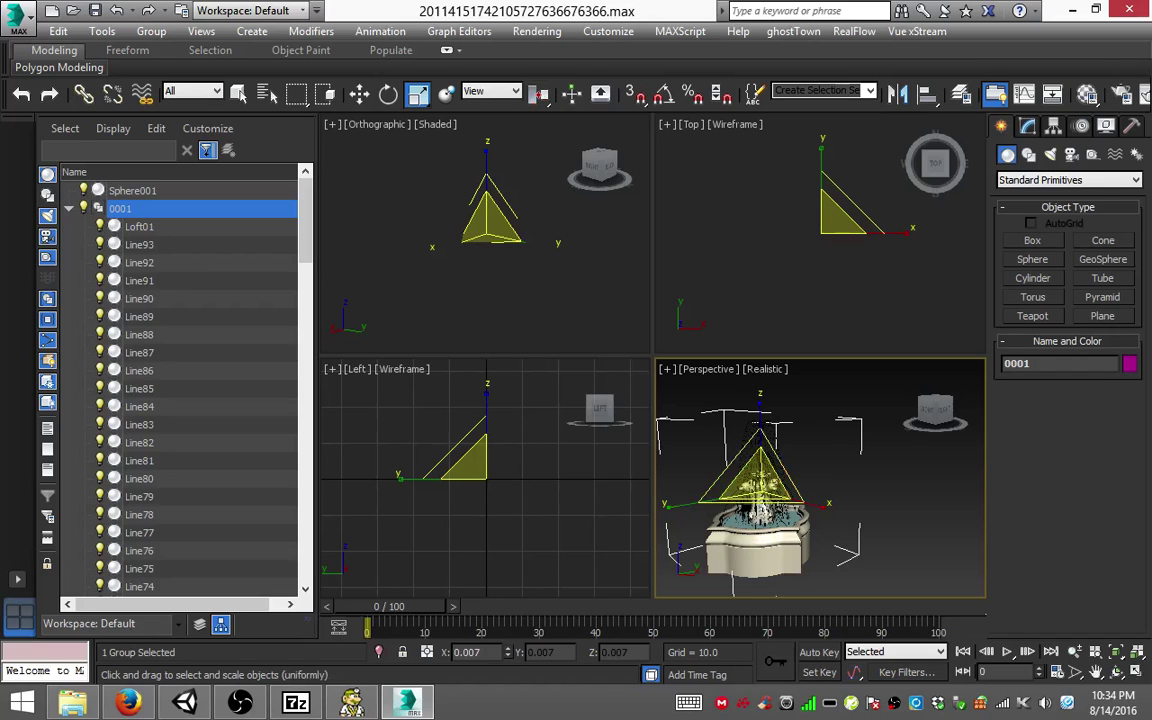
Step: Undo the trial rescalings of group 0001, leaving it at 0.009 scale, and maximize Perspective
{"action": "left_click_drag", "start_coordinate": [760, 480], "coordinate": [760, 560]}
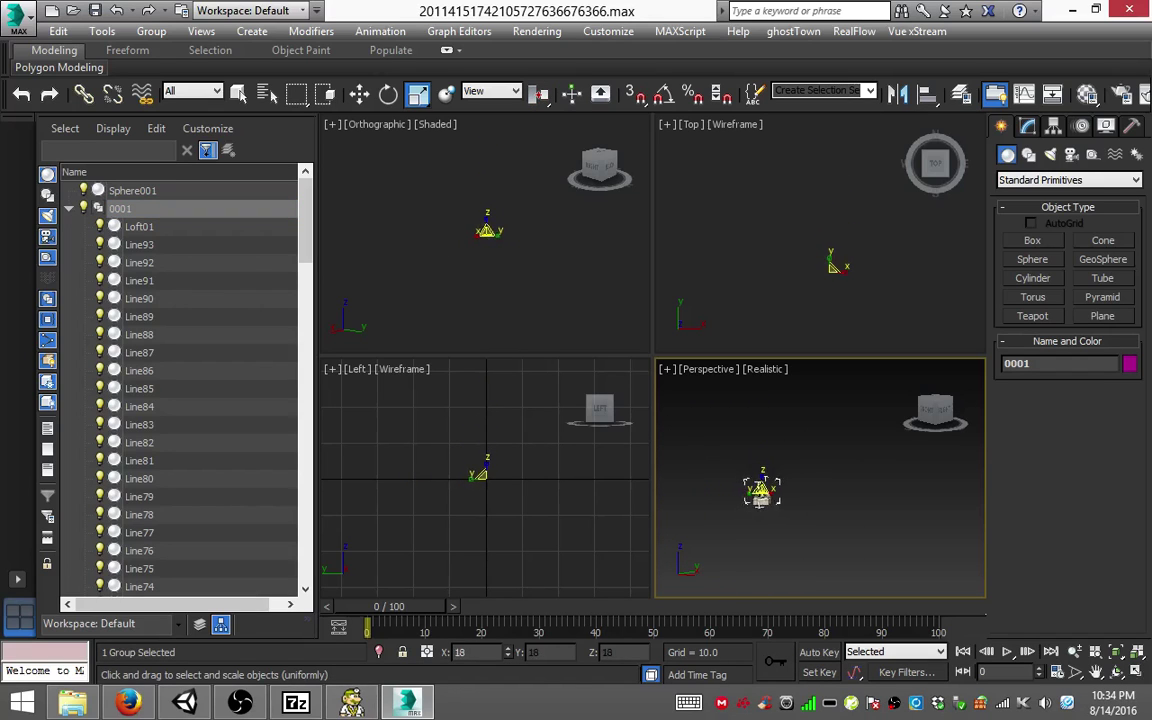
{"action": "key", "text": "ctrl+z"}
{"action": "key", "text": "ctrl+z"}
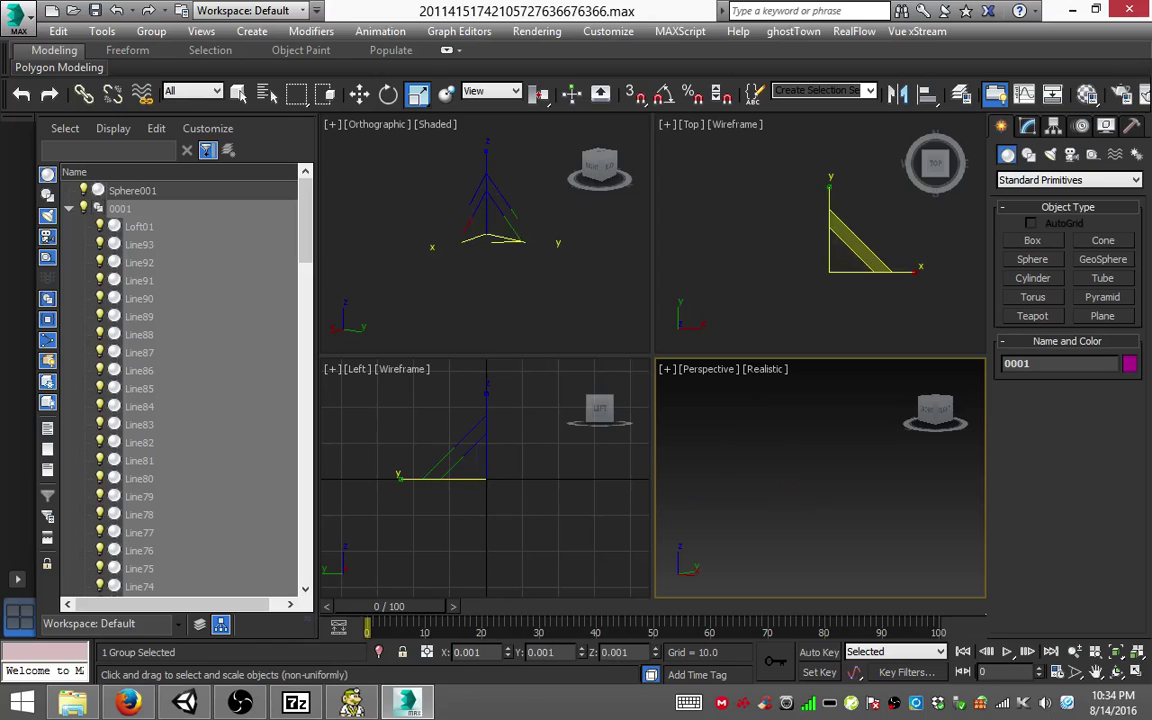
{"action": "key", "text": "ctrl+z"}
{"action": "key", "text": "ctrl+z"}
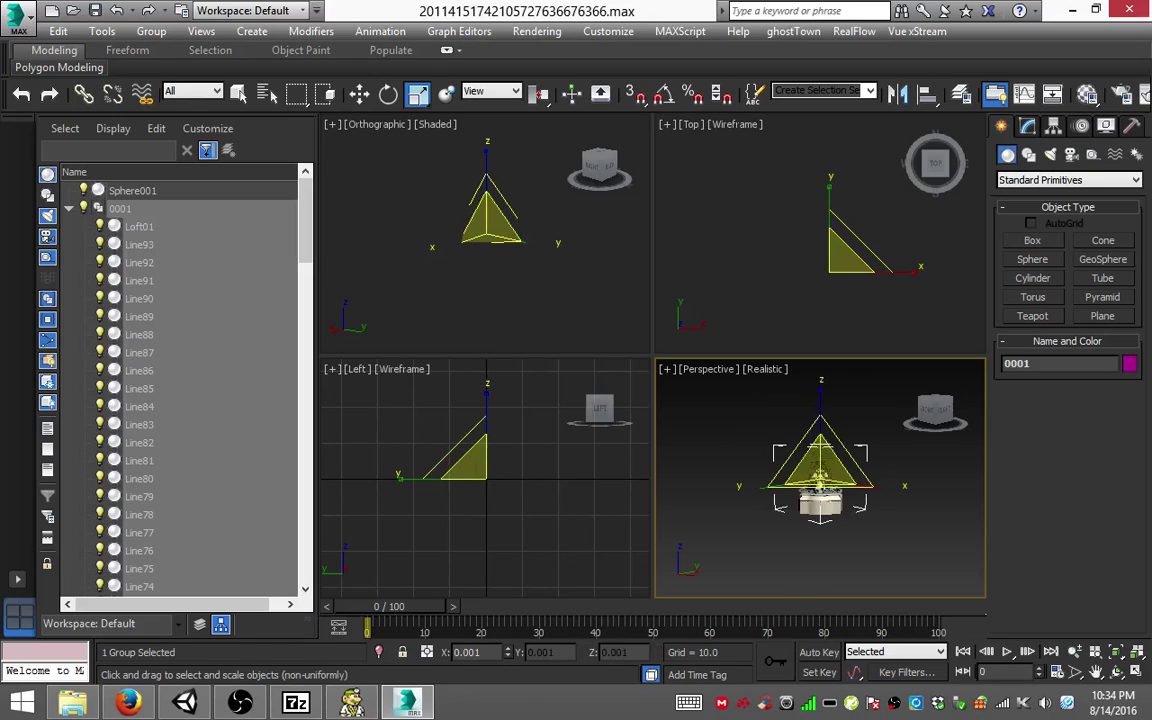
{"action": "key", "text": "ctrl+z"}
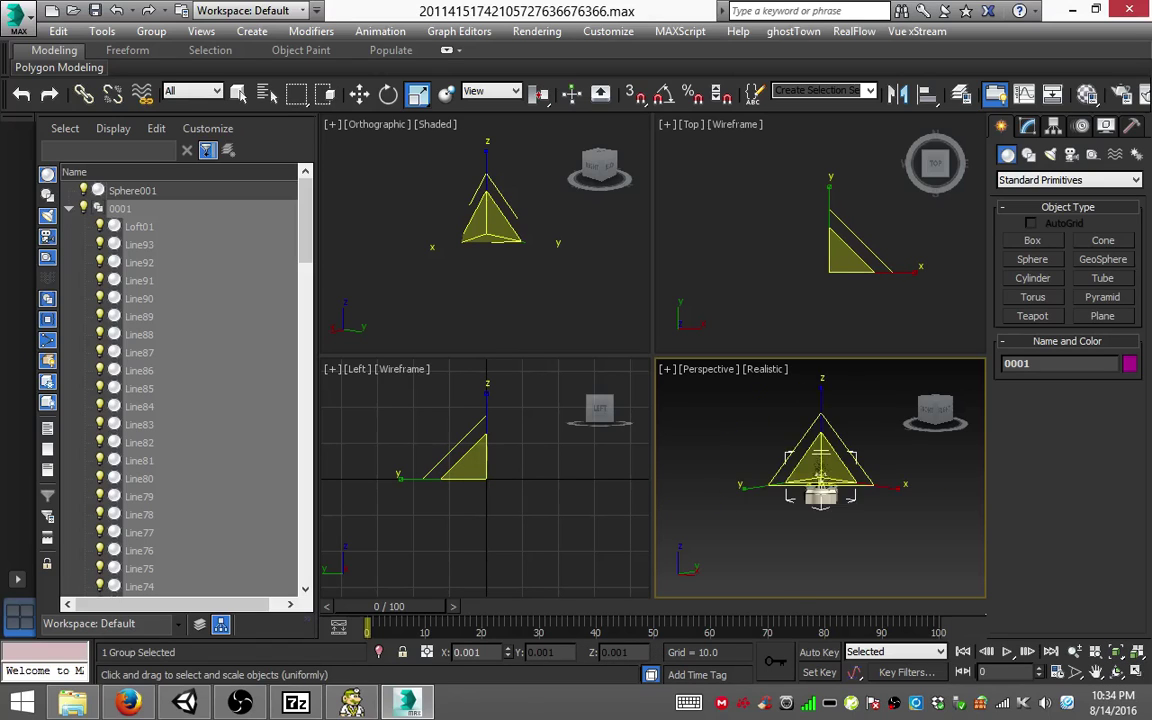
{"action": "key", "text": "ctrl+z"}
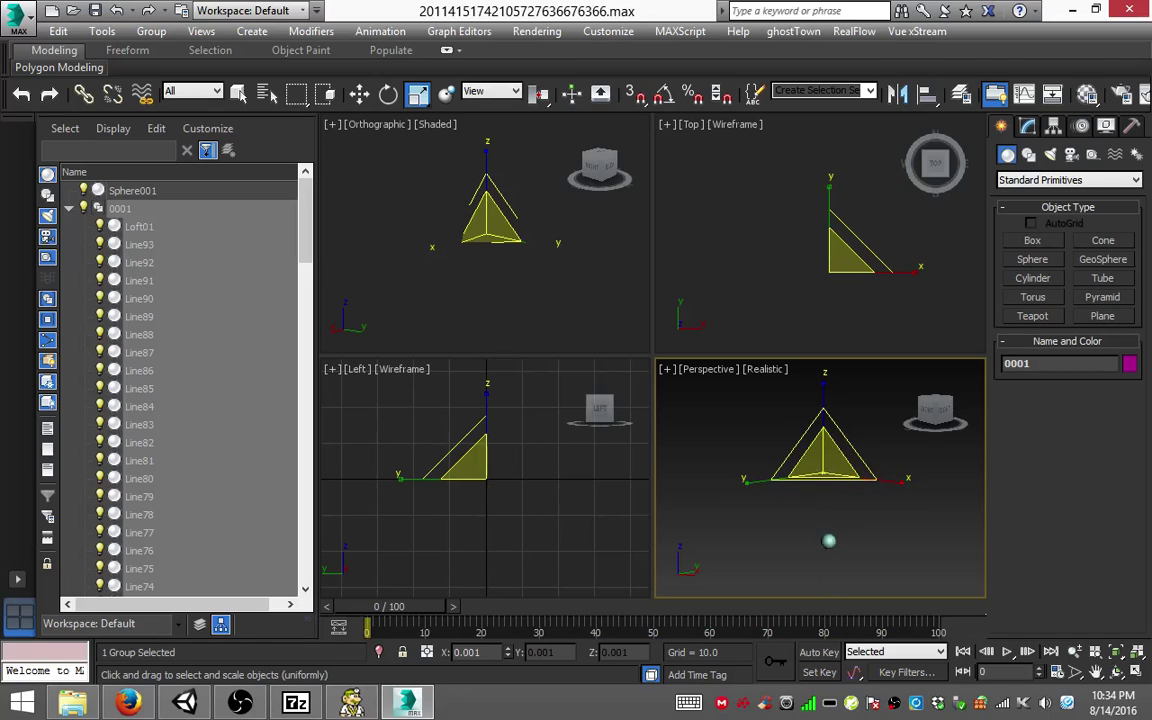
{"action": "left_click_drag", "start_coordinate": [823, 455], "coordinate": [823, 476]}
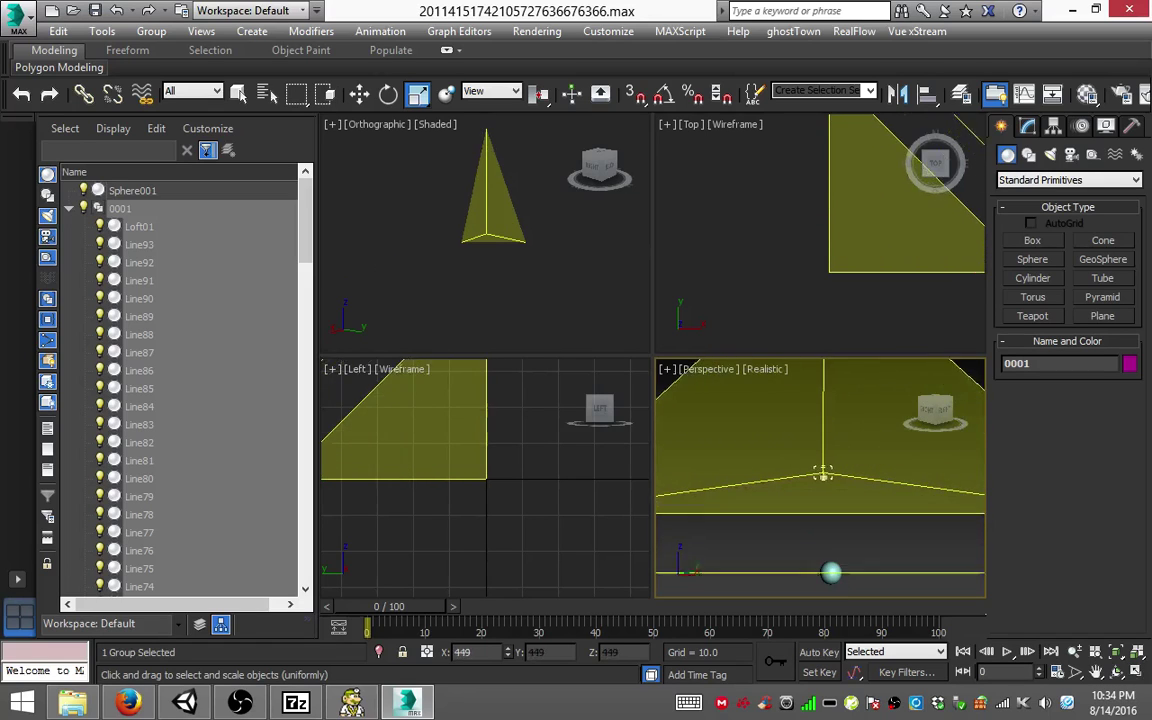
{"action": "key", "text": "ctrl+z"}
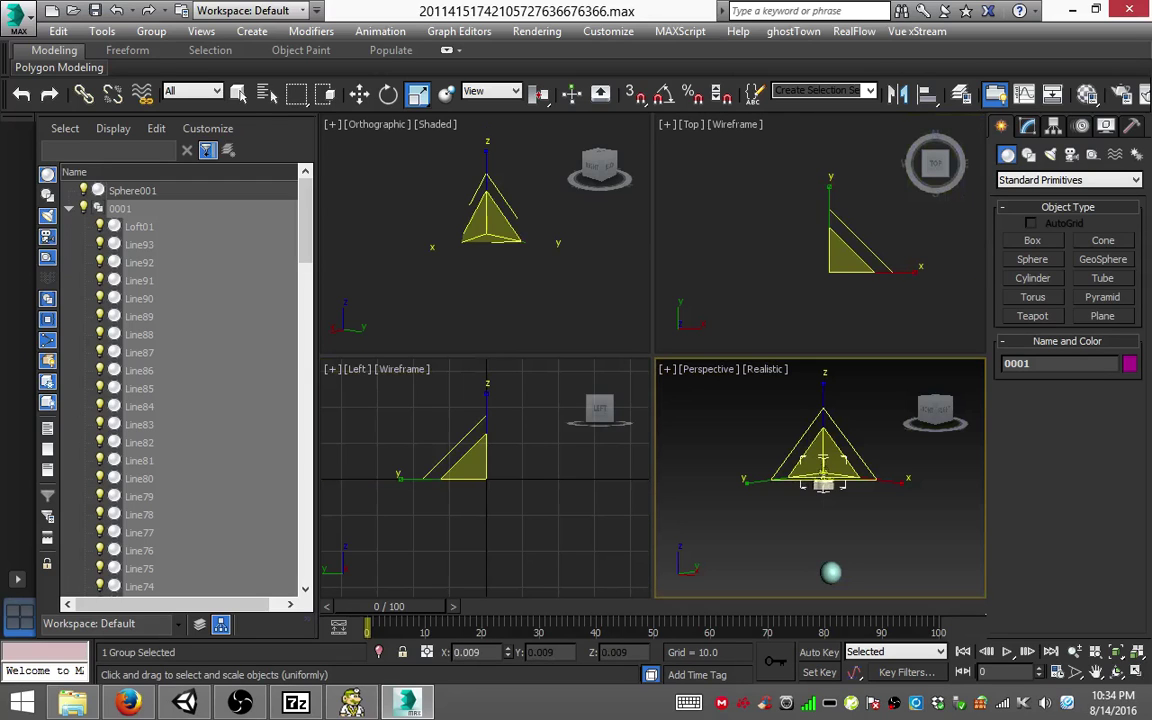
{"action": "left_click", "coordinate": [1137, 672]}
Step: Orbit the Perspective view and drag fountain group 0001 down along Z toward the sphere
{"action": "left_click", "coordinate": [1116, 672]}
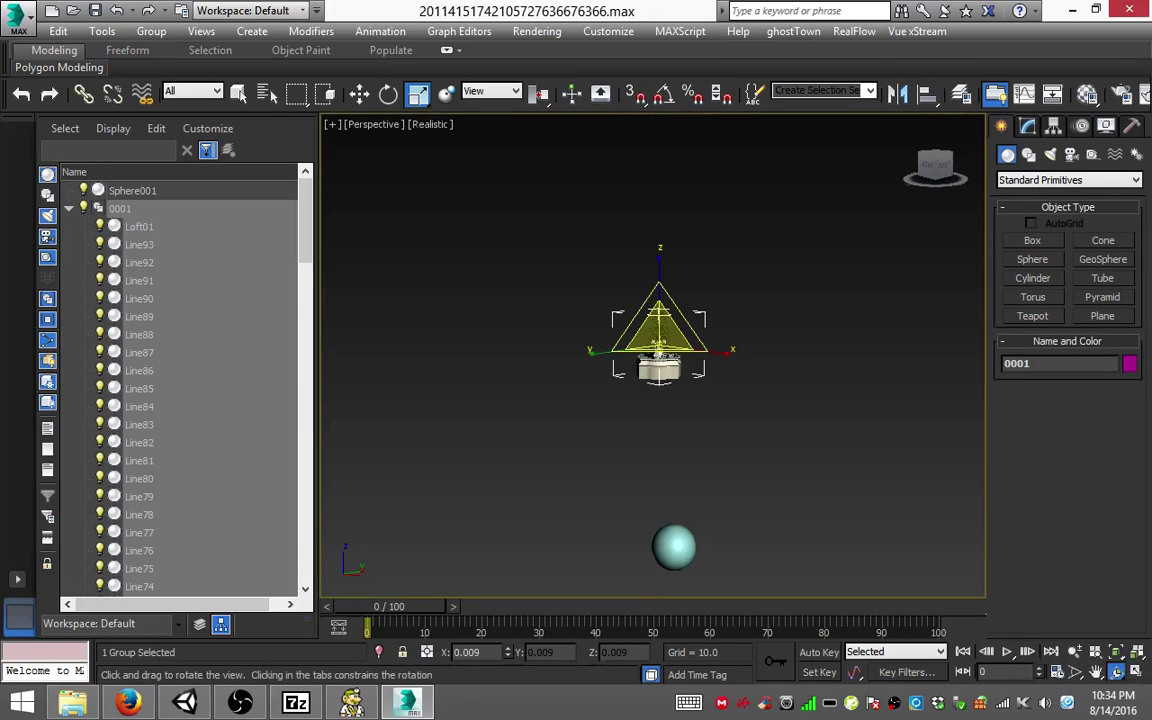
{"action": "left_click_drag", "start_coordinate": [655, 345], "coordinate": [646, 344]}
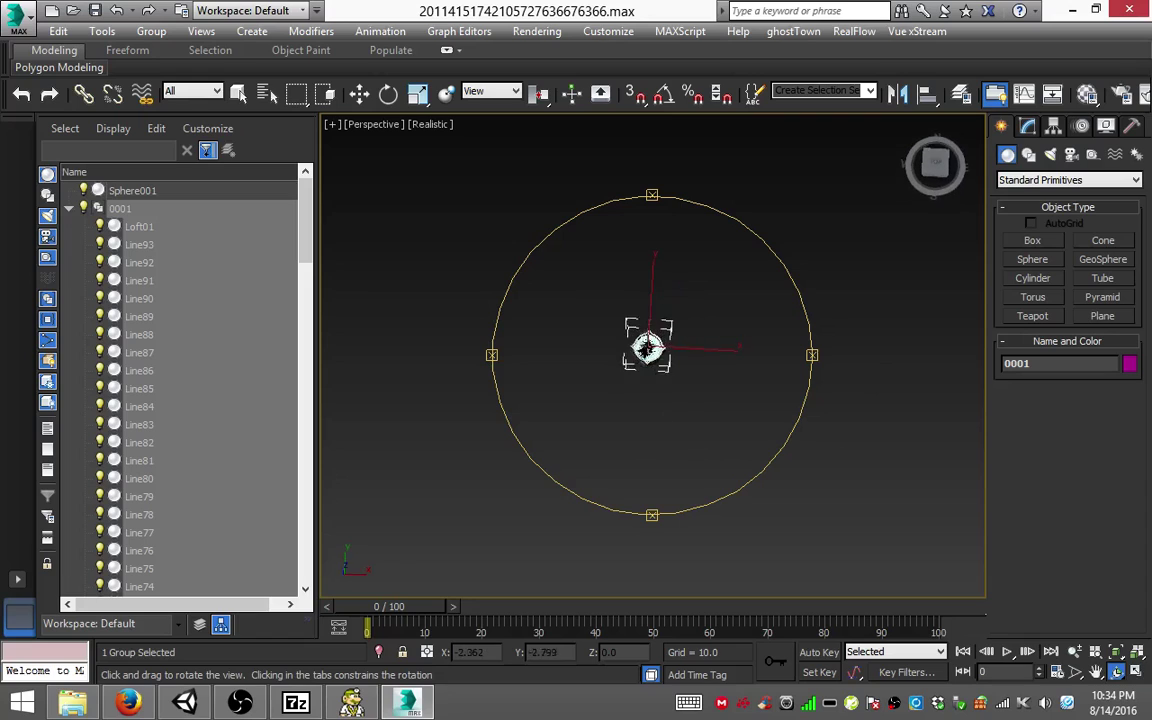
{"action": "left_click_drag", "start_coordinate": [647, 344], "coordinate": [652, 362]}
{"action": "left_click", "coordinate": [359, 93]}
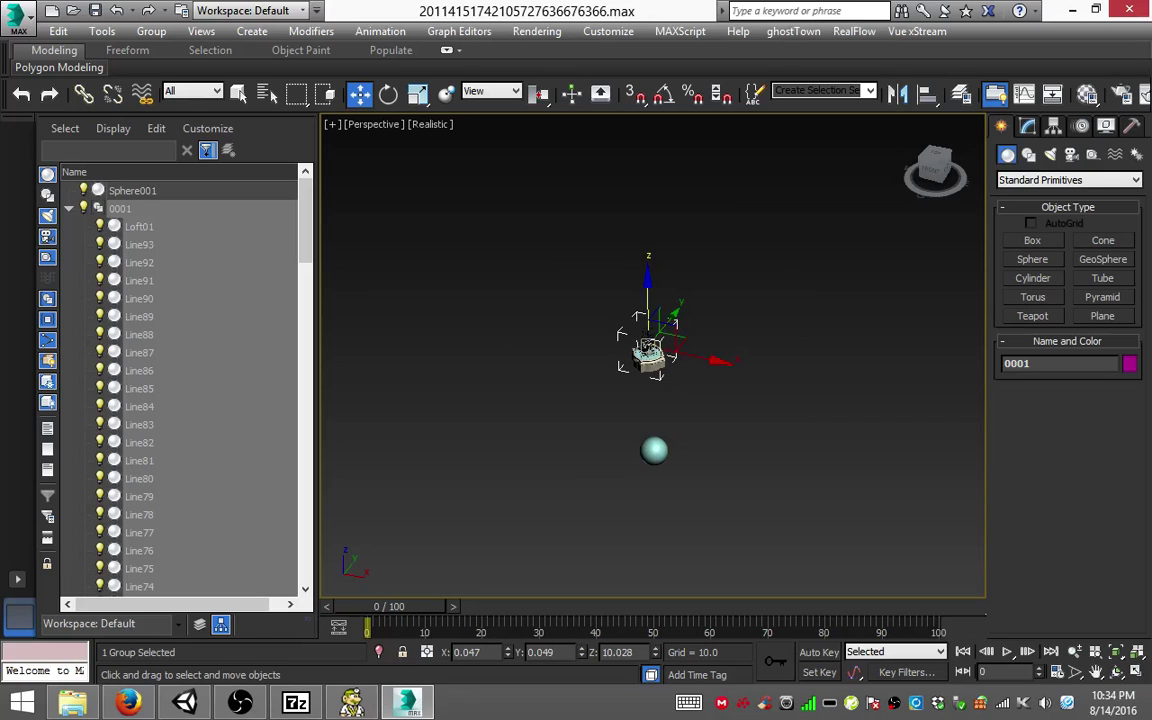
{"action": "mouse_move", "coordinate": [648, 350]}
{"action": "left_mouse_down"}
{"action": "mouse_move", "coordinate": [650, 452]}
{"action": "mouse_move", "coordinate": [533, 386]}
{"action": "mouse_move", "coordinate": [545, 440]}
{"action": "left_mouse_up"}
Step: Switch the selection between Sphere001 and group 0001, briefly hiding the fountain group
{"action": "left_click", "coordinate": [418, 93]}
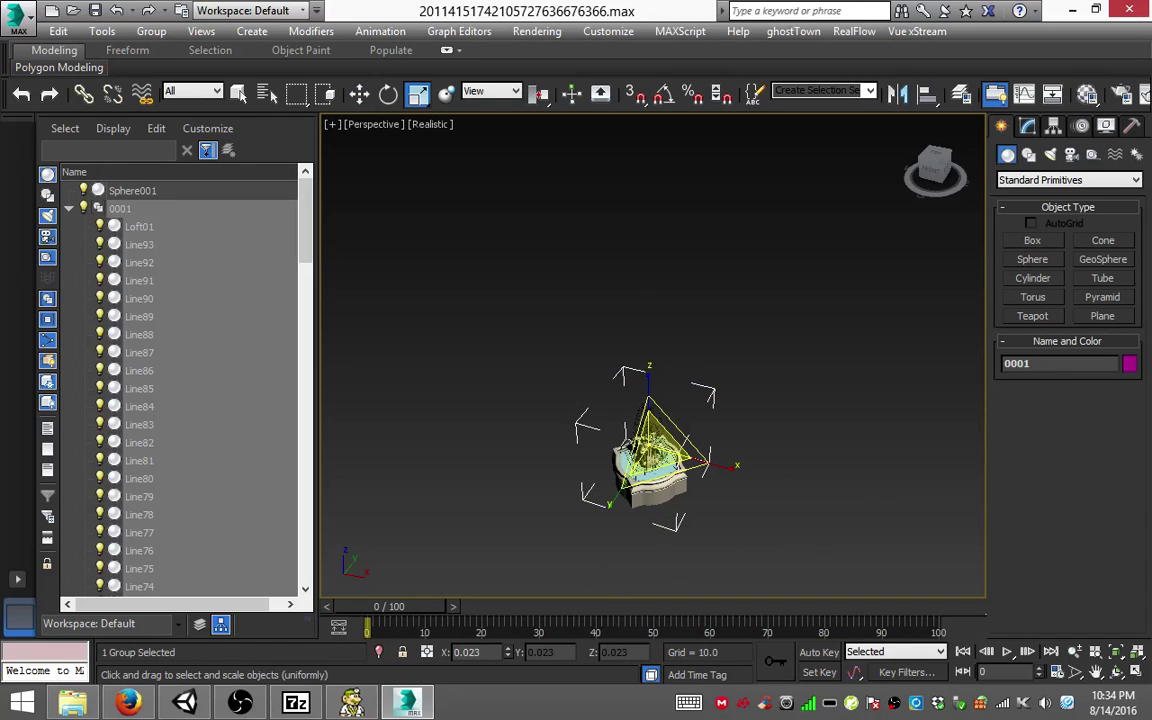
{"action": "left_click", "coordinate": [1117, 671]}
{"action": "mouse_move", "coordinate": [600, 400]}
{"action": "left_mouse_down"}
{"action": "mouse_move", "coordinate": [545, 430]}
{"action": "mouse_move", "coordinate": [590, 395]}
{"action": "left_mouse_up"}
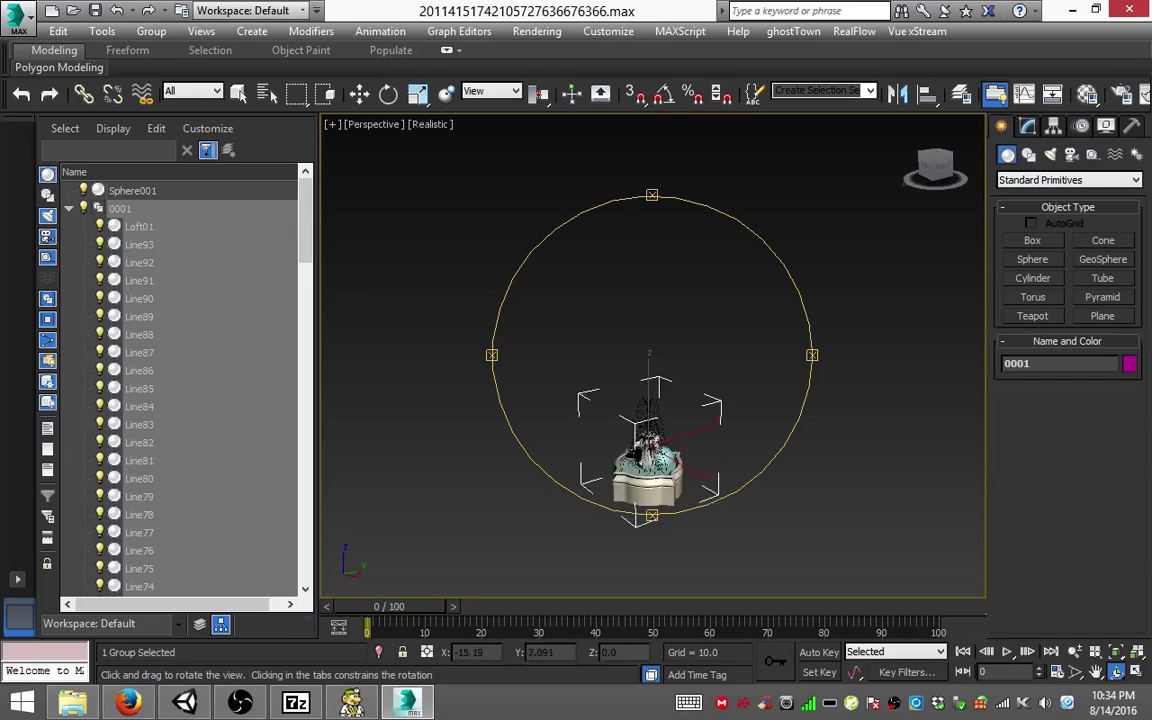
{"action": "left_click", "coordinate": [132, 190]}
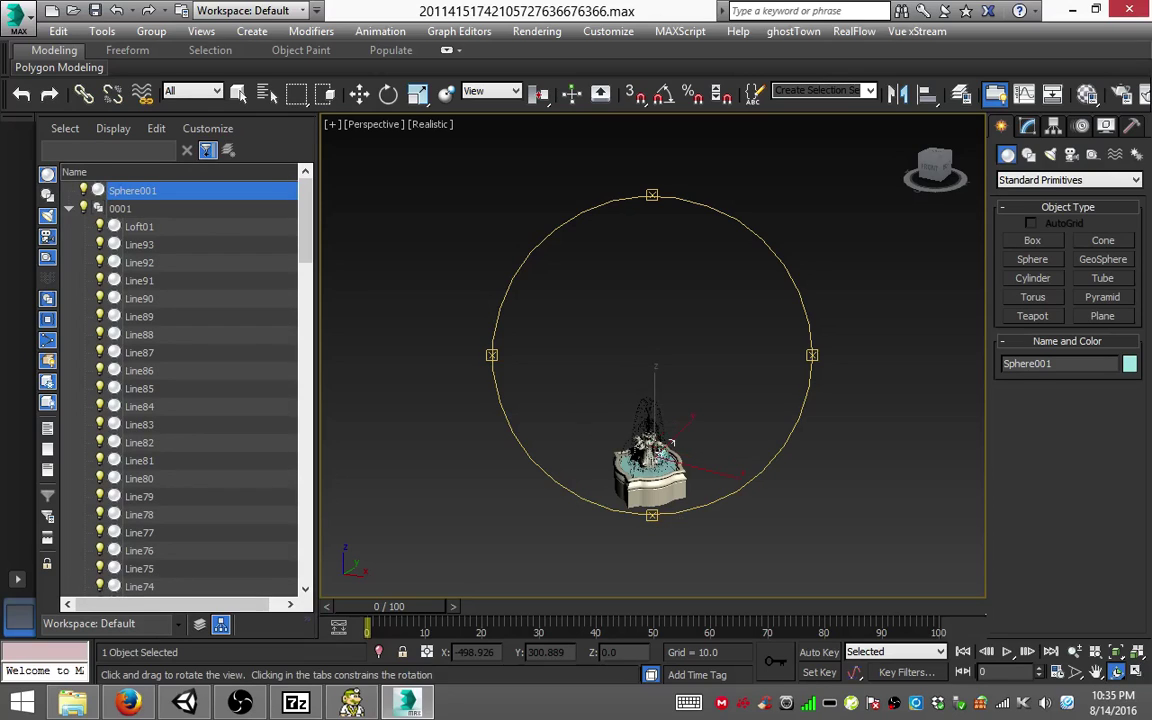
{"action": "key", "text": "alt+q"}
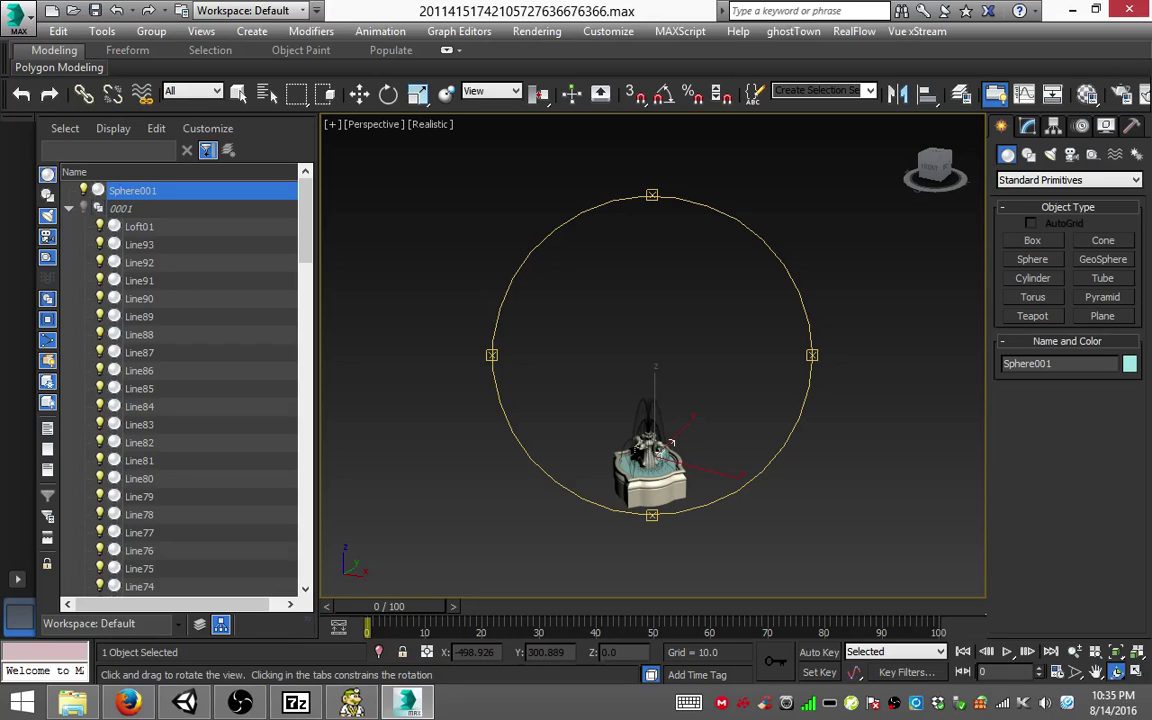
{"action": "left_click", "coordinate": [121, 208]}
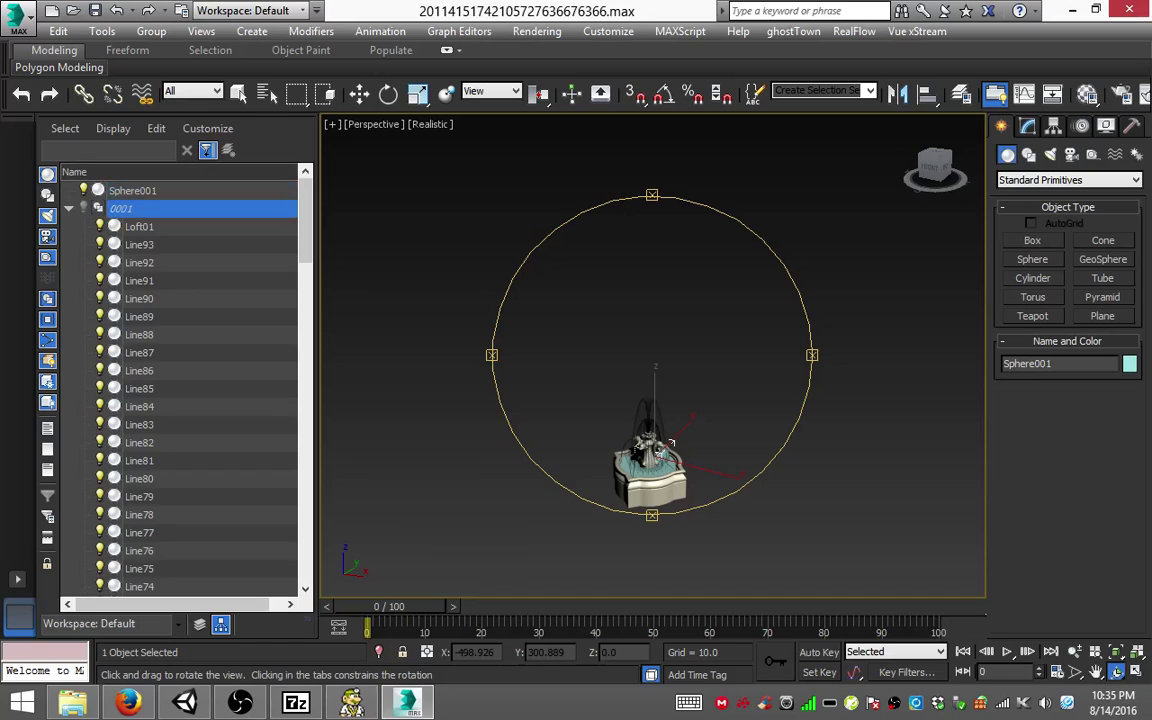
{"action": "key", "text": "w"}
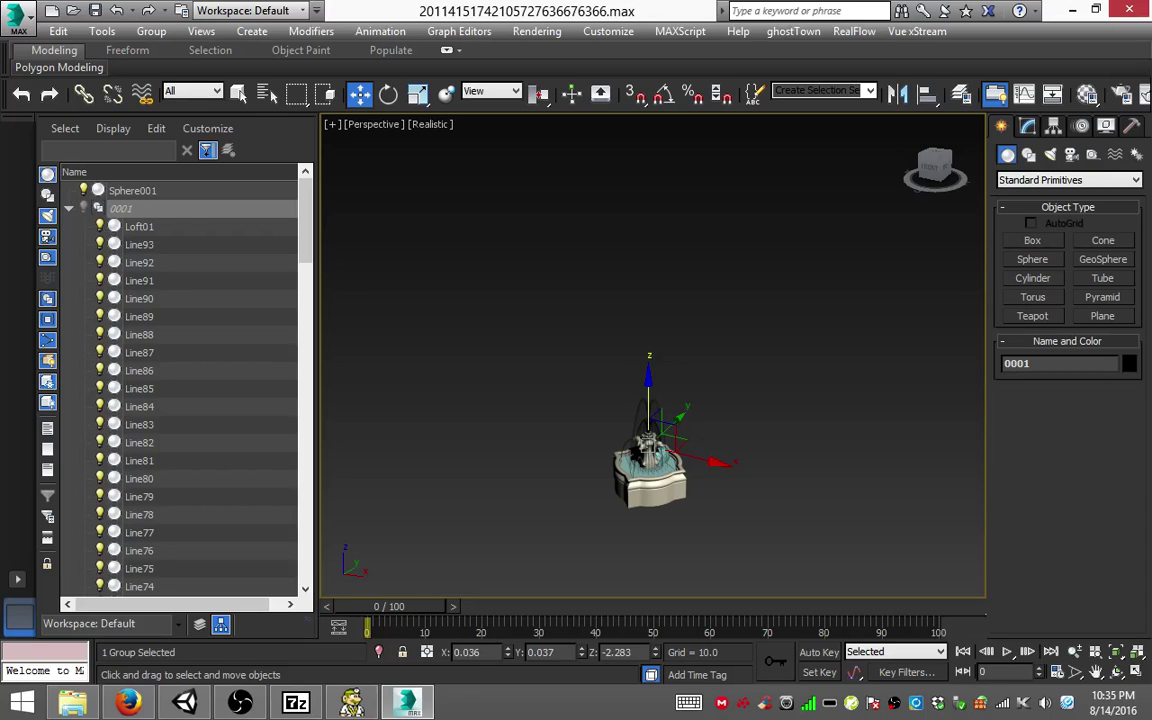
{"action": "left_click", "coordinate": [132, 190]}
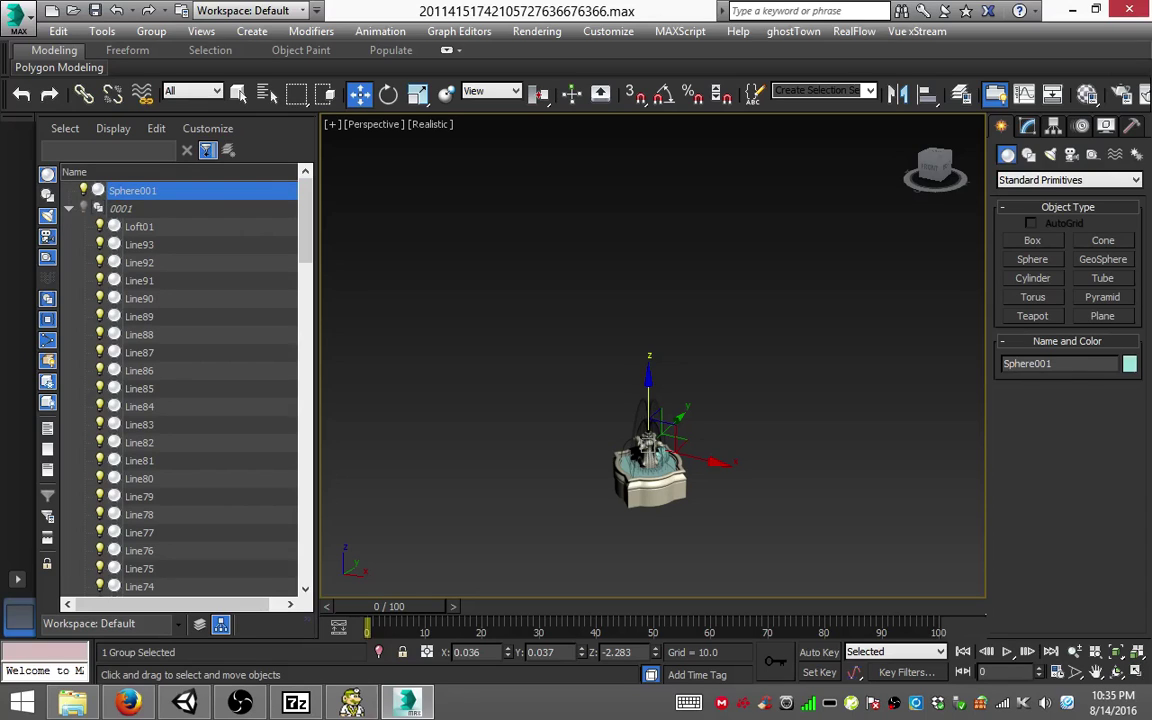
Step: Orbit to view the fountain from another angle and bring up the recent documents list
{"action": "left_click", "coordinate": [1116, 671]}
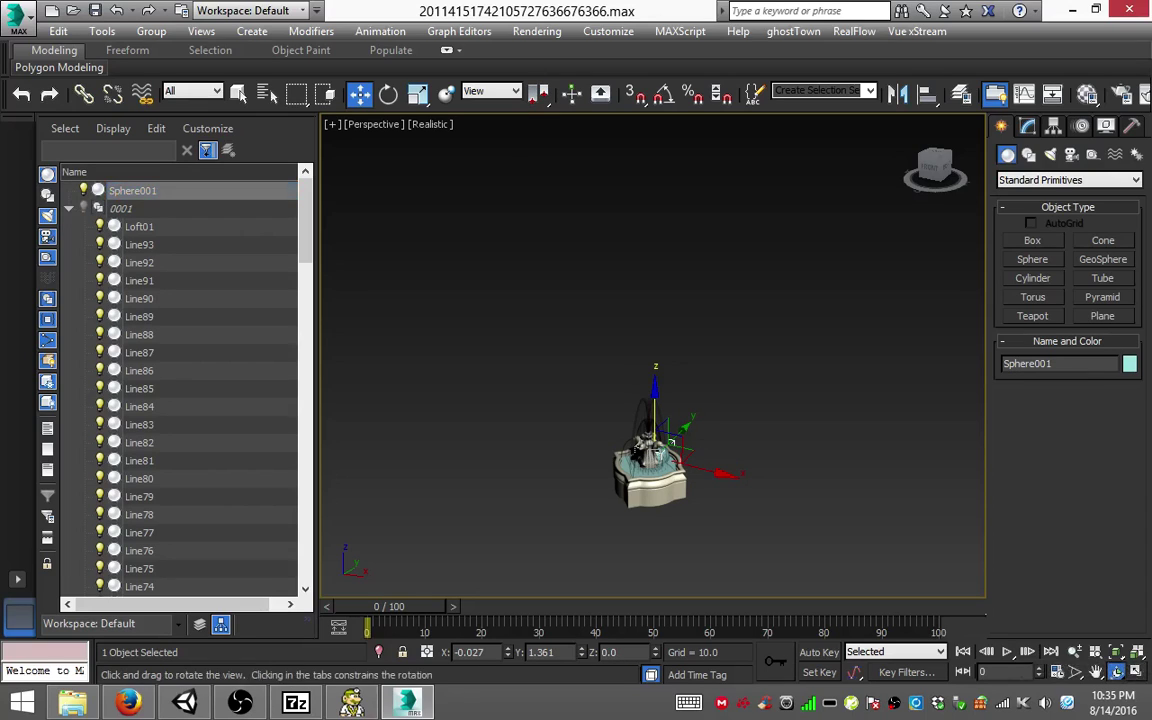
{"action": "mouse_move", "coordinate": [650, 300]}
{"action": "left_mouse_down"}
{"action": "mouse_move", "coordinate": [700, 290]}
{"action": "mouse_move", "coordinate": [696, 300]}
{"action": "left_mouse_up"}
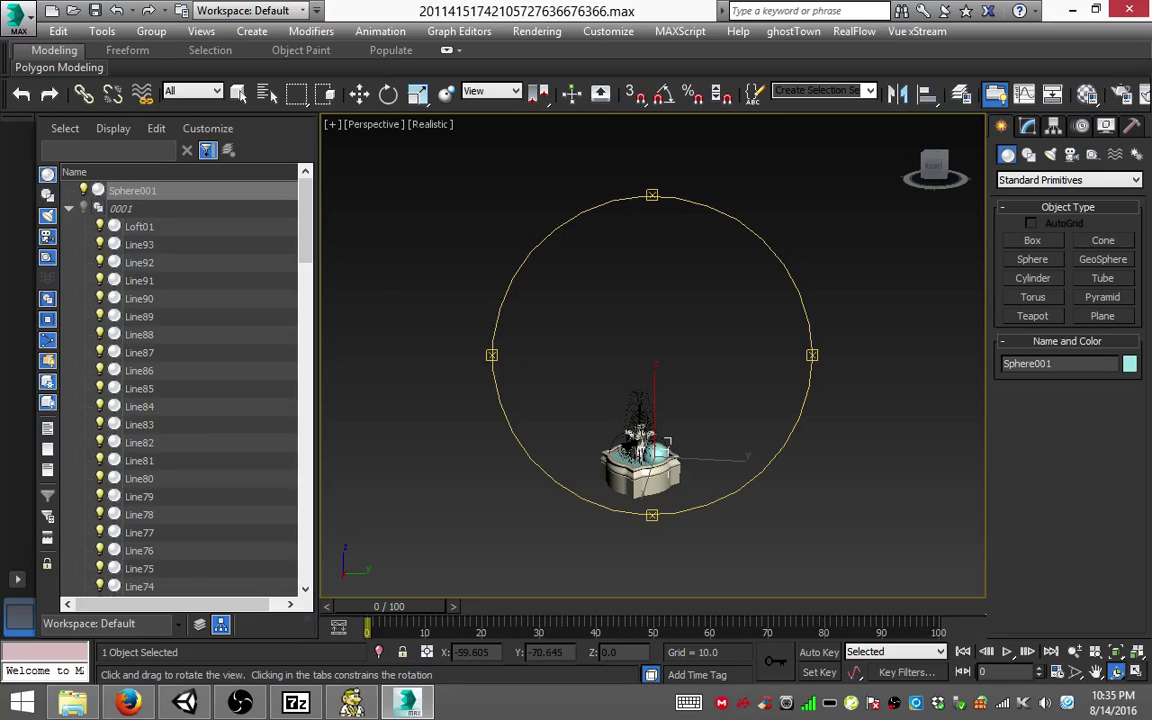
{"action": "left_click", "coordinate": [18, 17]}
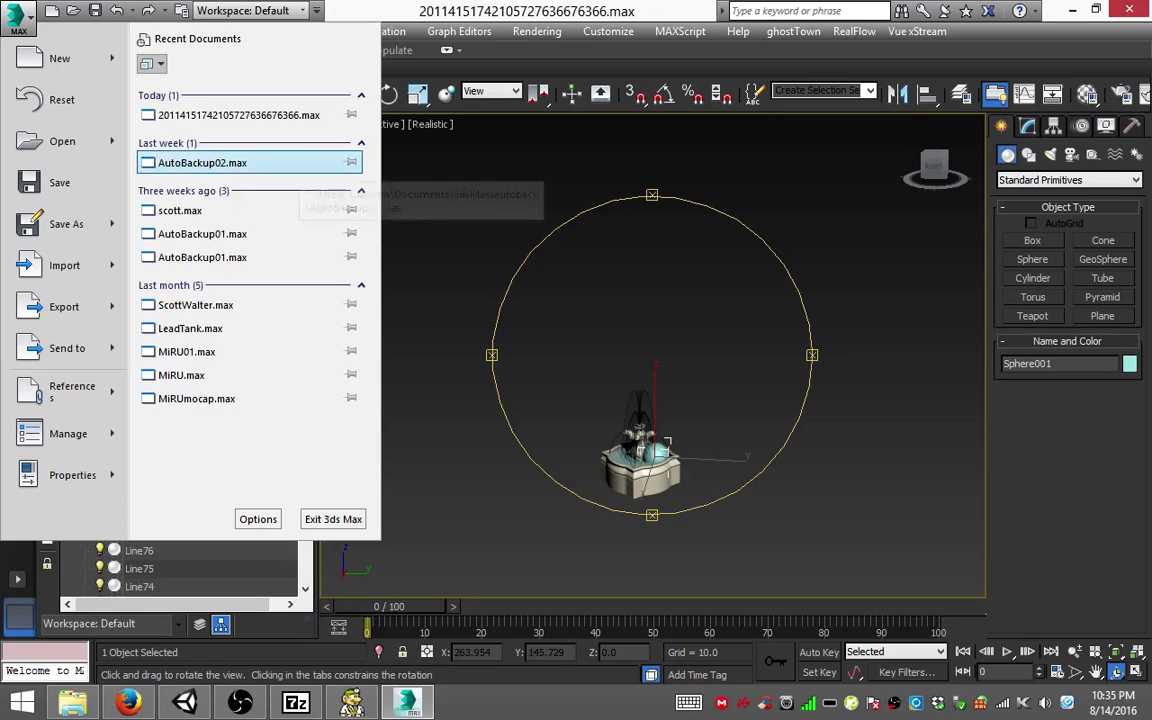
Step: Start opening AutoBackup02.max from recent documents, decline saving changes, then cancel out
{"action": "left_click", "coordinate": [225, 163]}
{"action": "key", "text": "n"}
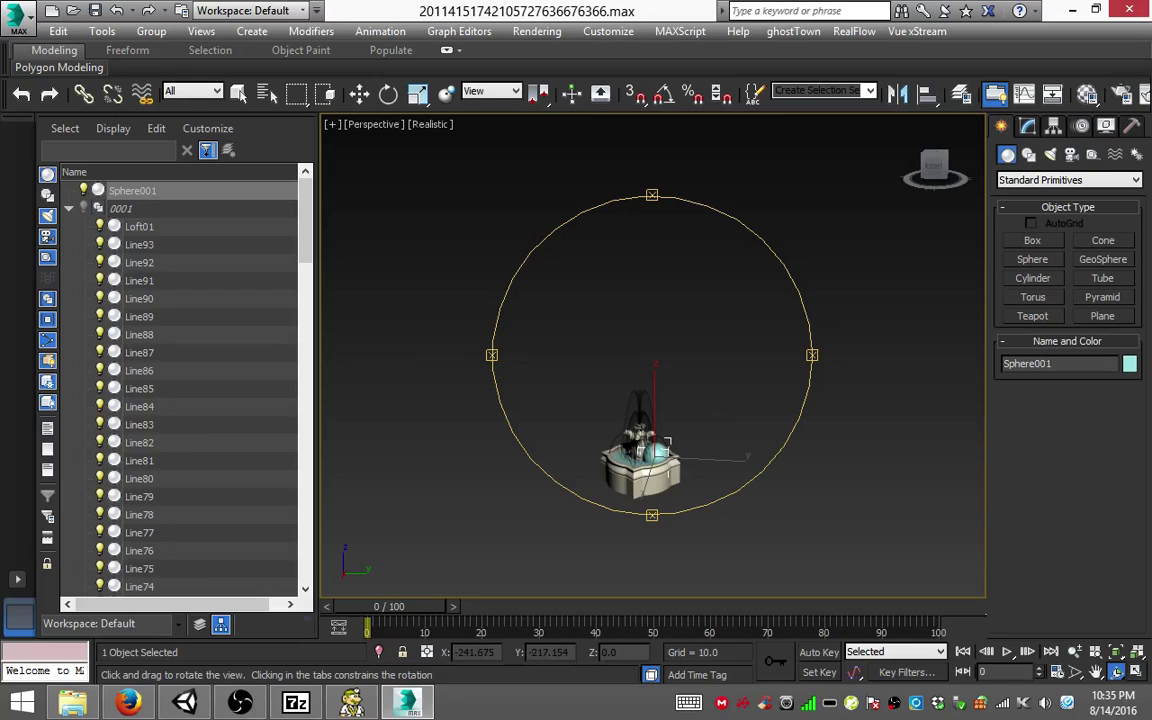
{"action": "key", "text": "alt+f"}
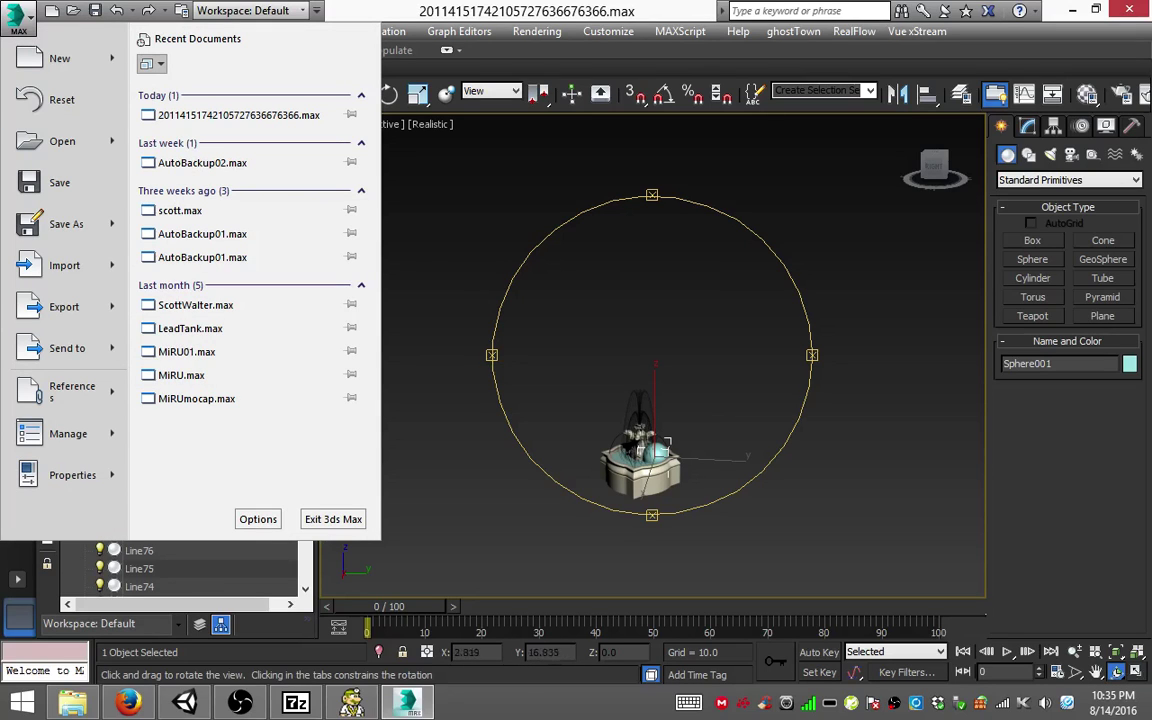
{"action": "key", "text": "Escape"}
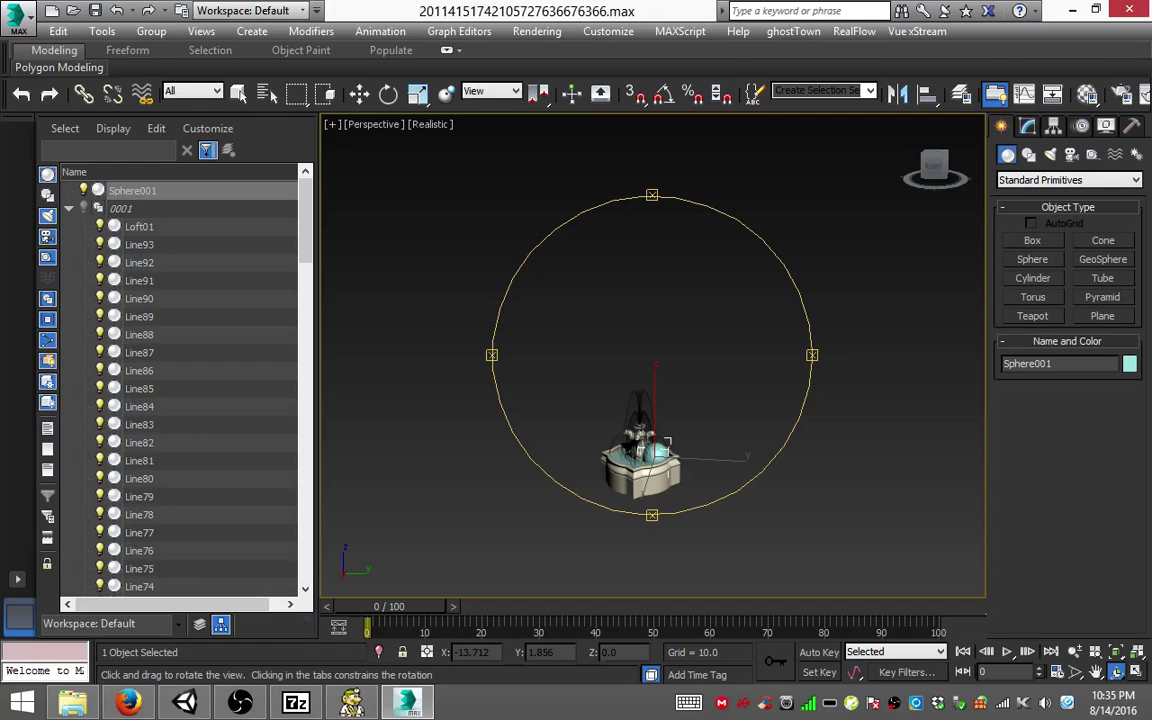
Step: Save the scene to the Desktop as fountain.max and reopen the recent documents list
{"action": "left_click", "coordinate": [18, 16]}
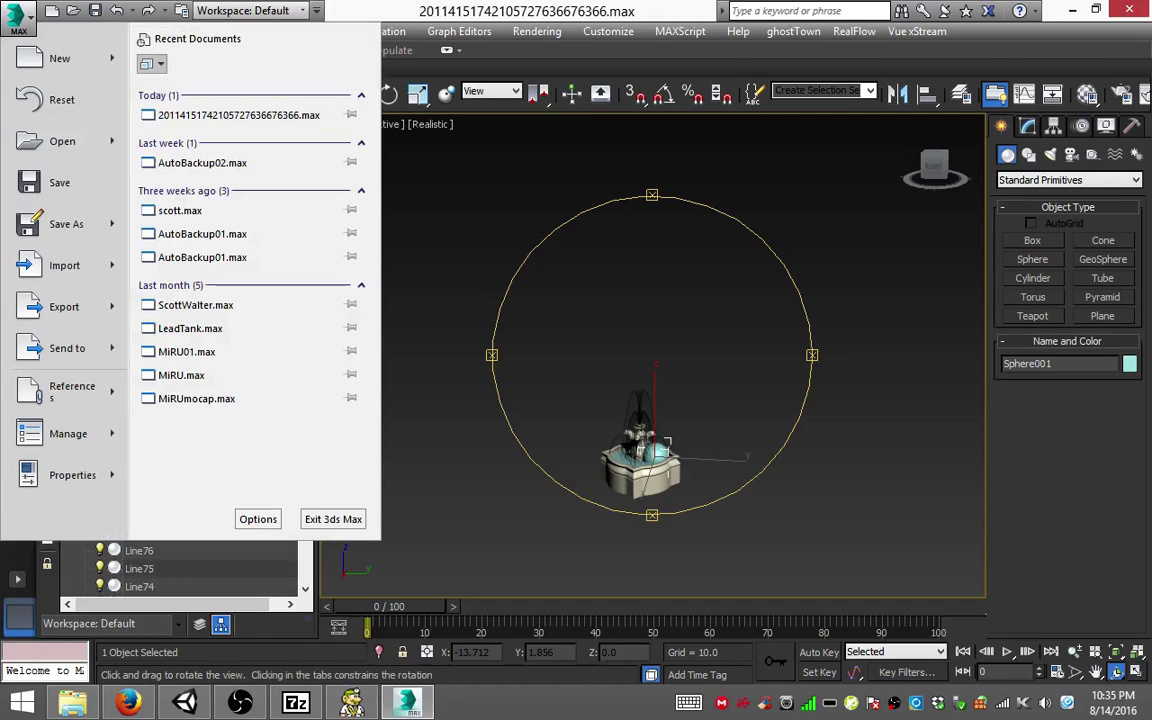
{"action": "left_click", "coordinate": [62, 224]}
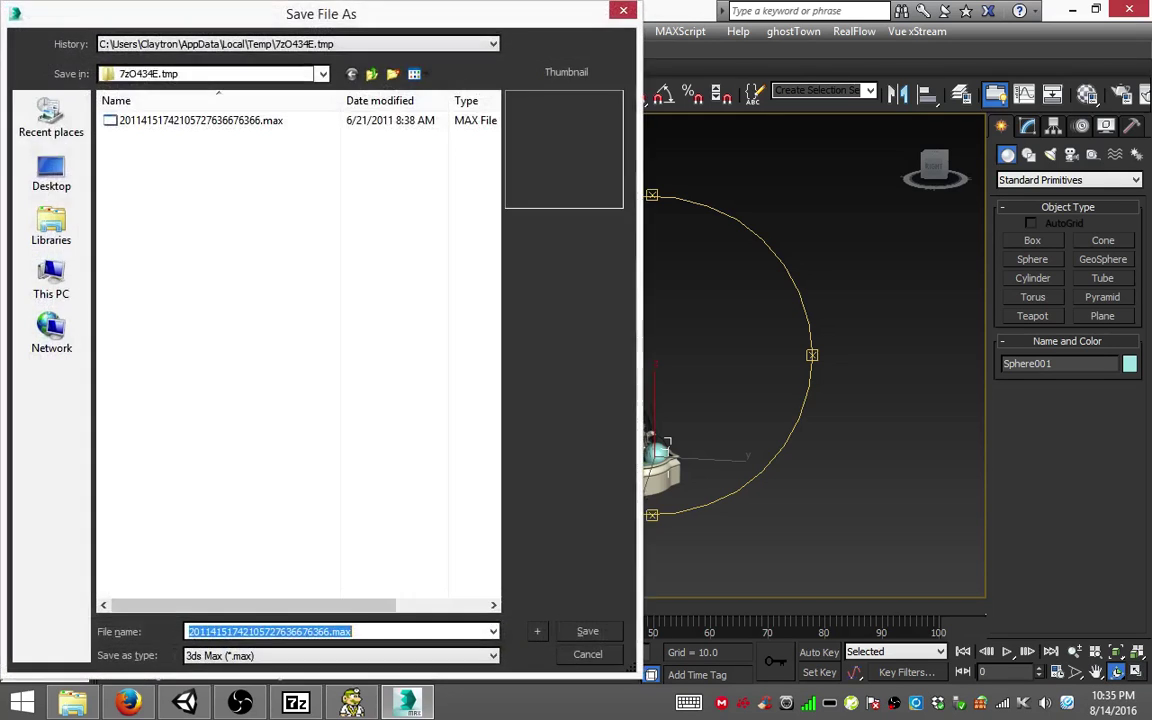
{"action": "left_click", "coordinate": [51, 175]}
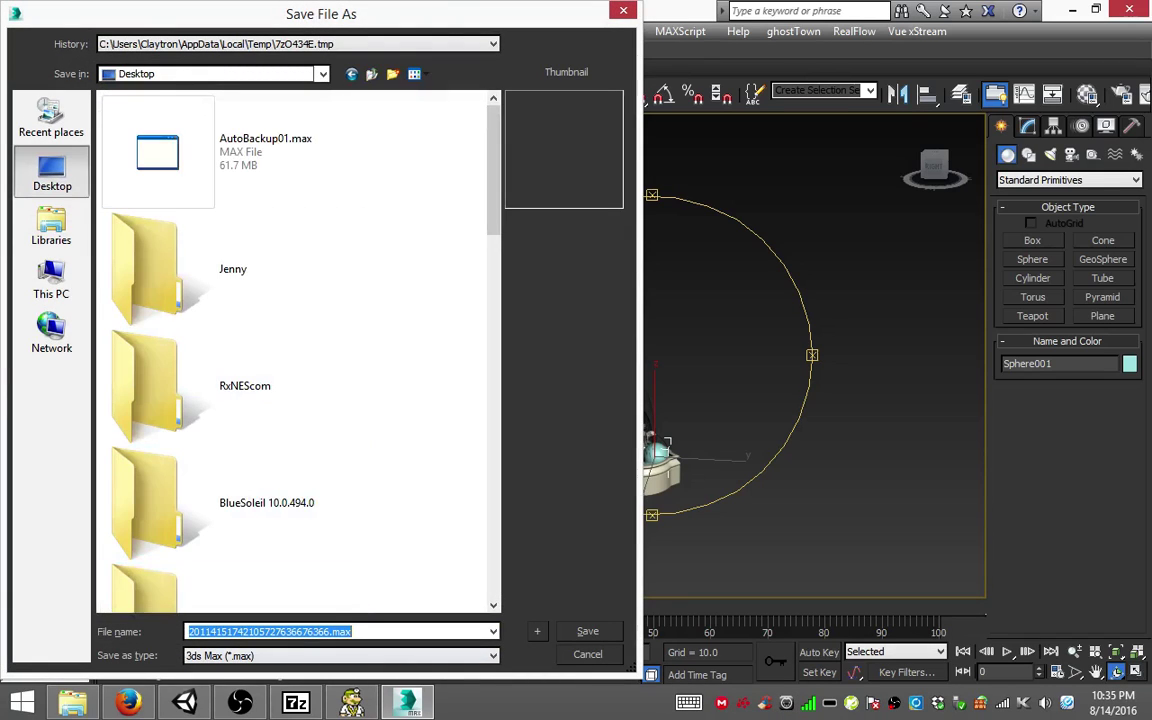
{"action": "type", "text": "fount"}
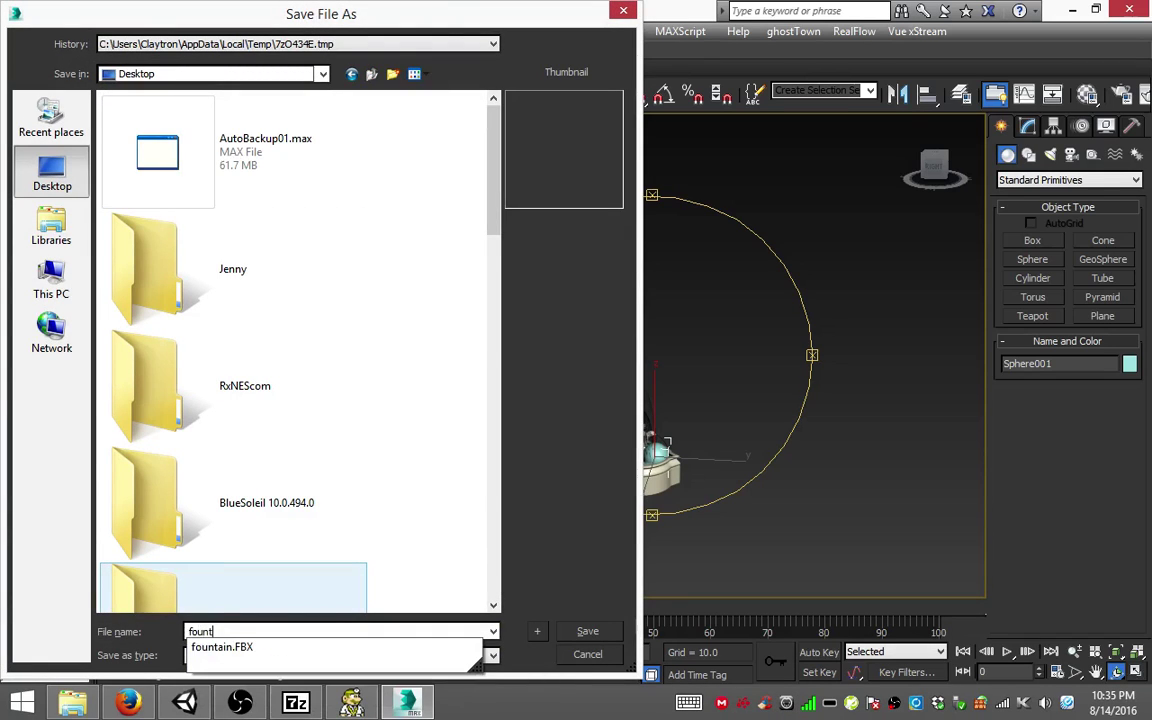
{"action": "type", "text": "ain"}
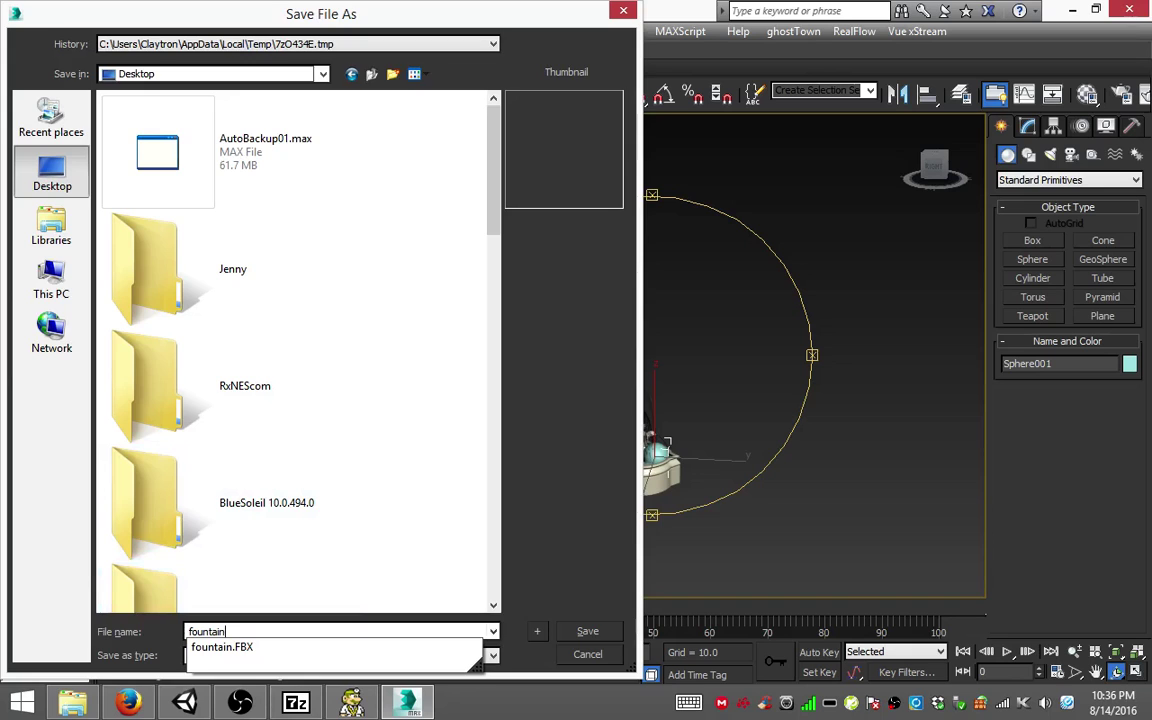
{"action": "key", "text": "Return"}
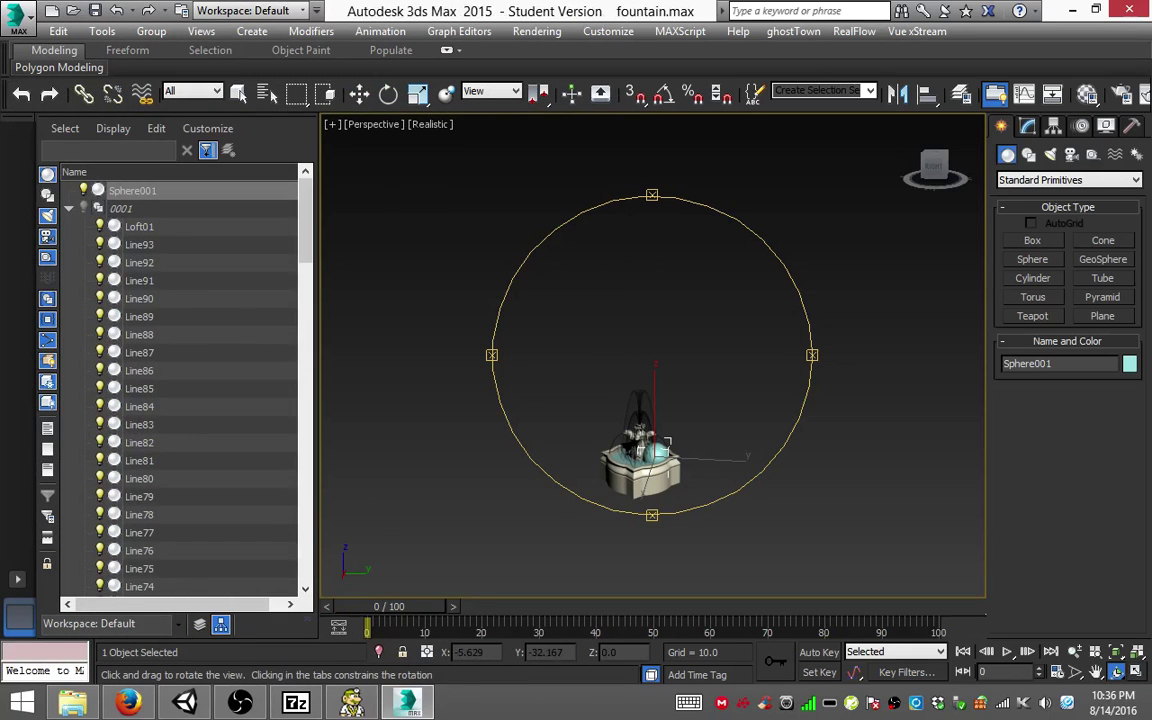
{"action": "left_click", "coordinate": [18, 18]}
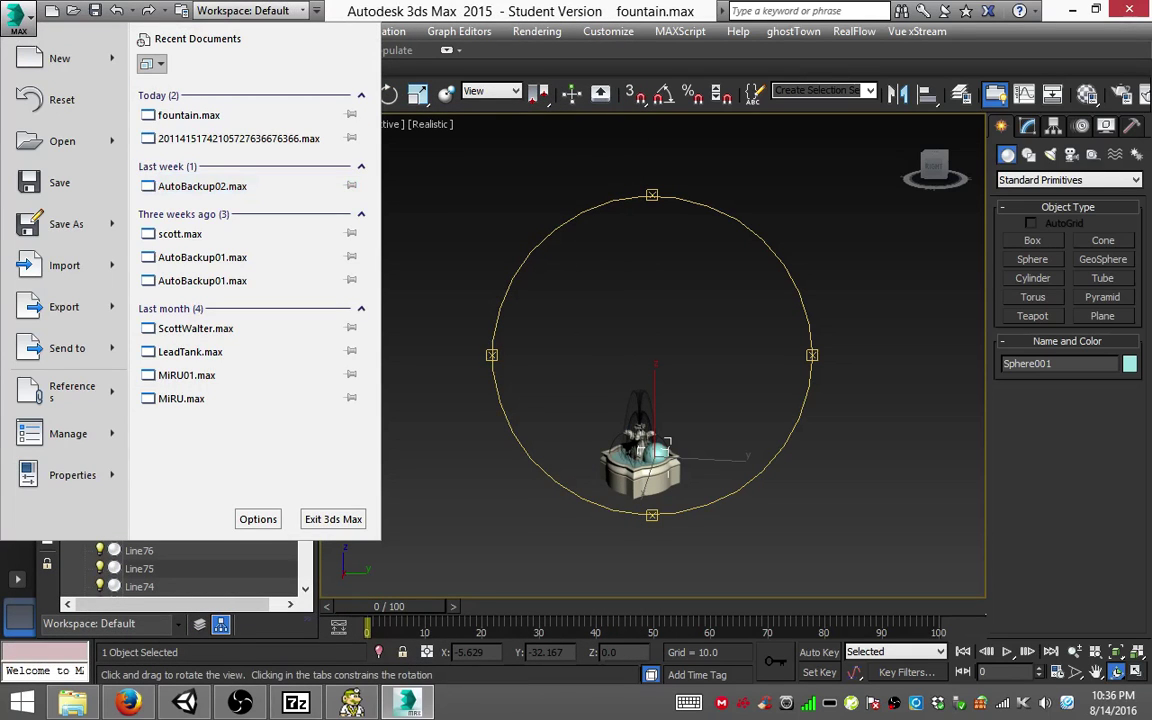
Step: Close the menu and reopen the Application menu in the AutoBackup02.max scene
{"action": "key", "text": "Escape"}
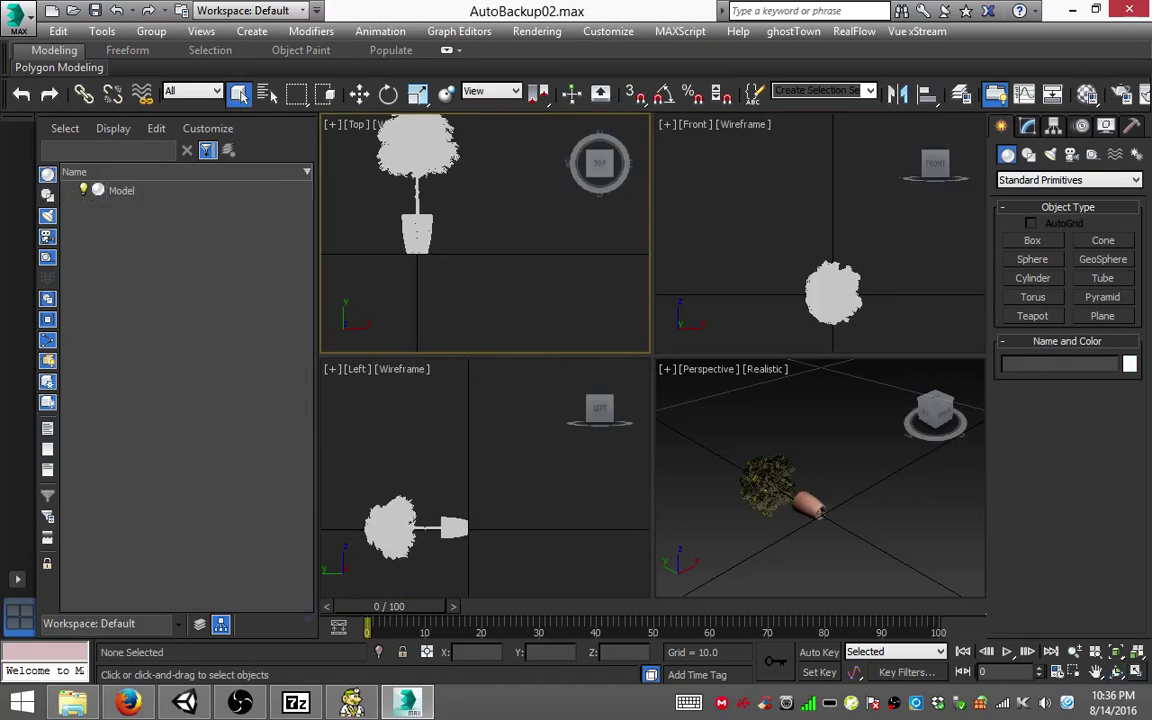
{"action": "left_click", "coordinate": [16, 18]}
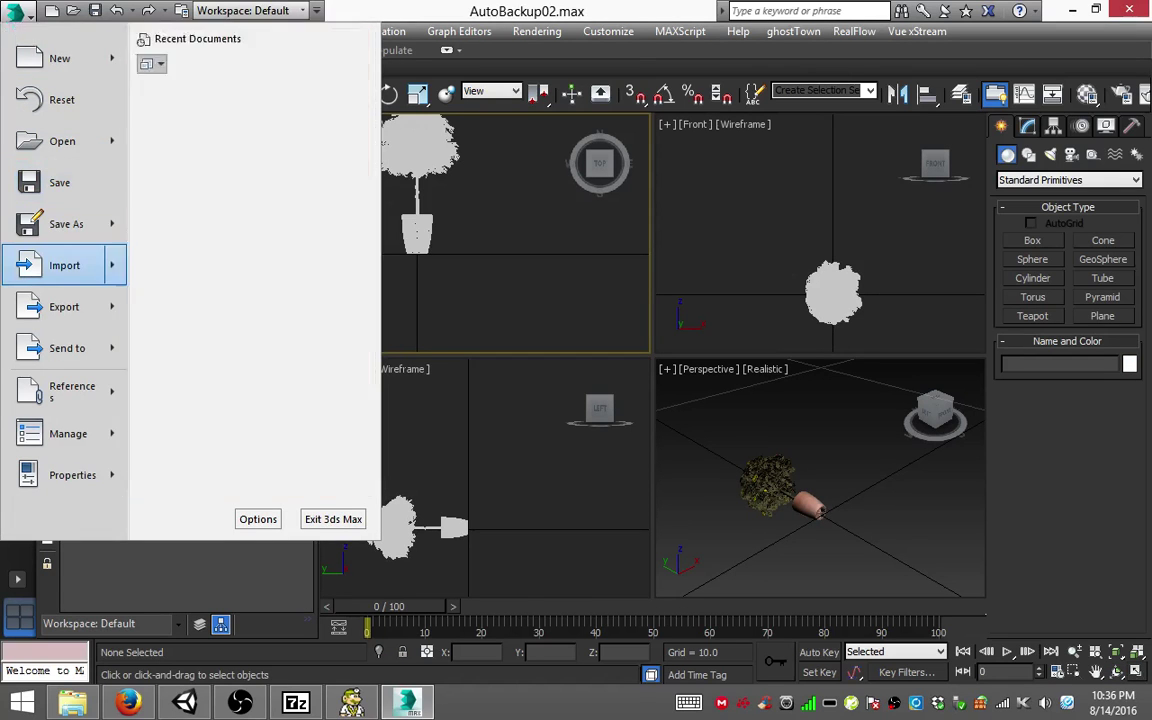
Step: Import fountain.FBX from the Desktop, accepting the default FBX import settings
{"action": "left_click", "coordinate": [64, 265]}
{"action": "left_click", "coordinate": [170, 120]}
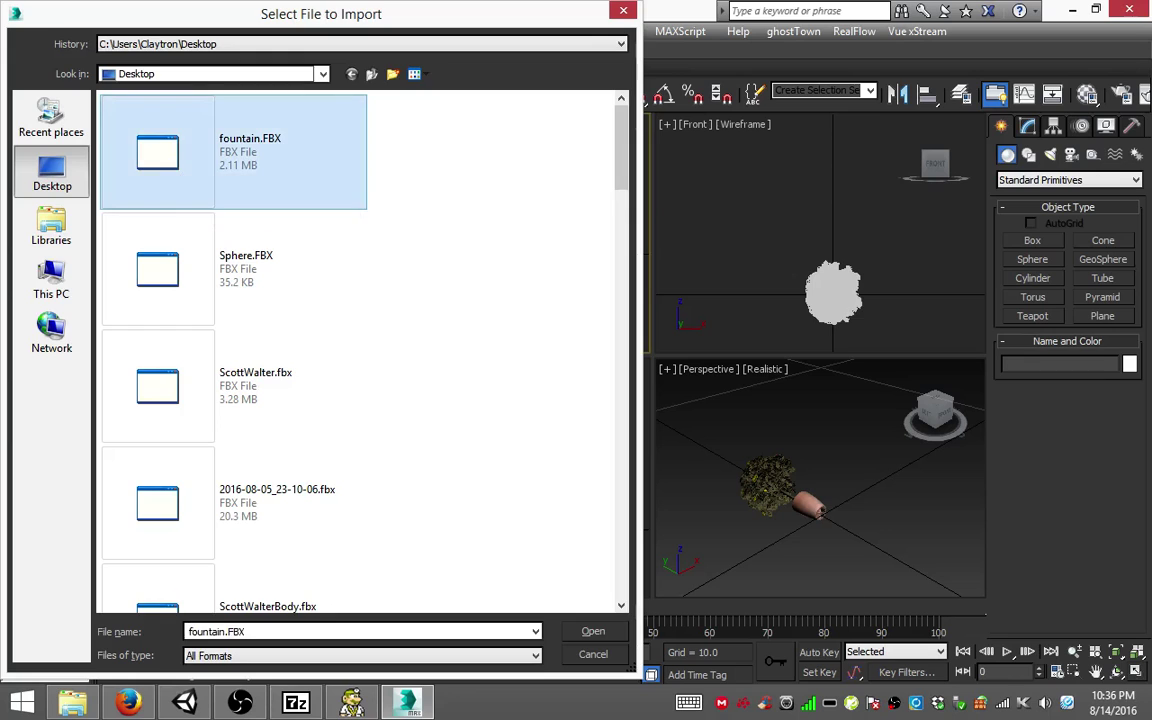
{"action": "key", "text": "Return"}
{"action": "scroll", "coordinate": [570, 320], "scroll_direction": "down", "scroll_amount": 5}
{"action": "scroll", "coordinate": [570, 320], "scroll_direction": "down", "scroll_amount": 5}
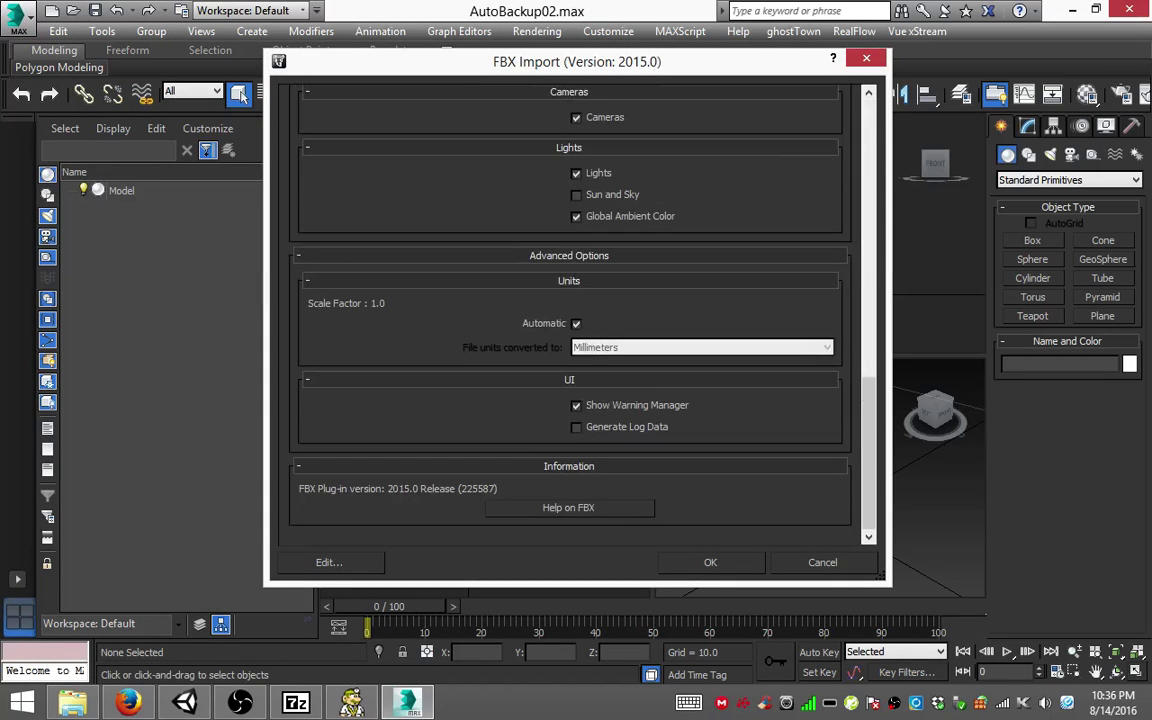
{"action": "key", "text": "Return"}
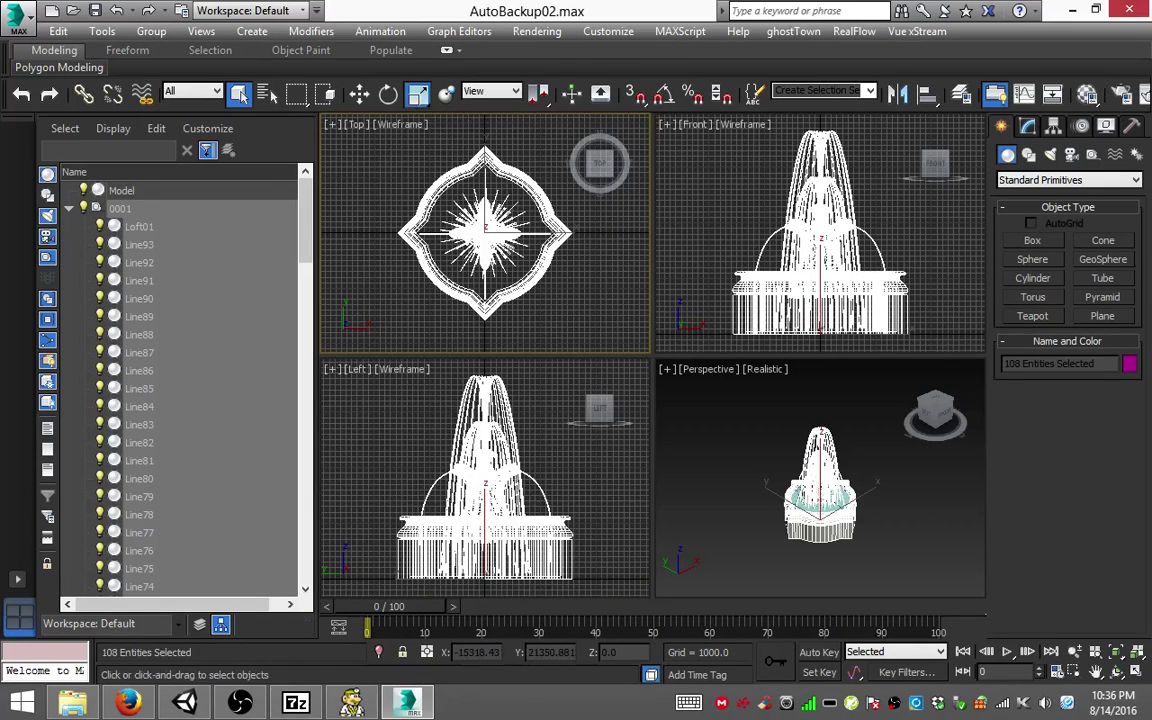
Step: Shrink the imported fountain to about 12% and type in its position as X 0, Z 0
{"action": "left_click", "coordinate": [418, 93]}
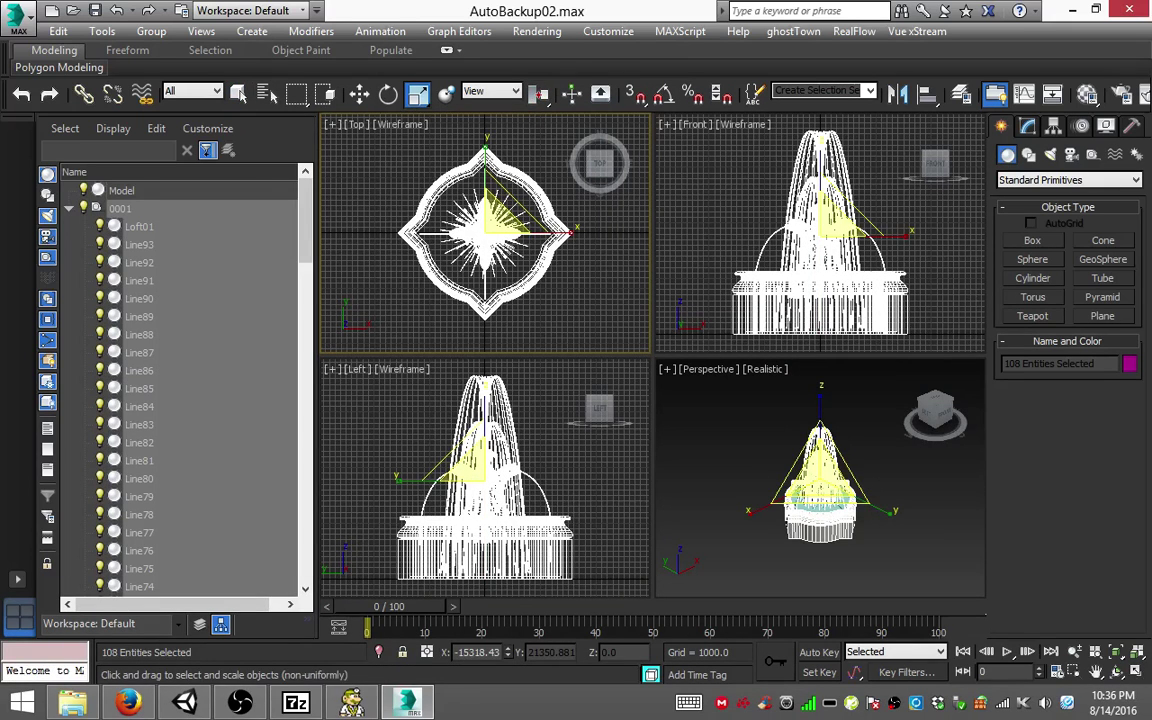
{"action": "left_click_drag", "start_coordinate": [500, 215], "coordinate": [500, 330]}
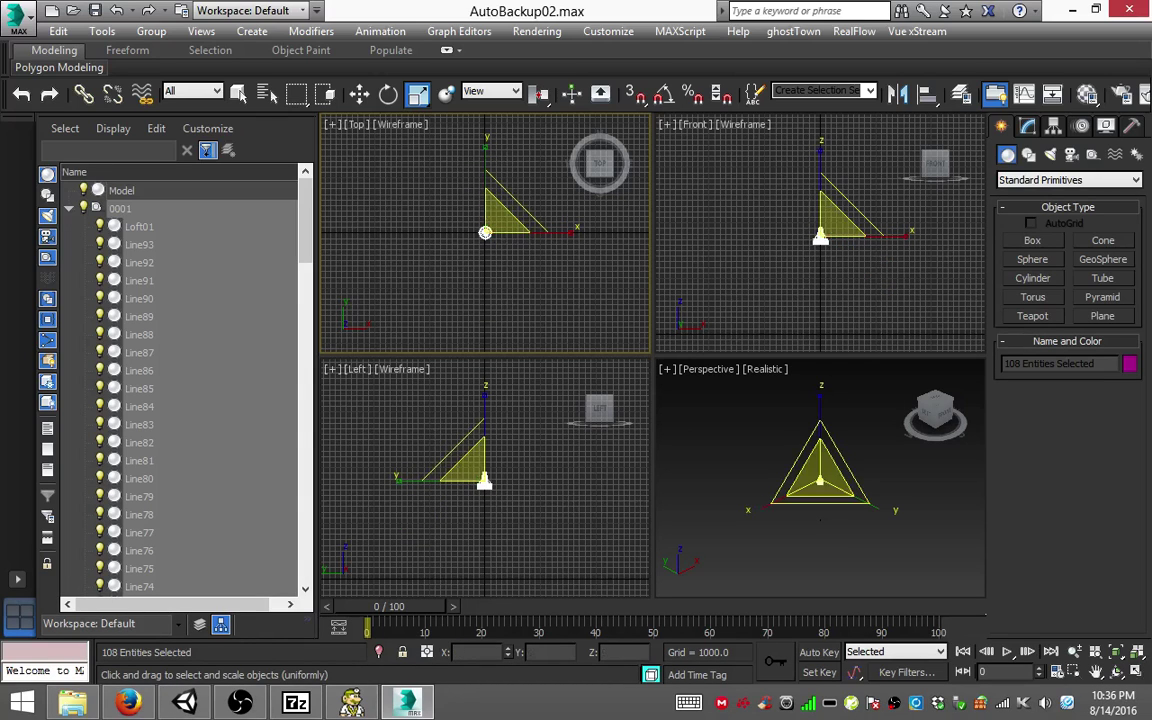
{"action": "key", "text": "w"}
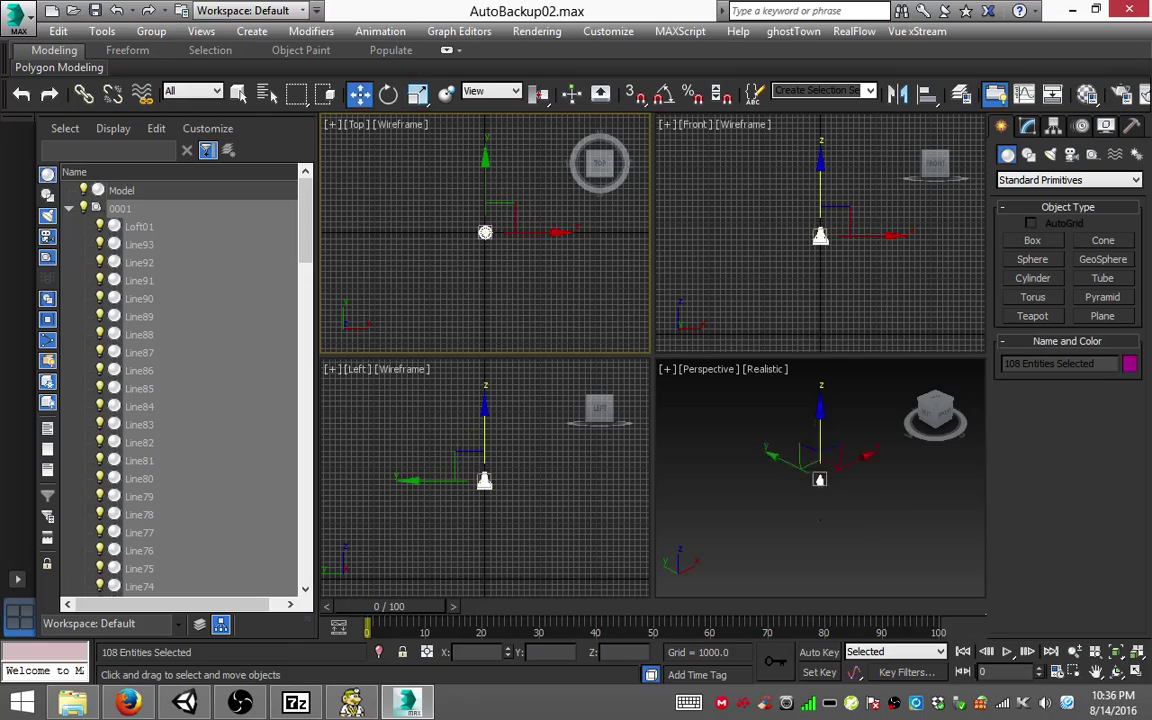
{"action": "key", "text": "F12"}
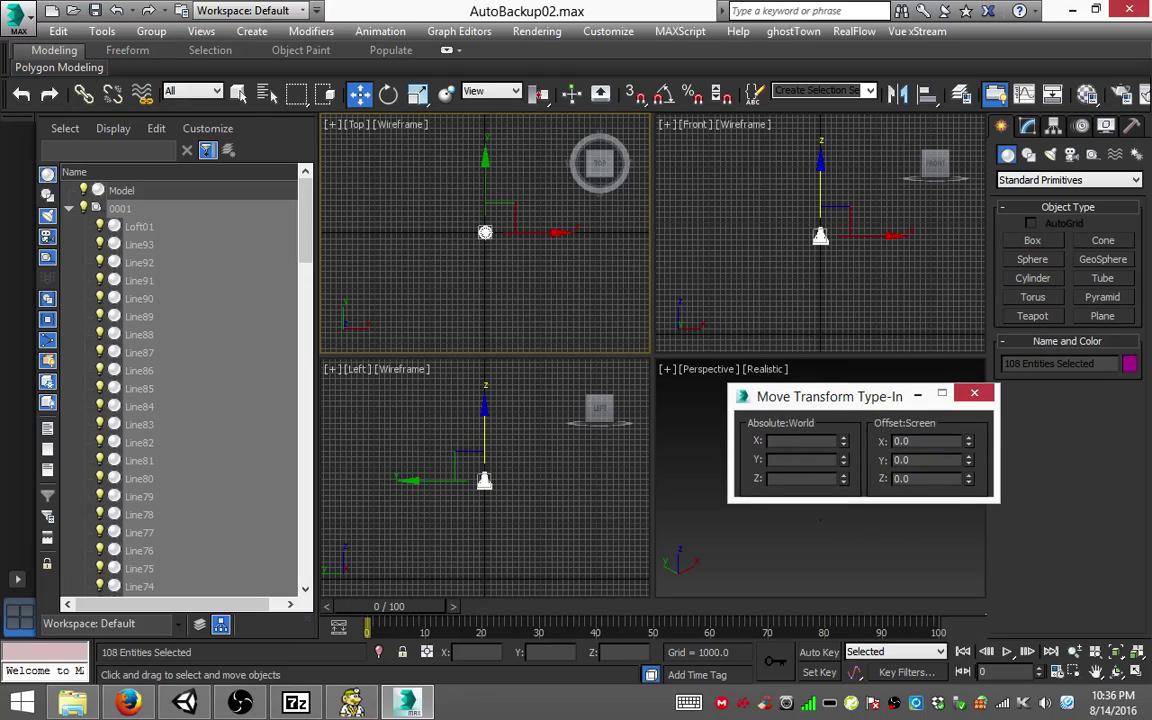
{"action": "type", "text": "0"}
{"action": "key", "text": "Tab"}
{"action": "type", "text": "00"}
{"action": "key", "text": "F12"}
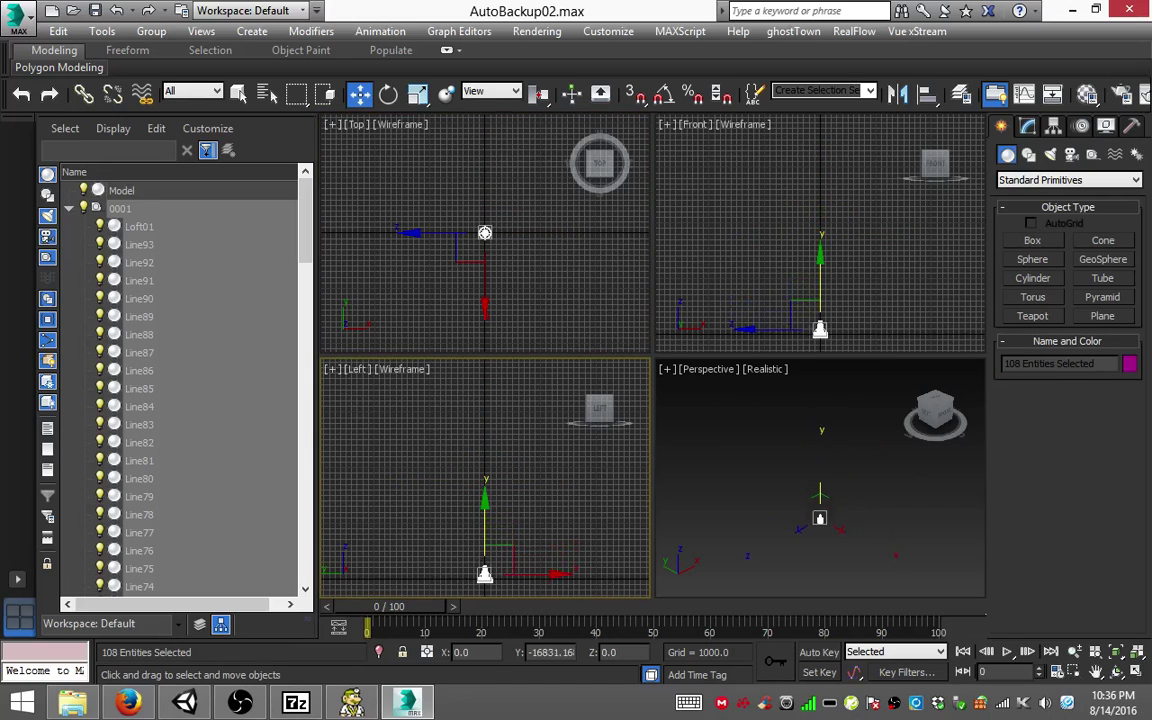
Step: Pan the Left view to recentre the fountain, then undo a stray move to the right
{"action": "left_click_drag", "start_coordinate": [437, 516], "coordinate": [437, 518]}
{"action": "middle_click_drag", "start_coordinate": [437, 518], "coordinate": [427, 424]}
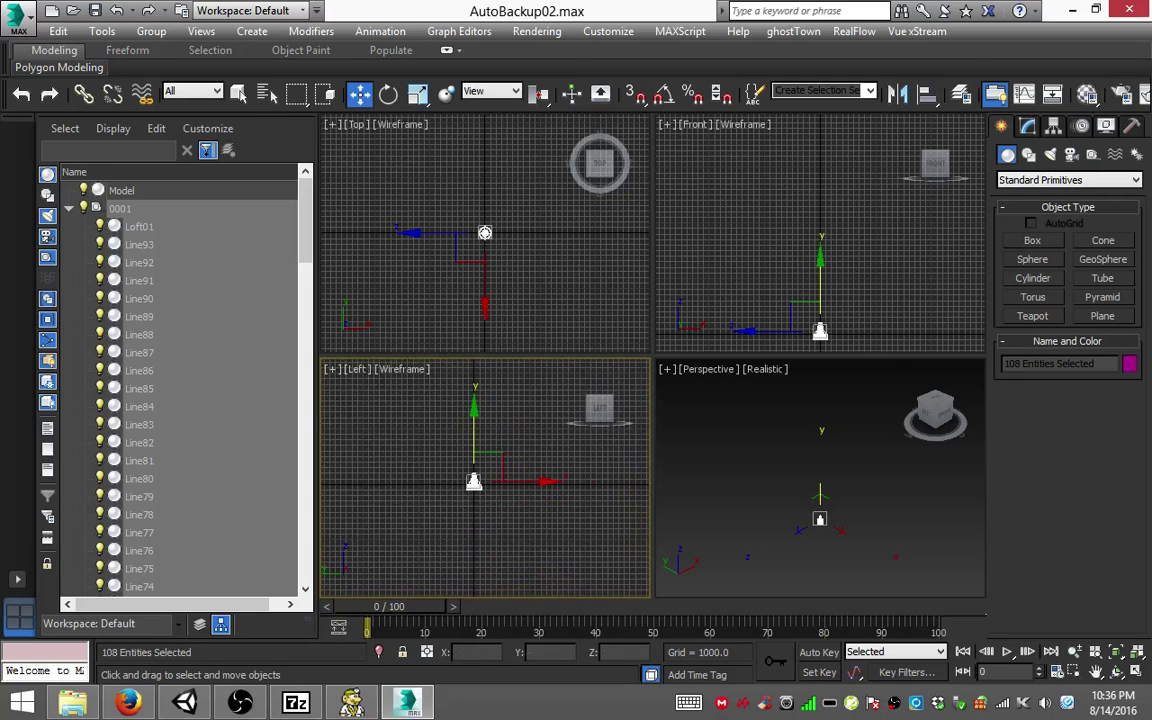
{"action": "scroll", "coordinate": [485, 478], "scroll_direction": "up", "scroll_amount": 5}
{"action": "scroll", "coordinate": [485, 478], "scroll_direction": "down", "scroll_amount": 1}
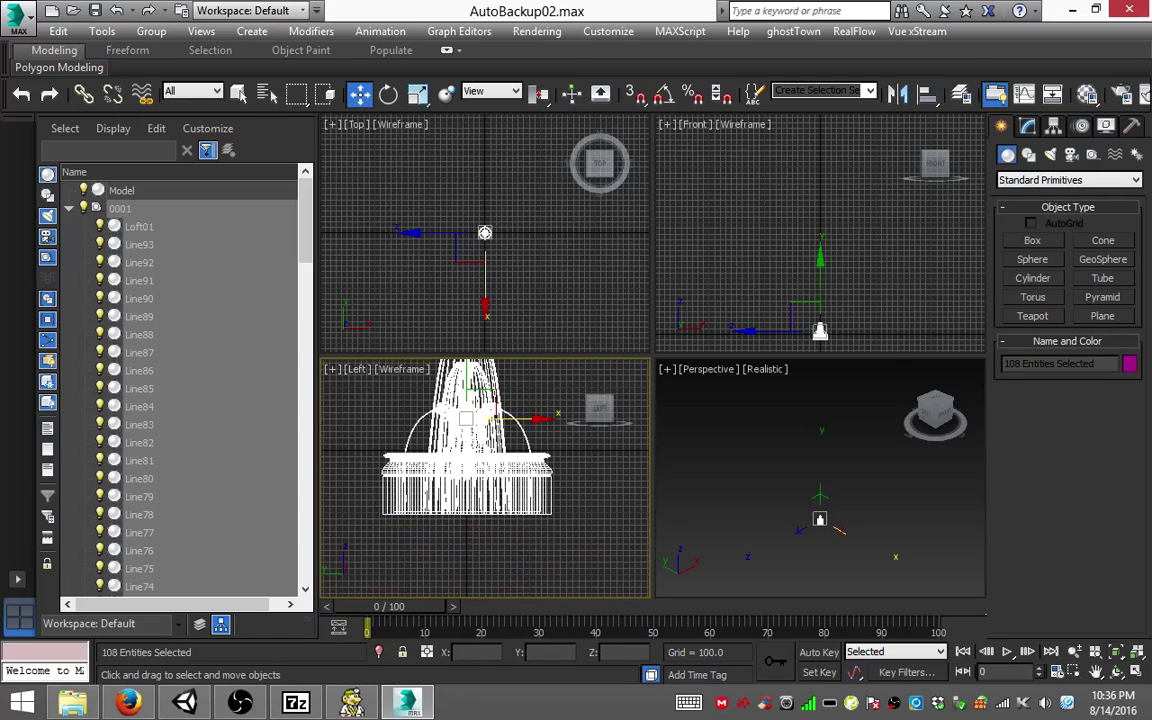
{"action": "left_click_drag", "start_coordinate": [465, 418], "coordinate": [625, 418]}
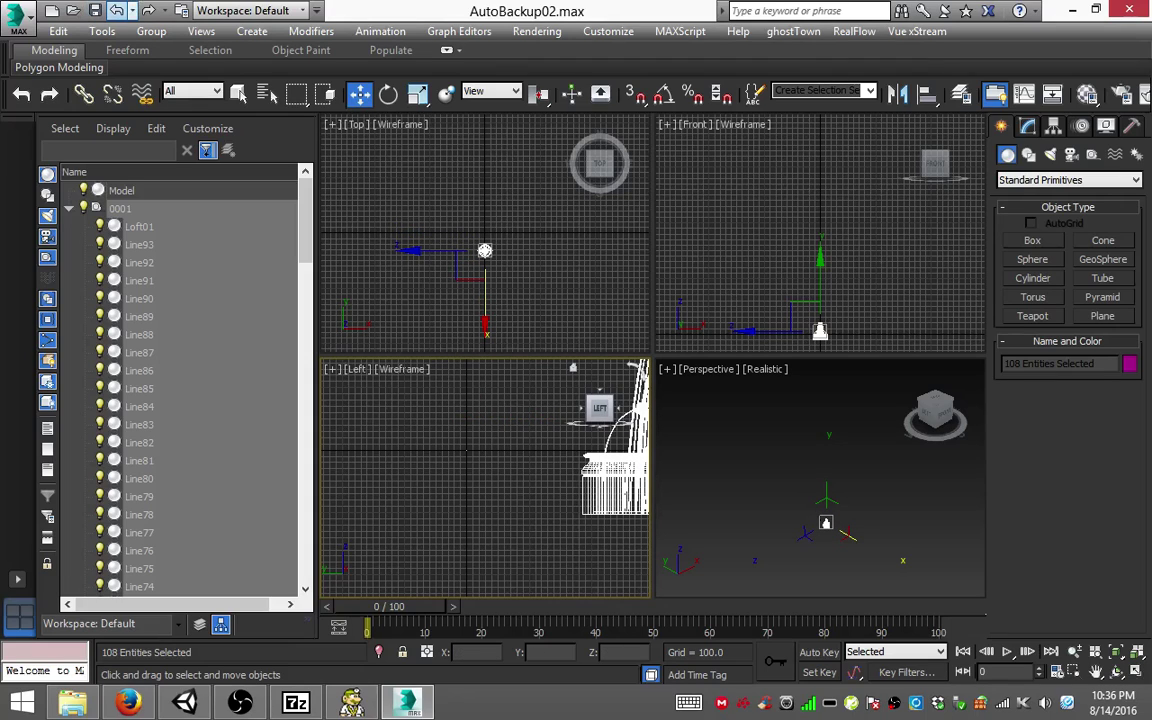
{"action": "left_click", "coordinate": [117, 10]}
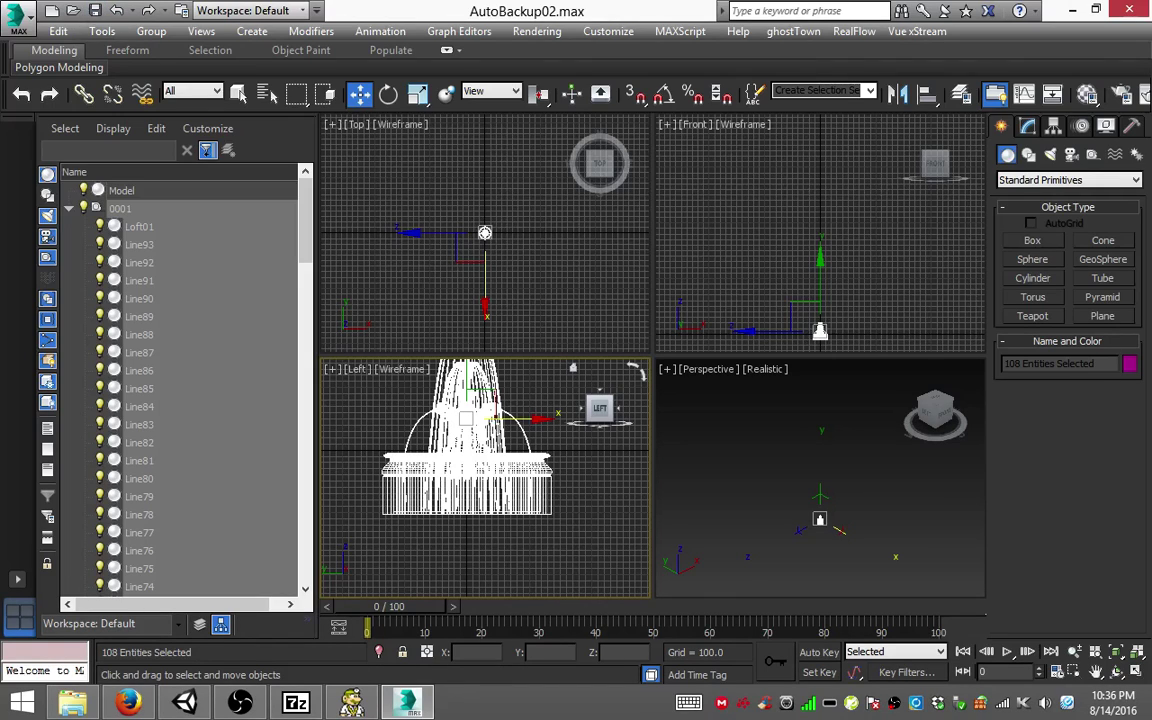
Step: Scale the fountain to about 9%, frame it in the Left view and raise it slightly
{"action": "left_click", "coordinate": [418, 93]}
{"action": "left_click_drag", "start_coordinate": [468, 420], "coordinate": [470, 540]}
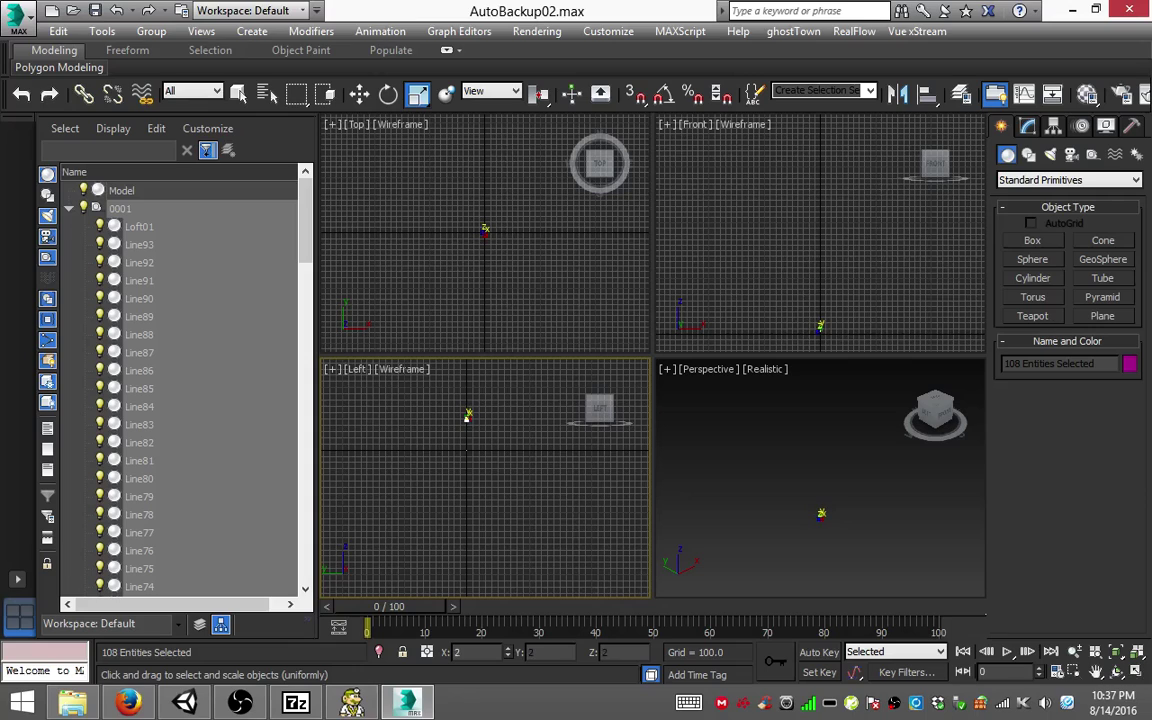
{"action": "left_click", "coordinate": [359, 93]}
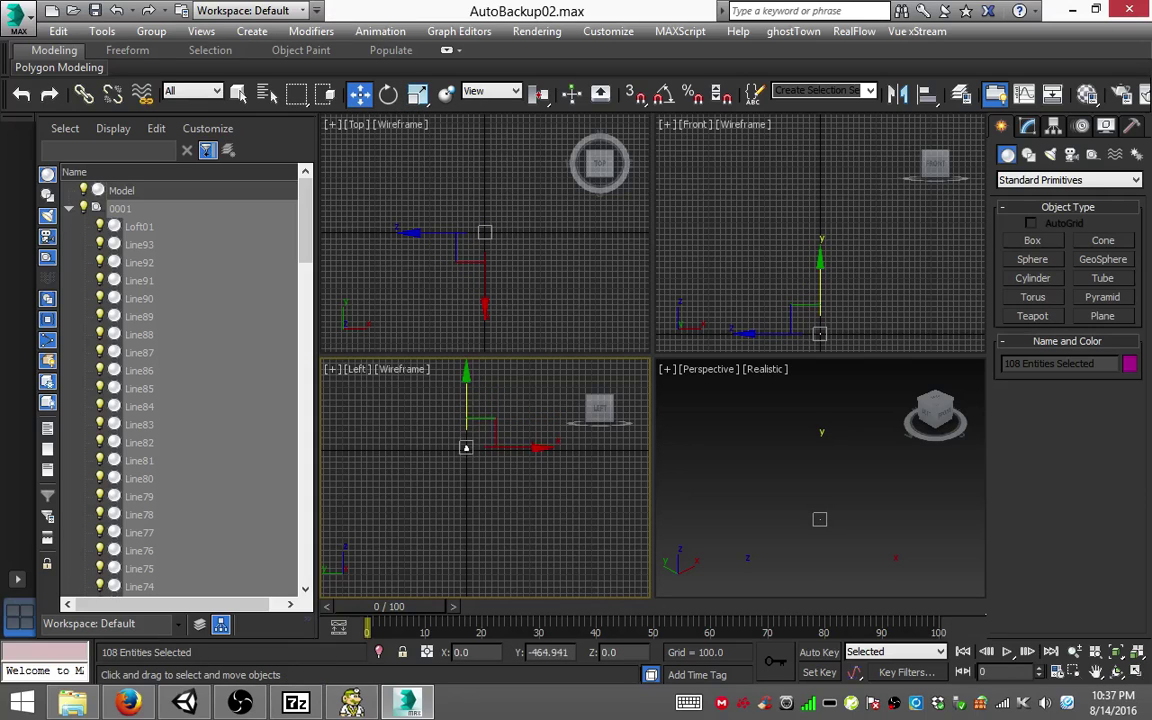
{"action": "left_click_drag", "start_coordinate": [465, 444], "coordinate": [468, 444]}
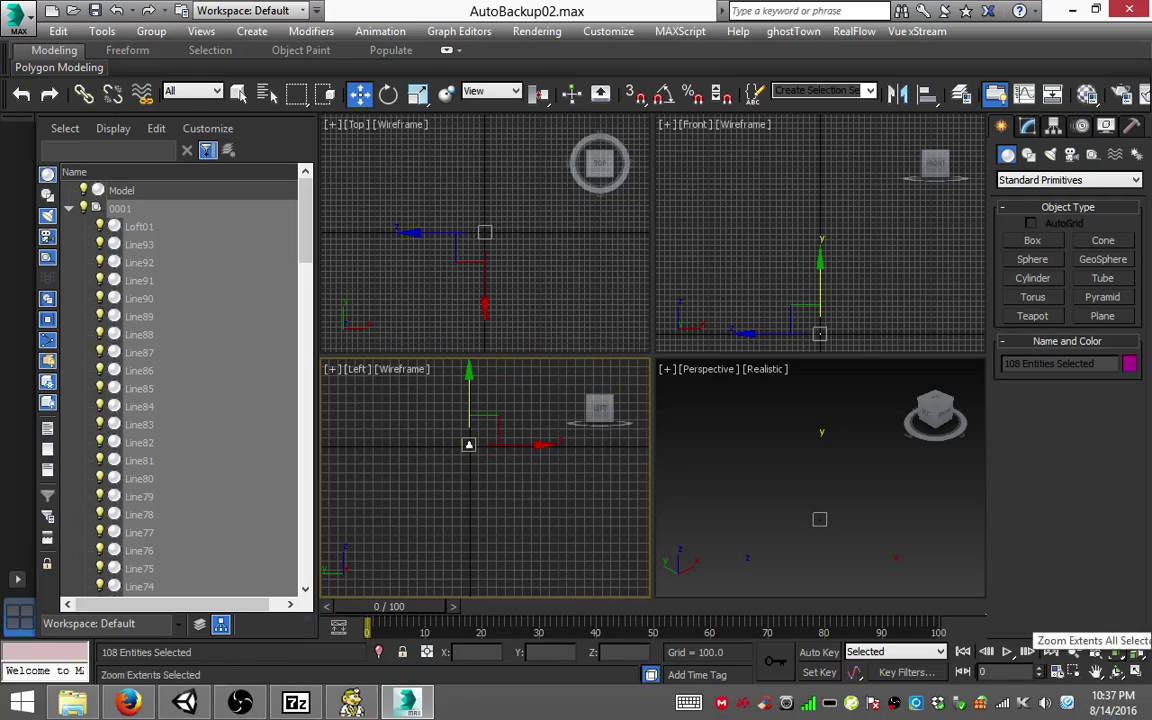
{"action": "left_click", "coordinate": [1137, 651]}
{"action": "scroll", "coordinate": [487, 440], "scroll_direction": "down", "scroll_amount": 2}
{"action": "middle_click_drag", "start_coordinate": [487, 440], "coordinate": [475, 452]}
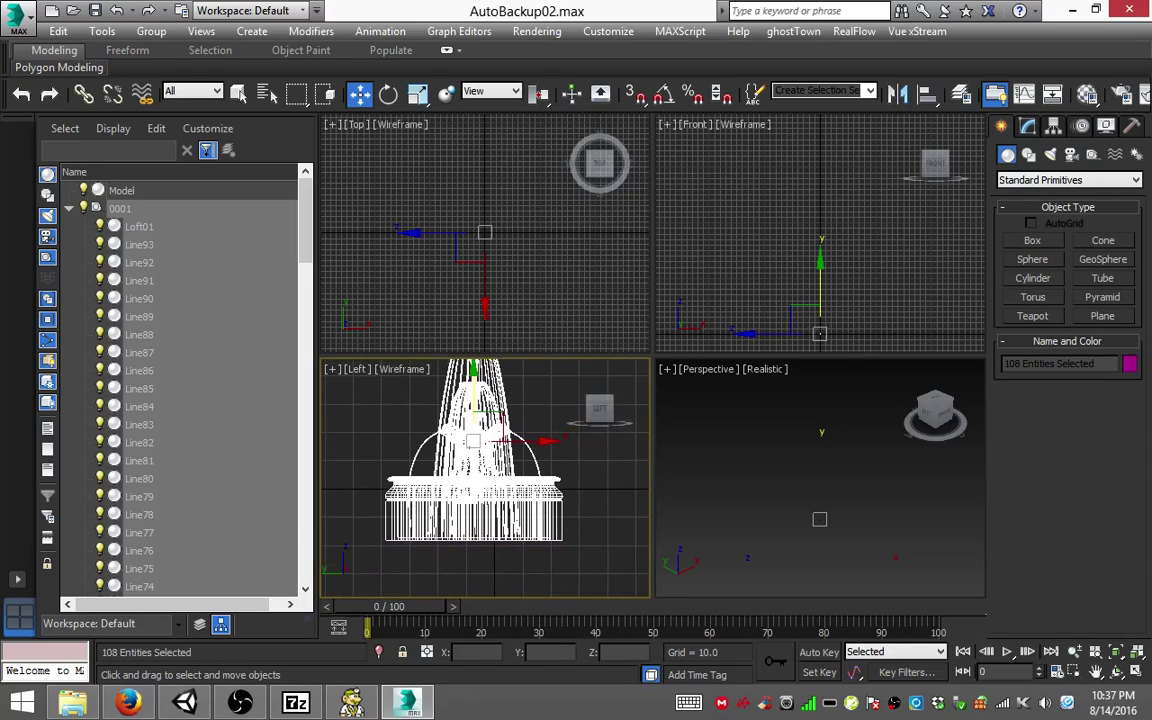
{"action": "mouse_move", "coordinate": [473, 441]}
{"action": "left_mouse_down"}
{"action": "mouse_move", "coordinate": [473, 398]}
{"action": "mouse_move", "coordinate": [473, 490]}
{"action": "mouse_move", "coordinate": [489, 488]}
{"action": "left_mouse_up"}
{"action": "key", "text": "r"}
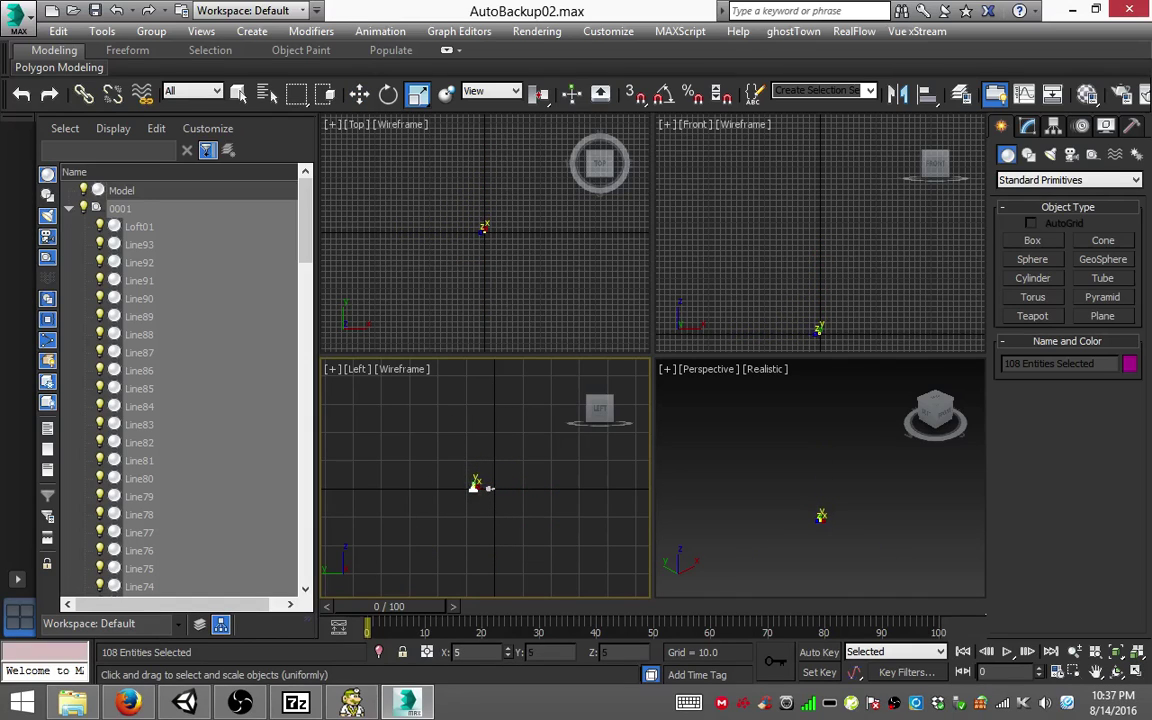
Step: Undo the 5% shrink and move the full-size fountain right and down
{"action": "left_click_drag", "start_coordinate": [489, 488], "coordinate": [489, 488]}
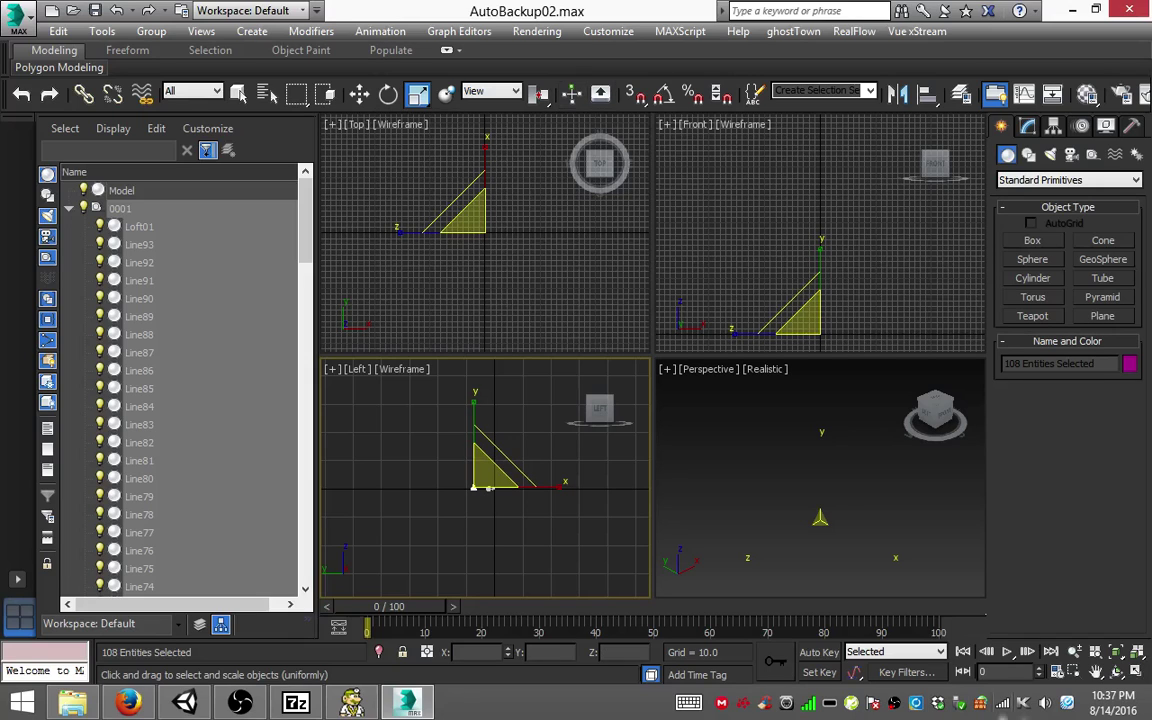
{"action": "key", "text": "ctrl+z"}
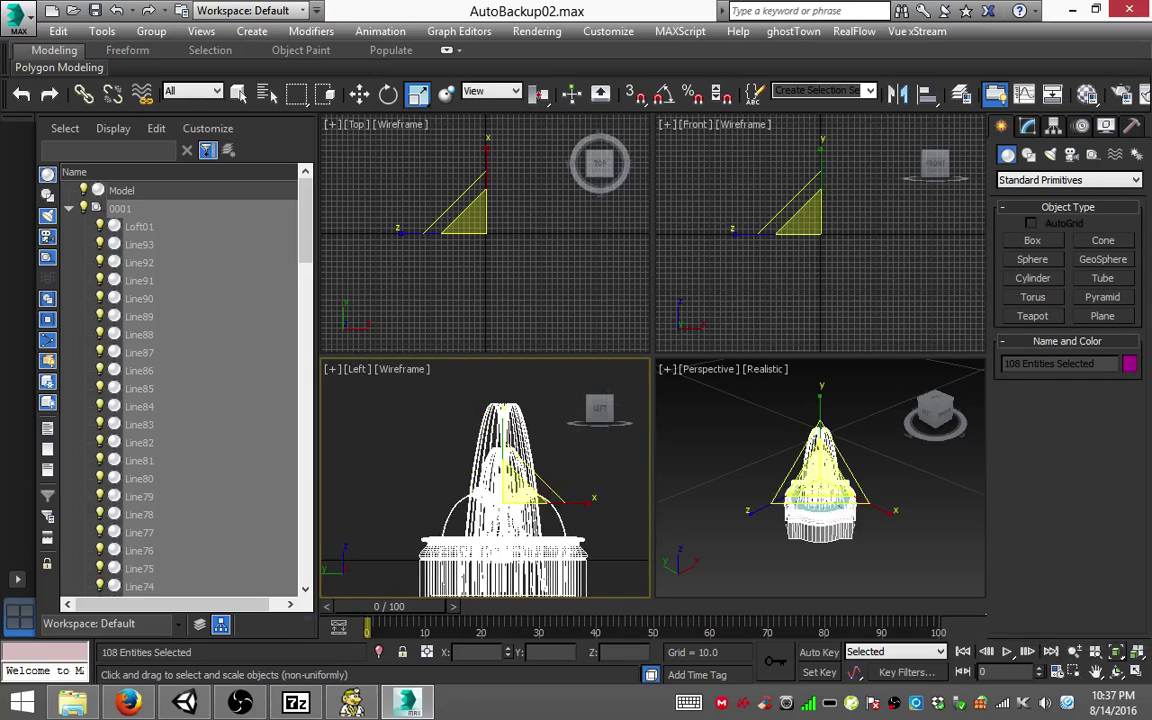
{"action": "key", "text": "w"}
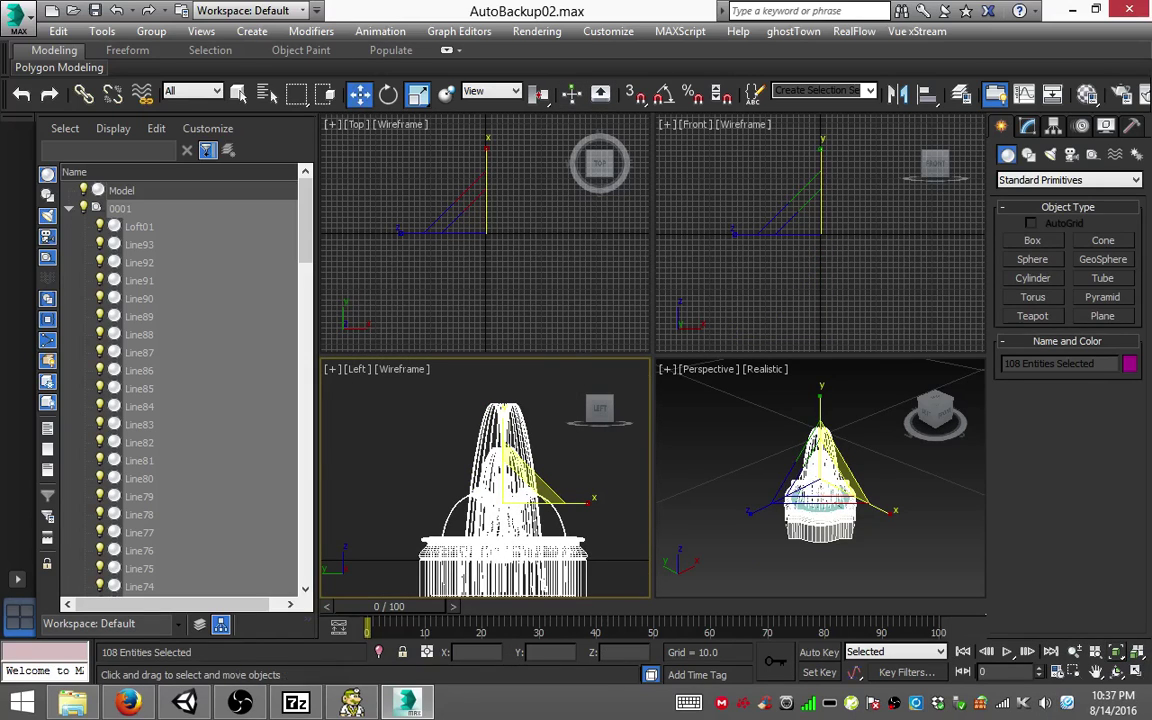
{"action": "scroll", "coordinate": [465, 425], "scroll_direction": "down", "scroll_amount": 3}
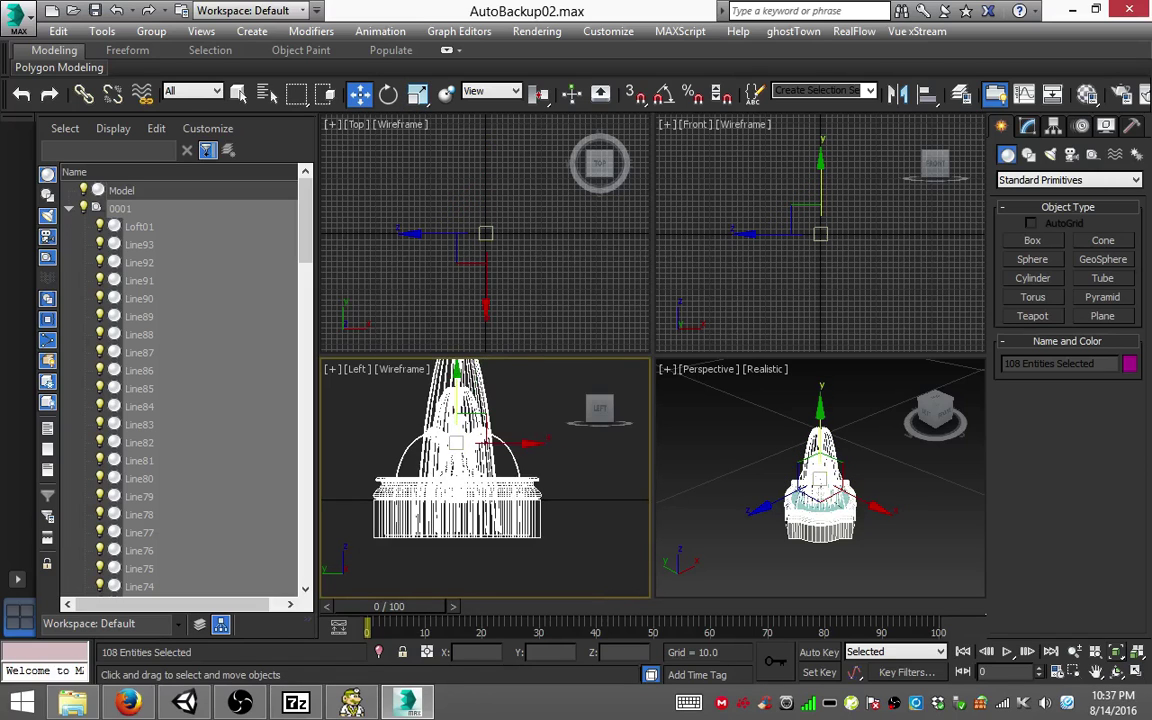
{"action": "left_click_drag", "start_coordinate": [470, 425], "coordinate": [514, 453]}
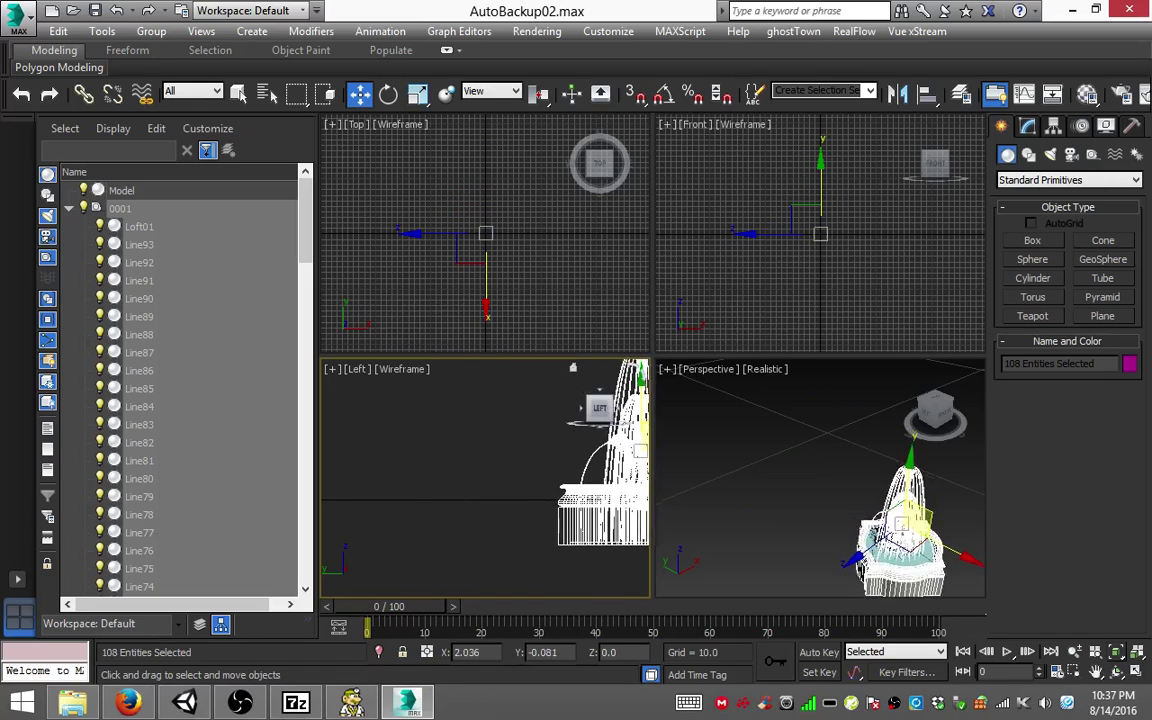
Step: Clear the selection and select the 0001 group helper in the Scene Explorer
{"action": "scroll", "coordinate": [510, 460], "scroll_direction": "down", "scroll_amount": 3}
{"action": "scroll", "coordinate": [510, 460], "scroll_direction": "down", "scroll_amount": 1}
{"action": "scroll", "coordinate": [620, 463], "scroll_direction": "up", "scroll_amount": 1}
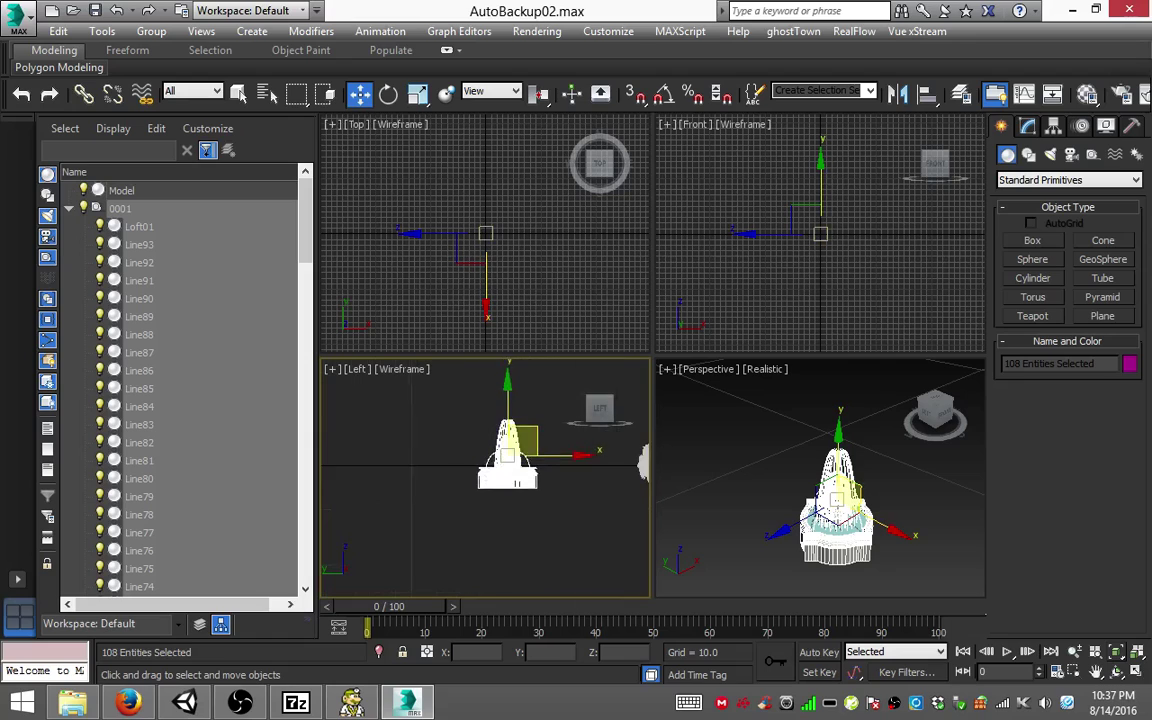
{"action": "scroll", "coordinate": [620, 463], "scroll_direction": "up", "scroll_amount": 2}
{"action": "scroll", "coordinate": [428, 465], "scroll_direction": "up", "scroll_amount": 2}
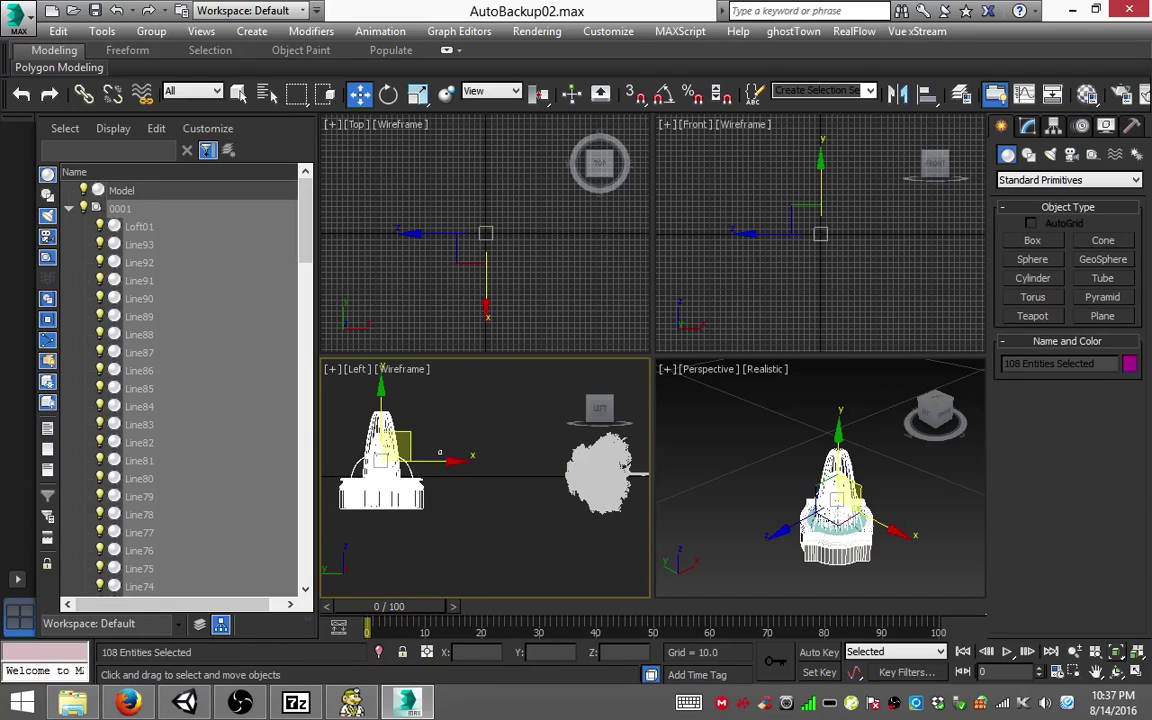
{"action": "key", "text": "ctrl+d"}
{"action": "left_click", "coordinate": [120, 208]}
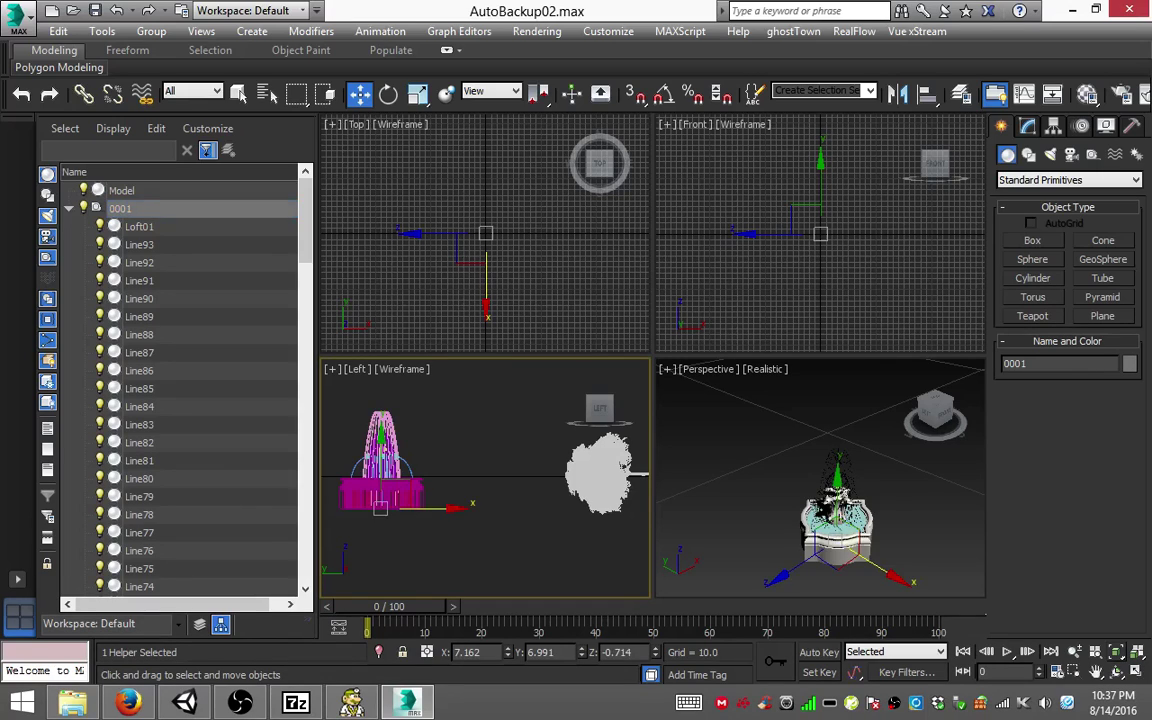
Step: Rotate group 0001 about 90 degrees, then move it right along X and slightly up along Y
{"action": "mouse_move", "coordinate": [380, 470]}
{"action": "left_mouse_down"}
{"action": "mouse_move", "coordinate": [400, 490]}
{"action": "mouse_move", "coordinate": [390, 493]}
{"action": "left_mouse_up"}
{"action": "key", "text": "e"}
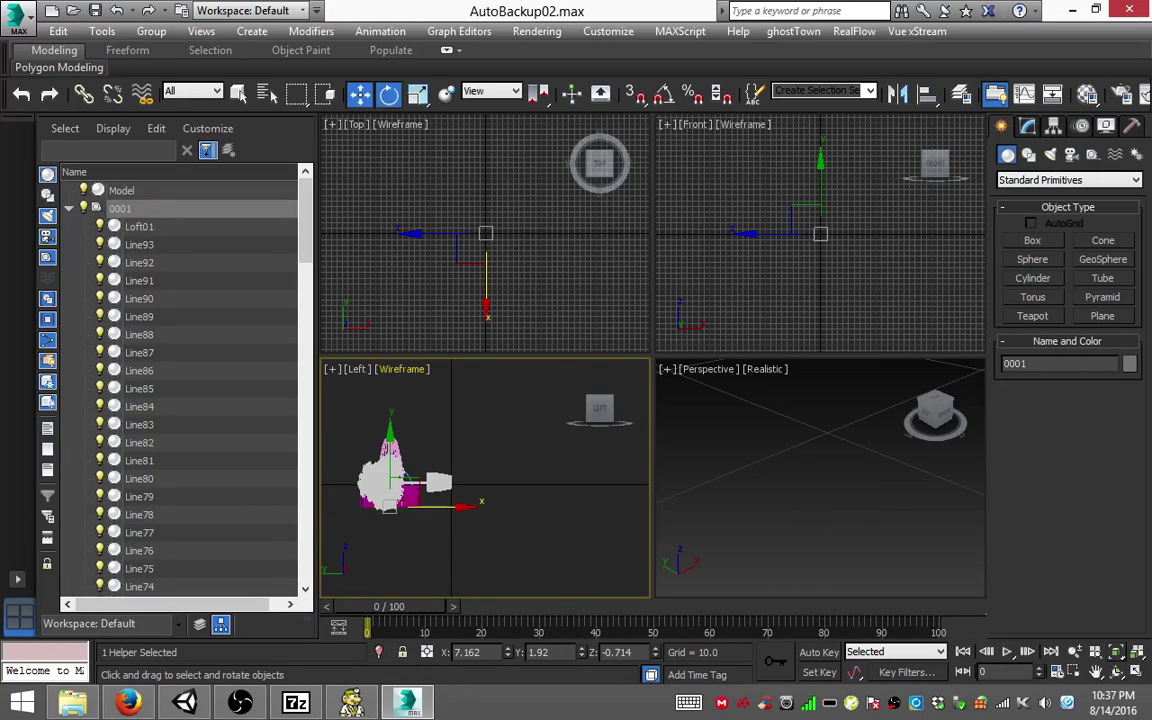
{"action": "mouse_move", "coordinate": [345, 405]}
{"action": "left_mouse_down"}
{"action": "mouse_move", "coordinate": [330, 470]}
{"action": "mouse_move", "coordinate": [312, 460]}
{"action": "left_mouse_up"}
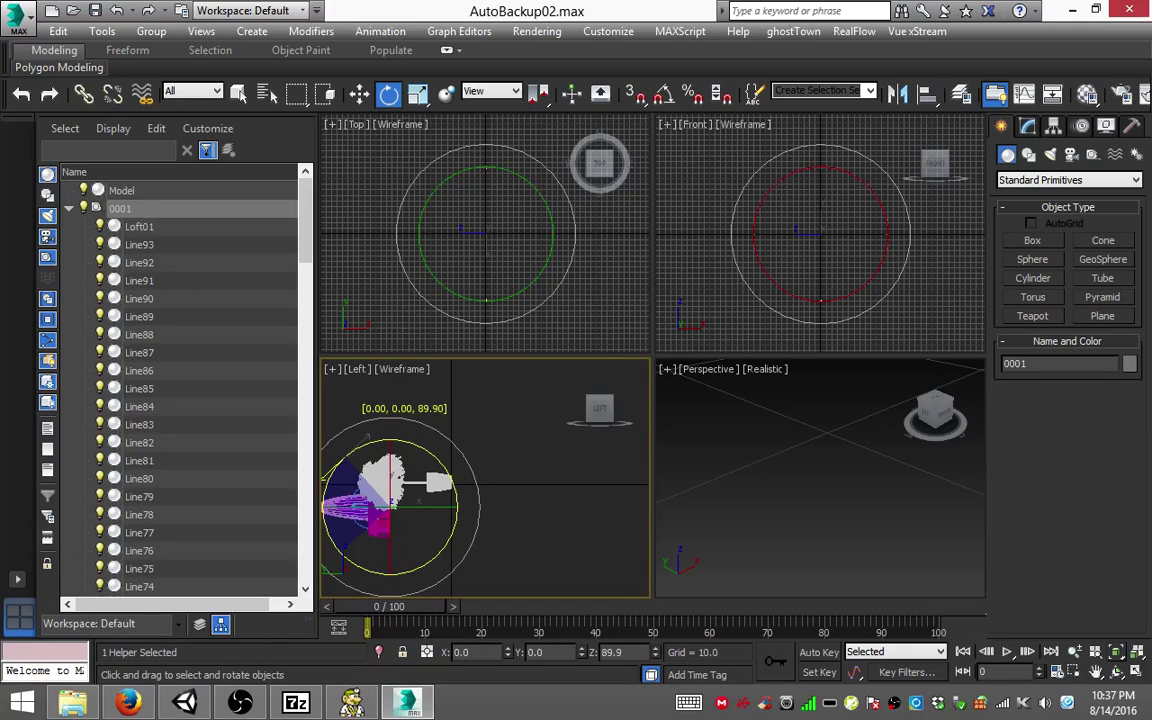
{"action": "left_click_drag", "start_coordinate": [312, 458], "coordinate": [310, 456]}
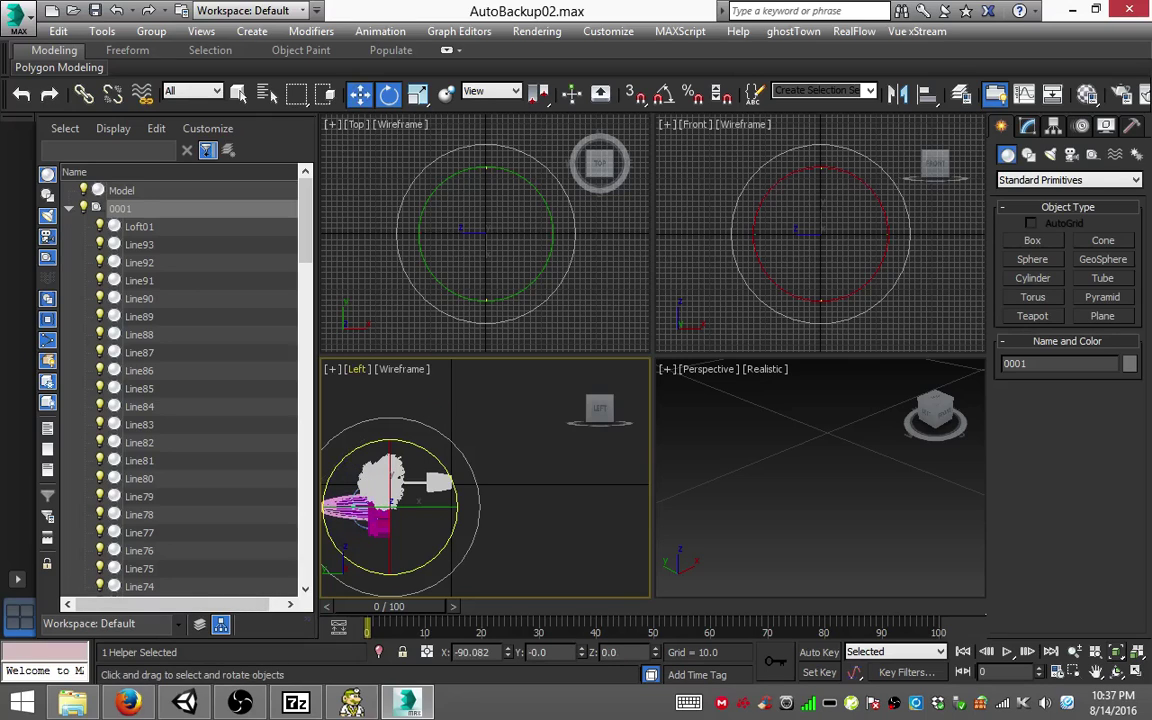
{"action": "left_click", "coordinate": [359, 93]}
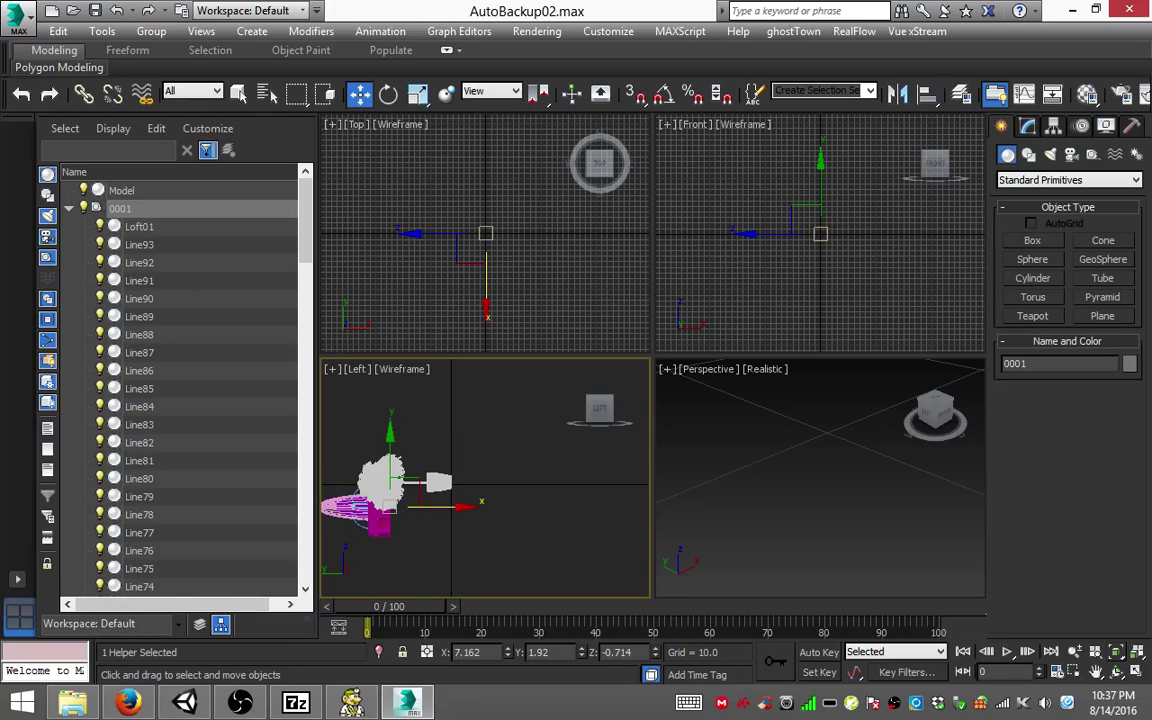
{"action": "left_click_drag", "start_coordinate": [466, 506], "coordinate": [529, 506]}
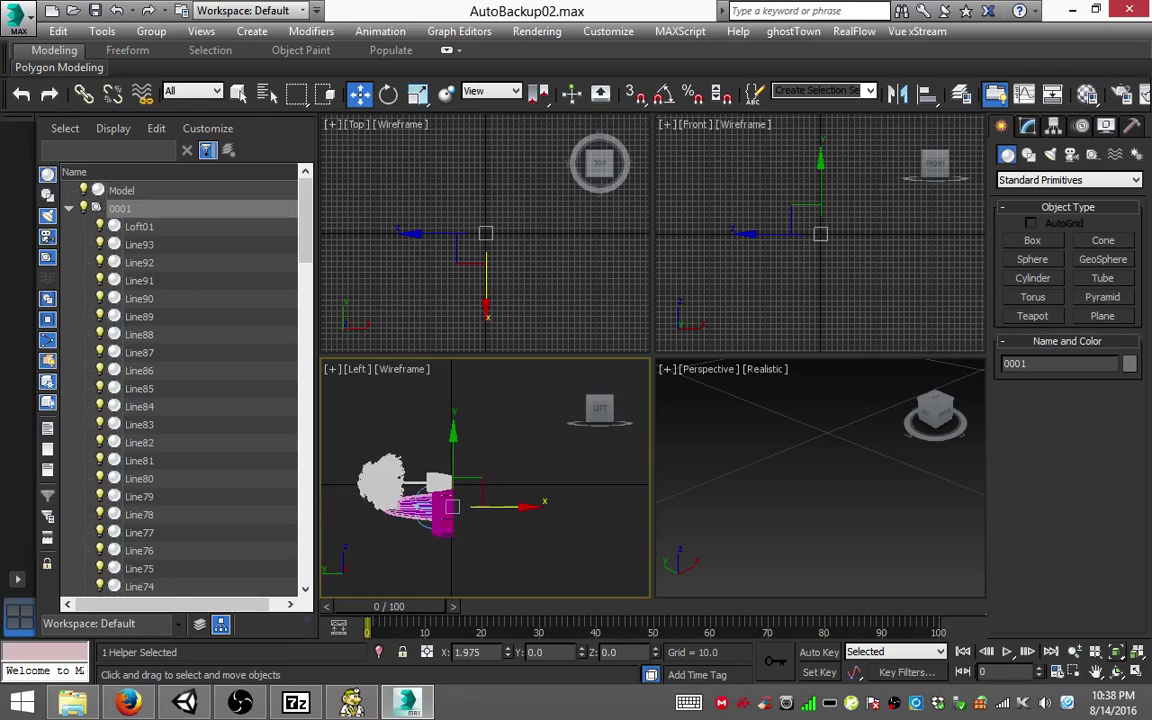
{"action": "left_click_drag", "start_coordinate": [453, 480], "coordinate": [453, 456]}
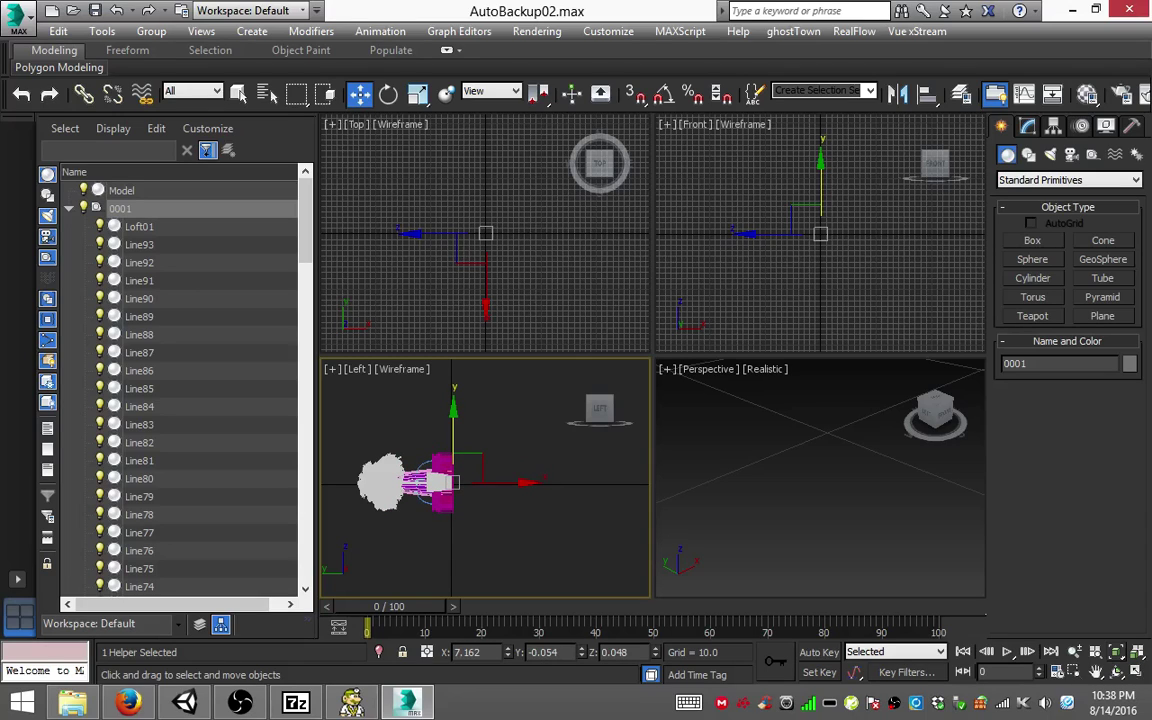
Step: Reselect Model, the fountain mesh and 0001, then scale the group up greatly
{"action": "left_click", "coordinate": [121, 190]}
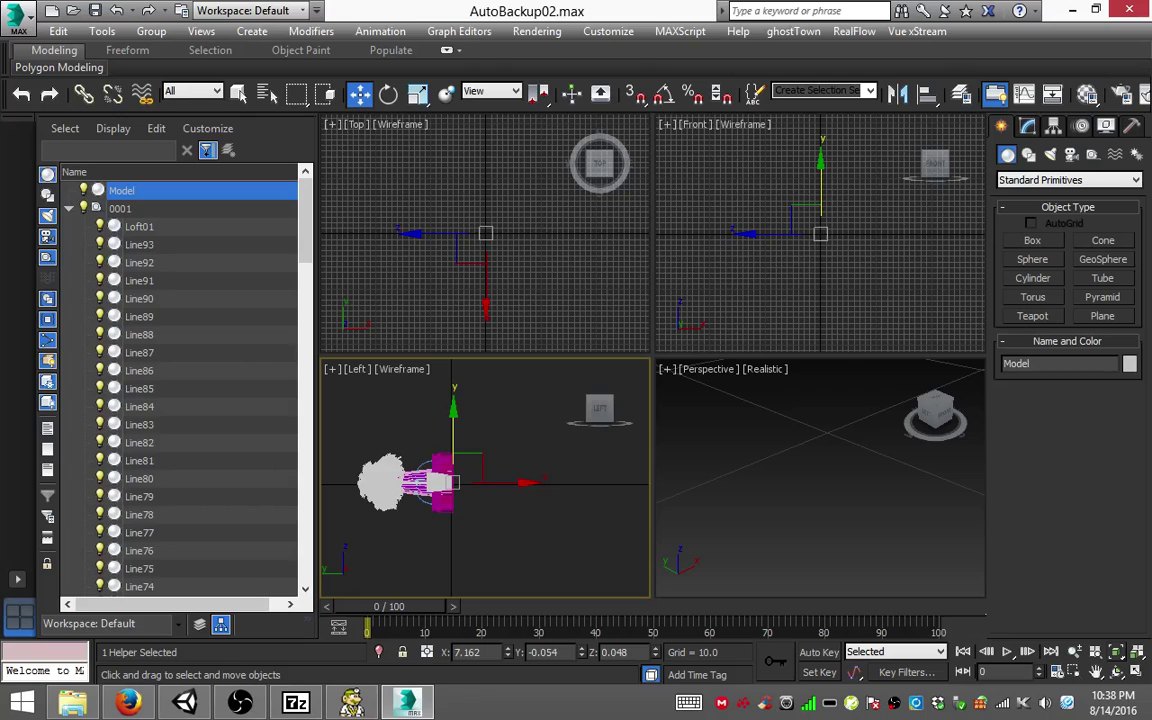
{"action": "left_click", "coordinate": [400, 482]}
{"action": "left_click", "coordinate": [120, 208]}
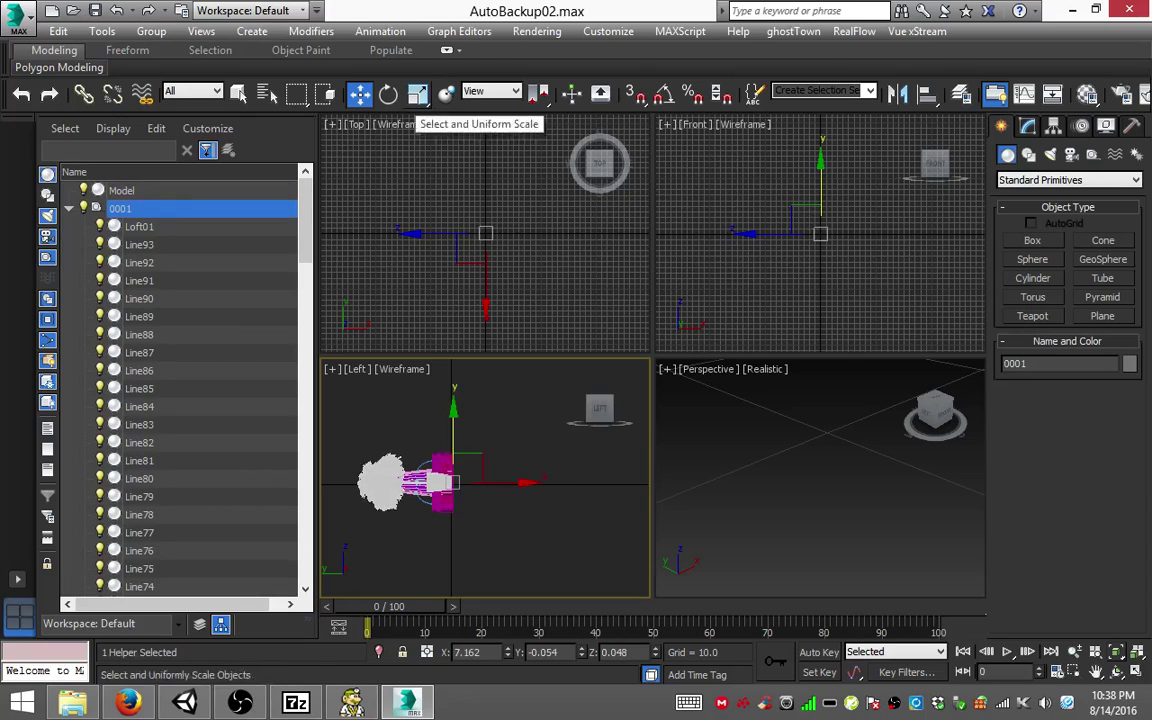
{"action": "left_click", "coordinate": [418, 93]}
{"action": "mouse_move", "coordinate": [472, 465]}
{"action": "left_mouse_down"}
{"action": "mouse_move", "coordinate": [965, 578]}
{"action": "mouse_move", "coordinate": [760, 470]}
{"action": "mouse_move", "coordinate": [968, 580]}
{"action": "left_mouse_up"}
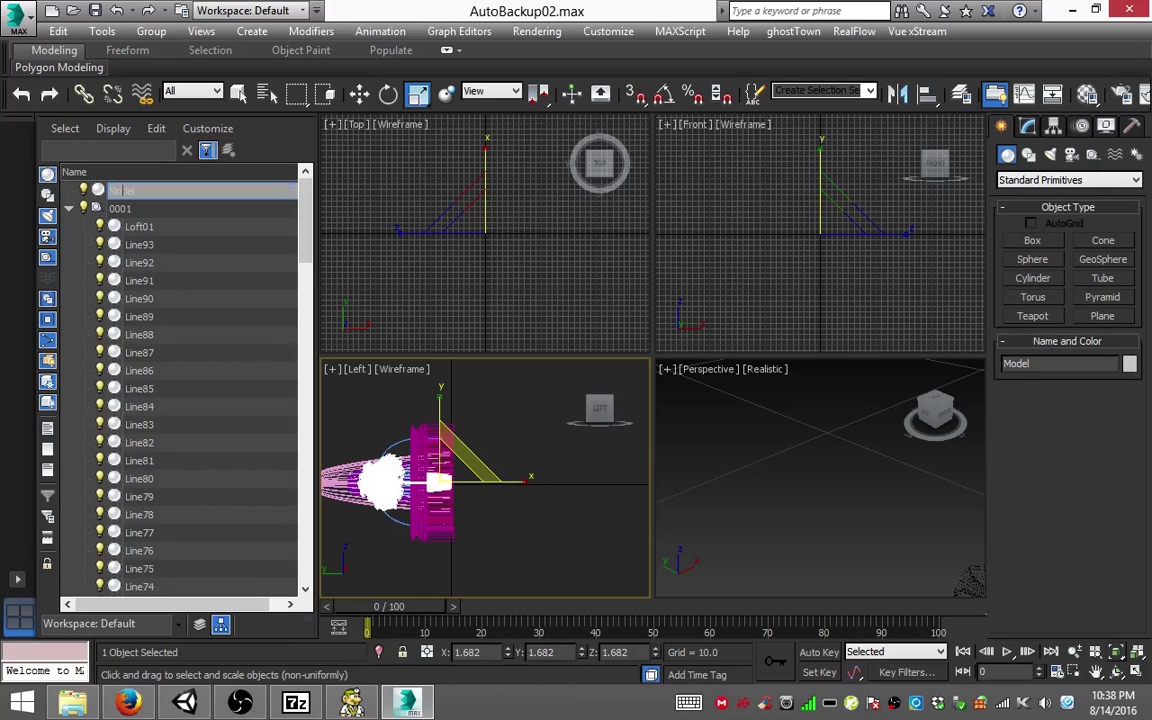
Step: Undo and redo recent scene changes until 0001 sits back under Model
{"action": "left_click", "coordinate": [120, 208]}
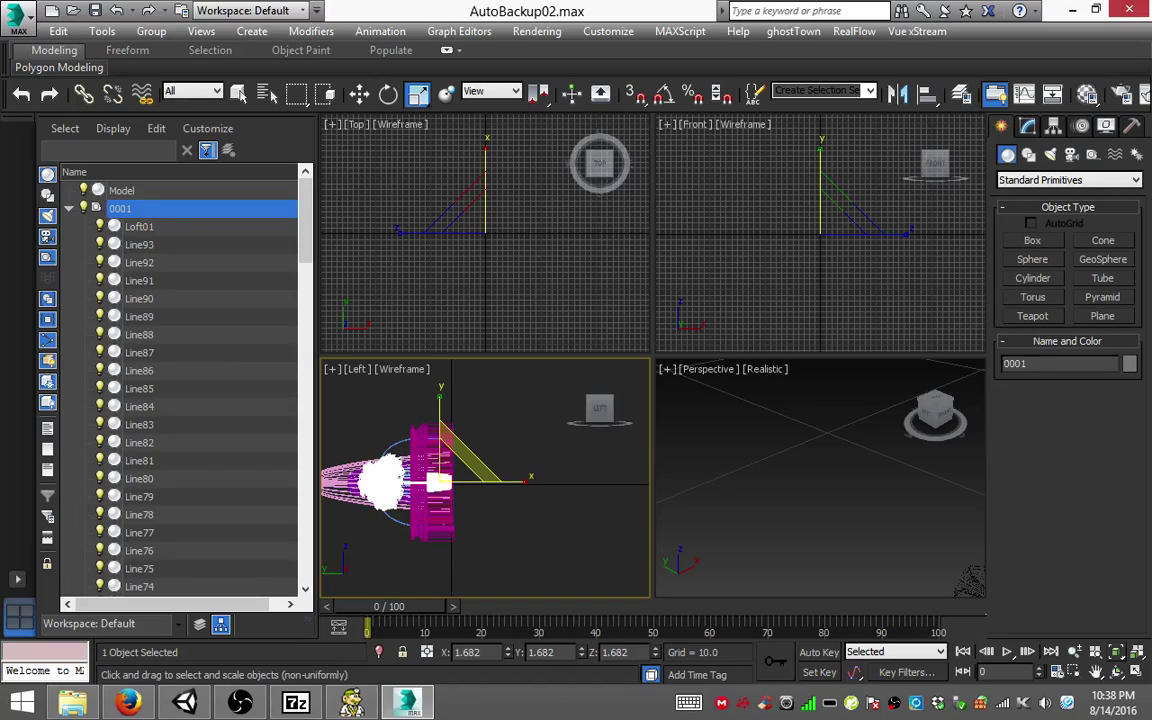
{"action": "left_click", "coordinate": [120, 190]}
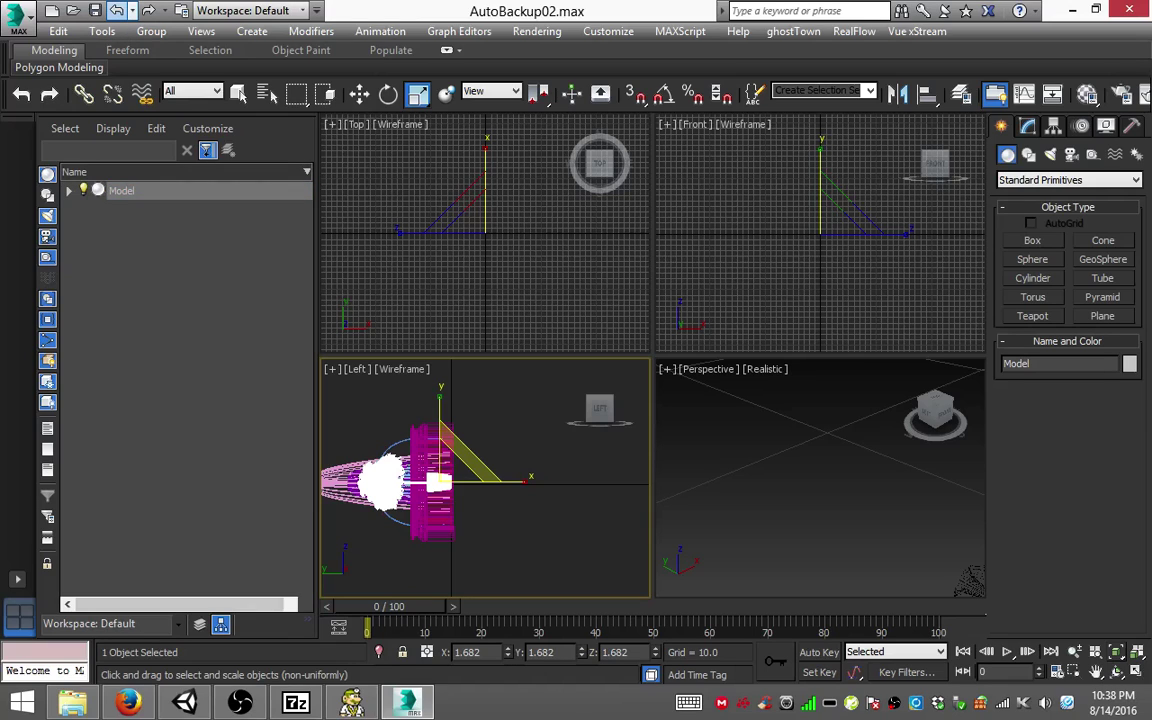
{"action": "left_click", "coordinate": [116, 10]}
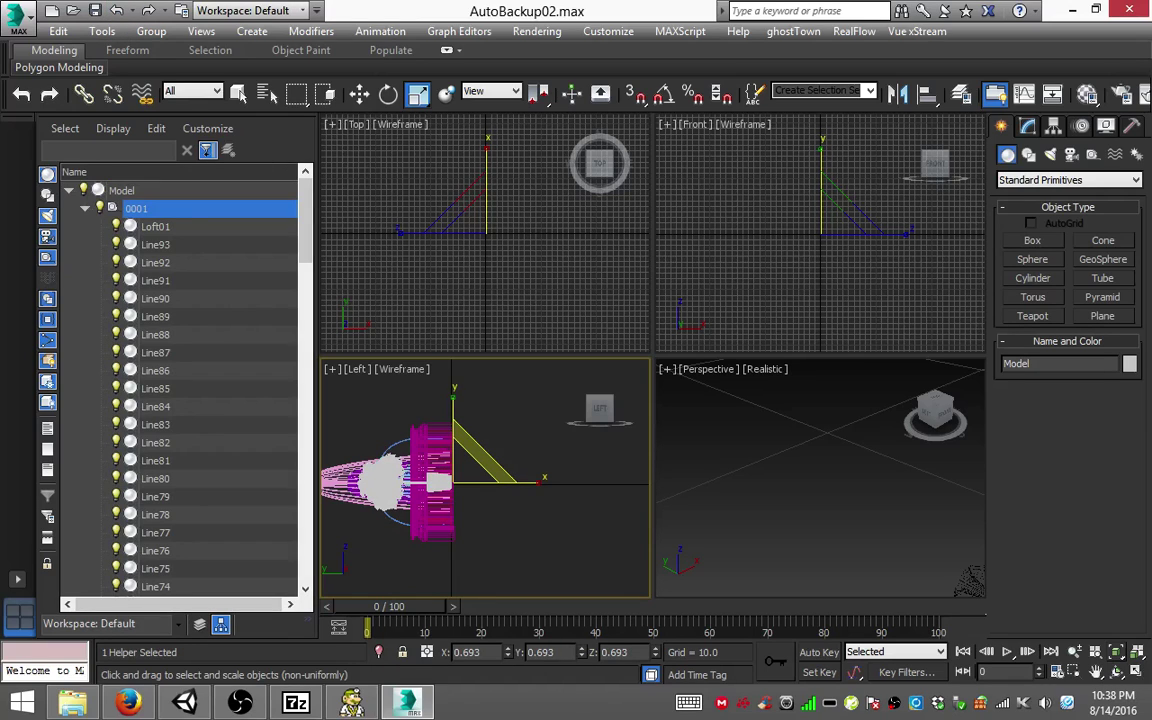
{"action": "left_click", "coordinate": [116, 10]}
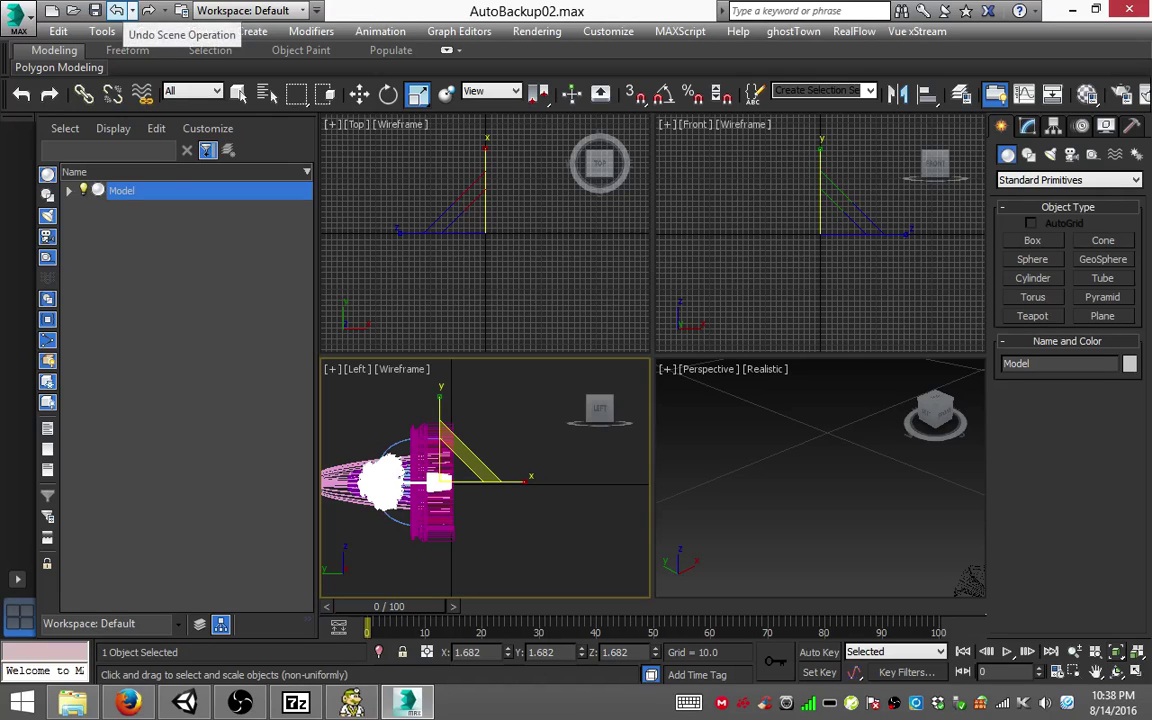
{"action": "left_click", "coordinate": [116, 10]}
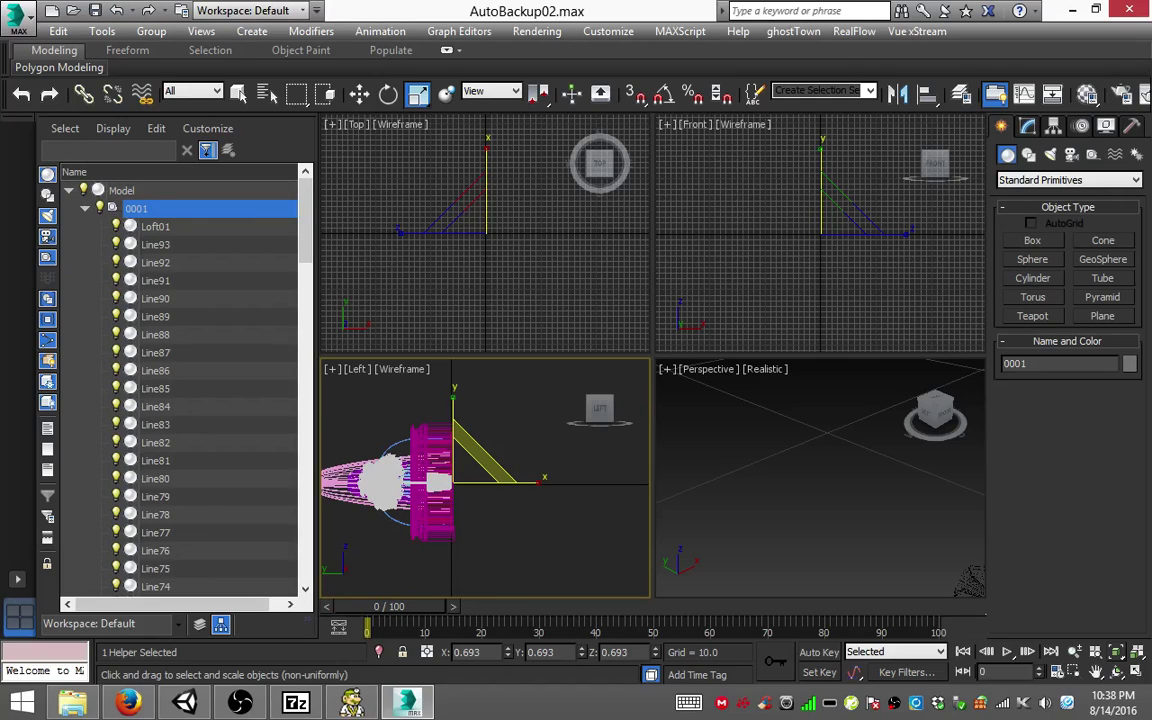
{"action": "key", "text": "ctrl+z"}
{"action": "key", "text": "ctrl+z"}
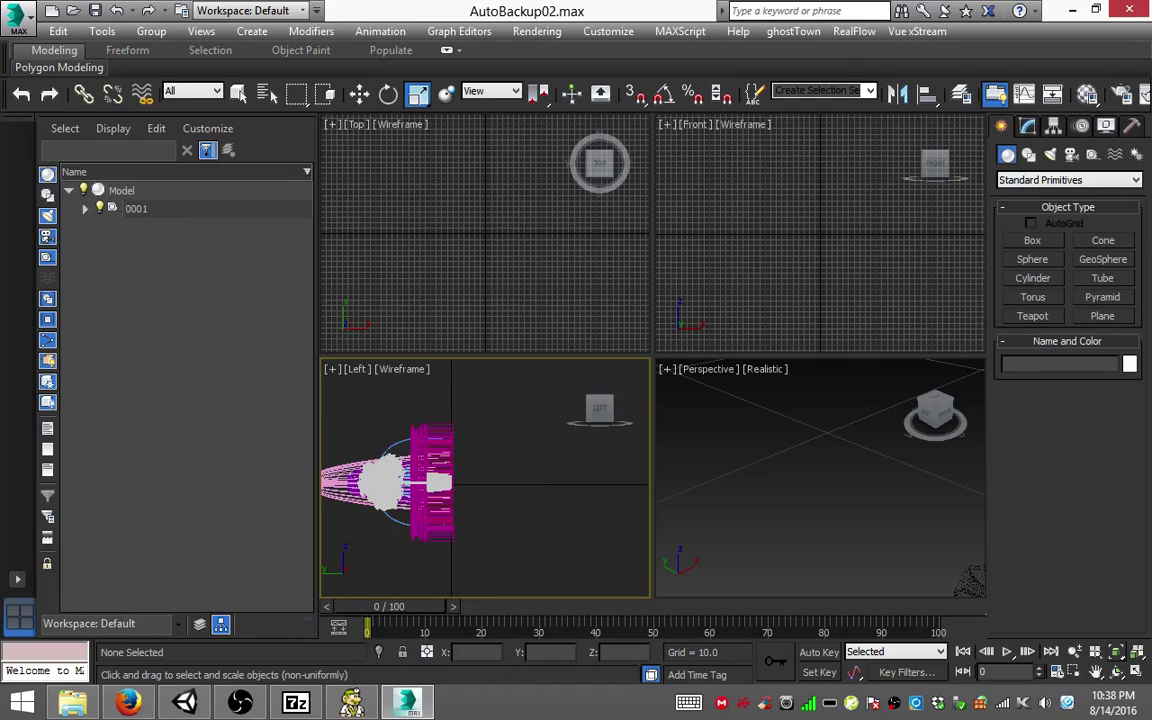
Step: Select 0001 and step through undo until it is detached from the Model parent
{"action": "left_click", "coordinate": [136, 208]}
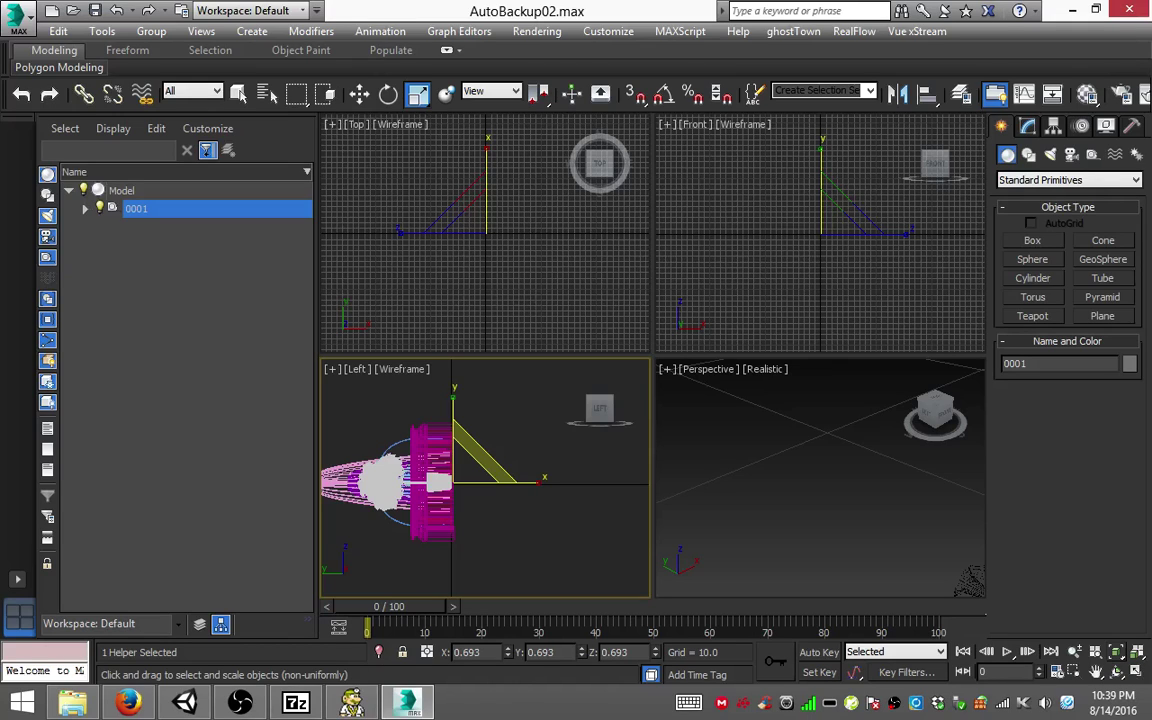
{"action": "key", "text": "ctrl+d"}
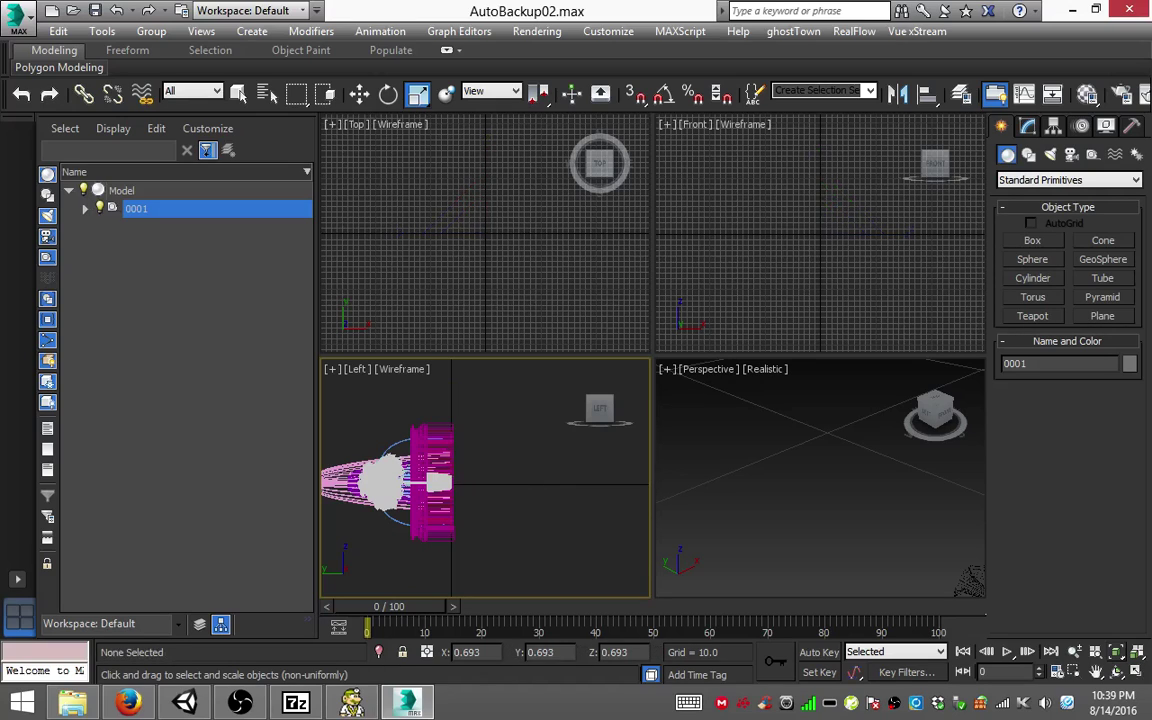
{"action": "key", "text": "ctrl+z"}
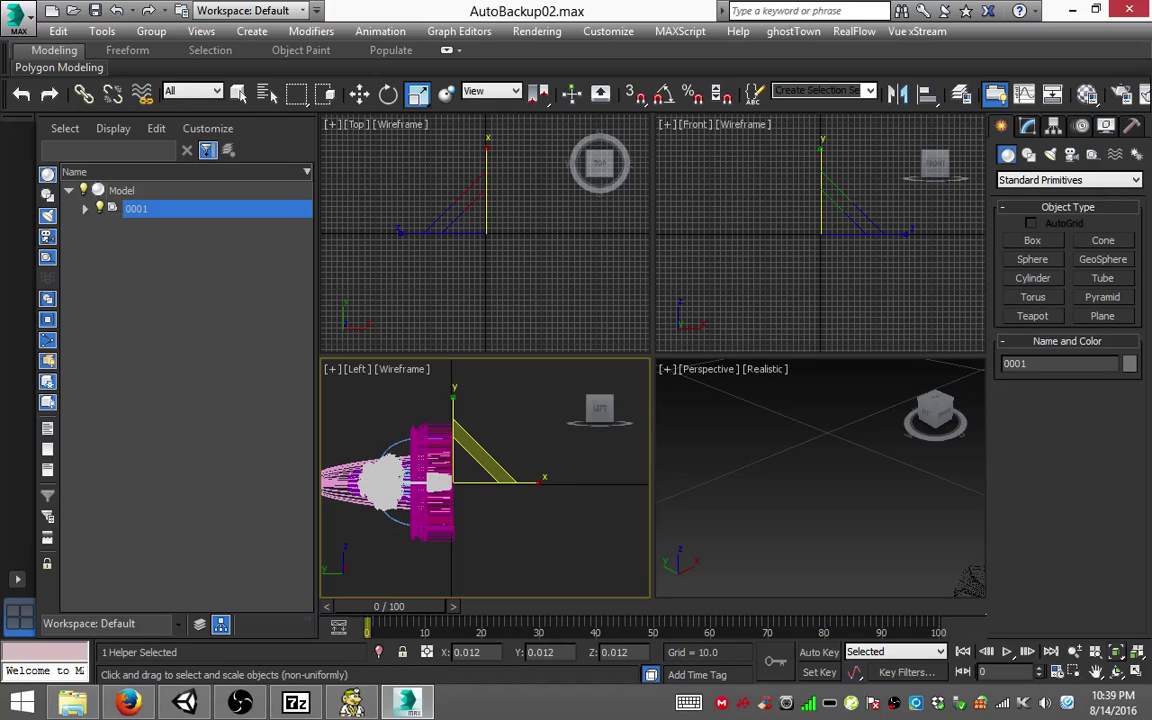
{"action": "key", "text": "ctrl+z"}
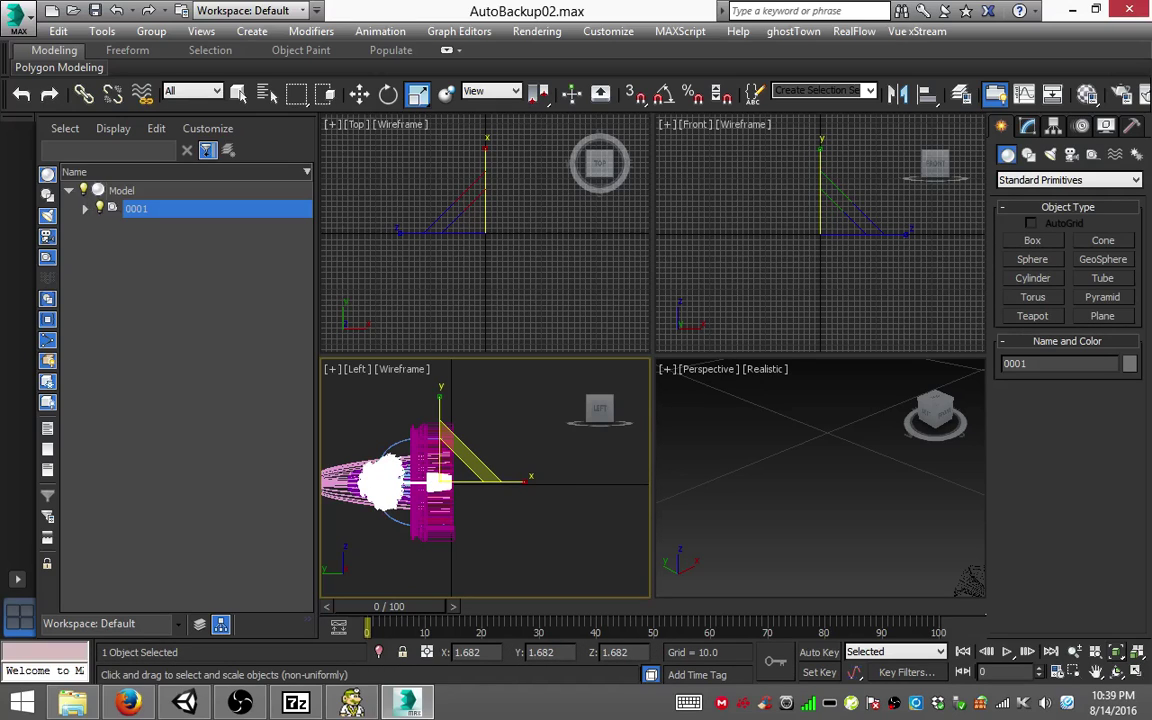
{"action": "key", "text": "ctrl+z"}
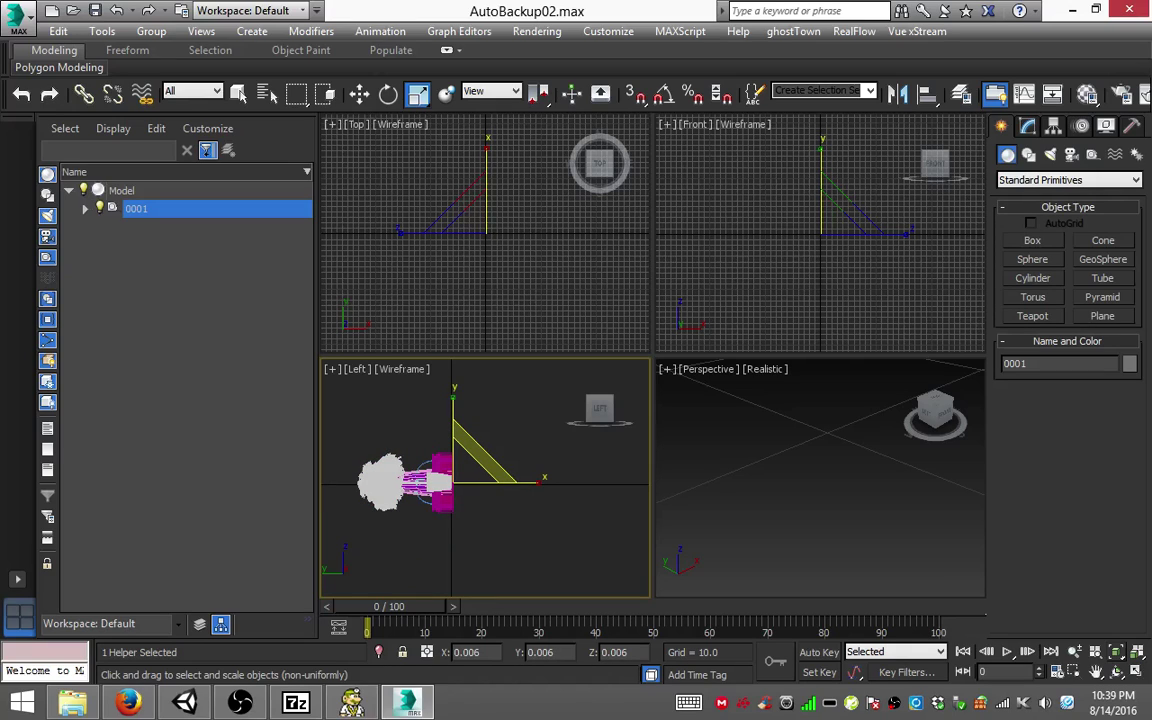
{"action": "key", "text": "ctrl+z"}
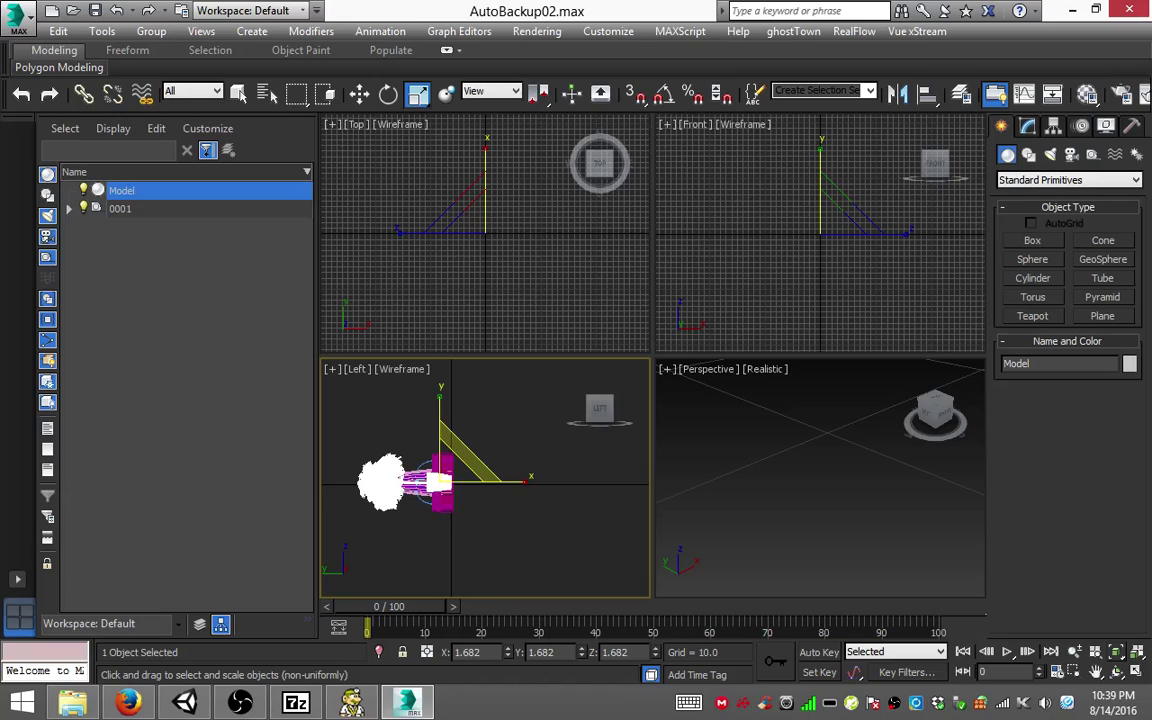
Step: Delete the old Model parent object from the scene
{"action": "left_click", "coordinate": [113, 190]}
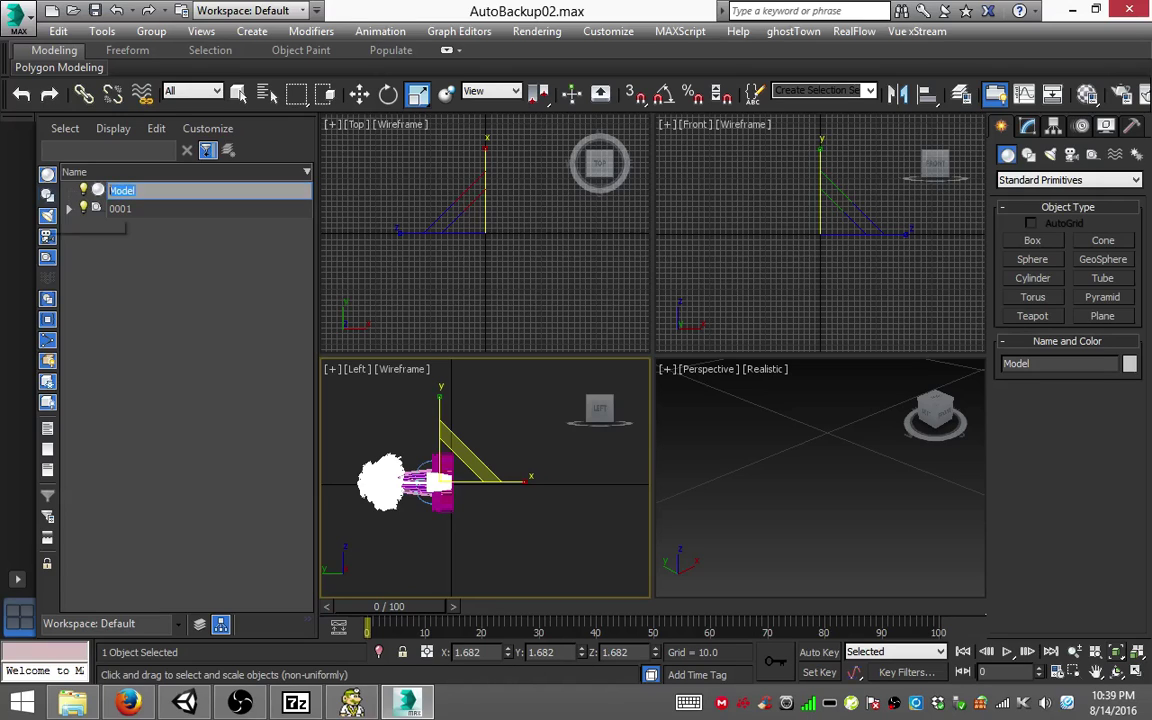
{"action": "left_click", "coordinate": [100, 208]}
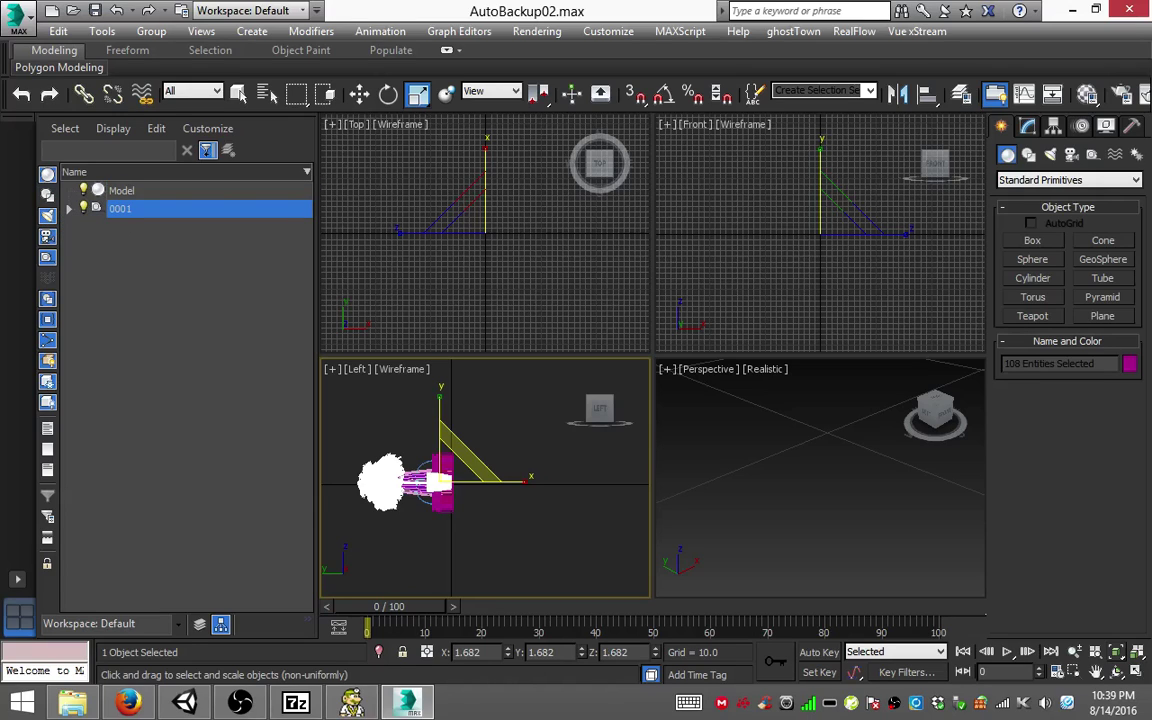
{"action": "key", "text": "ctrl+z"}
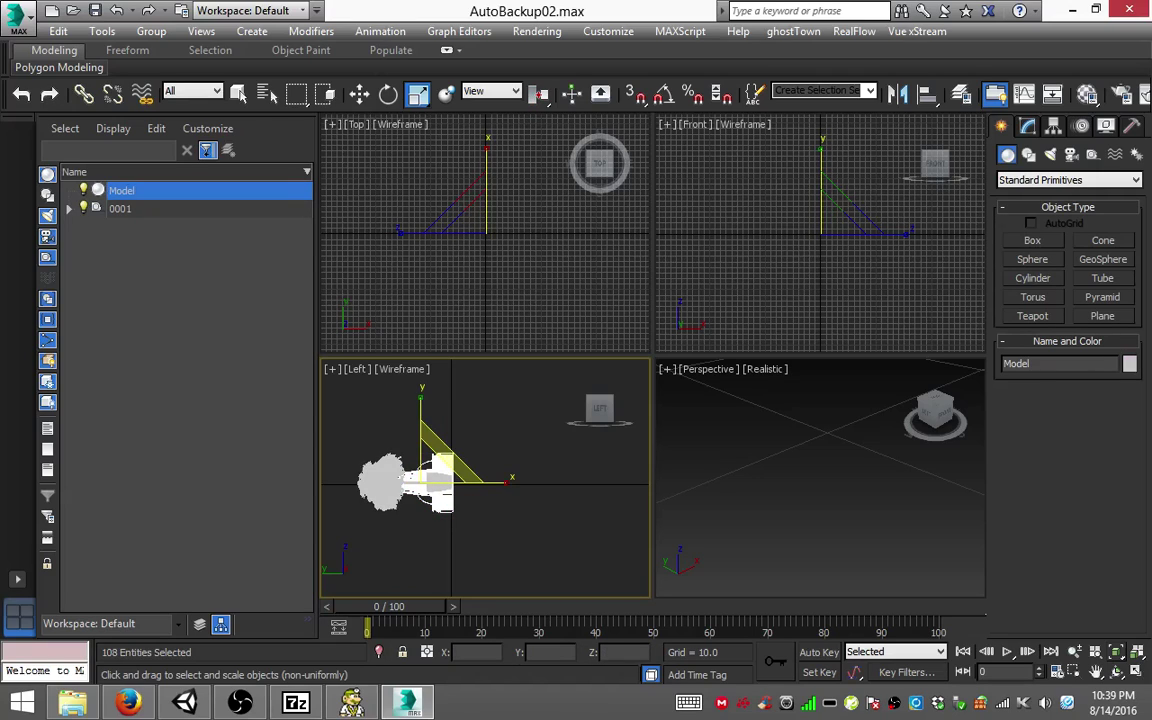
{"action": "key", "text": "ctrl+y"}
{"action": "key", "text": "Delete"}
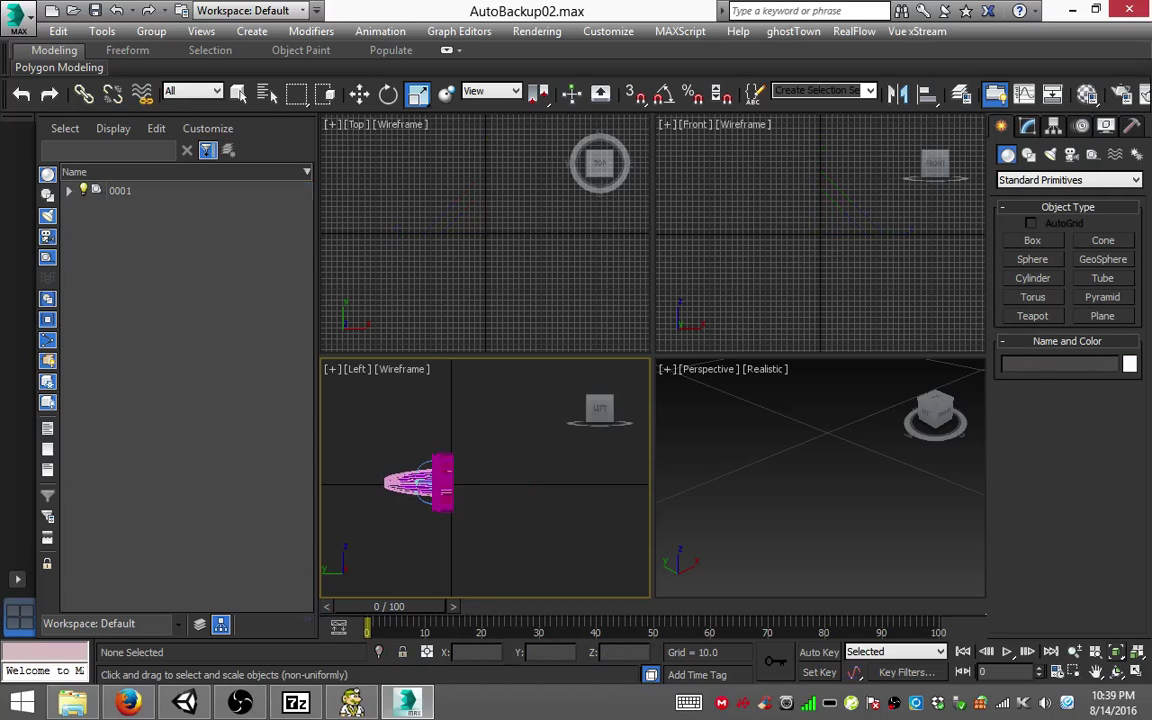
Step: Rename the 0001 group to Model by pasting the name, then deselect everything
{"action": "left_click", "coordinate": [120, 190]}
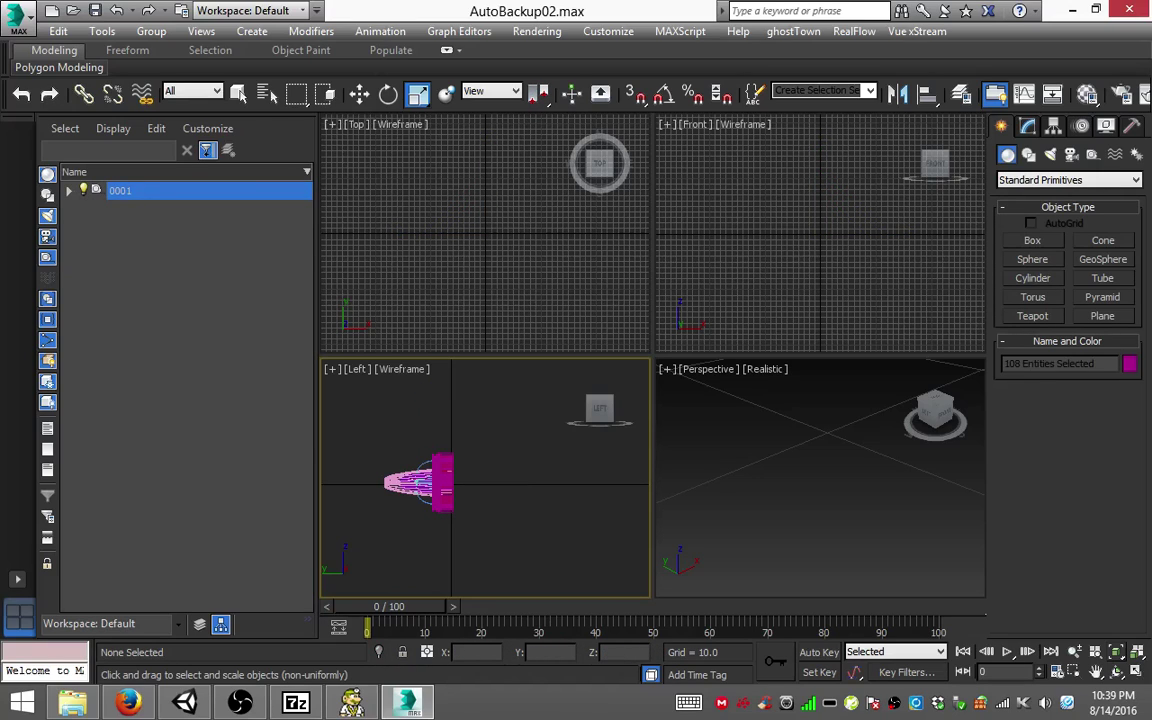
{"action": "left_click", "coordinate": [120, 190]}
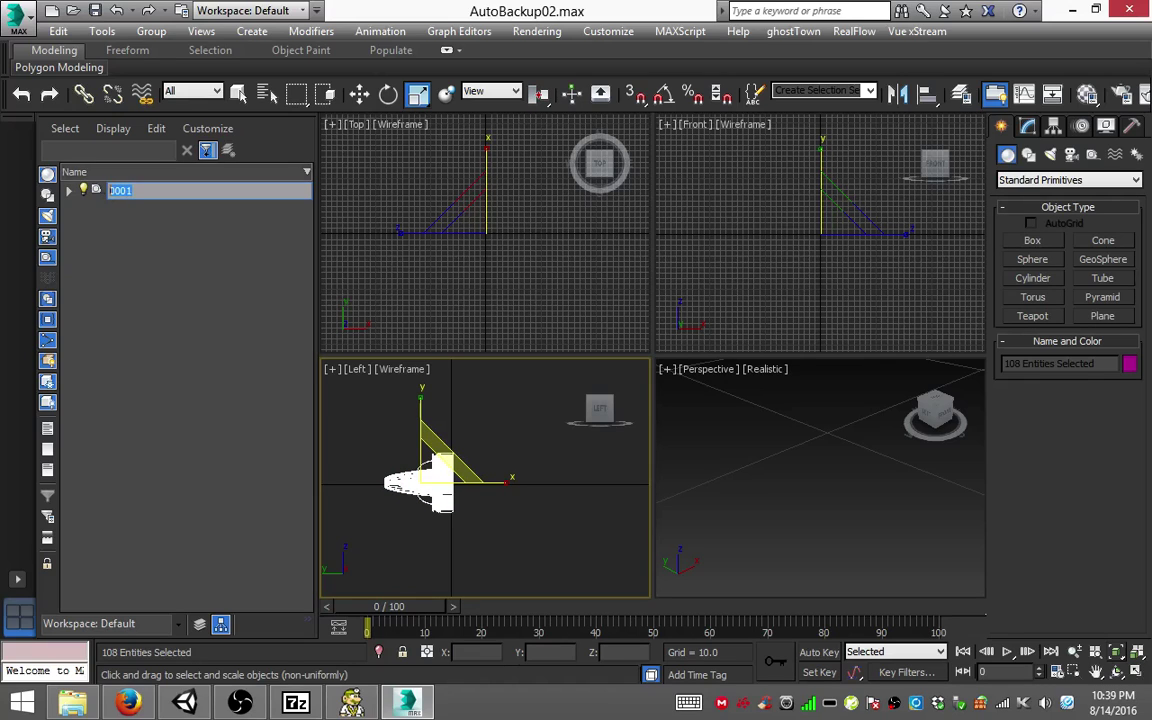
{"action": "right_click", "coordinate": [113, 186]}
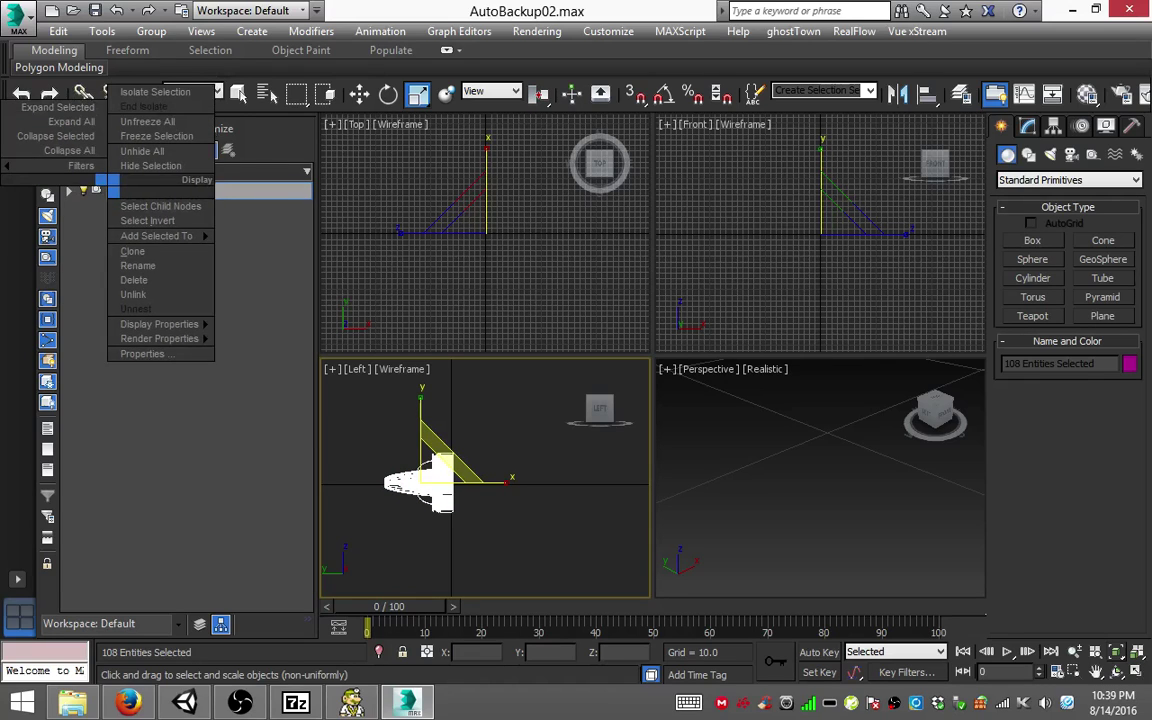
{"action": "left_click", "coordinate": [138, 265]}
{"action": "right_click", "coordinate": [214, 185]}
{"action": "left_click", "coordinate": [276, 276]}
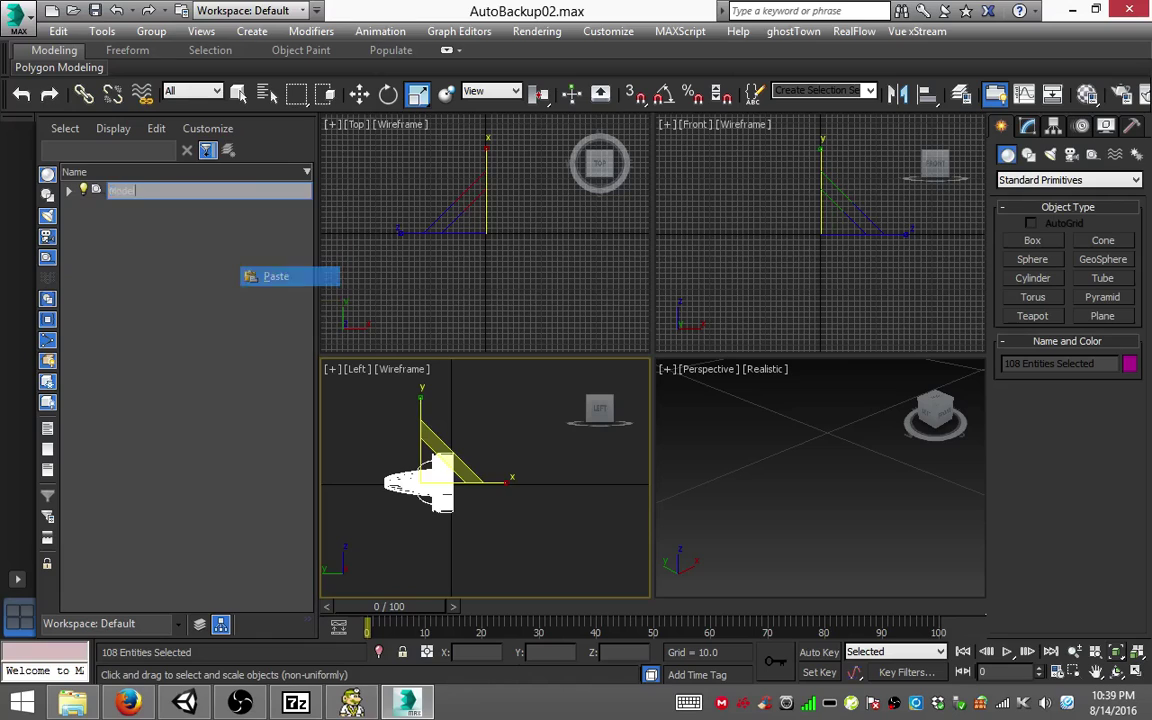
{"action": "key", "text": "Return"}
{"action": "key", "text": "ctrl+d"}
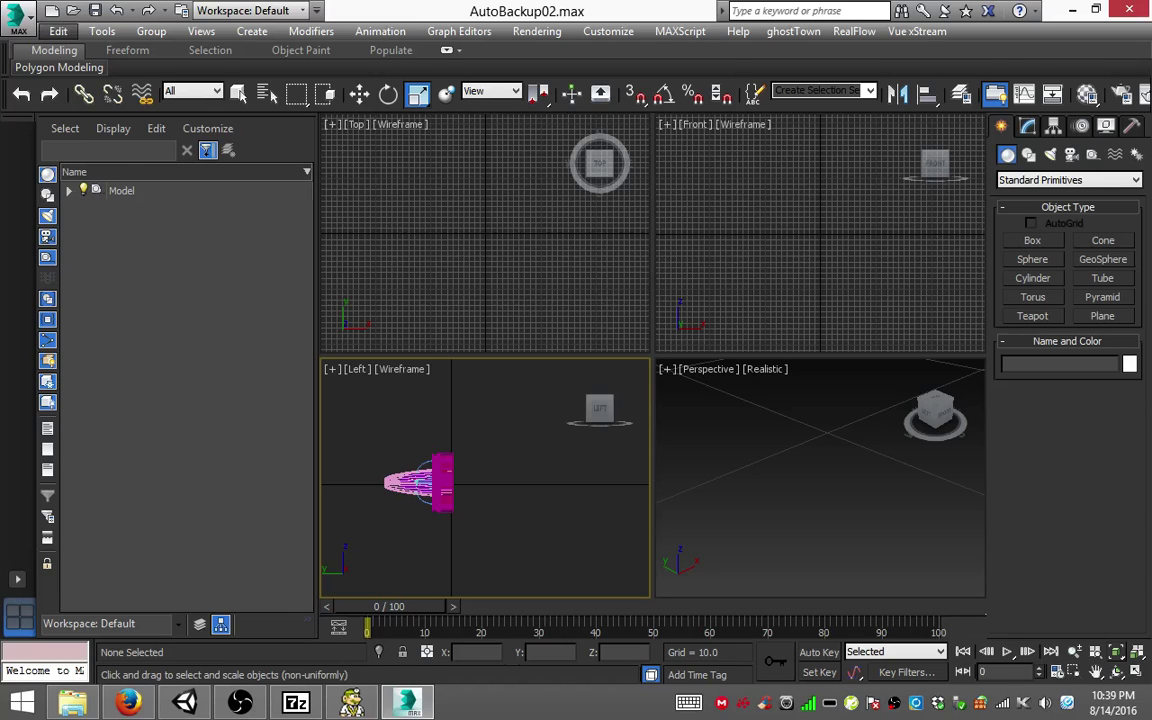
Step: Start exporting the scene and choose the OBJ file format
{"action": "left_click", "coordinate": [18, 18]}
{"action": "left_click", "coordinate": [64, 306]}
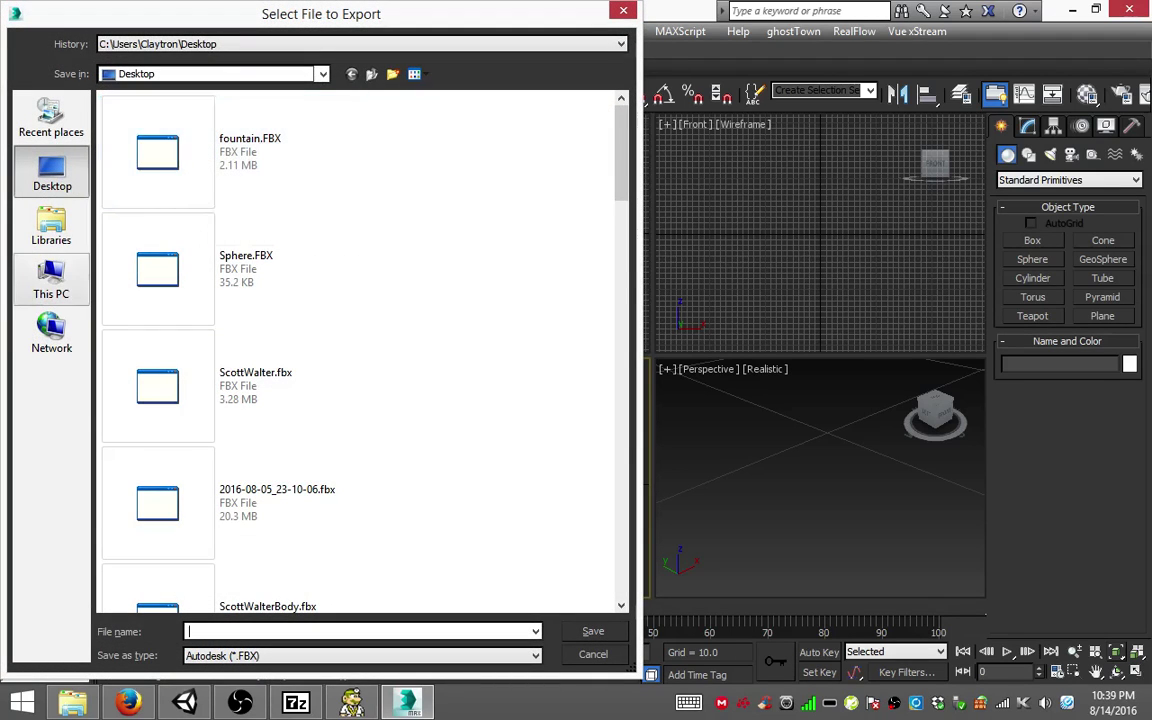
{"action": "left_click", "coordinate": [300, 655]}
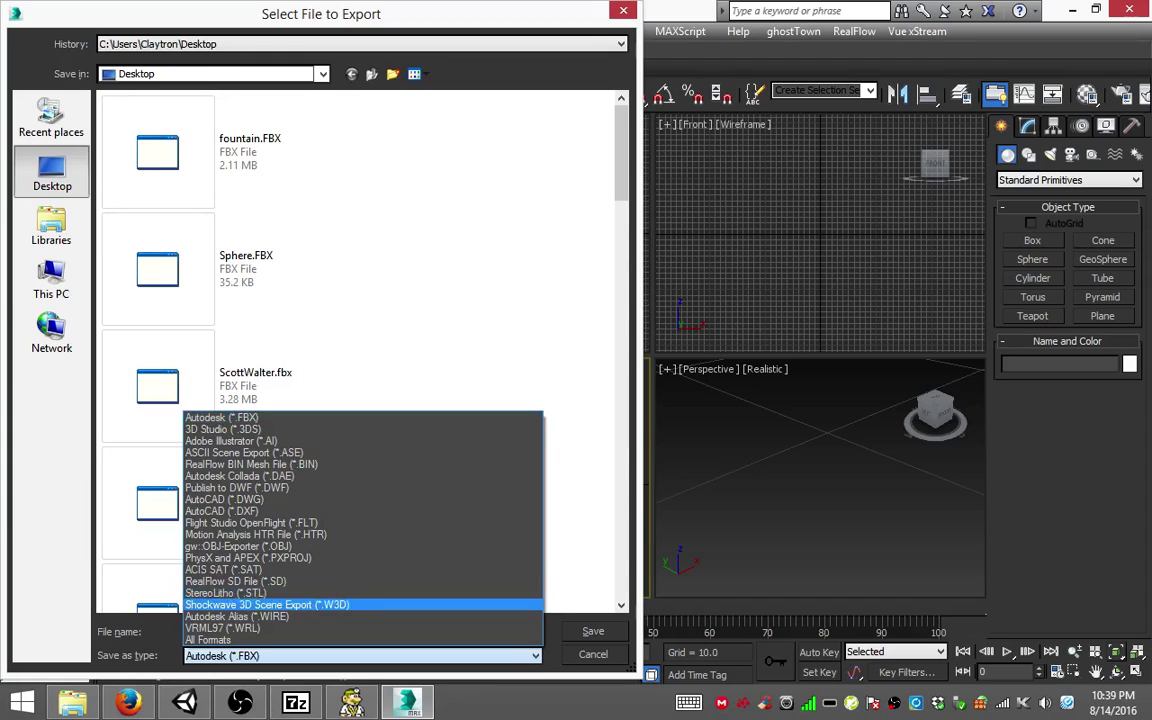
{"action": "left_click", "coordinate": [238, 546]}
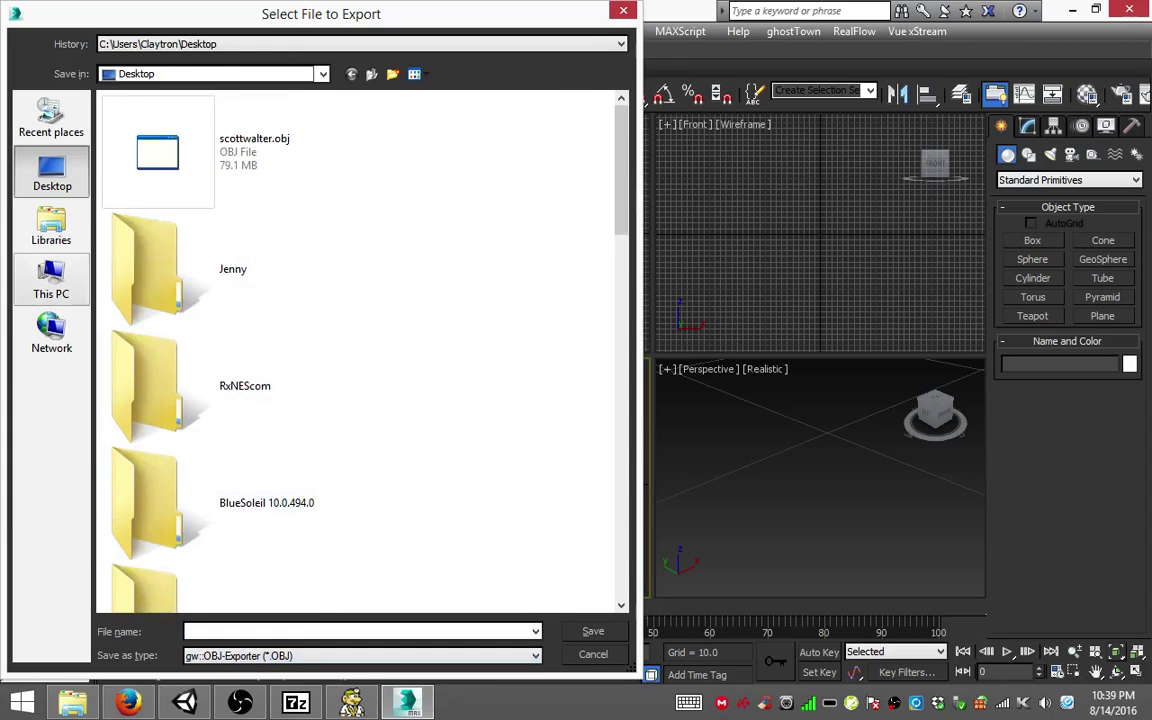
Step: Browse the export destination to RxNES\Graphics\Final Fantasy (USA).nes\Customs
{"action": "left_click", "coordinate": [51, 280]}
{"action": "scroll", "coordinate": [150, 586], "scroll_direction": "down", "scroll_amount": 1}
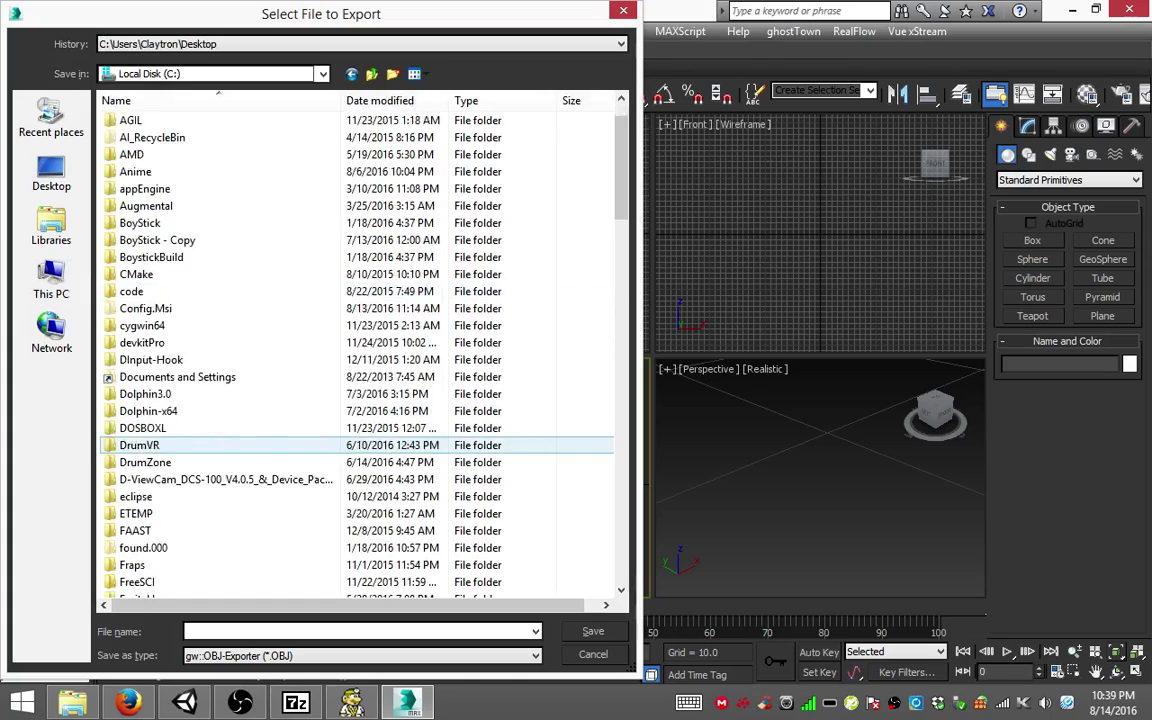
{"action": "scroll", "coordinate": [150, 450], "scroll_direction": "down", "scroll_amount": 4}
{"action": "scroll", "coordinate": [150, 429], "scroll_direction": "down", "scroll_amount": 2}
{"action": "scroll", "coordinate": [150, 428], "scroll_direction": "down", "scroll_amount": 6}
{"action": "scroll", "coordinate": [150, 428], "scroll_direction": "down", "scroll_amount": 7}
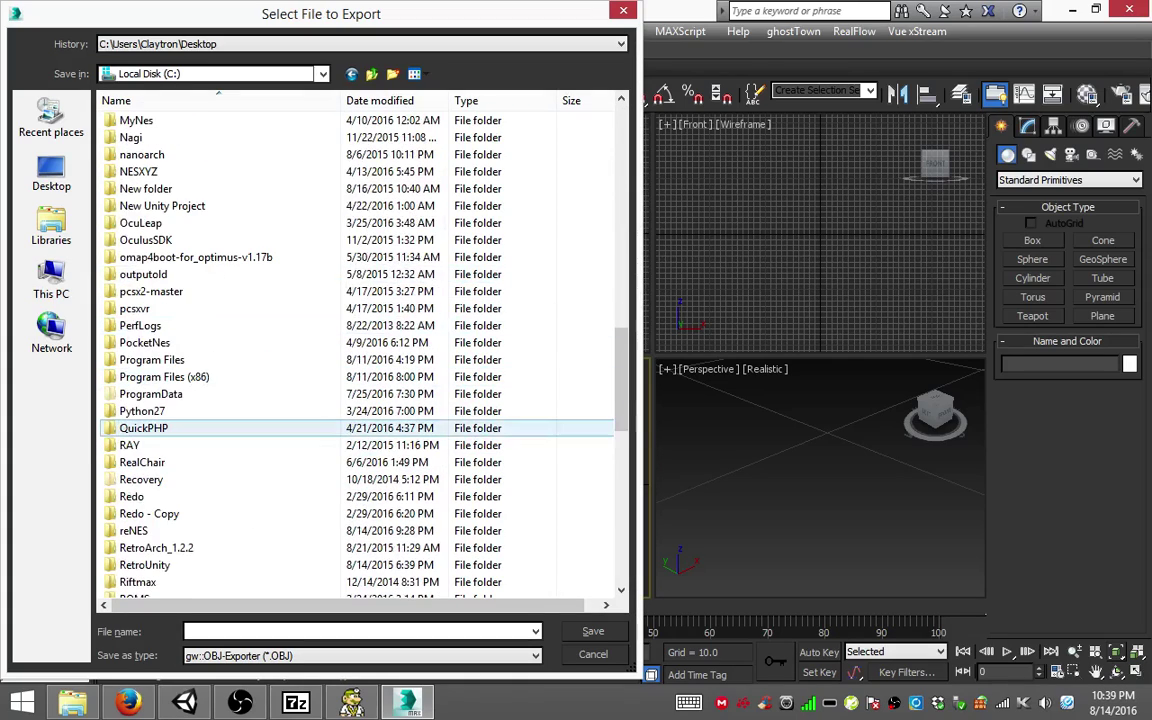
{"action": "scroll", "coordinate": [150, 580], "scroll_direction": "down", "scroll_amount": 2}
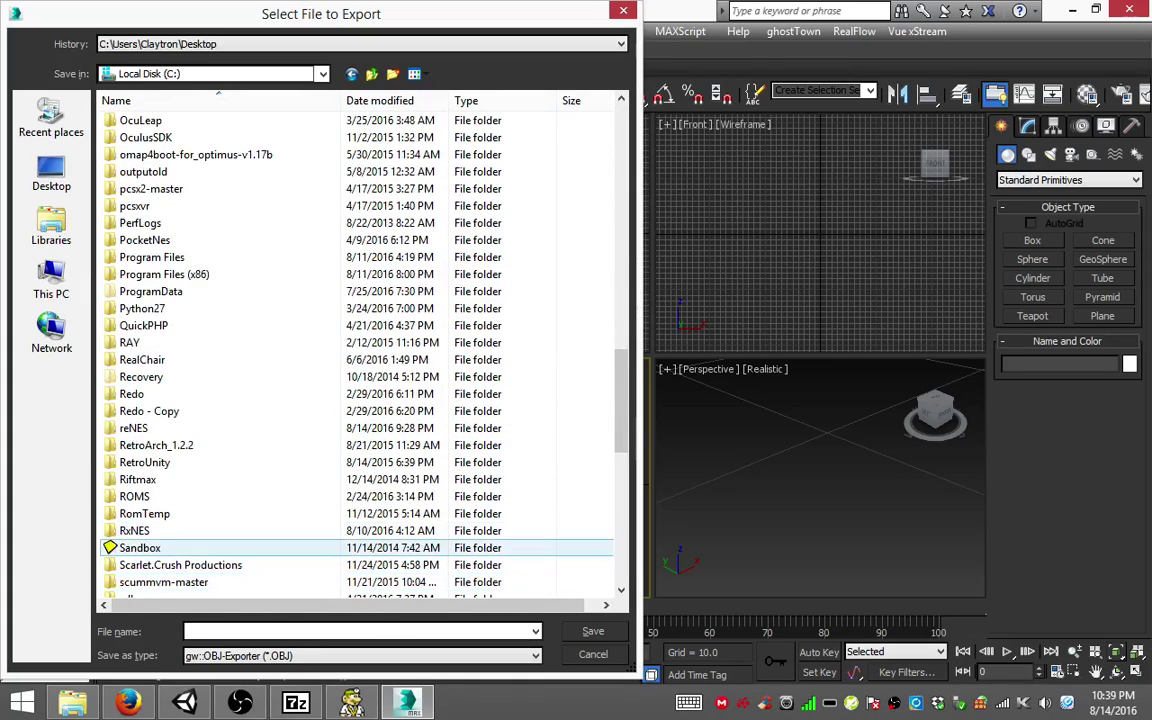
{"action": "double_click", "coordinate": [134, 530]}
{"action": "double_click", "coordinate": [140, 120]}
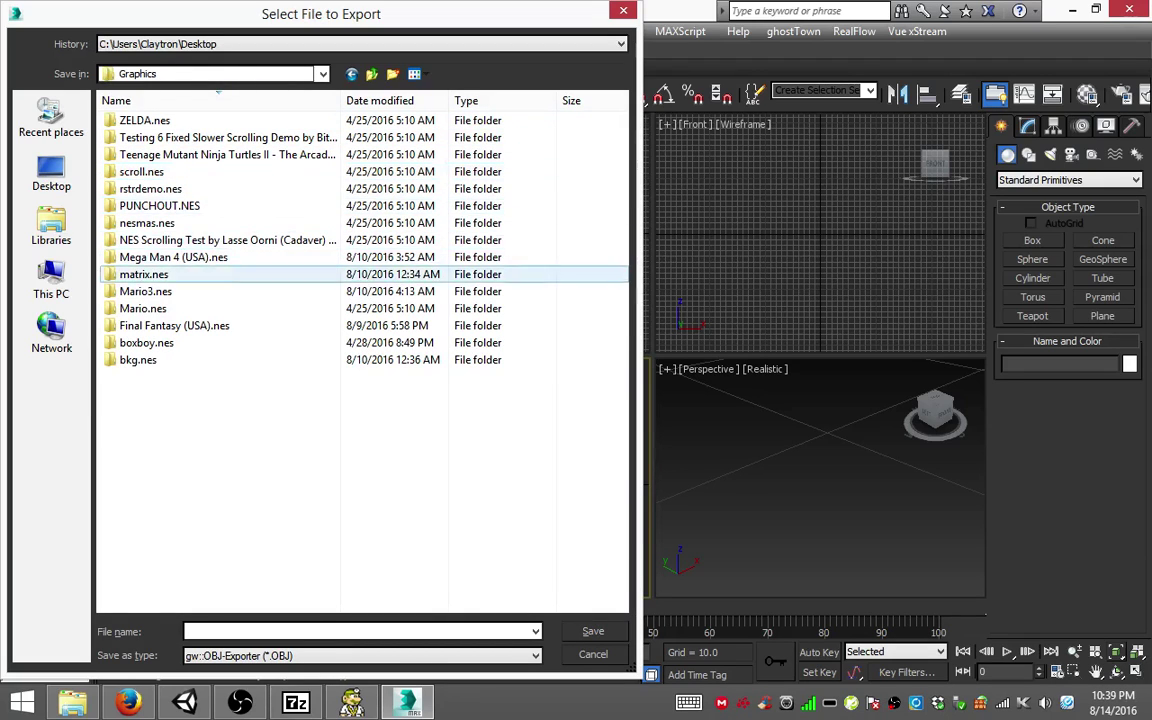
{"action": "double_click", "coordinate": [175, 325]}
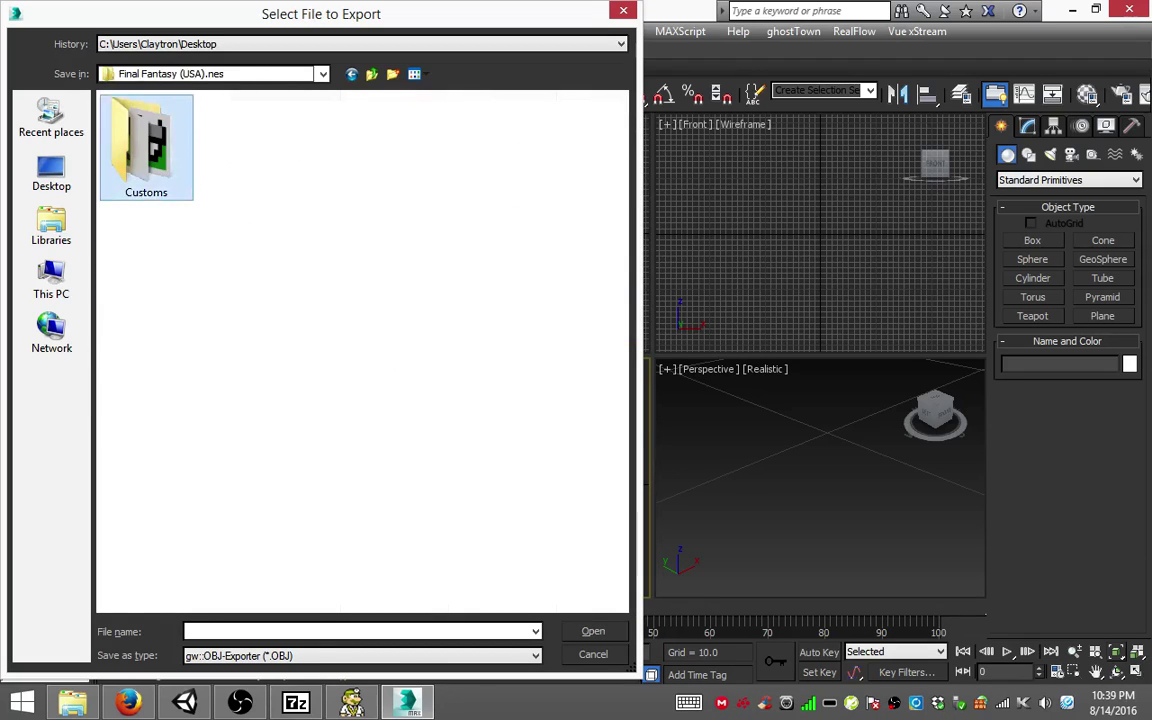
{"action": "double_click", "coordinate": [140, 145]}
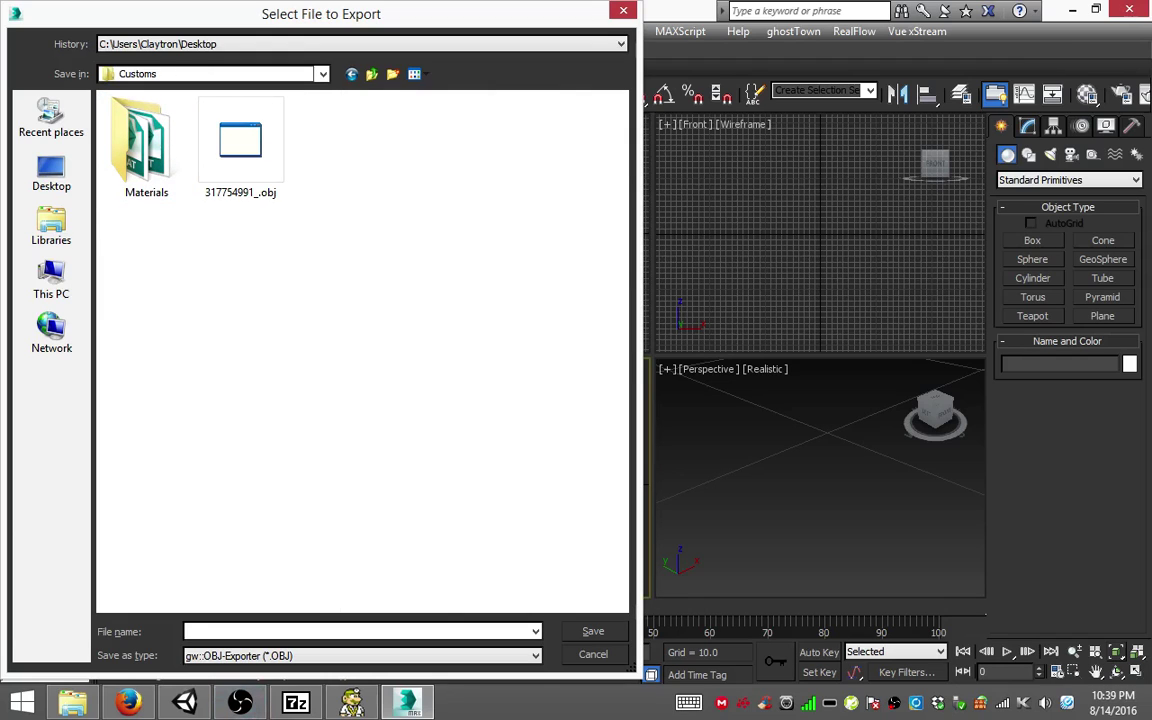
Step: Copy a tile image's file name from the graphics folder, then cancel the export
{"action": "left_click", "coordinate": [72, 703]}
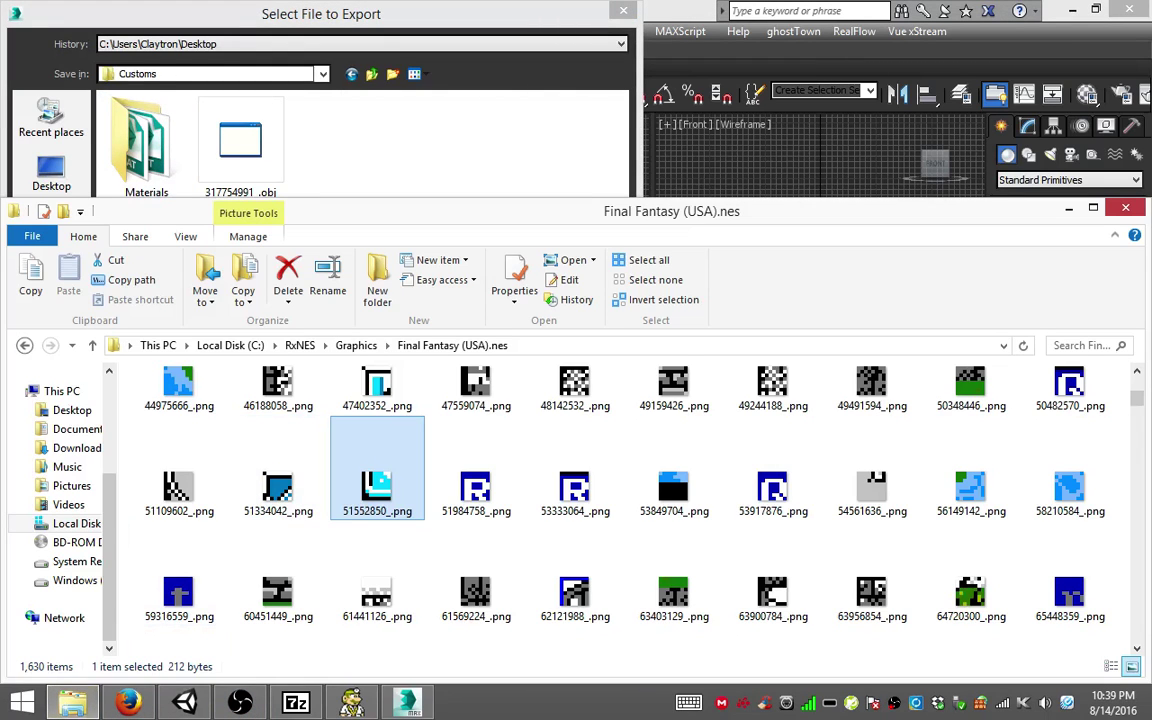
{"action": "key", "text": "F2"}
{"action": "right_click", "coordinate": [346, 510]}
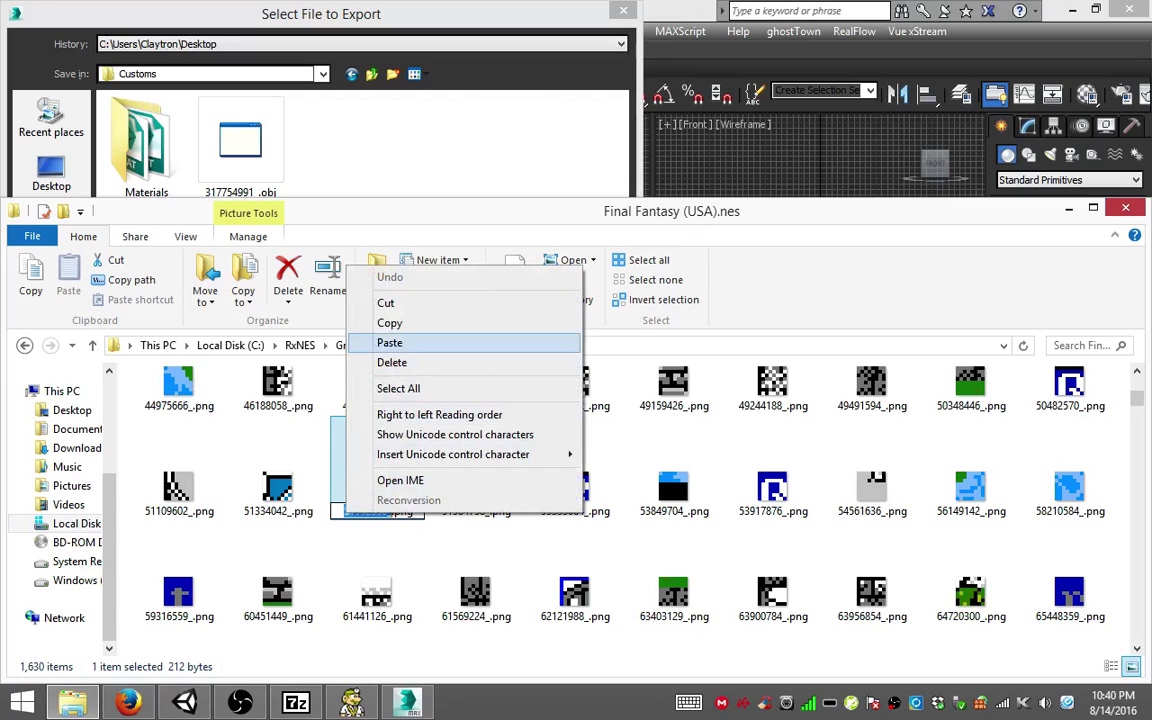
{"action": "left_click", "coordinate": [390, 322]}
{"action": "left_click", "coordinate": [405, 703]}
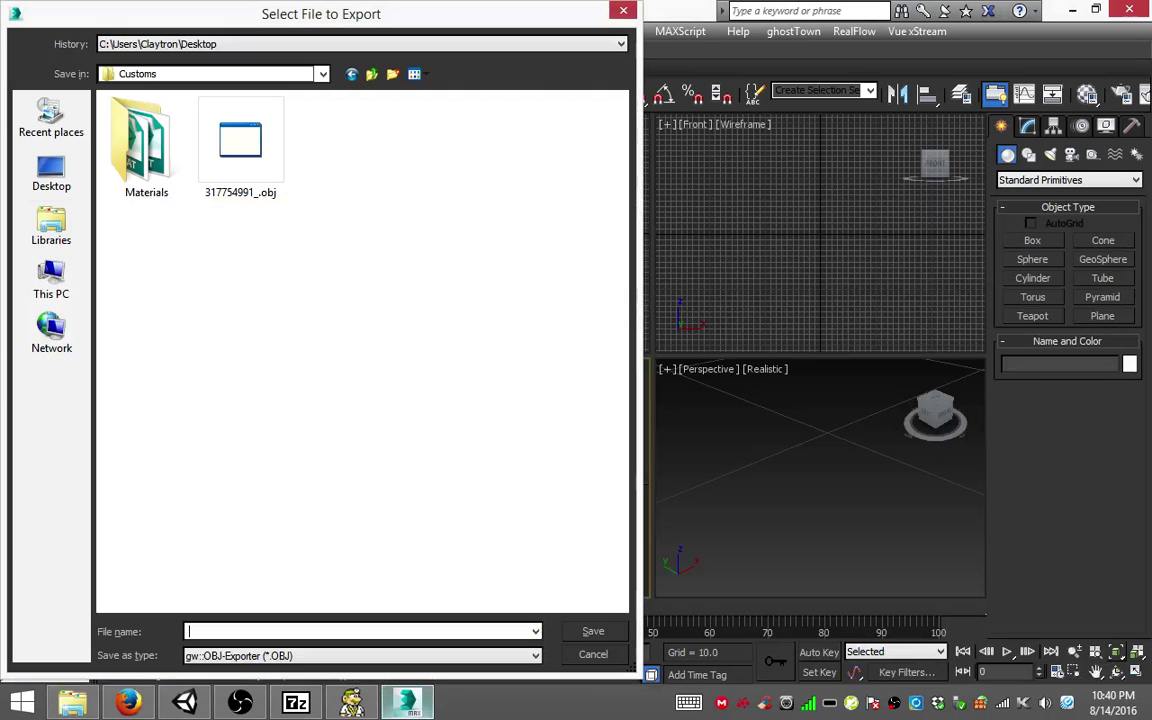
{"action": "key", "text": "Escape"}
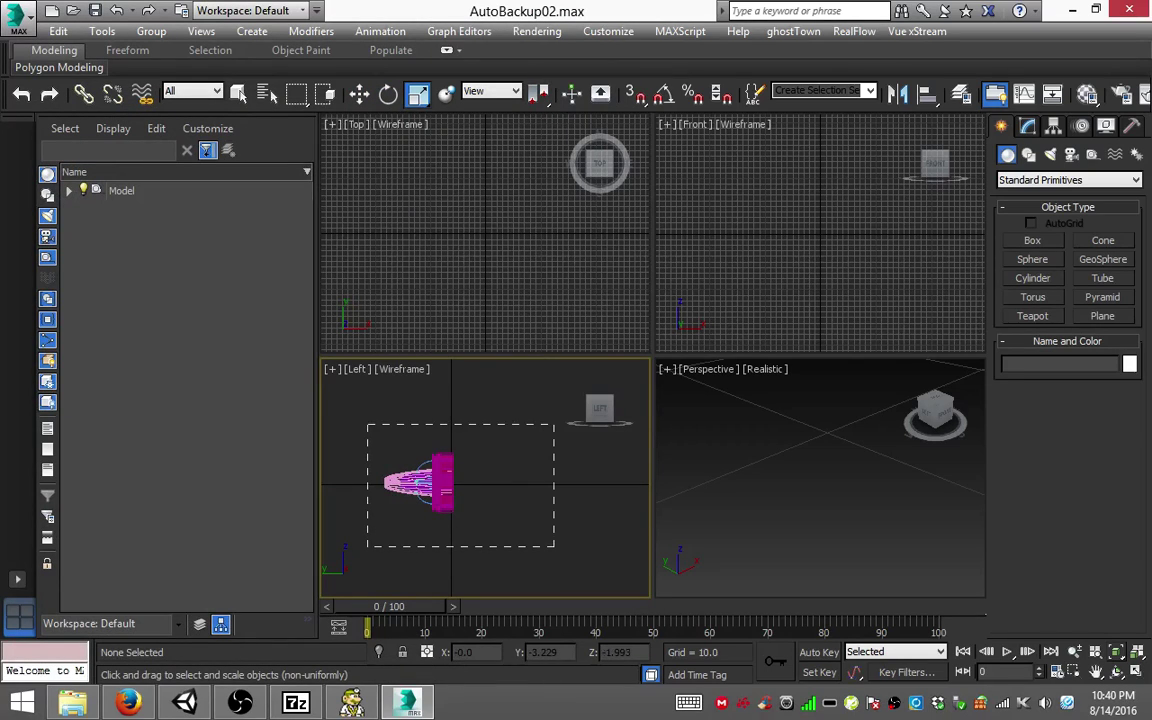
Step: Select all objects in the scene and start an export
{"action": "key", "text": "ctrl+a"}
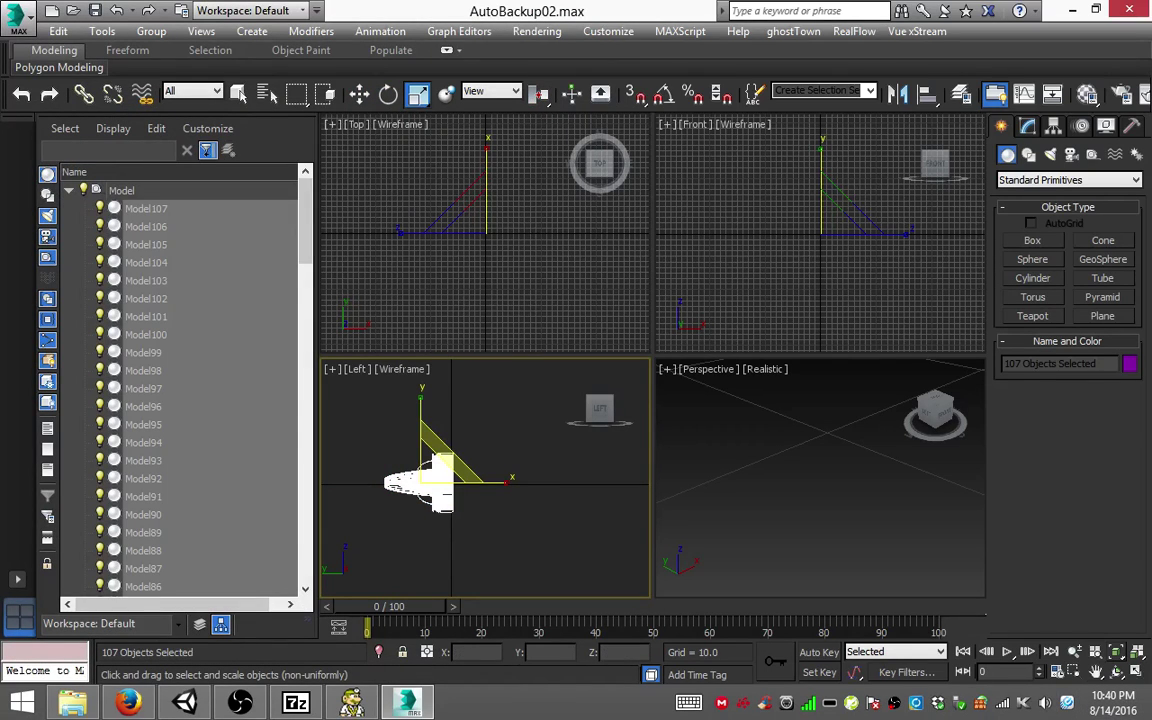
{"action": "left_click", "coordinate": [15, 14]}
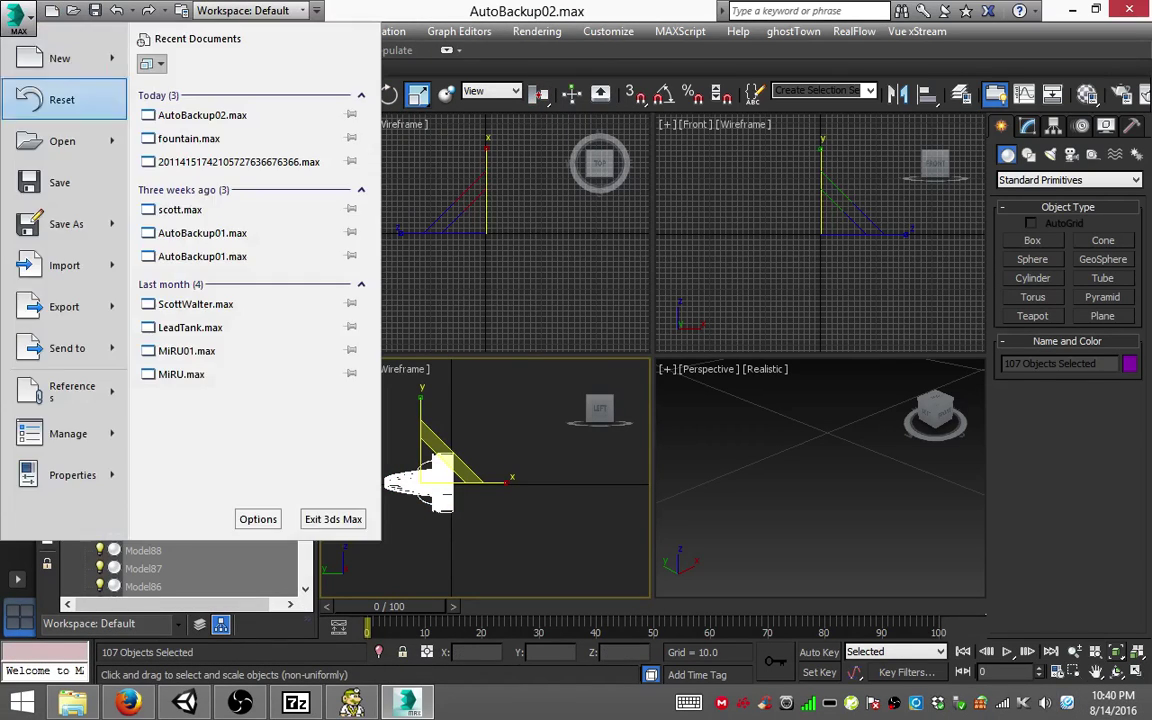
{"action": "left_click", "coordinate": [190, 78]}
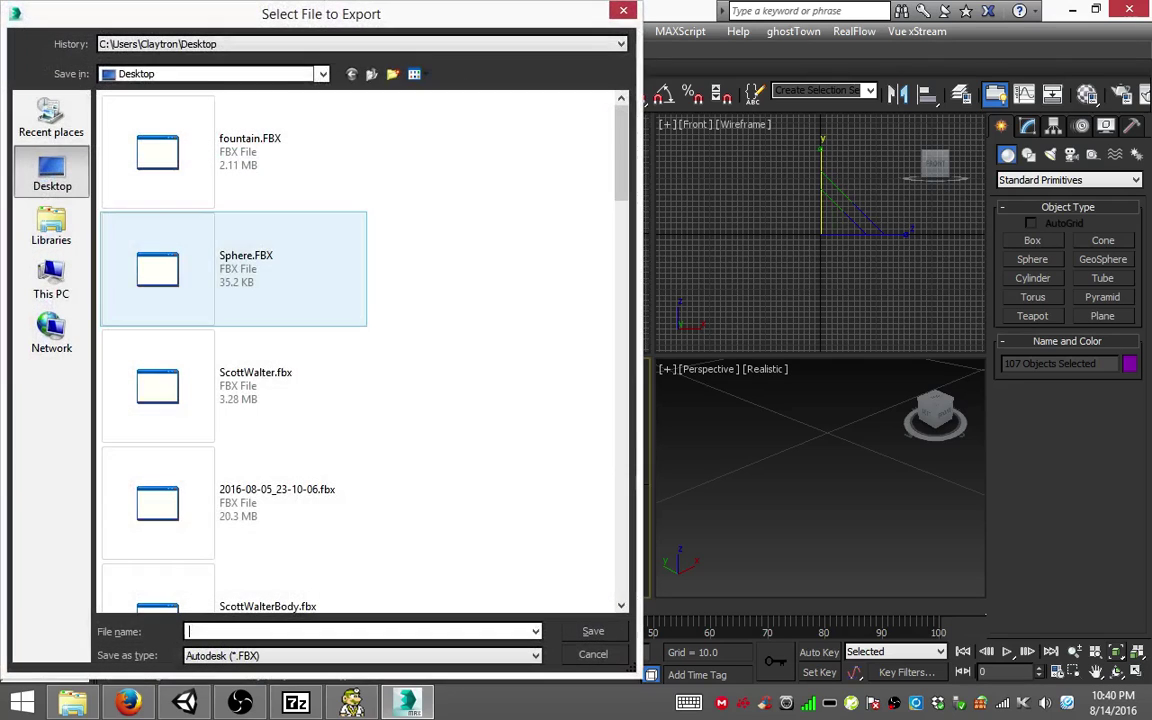
Step: Browse to C:\RxNES\Graphics\Final Fantasy (USA).nes\Customs as the export folder
{"action": "left_click", "coordinate": [51, 280]}
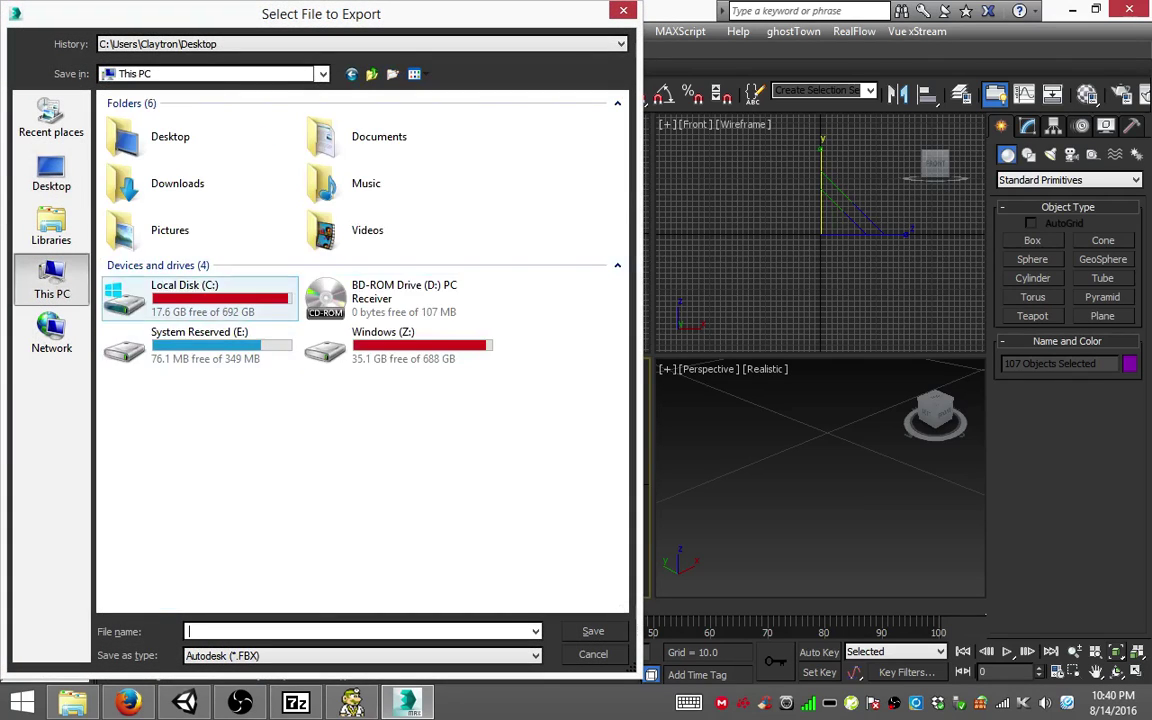
{"action": "double_click", "coordinate": [160, 360]}
{"action": "scroll", "coordinate": [300, 411], "scroll_direction": "down", "scroll_amount": 9}
{"action": "scroll", "coordinate": [300, 411], "scroll_direction": "down", "scroll_amount": 10}
{"action": "scroll", "coordinate": [300, 411], "scroll_direction": "down", "scroll_amount": 1}
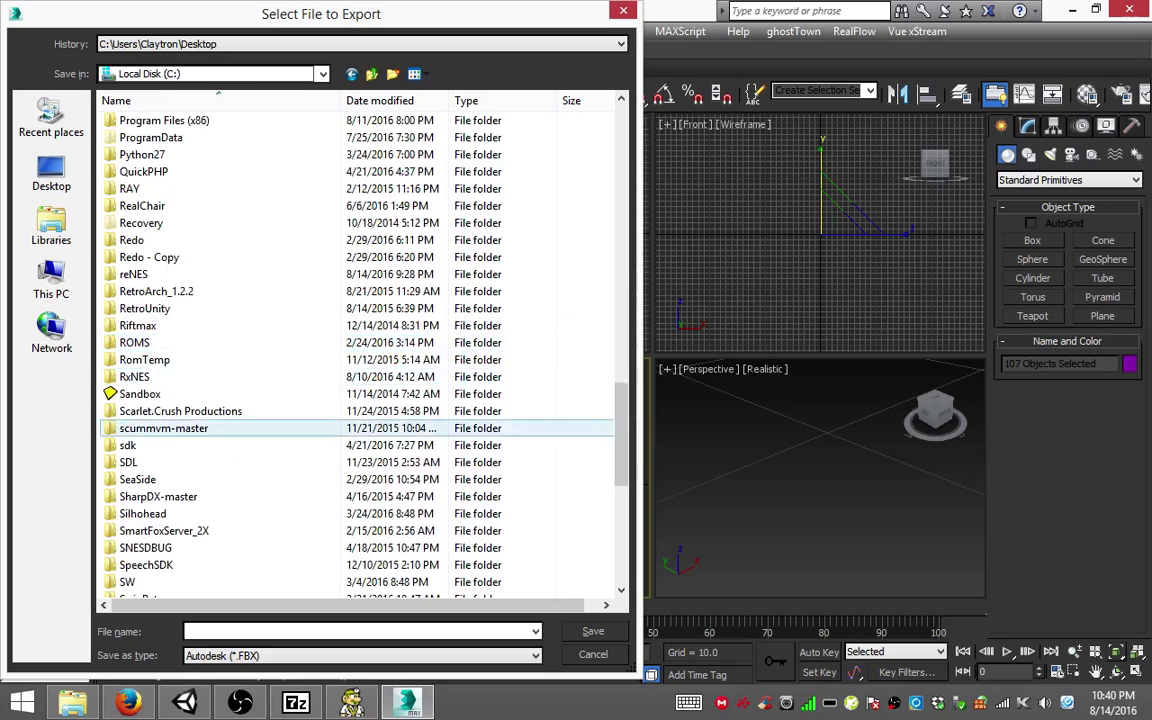
{"action": "scroll", "coordinate": [300, 411], "scroll_direction": "down", "scroll_amount": 7}
{"action": "scroll", "coordinate": [300, 411], "scroll_direction": "up", "scroll_amount": 1}
{"action": "scroll", "coordinate": [300, 300], "scroll_direction": "up", "scroll_amount": 3}
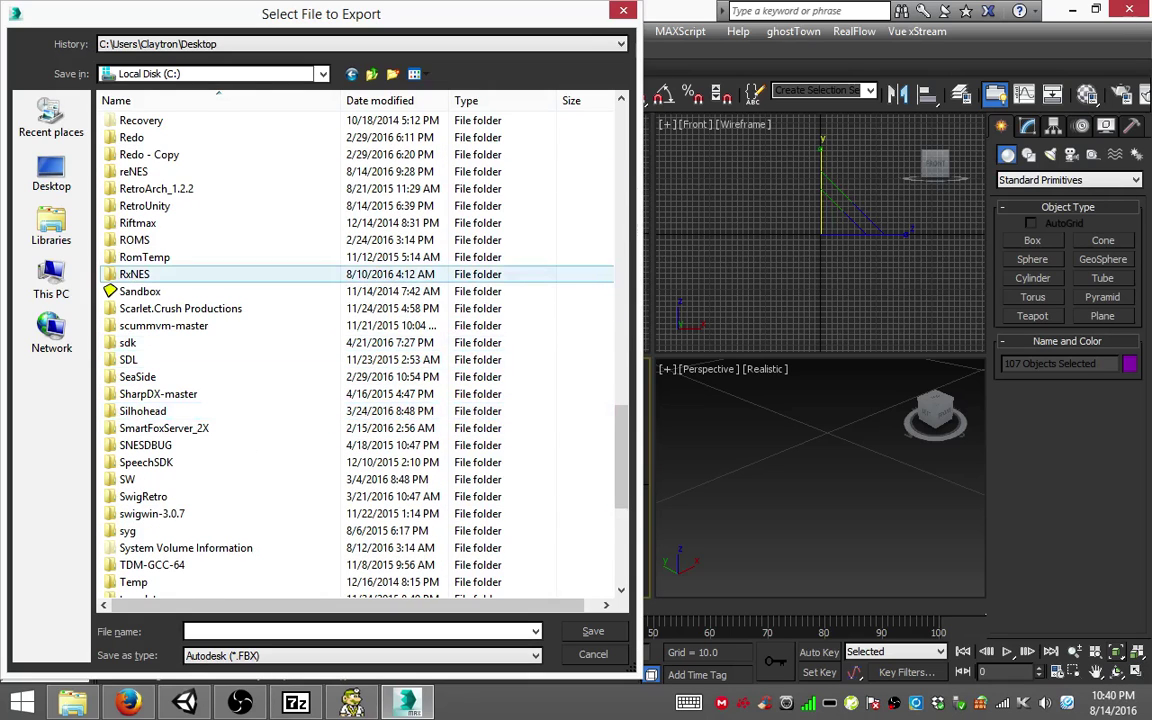
{"action": "double_click", "coordinate": [134, 274]}
{"action": "double_click", "coordinate": [140, 118]}
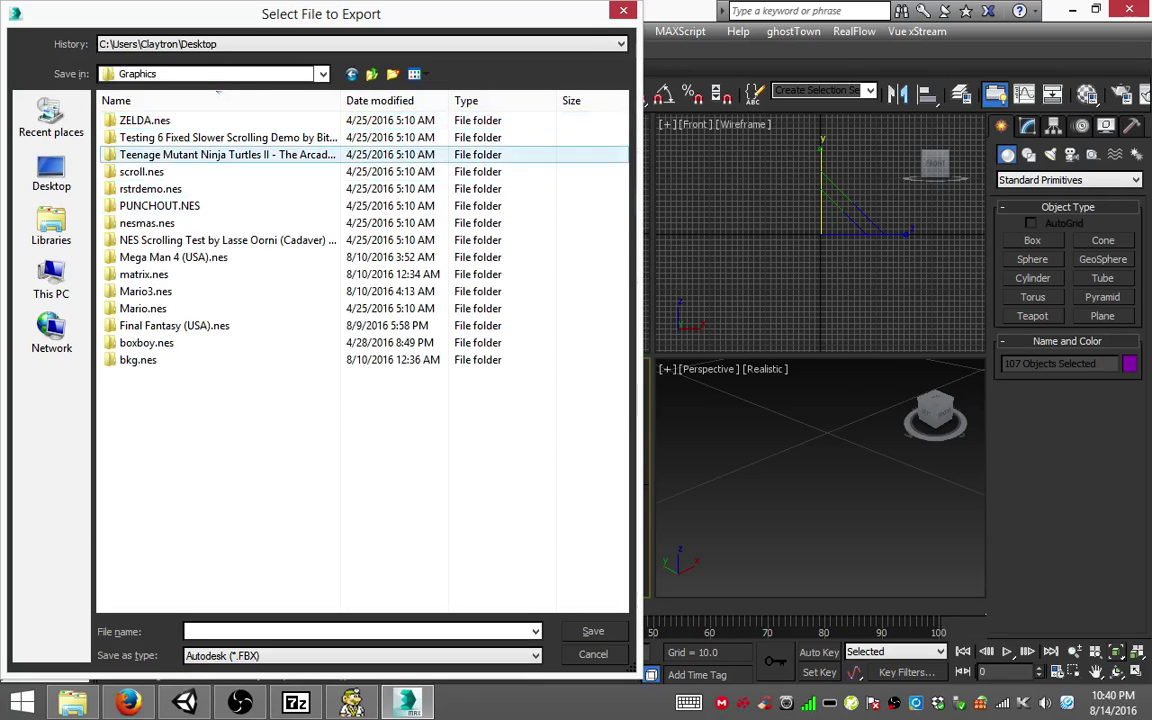
{"action": "double_click", "coordinate": [174, 325]}
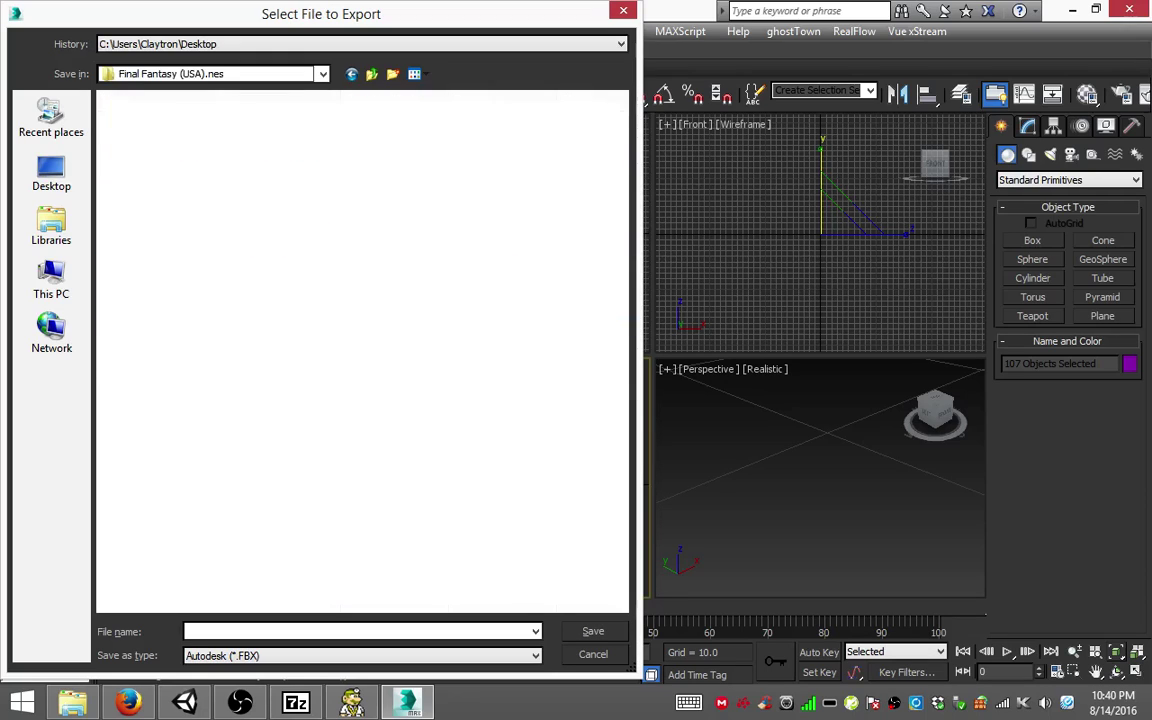
{"action": "double_click", "coordinate": [146, 140]}
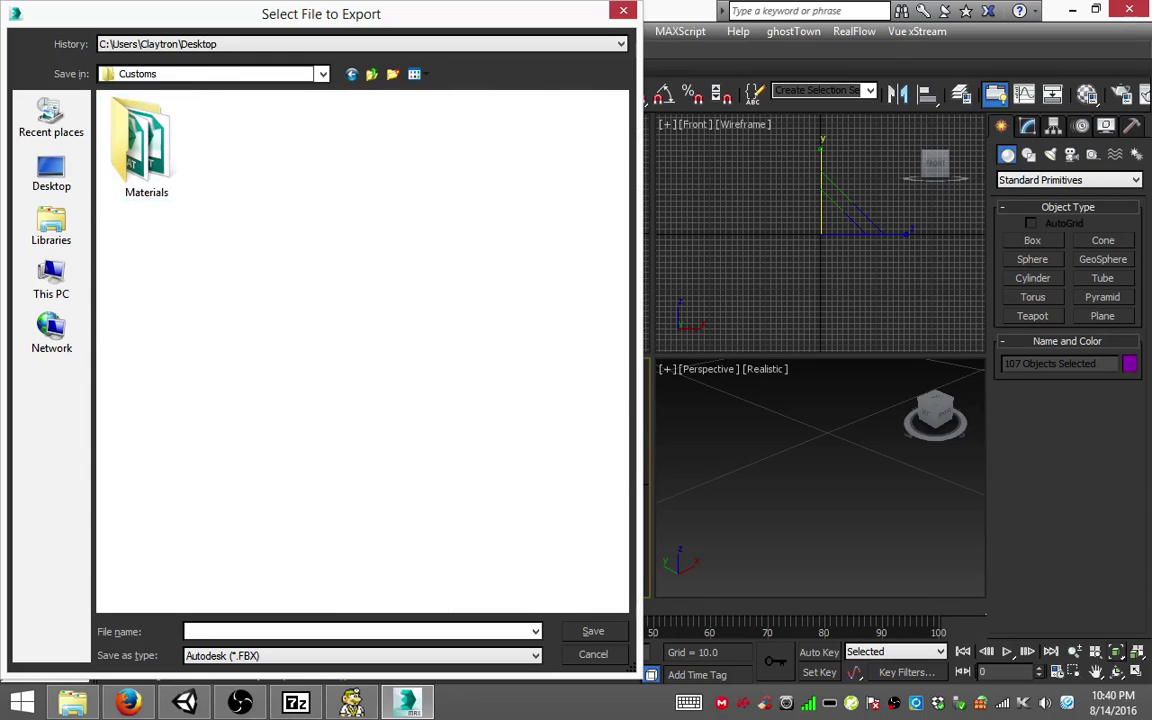
Step: Paste 51552850_ as the file name, choose the OBJ format, and confirm
{"action": "right_click", "coordinate": [250, 631]}
{"action": "left_click", "coordinate": [296, 463]}
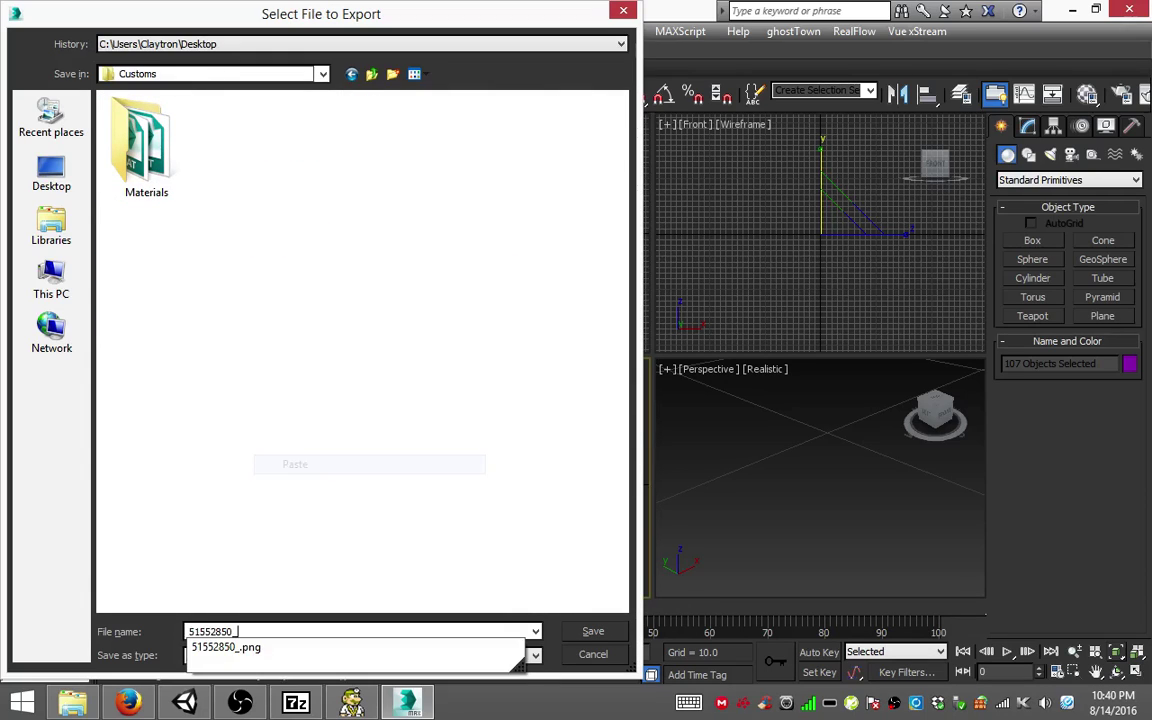
{"action": "left_click", "coordinate": [360, 655]}
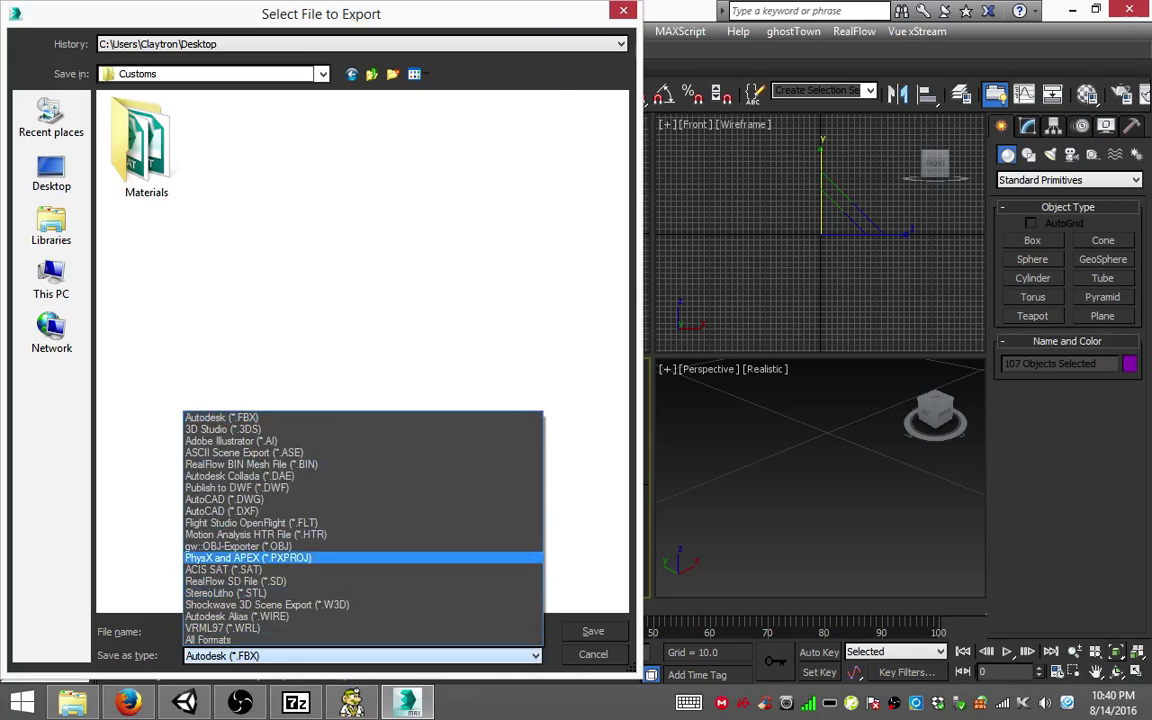
{"action": "left_click", "coordinate": [300, 497]}
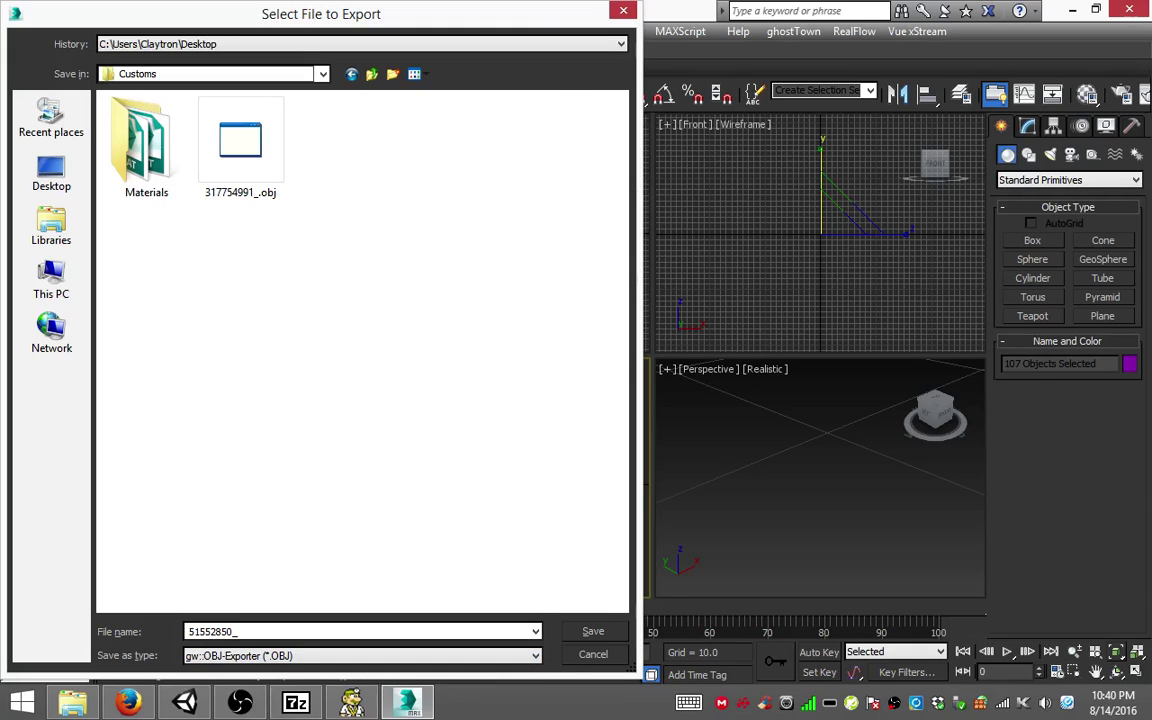
{"action": "key", "text": "Return"}
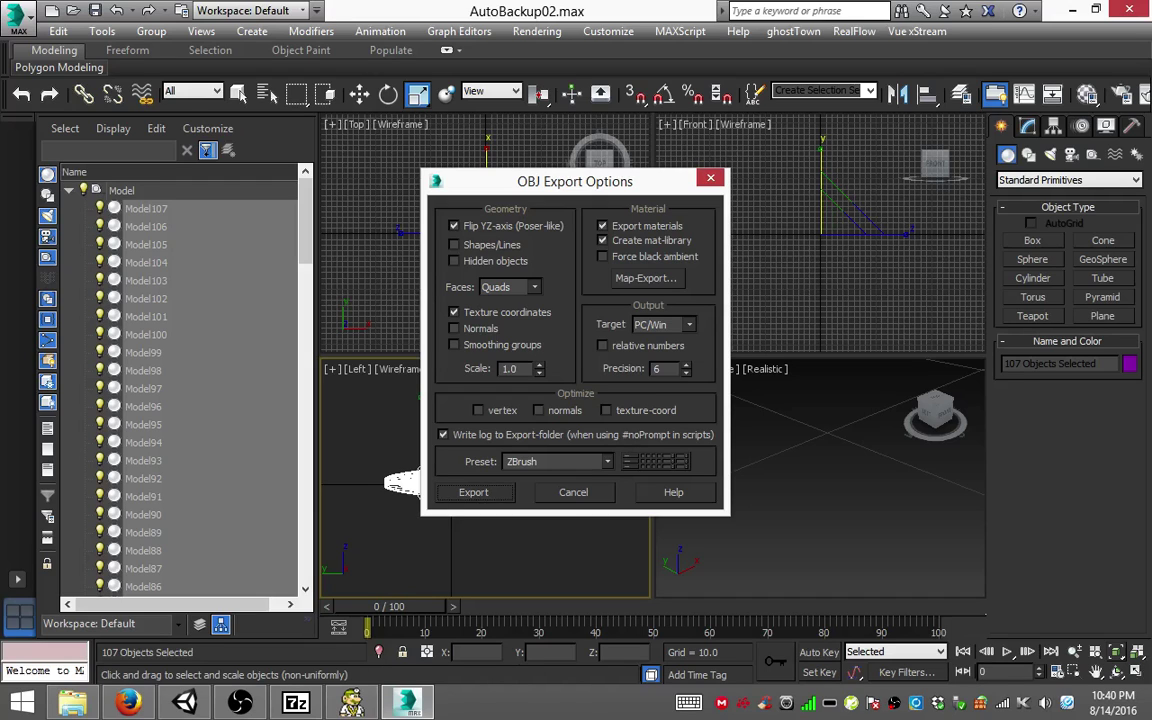
Step: Accept the OBJ options, skip the three missing texture maps, finish, and switch to Unity
{"action": "key", "text": "Return"}
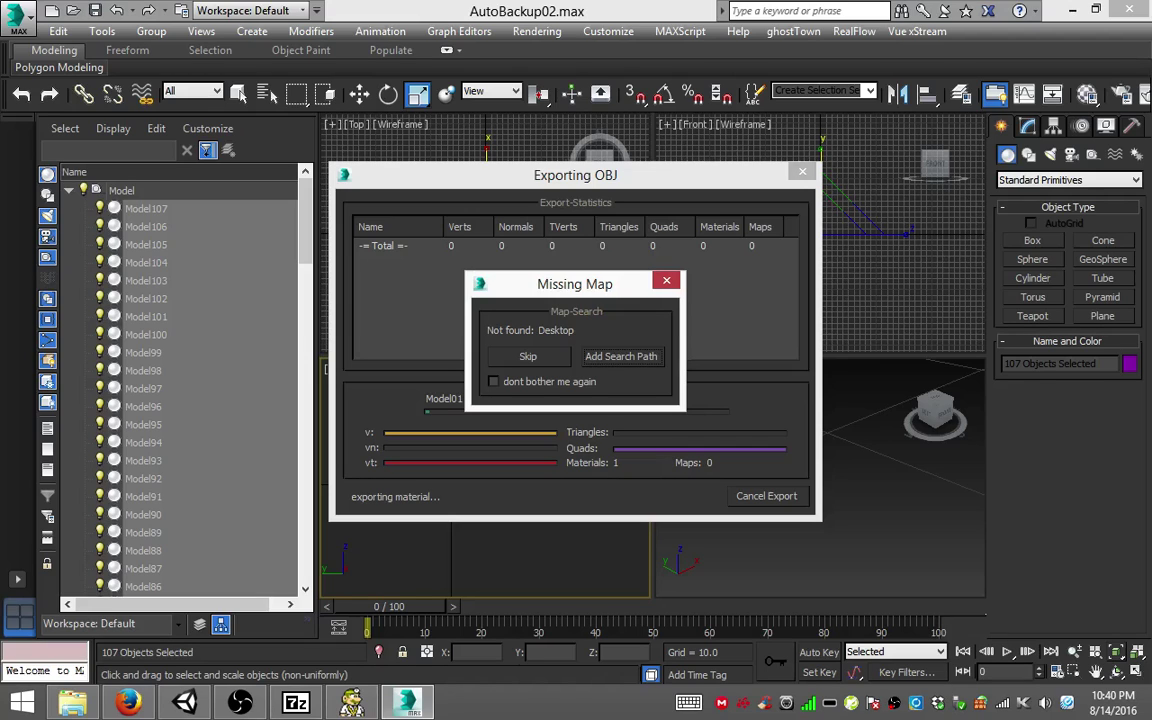
{"action": "key", "text": "Return"}
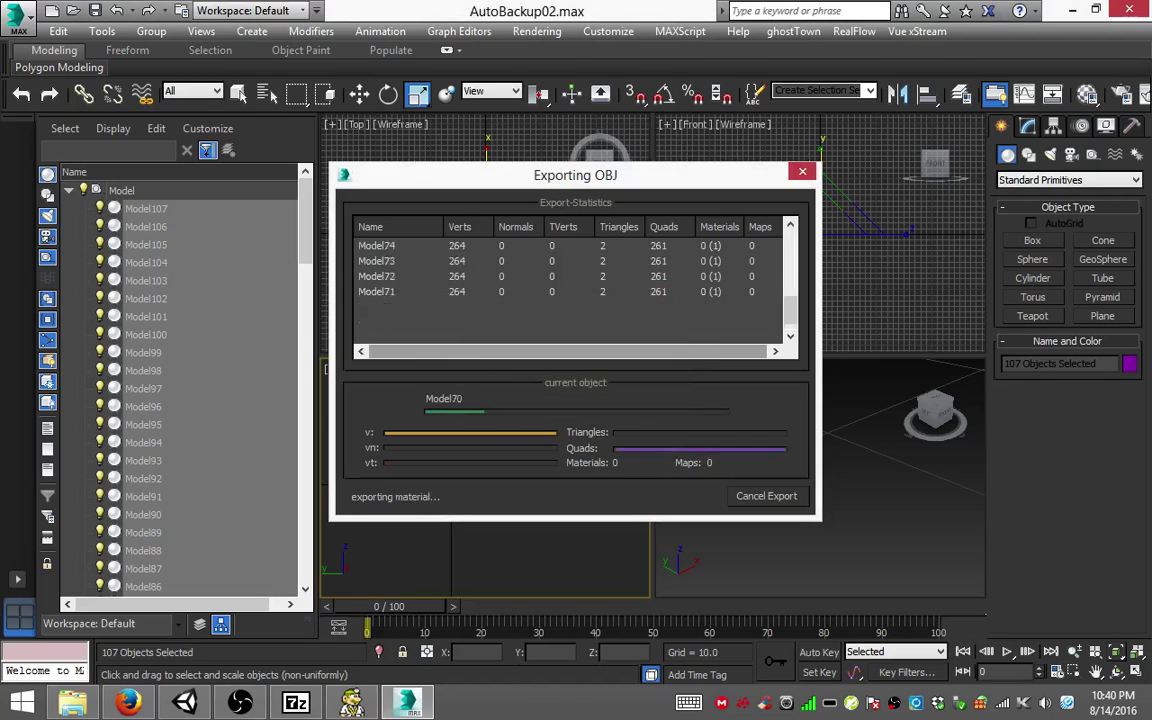
{"action": "key", "text": "Return"}
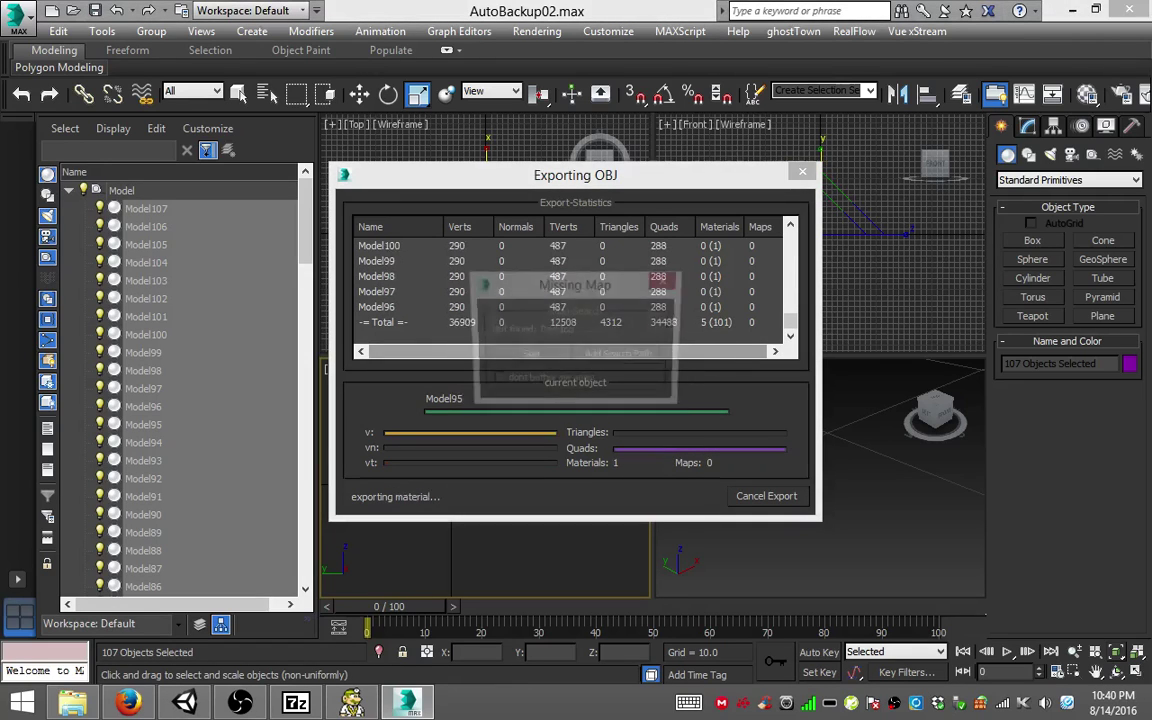
{"action": "key", "text": "Return"}
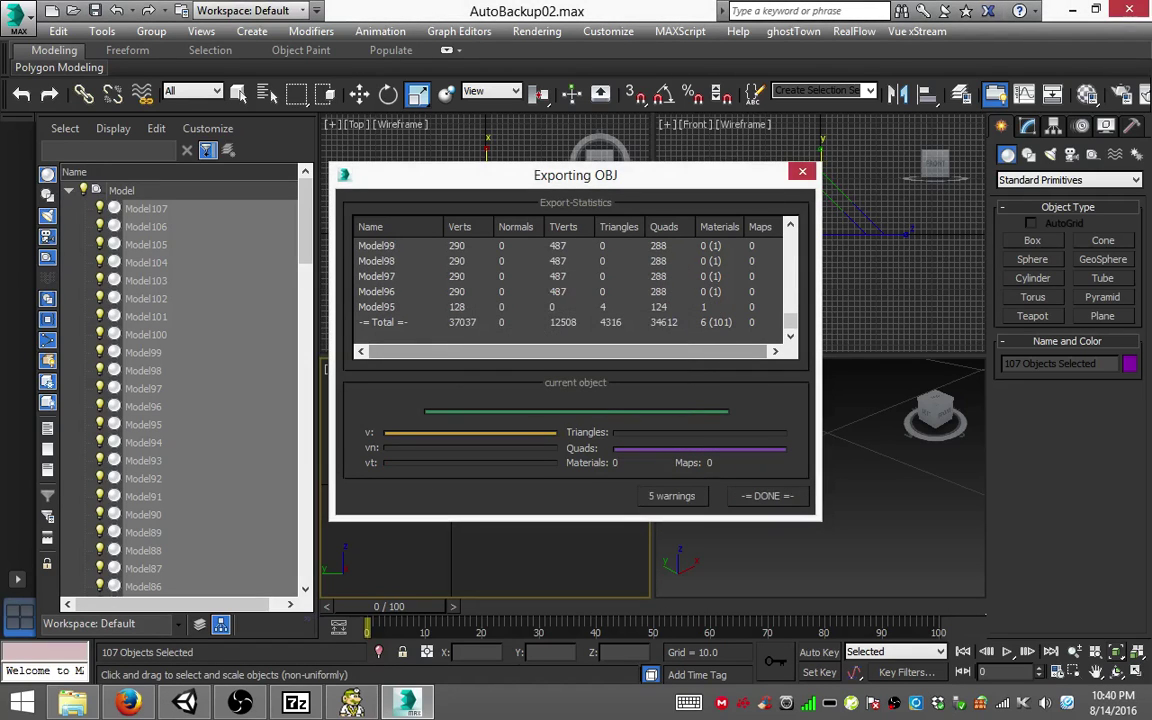
{"action": "key", "text": "Return"}
{"action": "key", "text": "alt+Tab"}
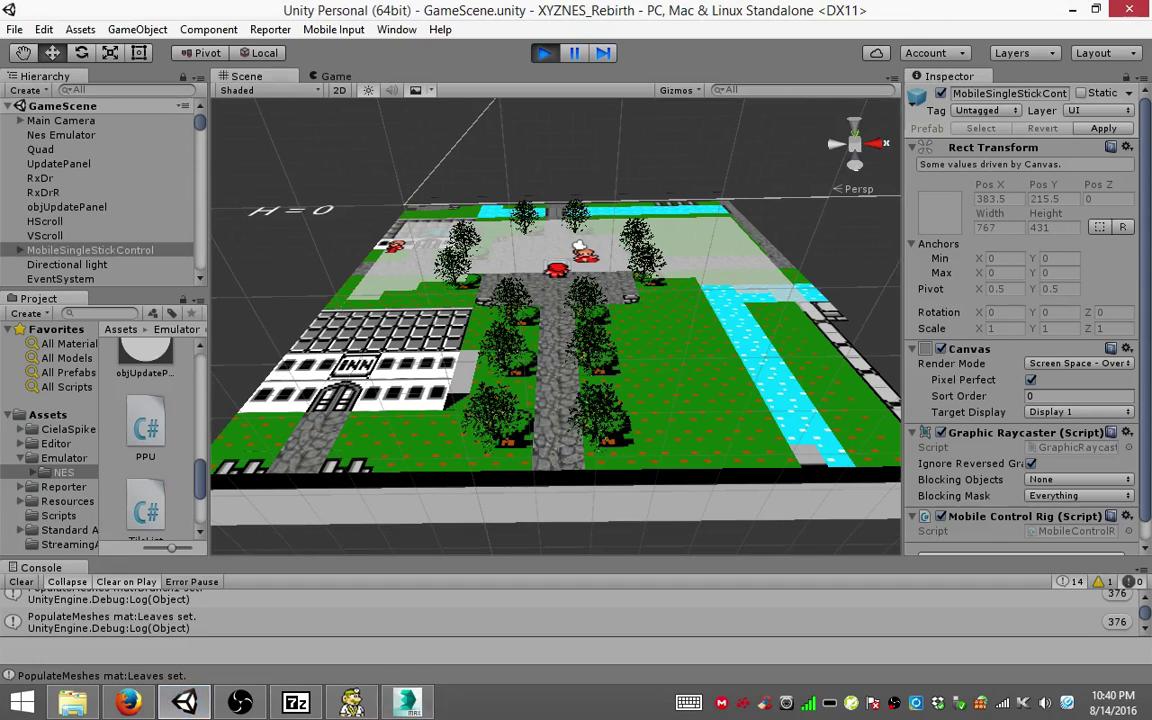
Step: Stop Unity's play test, close the RxNES game window, and open the Final Fantasy (USA).nes folder
{"action": "key", "text": "ctrl+p"}
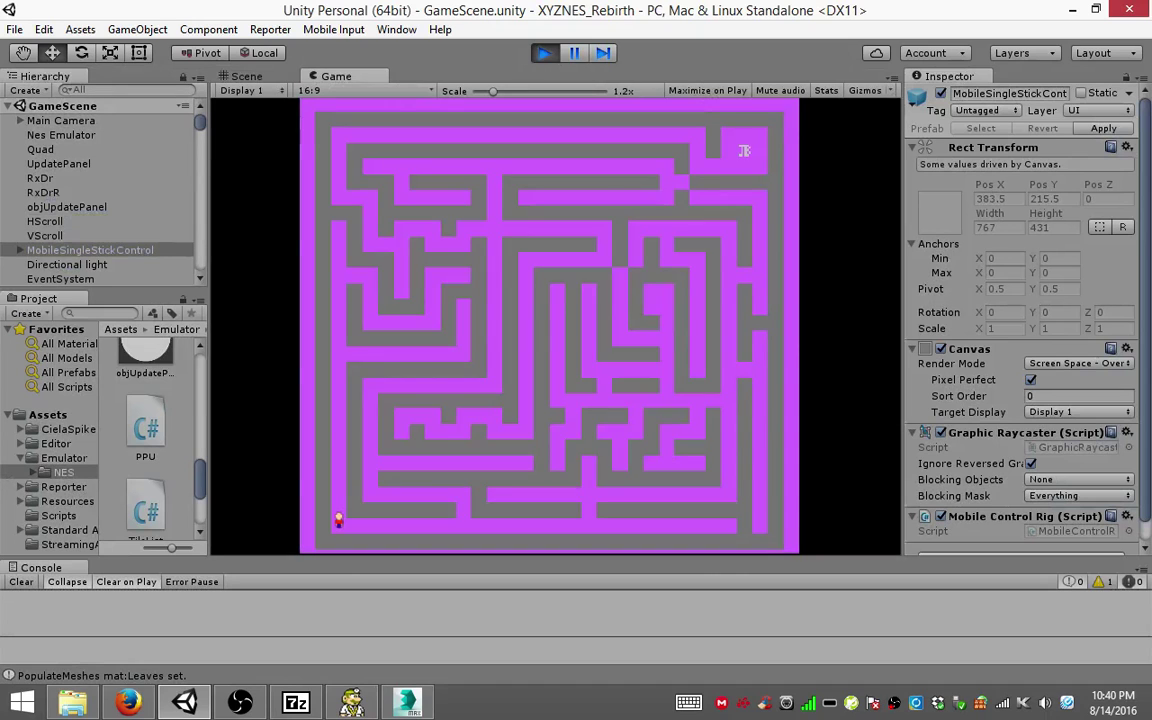
{"action": "key", "text": "ctrl+p"}
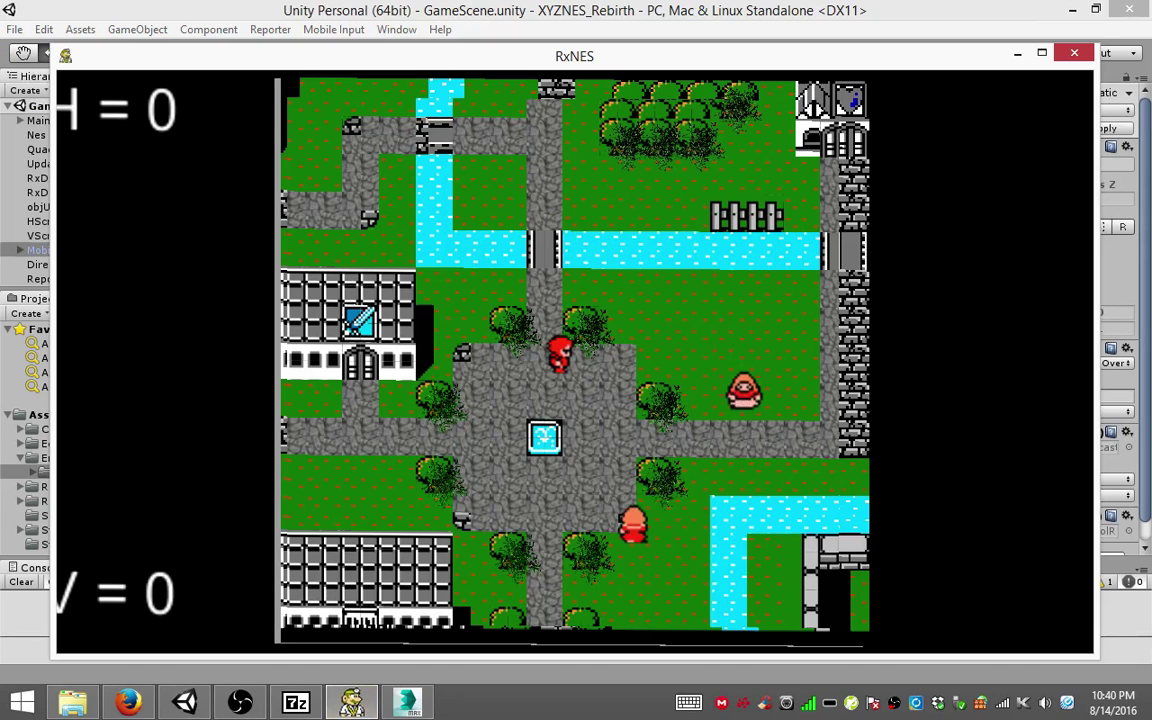
{"action": "key", "text": "alt+F4"}
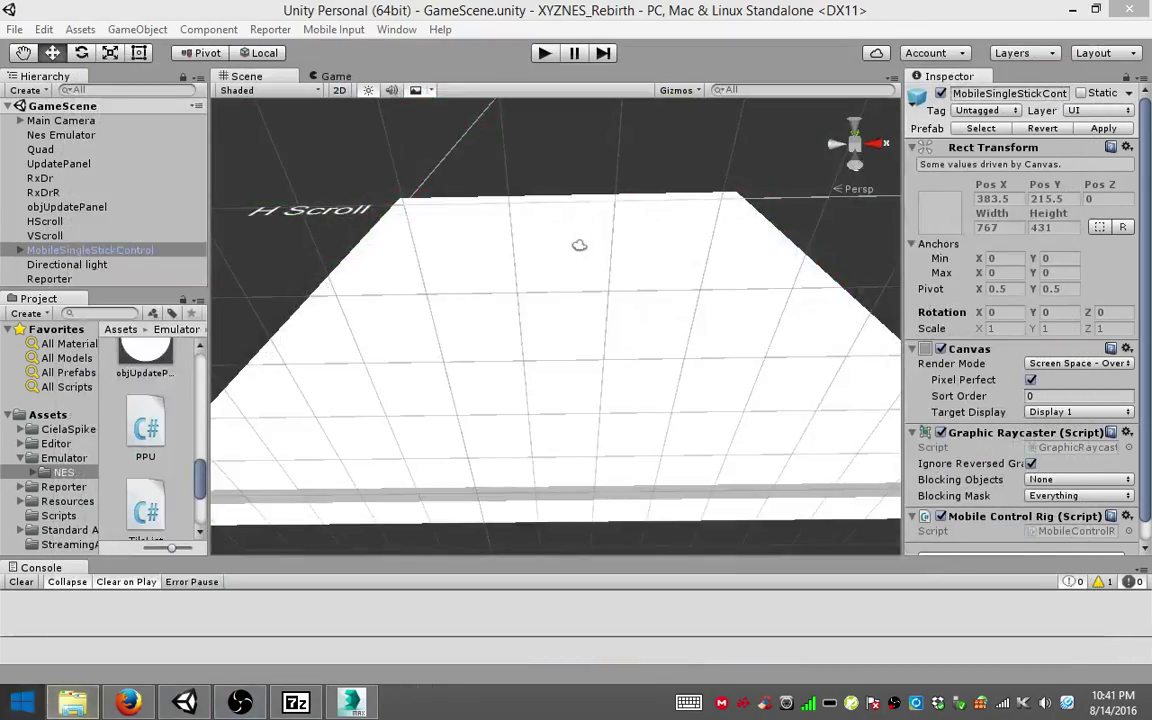
{"action": "key", "text": "super"}
{"action": "key", "text": "super"}
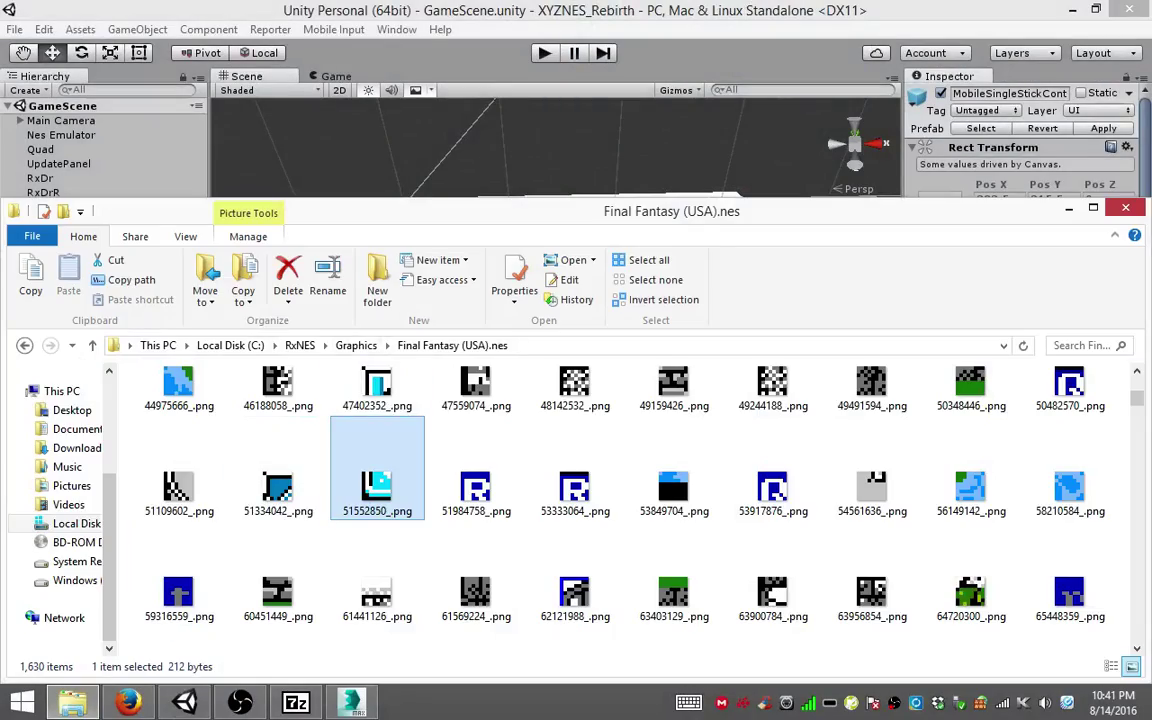
Step: Go up to the RxNES folder and run RxNES.exe
{"action": "left_click", "coordinate": [300, 345]}
{"action": "key", "text": "Up"}
{"action": "key", "text": "Up"}
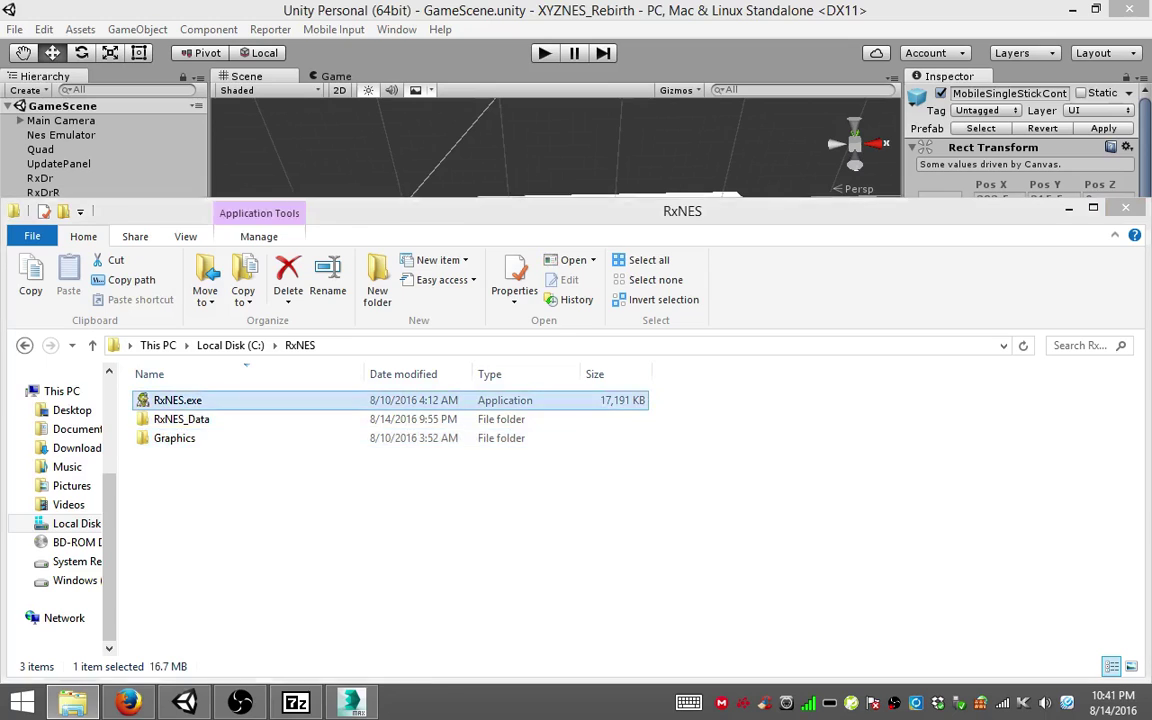
{"action": "key", "text": "Return"}
{"action": "key", "text": "Return"}
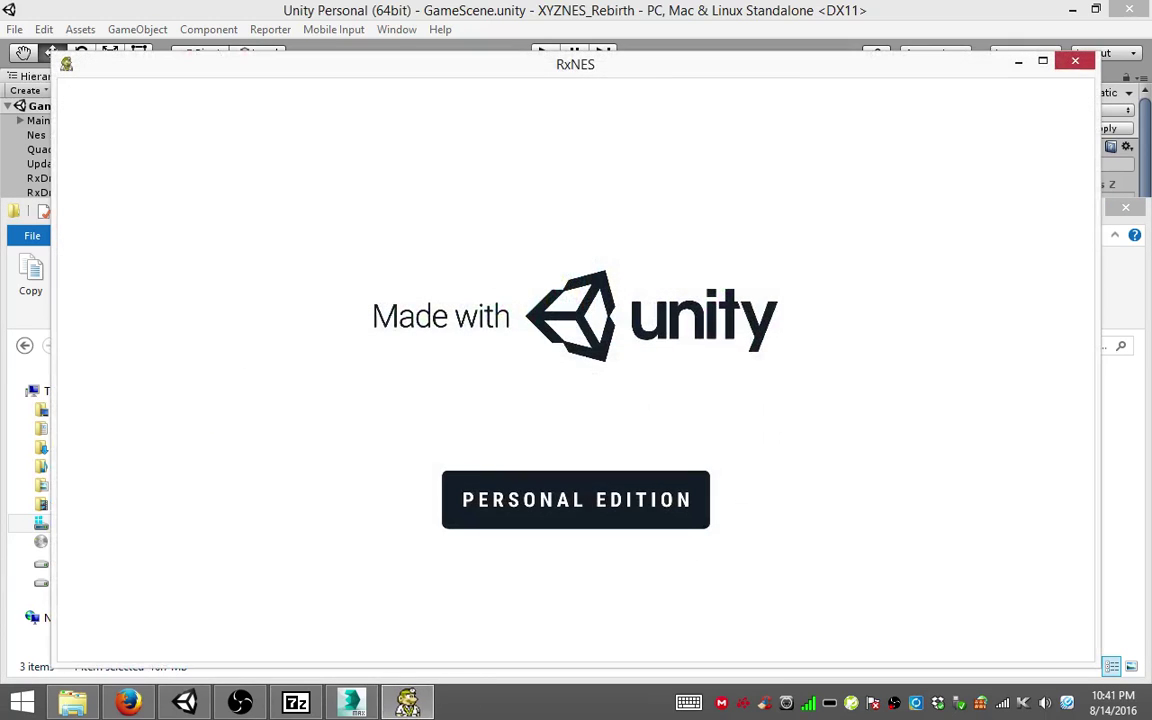
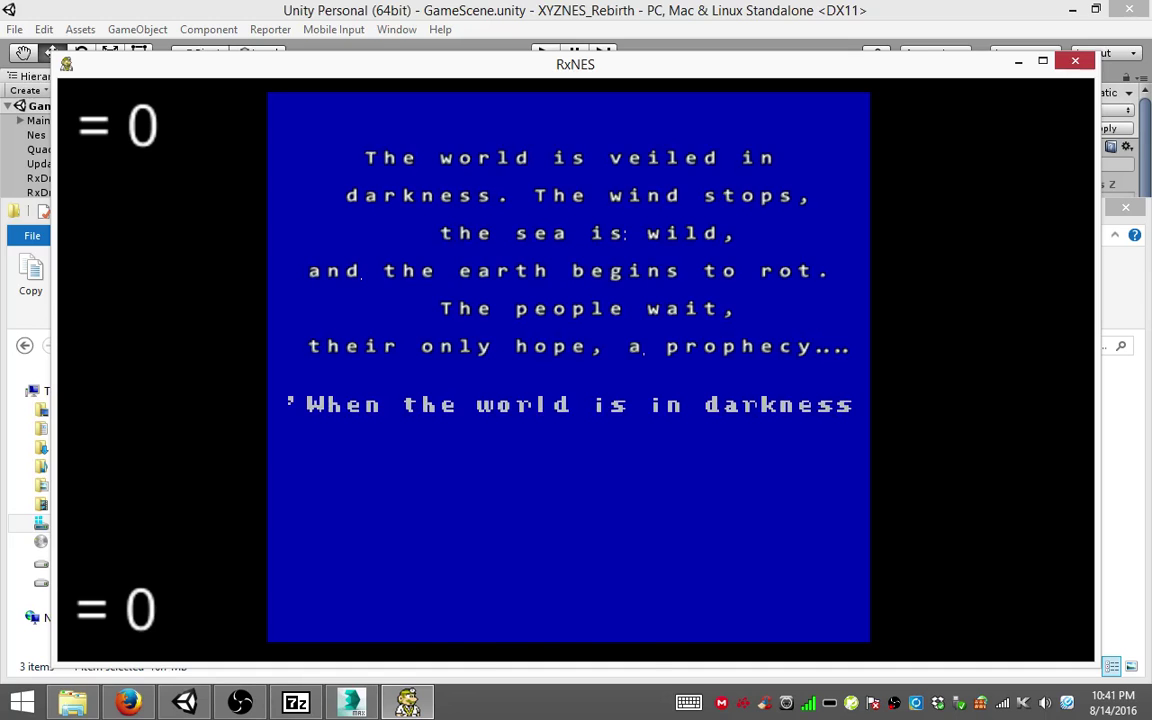
Step: Skip the prologue, start a New Game, keep the Fighter class and name the characters AAAA
{"action": "key", "text": "Return"}
{"action": "key", "text": "Return"}
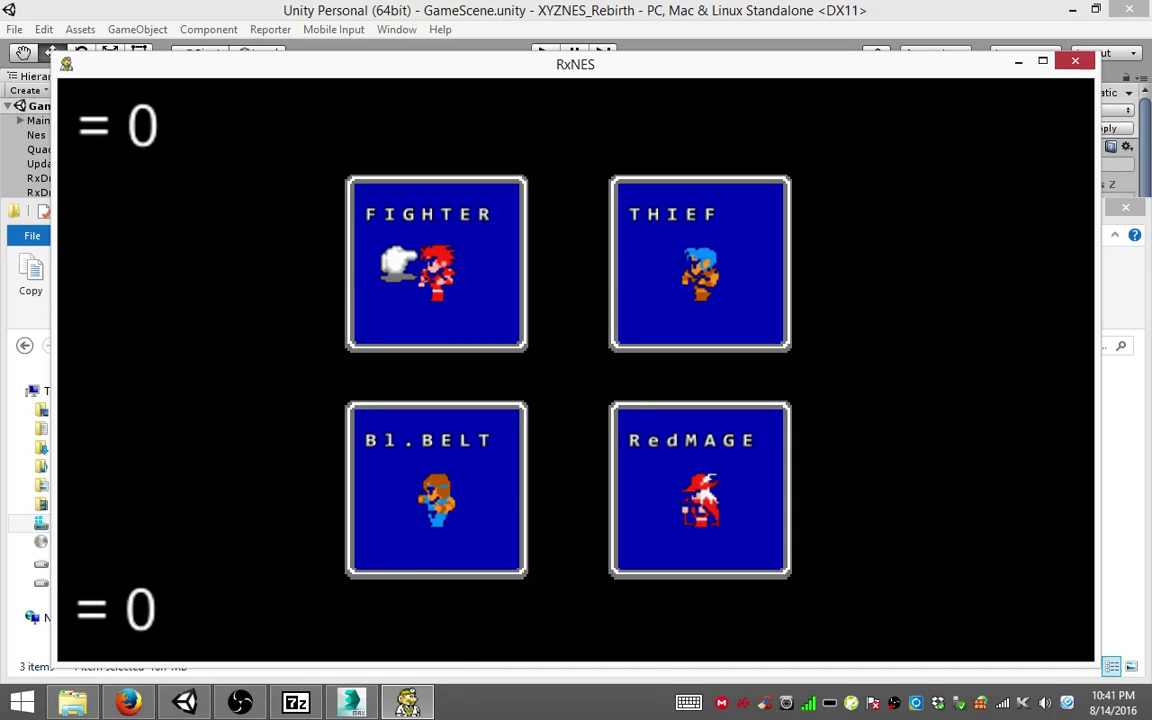
{"action": "key", "text": "Return"}
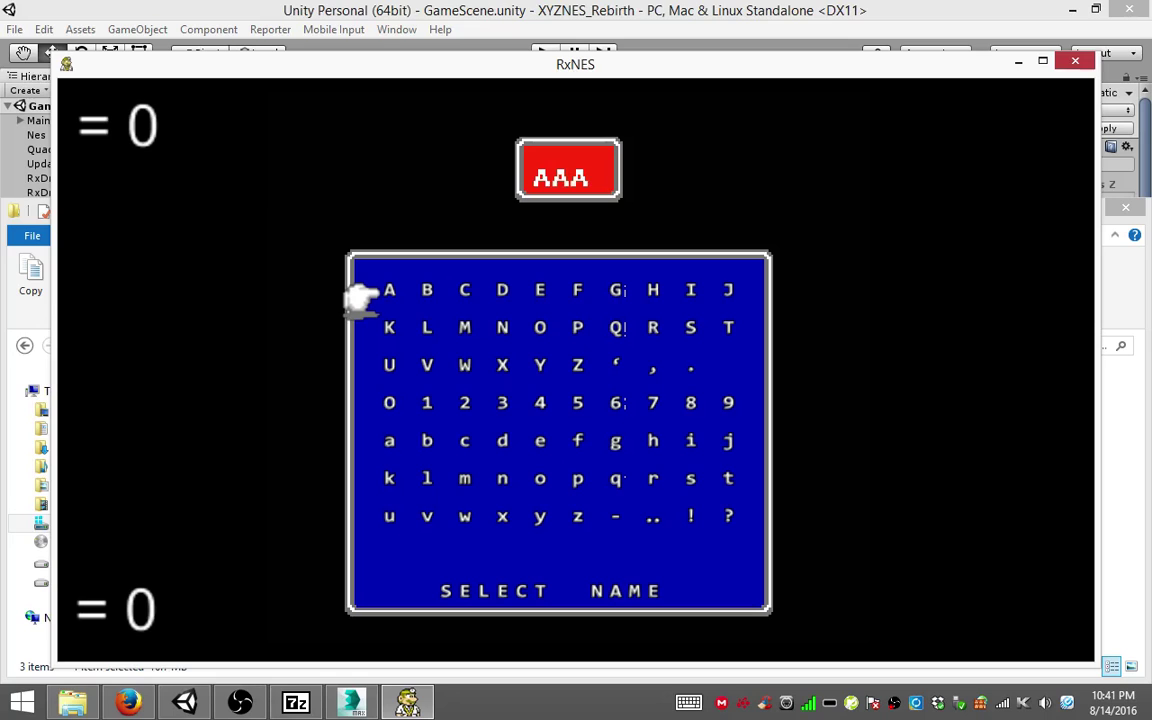
{"action": "key", "text": "Return"}
{"action": "key", "text": "Return"}
{"action": "key", "text": "Return"}
{"action": "key", "text": "Return"}
{"action": "key", "text": "Return"}
{"action": "key", "text": "Return"}
{"action": "key", "text": "Return"}
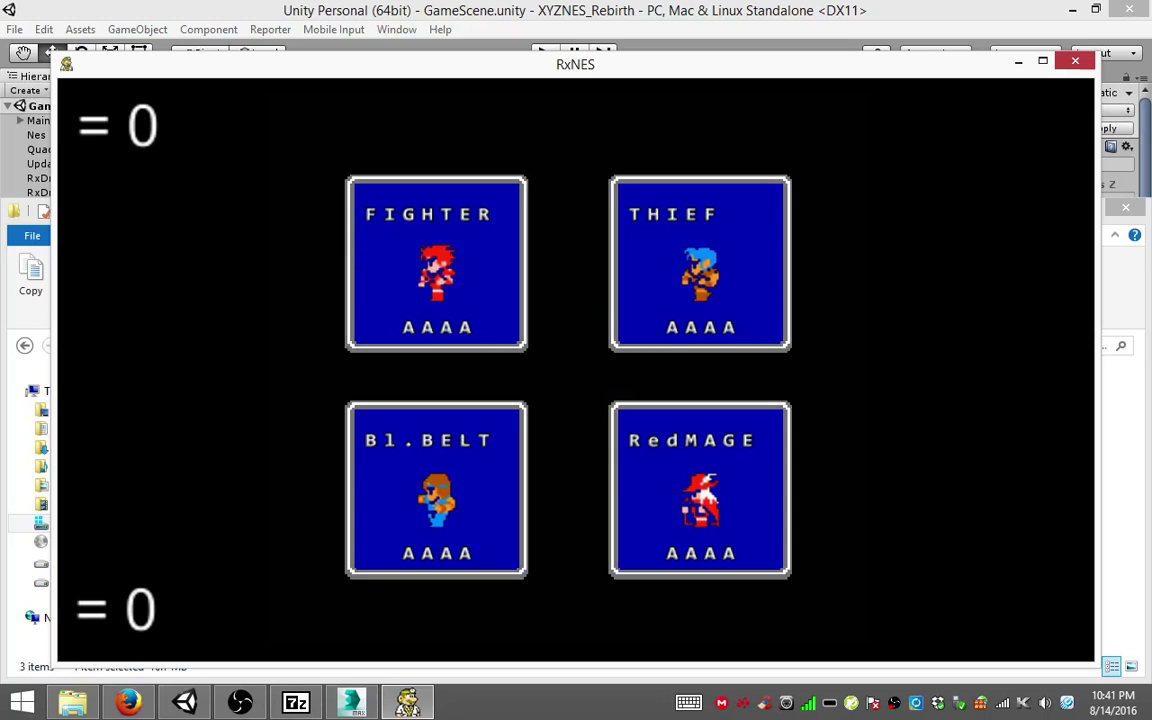
{"action": "key", "text": "Return"}
Step: Walk the party from the world map into the town and north past the plaza crystal
{"action": "key", "text": "Up"}
{"action": "key", "text": "Up"}
{"action": "key", "text": "Up"}
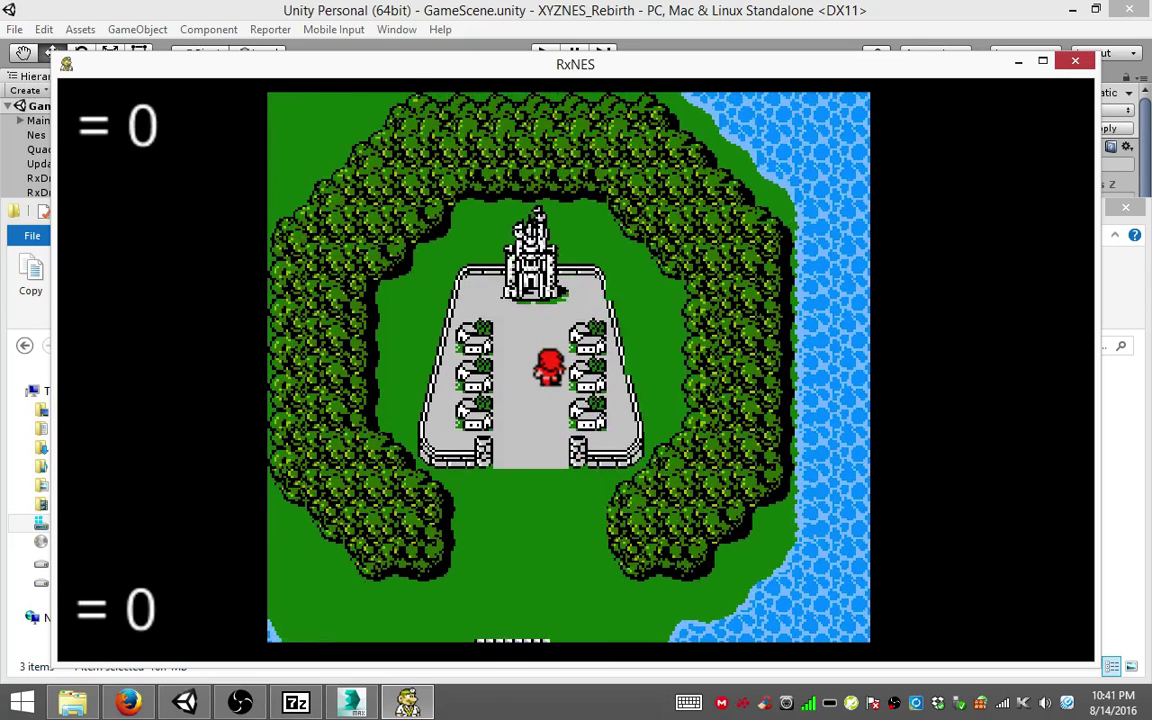
{"action": "key", "text": "Up"}
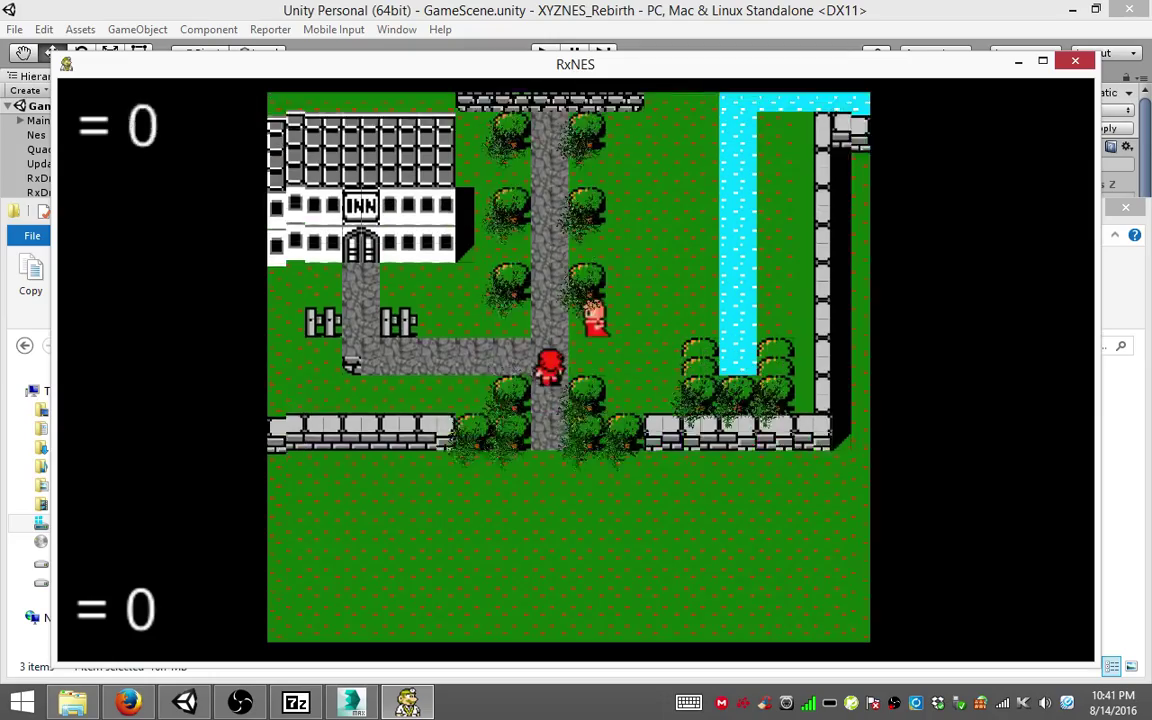
{"action": "key", "text": "Up"}
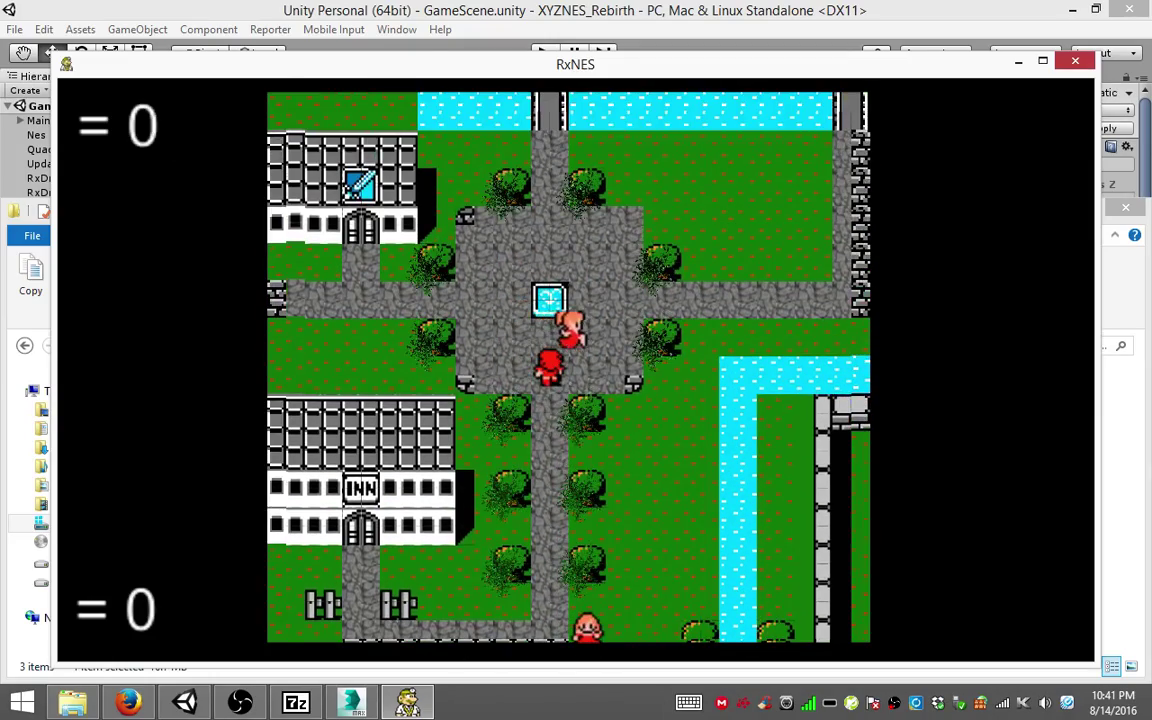
{"action": "key", "text": "Up"}
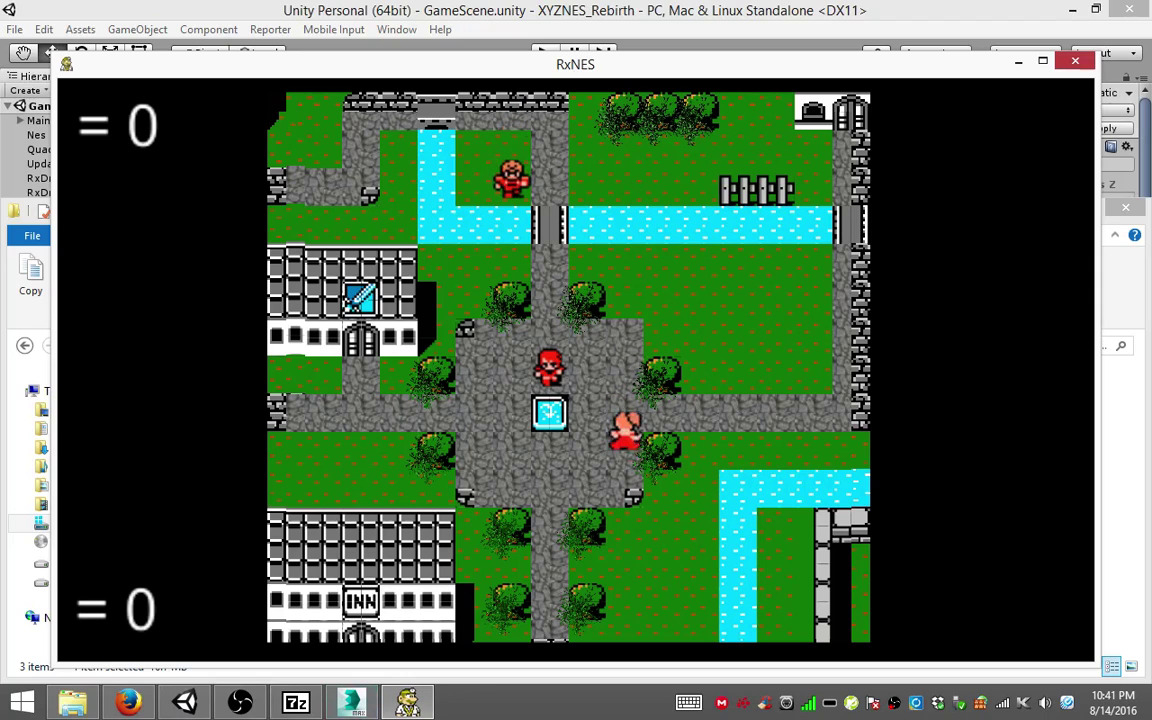
{"action": "key", "text": "alt+Tab"}
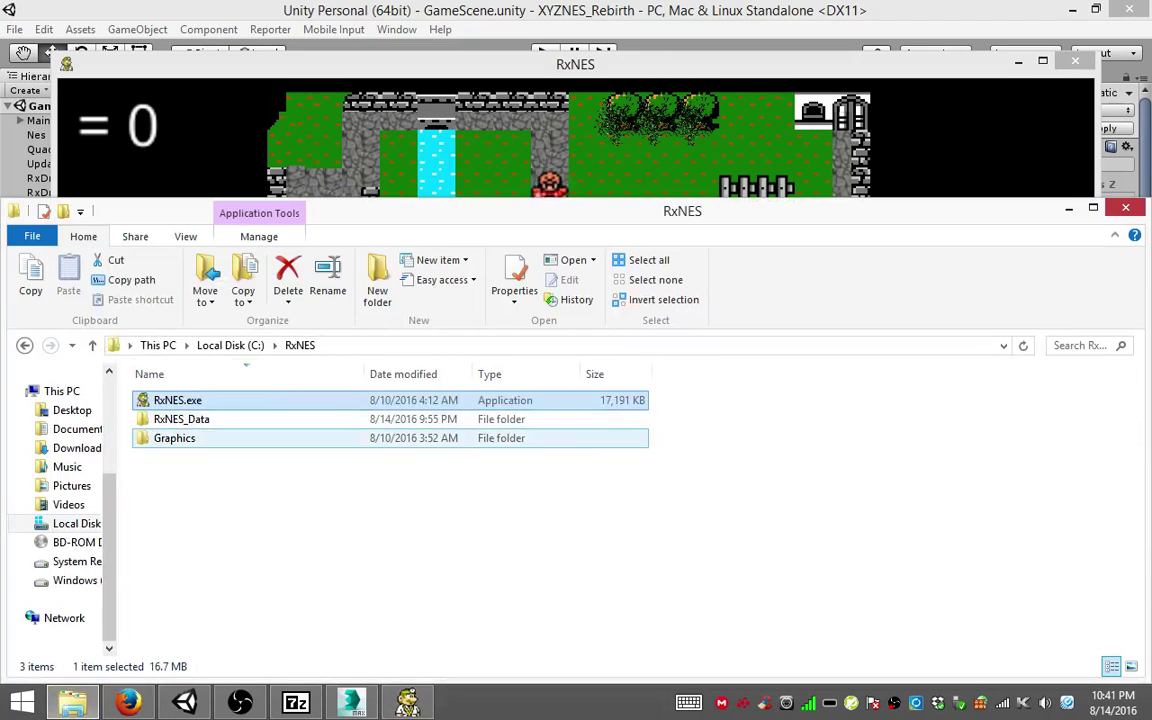
Step: Open Graphics > Final Fantasy (USA).nes > Customs and scroll through its models and textures
{"action": "double_click", "coordinate": [174, 438]}
{"action": "double_click", "coordinate": [174, 438]}
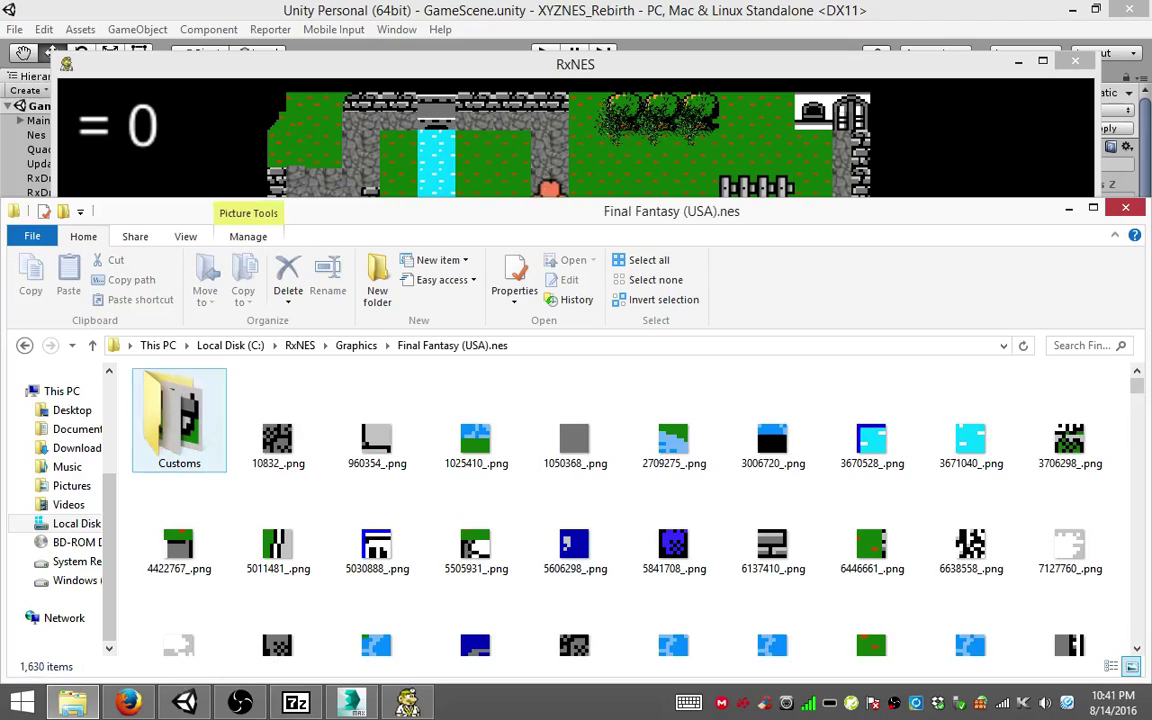
{"action": "double_click", "coordinate": [178, 420]}
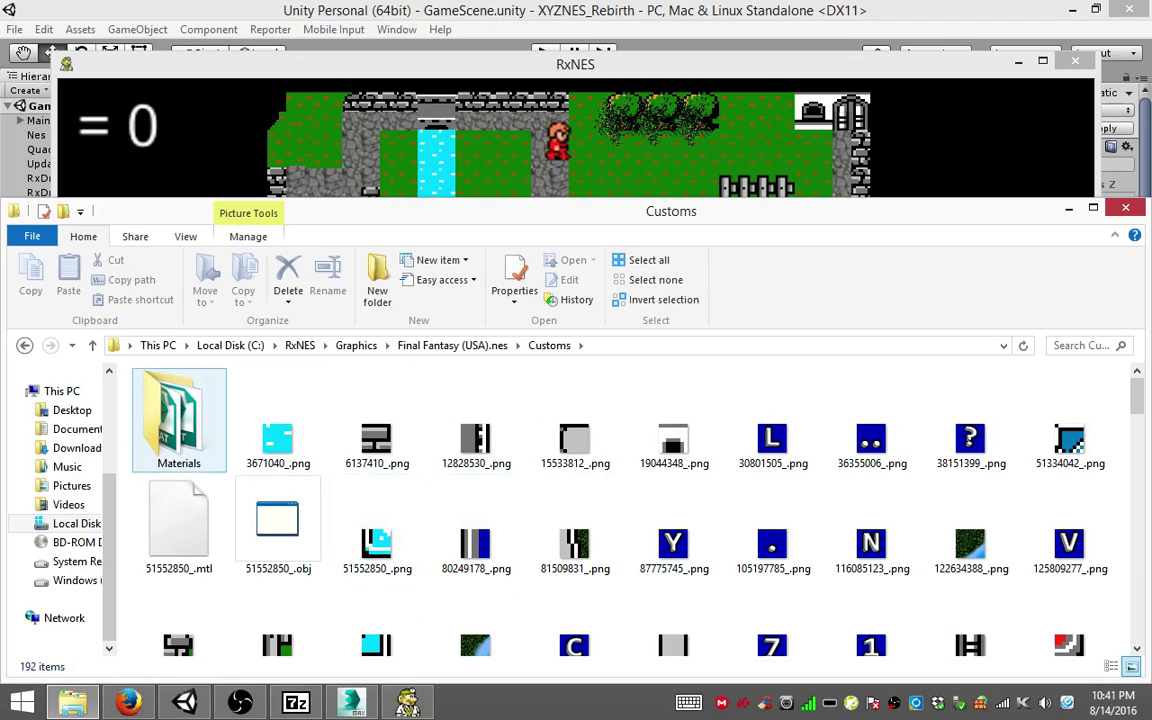
{"action": "scroll", "coordinate": [575, 500], "scroll_direction": "down", "scroll_amount": 5}
{"action": "scroll", "coordinate": [575, 500], "scroll_direction": "down", "scroll_amount": 5}
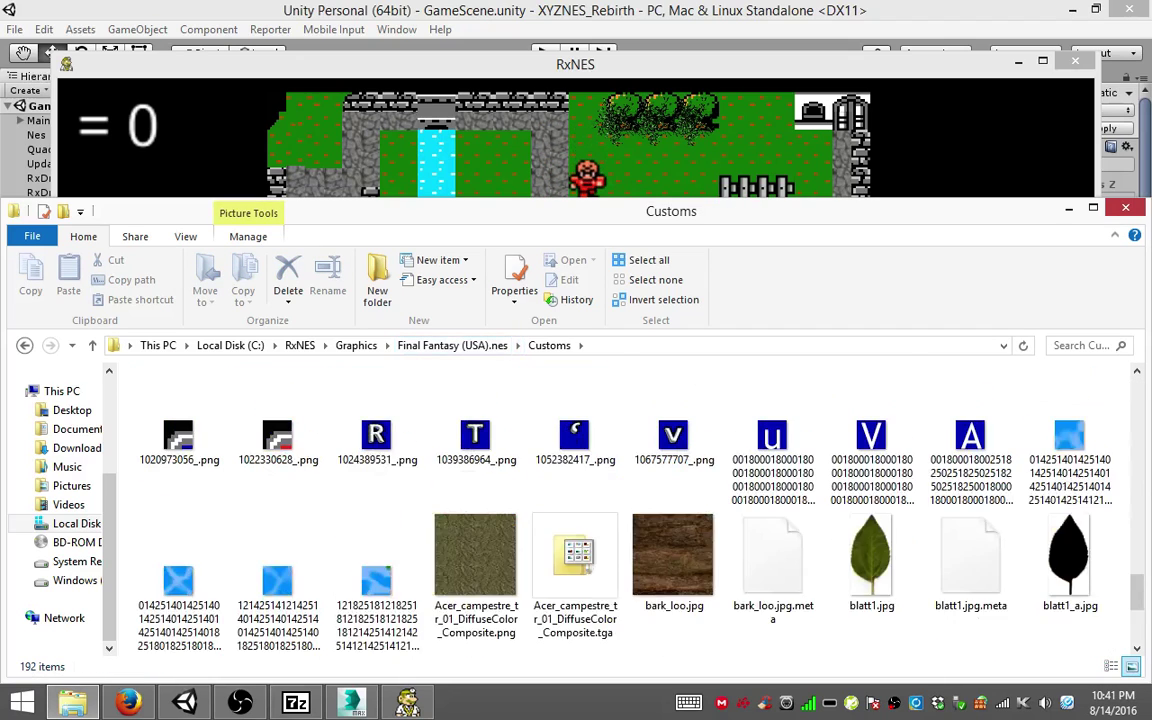
{"action": "scroll", "coordinate": [575, 500], "scroll_direction": "down", "scroll_amount": 5}
{"action": "scroll", "coordinate": [575, 500], "scroll_direction": "up", "scroll_amount": 10}
{"action": "scroll", "coordinate": [575, 500], "scroll_direction": "up", "scroll_amount": 5}
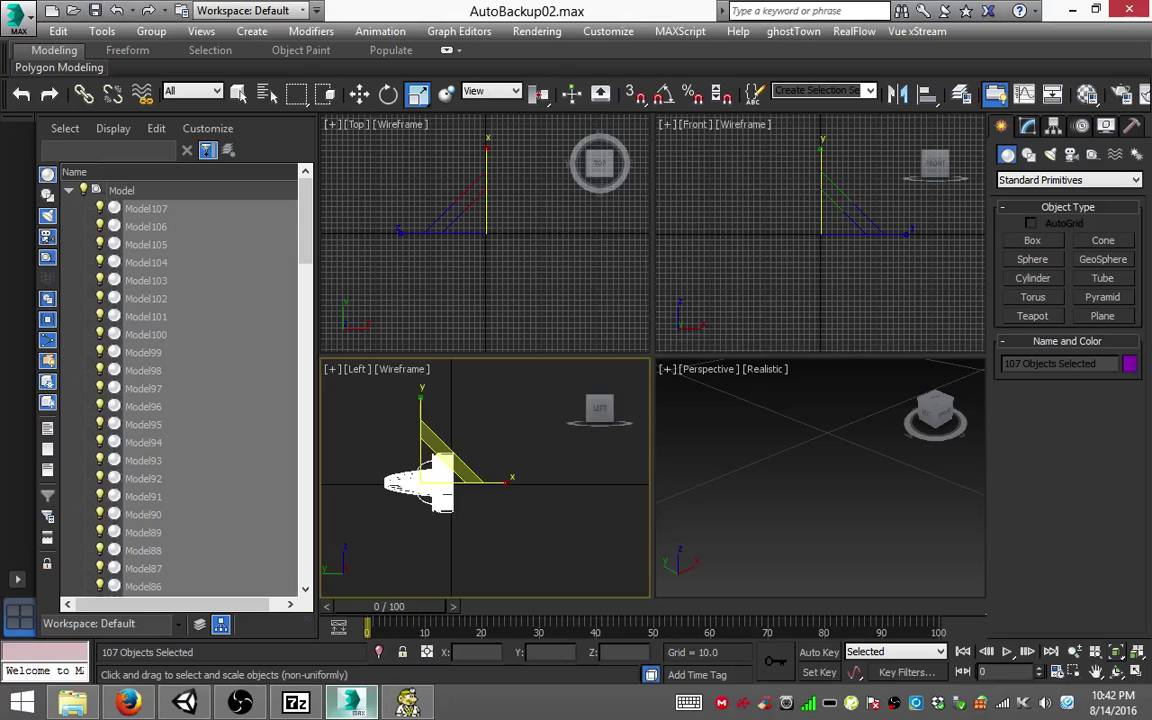
Step: Start an export from the application menu and browse to the Local Disk (C:) drive
{"action": "left_click", "coordinate": [15, 18]}
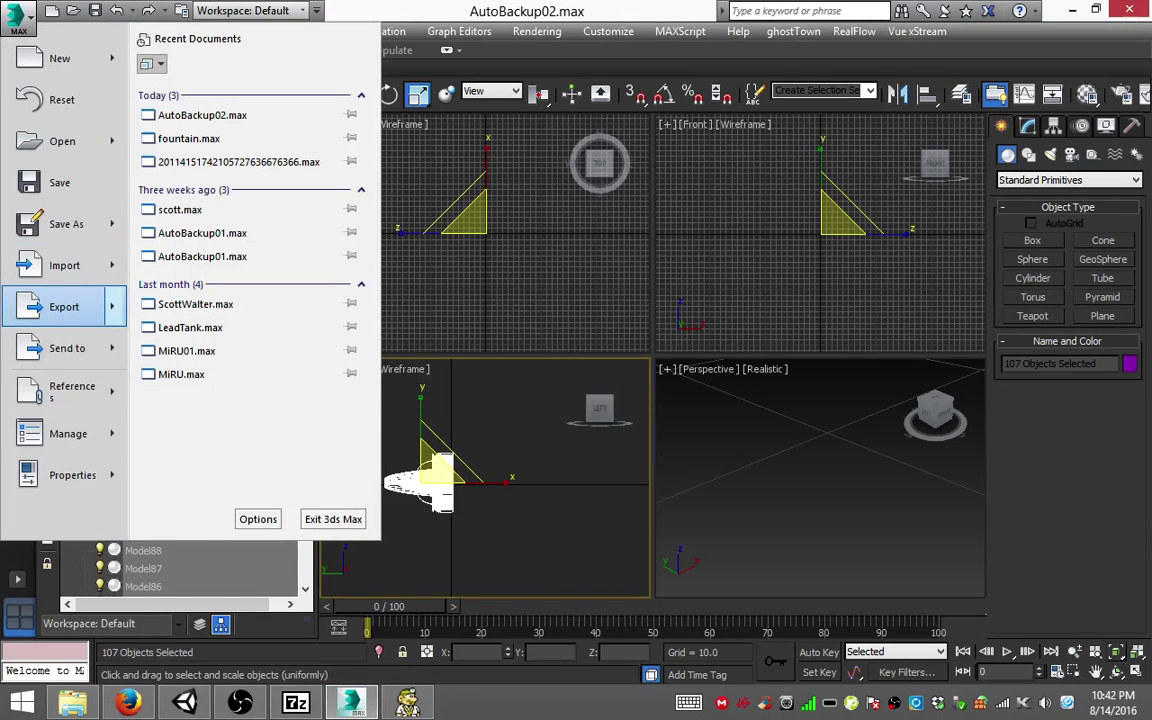
{"action": "left_click", "coordinate": [62, 303]}
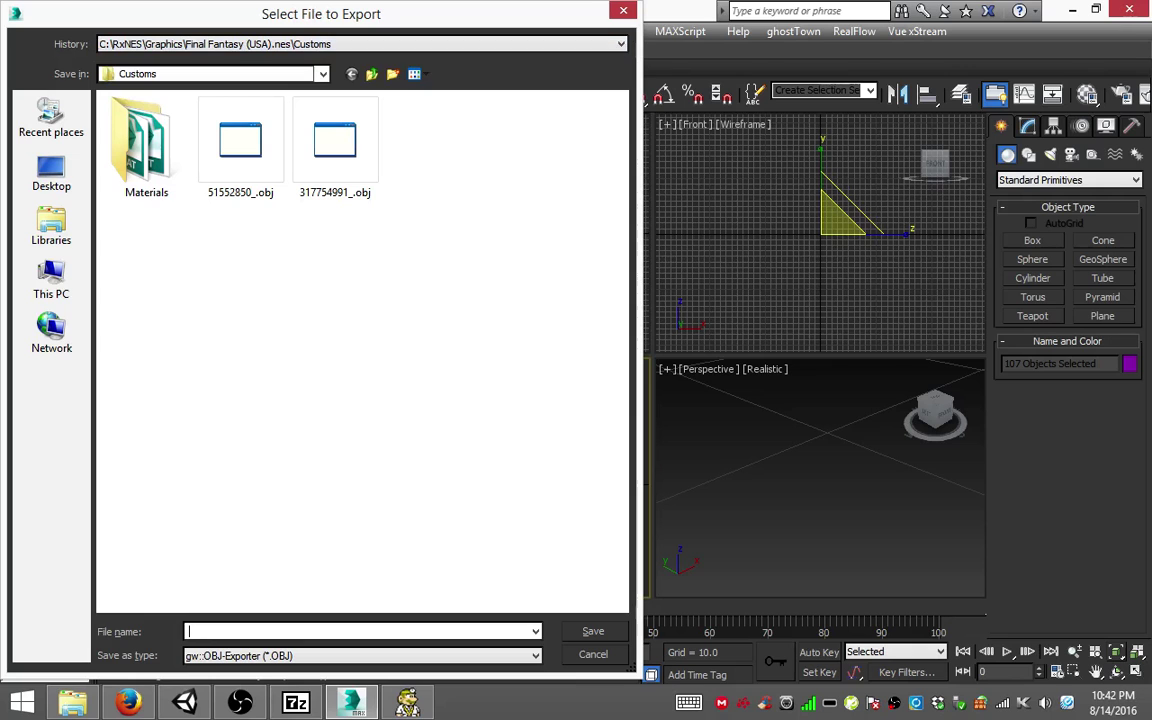
{"action": "key", "text": "Escape"}
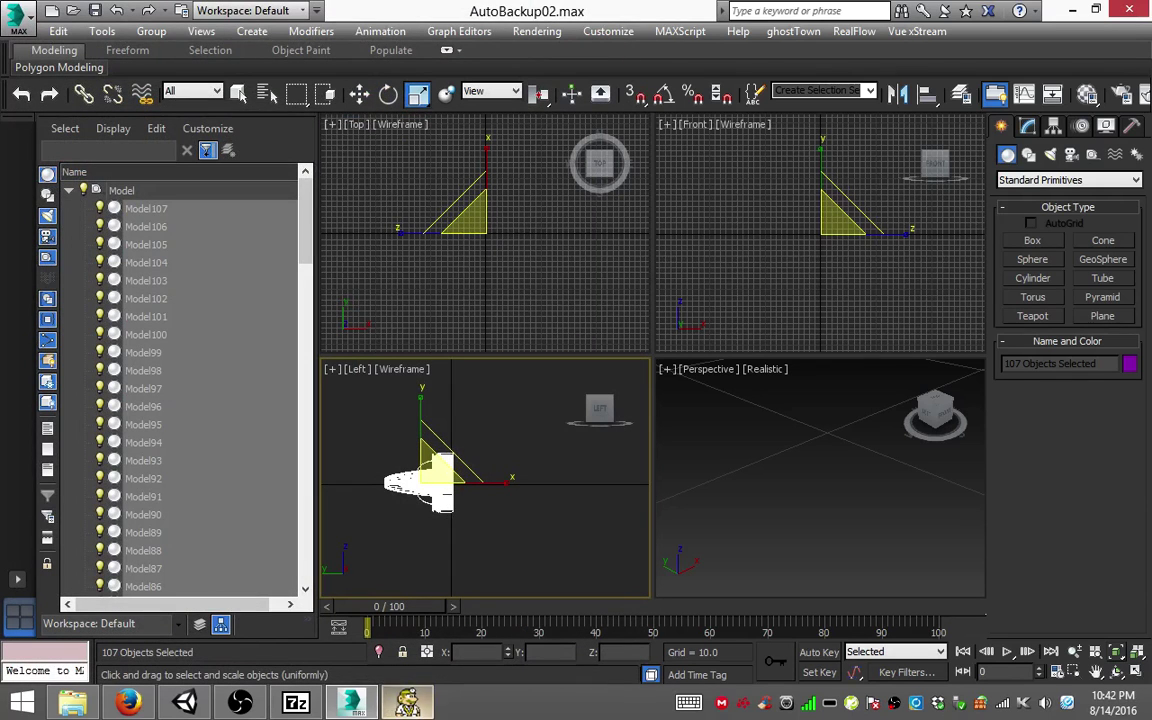
{"action": "key", "text": "alt+f"}
{"action": "left_click", "coordinate": [64, 306]}
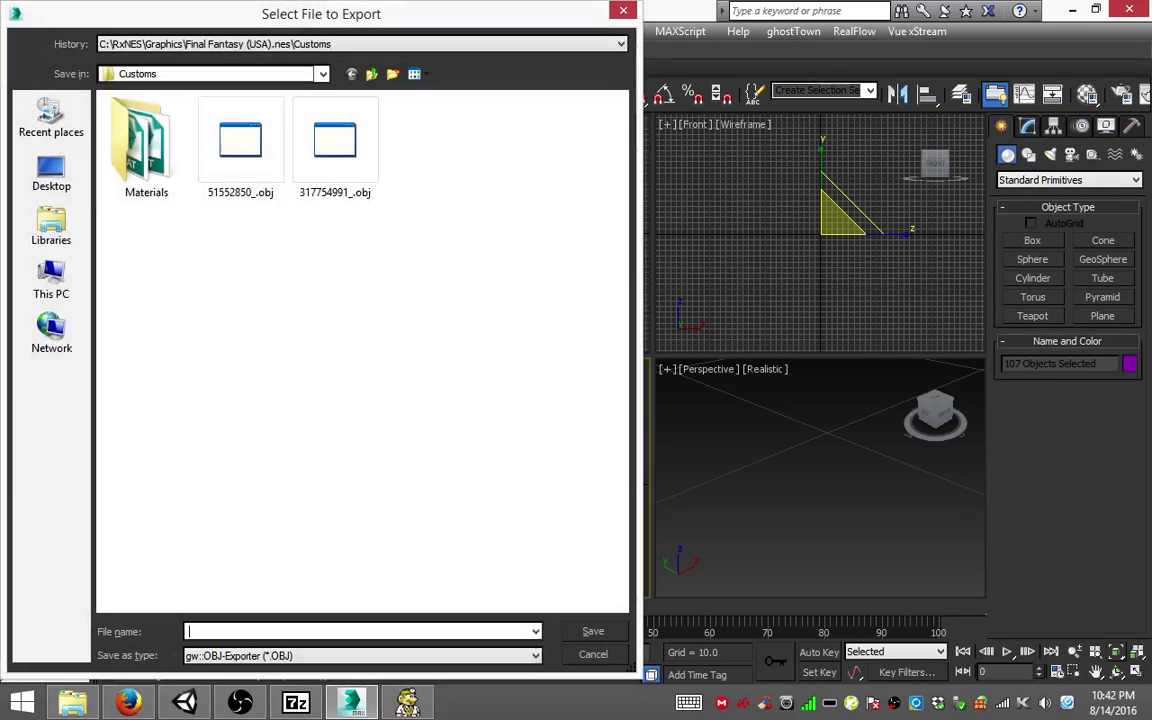
{"action": "left_click", "coordinate": [322, 74]}
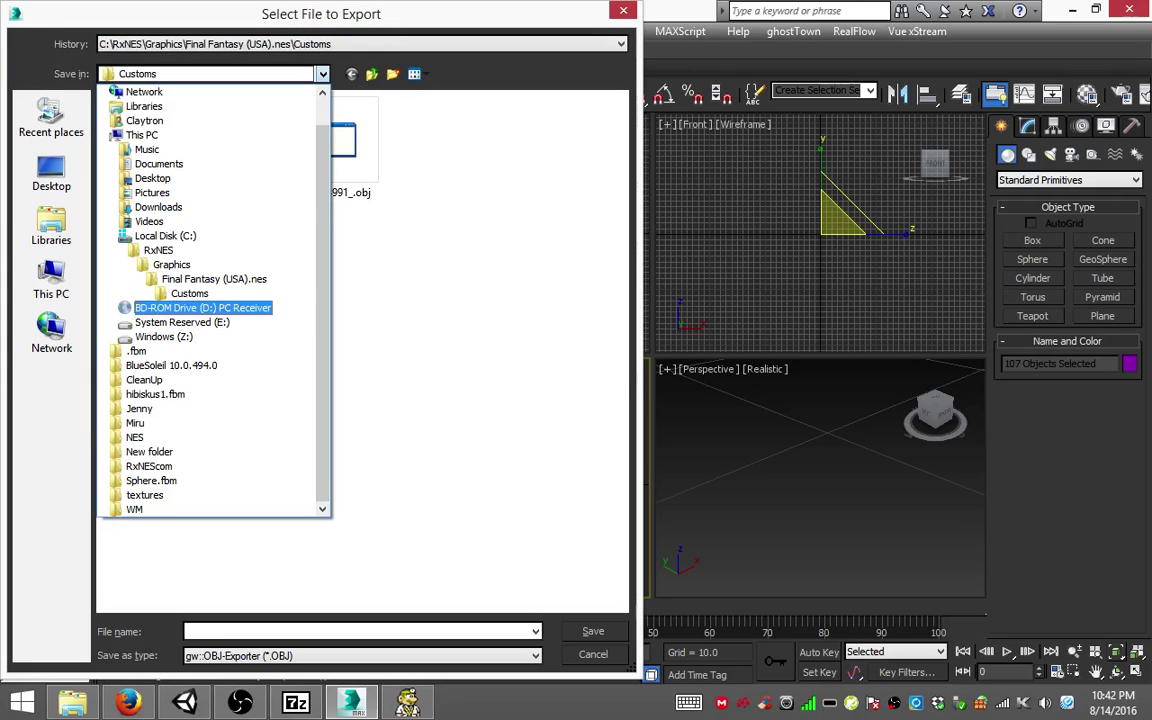
{"action": "left_click", "coordinate": [150, 226]}
{"action": "scroll", "coordinate": [300, 400], "scroll_direction": "down", "scroll_amount": 20}
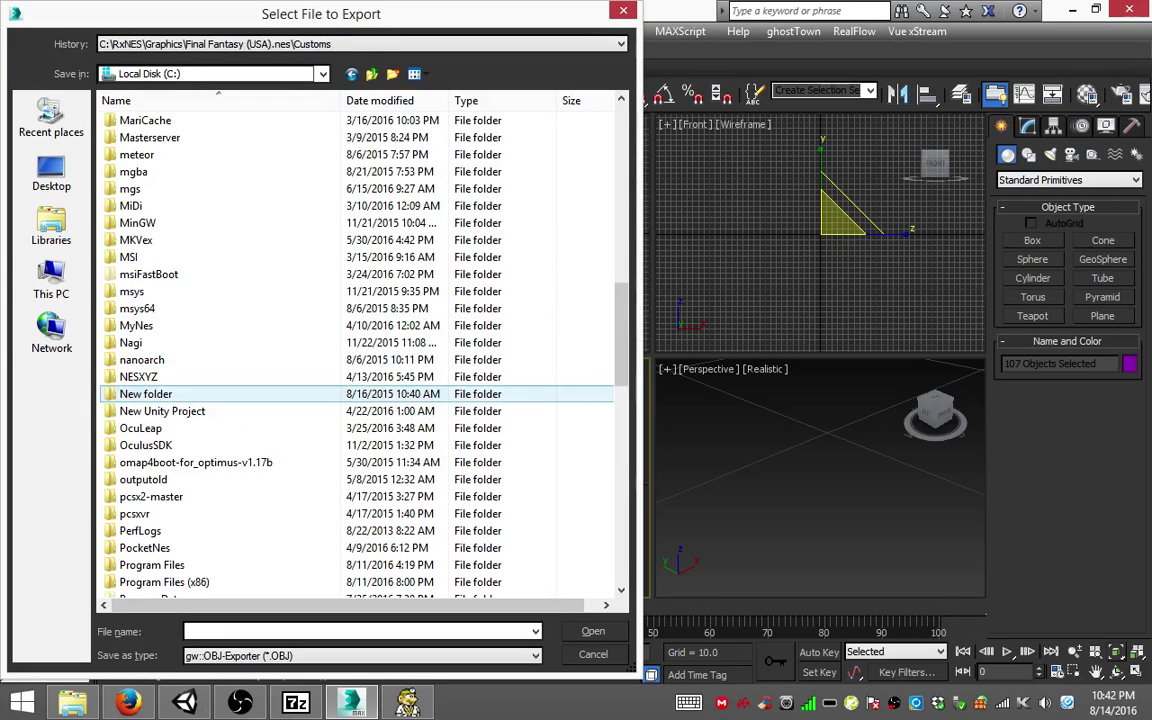
{"action": "scroll", "coordinate": [300, 370], "scroll_direction": "down", "scroll_amount": 15}
Step: Navigate to XYZNES_Rebirth\Graphics\Final Fantasy (USA).nes\Customs as the export location
{"action": "double_click", "coordinate": [155, 547]}
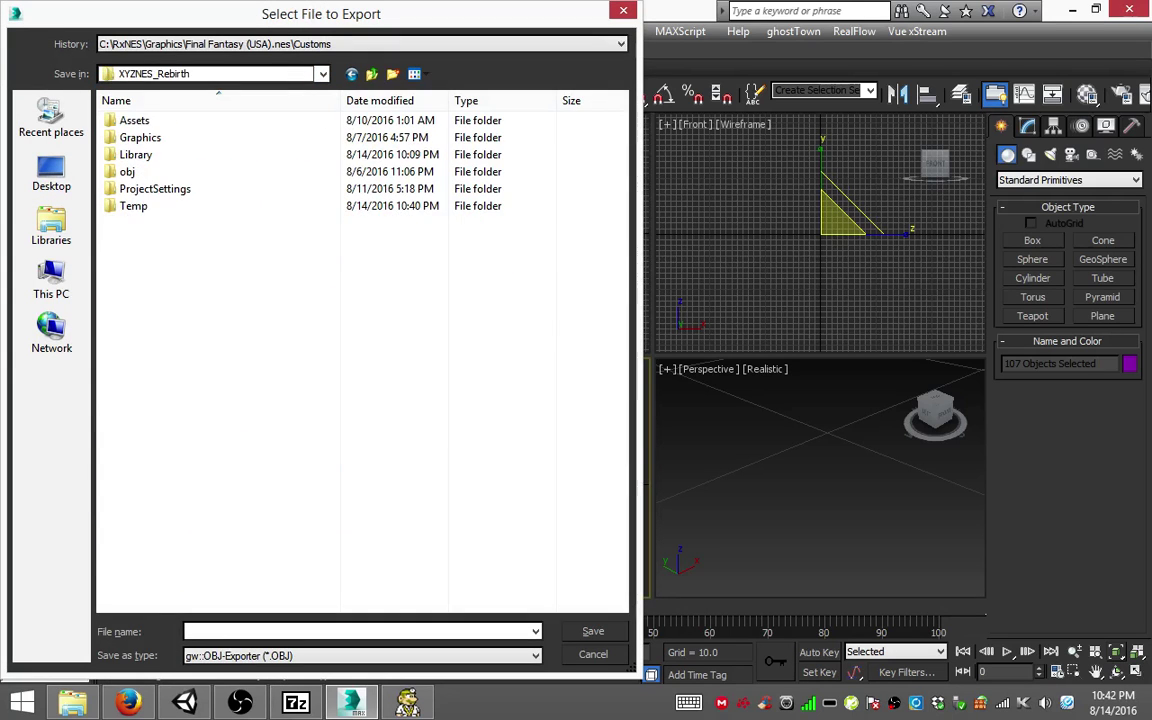
{"action": "double_click", "coordinate": [134, 120]}
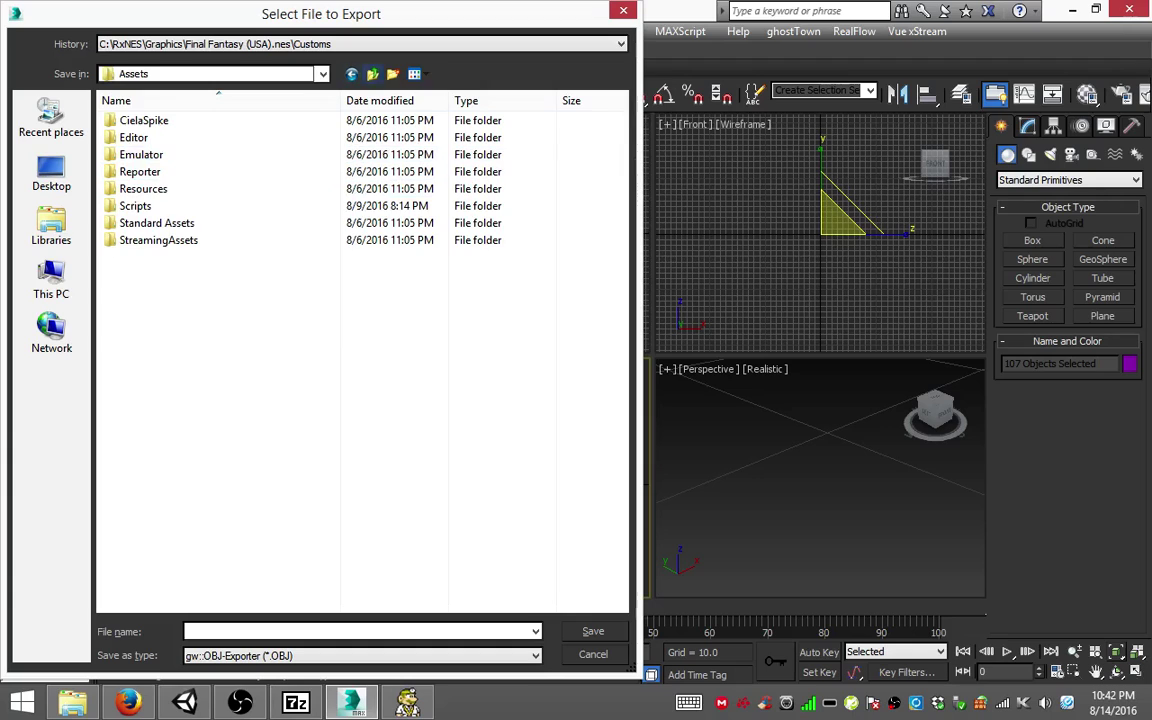
{"action": "left_click", "coordinate": [372, 74]}
{"action": "double_click", "coordinate": [140, 137]}
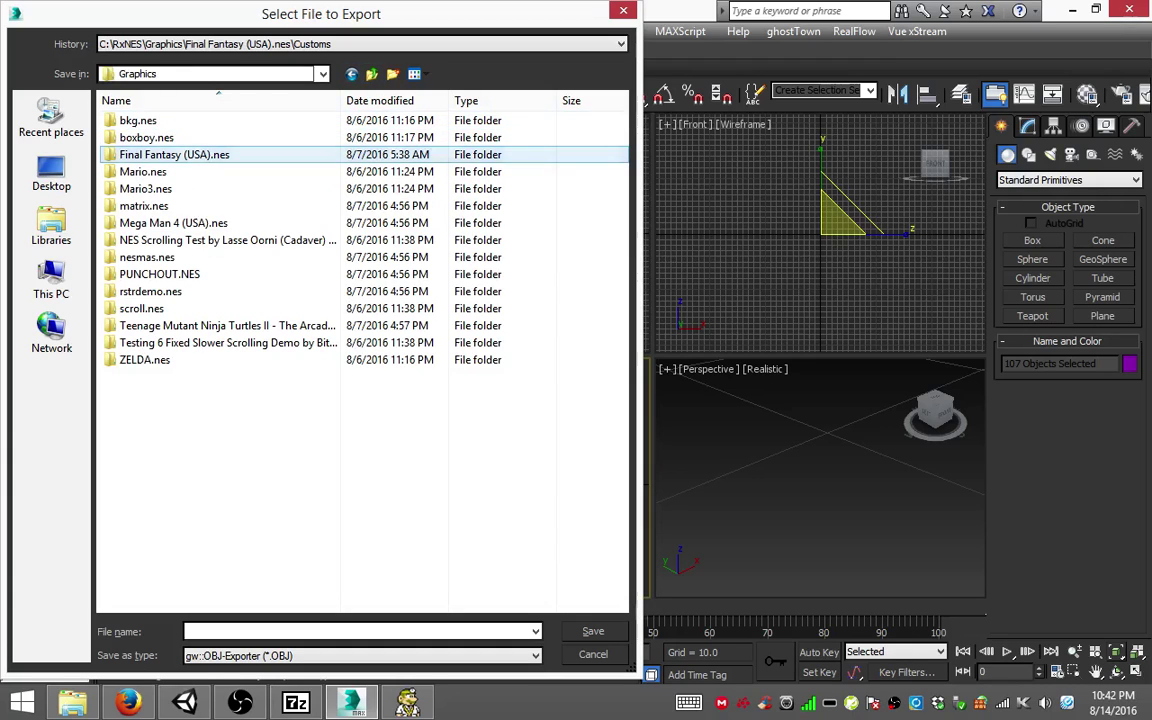
{"action": "double_click", "coordinate": [160, 154]}
{"action": "double_click", "coordinate": [147, 150]}
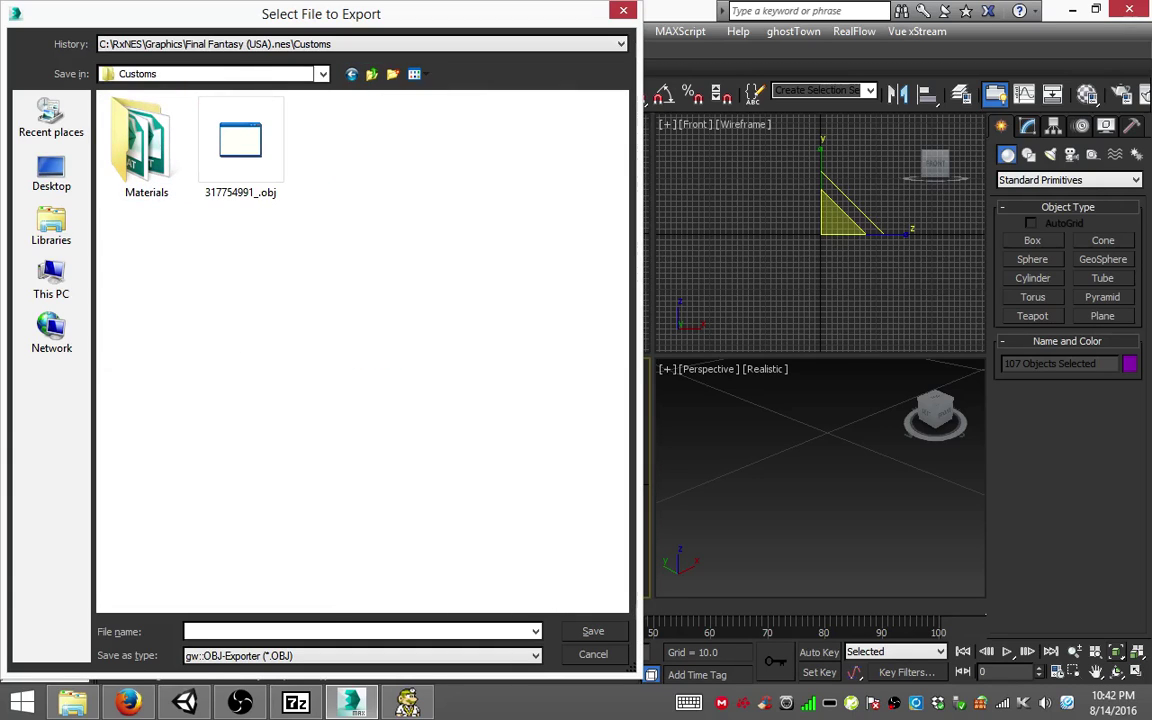
Step: Paste 51552850_ as the file name and export the OBJ, skipping the missing texture map
{"action": "right_click", "coordinate": [250, 628]}
{"action": "left_click", "coordinate": [290, 458]}
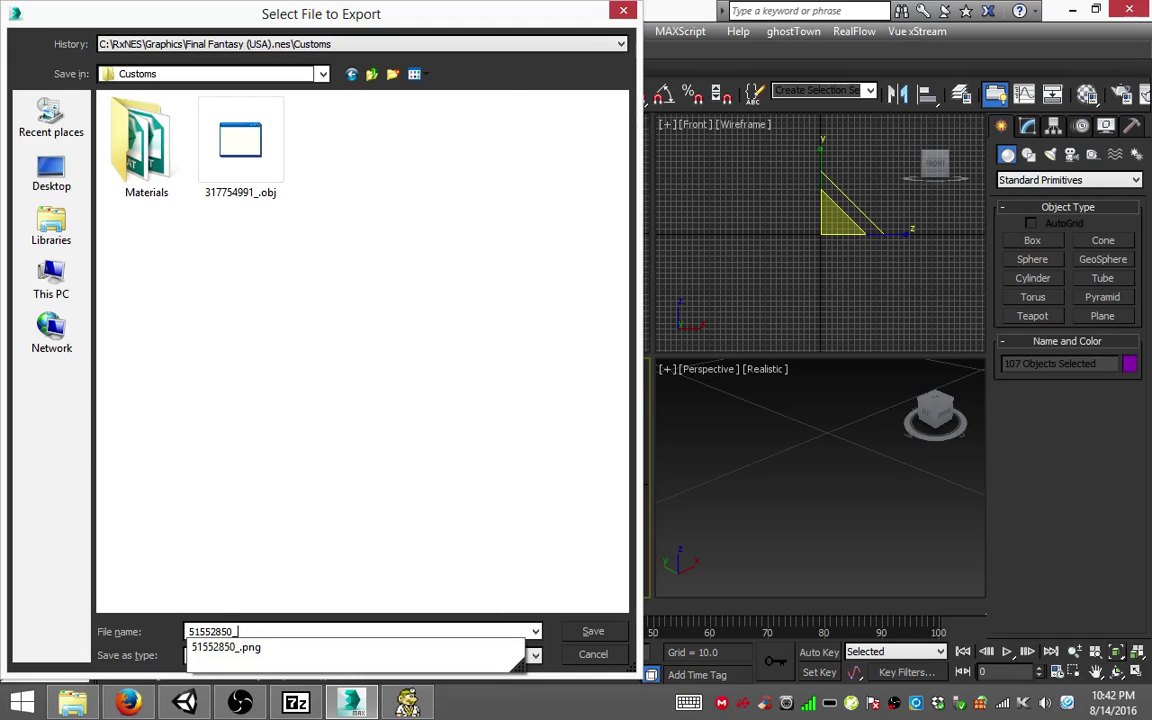
{"action": "key", "text": "Return"}
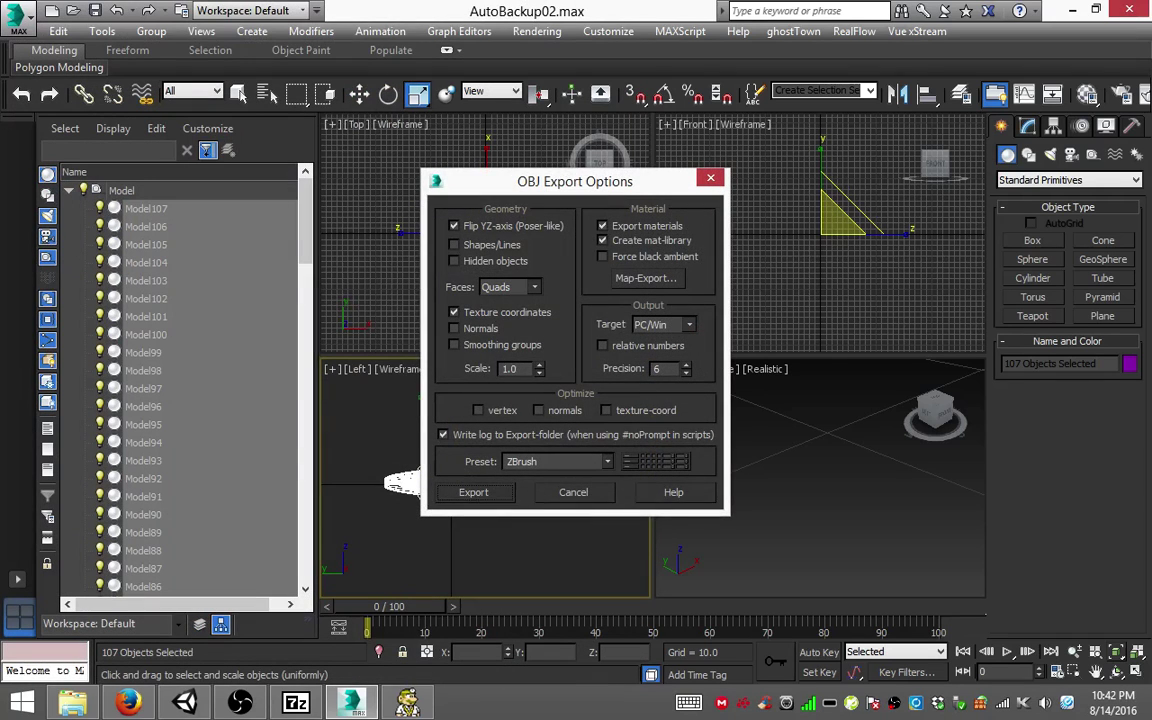
{"action": "key", "text": "Return"}
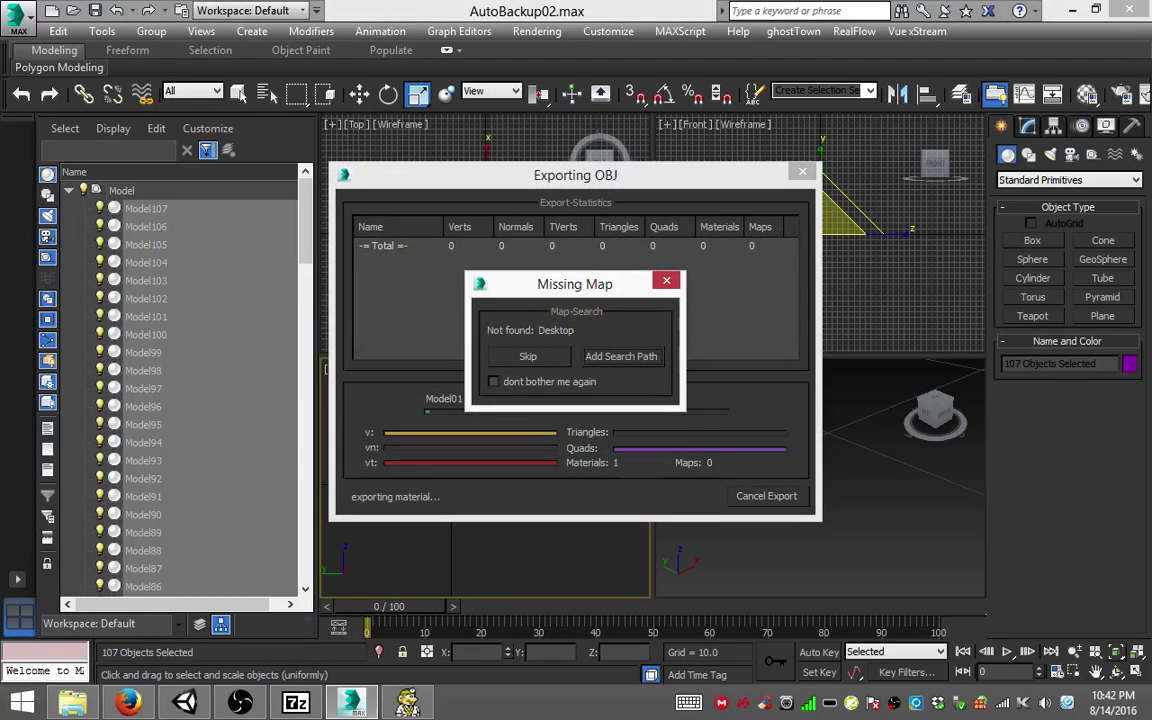
{"action": "key", "text": "Return"}
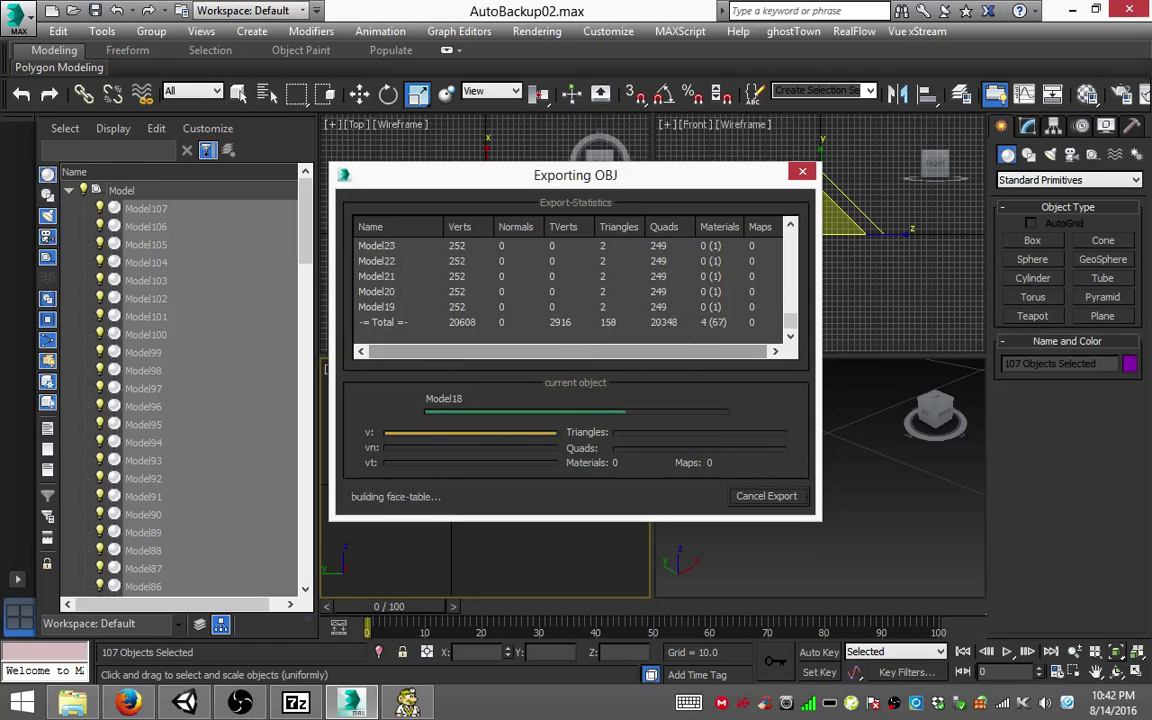
{"action": "key", "text": "Return"}
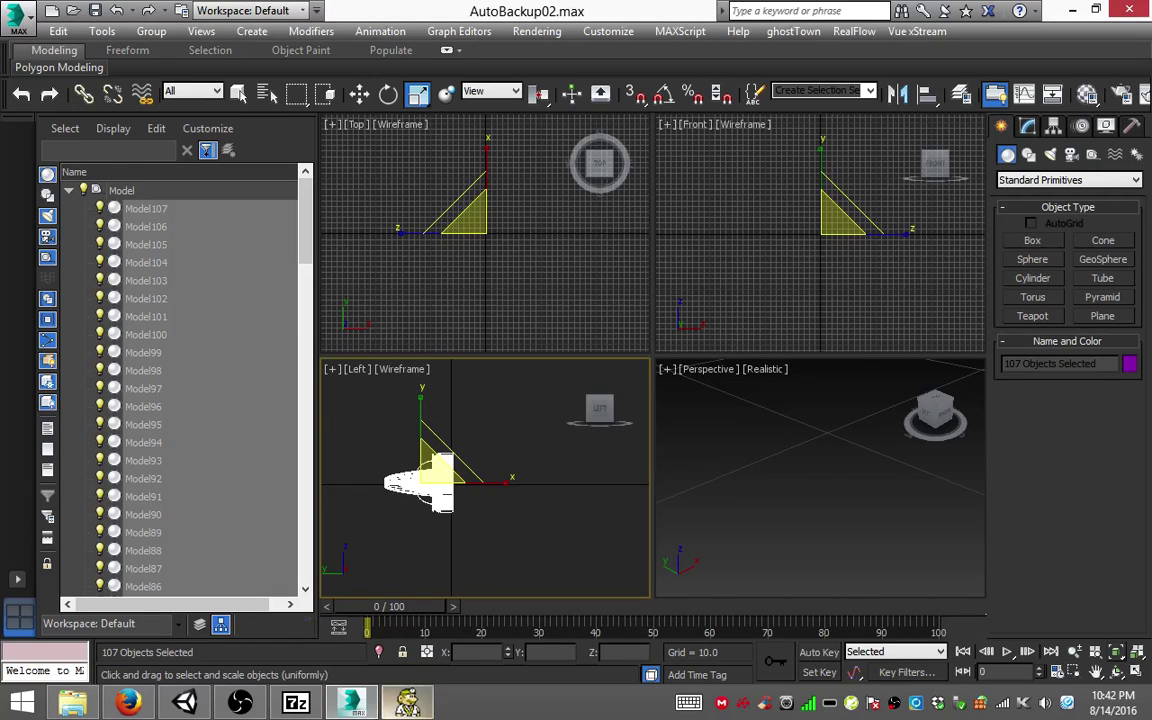
{"action": "key", "text": "alt+Tab"}
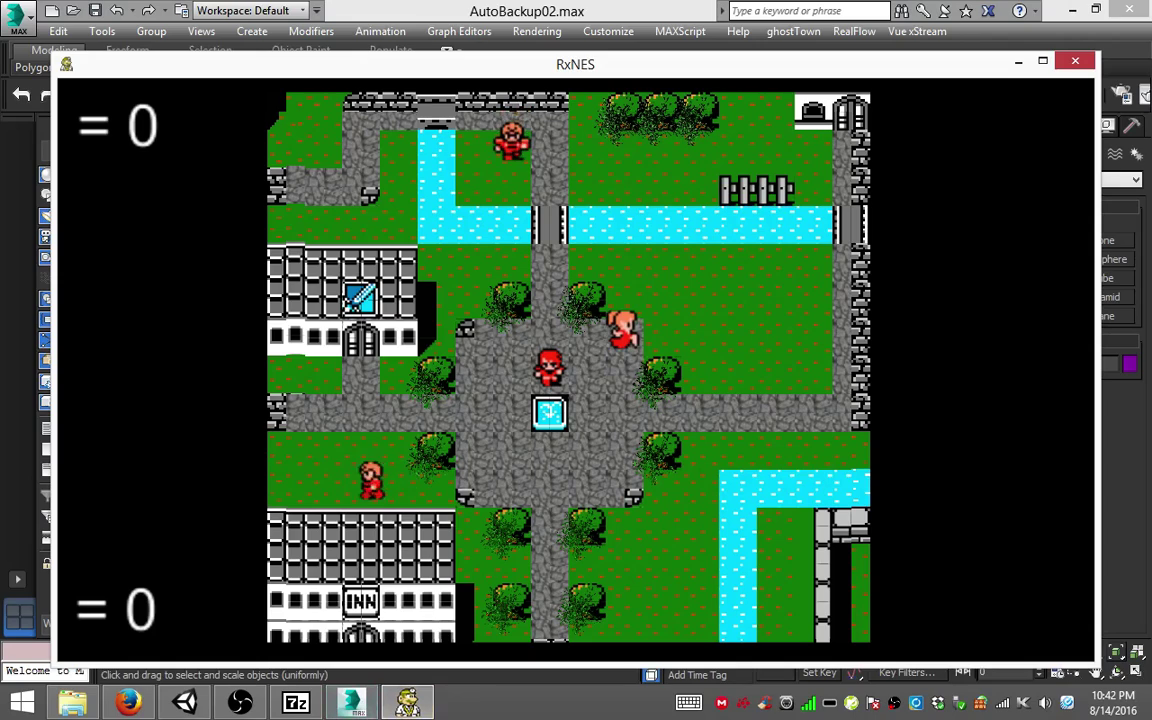
Step: Close the RxNES emulator and return to the Unity editor running the game
{"action": "key", "text": "Escape"}
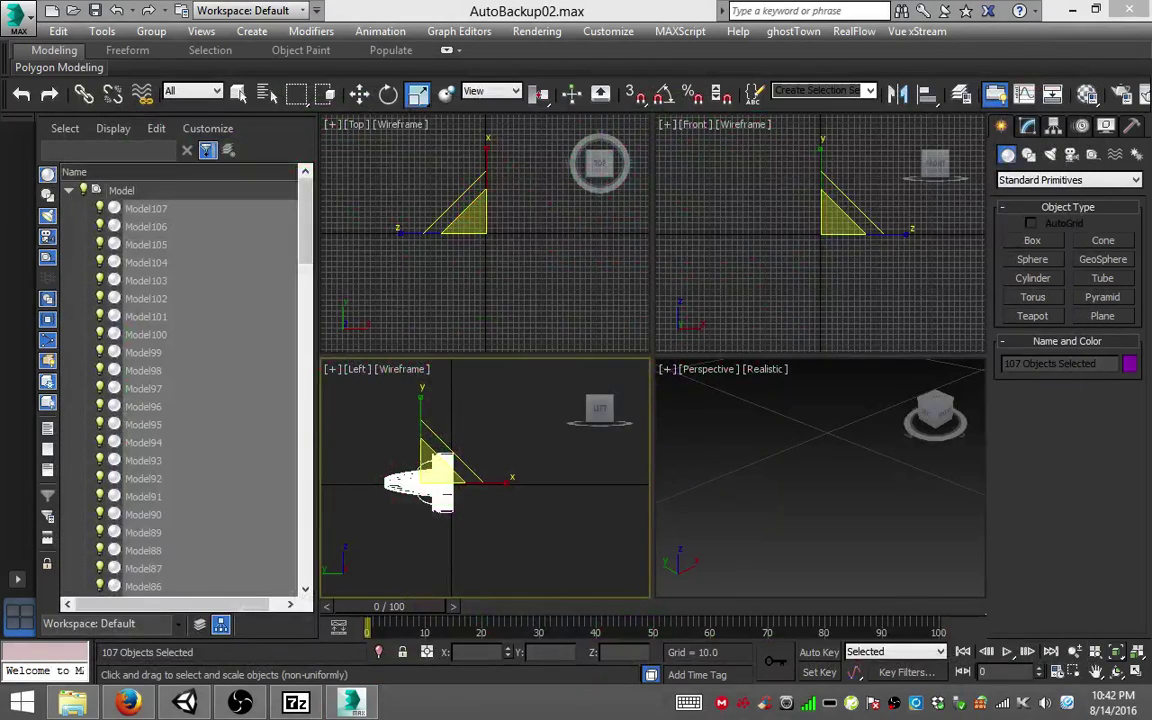
{"action": "key", "text": "alt+Tab"}
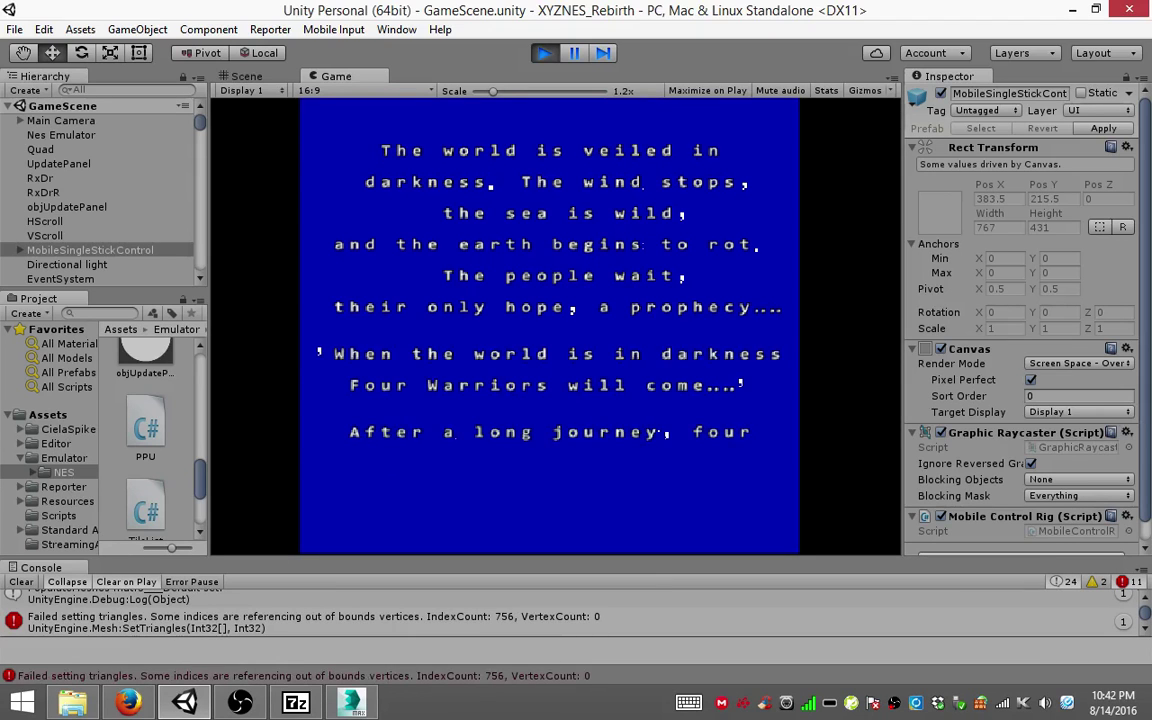
Step: Skip the Final Fantasy prologue and confirm the party classes to reach SELECT NAME
{"action": "key", "text": "Return"}
{"action": "key", "text": "Return"}
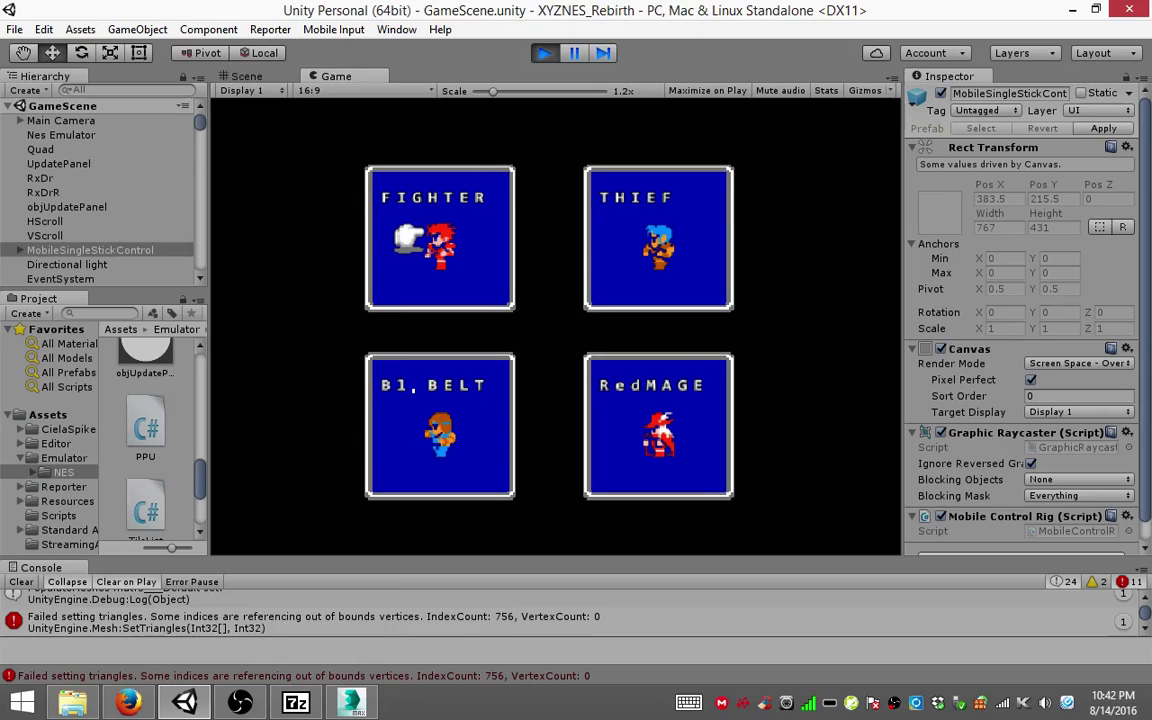
{"action": "key", "text": "Return"}
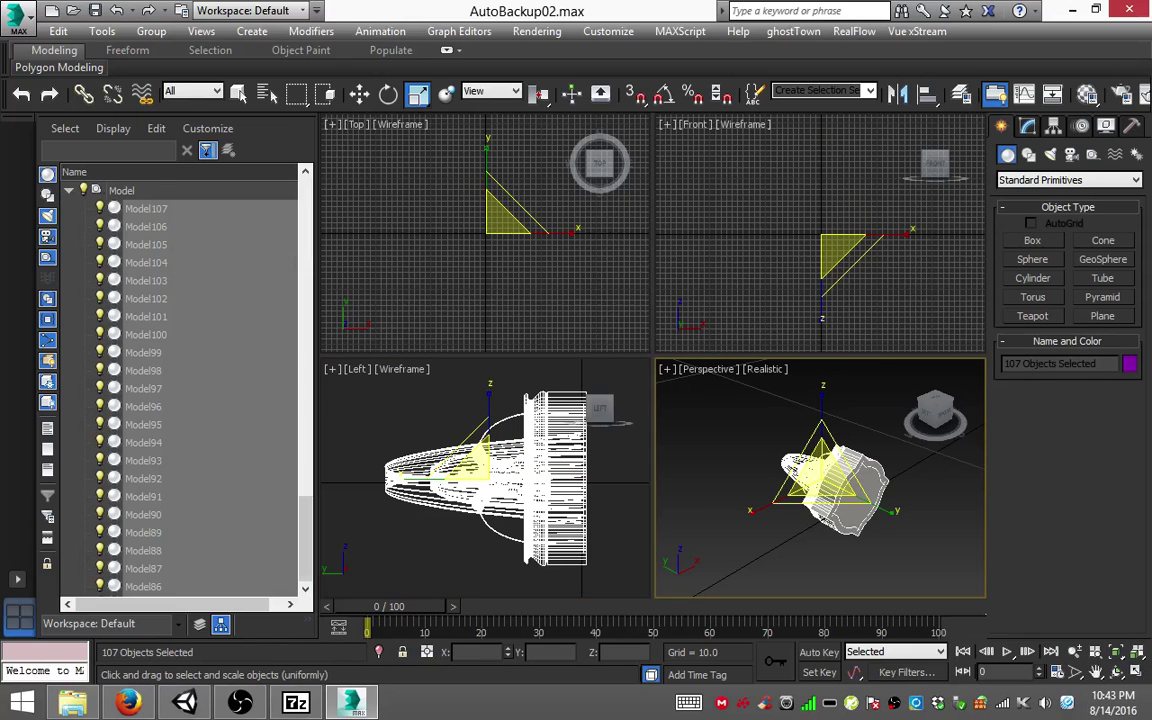
Step: Select Model01 and orbit the perspective view to see the fountain from the ground
{"action": "left_click", "coordinate": [143, 586]}
{"action": "key", "text": "ctrl+r"}
{"action": "mouse_move", "coordinate": [840, 470]}
{"action": "left_mouse_down"}
{"action": "mouse_move", "coordinate": [800, 480]}
{"action": "mouse_move", "coordinate": [860, 470]}
{"action": "mouse_move", "coordinate": [840, 472]}
{"action": "left_mouse_up"}
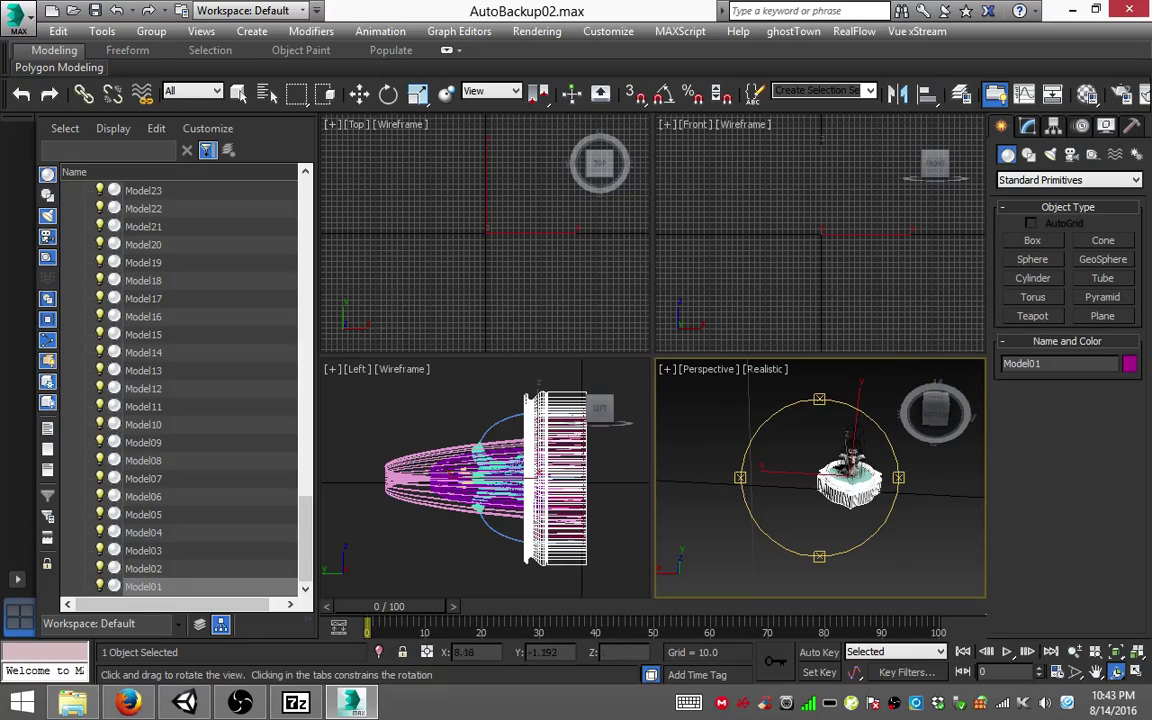
{"action": "scroll", "coordinate": [485, 235], "scroll_direction": "down", "scroll_amount": 3}
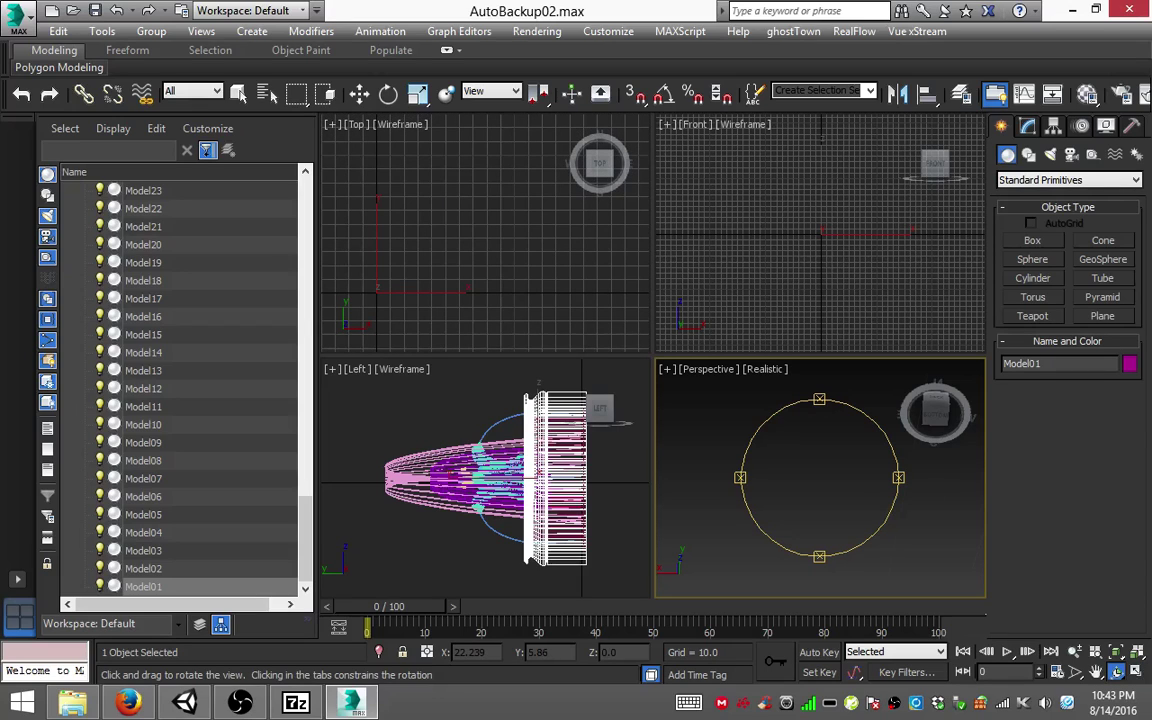
{"action": "mouse_move", "coordinate": [921, 509]}
{"action": "left_mouse_down"}
{"action": "mouse_move", "coordinate": [965, 531]}
{"action": "mouse_move", "coordinate": [769, 513]}
{"action": "left_mouse_up"}
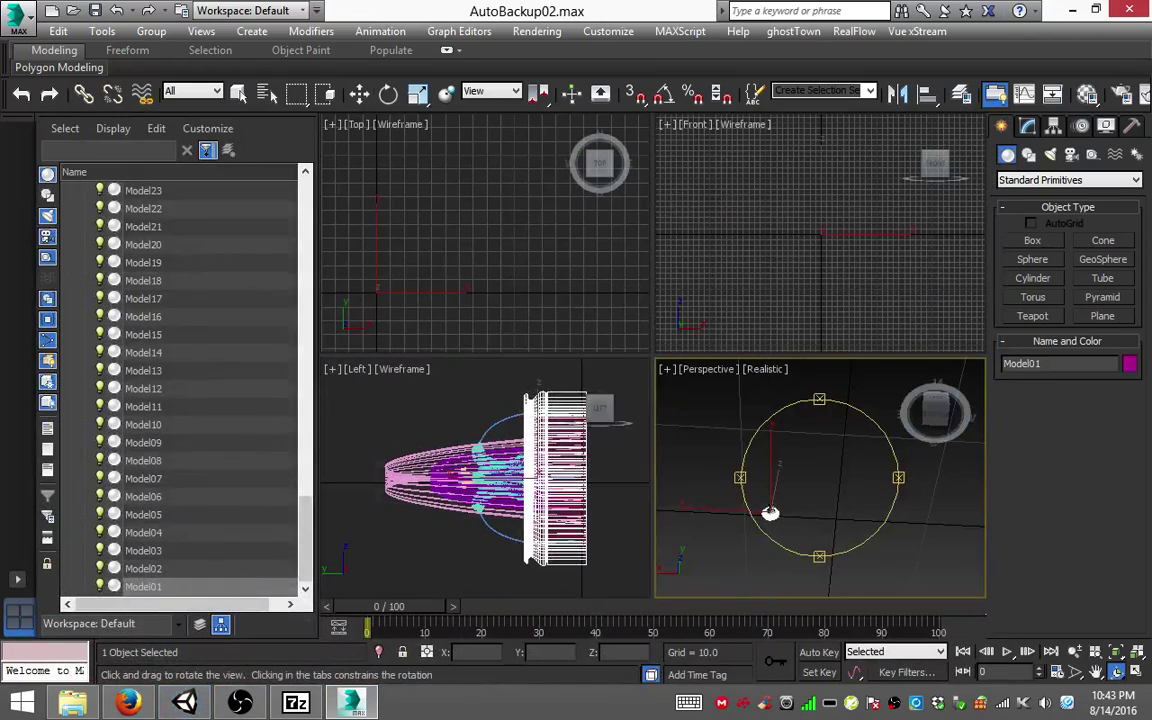
{"action": "key", "text": "w"}
{"action": "left_click", "coordinate": [769, 513]}
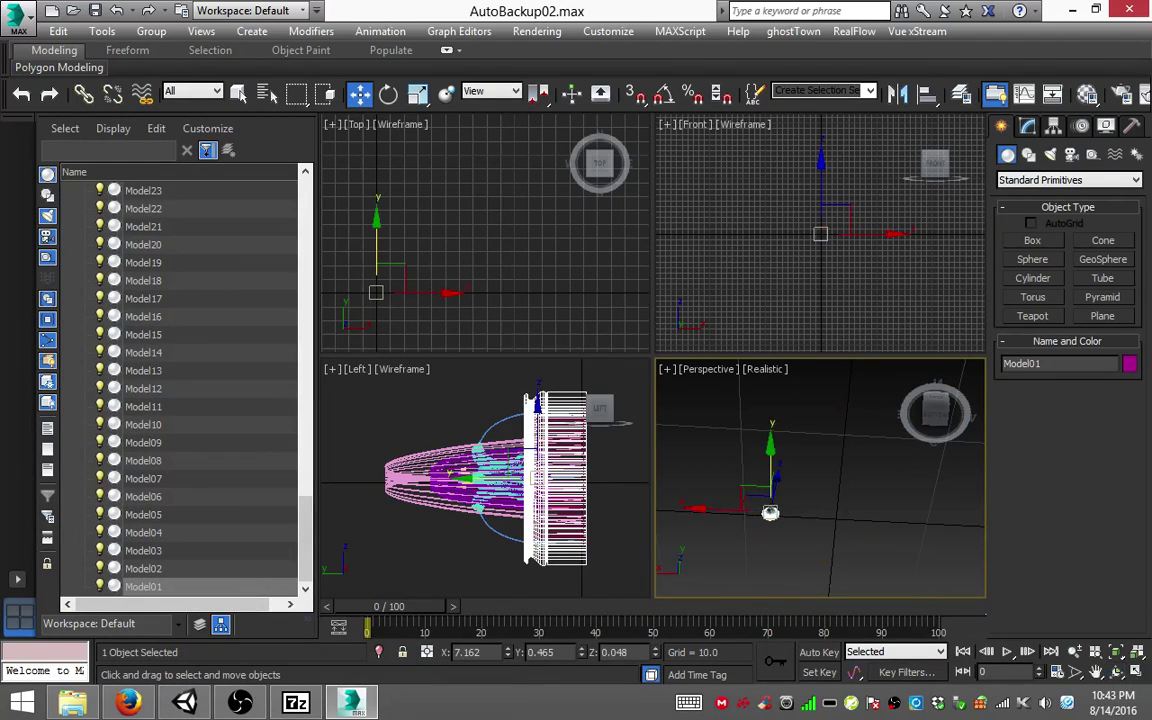
{"action": "scroll", "coordinate": [180, 390], "scroll_direction": "up", "scroll_amount": 10}
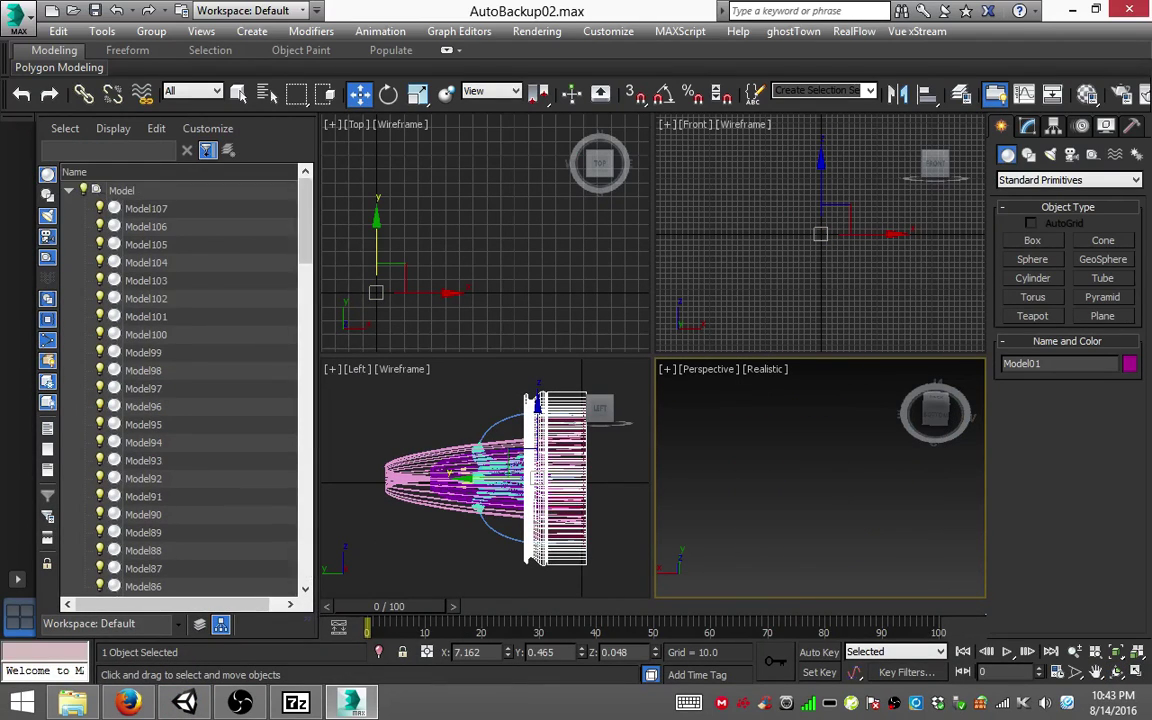
Step: Select every fountain part and slide the whole model along the X axis
{"action": "key", "text": "ctrl+a"}
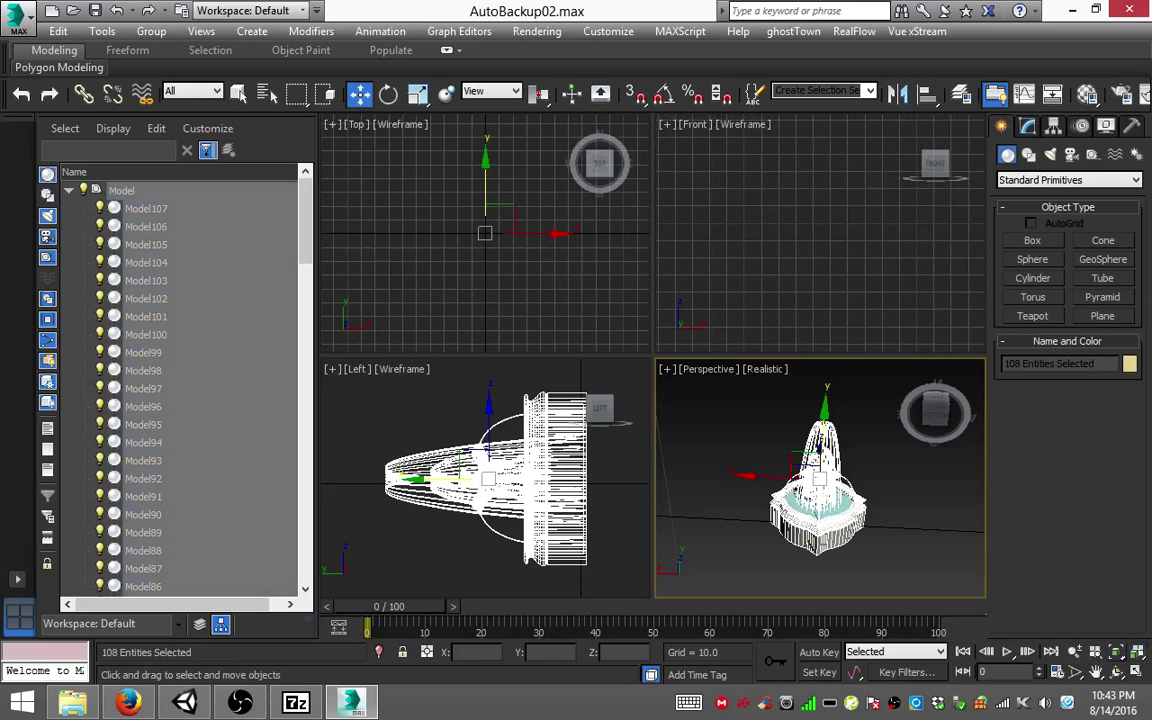
{"action": "scroll", "coordinate": [855, 551], "scroll_direction": "down", "scroll_amount": 5}
{"action": "scroll", "coordinate": [840, 520], "scroll_direction": "down", "scroll_amount": 1}
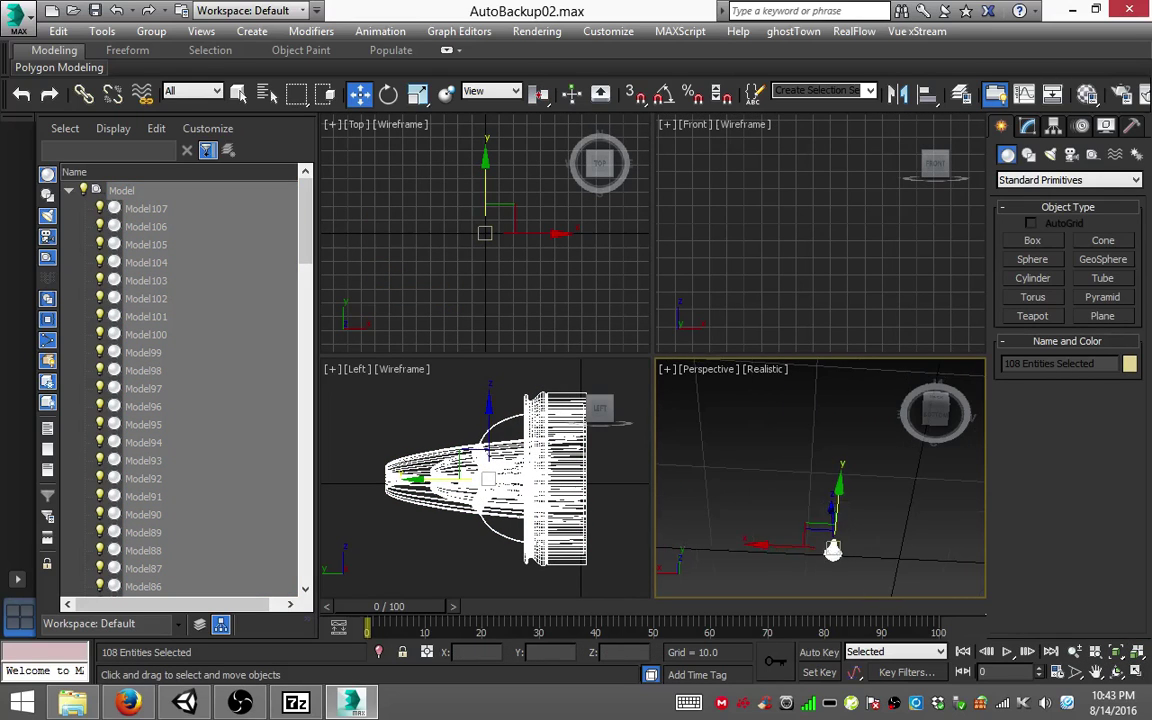
{"action": "left_click_drag", "start_coordinate": [832, 551], "coordinate": [903, 553]}
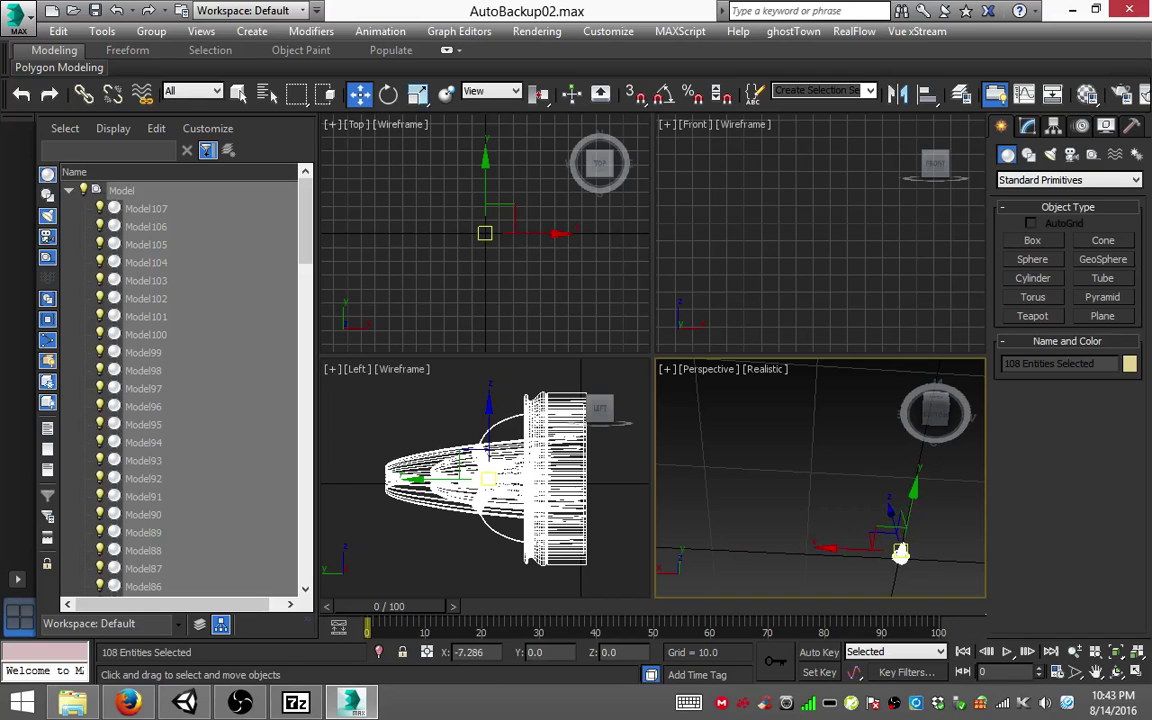
{"action": "left_click_drag", "start_coordinate": [903, 553], "coordinate": [869, 548]}
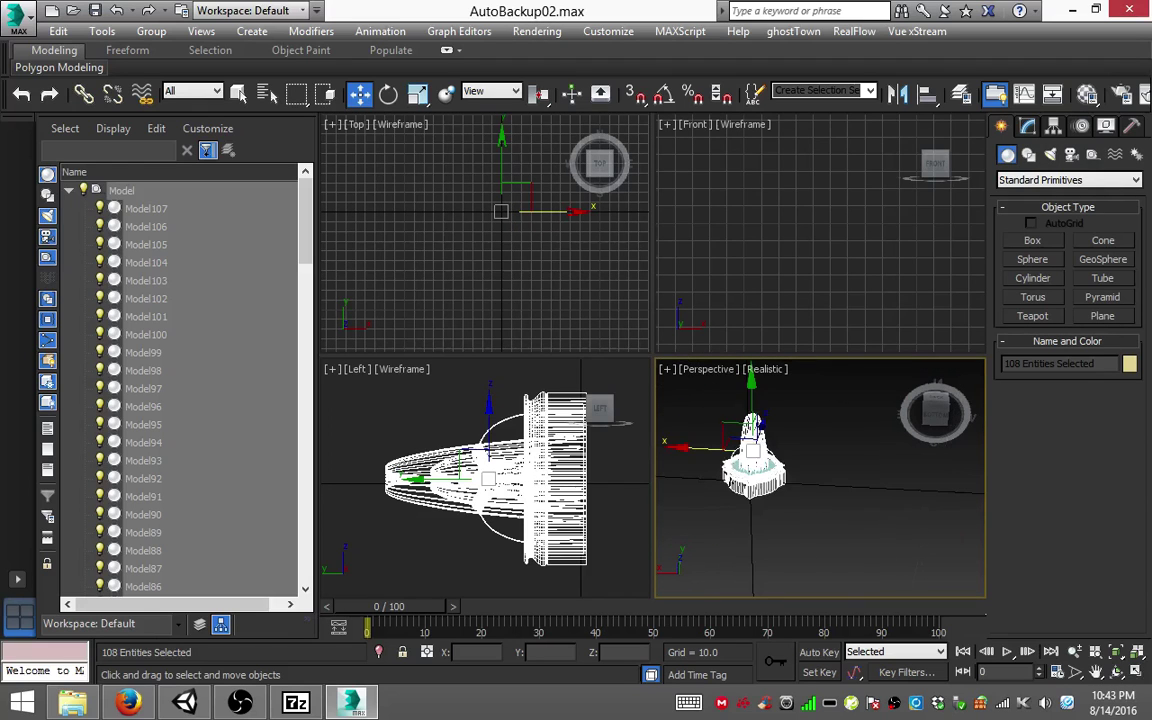
{"action": "scroll", "coordinate": [750, 440], "scroll_direction": "up", "scroll_amount": 2}
{"action": "scroll", "coordinate": [750, 440], "scroll_direction": "up", "scroll_amount": 2}
{"action": "scroll", "coordinate": [750, 440], "scroll_direction": "up", "scroll_amount": 3}
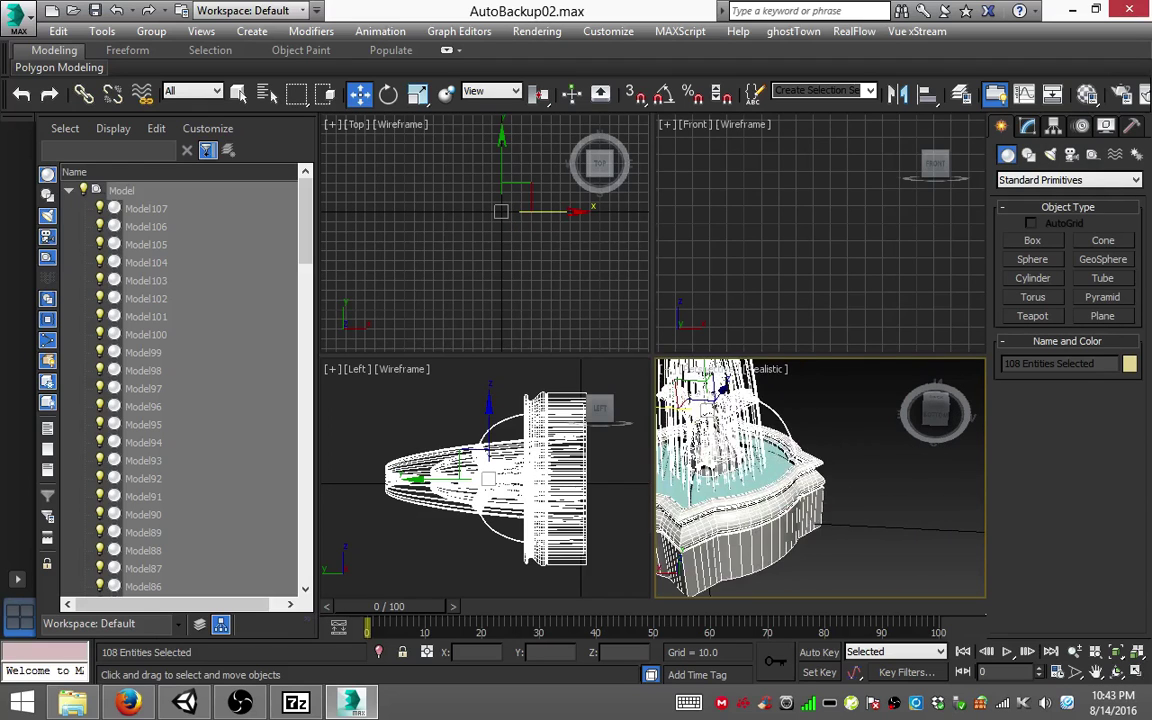
{"action": "scroll", "coordinate": [820, 478], "scroll_direction": "down", "scroll_amount": 3}
{"action": "scroll", "coordinate": [820, 478], "scroll_direction": "down", "scroll_amount": 2}
{"action": "scroll", "coordinate": [820, 478], "scroll_direction": "down", "scroll_amount": 1}
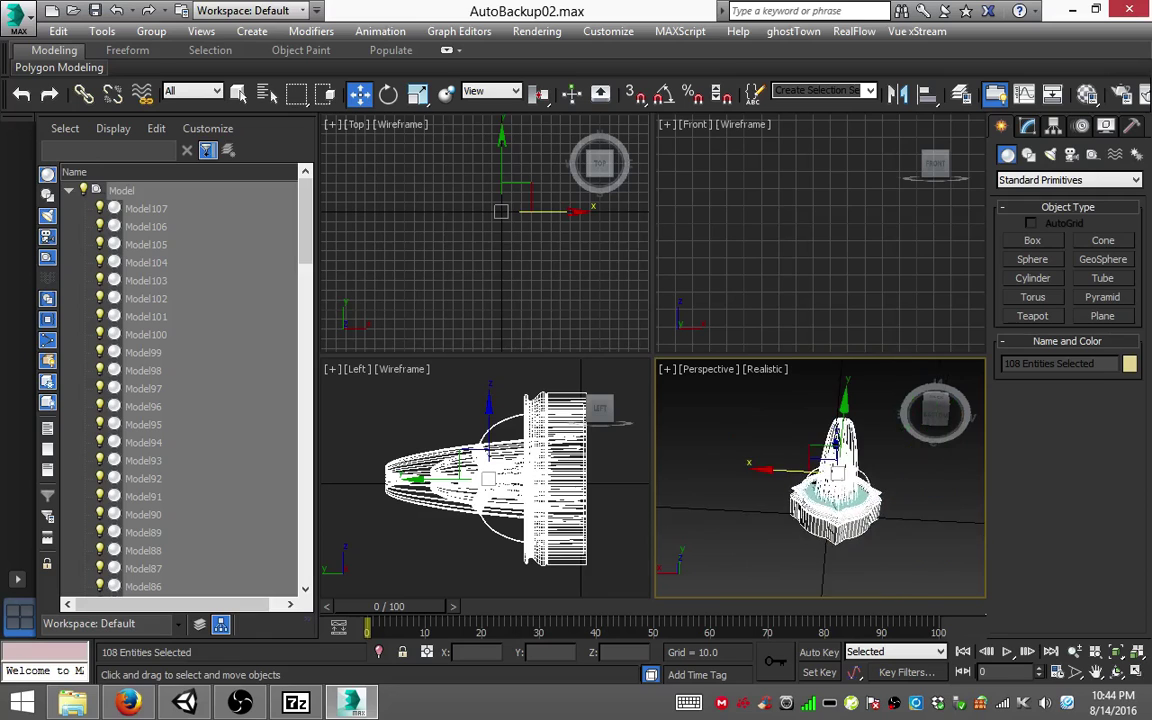
{"action": "scroll", "coordinate": [825, 482], "scroll_direction": "up", "scroll_amount": 3}
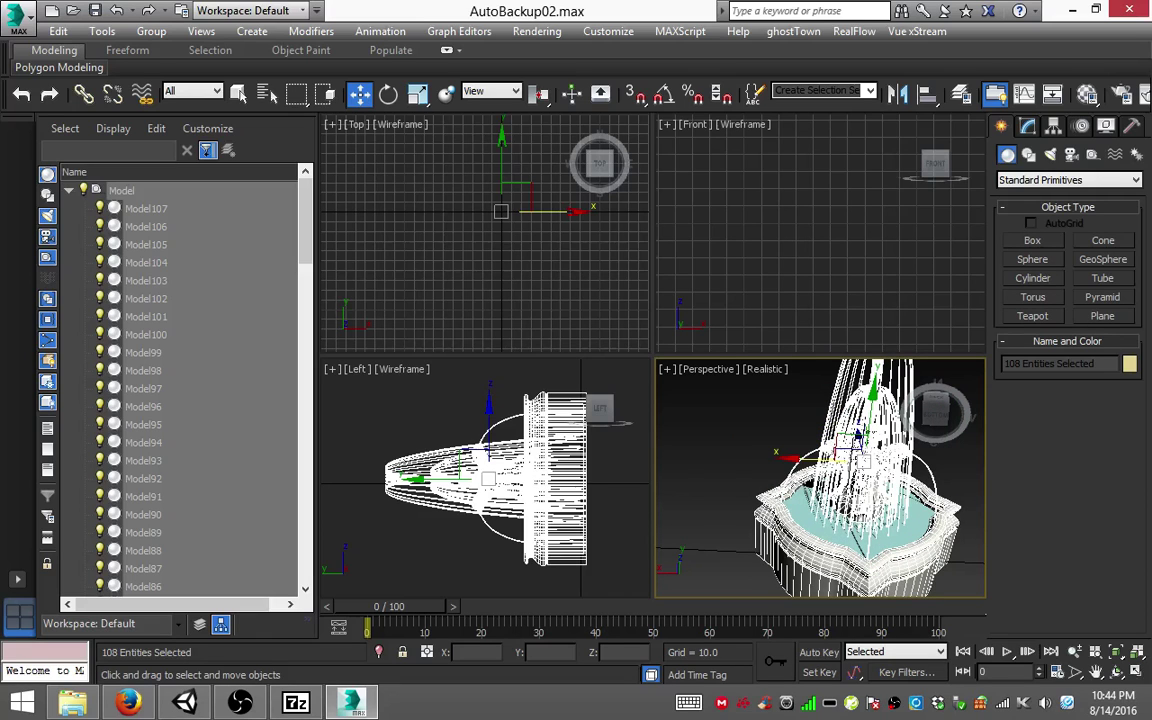
{"action": "middle_click_drag", "start_coordinate": [840, 480], "coordinate": [785, 480], "text": "alt"}
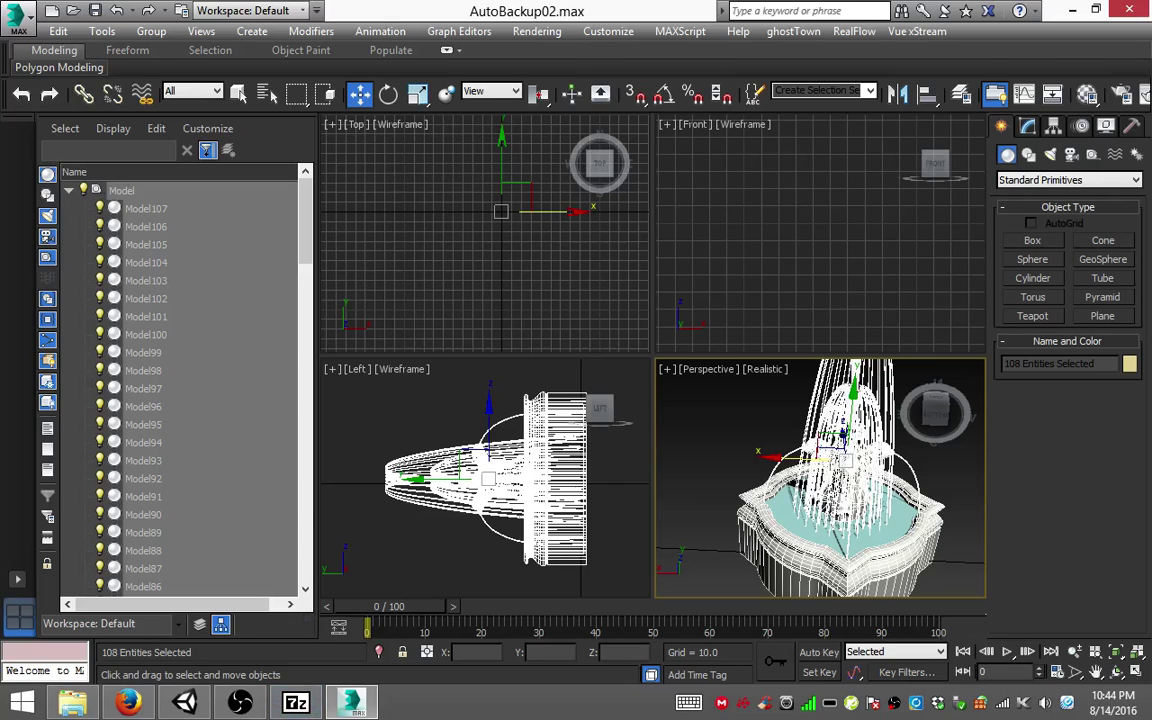
Step: Open and dismiss Import from the application menu, then clear the selection in the top view
{"action": "left_click", "coordinate": [15, 17]}
{"action": "left_click", "coordinate": [64, 265]}
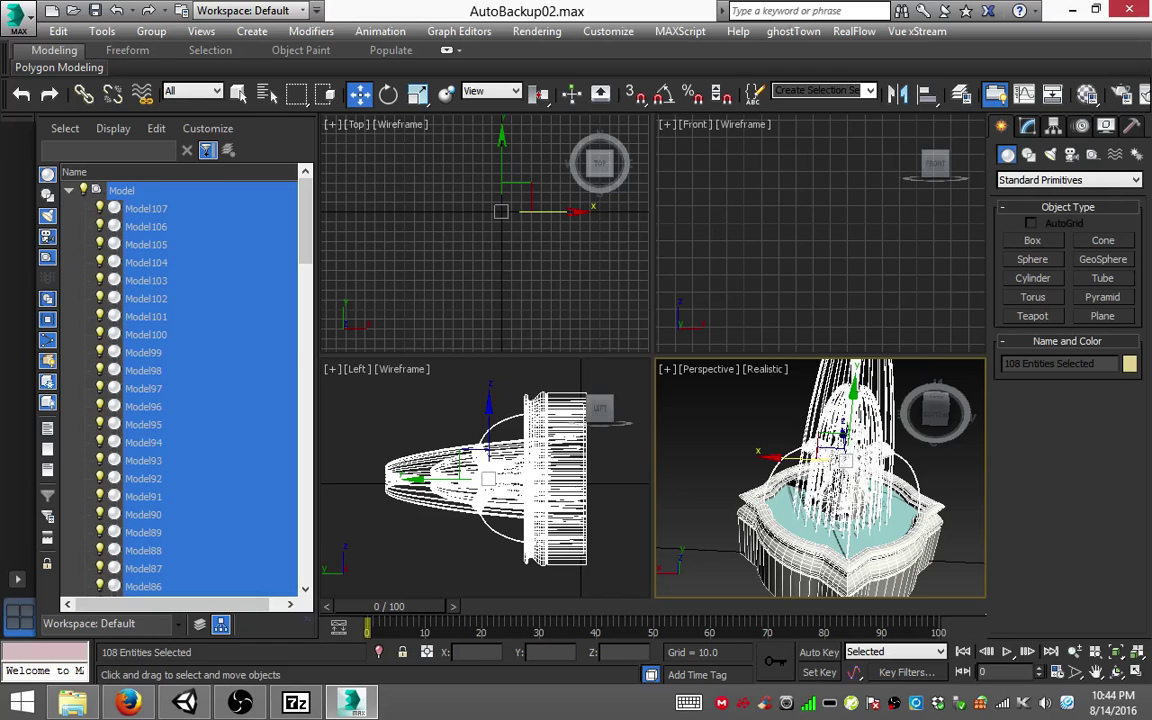
{"action": "right_click", "coordinate": [480, 260]}
{"action": "key", "text": "ctrl+d"}
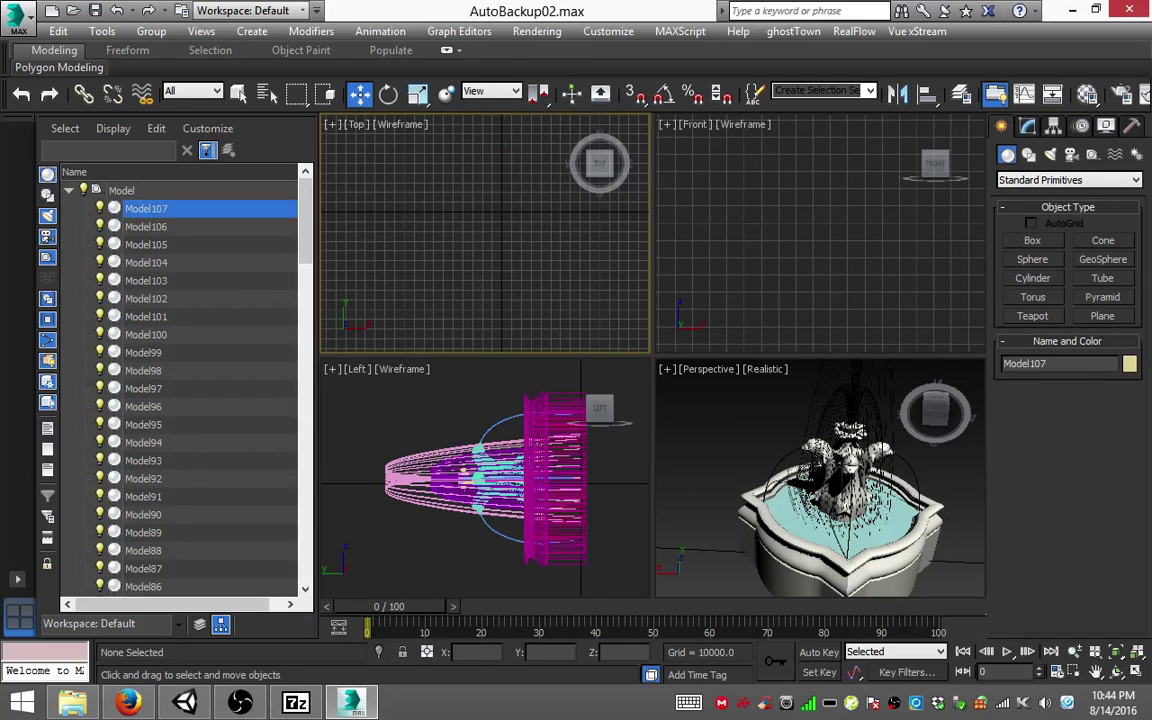
Step: Inspect Model107's Editable Poly settings at Element level, then return to object level
{"action": "left_click", "coordinate": [1028, 125]}
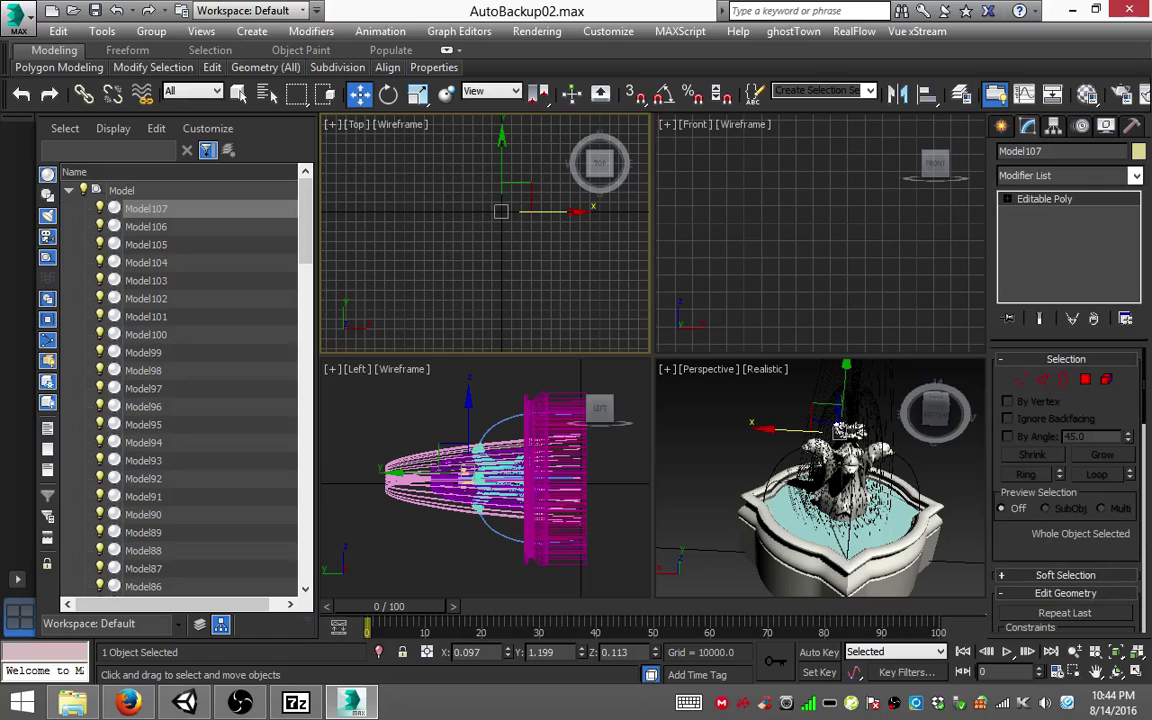
{"action": "scroll", "coordinate": [1066, 470], "scroll_direction": "down", "scroll_amount": 5}
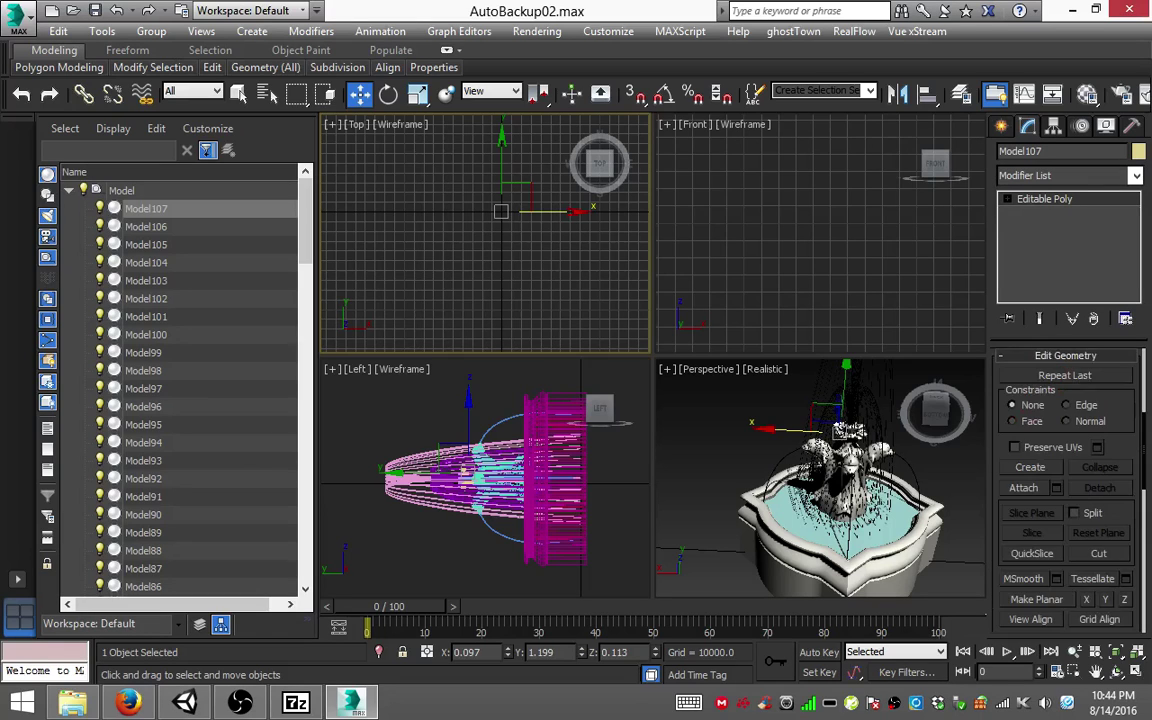
{"action": "scroll", "coordinate": [1066, 470], "scroll_direction": "up", "scroll_amount": 5}
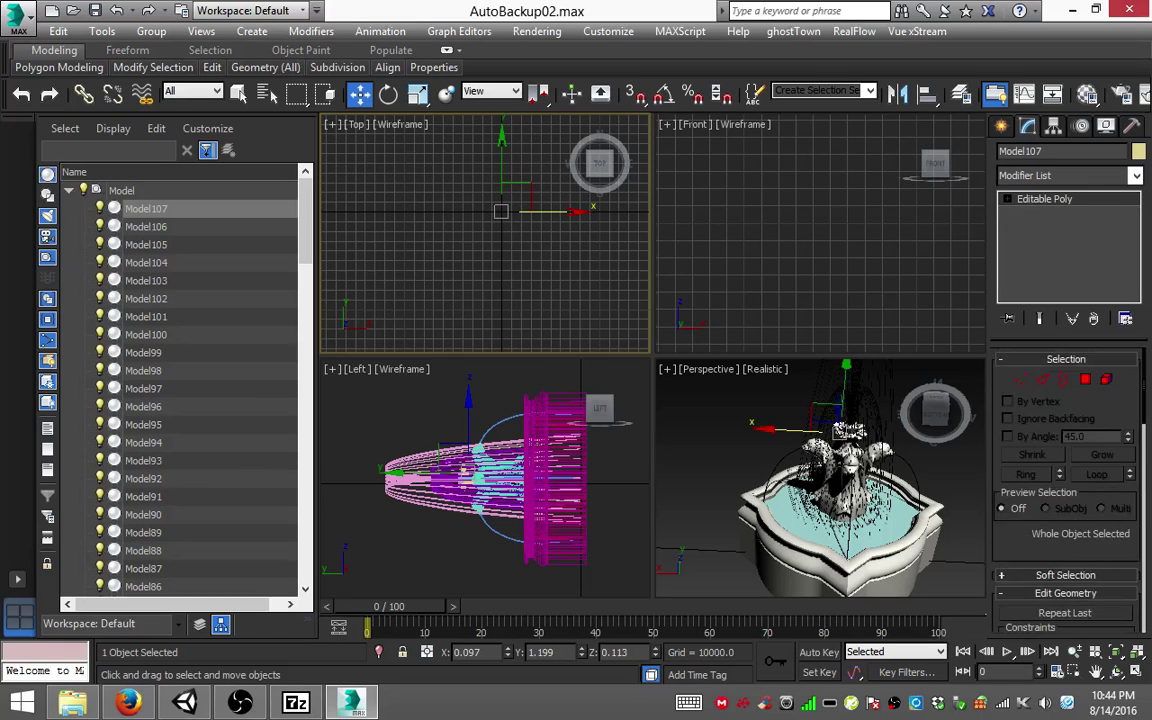
{"action": "left_click", "coordinate": [1106, 378]}
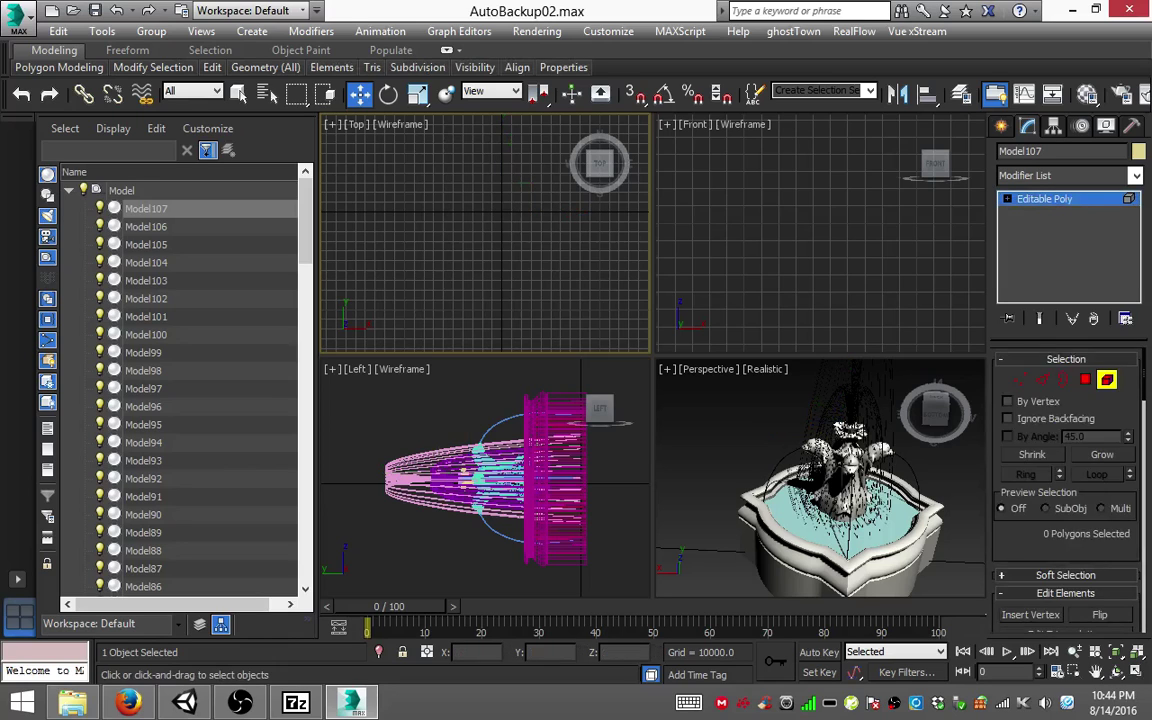
{"action": "scroll", "coordinate": [1066, 480], "scroll_direction": "down", "scroll_amount": 2}
{"action": "scroll", "coordinate": [1066, 480], "scroll_direction": "down", "scroll_amount": 2}
{"action": "scroll", "coordinate": [1066, 480], "scroll_direction": "down", "scroll_amount": 2}
{"action": "scroll", "coordinate": [1066, 470], "scroll_direction": "down", "scroll_amount": 3}
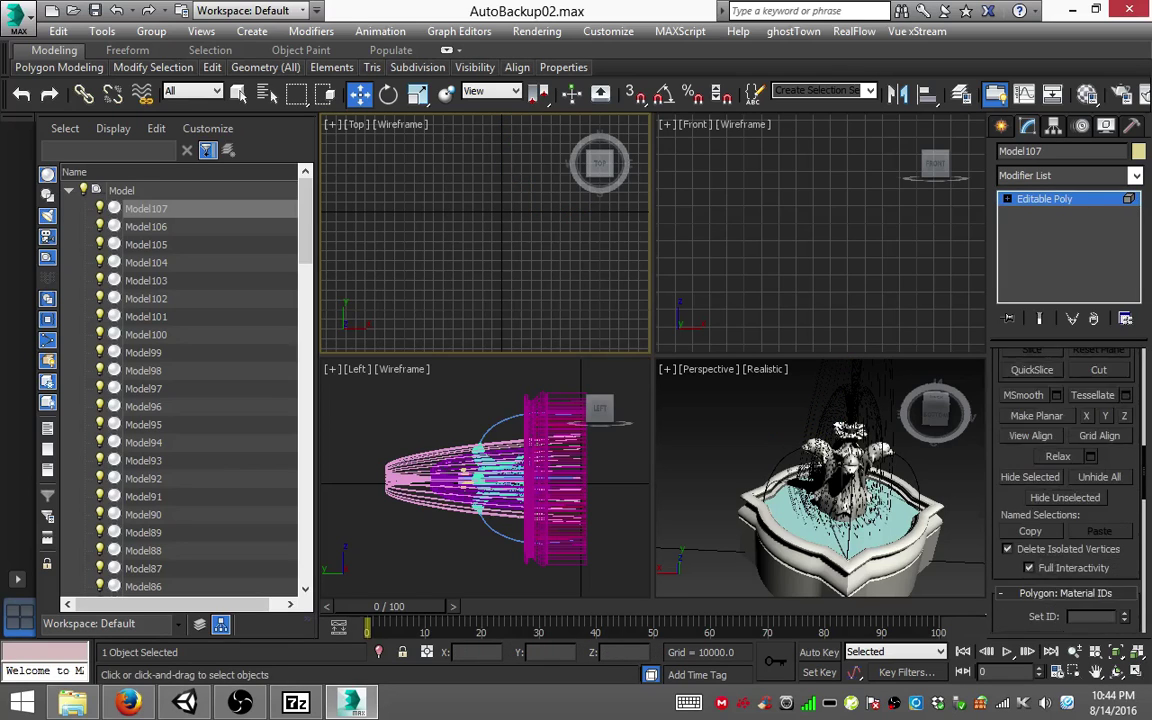
{"action": "scroll", "coordinate": [1066, 470], "scroll_direction": "down", "scroll_amount": 3}
{"action": "scroll", "coordinate": [1066, 470], "scroll_direction": "down", "scroll_amount": 3}
{"action": "scroll", "coordinate": [1066, 470], "scroll_direction": "down", "scroll_amount": 2}
{"action": "scroll", "coordinate": [1066, 470], "scroll_direction": "down", "scroll_amount": 2}
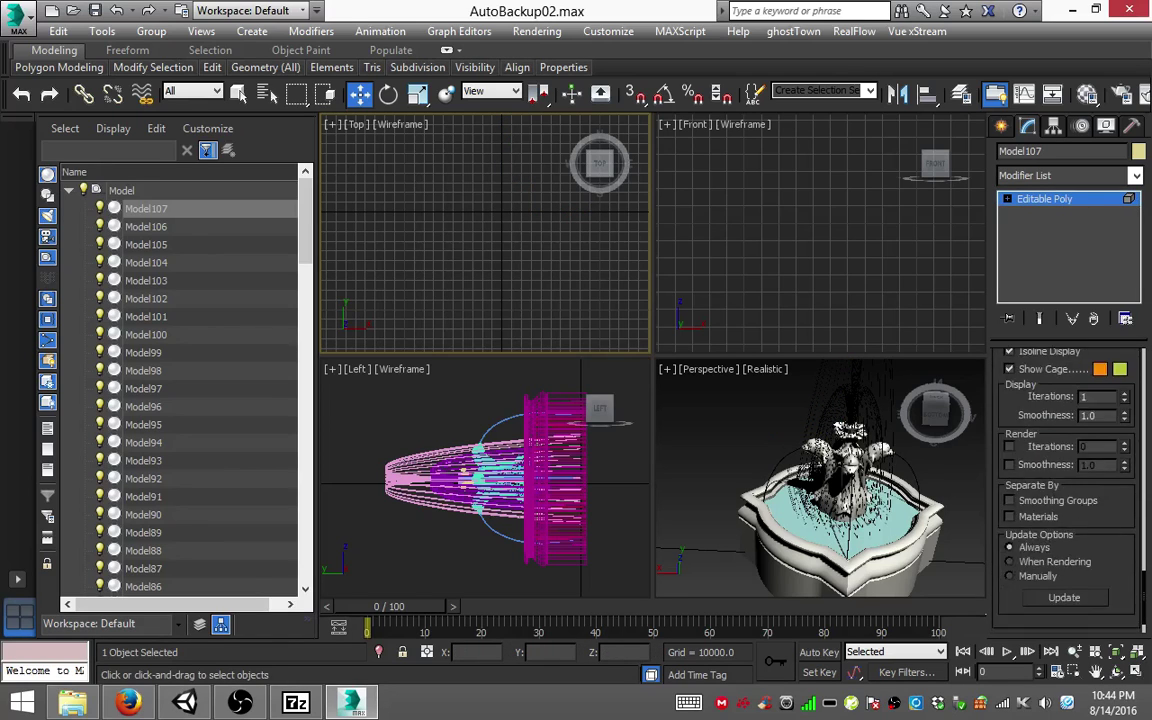
{"action": "scroll", "coordinate": [1066, 470], "scroll_direction": "up", "scroll_amount": 3}
{"action": "scroll", "coordinate": [1066, 470], "scroll_direction": "up", "scroll_amount": 3}
{"action": "scroll", "coordinate": [1066, 470], "scroll_direction": "up", "scroll_amount": 1}
{"action": "scroll", "coordinate": [1066, 470], "scroll_direction": "up", "scroll_amount": 3}
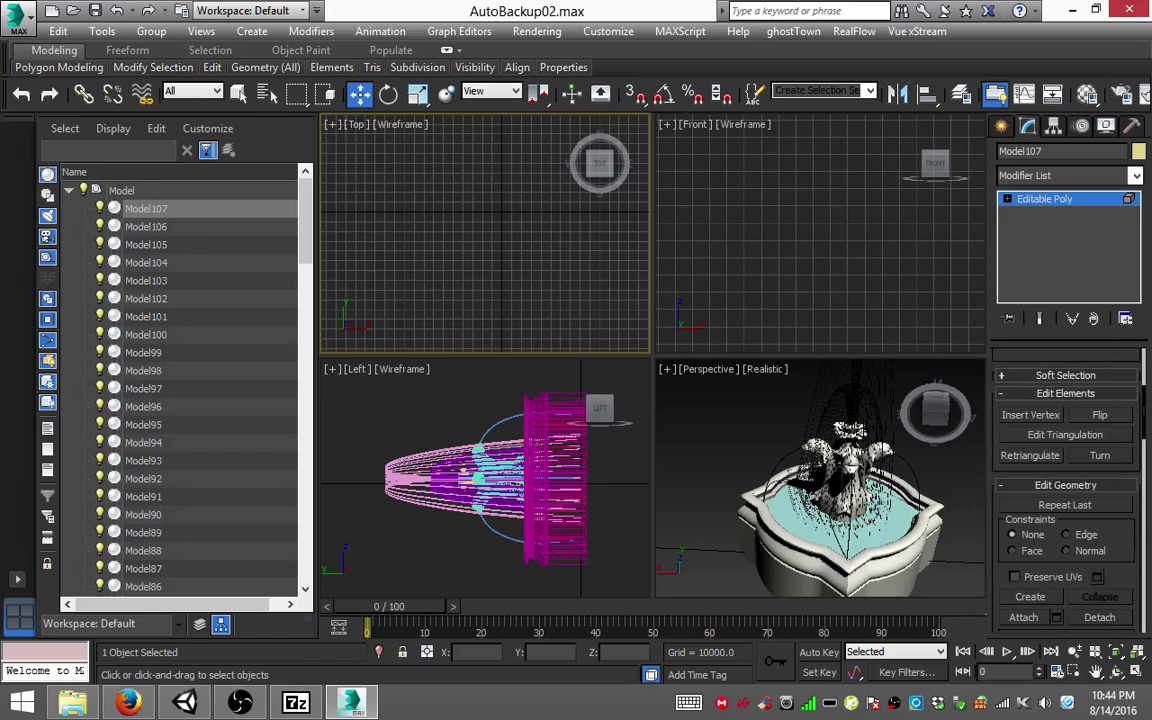
{"action": "scroll", "coordinate": [1066, 470], "scroll_direction": "up", "scroll_amount": 1}
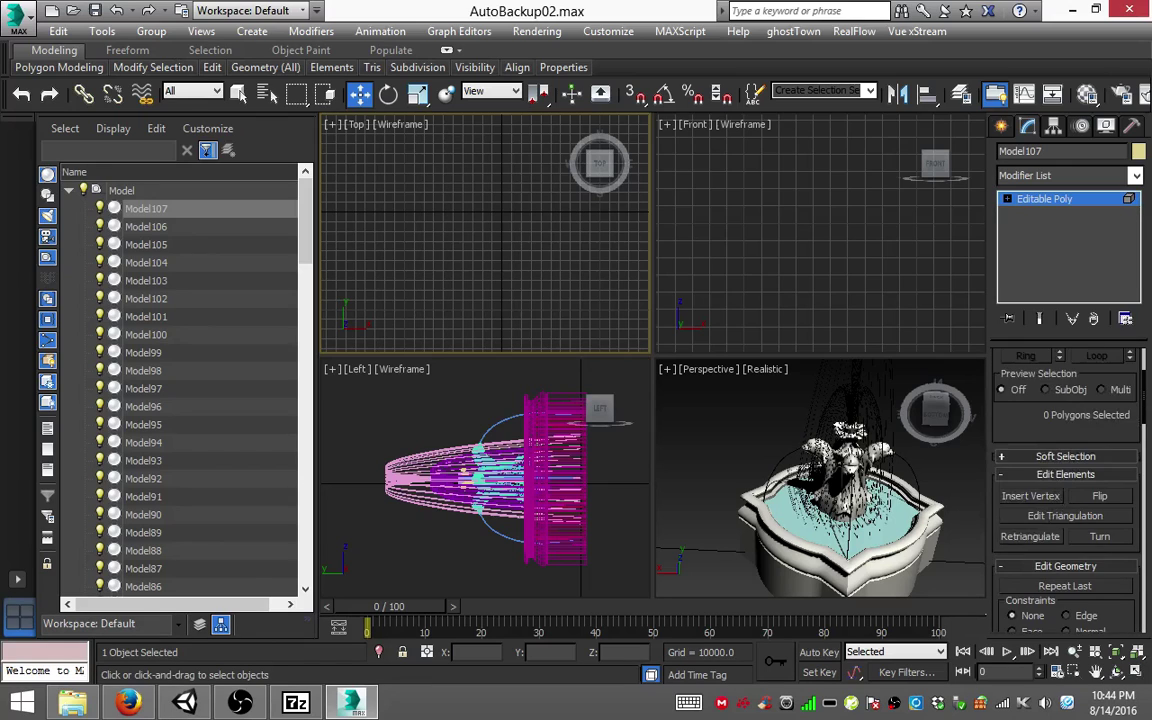
{"action": "scroll", "coordinate": [1066, 470], "scroll_direction": "up", "scroll_amount": 3}
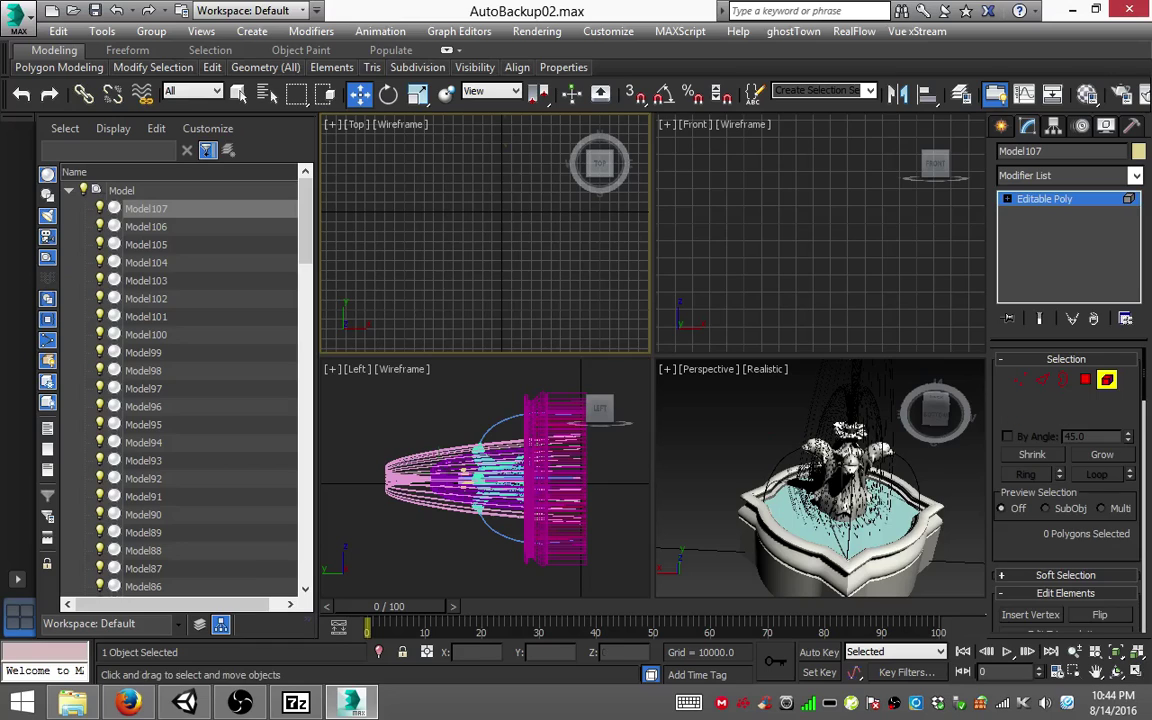
{"action": "key", "text": "5"}
{"action": "scroll", "coordinate": [1068, 558], "scroll_direction": "down", "scroll_amount": 1}
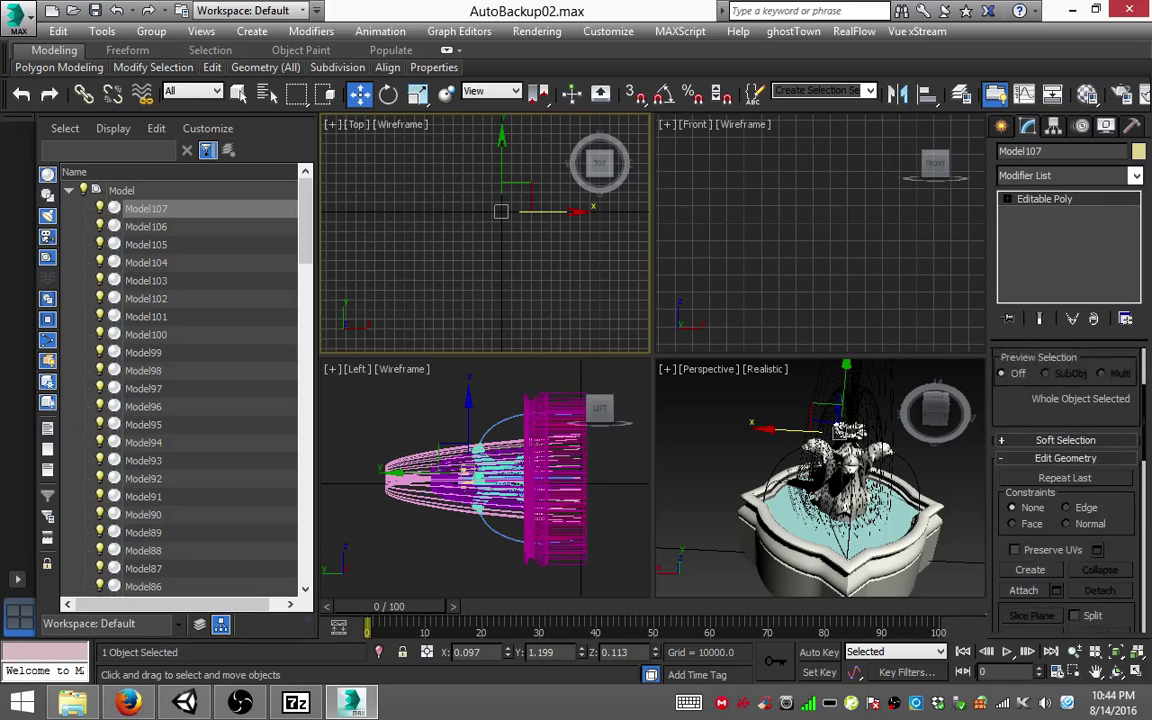
{"action": "scroll", "coordinate": [1068, 558], "scroll_direction": "down", "scroll_amount": 1}
{"action": "scroll", "coordinate": [1068, 558], "scroll_direction": "down", "scroll_amount": 1}
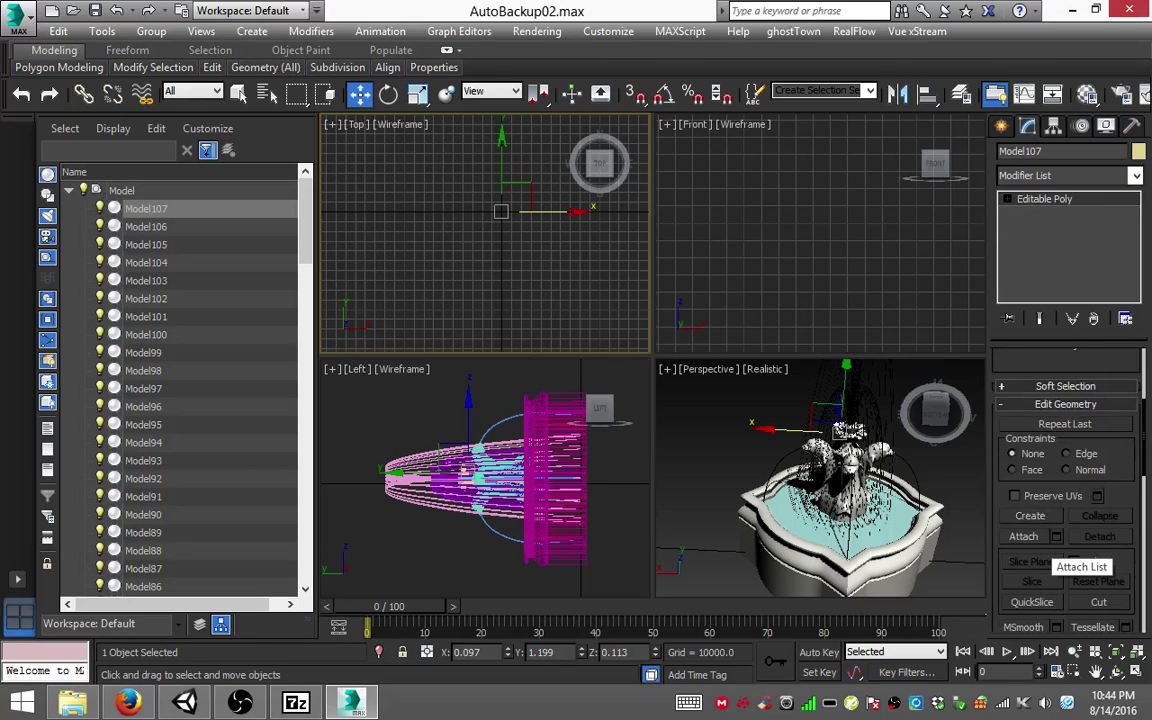
Step: Attach all remaining pieces Model88–Model106 to Model107 from the Attach List and confirm
{"action": "left_click", "coordinate": [1056, 537]}
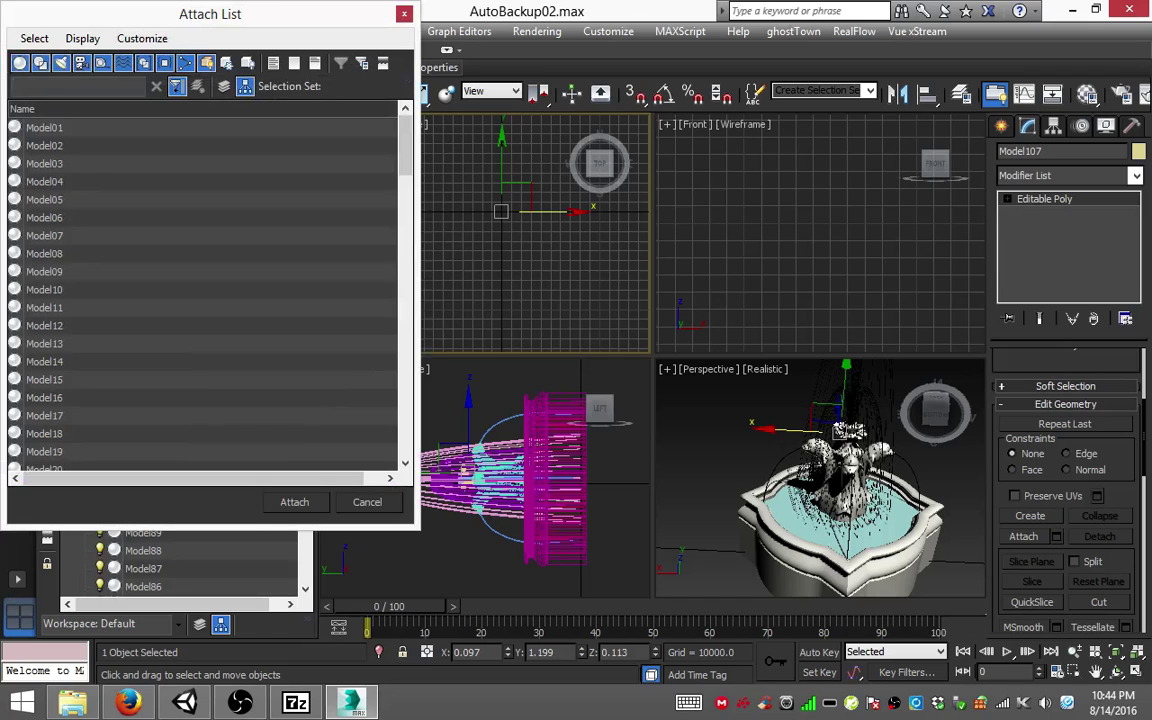
{"action": "scroll", "coordinate": [200, 290], "scroll_direction": "down", "scroll_amount": 20}
{"action": "key", "text": "ctrl+a"}
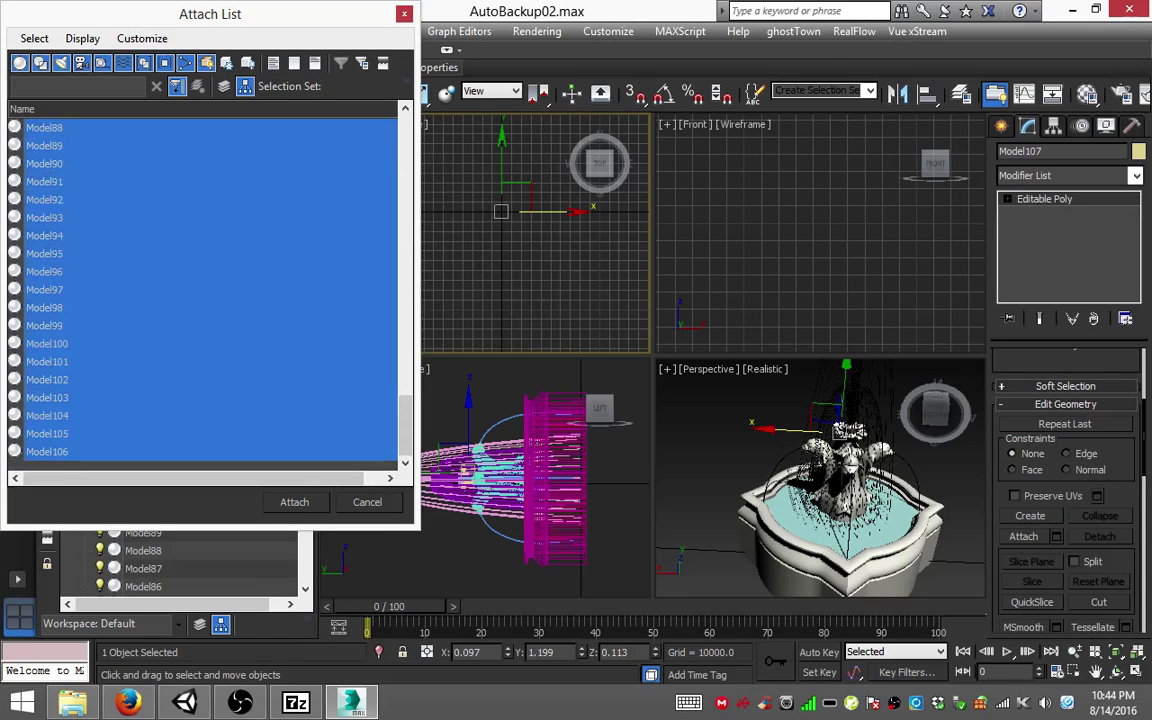
{"action": "left_click", "coordinate": [294, 502]}
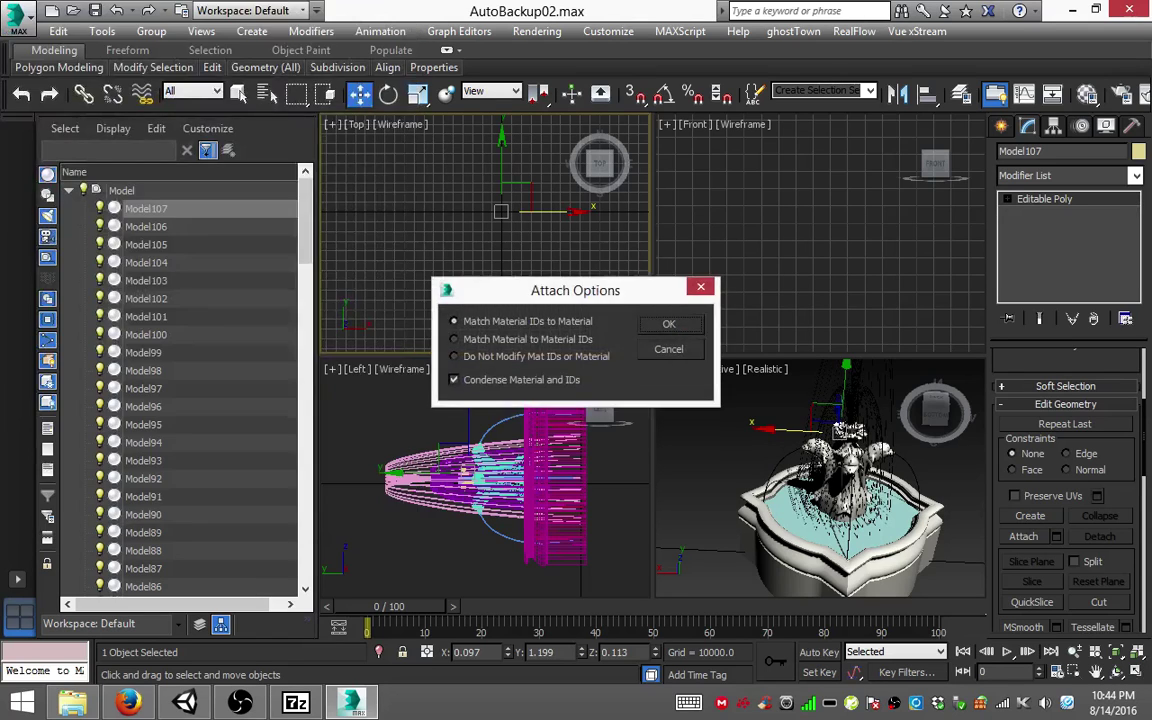
{"action": "key", "text": "Return"}
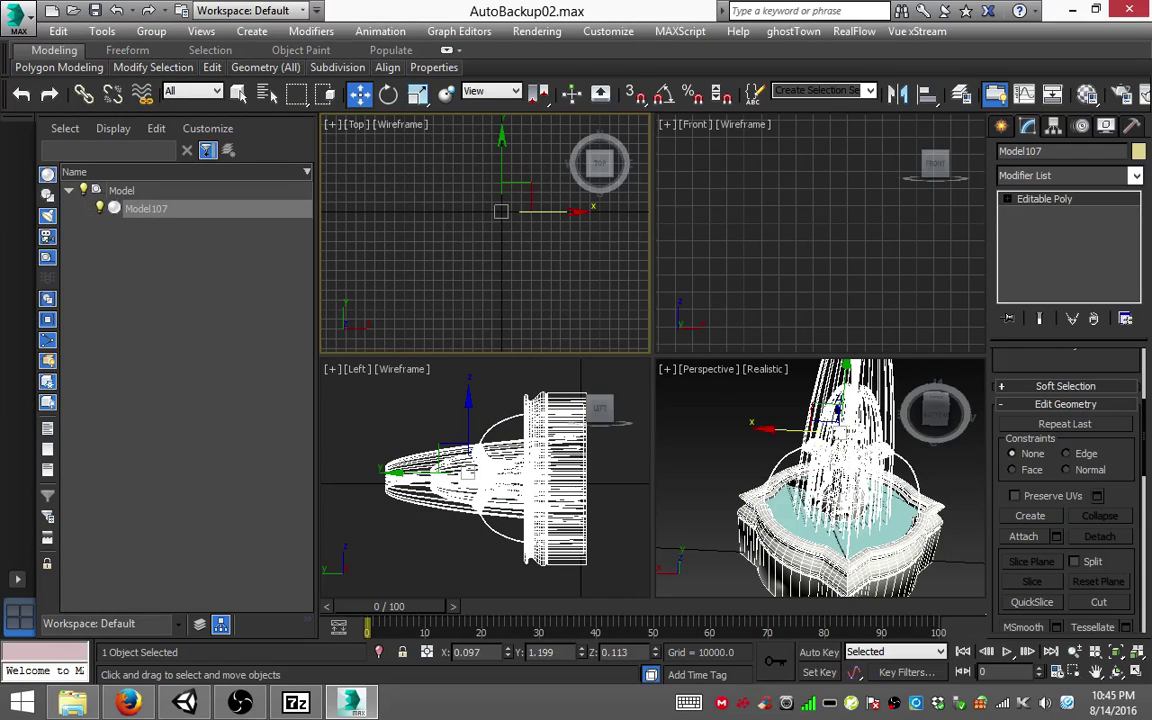
Step: Select the Model group and attempt renaming it, cancelling each try, then deselect everything
{"action": "left_click", "coordinate": [121, 190]}
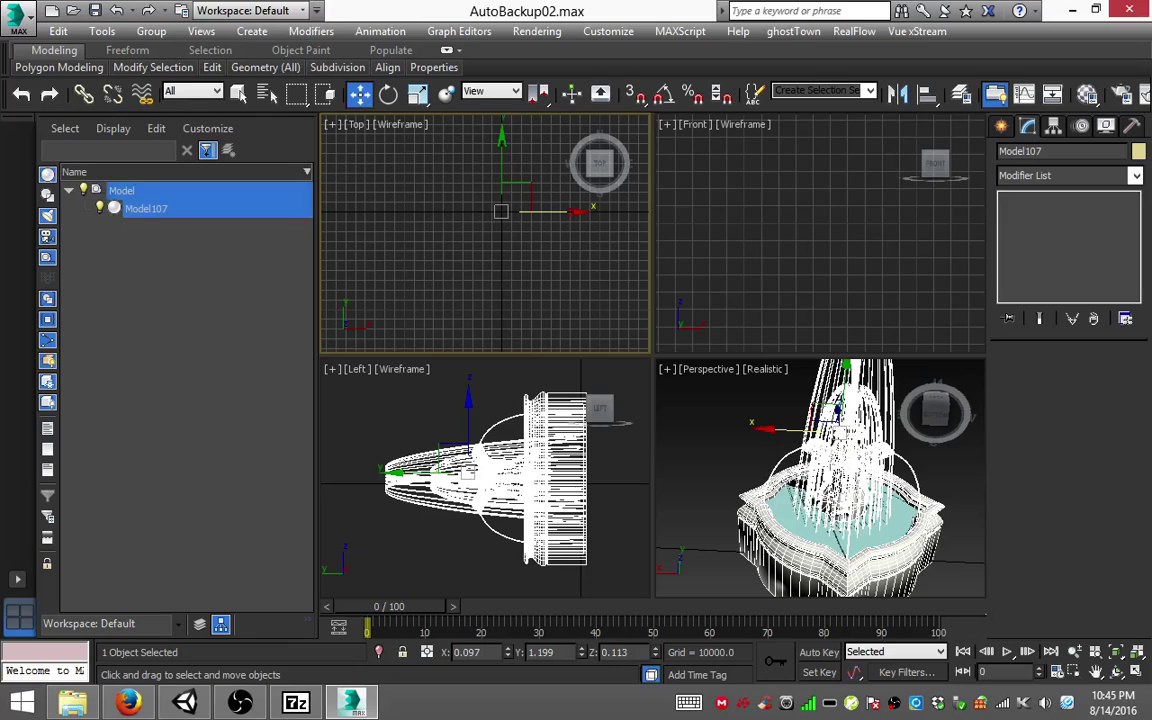
{"action": "left_click", "coordinate": [120, 190]}
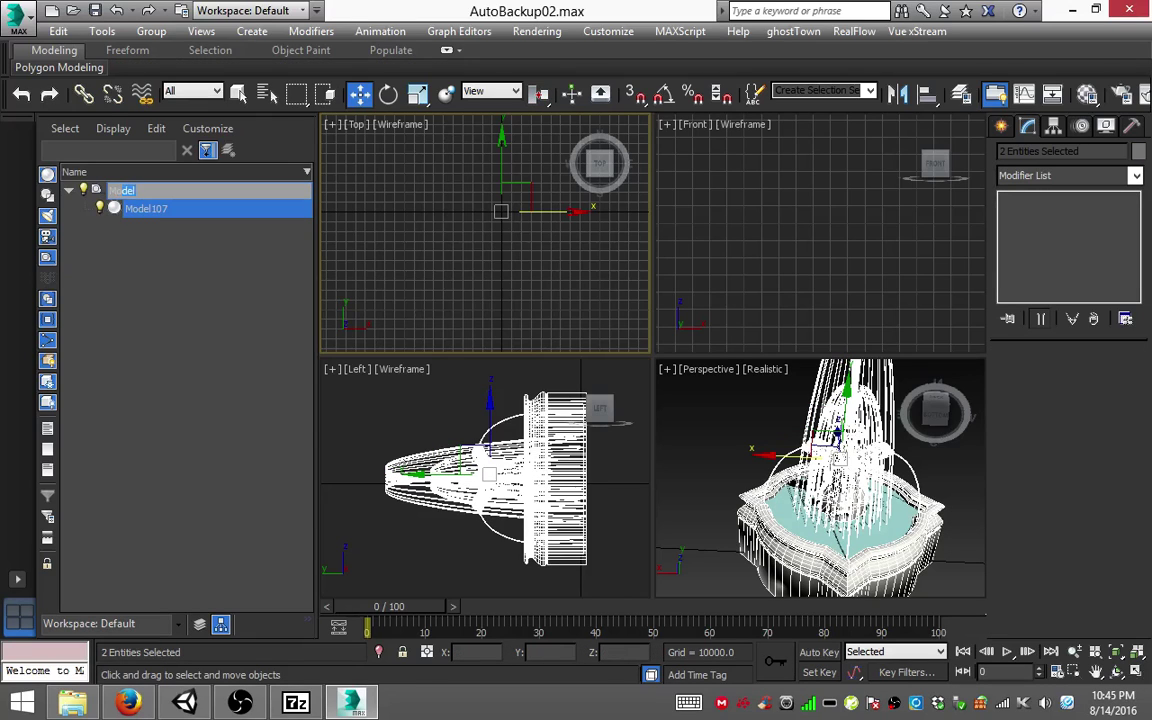
{"action": "key", "text": "Return"}
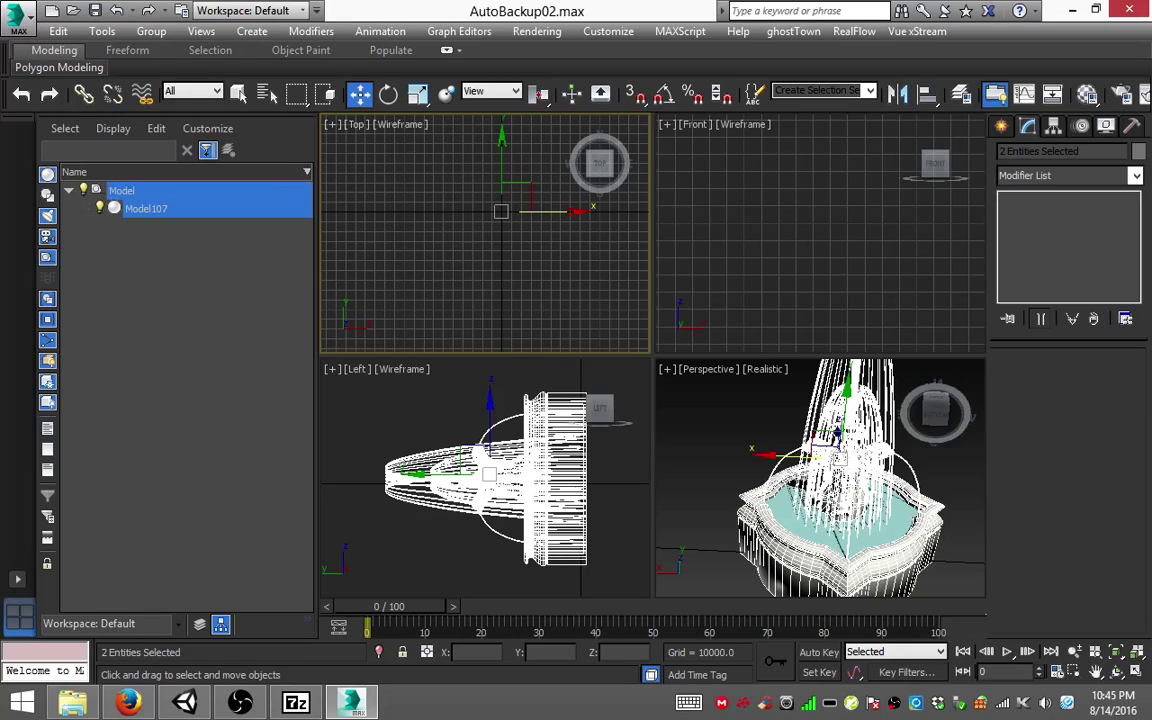
{"action": "key", "text": "F2"}
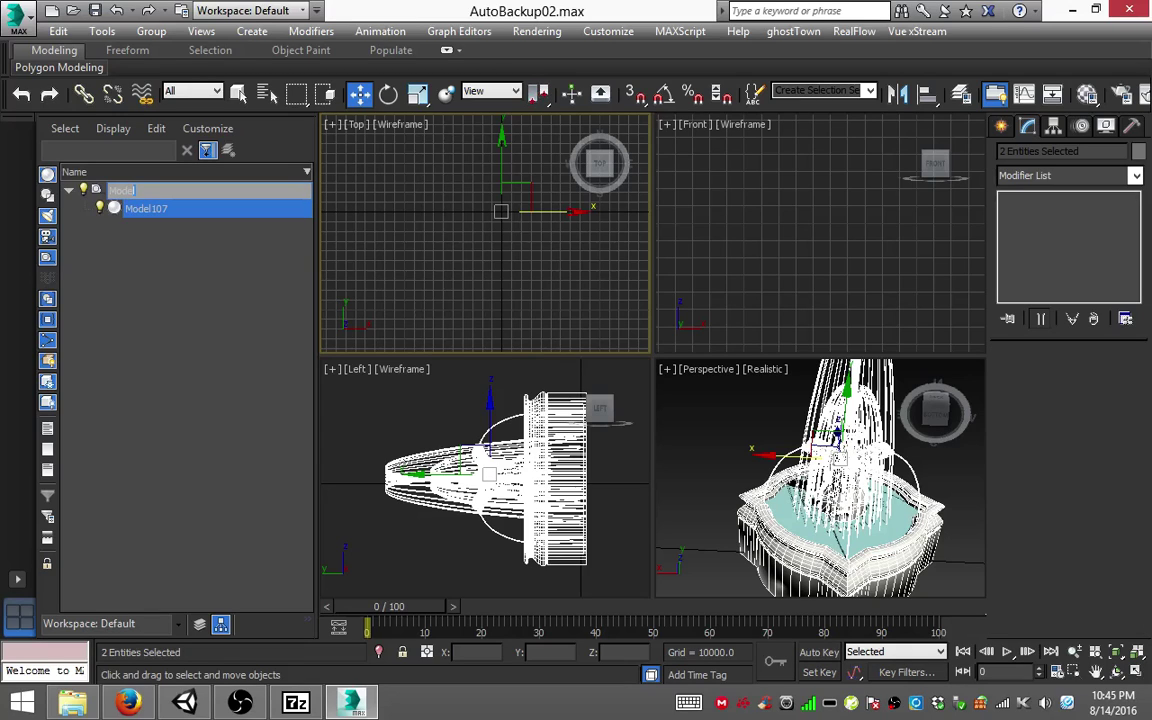
{"action": "key", "text": "Return"}
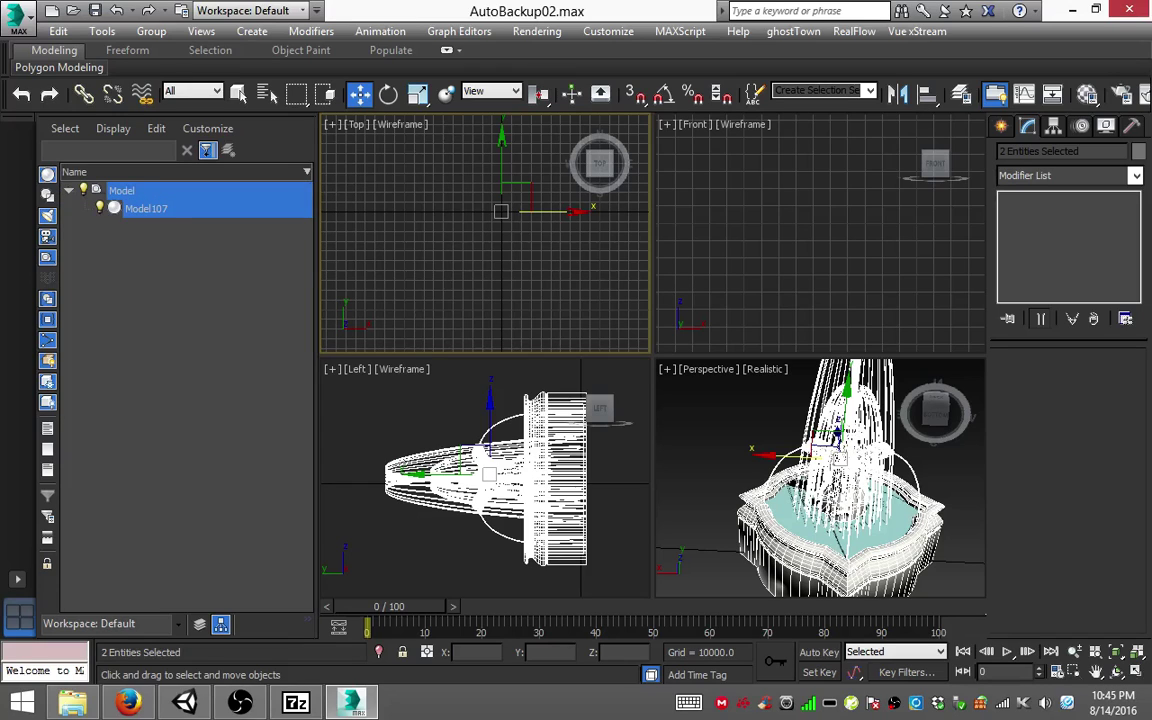
{"action": "key", "text": "F2"}
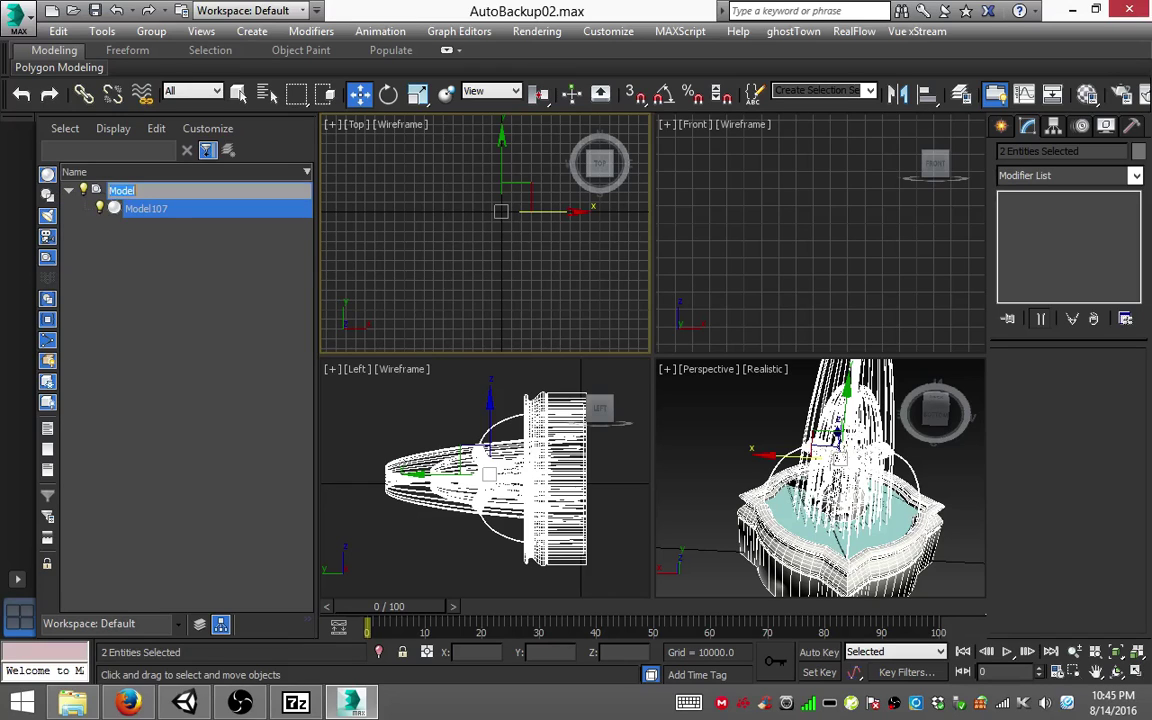
{"action": "key", "text": "Return"}
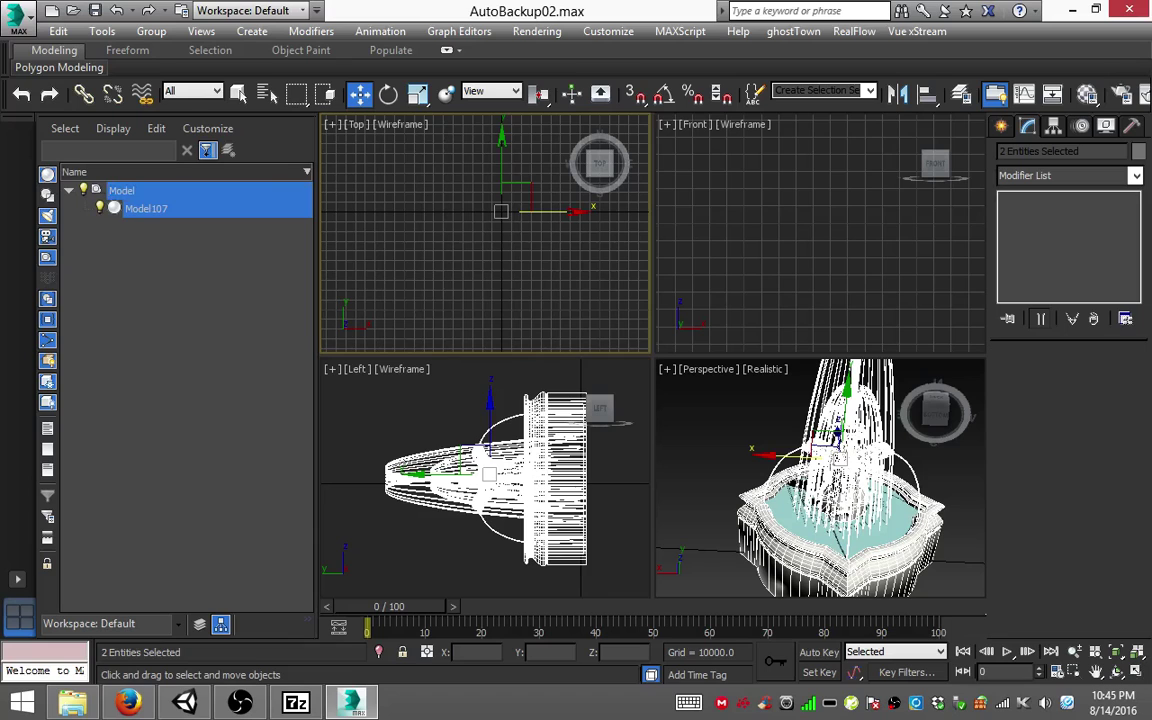
{"action": "key", "text": "ctrl+d"}
Step: Unparent Model107 from the Model group and delete the empty Model dummy
{"action": "left_click", "coordinate": [146, 208]}
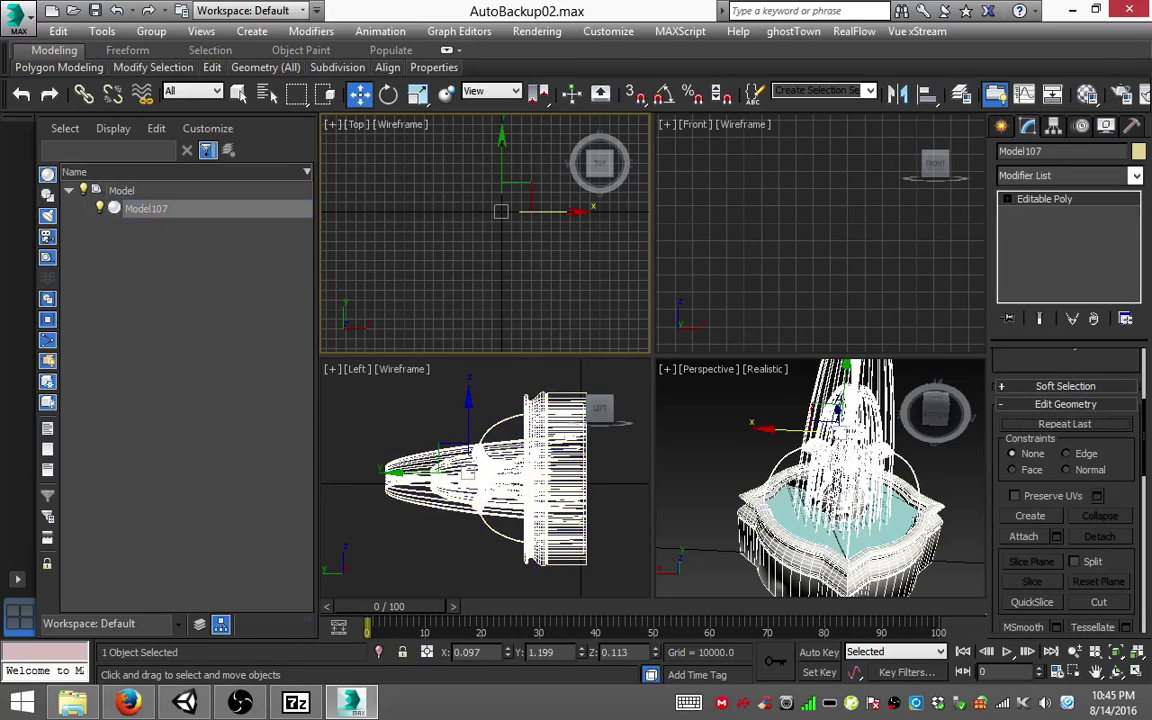
{"action": "left_click_drag", "start_coordinate": [146, 208], "coordinate": [150, 240]}
{"action": "right_click", "coordinate": [112, 206]}
{"action": "left_click", "coordinate": [150, 278]}
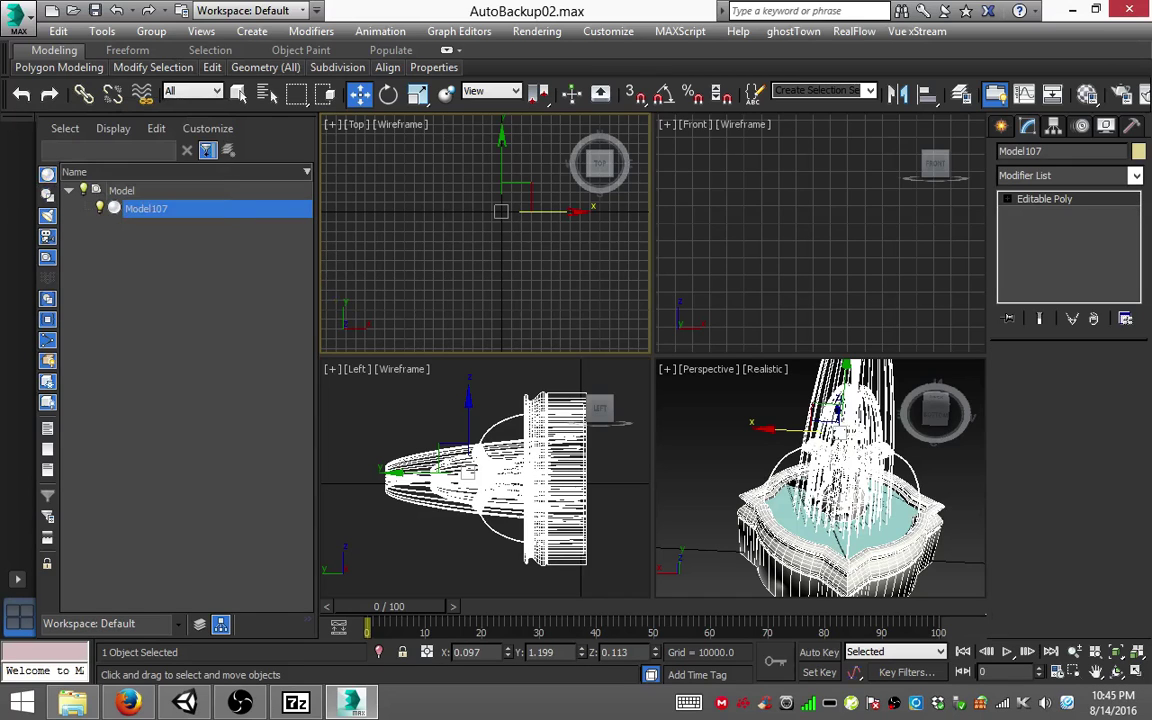
{"action": "left_click", "coordinate": [121, 208]}
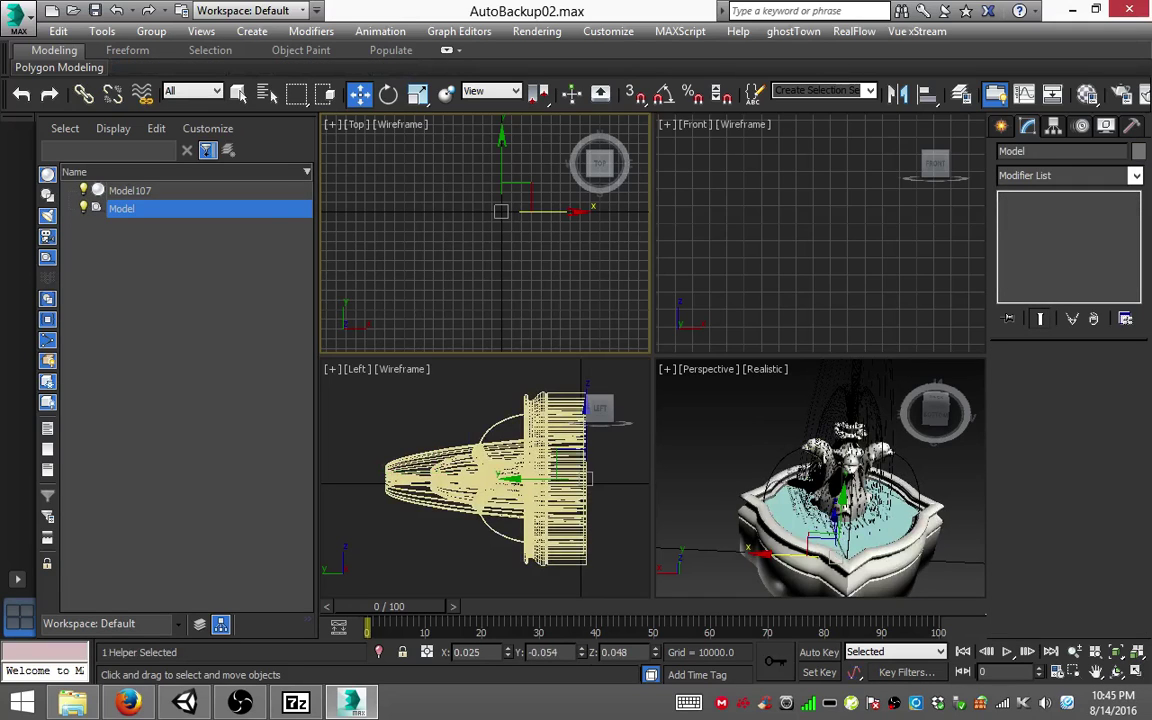
{"action": "key", "text": "Delete"}
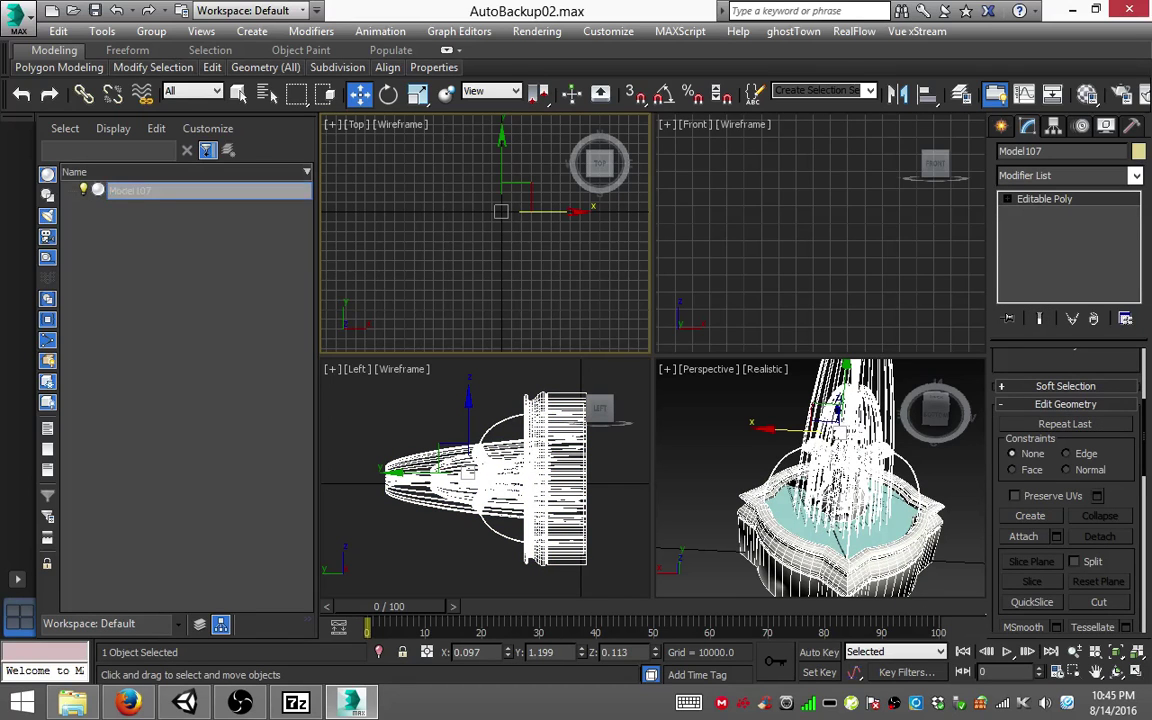
Step: Rename the merged Model107 mesh to Model
{"action": "left_click_drag", "start_coordinate": [130, 190], "coordinate": [130, 192]}
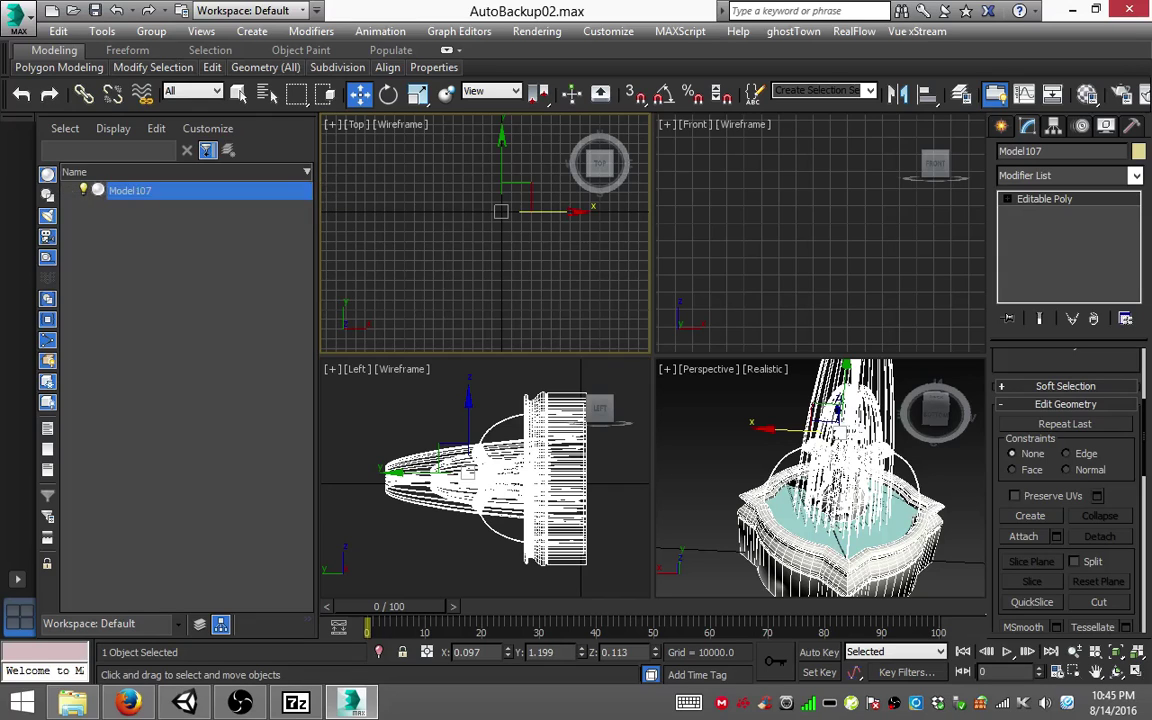
{"action": "left_click", "coordinate": [130, 190]}
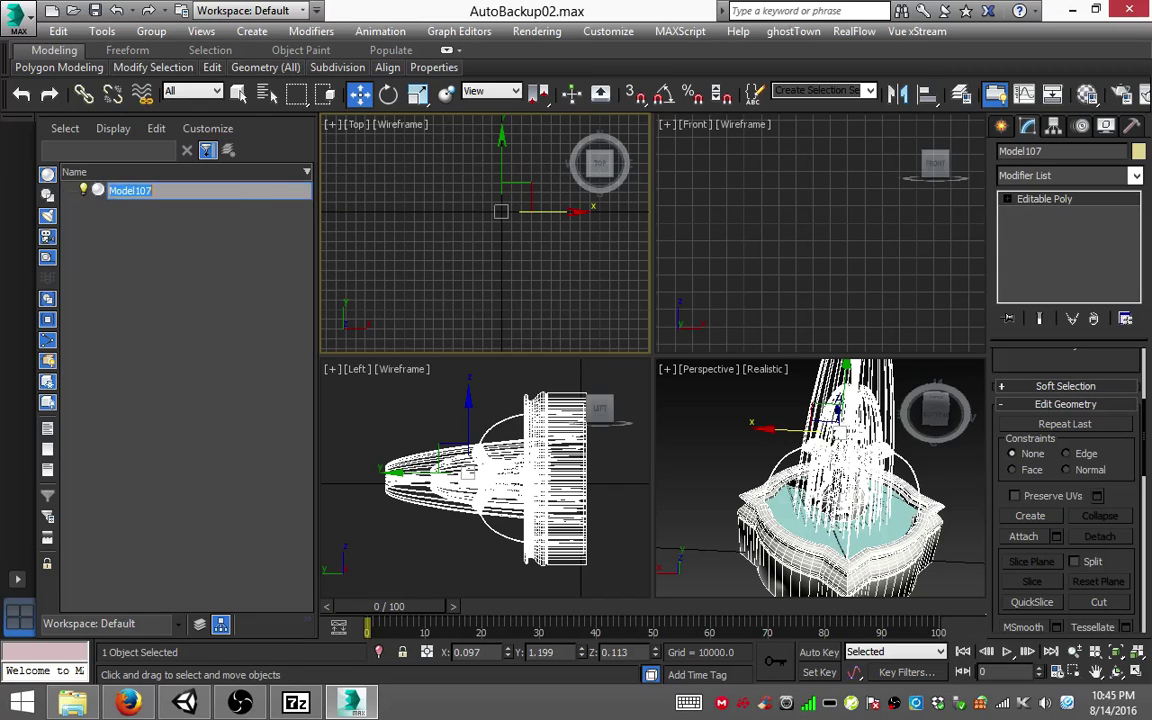
{"action": "right_click", "coordinate": [140, 189]}
{"action": "left_click", "coordinate": [178, 267]}
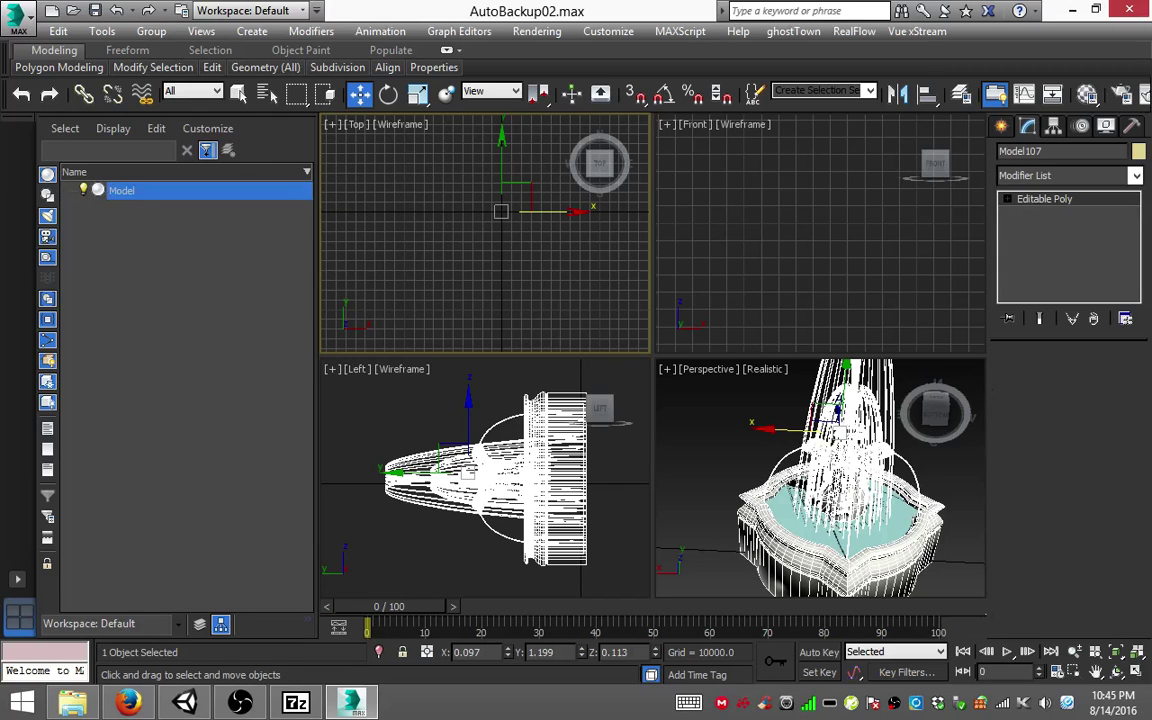
{"action": "key", "text": "Return"}
Step: Start an export and copy the name 51552850_ from the texture file in the Customs folder
{"action": "left_click", "coordinate": [15, 15]}
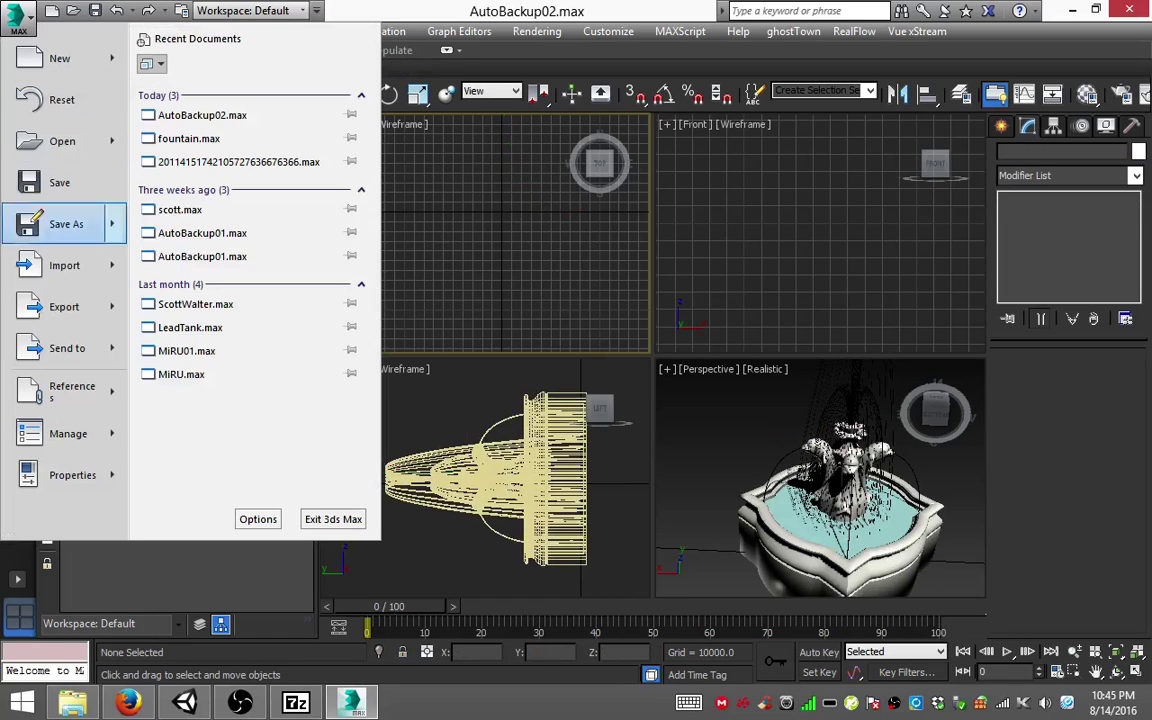
{"action": "left_click", "coordinate": [60, 300]}
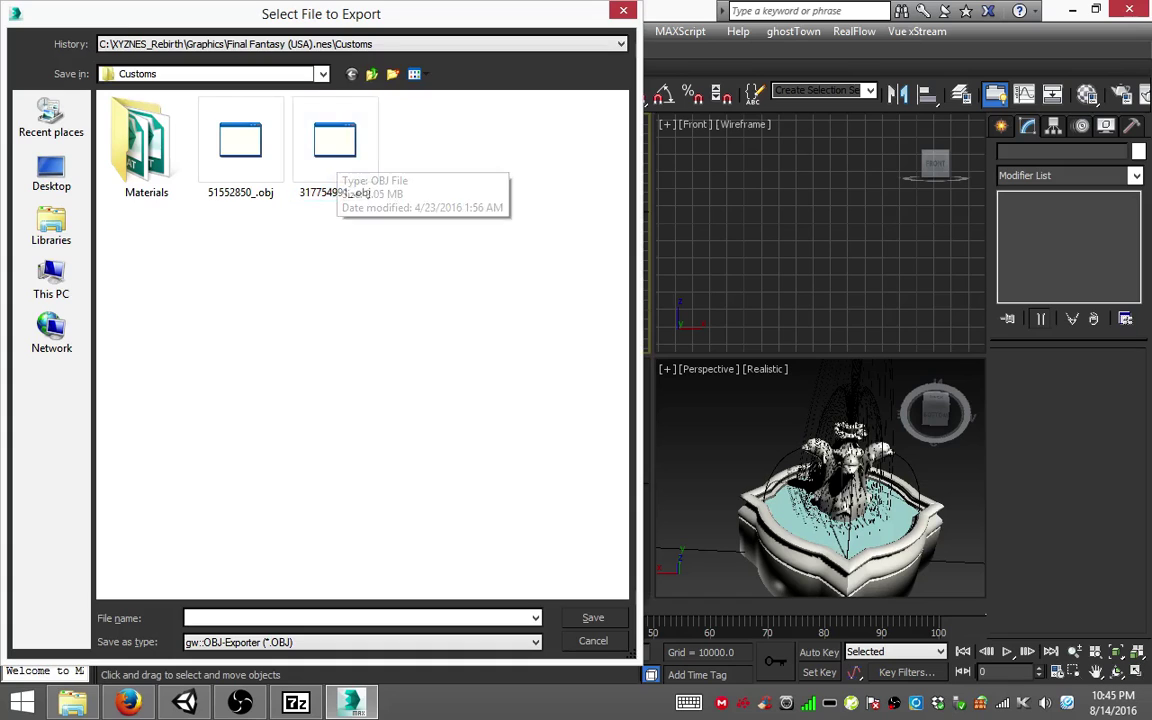
{"action": "right_click", "coordinate": [248, 617]}
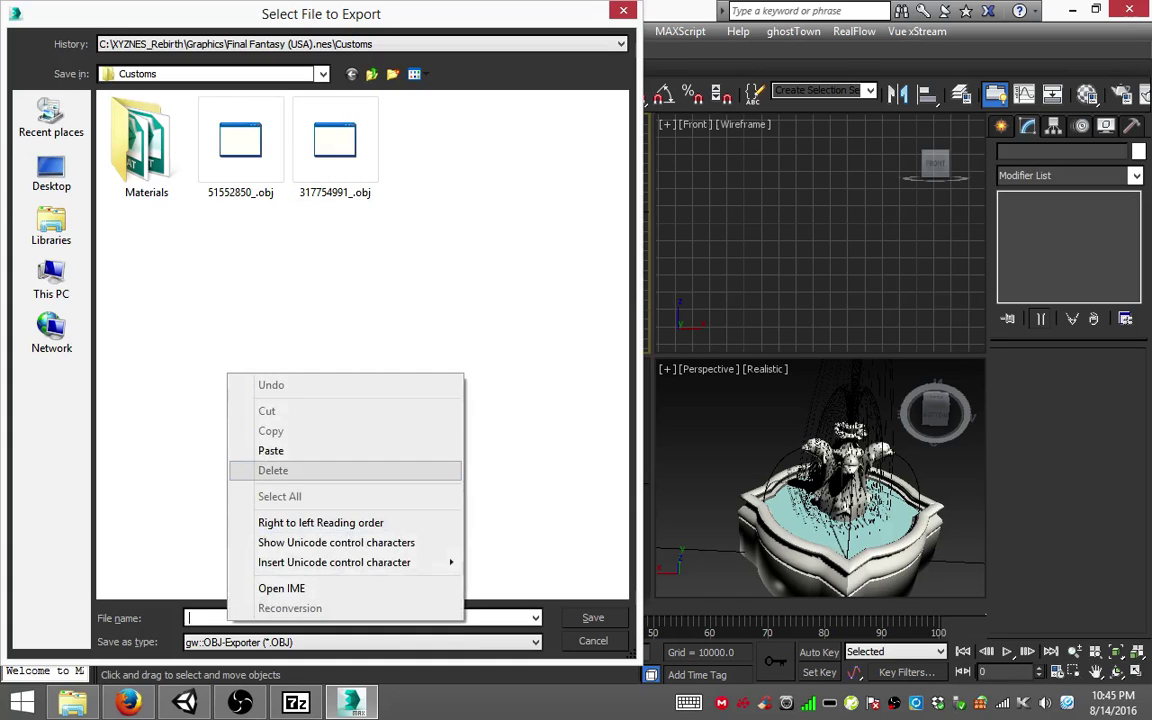
{"action": "left_click", "coordinate": [300, 448]}
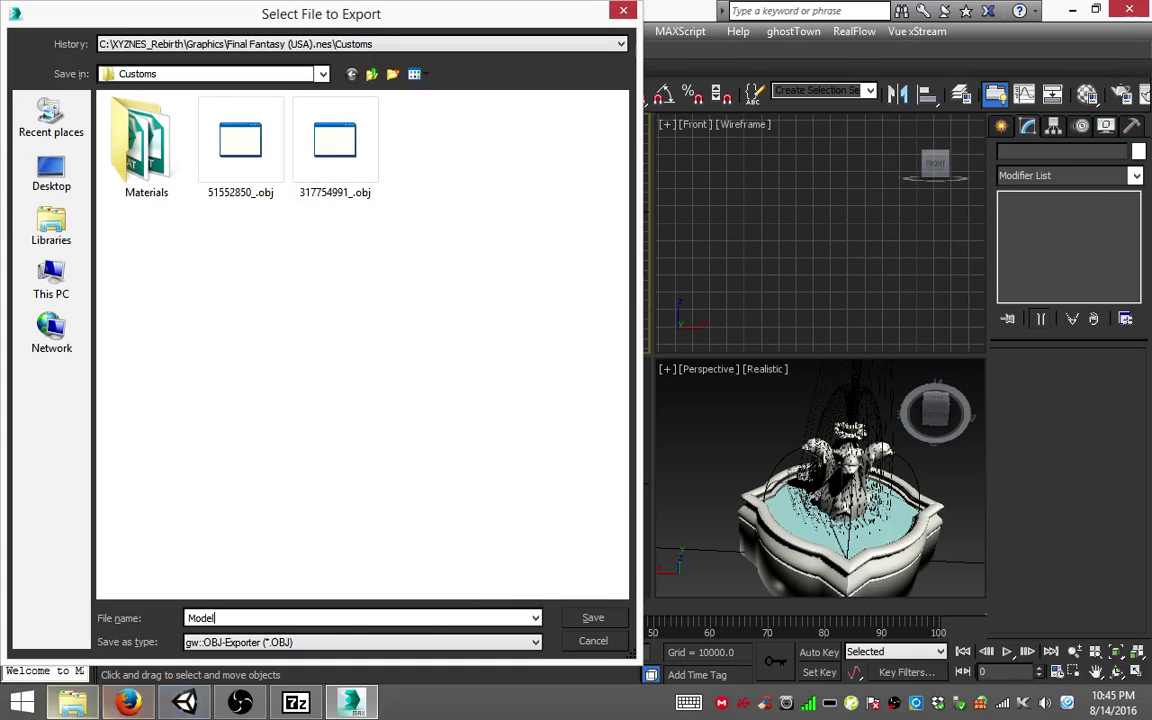
{"action": "left_click", "coordinate": [72, 703]}
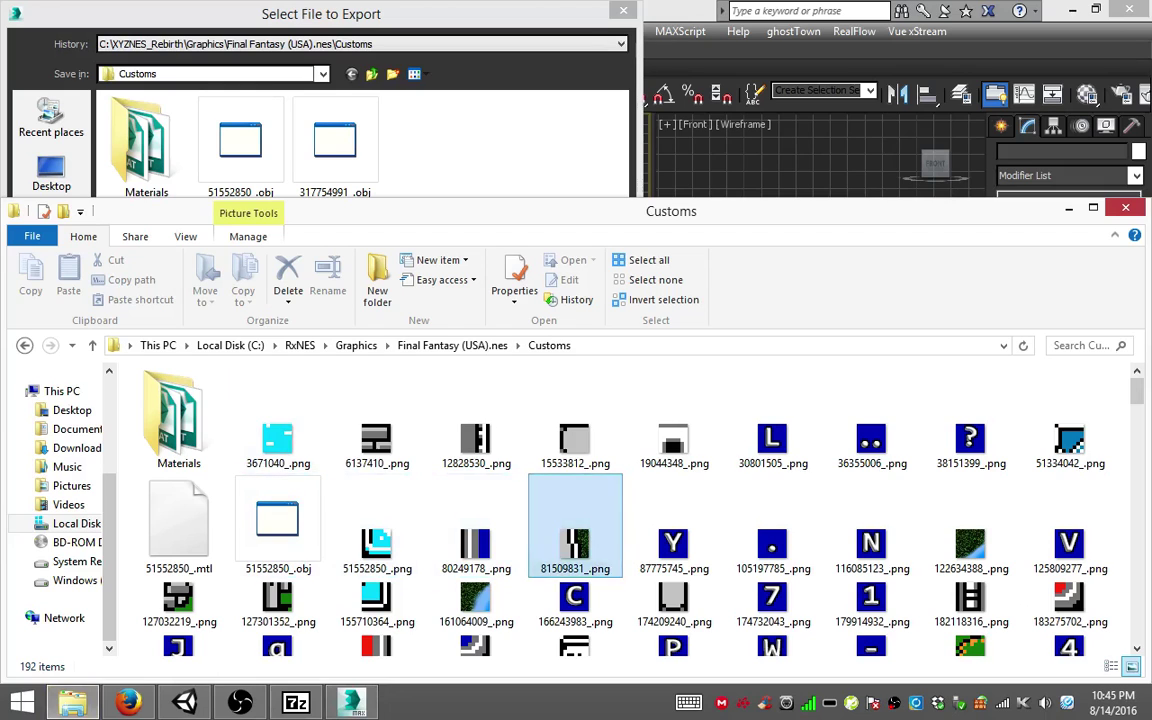
{"action": "left_click", "coordinate": [575, 545]}
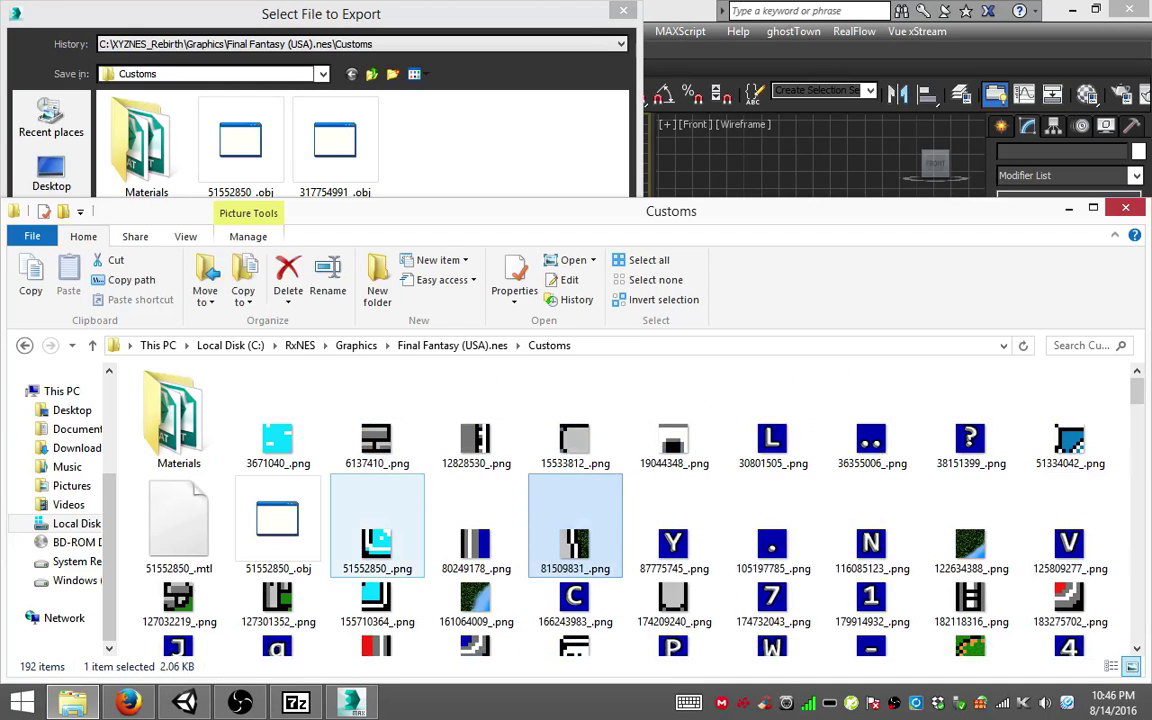
{"action": "left_click", "coordinate": [376, 530]}
{"action": "left_click", "coordinate": [372, 567]}
{"action": "right_click", "coordinate": [366, 566]}
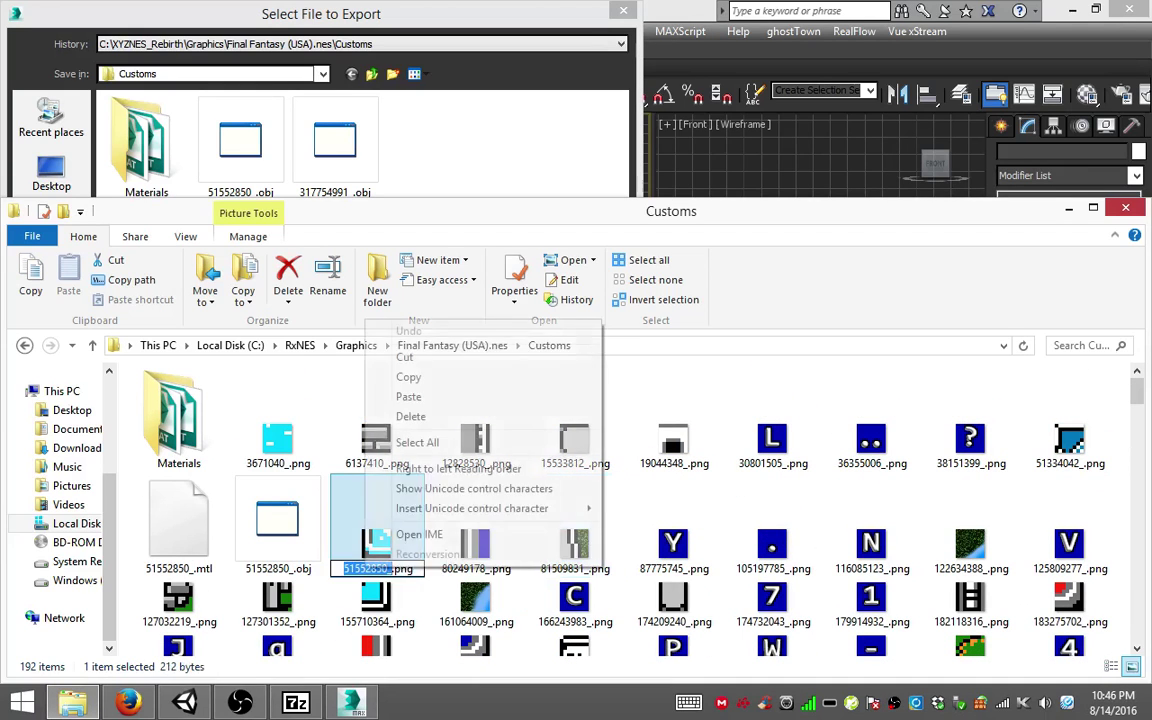
{"action": "left_click", "coordinate": [408, 377]}
{"action": "key", "text": "Escape"}
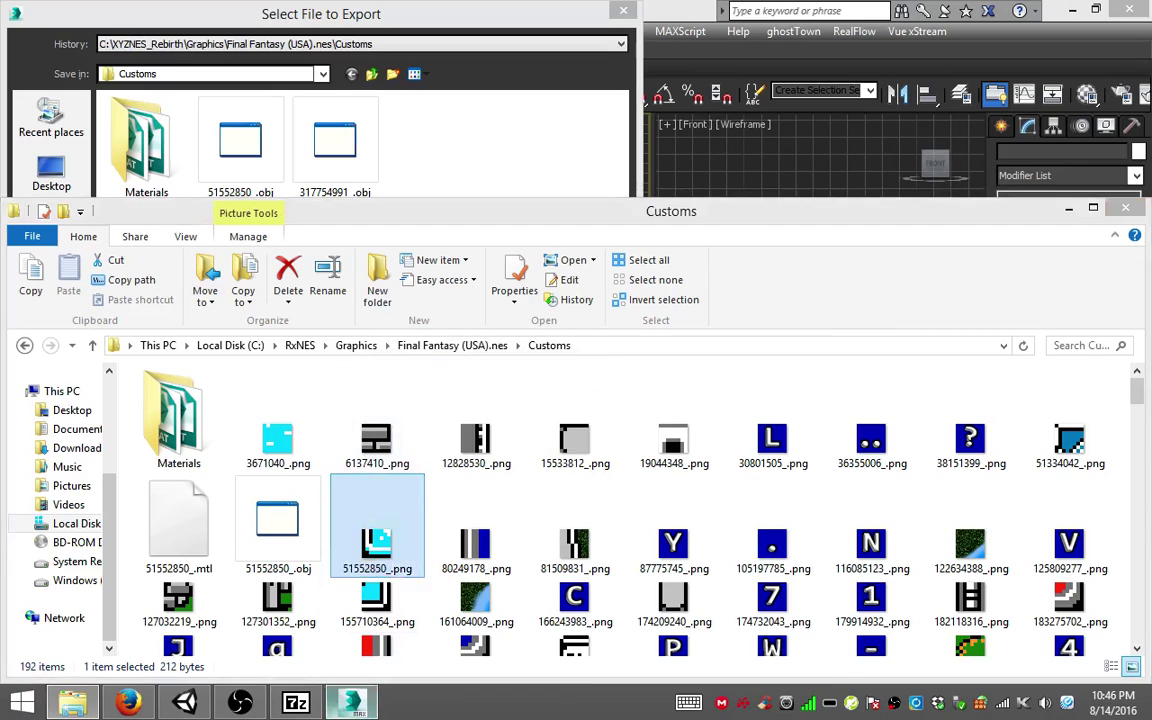
{"action": "key", "text": "alt+Tab"}
Step: Export the model as 51552850_.obj, replacing the existing file and skipping the missing map
{"action": "right_click", "coordinate": [301, 614]}
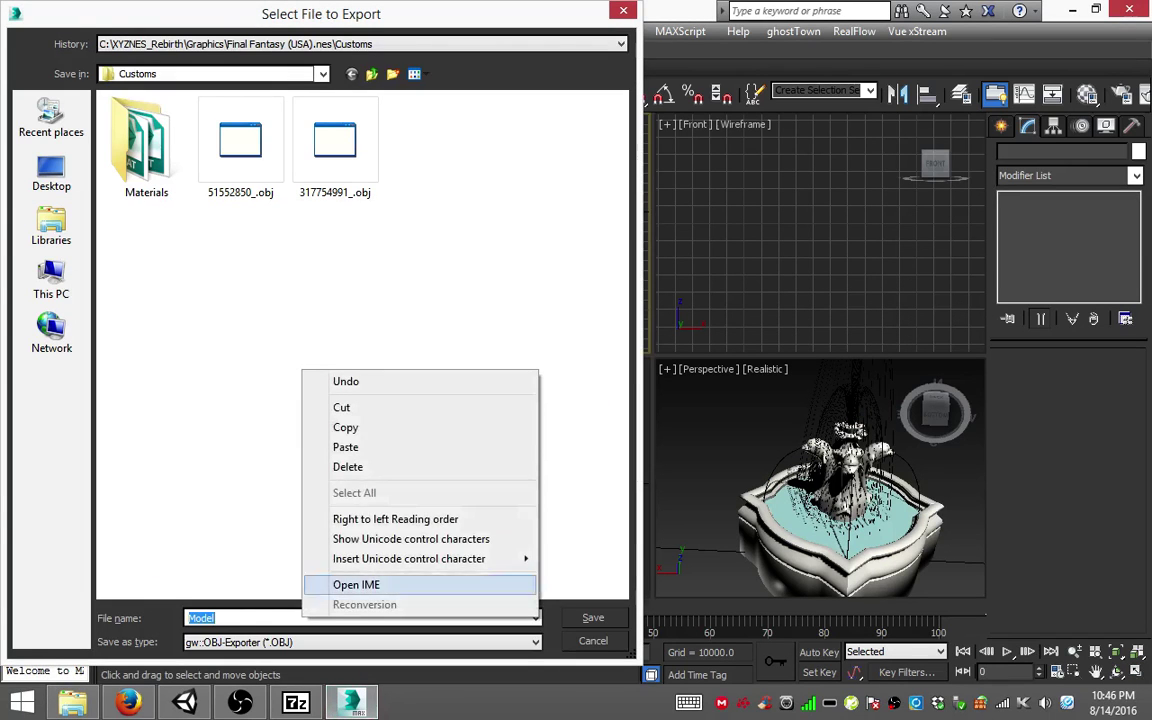
{"action": "left_click", "coordinate": [334, 445]}
{"action": "key", "text": "Escape"}
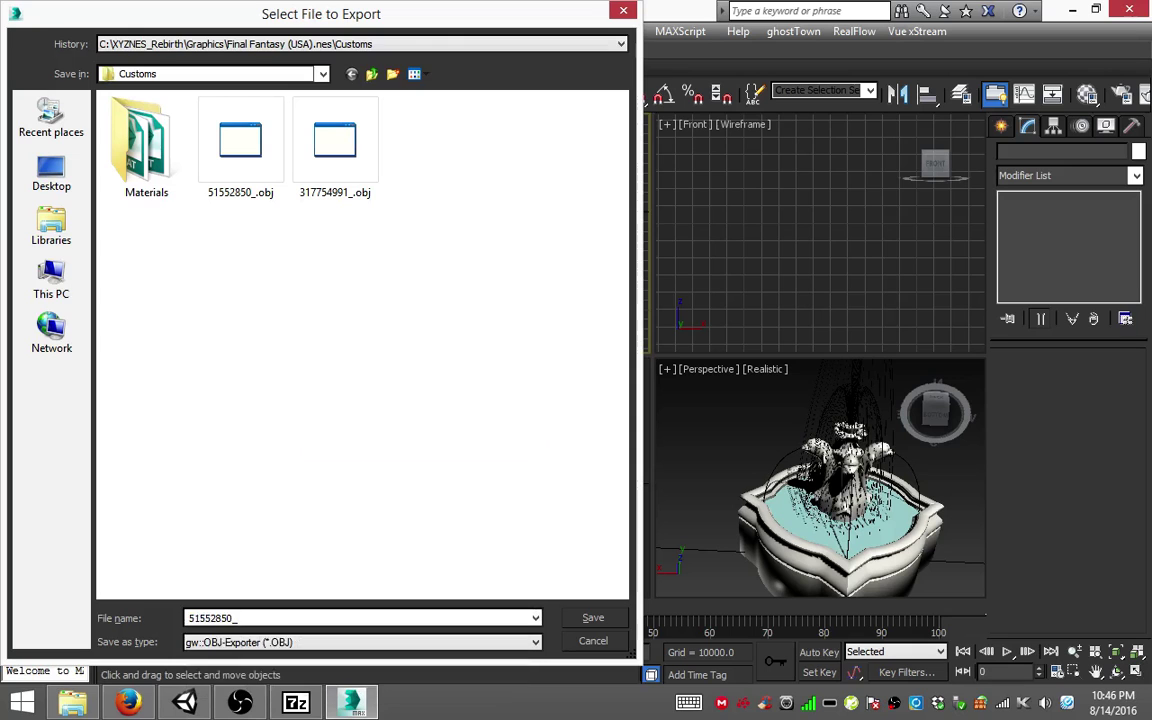
{"action": "key", "text": "Return"}
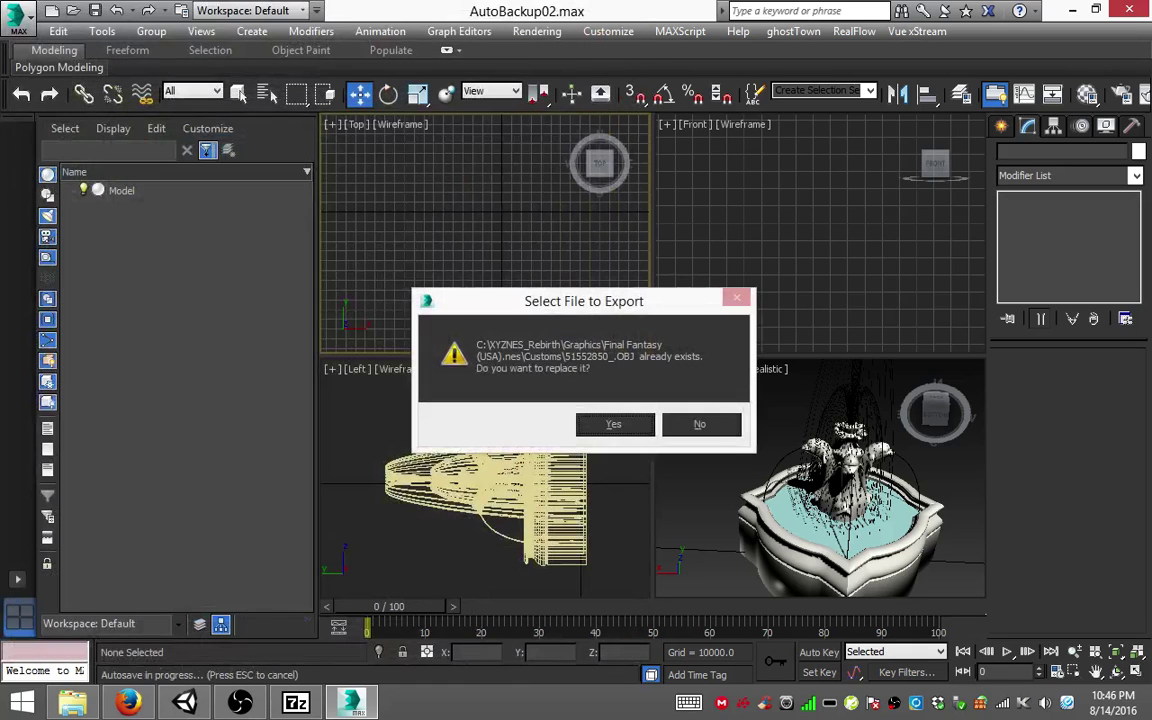
{"action": "left_click", "coordinate": [612, 422]}
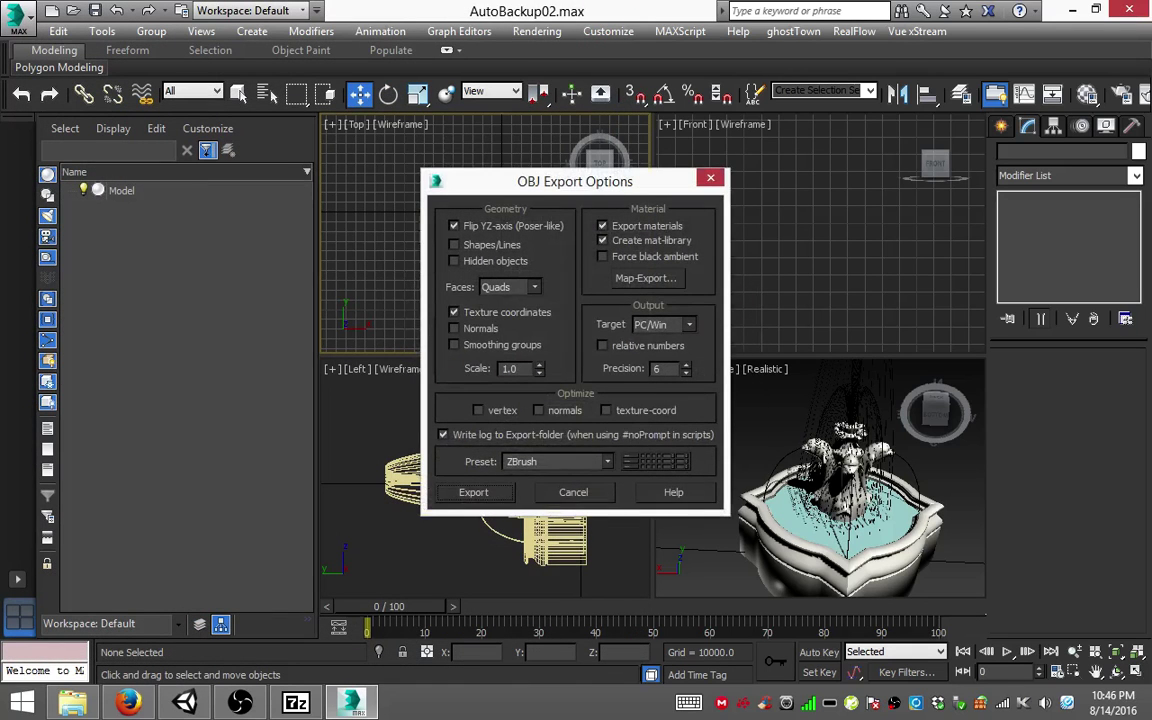
{"action": "key", "text": "Return"}
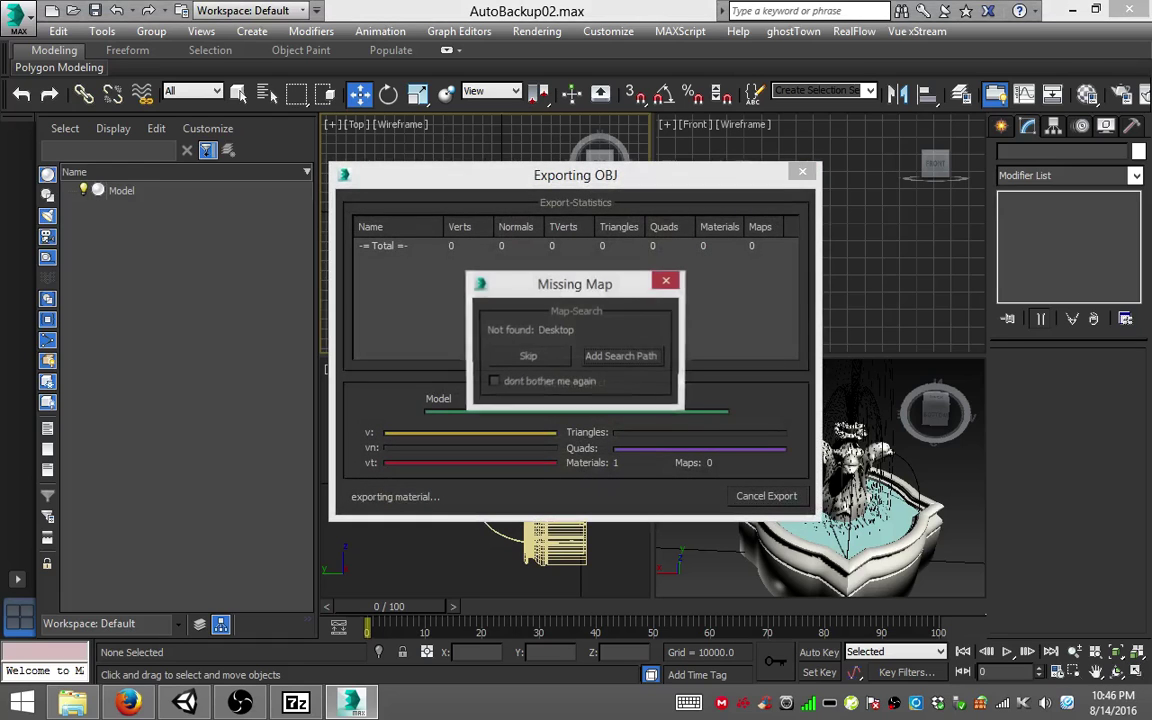
{"action": "left_click", "coordinate": [493, 381]}
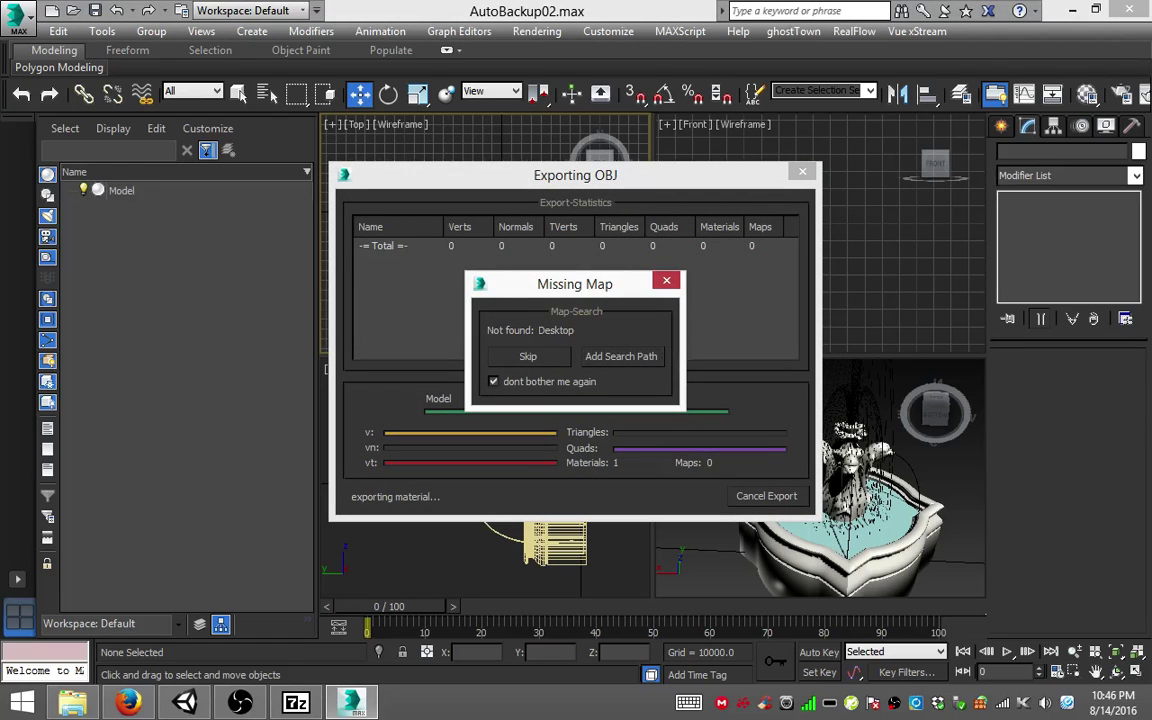
{"action": "left_click", "coordinate": [528, 356]}
{"action": "left_click", "coordinate": [761, 419]}
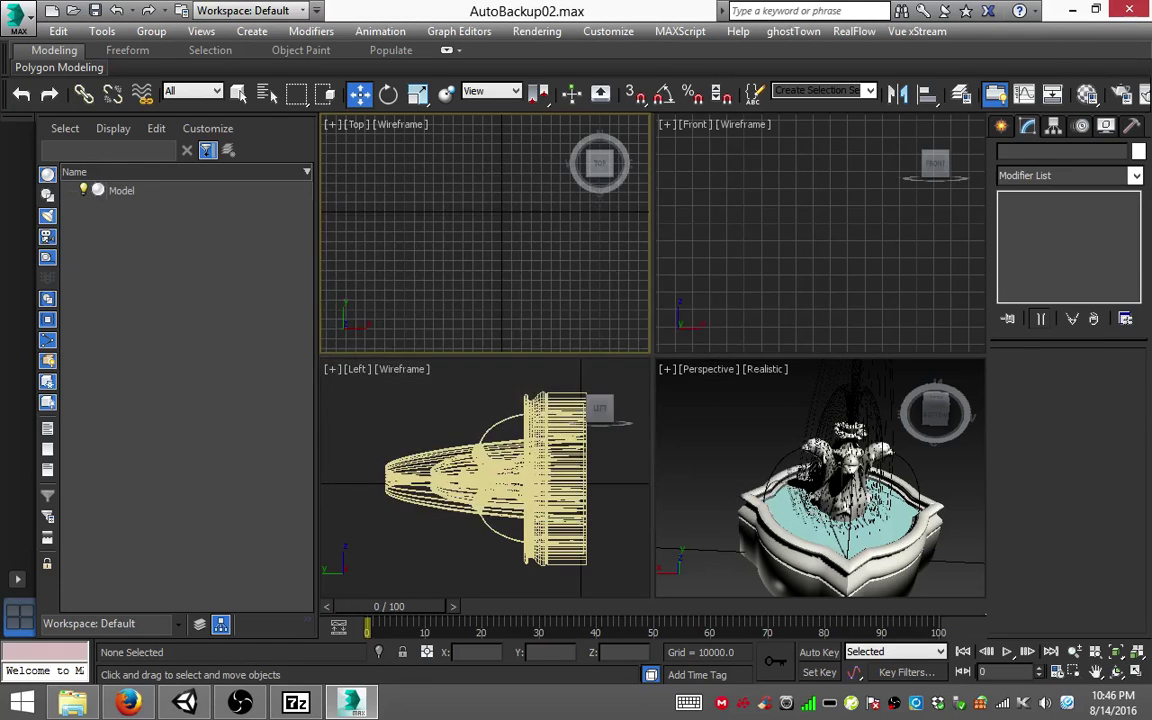
Step: Export again over 51552850_.obj in the RxNES Customs folder, chosen from History, skipping the missing map
{"action": "left_click", "coordinate": [16, 18]}
{"action": "mouse_move", "coordinate": [64, 306]}
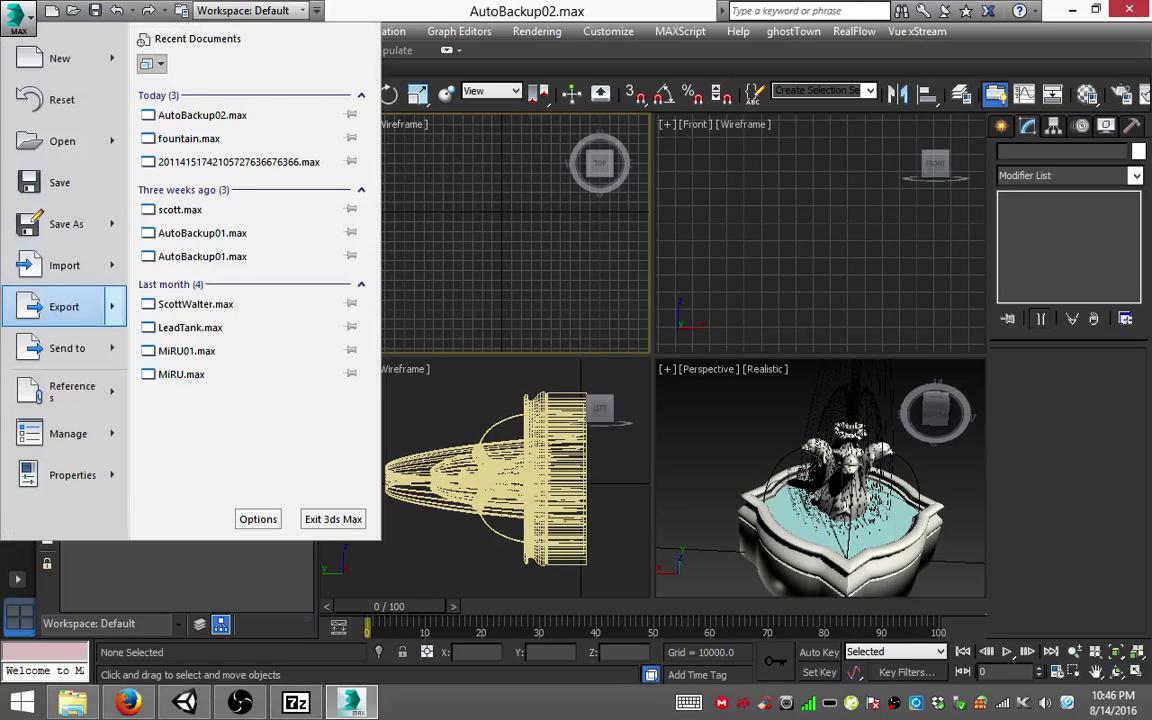
{"action": "left_click", "coordinate": [195, 85]}
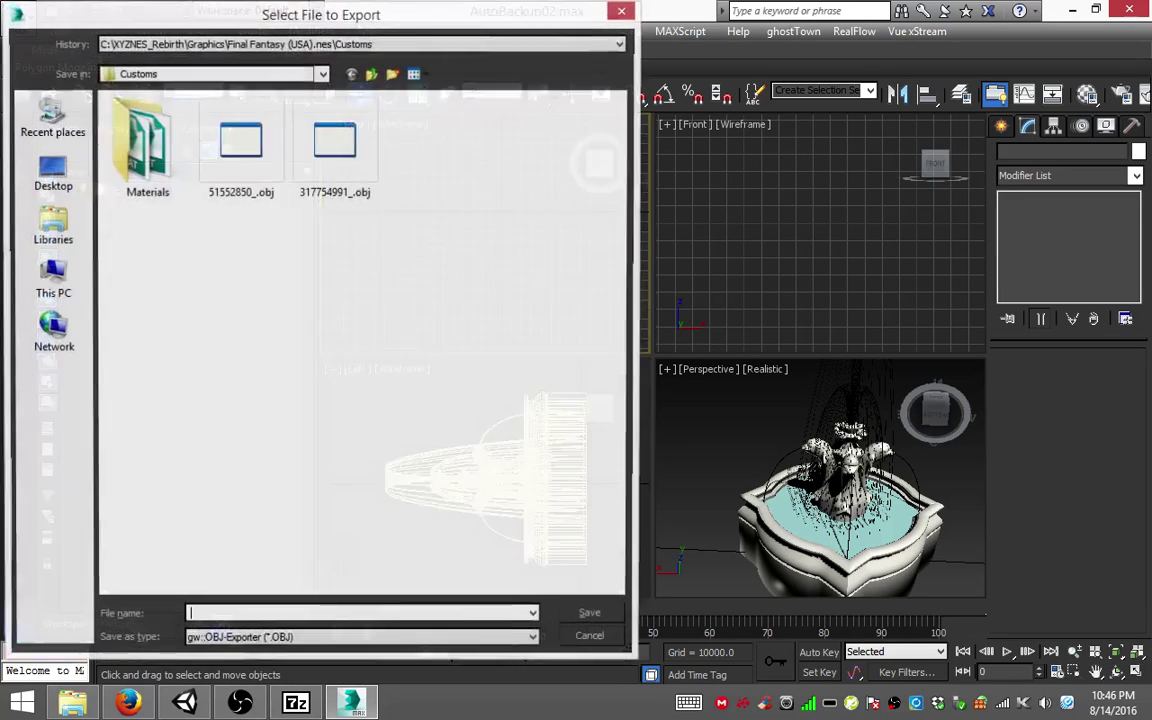
{"action": "left_click", "coordinate": [620, 43]}
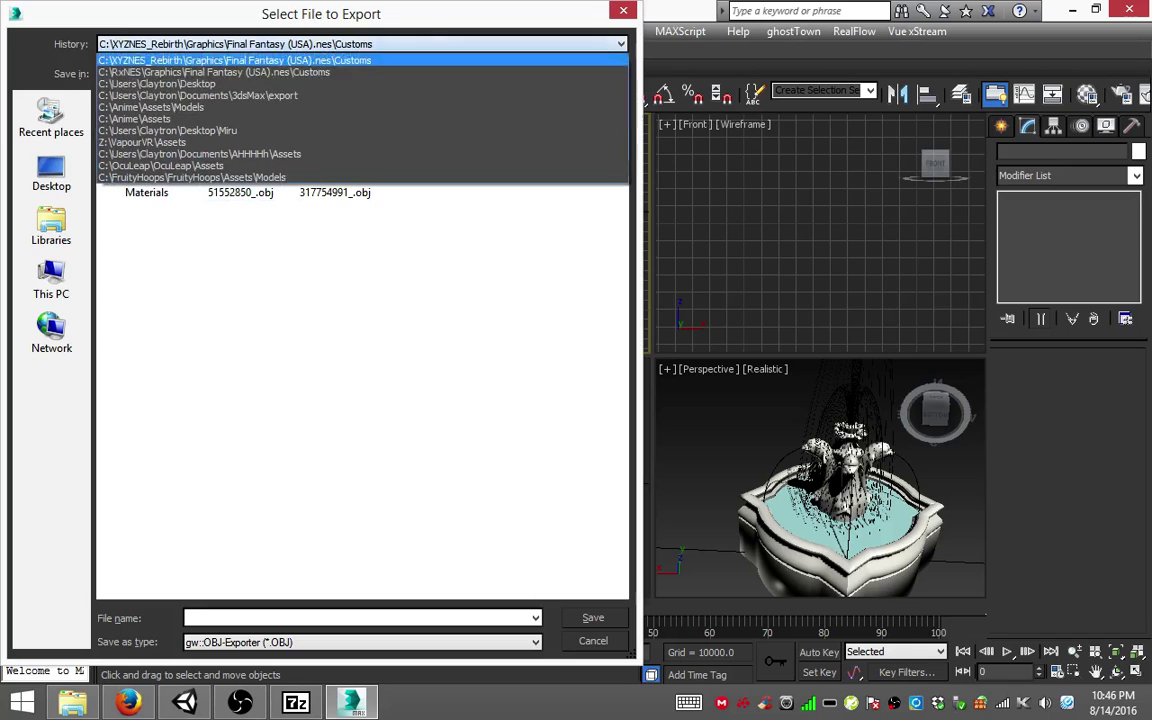
{"action": "left_click", "coordinate": [250, 72]}
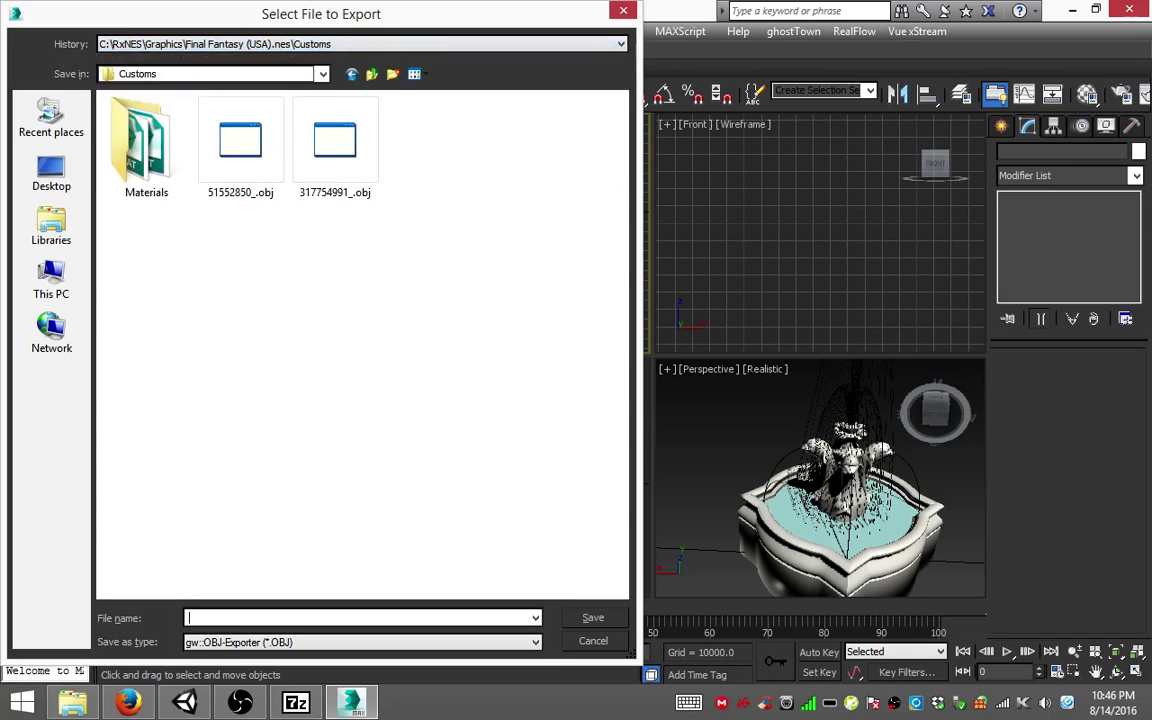
{"action": "double_click", "coordinate": [240, 140]}
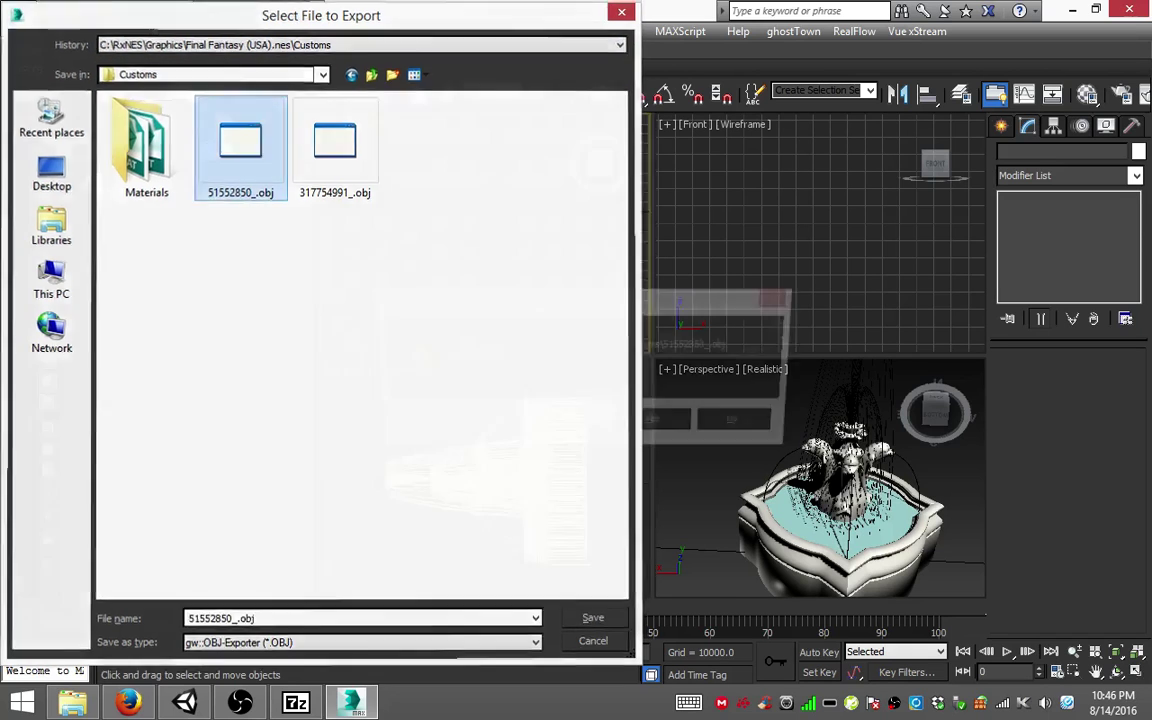
{"action": "left_click", "coordinate": [661, 422]}
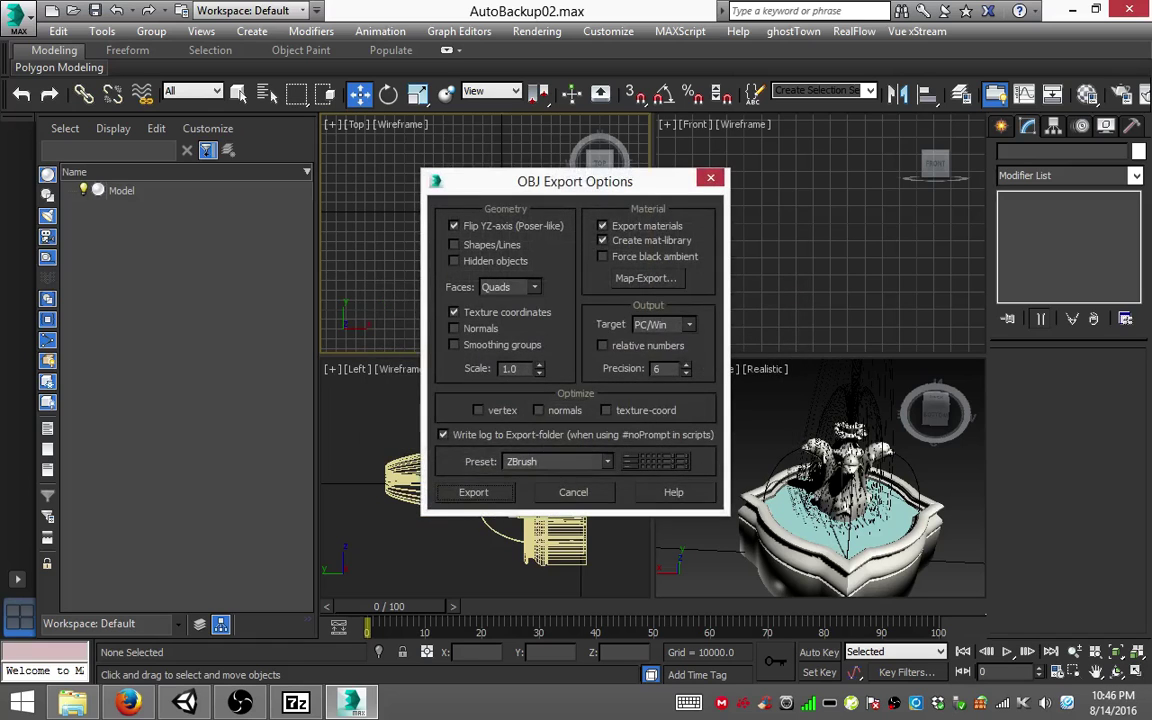
{"action": "left_click", "coordinate": [473, 492]}
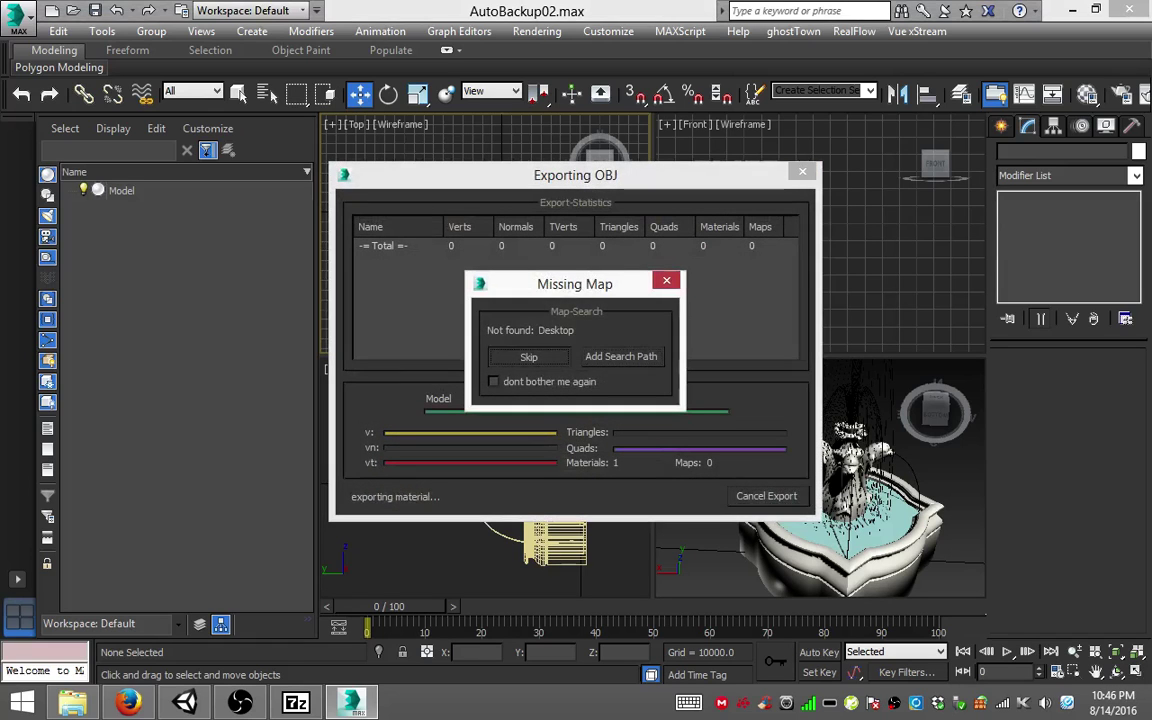
{"action": "left_click", "coordinate": [493, 381]}
{"action": "left_click", "coordinate": [528, 356]}
{"action": "left_click", "coordinate": [766, 495]}
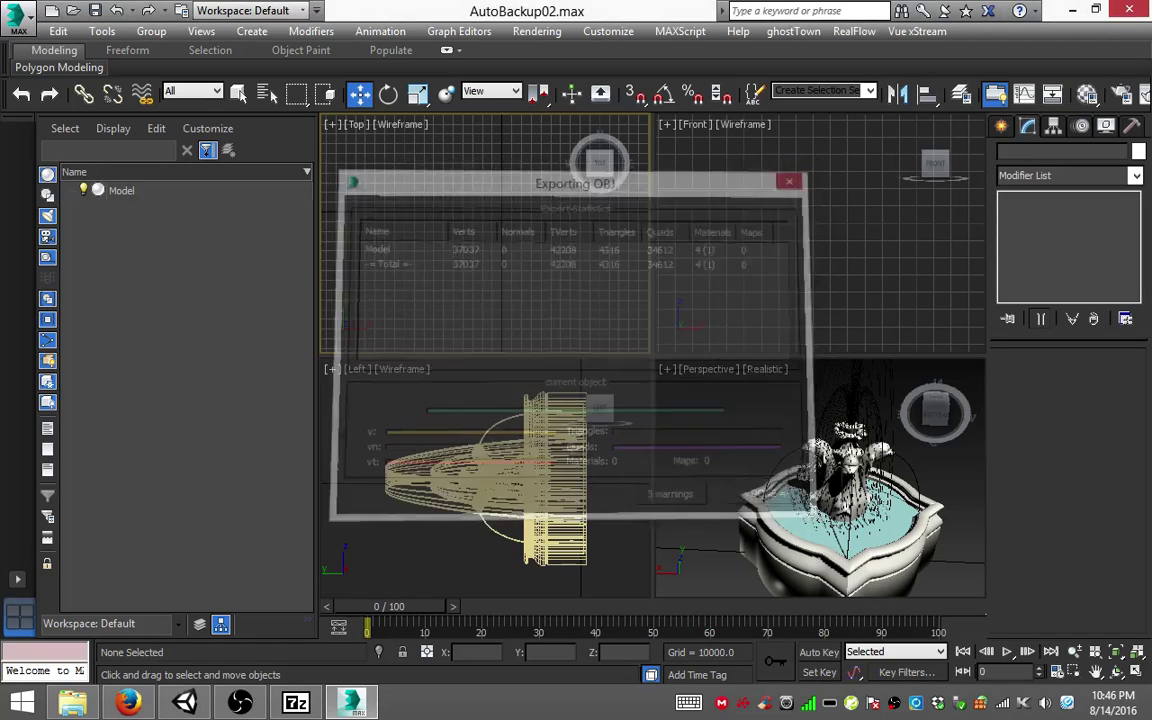
Step: Run RxNES.exe from the RxNES folder in Explorer and choose Play! in its configuration window
{"action": "left_click", "coordinate": [184, 703]}
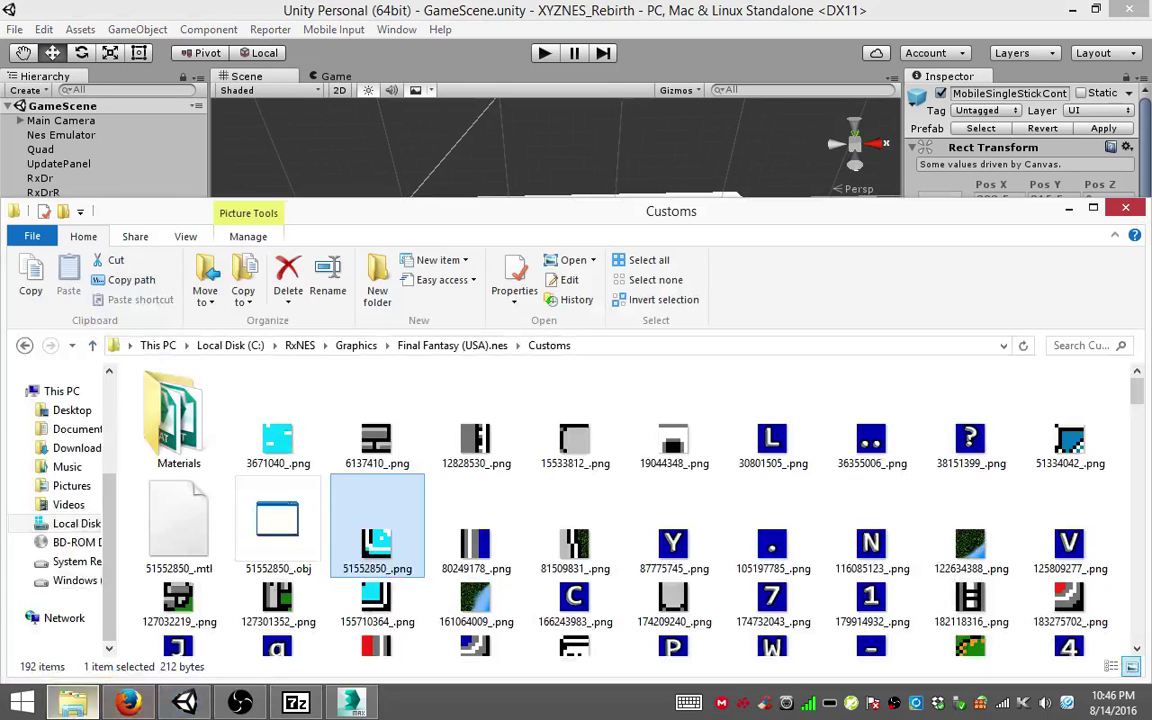
{"action": "left_click", "coordinate": [72, 703]}
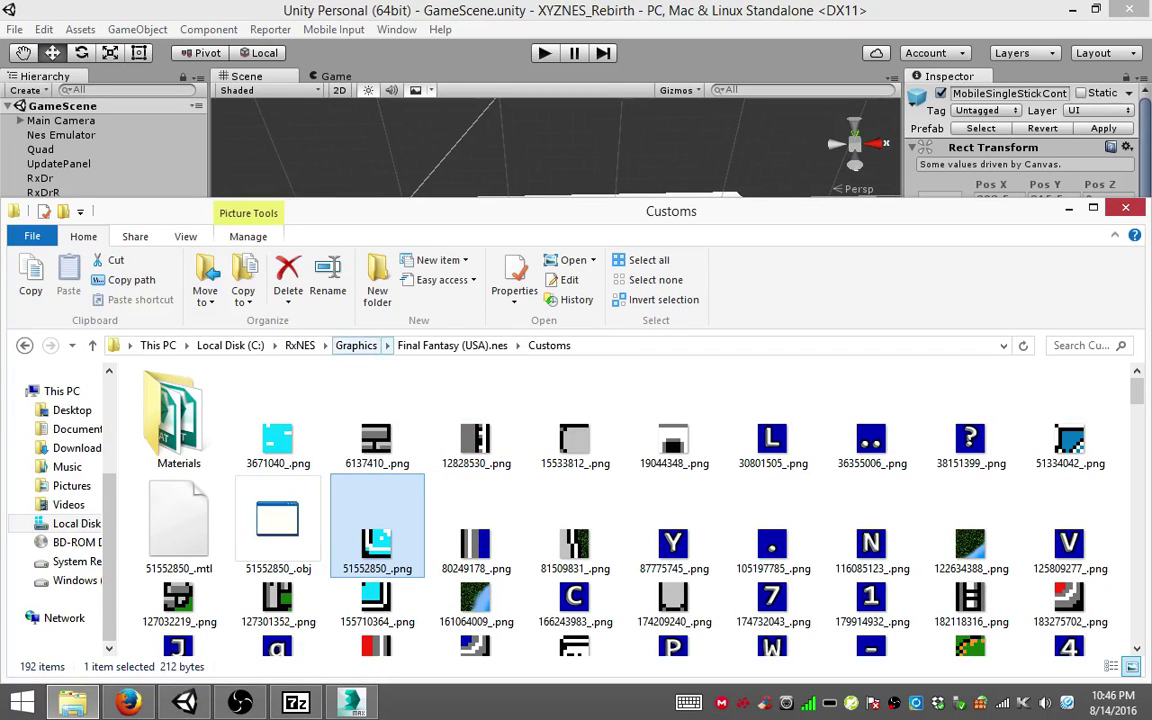
{"action": "left_click", "coordinate": [299, 345]}
{"action": "left_click", "coordinate": [177, 400]}
{"action": "key", "text": "Return"}
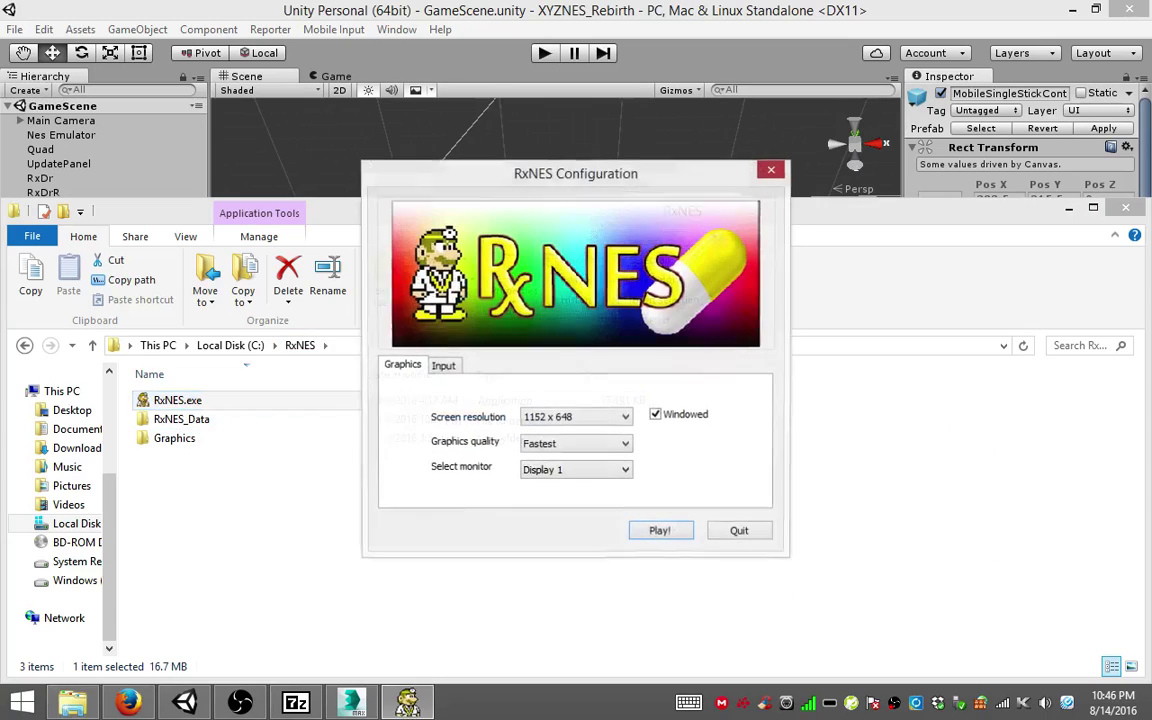
{"action": "key", "text": "Return"}
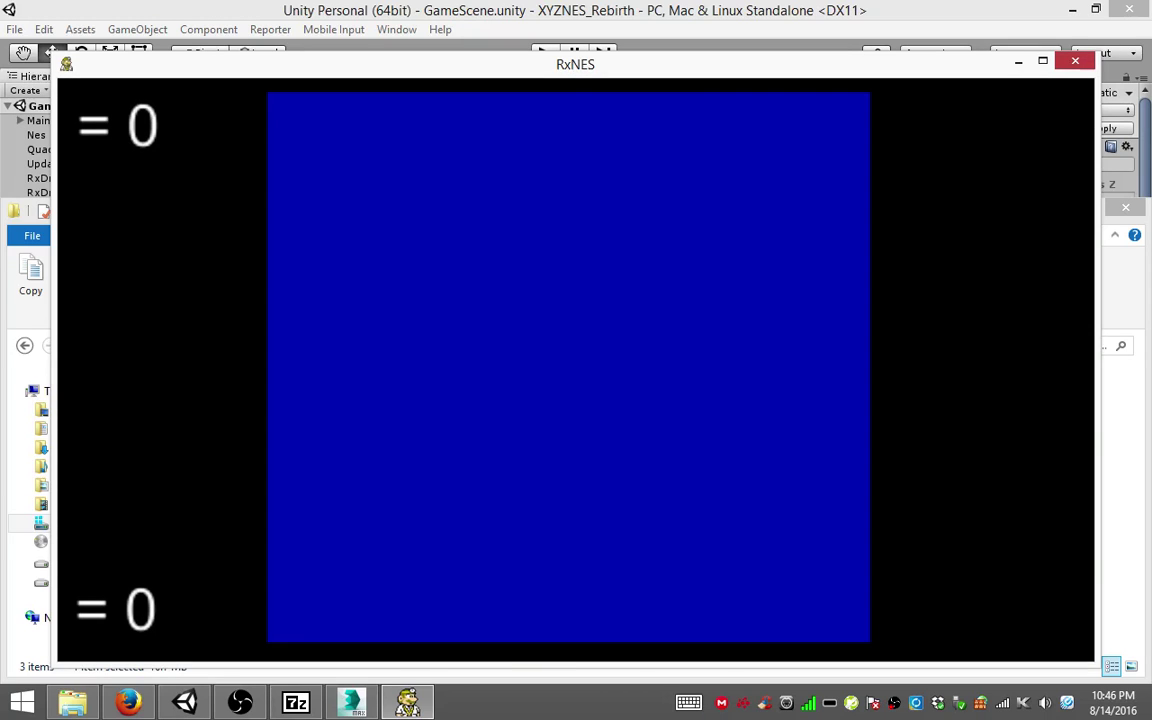
Step: Skip the intro, start a New Game and name the party members AAAA
{"action": "key", "text": "Return"}
{"action": "key", "text": "Return"}
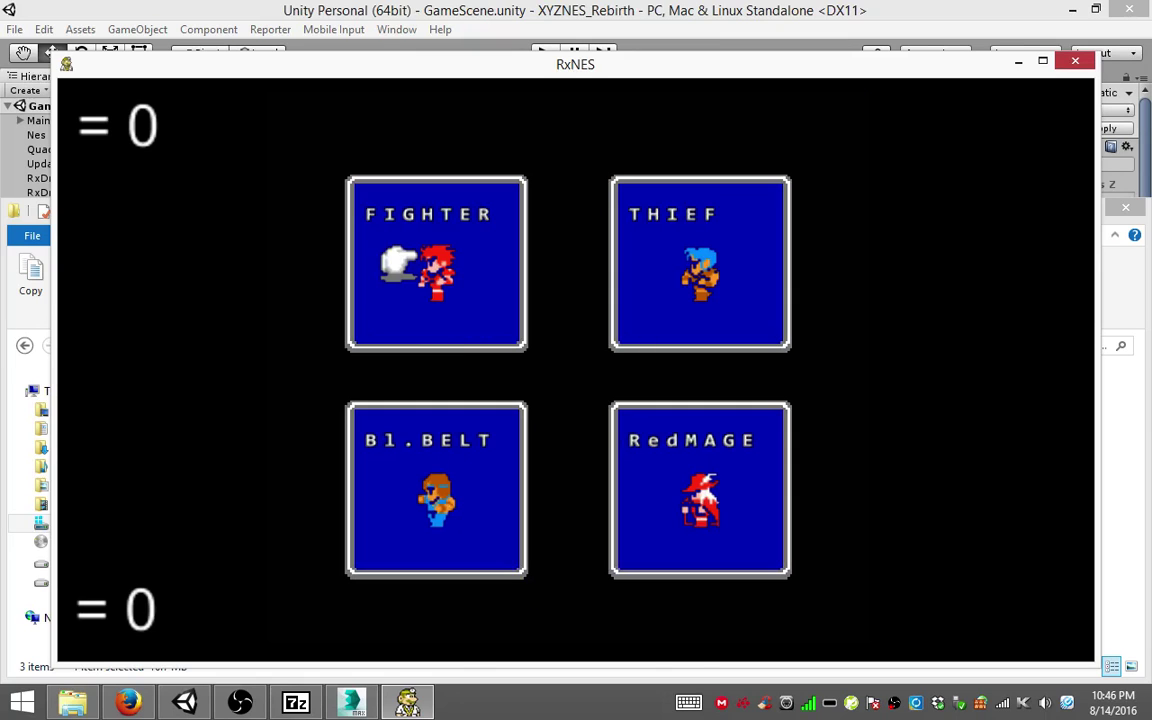
{"action": "key", "text": "Return"}
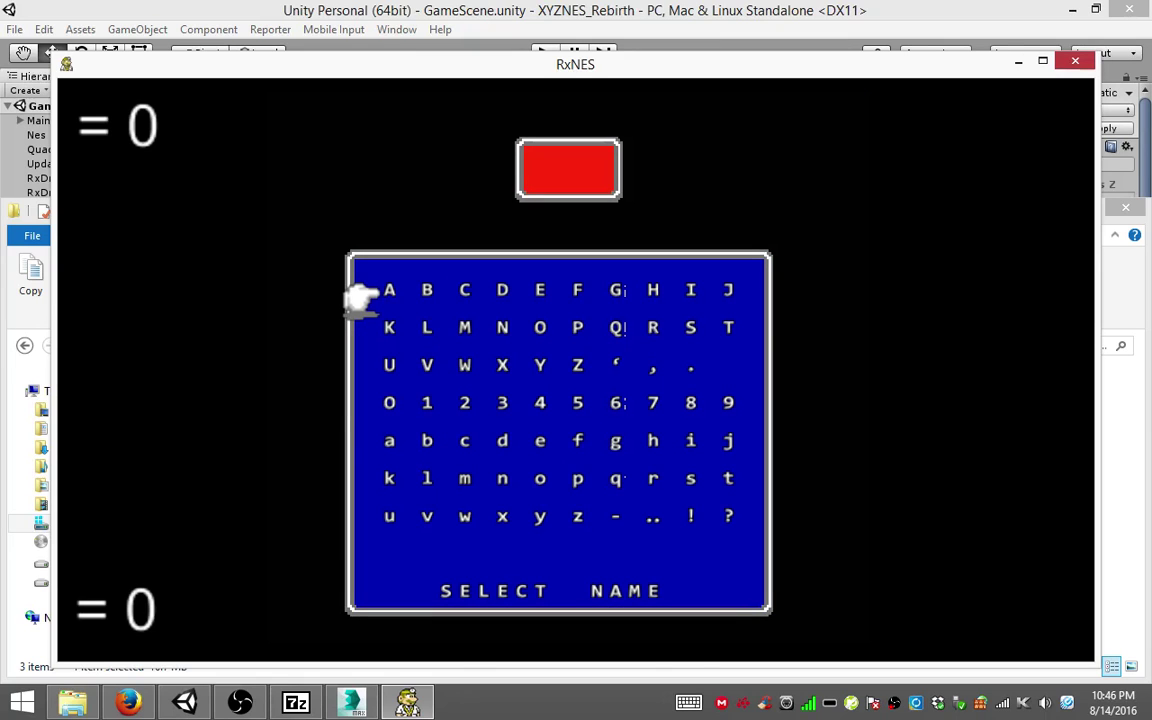
{"action": "key", "text": "Return"}
{"action": "key", "text": "Return"}
{"action": "key", "text": "Return"}
{"action": "key", "text": "Return"}
{"action": "key", "text": "Return"}
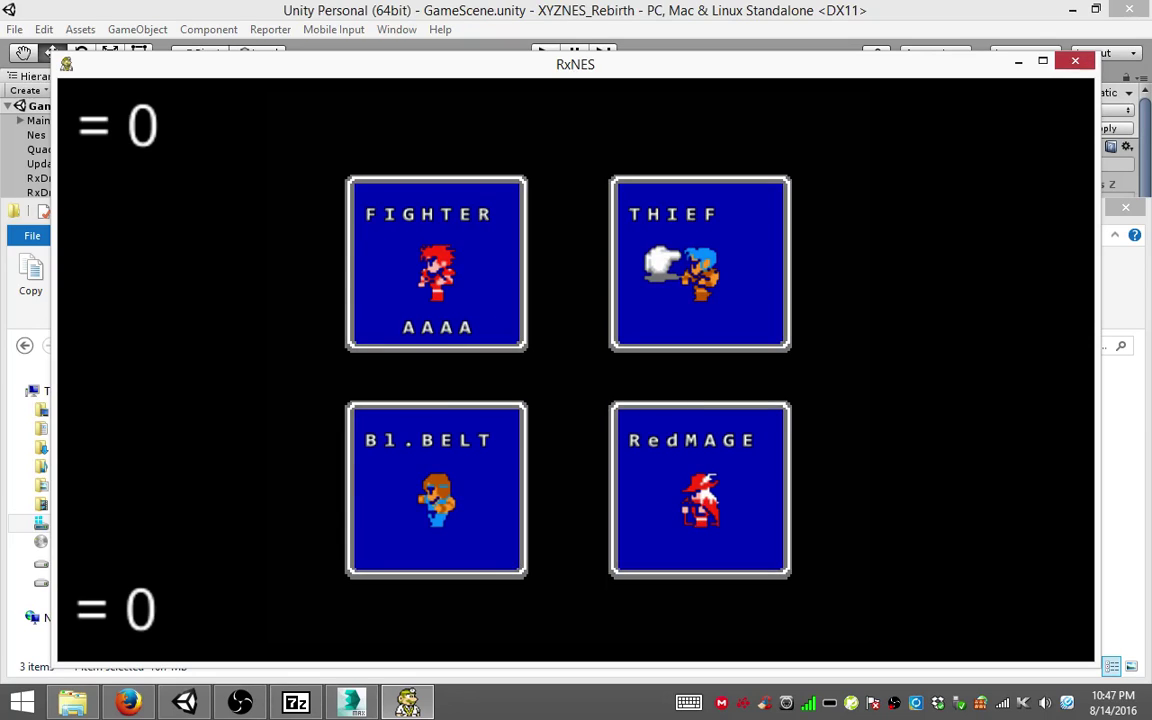
{"action": "key", "text": "Return"}
{"action": "key", "text": "Return"}
{"action": "key", "text": "Return"}
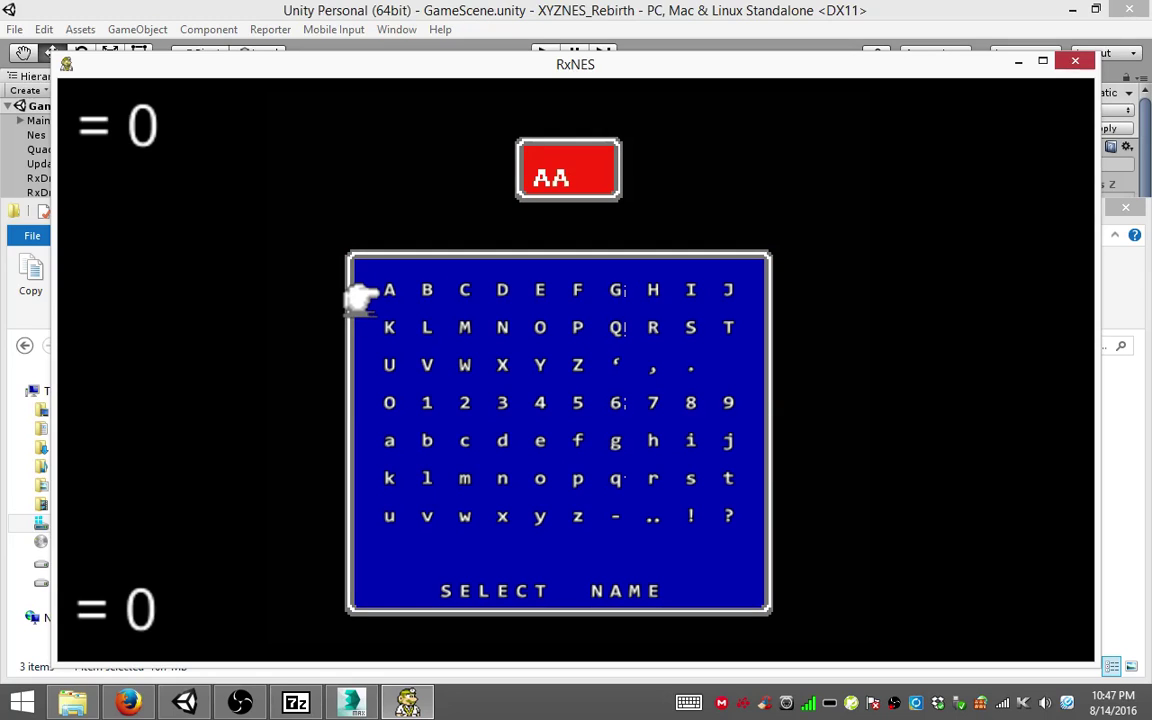
{"action": "key", "text": "Return"}
{"action": "key", "text": "Return"}
{"action": "key", "text": "Return"}
{"action": "key", "text": "Return"}
{"action": "key", "text": "Return"}
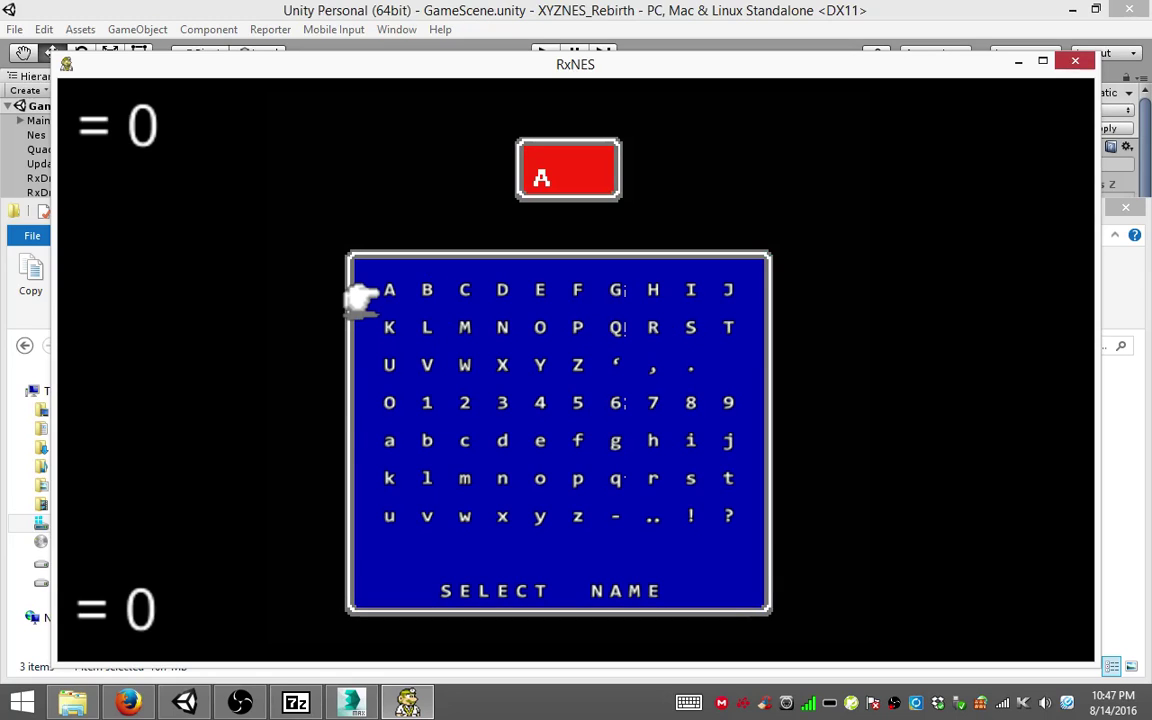
{"action": "key", "text": "Return"}
{"action": "key", "text": "Return"}
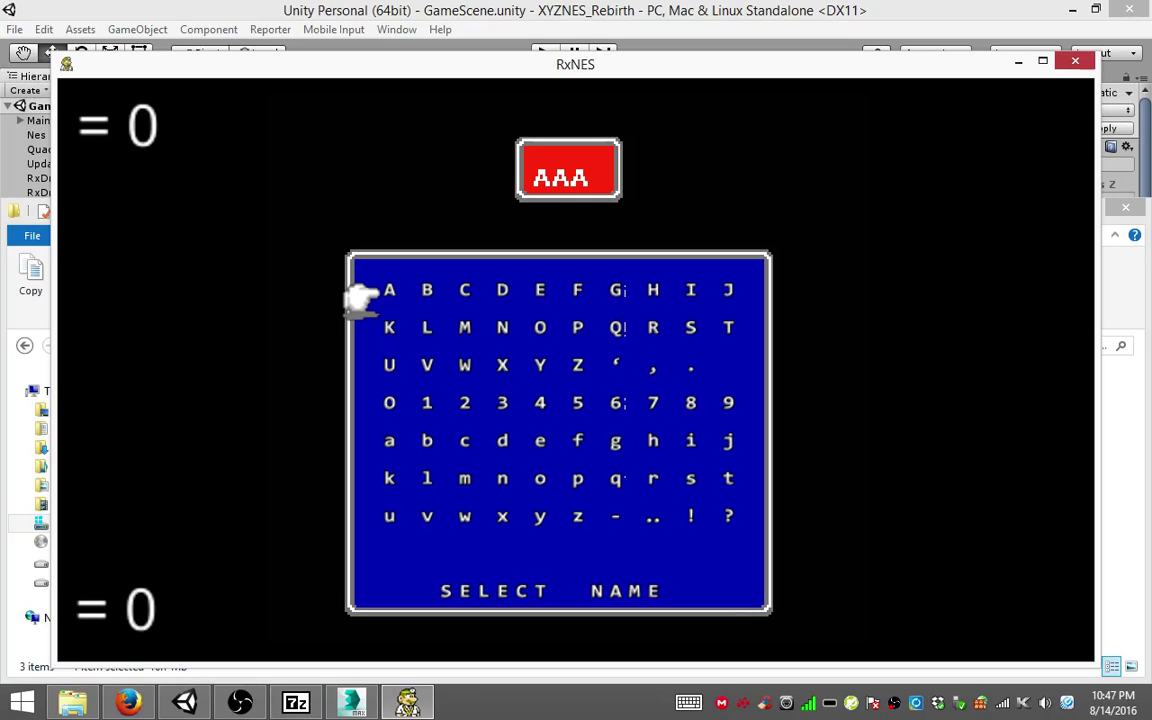
{"action": "key", "text": "Return"}
{"action": "key", "text": "Return"}
{"action": "key", "text": "Return"}
{"action": "key", "text": "Return"}
{"action": "key", "text": "Return"}
{"action": "key", "text": "Return"}
{"action": "key", "text": "Return"}
{"action": "key", "text": "Return"}
{"action": "key", "text": "Return"}
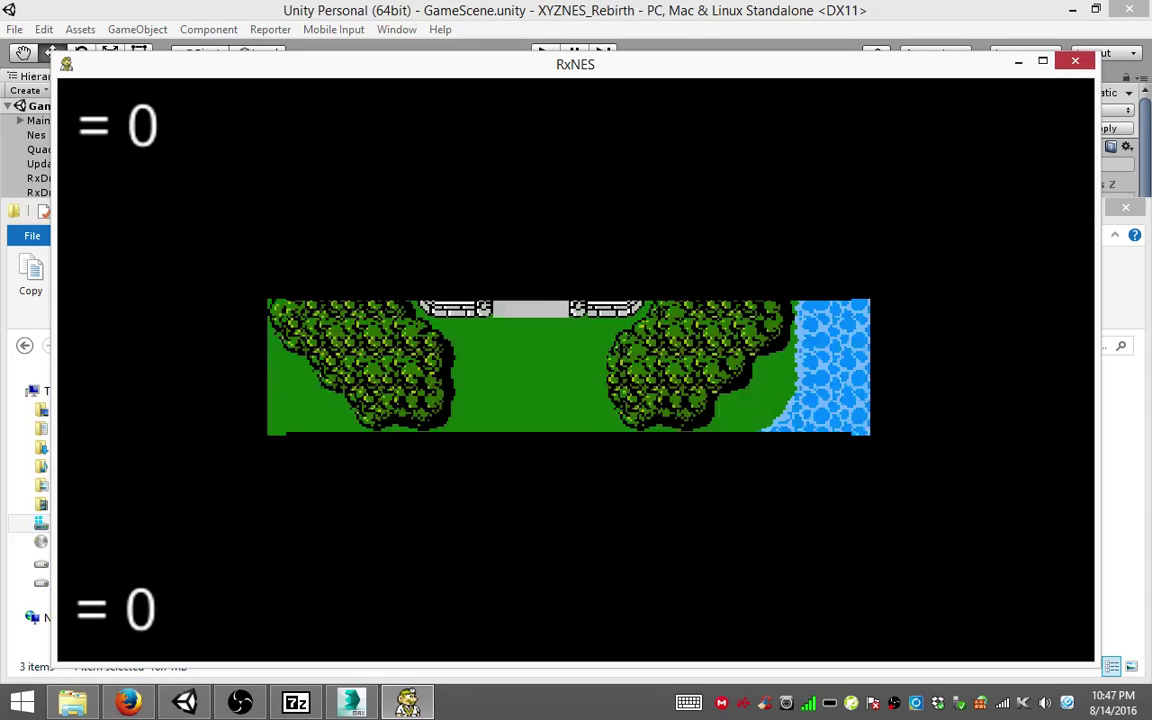
Step: Walk the party into Coneria up to the fountain plaza, then quit RxNES
{"action": "key", "text": "Up"}
{"action": "key", "text": "Up"}
{"action": "key", "text": "Up"}
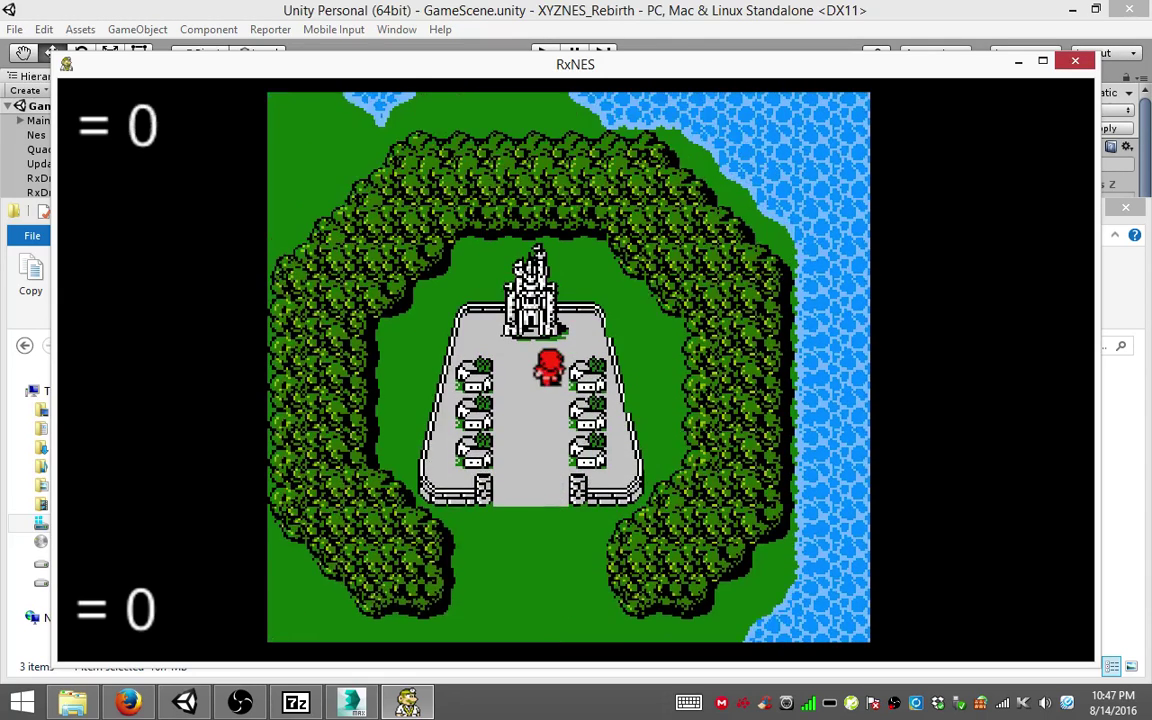
{"action": "key", "text": "Up"}
{"action": "key", "text": "Up"}
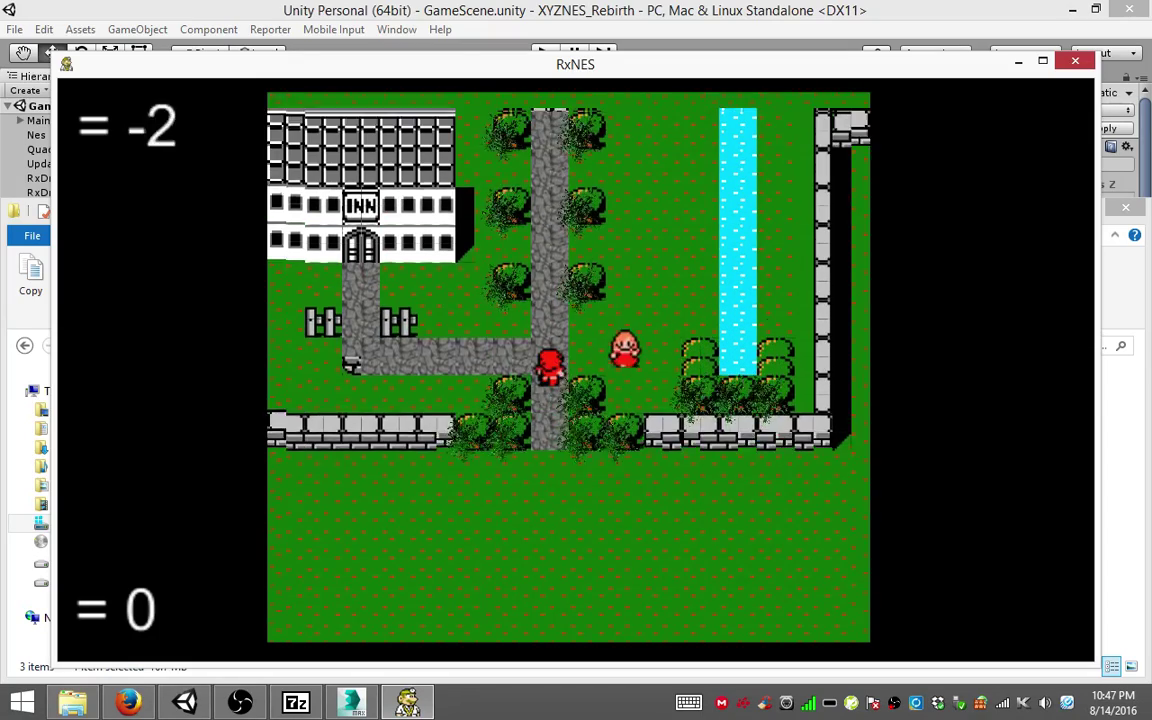
{"action": "key", "text": "Up"}
{"action": "key", "text": "Up"}
{"action": "key", "text": "Up"}
{"action": "key", "text": "Up"}
{"action": "key", "text": "Up"}
{"action": "key", "text": "Up"}
{"action": "key", "text": "Up"}
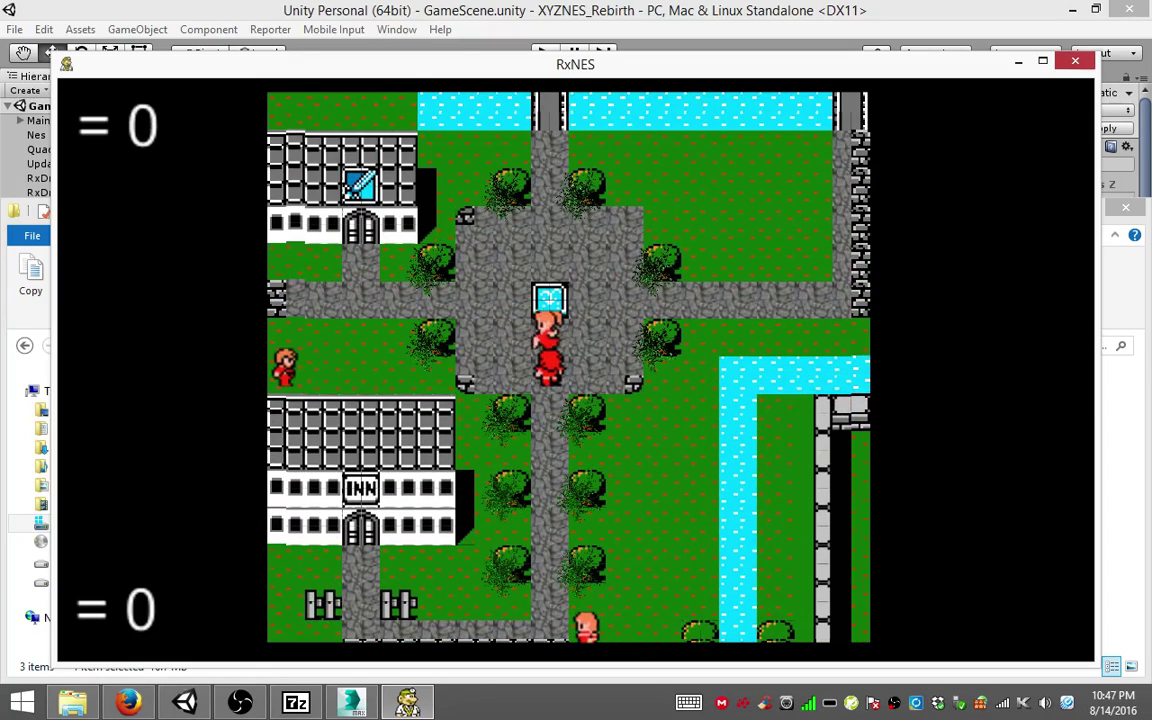
{"action": "key", "text": "Up"}
{"action": "key", "text": "Up"}
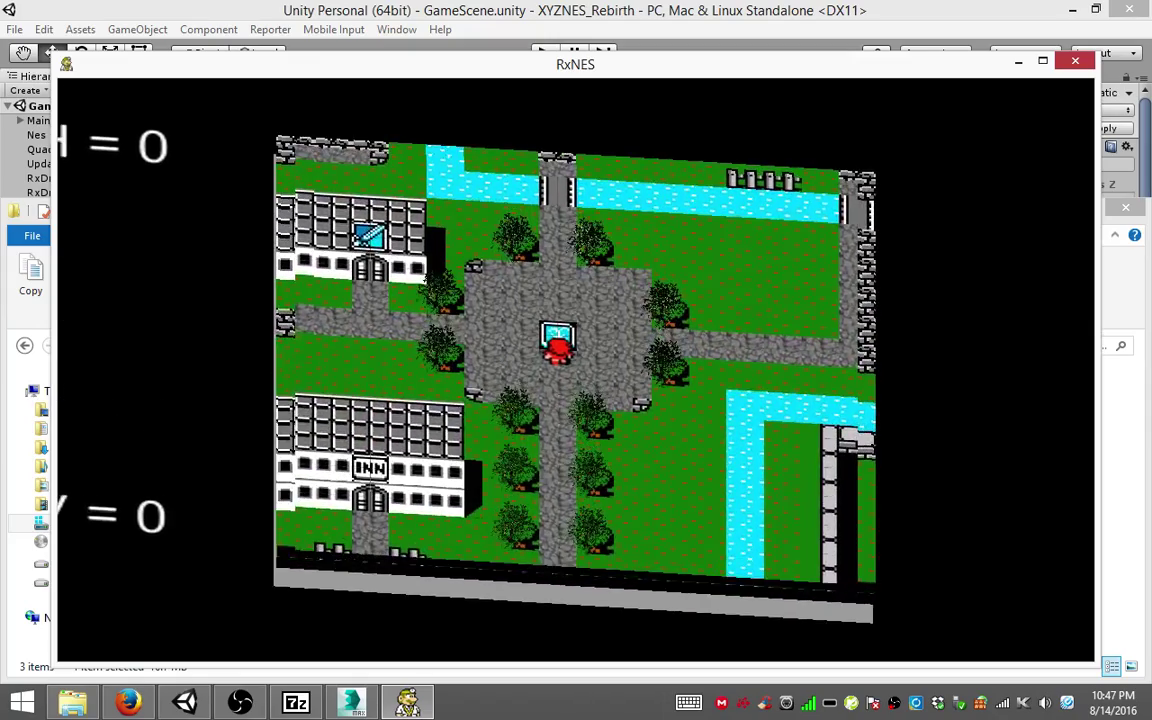
{"action": "key", "text": "alt+F4"}
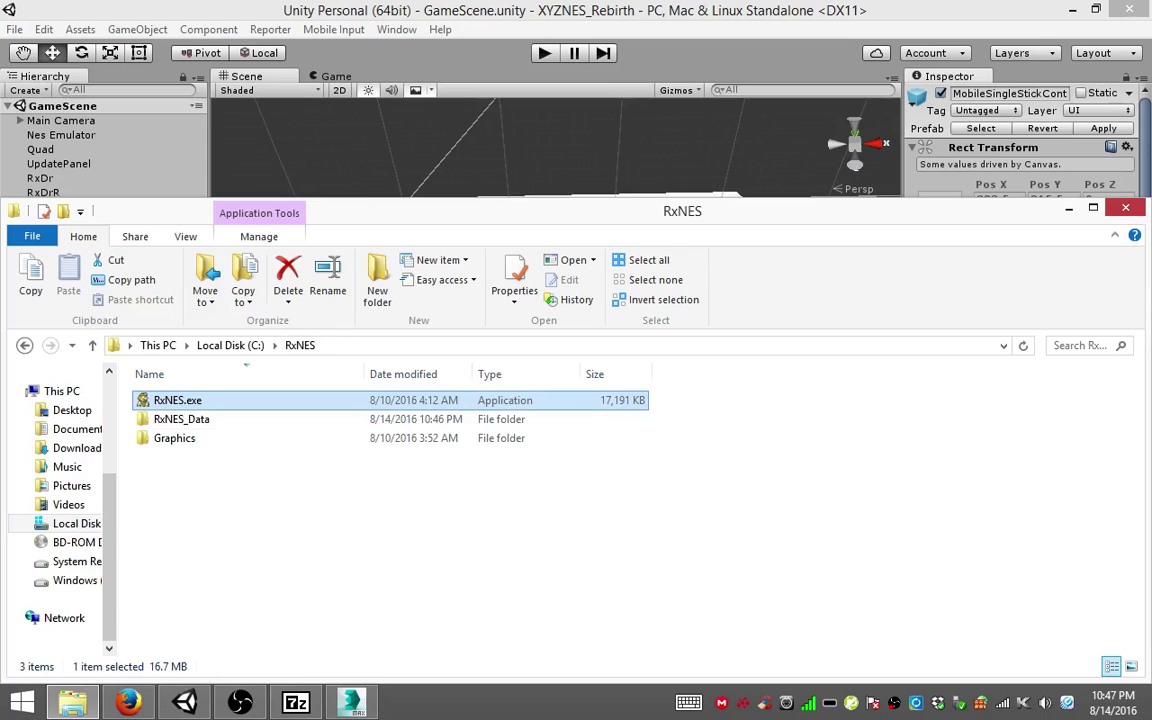
Step: Run the Unity project in Play mode and inspect the 'Mesh.vertices is too large' console error
{"action": "key", "text": "alt+Tab"}
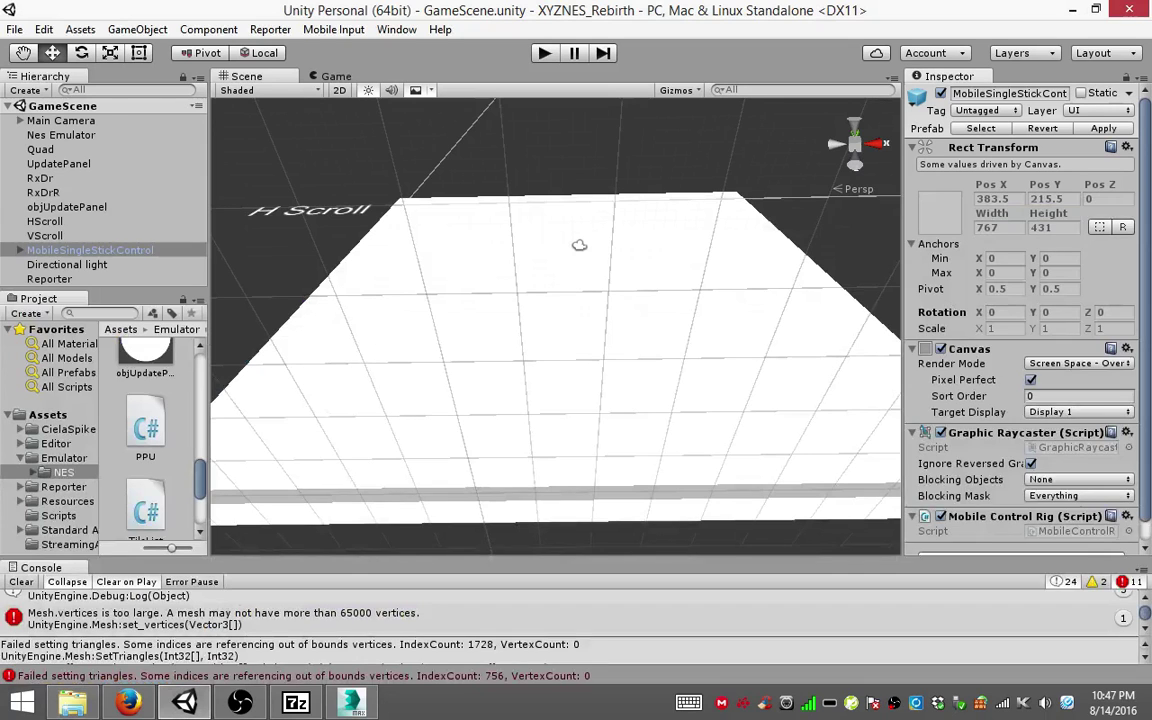
{"action": "key", "text": "ctrl+p"}
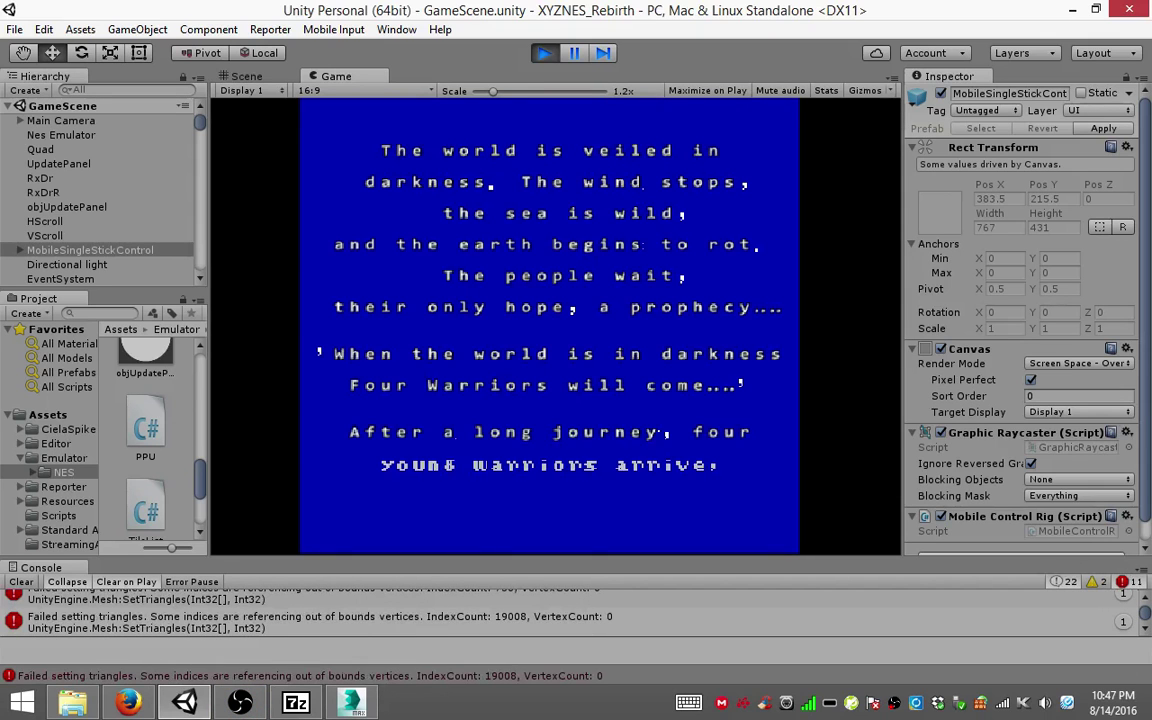
{"action": "left_click", "coordinate": [300, 622]}
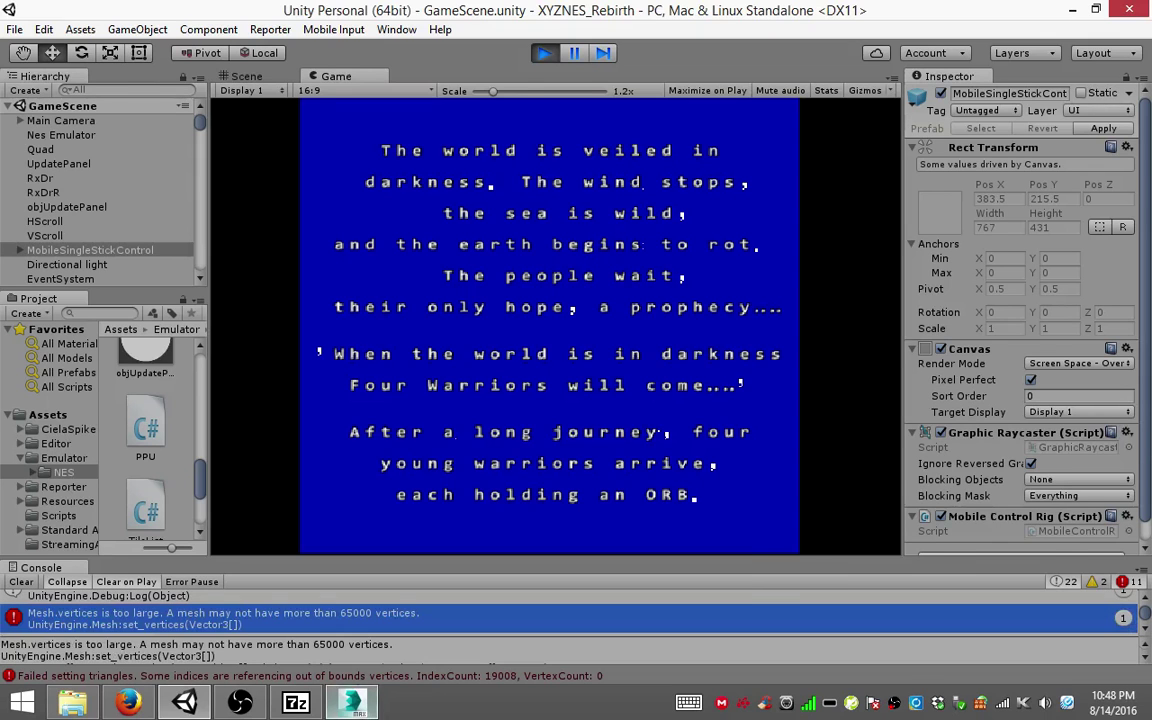
{"action": "key", "text": "alt+Tab"}
Step: Read the fountain's 73540-triangle count in Polygon Counter, then select the whole model in Perspective
{"action": "left_click", "coordinate": [1131, 126]}
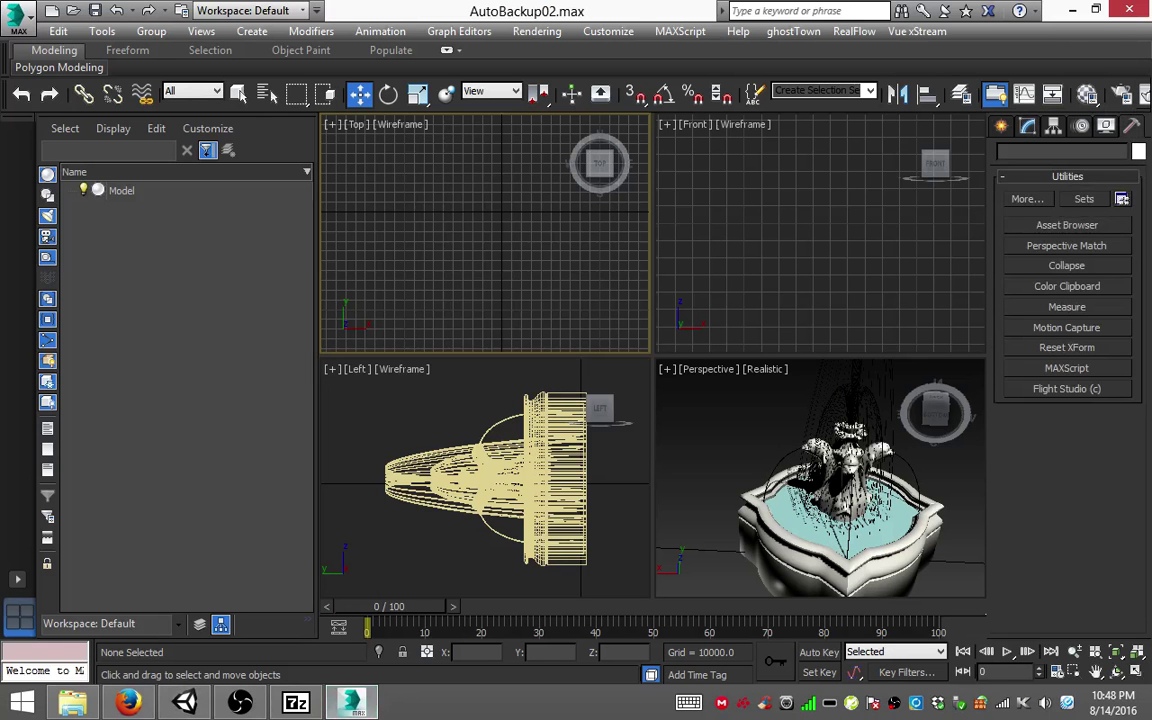
{"action": "left_click", "coordinate": [1027, 198]}
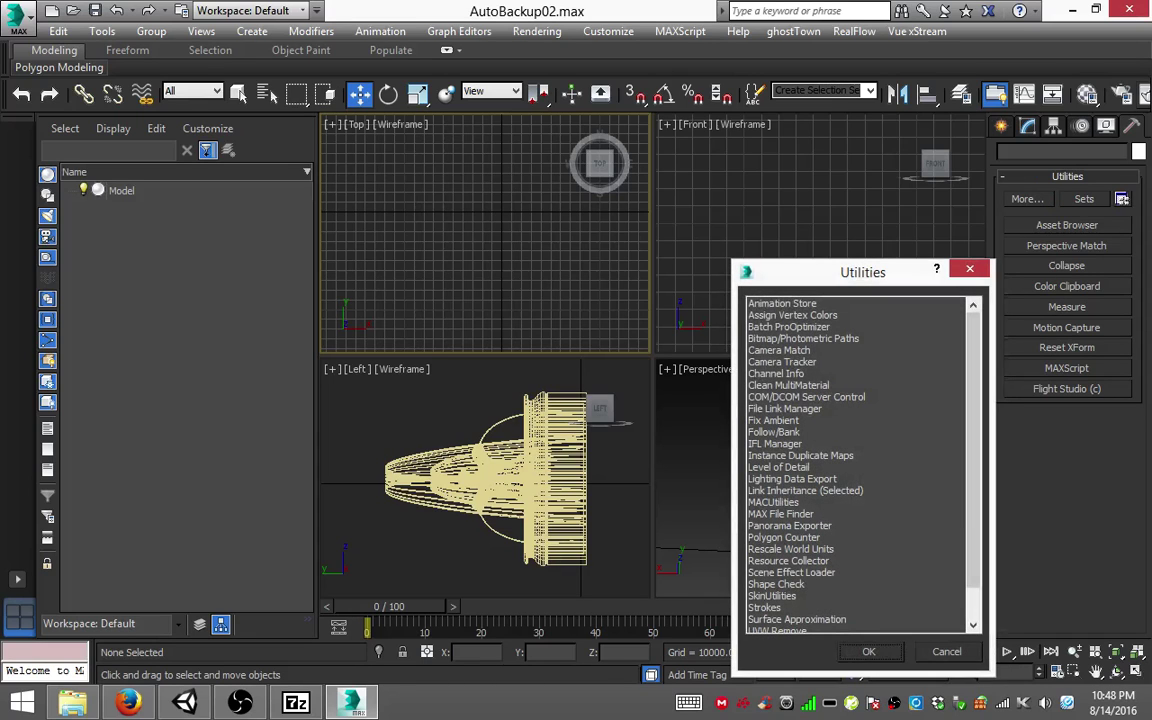
{"action": "left_click", "coordinate": [775, 584]}
{"action": "left_click", "coordinate": [789, 525]}
{"action": "left_click", "coordinate": [783, 537]}
{"action": "double_click", "coordinate": [783, 537]}
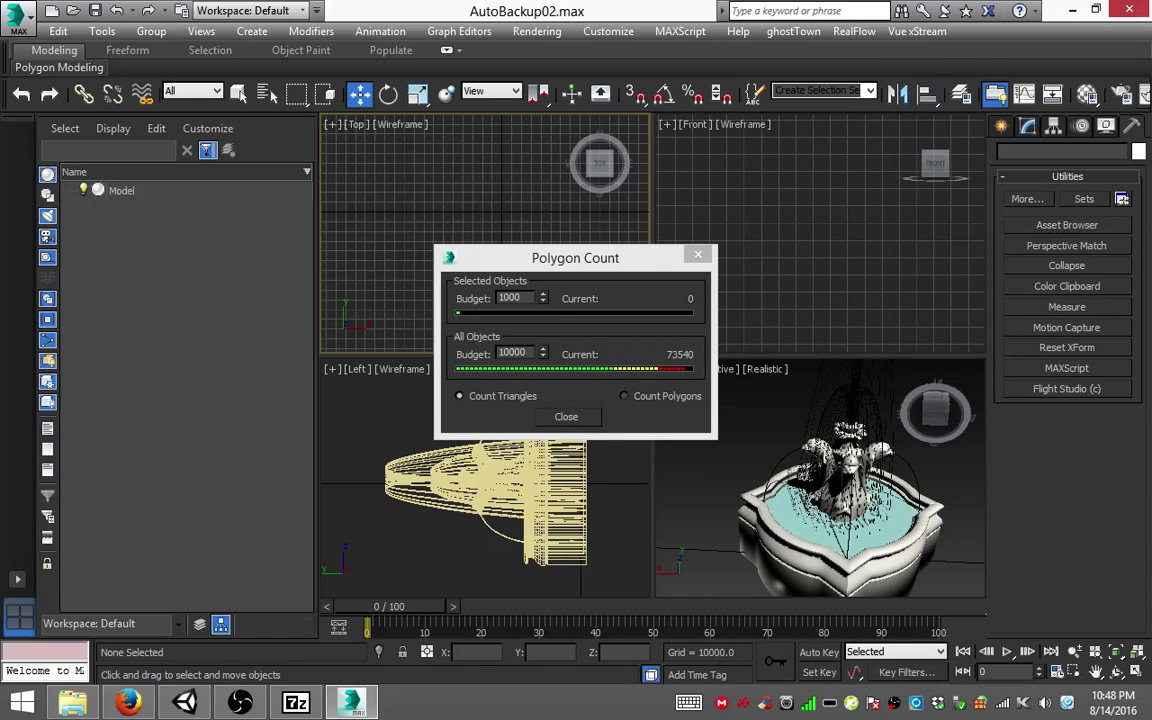
{"action": "key", "text": "Escape"}
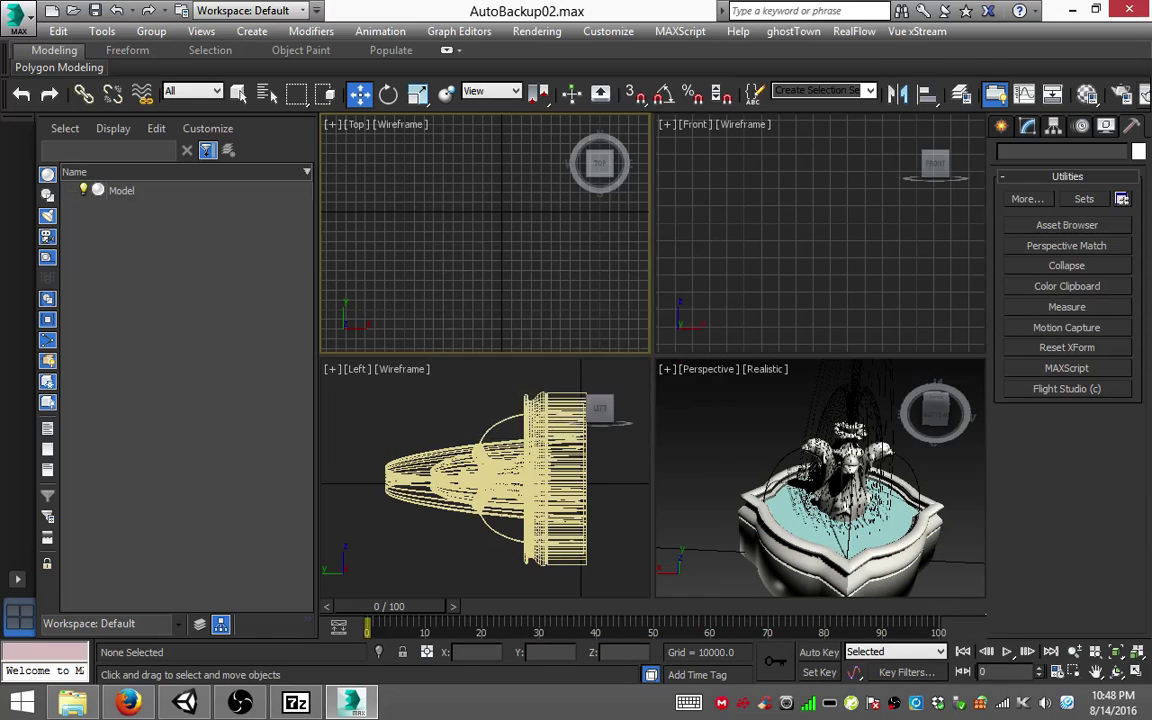
{"action": "left_click", "coordinate": [960, 580]}
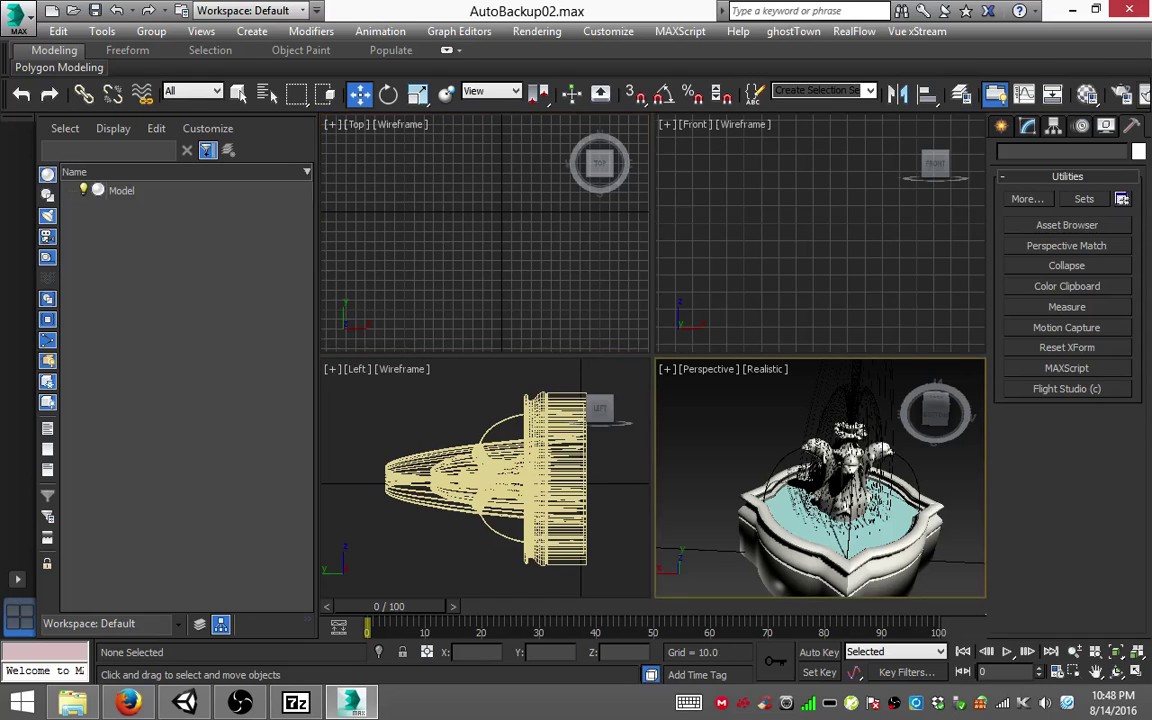
{"action": "key", "text": "ctrl+a"}
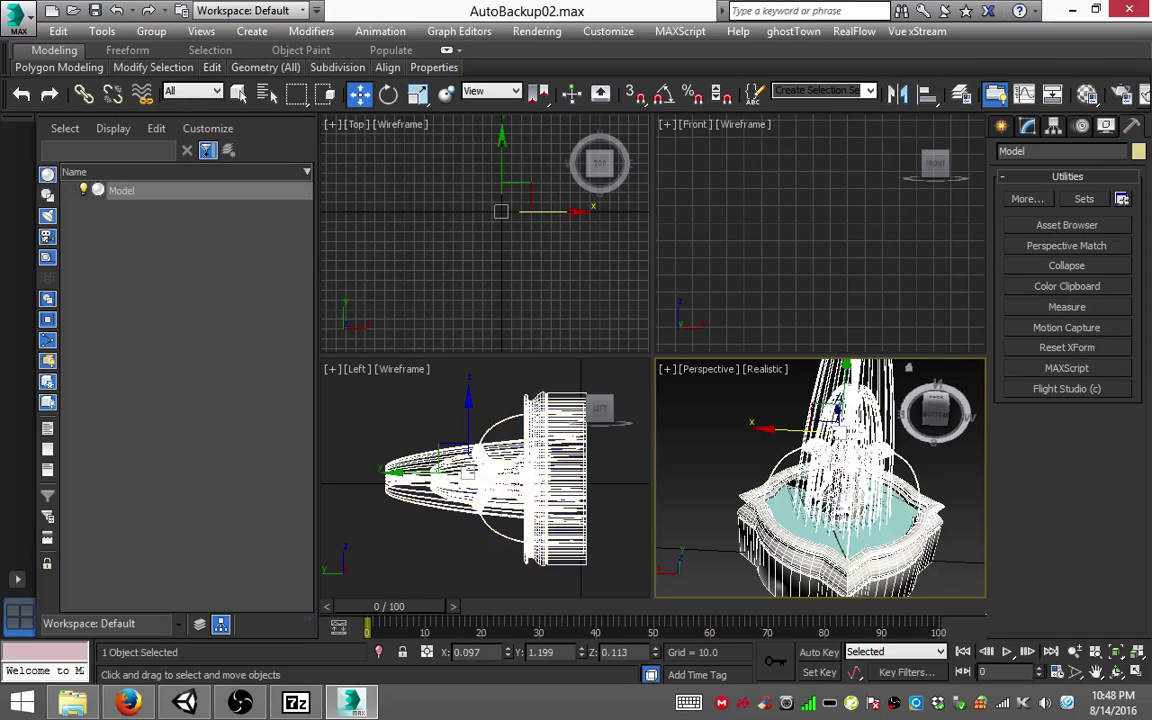
Step: Add a ProOptimizer modifier to the fountain and calculate its statistics
{"action": "left_click", "coordinate": [1027, 125]}
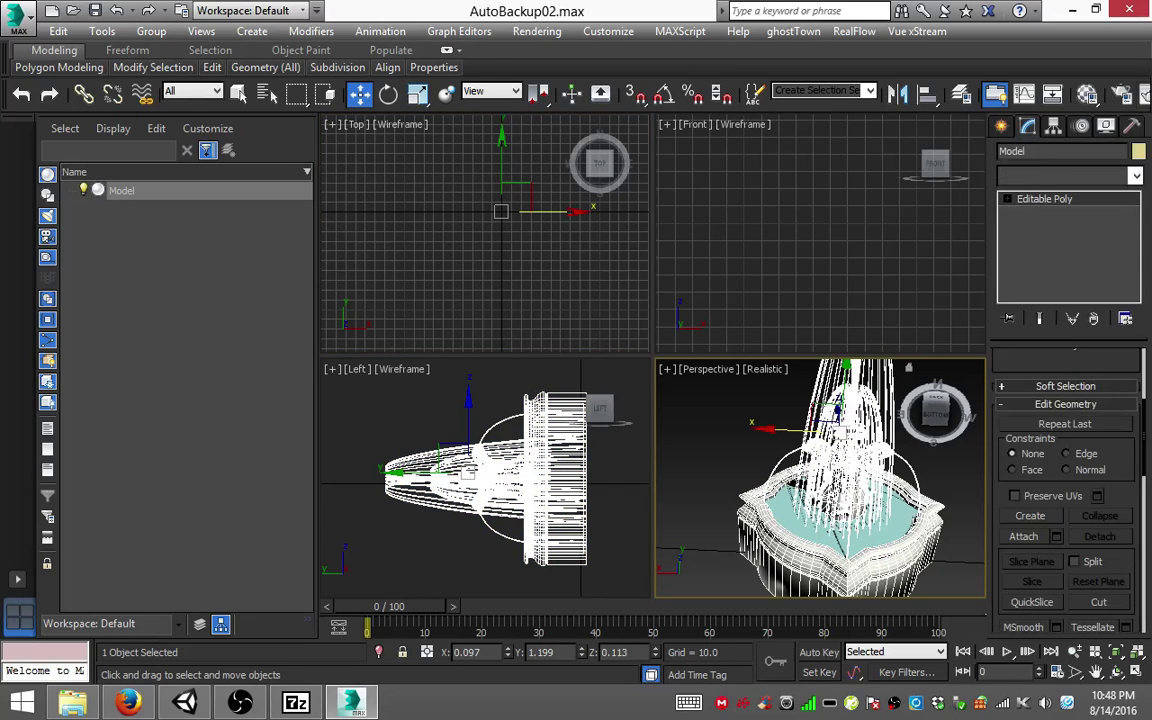
{"action": "left_click", "coordinate": [1136, 175]}
{"action": "scroll", "coordinate": [1040, 545], "scroll_direction": "down", "scroll_amount": 7}
{"action": "scroll", "coordinate": [1035, 411], "scroll_direction": "down", "scroll_amount": 10}
{"action": "scroll", "coordinate": [1030, 504], "scroll_direction": "down", "scroll_amount": 3}
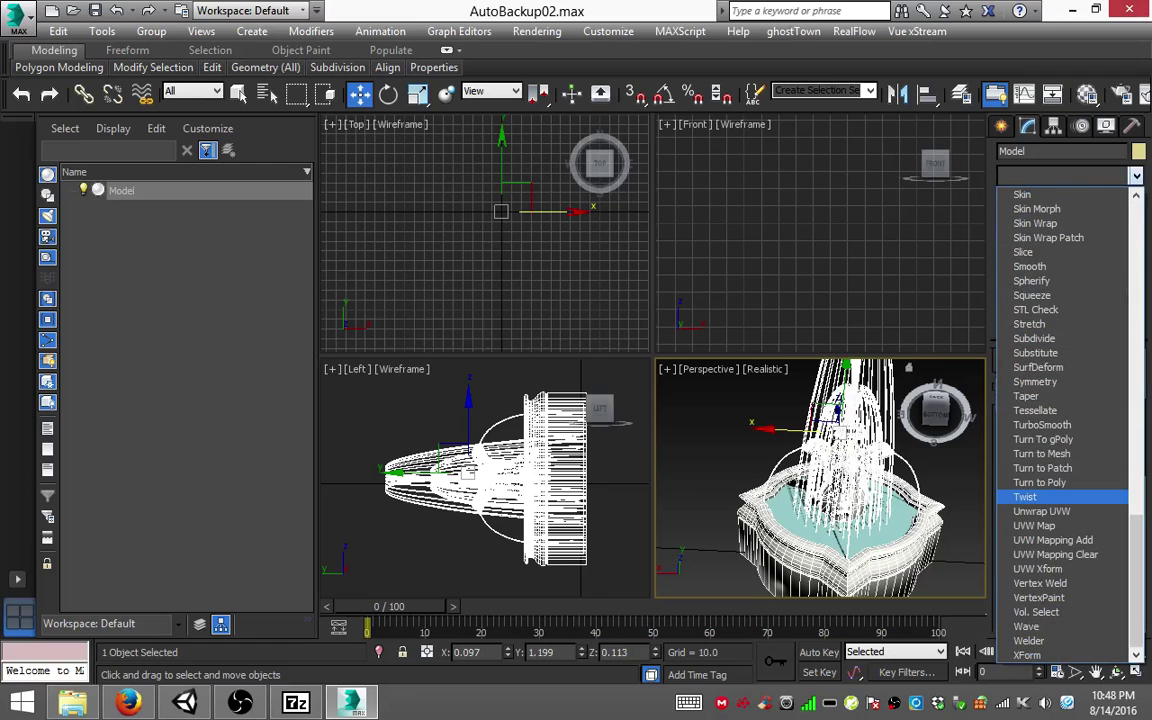
{"action": "scroll", "coordinate": [1040, 514], "scroll_direction": "up", "scroll_amount": 7}
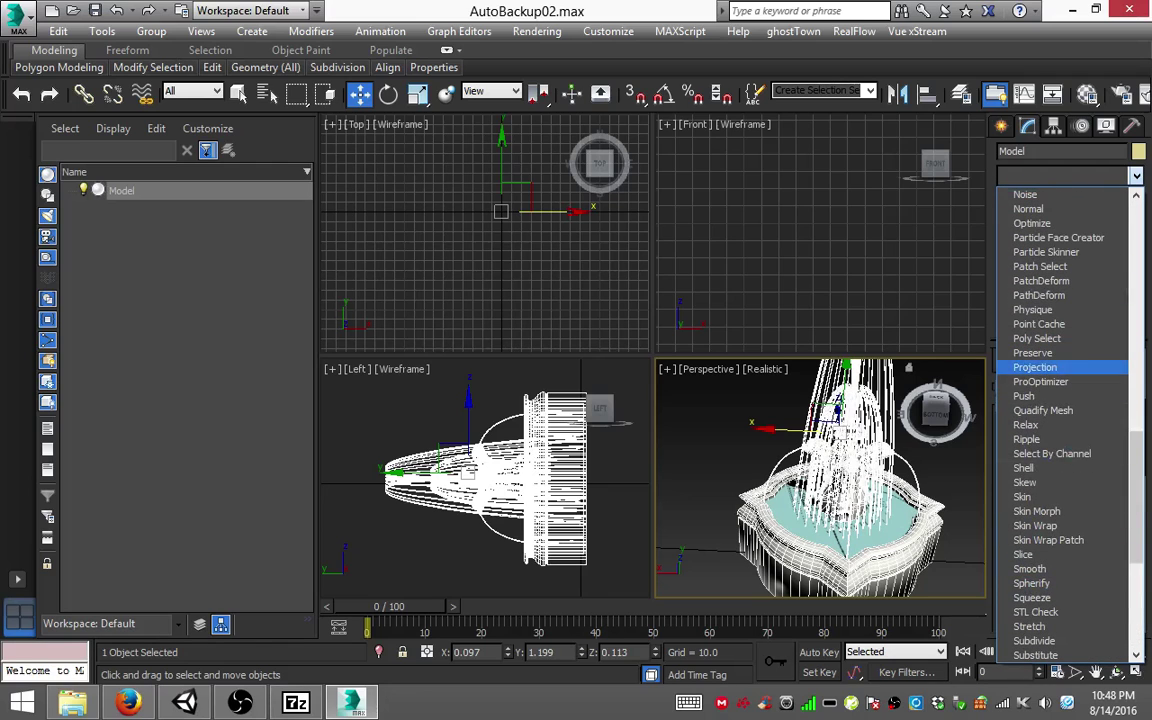
{"action": "left_click", "coordinate": [1040, 381]}
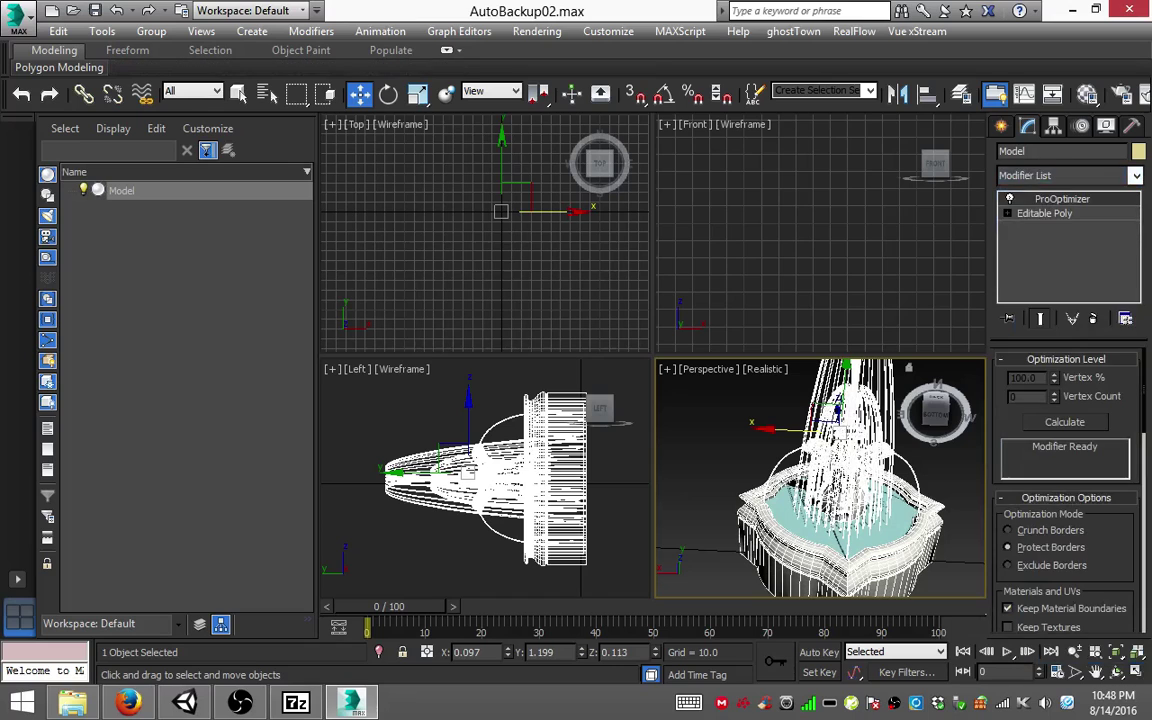
{"action": "left_click", "coordinate": [1064, 410]}
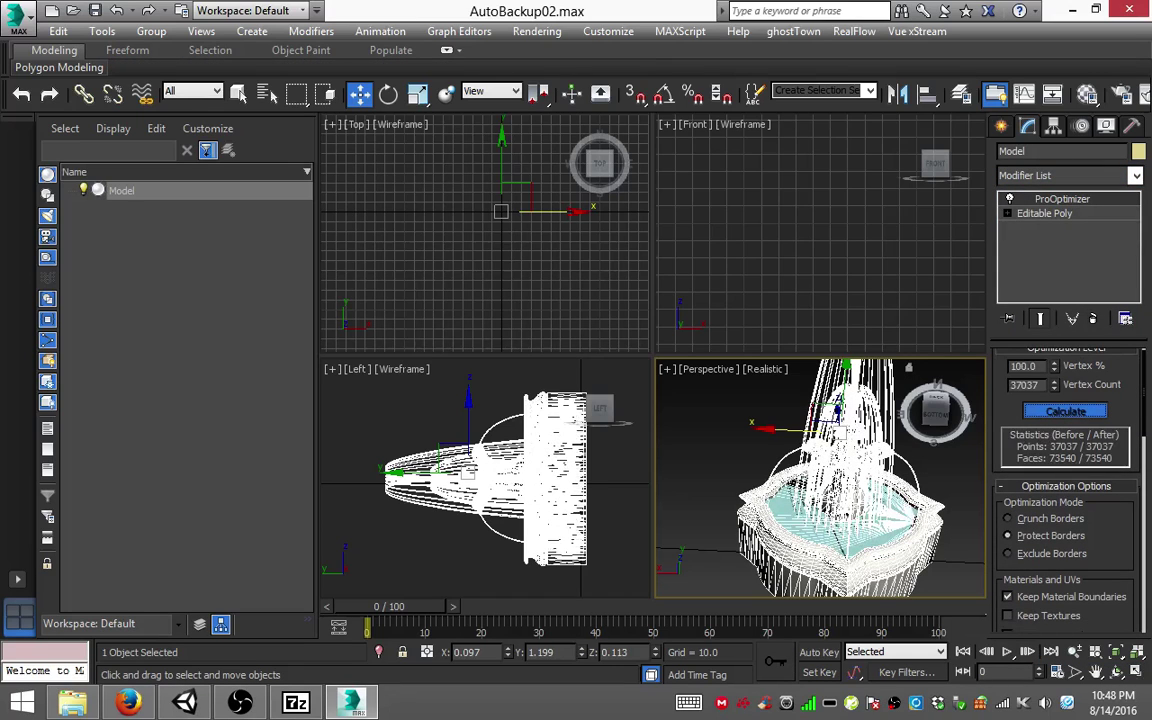
Step: Try Vertex % values 66.6, 10.7 and 21.6, settling on 21.5
{"action": "type", "text": "66.6"}
{"action": "key", "text": "Return"}
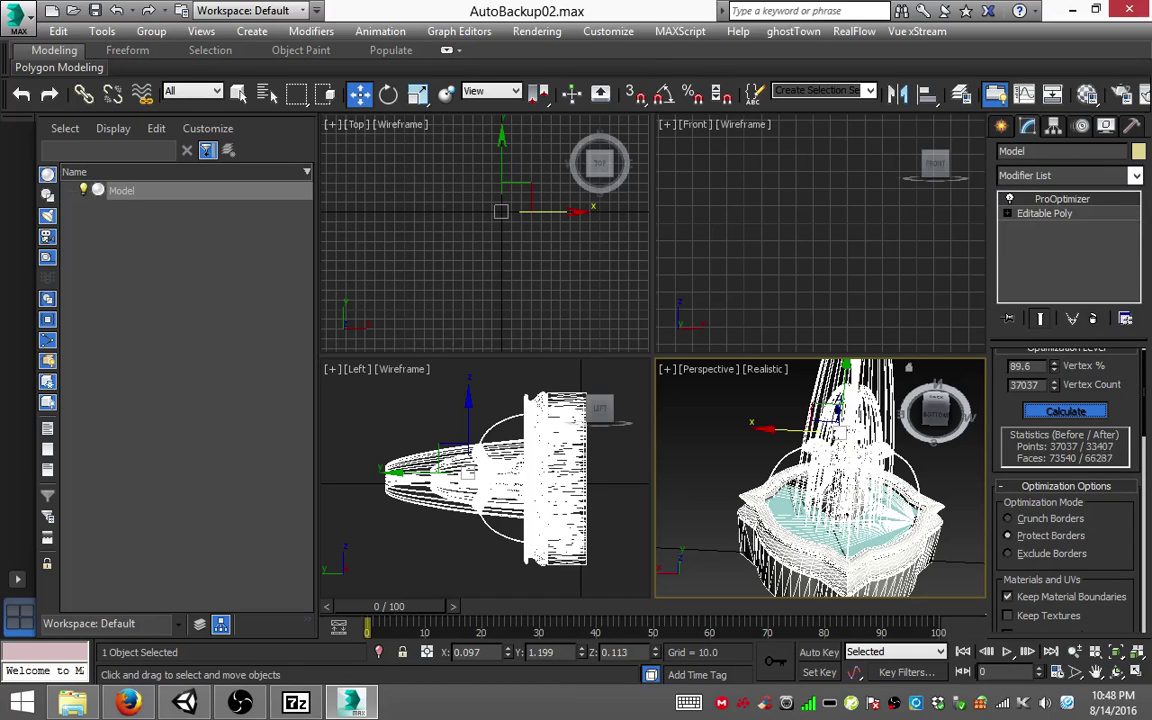
{"action": "type", "text": "10.7"}
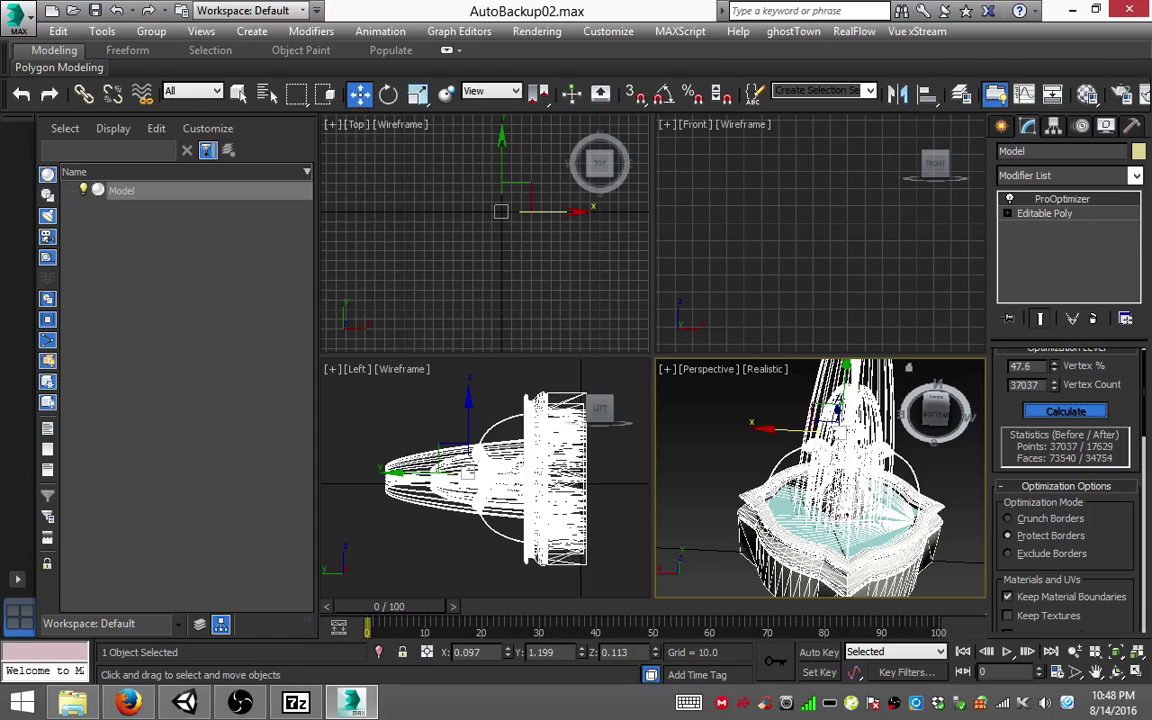
{"action": "key", "text": "Return"}
{"action": "type", "text": "21.6"}
{"action": "key", "text": "Return"}
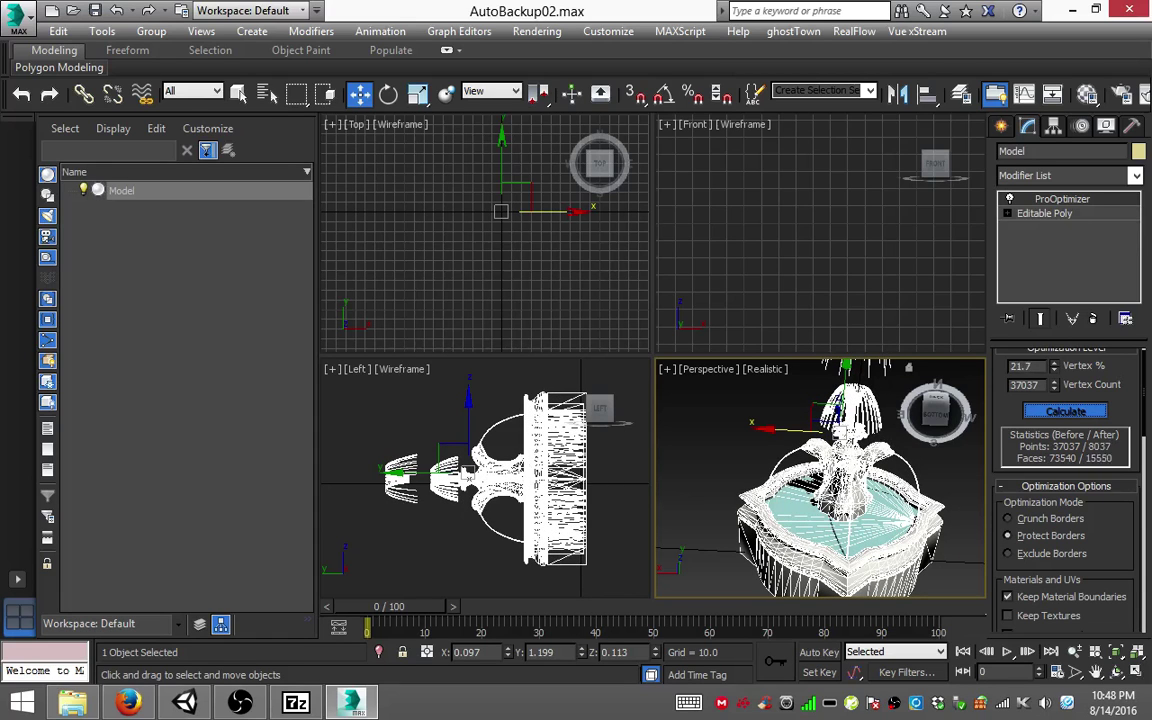
{"action": "type", "text": "21.5"}
{"action": "key", "text": "Return"}
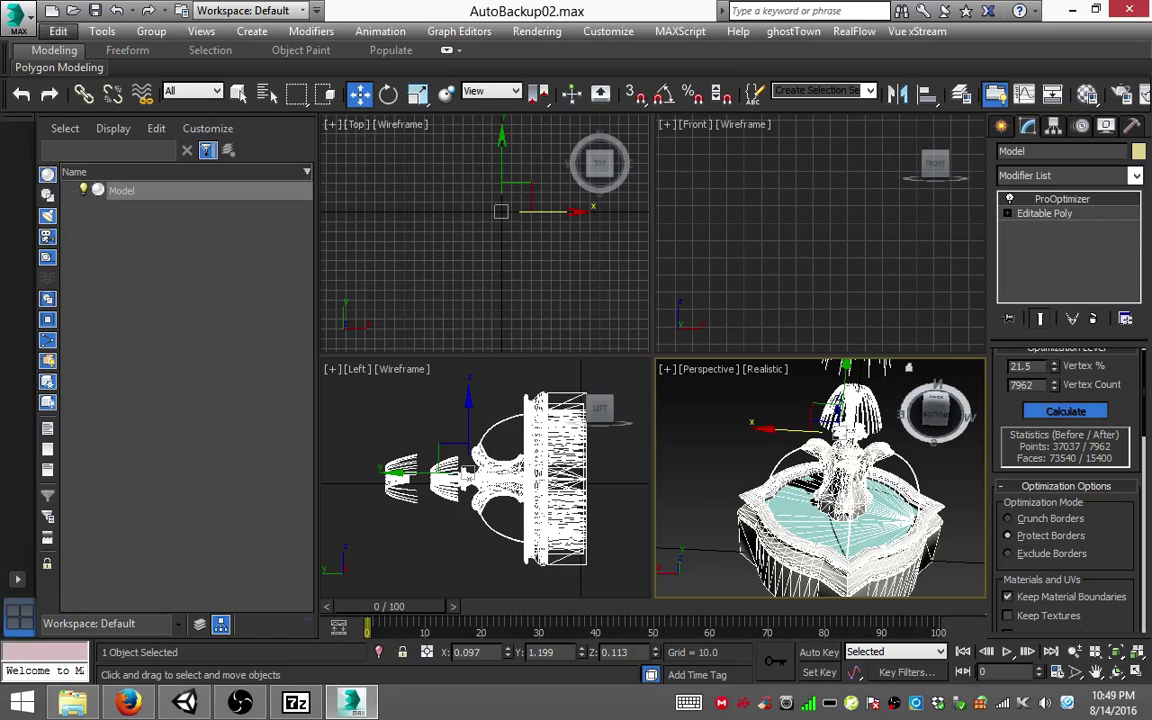
{"action": "left_click", "coordinate": [15, 15]}
{"action": "mouse_move", "coordinate": [64, 306]}
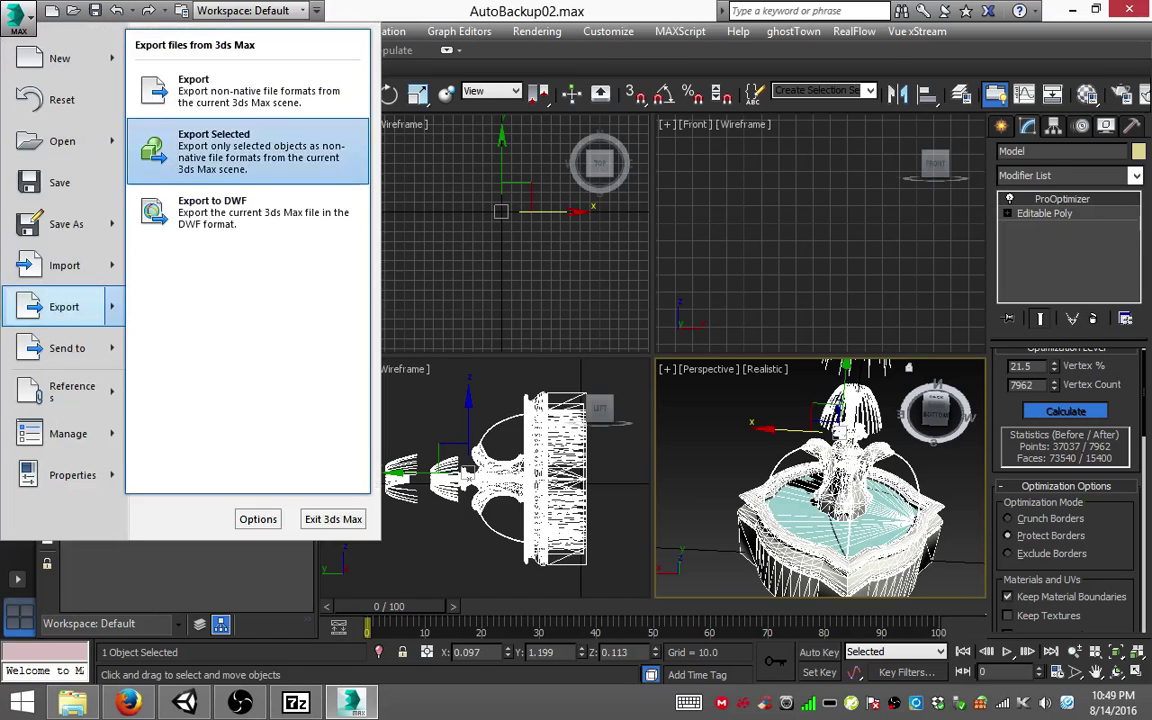
Step: Export the selected fountain over 51552850_.obj in the RxNES Customs folder, skipping missing maps
{"action": "left_click", "coordinate": [215, 148]}
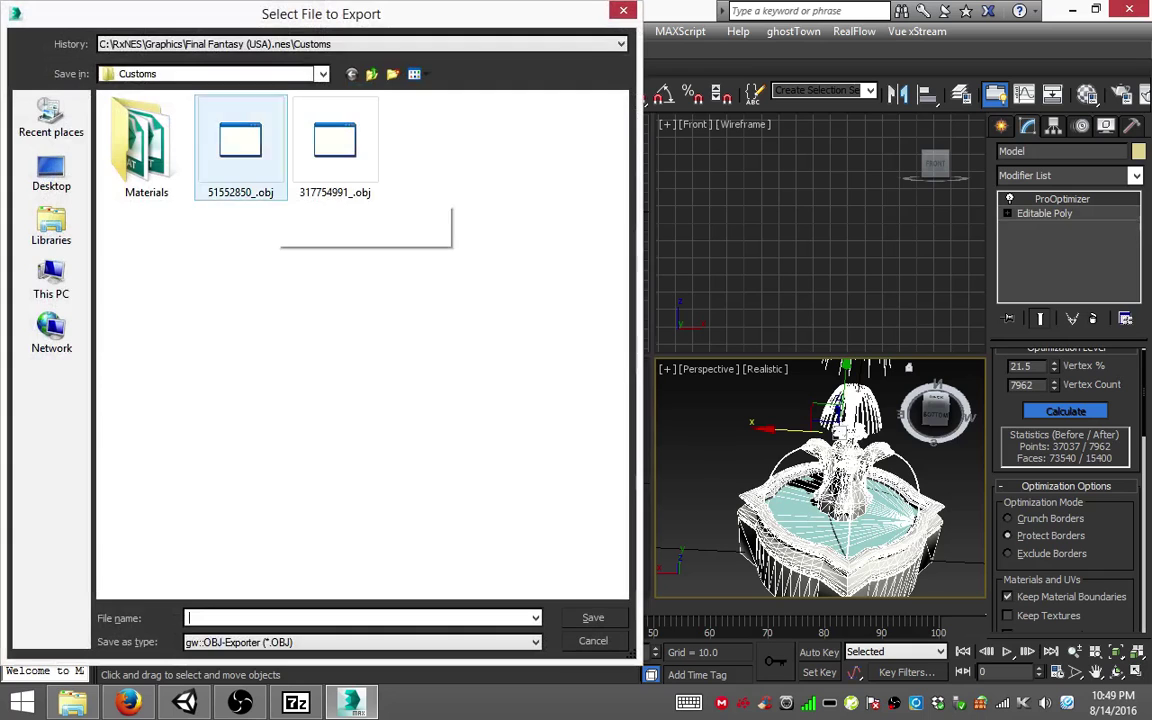
{"action": "double_click", "coordinate": [240, 145]}
{"action": "key", "text": "Return"}
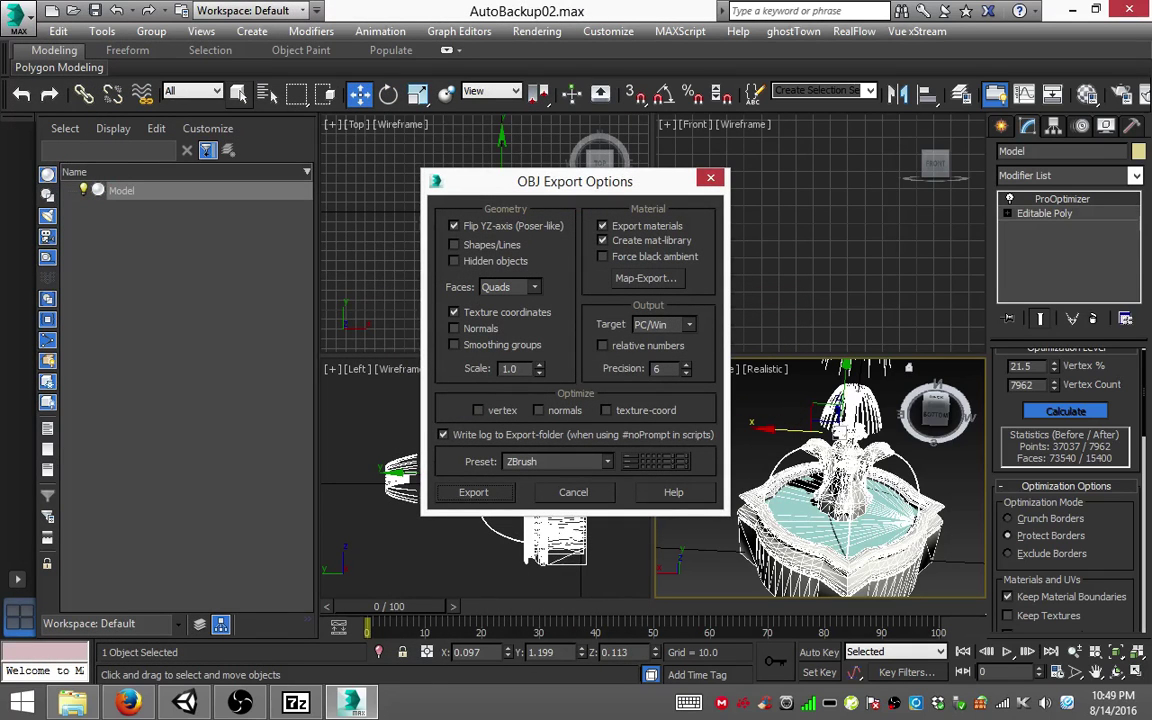
{"action": "key", "text": "Return"}
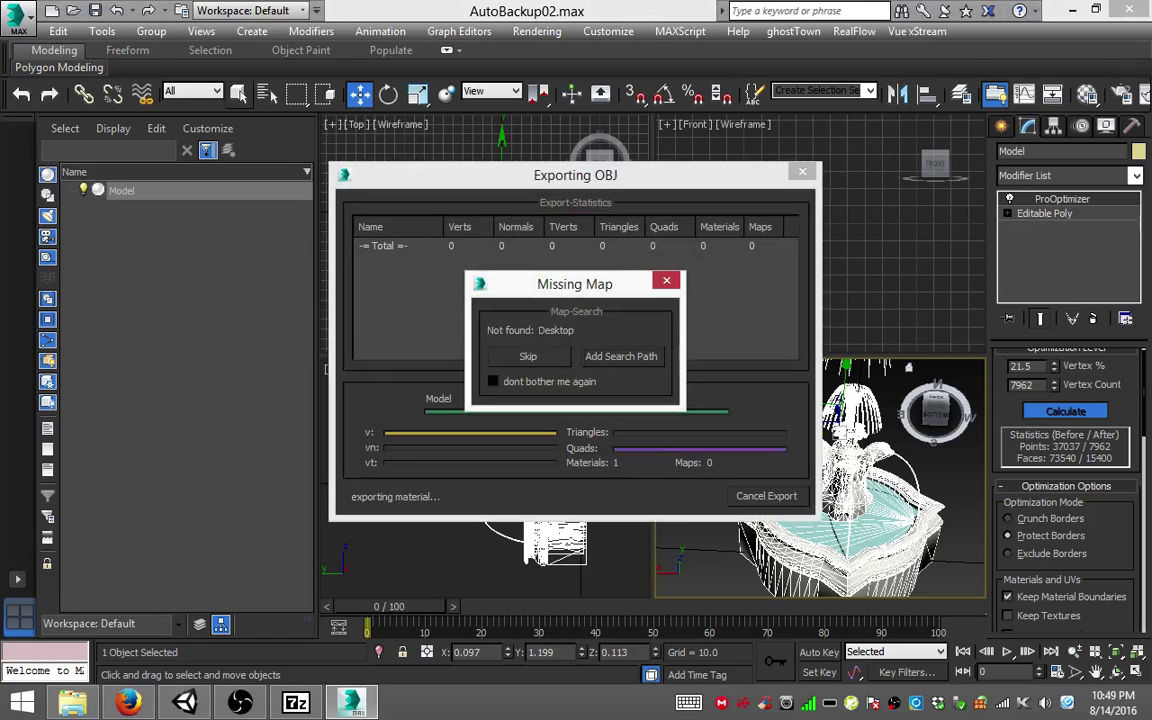
{"action": "key", "text": "Return"}
{"action": "left_click", "coordinate": [493, 381]}
{"action": "key", "text": "Return"}
{"action": "key", "text": "Return"}
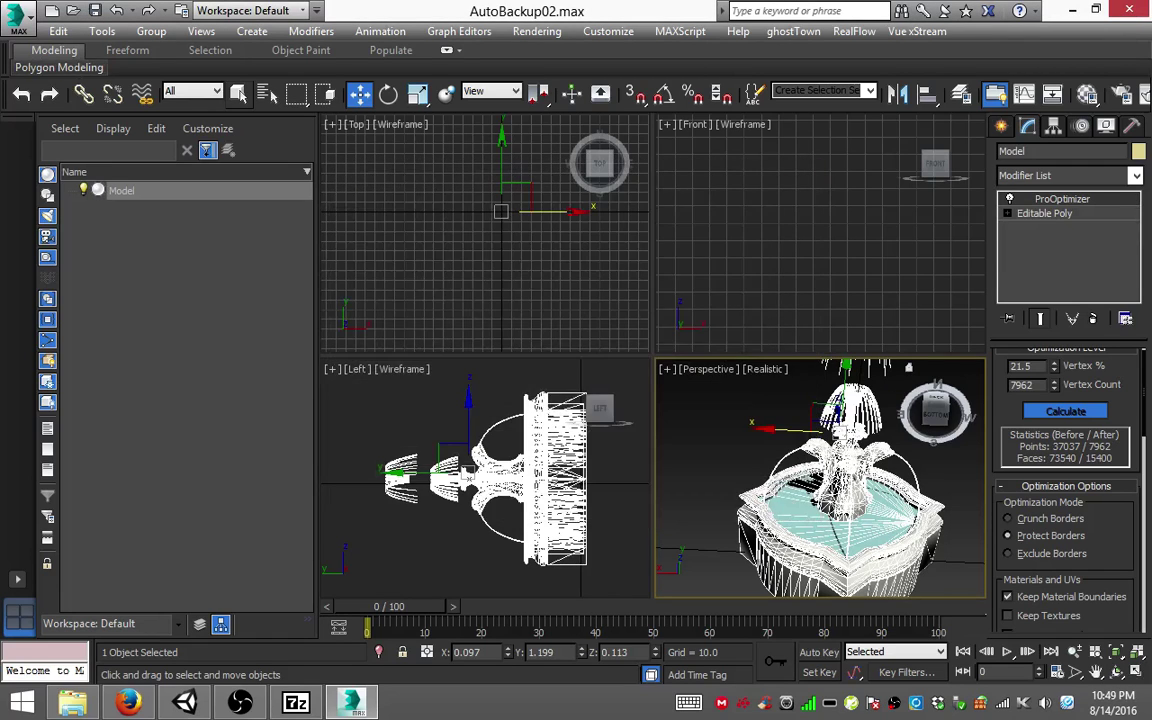
Step: Export the selection again over 51552850_.obj in the XYZNES_Rebirth Customs folder, skipping missing maps
{"action": "left_click", "coordinate": [18, 18]}
{"action": "left_click", "coordinate": [57, 303]}
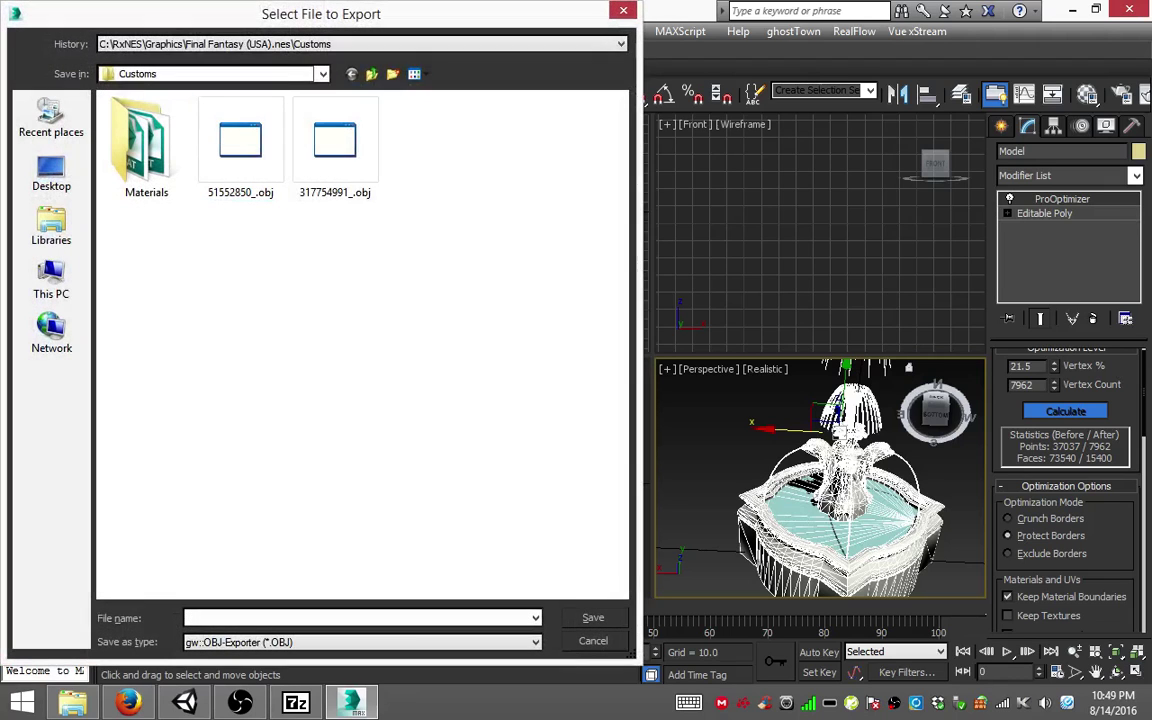
{"action": "left_click", "coordinate": [620, 44]}
{"action": "key", "text": "Down"}
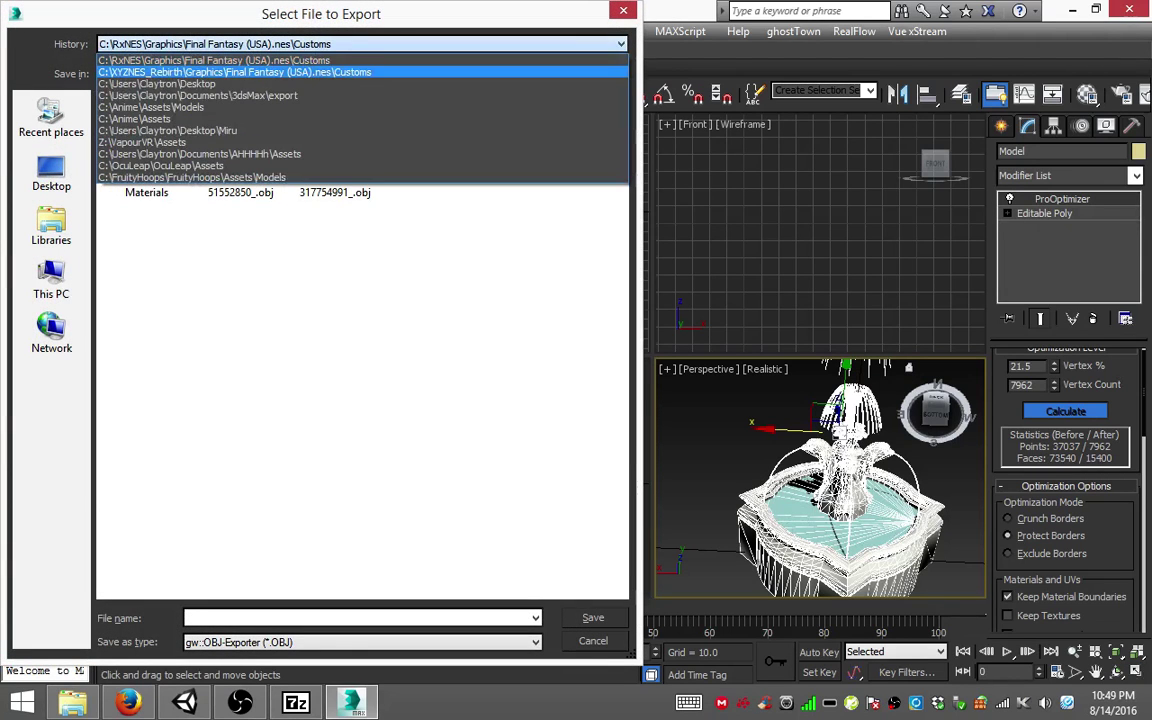
{"action": "key", "text": "Return"}
{"action": "left_click", "coordinate": [240, 140]}
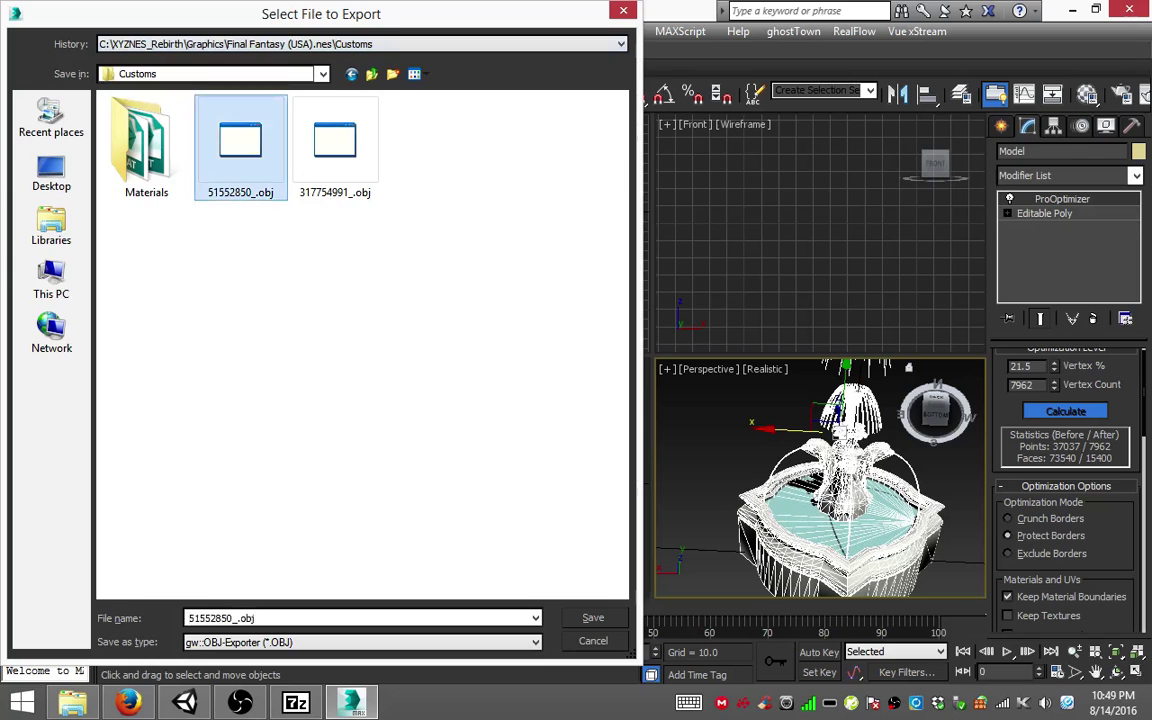
{"action": "key", "text": "Return"}
{"action": "left_click", "coordinate": [612, 423]}
{"action": "key", "text": "Return"}
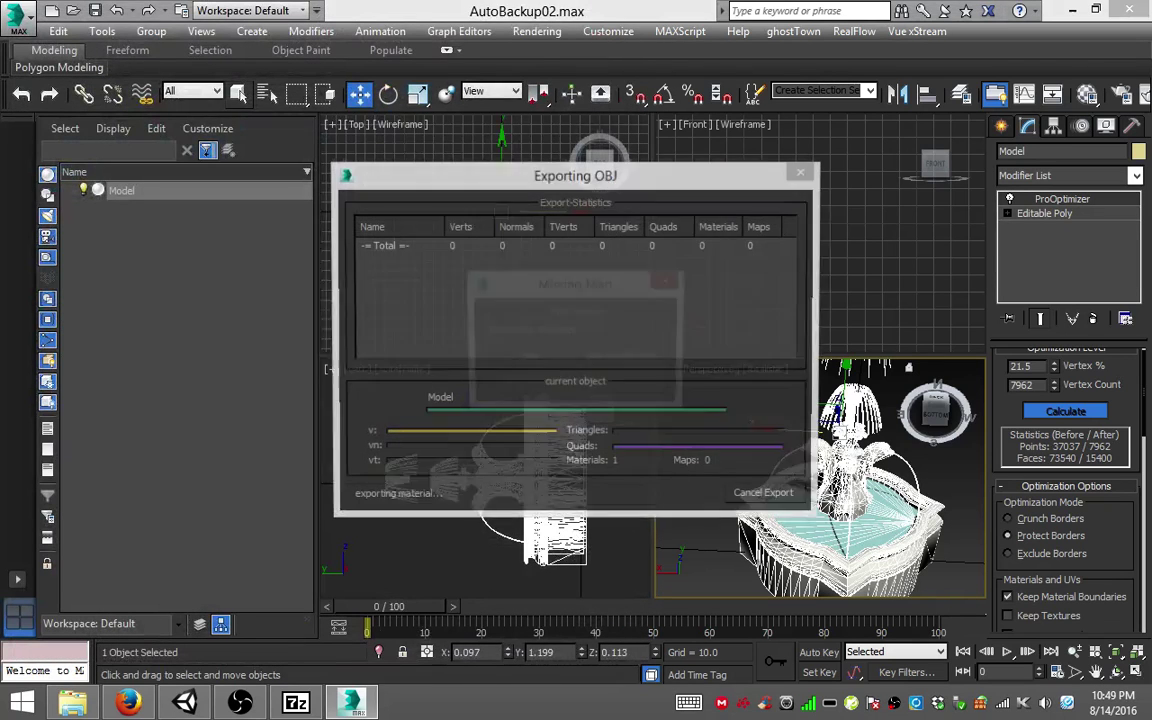
{"action": "left_click", "coordinate": [492, 381]}
{"action": "left_click", "coordinate": [528, 356]}
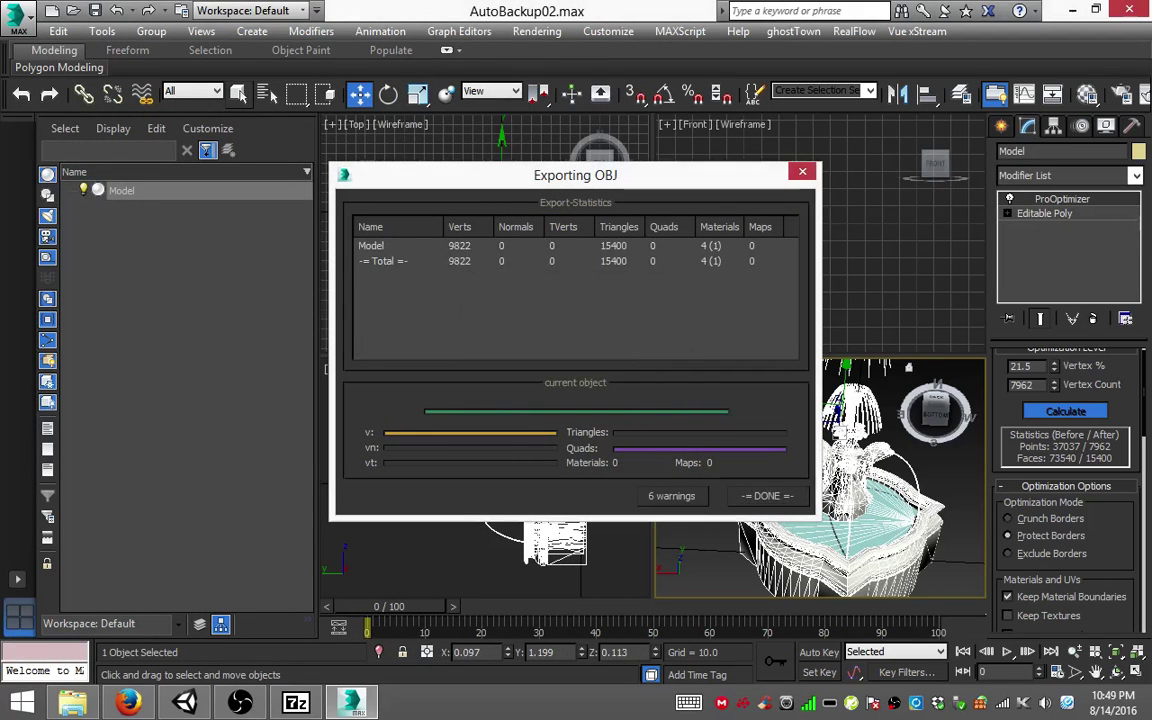
{"action": "left_click", "coordinate": [766, 491]}
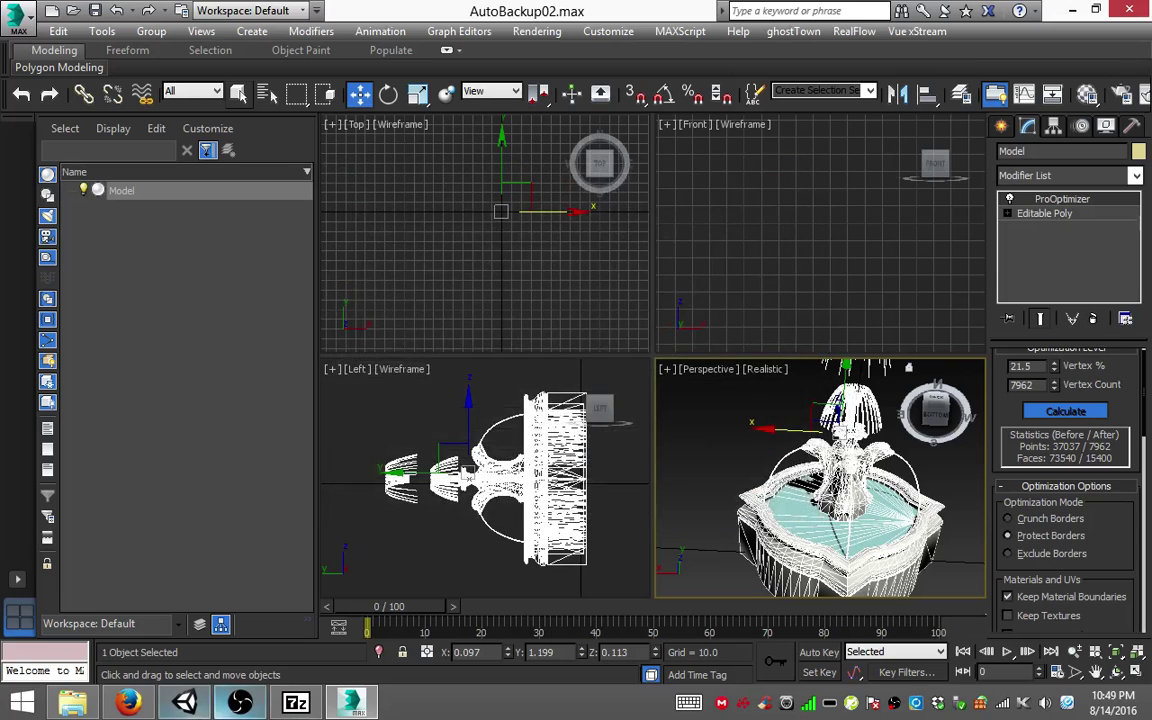
{"action": "key", "text": "alt+Tab"}
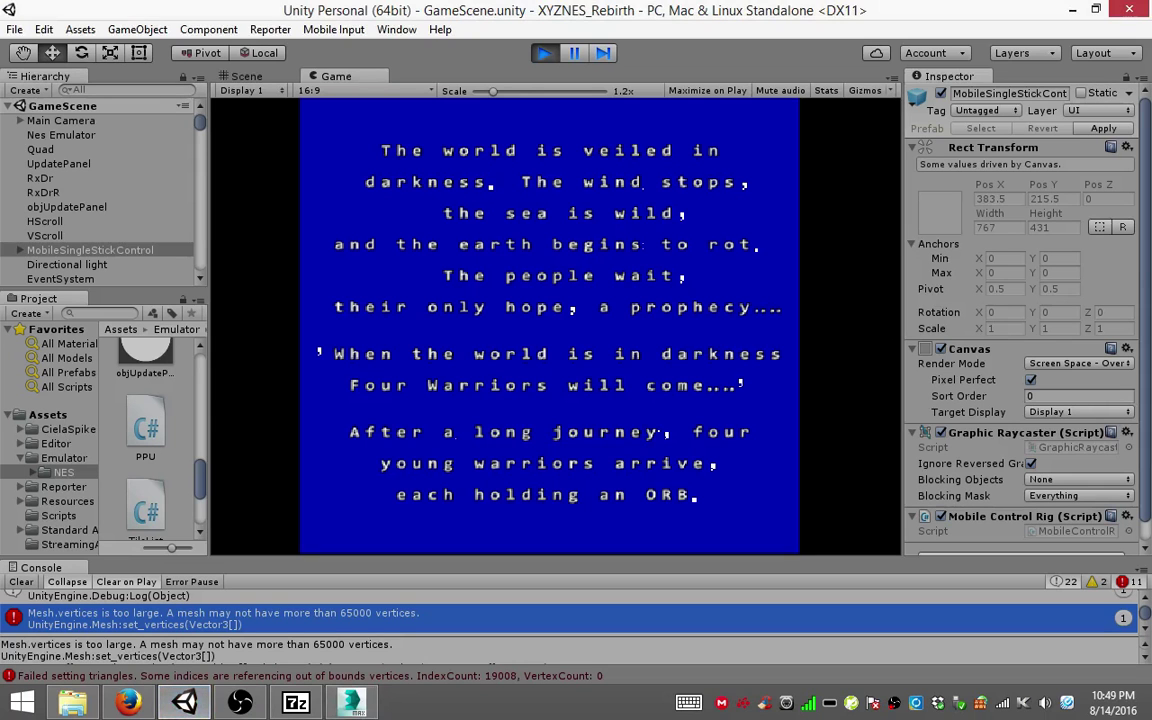
Step: Stop and restart Unity's Play mode with Ctrl+P
{"action": "key", "text": "ctrl+p"}
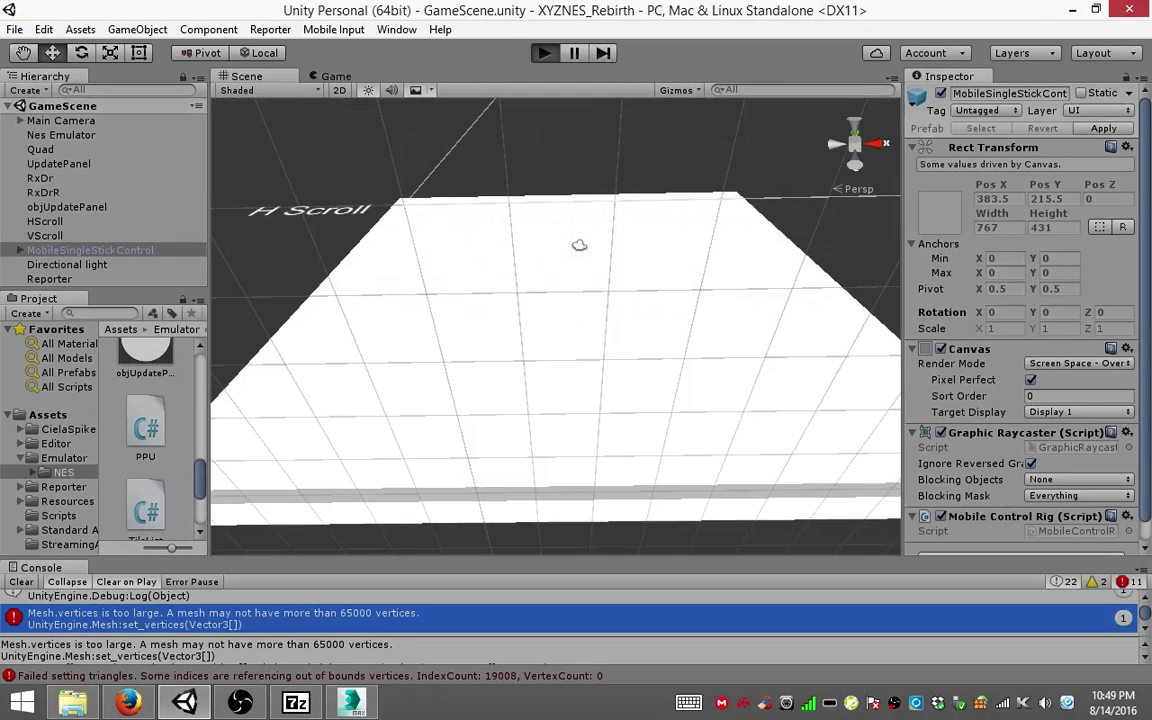
{"action": "key", "text": "ctrl+p"}
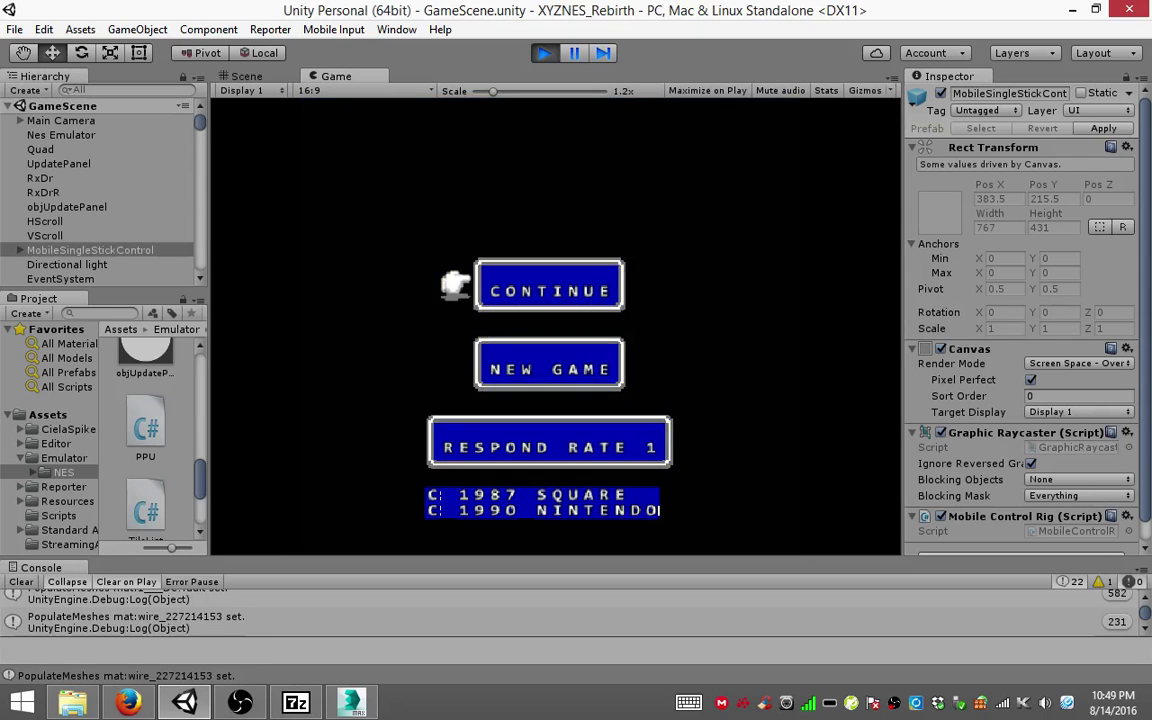
Step: Start a new game, keep the party classes, and name the Fighter AAAA
{"action": "key", "text": "Return"}
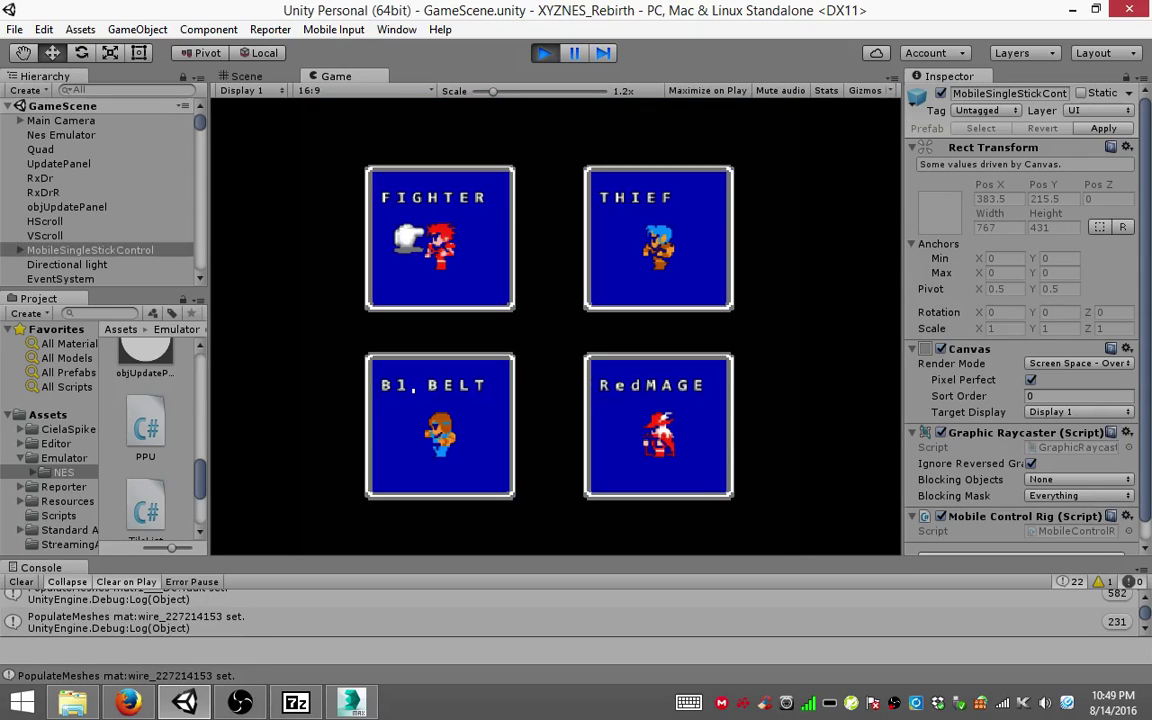
{"action": "key", "text": "Return"}
{"action": "key", "text": "Return"}
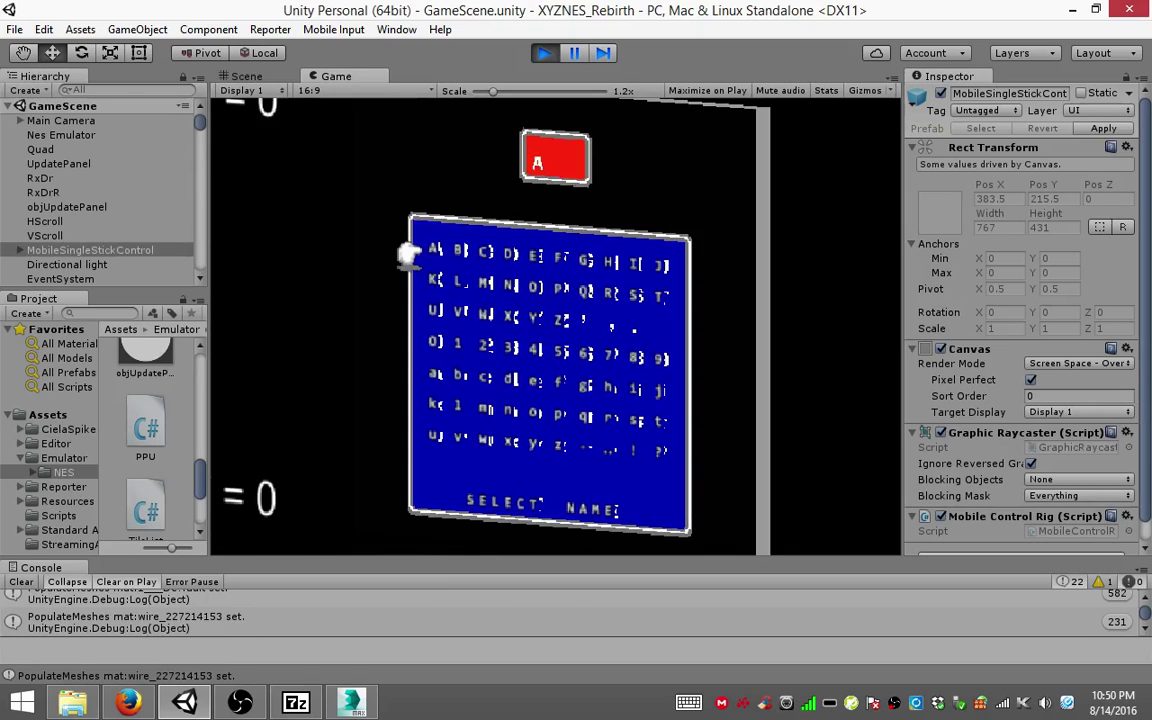
{"action": "key", "text": "x"}
{"action": "key", "text": "x"}
{"action": "key", "text": "x"}
{"action": "key", "text": "x"}
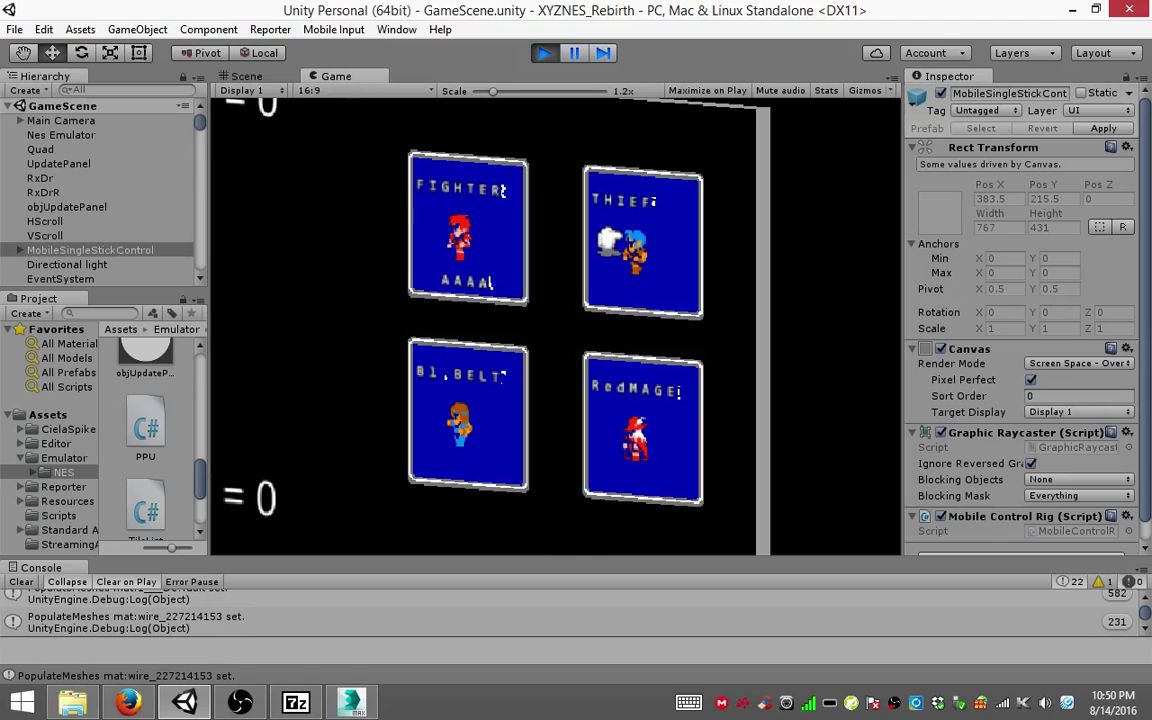
{"action": "key", "text": "x"}
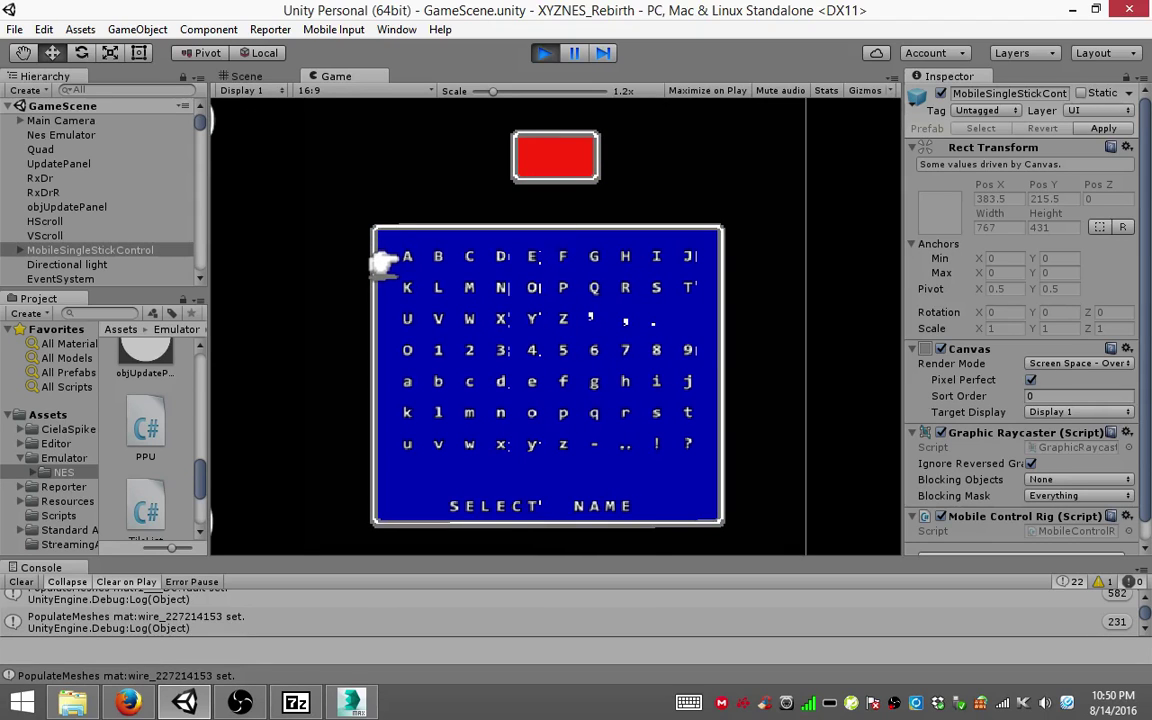
{"action": "key", "text": "x"}
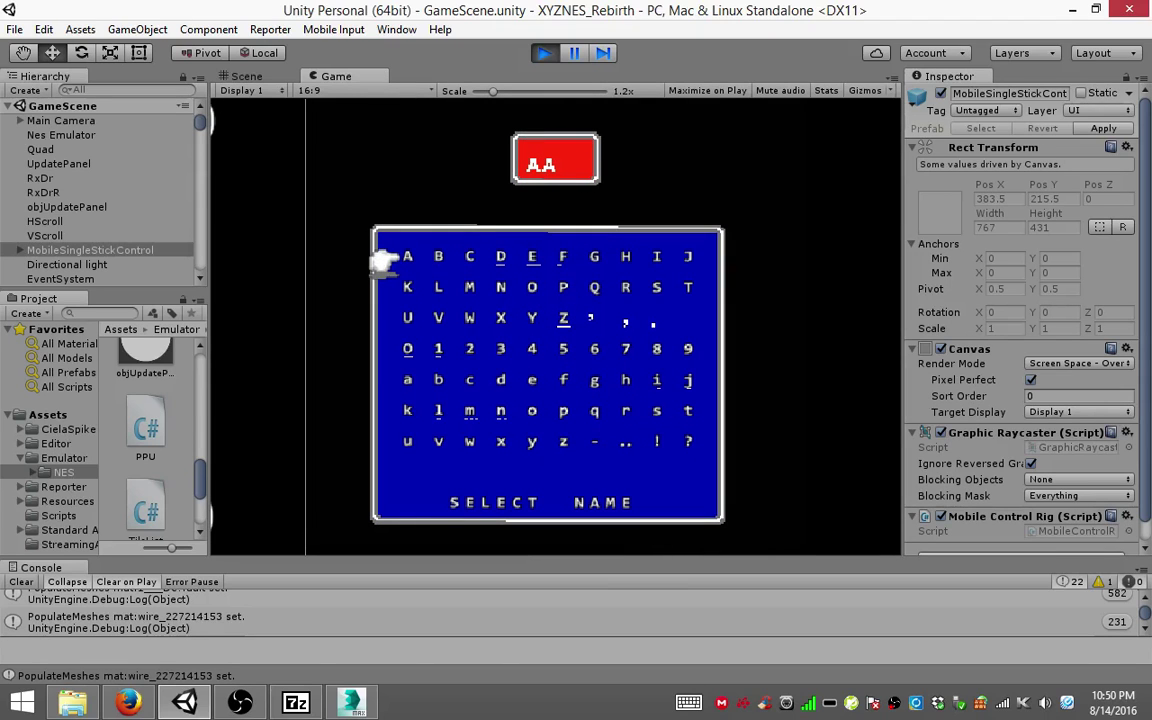
Step: Name the Thief and Bl.Belt AAAA and the Red Mage AAAB
{"action": "key", "text": "x"}
{"action": "key", "text": "x"}
{"action": "key", "text": "x"}
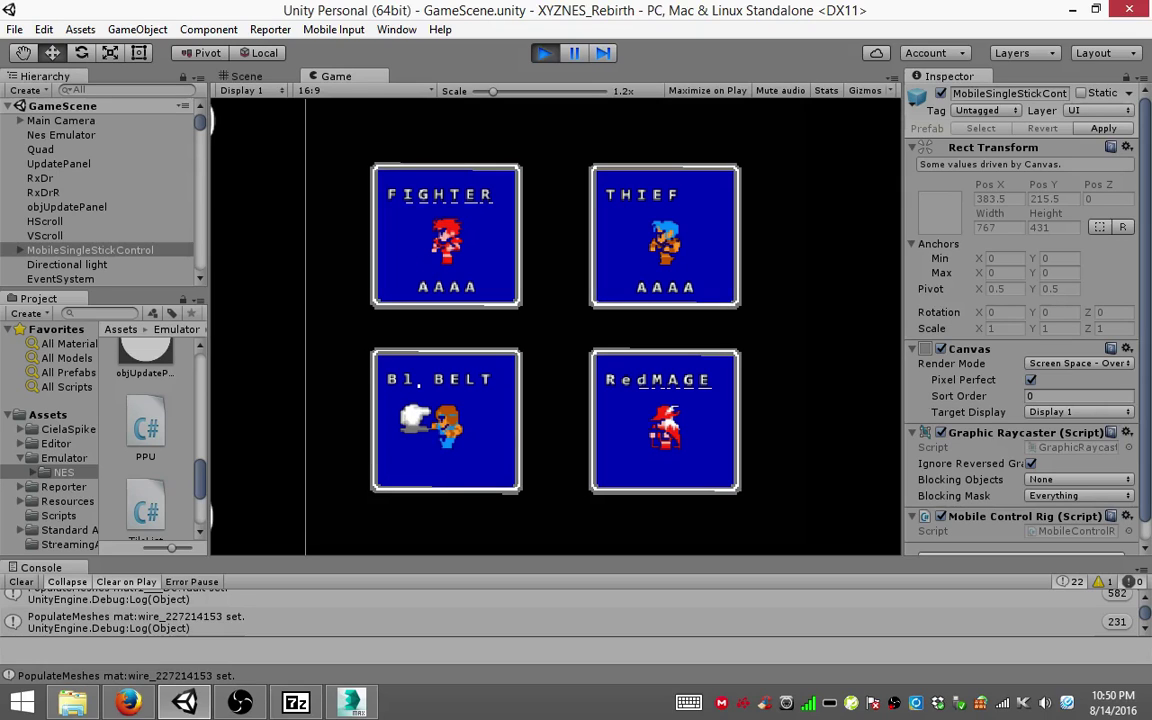
{"action": "key", "text": "x"}
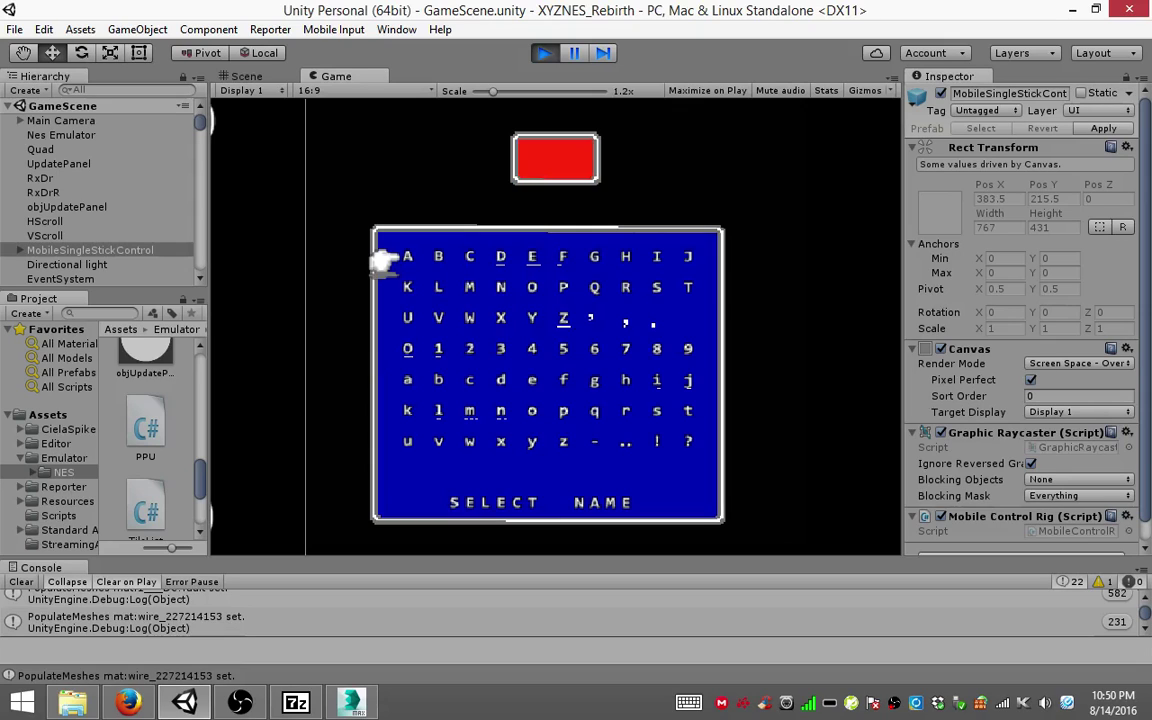
{"action": "key", "text": "x"}
{"action": "key", "text": "x"}
{"action": "key", "text": "x"}
{"action": "key", "text": "x"}
{"action": "key", "text": "x"}
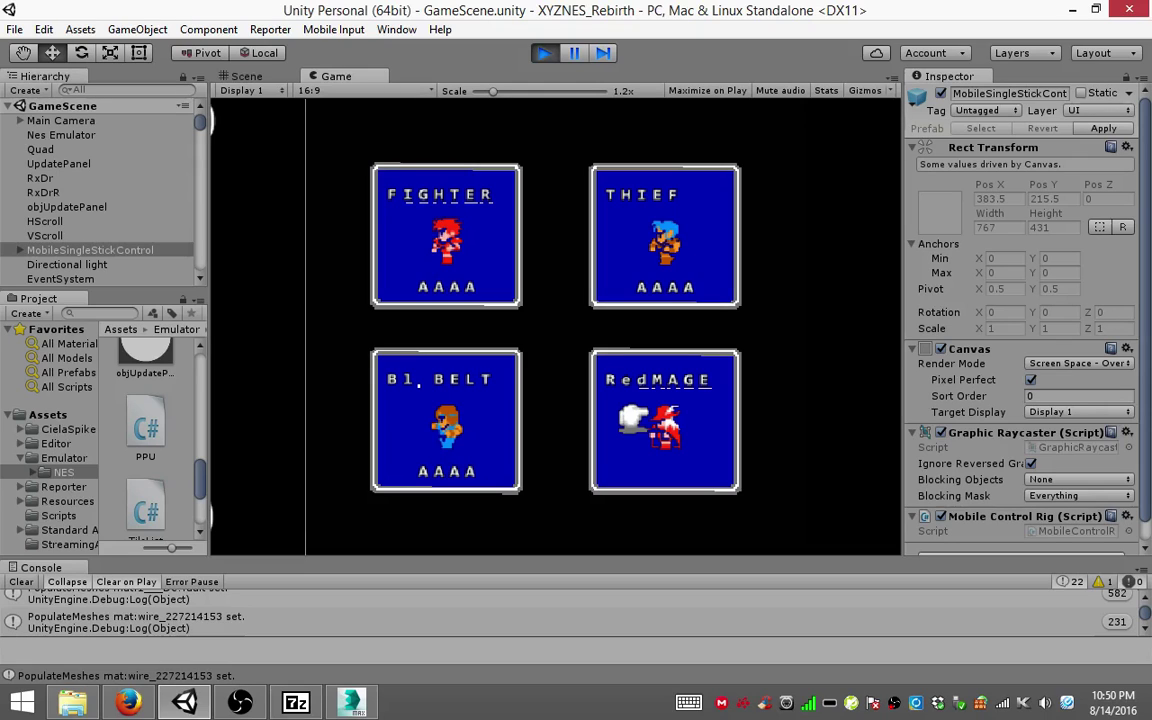
{"action": "key", "text": "z"}
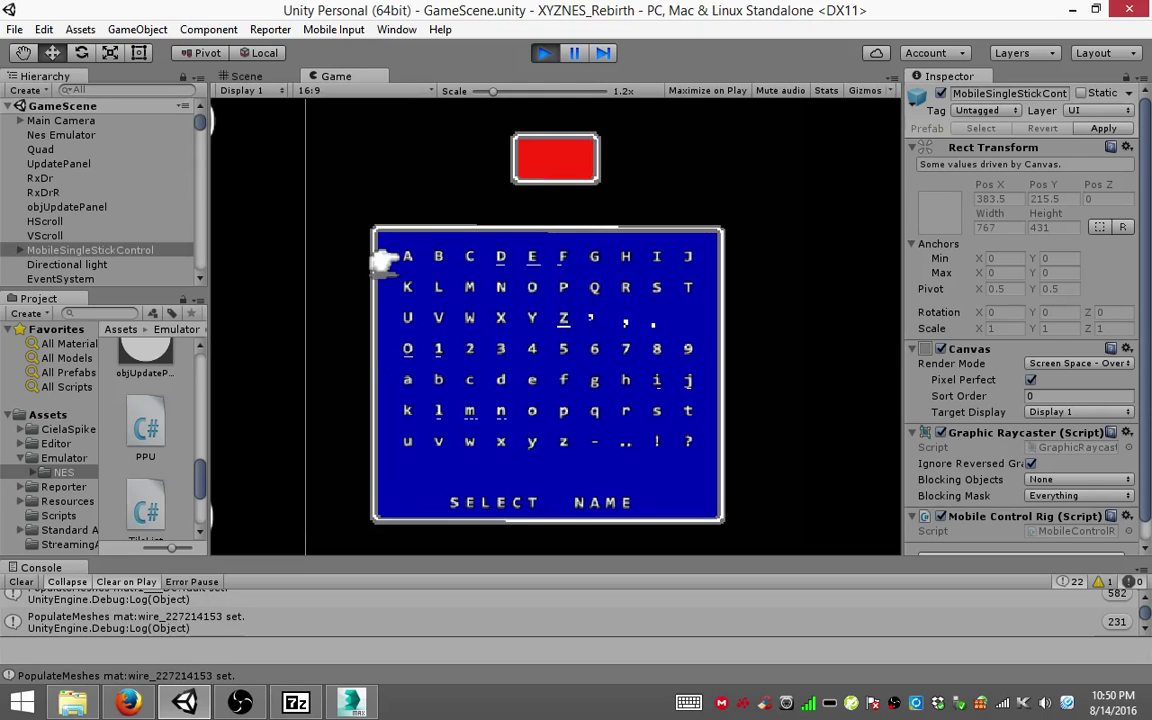
{"action": "key", "text": "z"}
{"action": "key", "text": "z"}
{"action": "key", "text": "z"}
{"action": "key", "text": "Right"}
{"action": "key", "text": "z"}
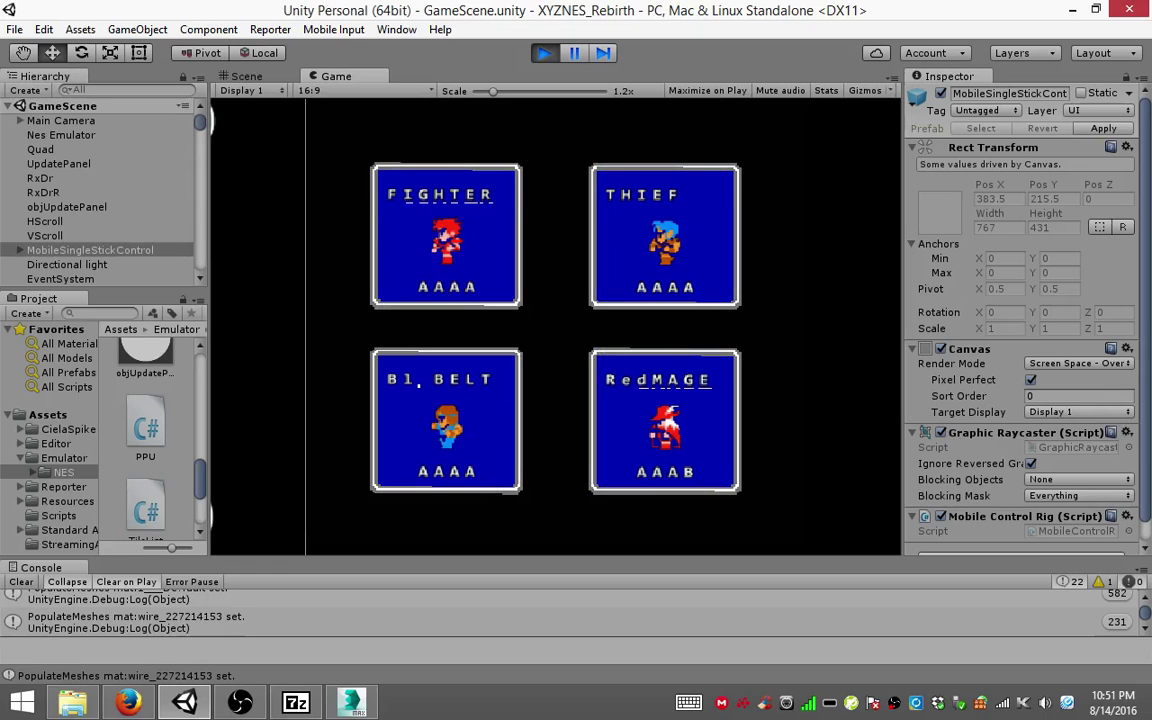
Step: Confirm the party, visit the castle, walk into town to the plaza fountain, and show the 3D Scene view
{"action": "key", "text": "Return"}
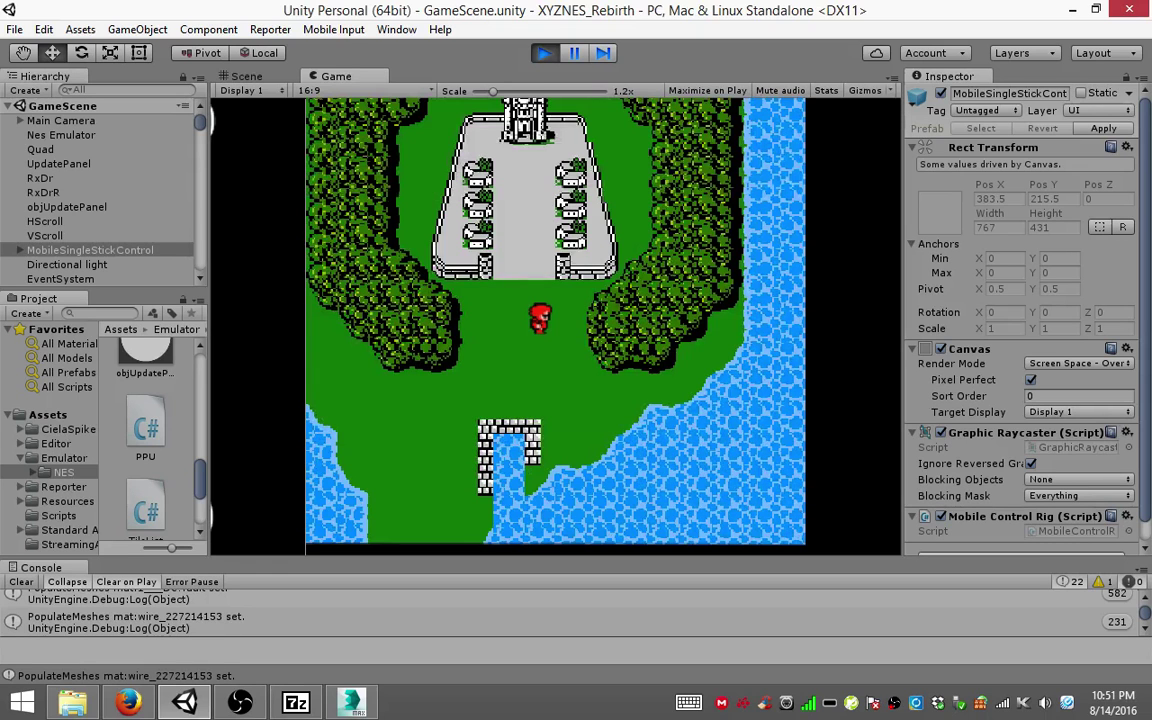
{"action": "key", "text": "Up"}
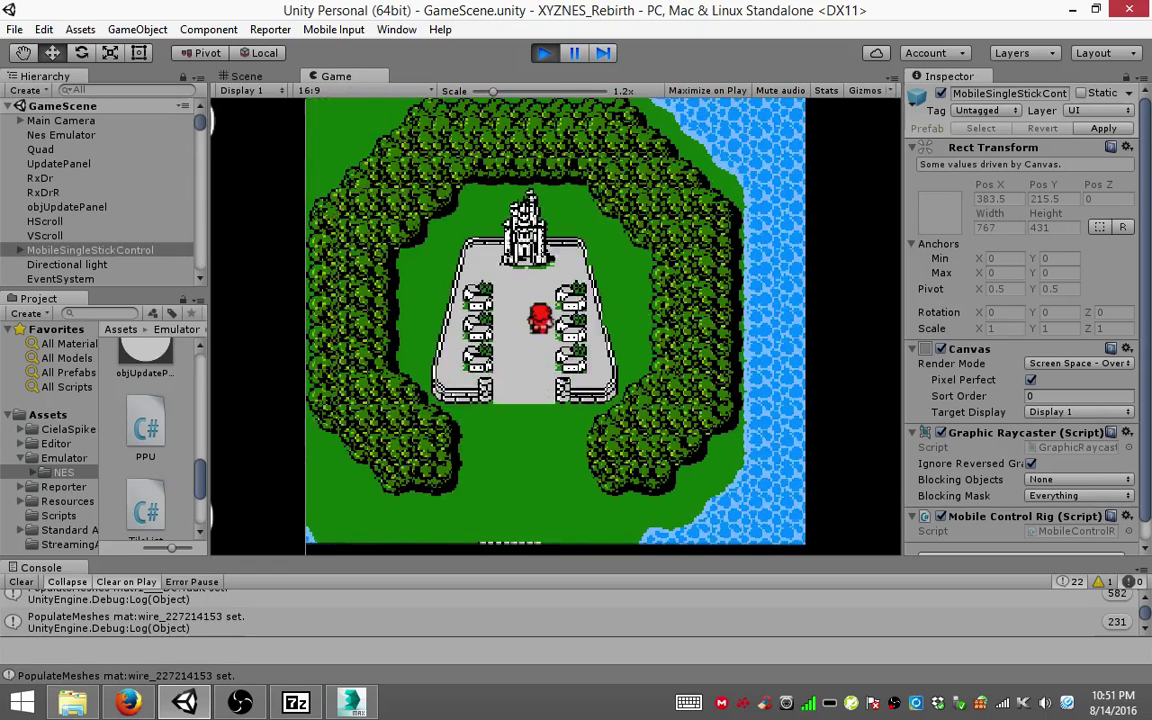
{"action": "key", "text": "Up"}
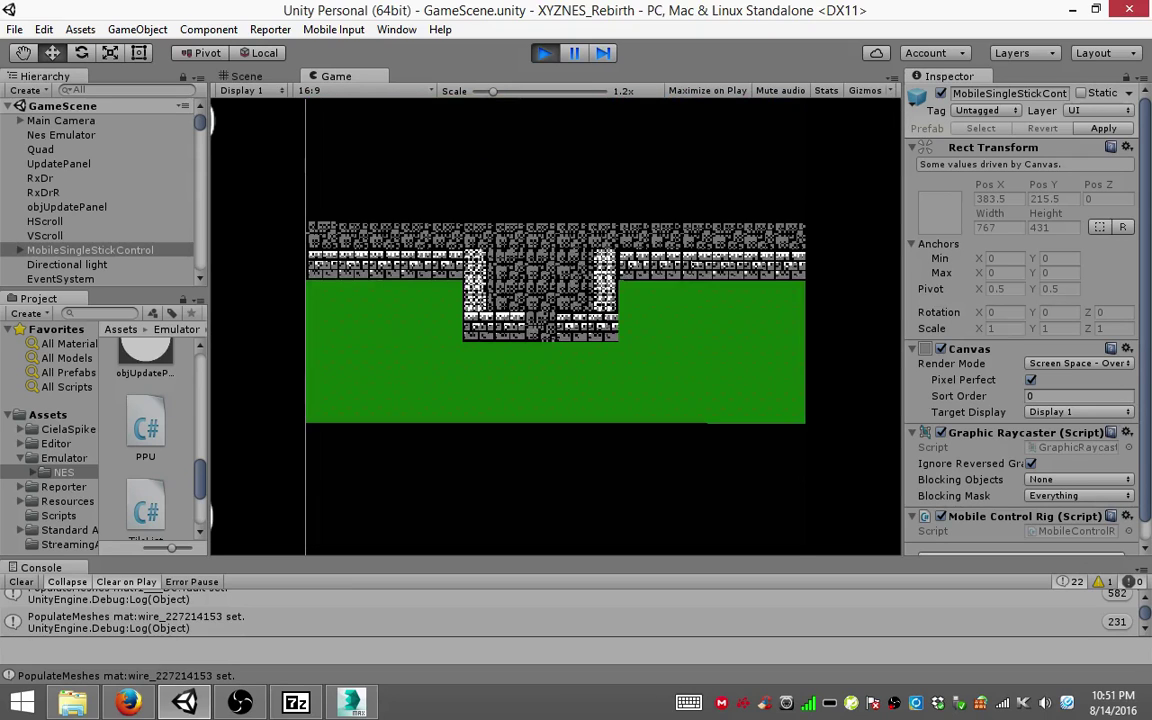
{"action": "key", "text": "Down"}
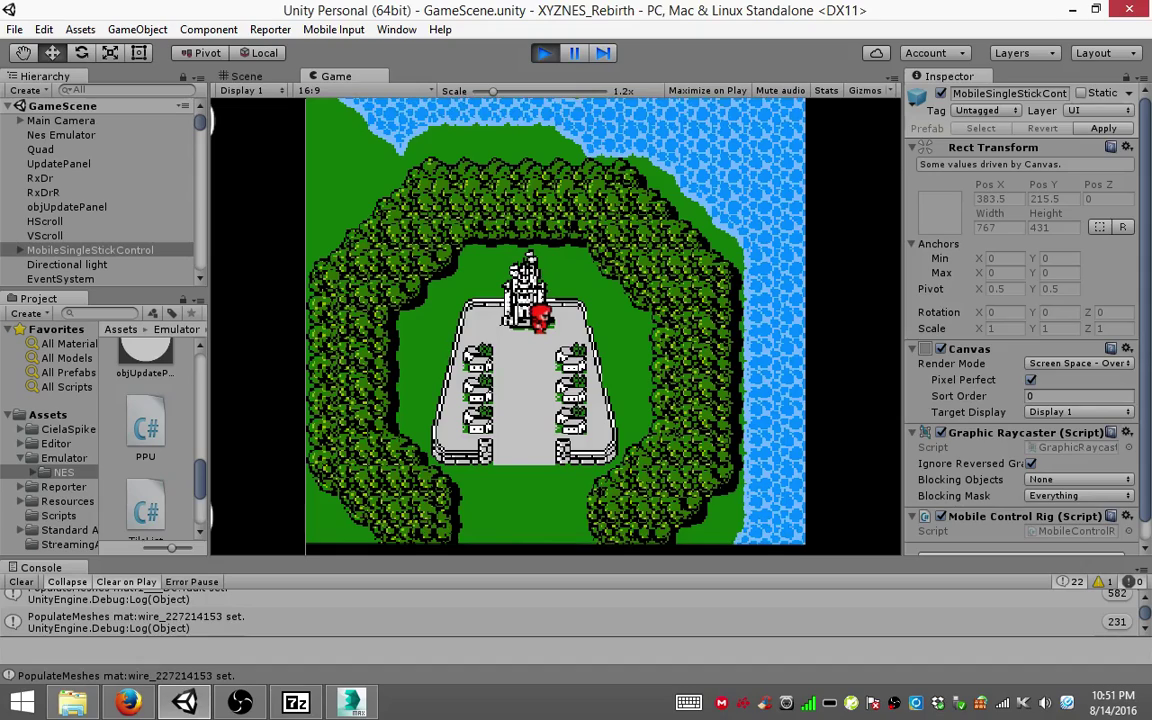
{"action": "key", "text": "Down"}
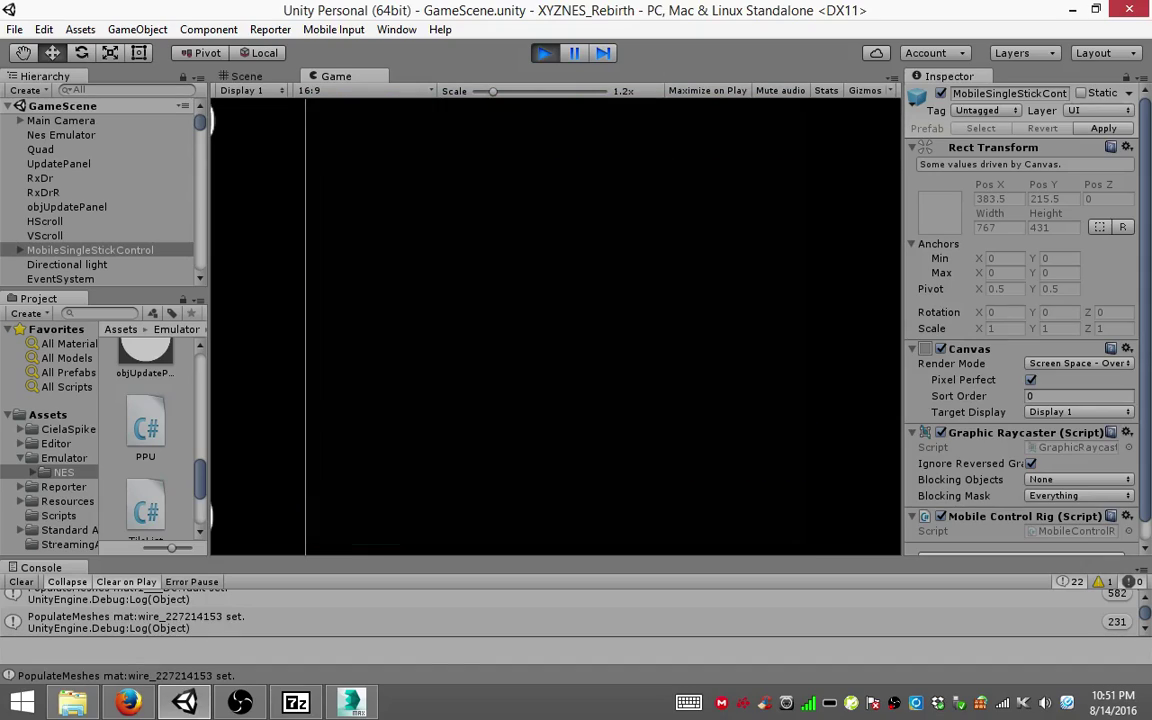
{"action": "key", "text": "Up"}
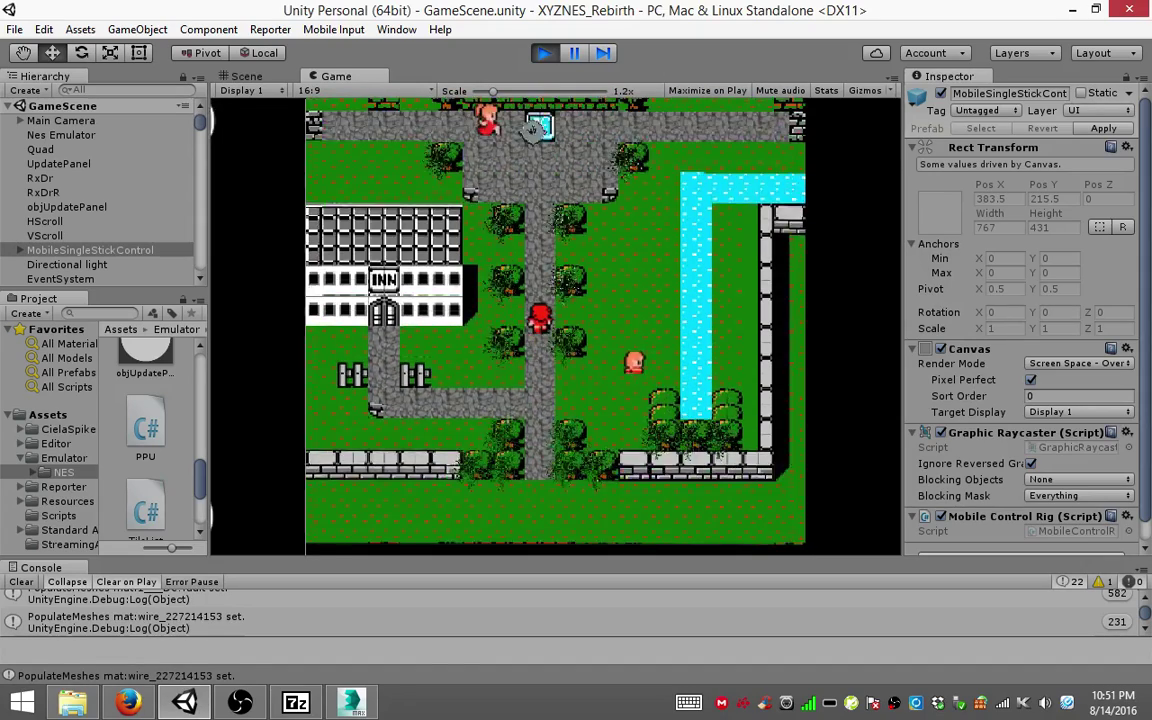
{"action": "key", "text": "Up"}
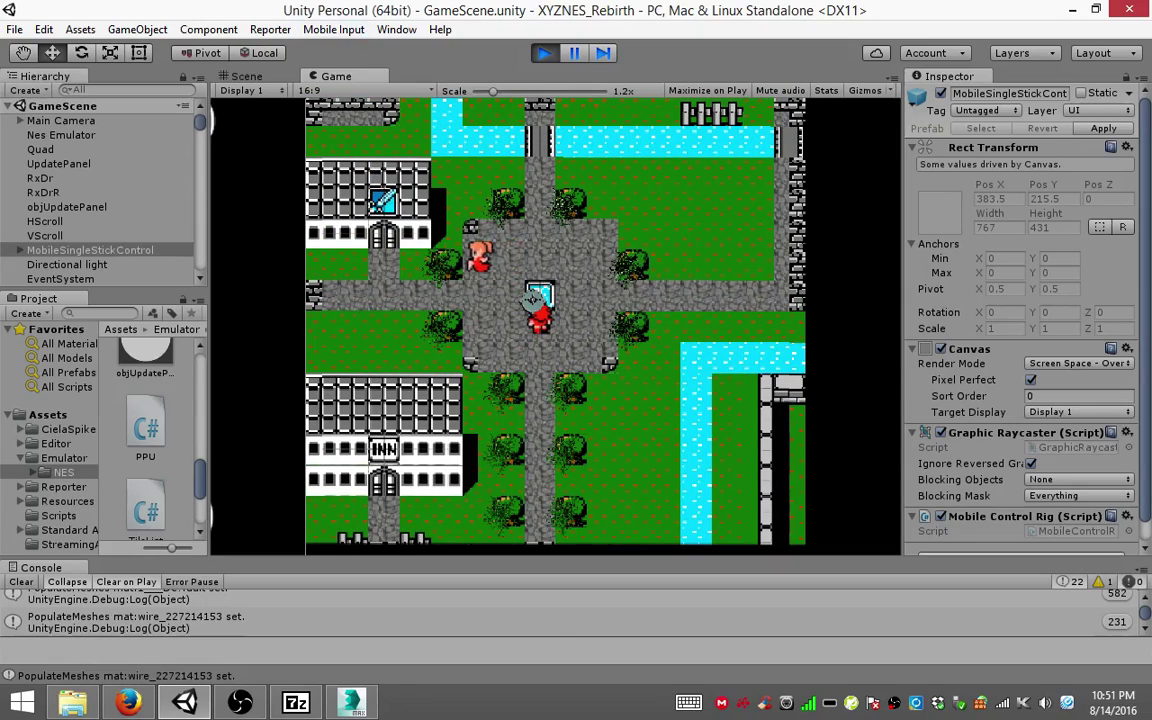
{"action": "key", "text": "ctrl+1"}
Step: In the Scene view, zoom and tilt around the reduced fountain to see the path and trees beyond
{"action": "scroll", "coordinate": [555, 325], "scroll_direction": "up", "scroll_amount": 1}
{"action": "scroll", "coordinate": [555, 325], "scroll_direction": "up", "scroll_amount": 2}
{"action": "scroll", "coordinate": [555, 325], "scroll_direction": "up", "scroll_amount": 2}
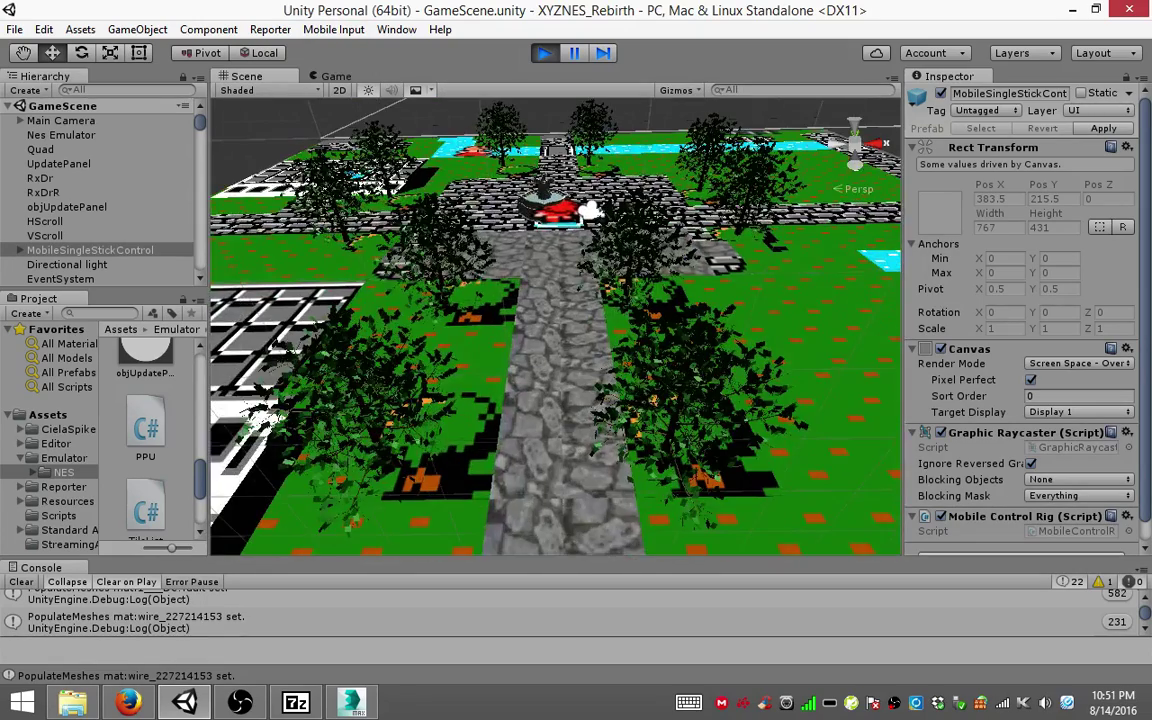
{"action": "scroll", "coordinate": [555, 325], "scroll_direction": "up", "scroll_amount": 2}
{"action": "scroll", "coordinate": [555, 325], "scroll_direction": "up", "scroll_amount": 1}
{"action": "scroll", "coordinate": [555, 325], "scroll_direction": "up", "scroll_amount": 2}
{"action": "scroll", "coordinate": [555, 325], "scroll_direction": "up", "scroll_amount": 2}
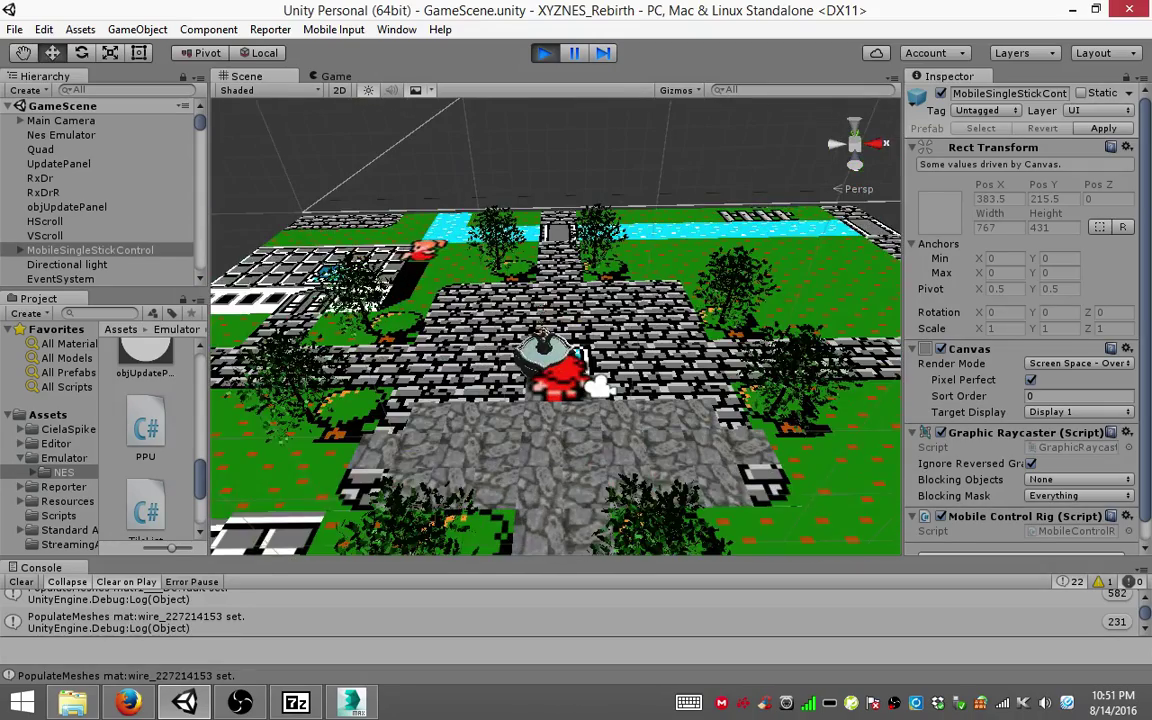
{"action": "scroll", "coordinate": [555, 325], "scroll_direction": "up", "scroll_amount": 1}
{"action": "scroll", "coordinate": [555, 325], "scroll_direction": "up", "scroll_amount": 2}
{"action": "scroll", "coordinate": [555, 325], "scroll_direction": "up", "scroll_amount": 2}
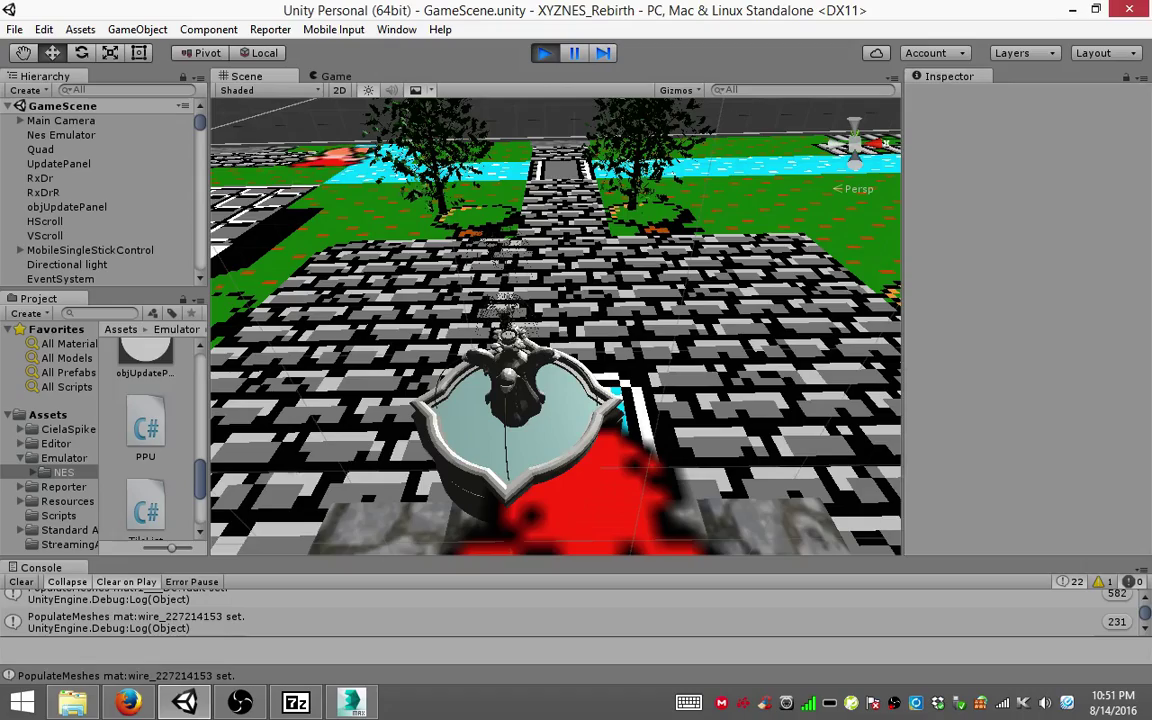
{"action": "scroll", "coordinate": [555, 325], "scroll_direction": "up", "scroll_amount": 2}
{"action": "scroll", "coordinate": [555, 325], "scroll_direction": "up", "scroll_amount": 2}
{"action": "scroll", "coordinate": [555, 325], "scroll_direction": "up", "scroll_amount": 2}
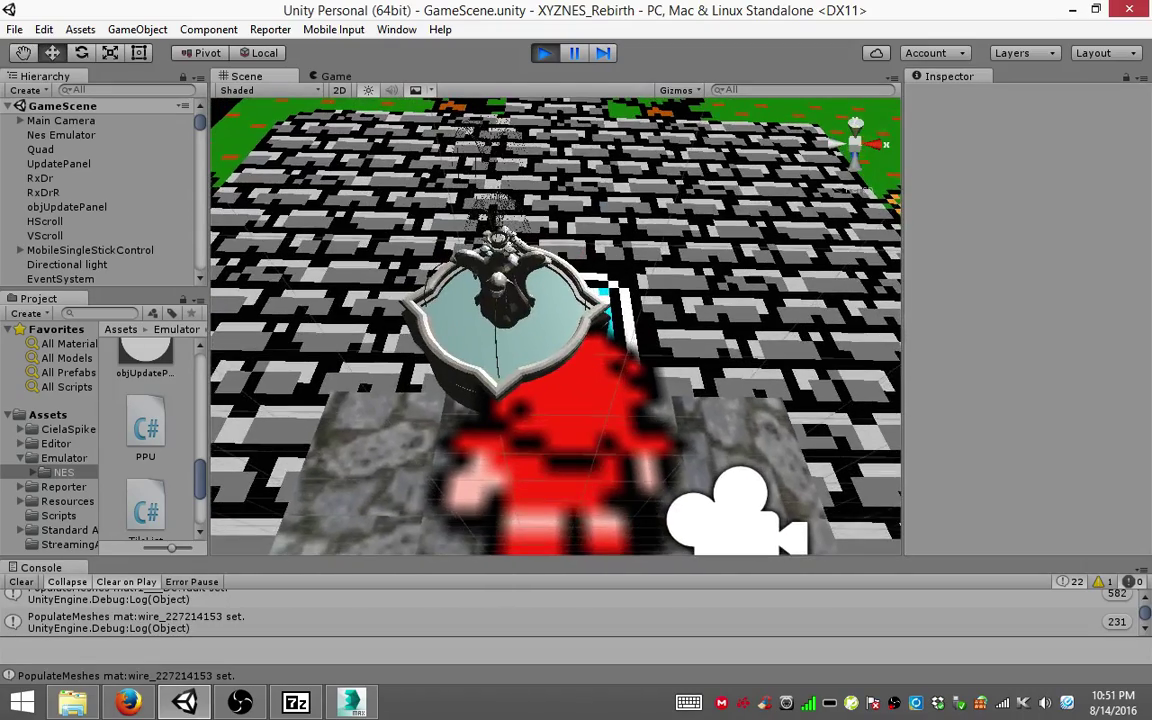
{"action": "scroll", "coordinate": [555, 325], "scroll_direction": "down", "scroll_amount": 2}
{"action": "scroll", "coordinate": [555, 325], "scroll_direction": "down", "scroll_amount": 2}
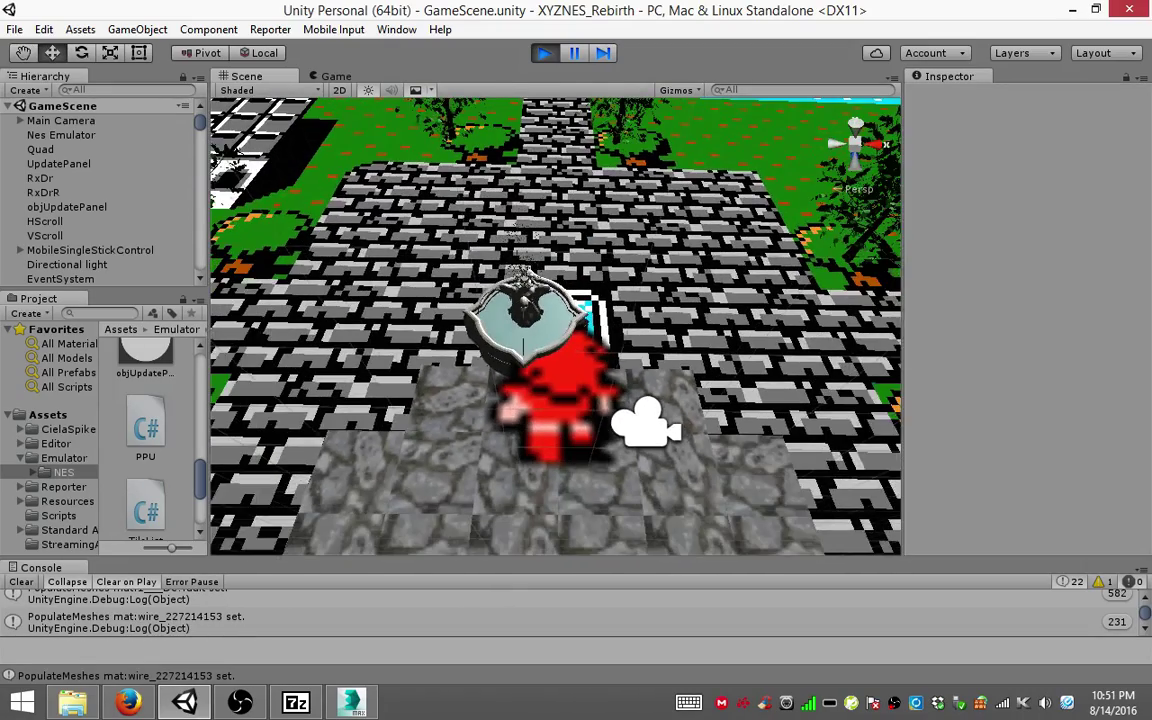
{"action": "scroll", "coordinate": [555, 325], "scroll_direction": "down", "scroll_amount": 1}
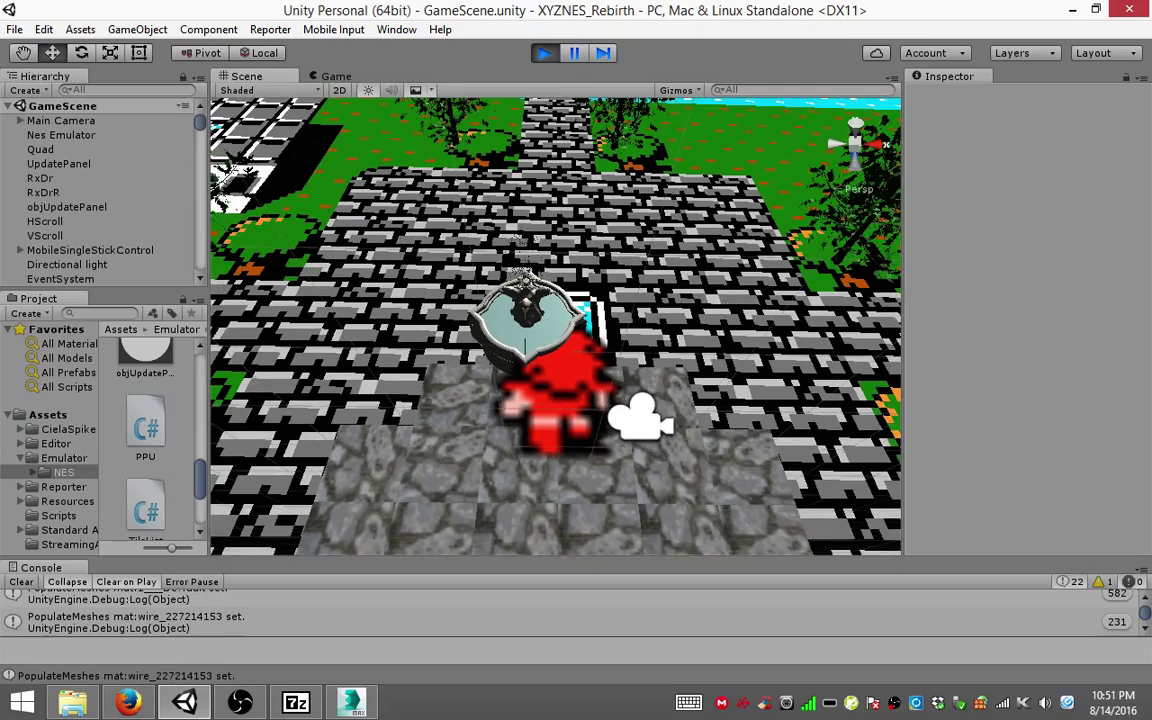
{"action": "scroll", "coordinate": [555, 325], "scroll_direction": "up", "scroll_amount": 1}
{"action": "scroll", "coordinate": [555, 325], "scroll_direction": "up", "scroll_amount": 3}
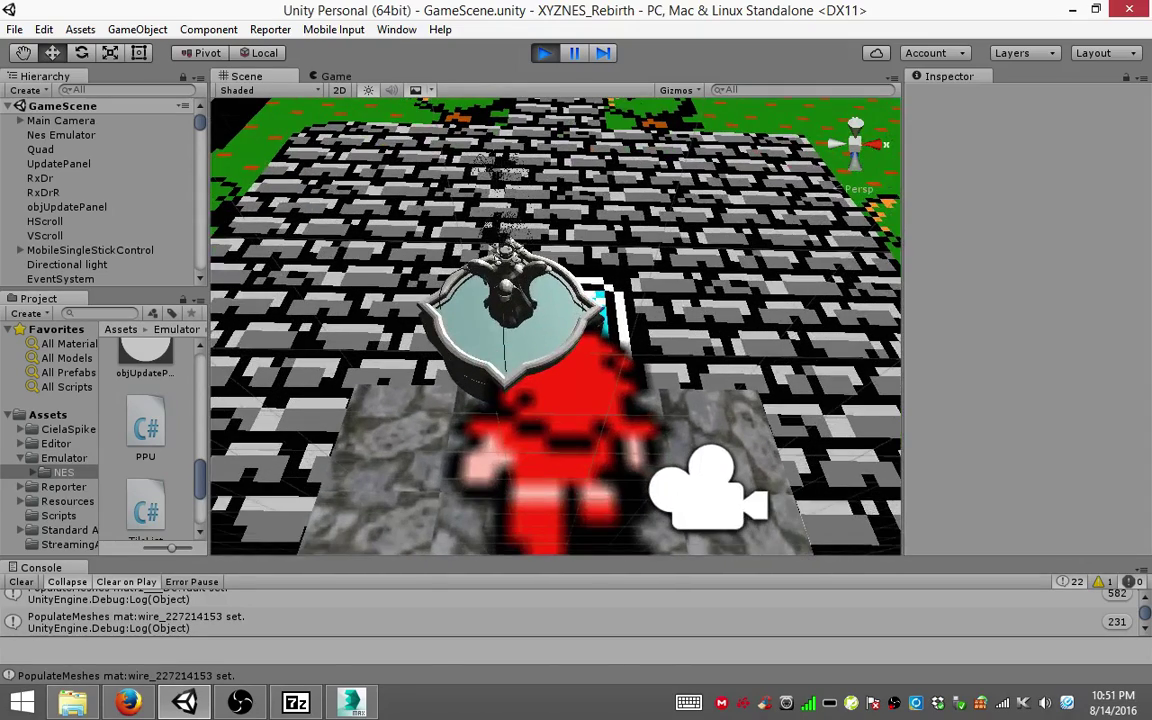
{"action": "scroll", "coordinate": [555, 325], "scroll_direction": "up", "scroll_amount": 2}
{"action": "scroll", "coordinate": [555, 325], "scroll_direction": "up", "scroll_amount": 2}
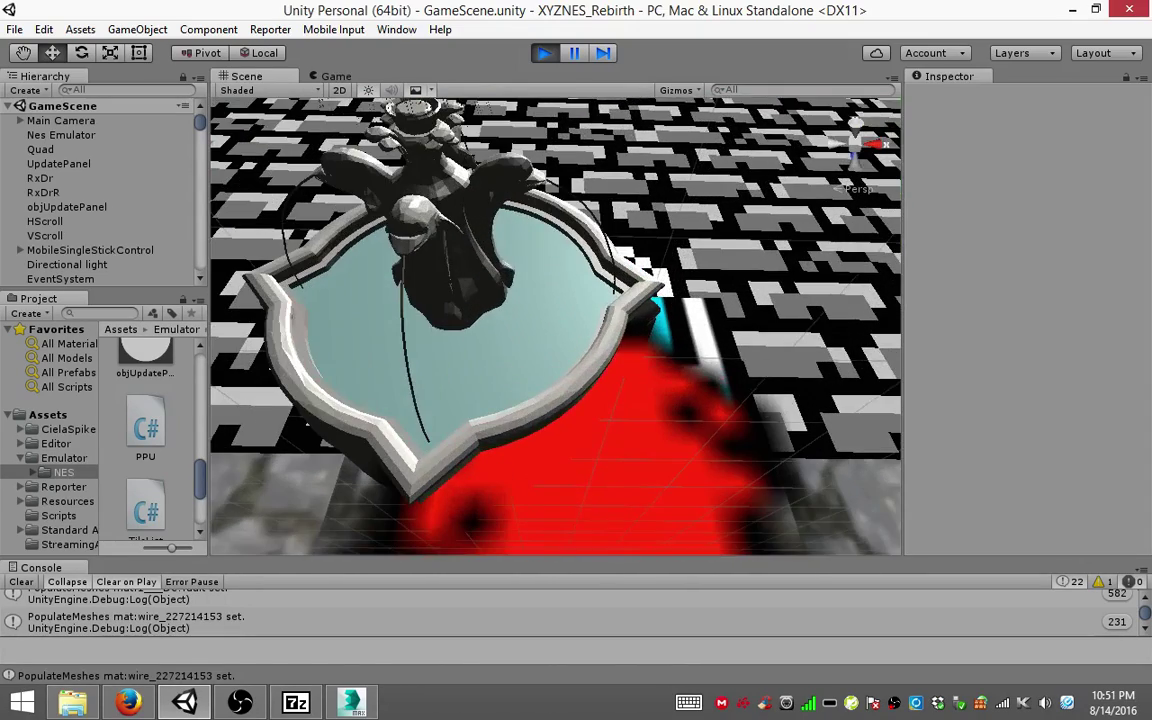
{"action": "right_click_drag", "start_coordinate": [555, 325], "coordinate": [555, 230]}
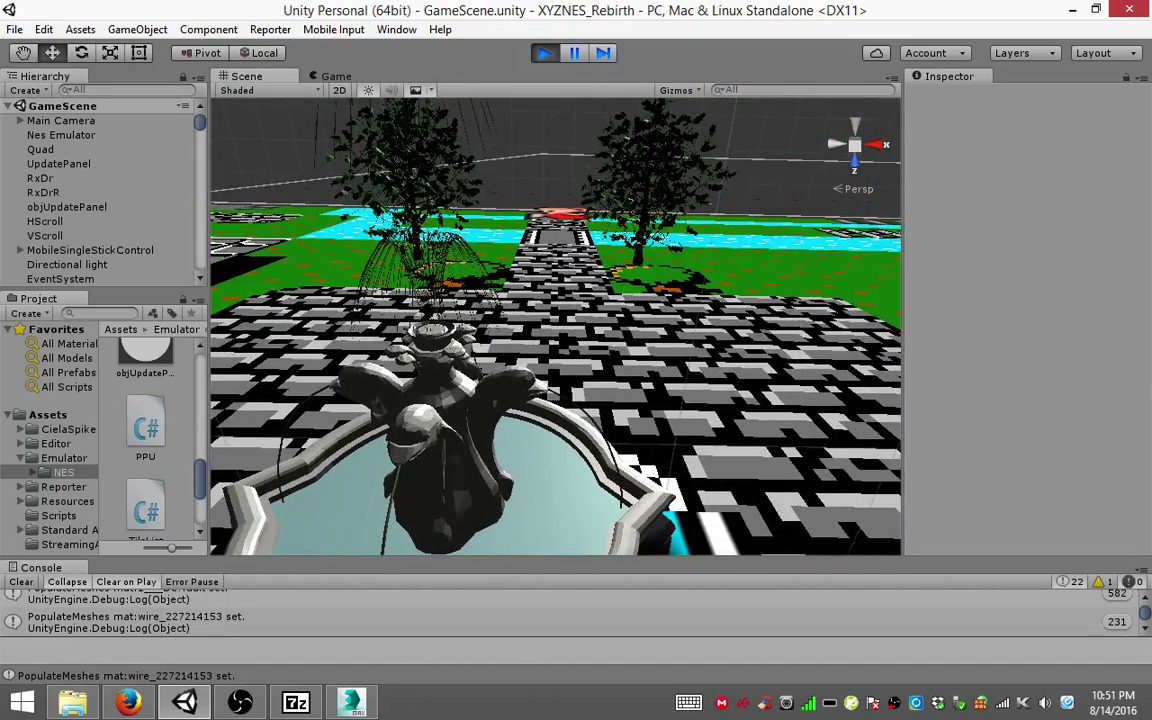
{"action": "scroll", "coordinate": [555, 325], "scroll_direction": "down", "scroll_amount": 2}
{"action": "scroll", "coordinate": [555, 325], "scroll_direction": "down", "scroll_amount": 1}
{"action": "scroll", "coordinate": [555, 325], "scroll_direction": "down", "scroll_amount": 1}
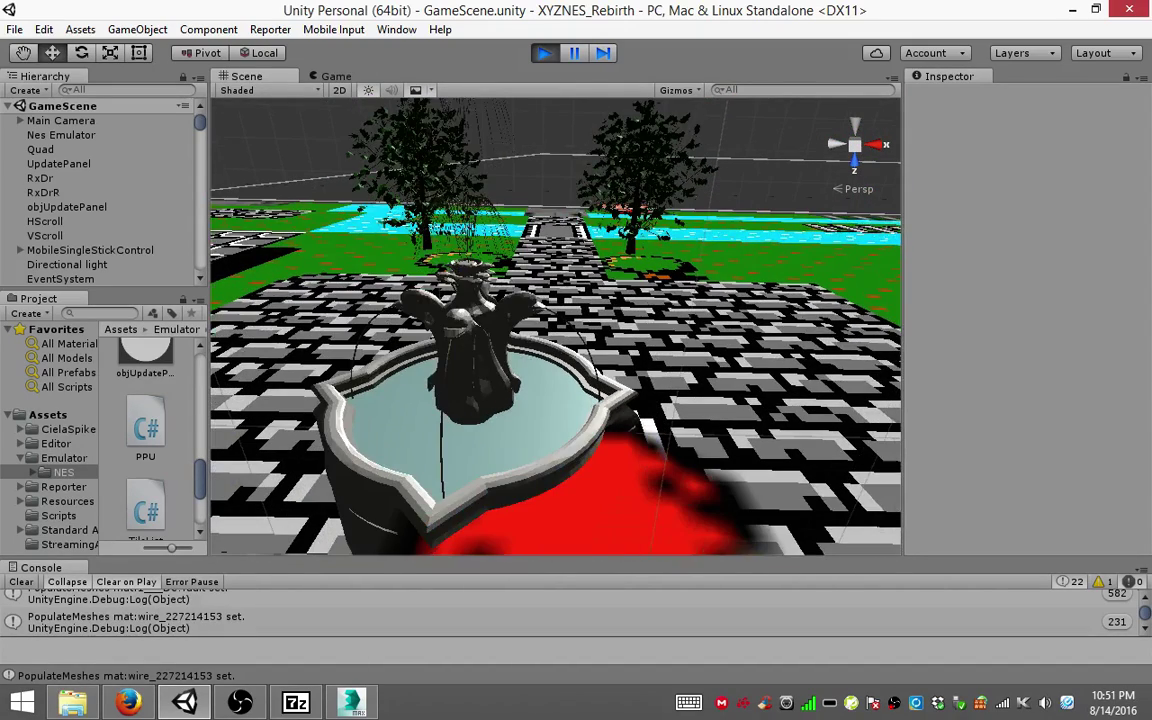
{"action": "scroll", "coordinate": [555, 325], "scroll_direction": "down", "scroll_amount": 1}
{"action": "scroll", "coordinate": [555, 325], "scroll_direction": "down", "scroll_amount": 1}
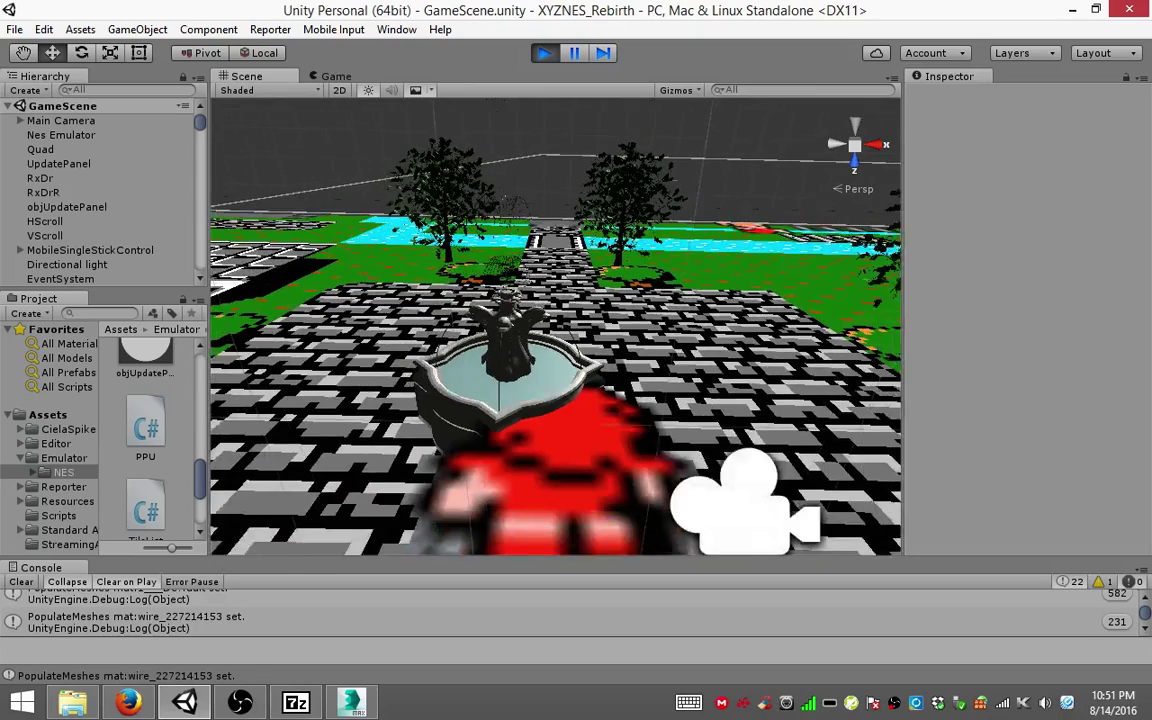
{"action": "scroll", "coordinate": [555, 325], "scroll_direction": "down", "scroll_amount": 1}
{"action": "scroll", "coordinate": [555, 325], "scroll_direction": "down", "scroll_amount": 1}
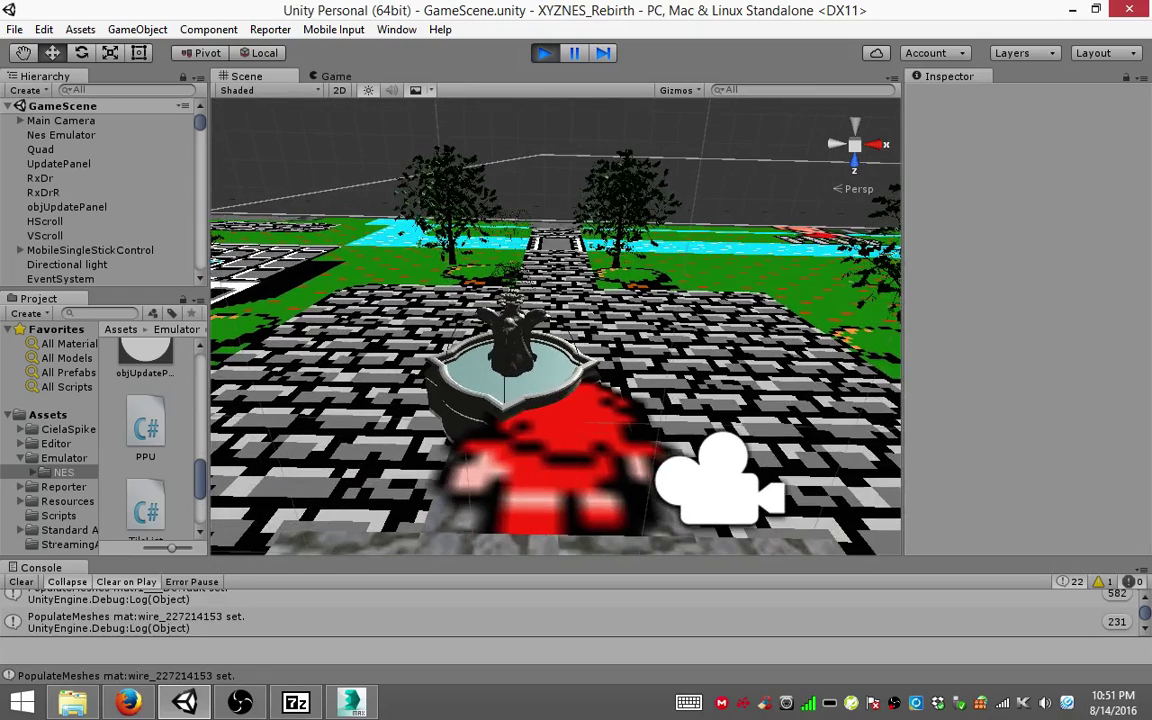
Step: Return to the Game view, step the hero down in the square, and switch to 3ds Max
{"action": "left_click", "coordinate": [336, 76]}
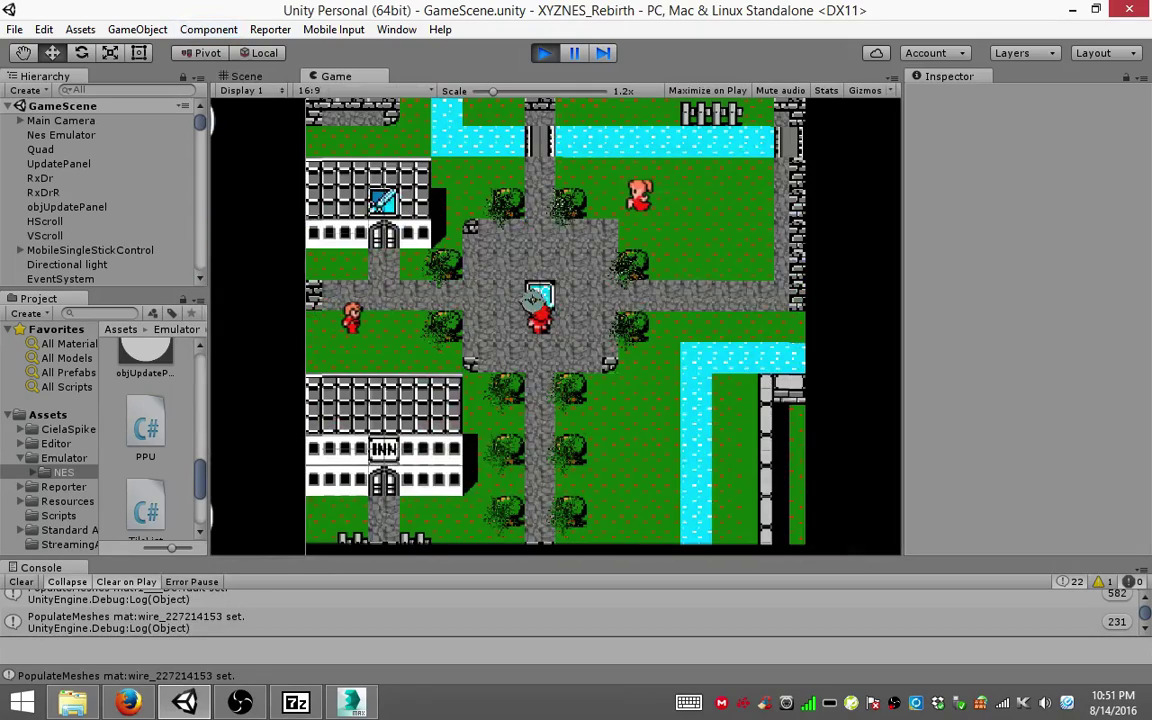
{"action": "key", "text": "Down"}
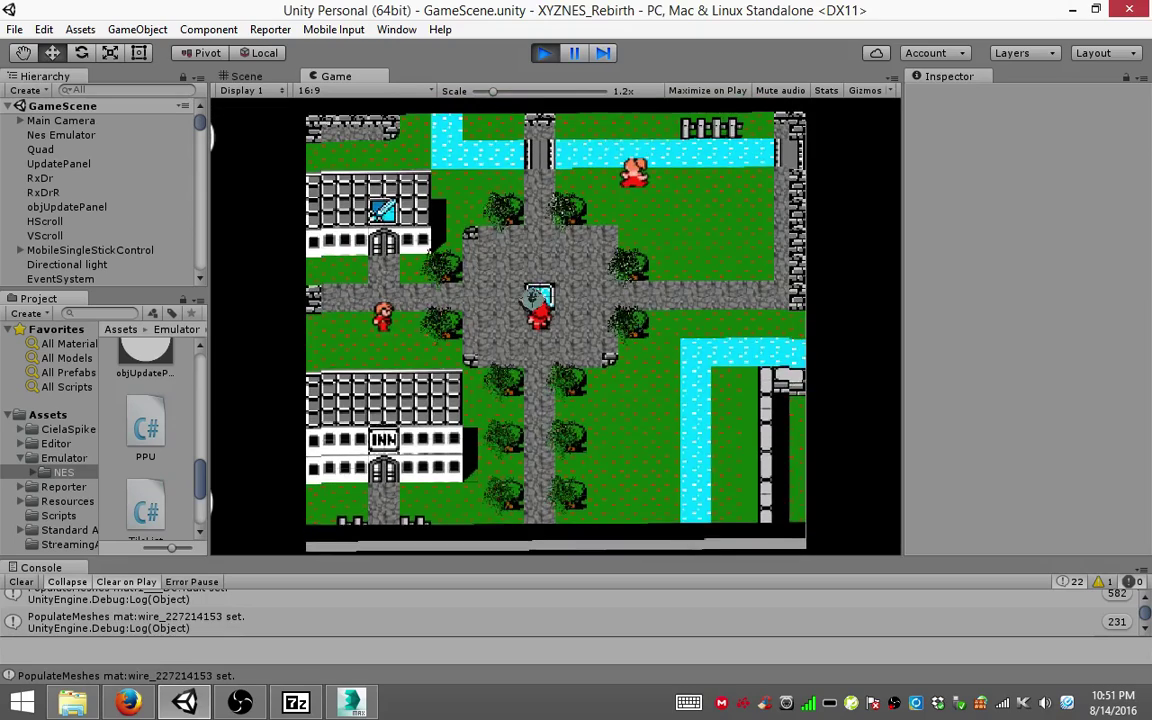
{"action": "key", "text": "alt+Tab"}
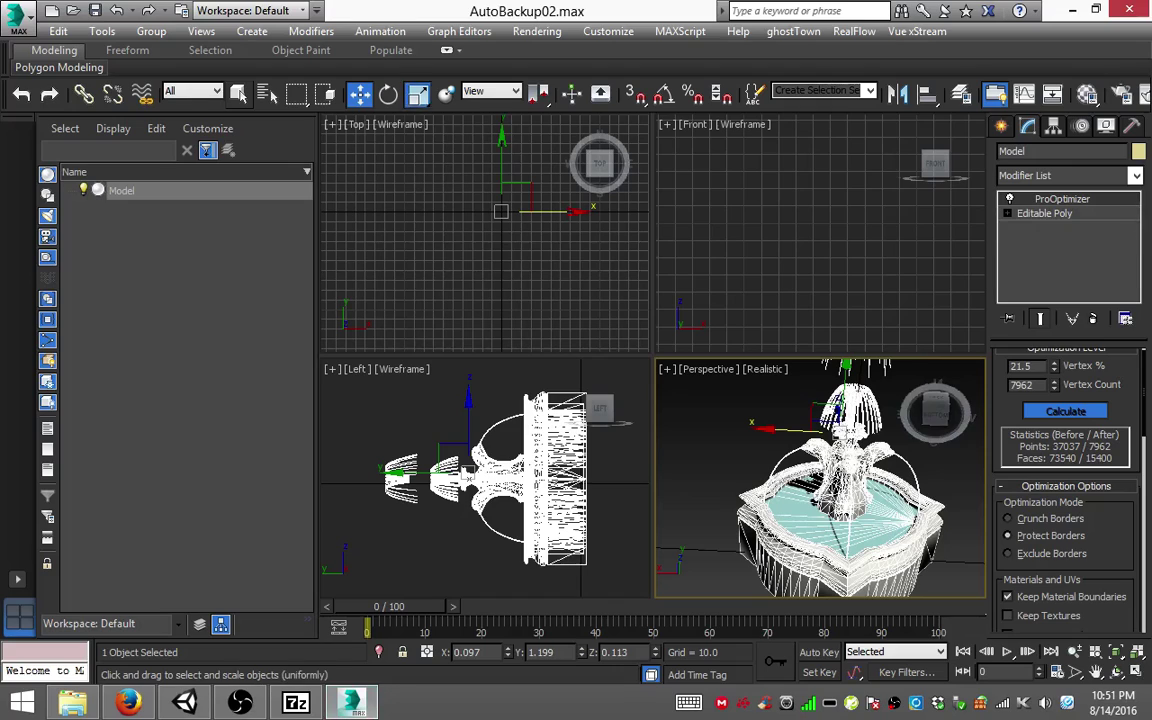
Step: Undo and redo the ProOptimizer reduction to compare, keeping the 7962-vertex version
{"action": "key", "text": "r"}
{"action": "scroll", "coordinate": [800, 480], "scroll_direction": "up", "scroll_amount": 4}
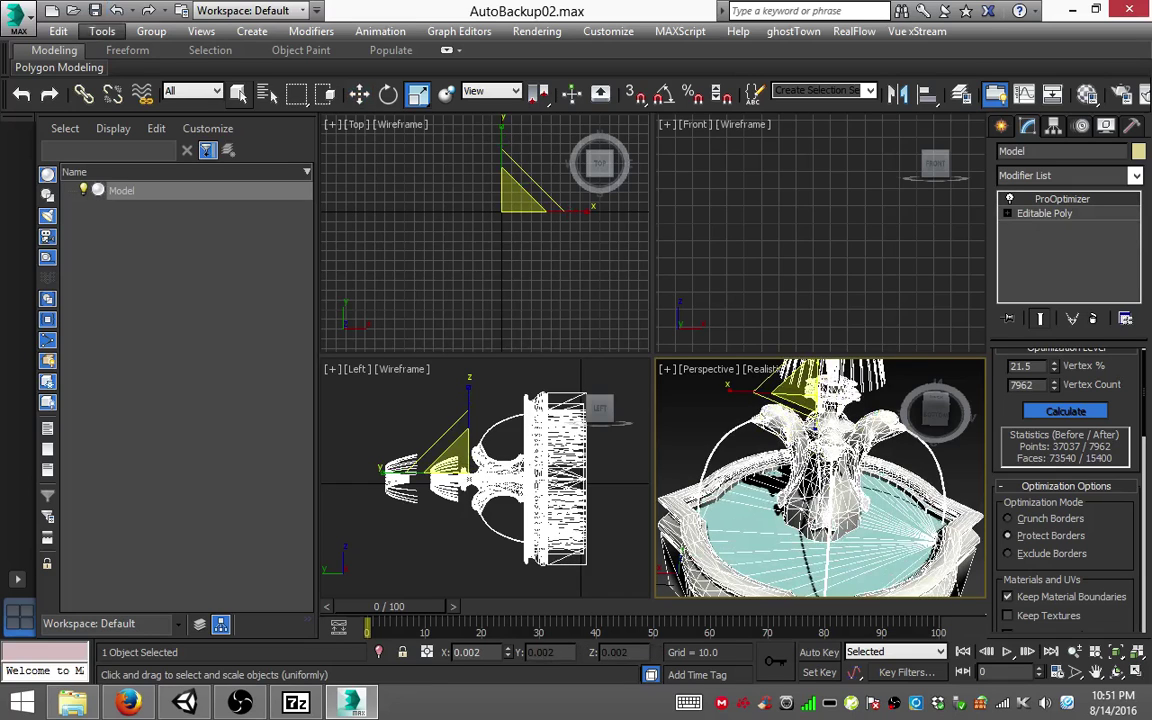
{"action": "left_click", "coordinate": [116, 10]}
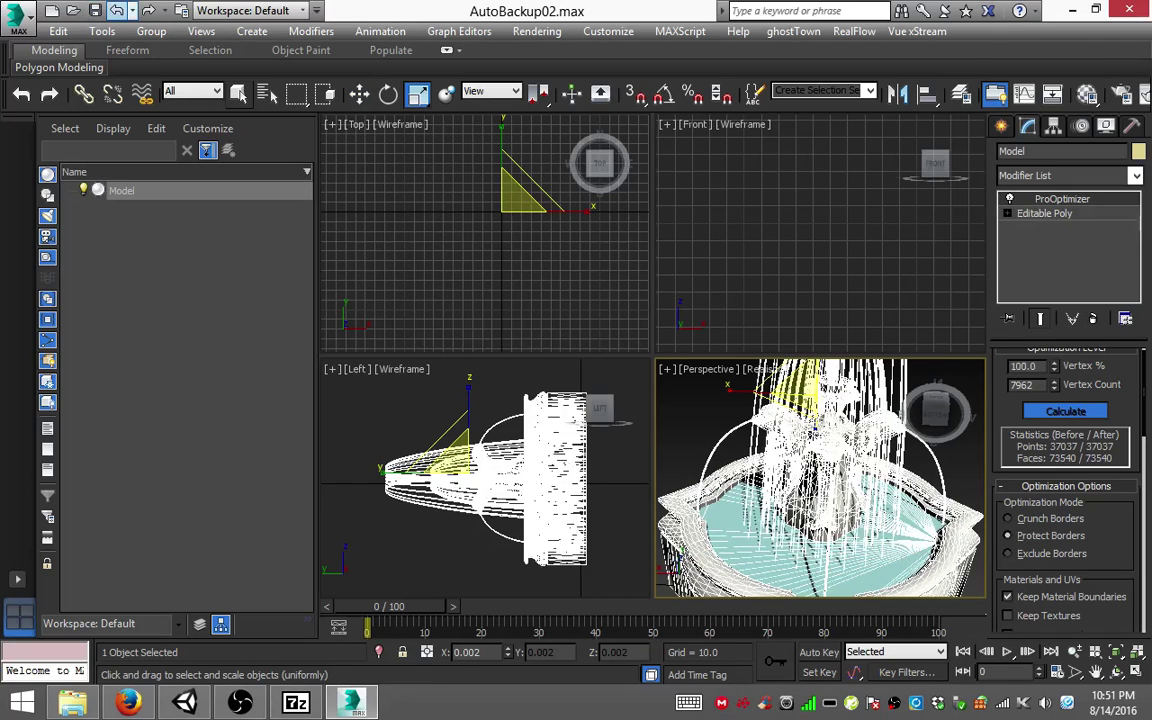
{"action": "left_click", "coordinate": [116, 10]}
{"action": "left_click", "coordinate": [148, 10]}
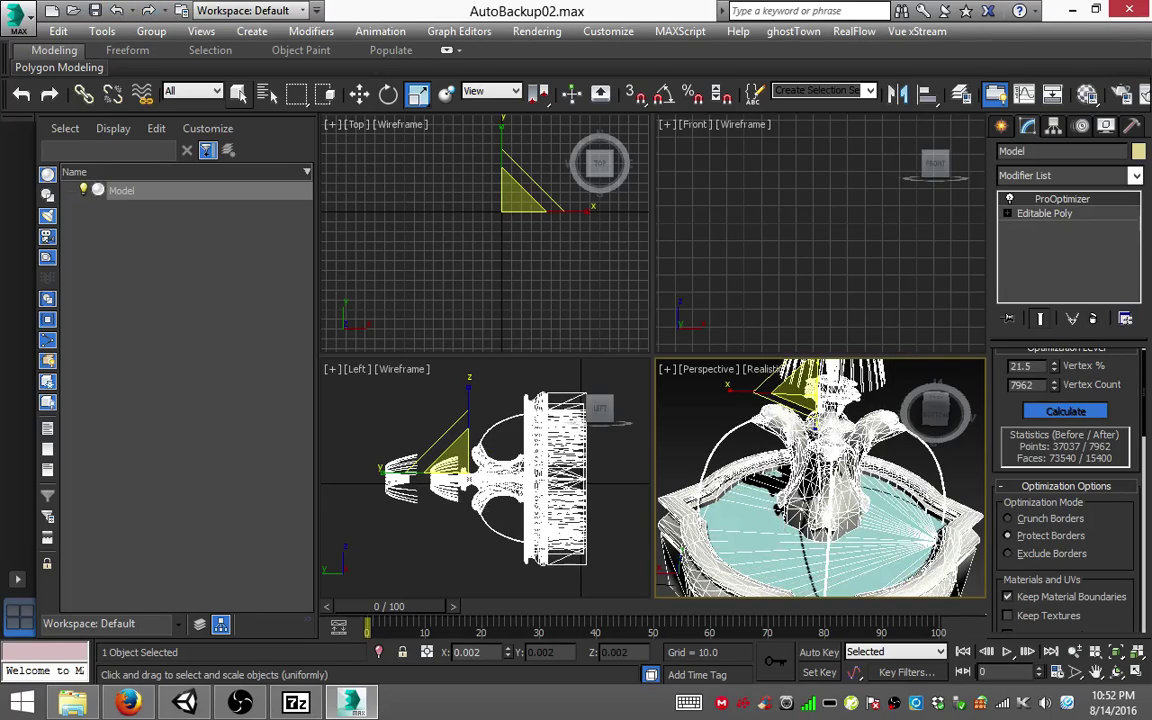
Step: Test-scale the fountain, undo it, then Zoom Extents All with Select and Move active
{"action": "mouse_move", "coordinate": [620, 470]}
{"action": "left_mouse_down"}
{"action": "mouse_move", "coordinate": [621, 421]}
{"action": "mouse_move", "coordinate": [600, 407]}
{"action": "left_mouse_up"}
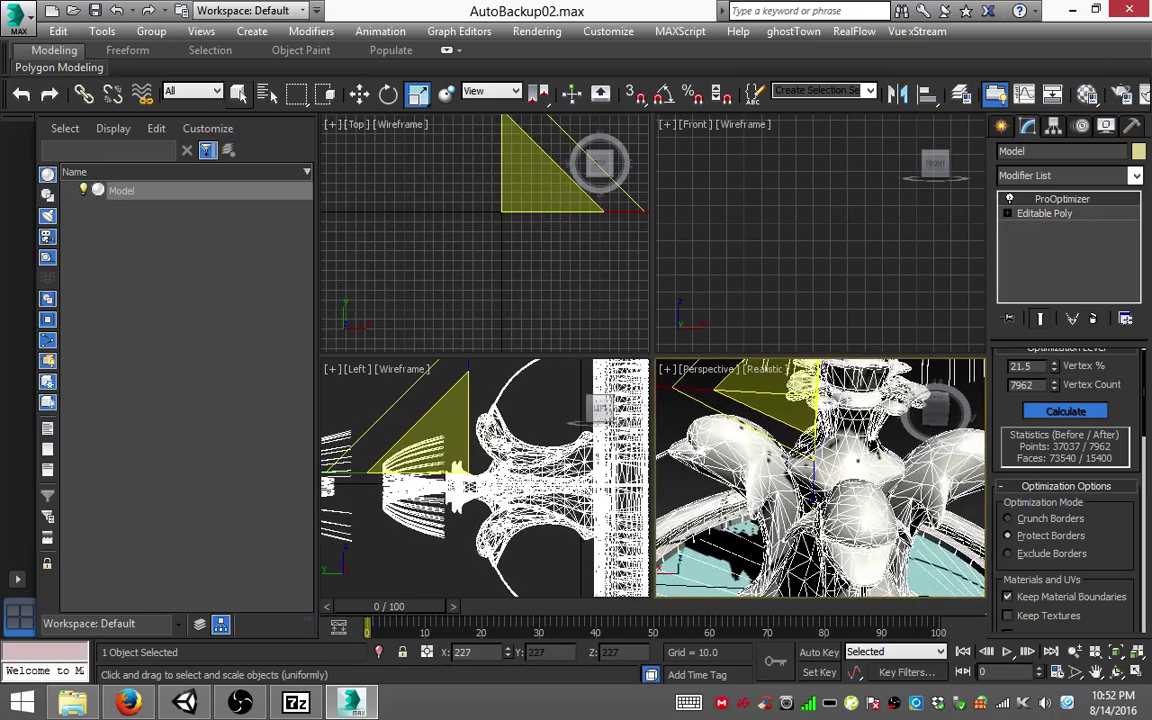
{"action": "key", "text": "ctrl+z"}
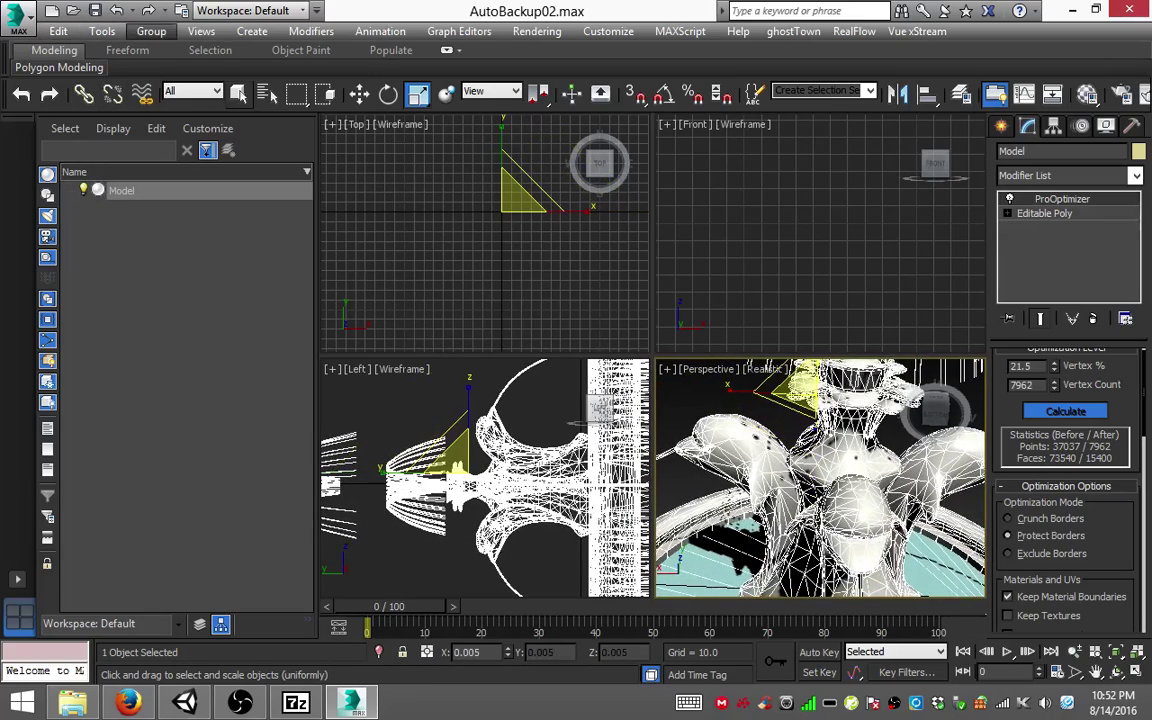
{"action": "left_click", "coordinate": [359, 93]}
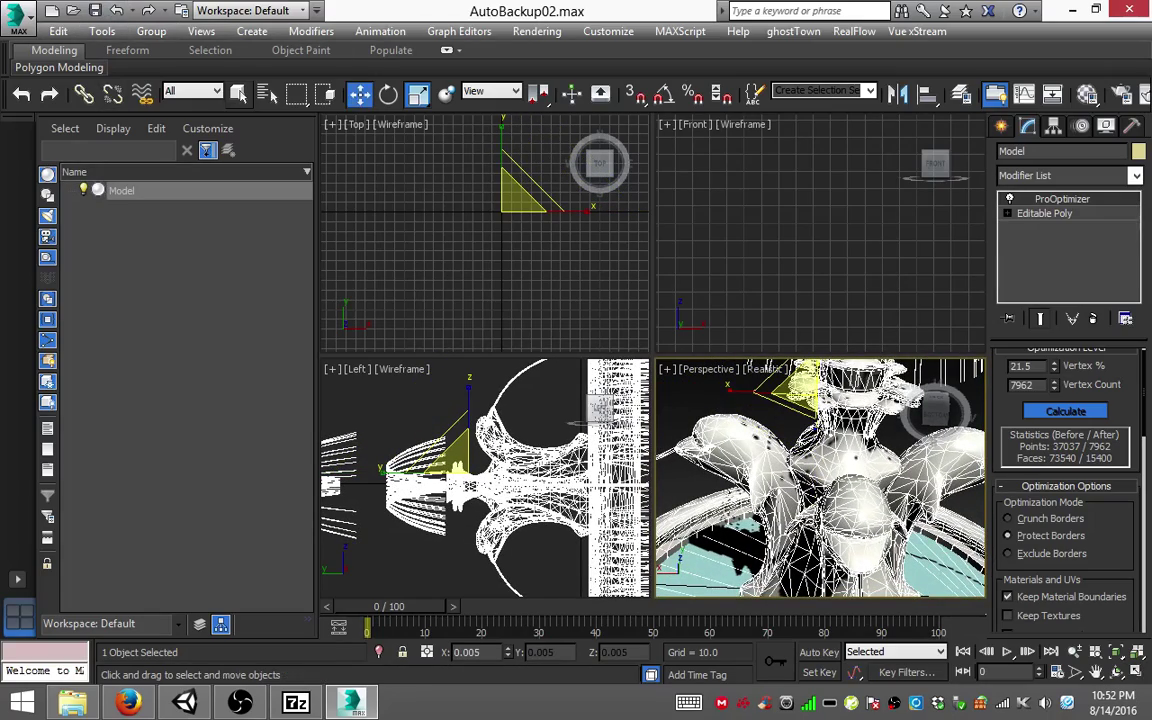
{"action": "key", "text": "z"}
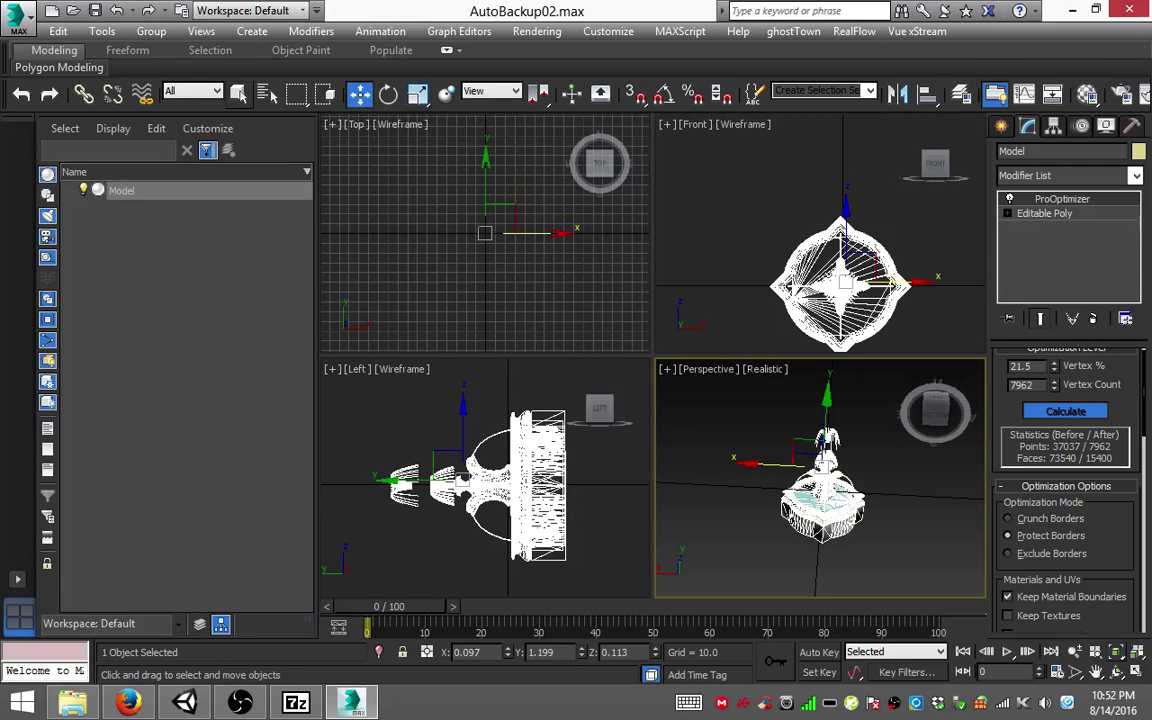
Step: Centre the fountain in the Top viewport and move it along its Y axis
{"action": "scroll", "coordinate": [485, 233], "scroll_direction": "down", "scroll_amount": 8}
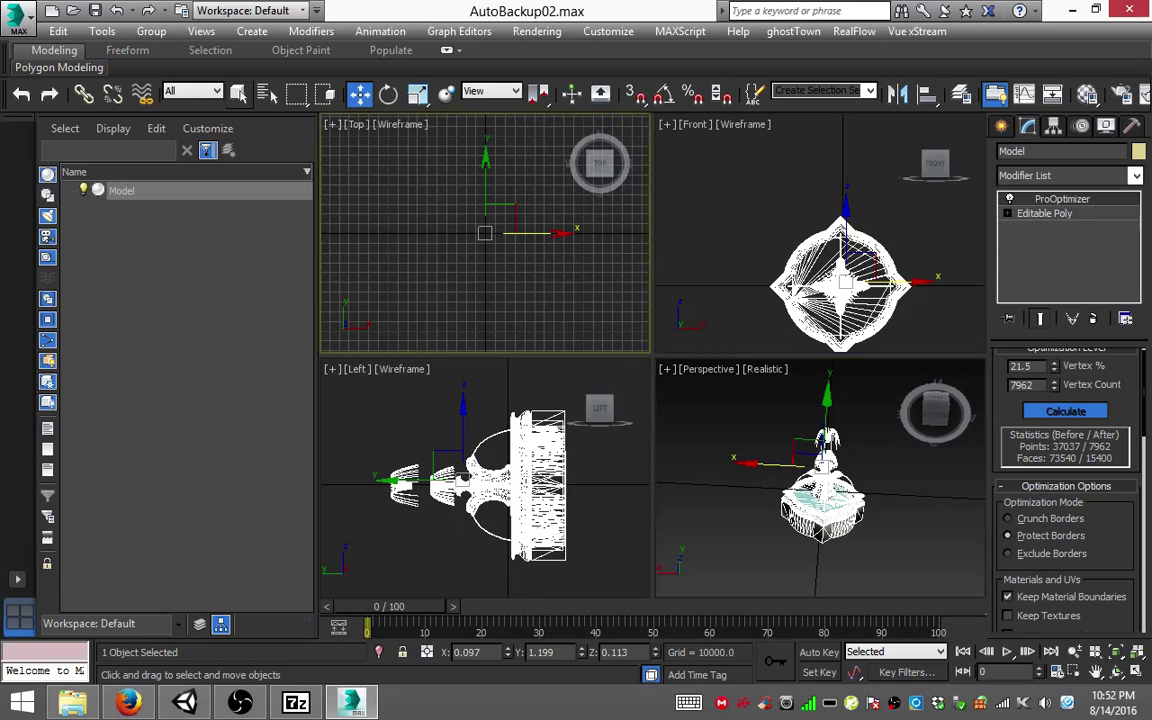
{"action": "scroll", "coordinate": [485, 233], "scroll_direction": "down", "scroll_amount": 4}
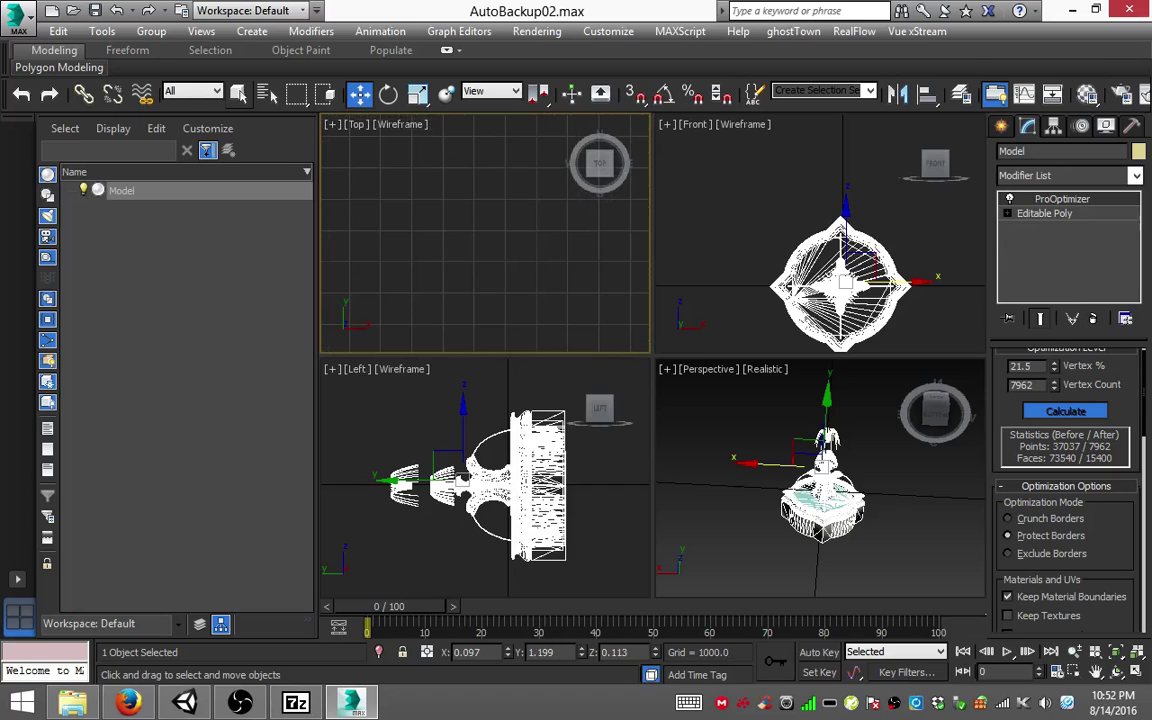
{"action": "scroll", "coordinate": [485, 233], "scroll_direction": "down", "scroll_amount": 2}
{"action": "scroll", "coordinate": [485, 233], "scroll_direction": "down", "scroll_amount": 2}
{"action": "scroll", "coordinate": [485, 233], "scroll_direction": "down", "scroll_amount": 2}
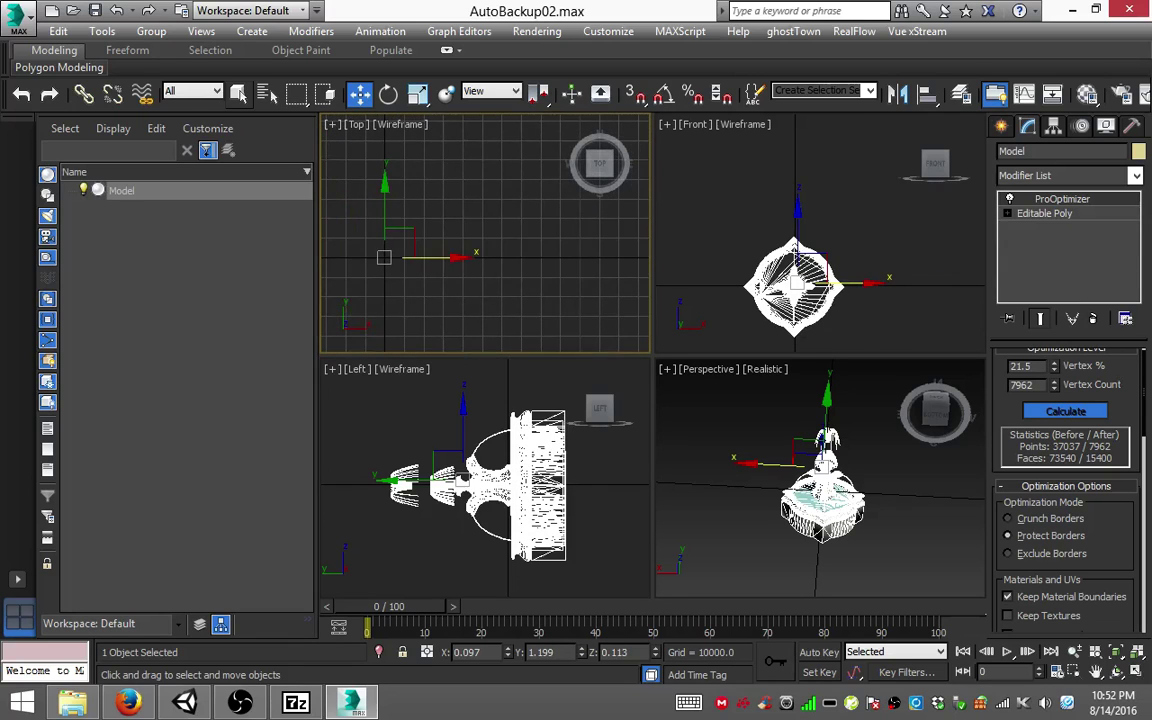
{"action": "mouse_move", "coordinate": [485, 233]}
{"action": "middle_mouse_down"}
{"action": "mouse_move", "coordinate": [429, 227]}
{"action": "mouse_move", "coordinate": [590, 226]}
{"action": "middle_mouse_up"}
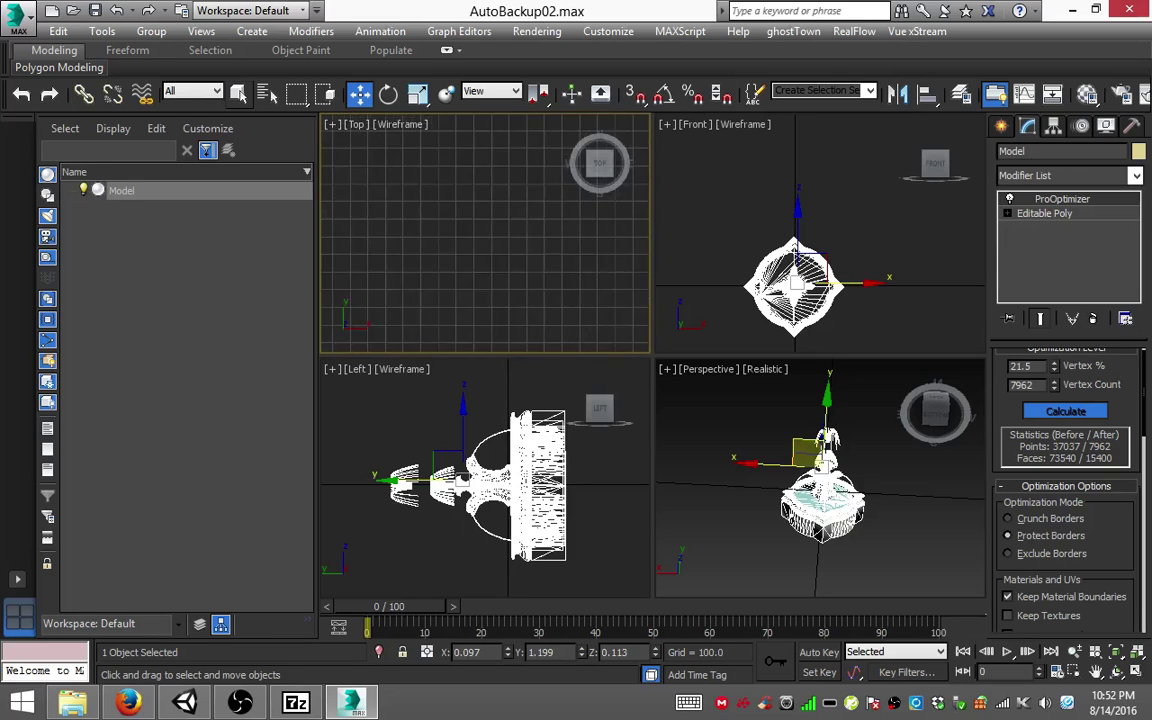
{"action": "scroll", "coordinate": [485, 233], "scroll_direction": "up", "scroll_amount": 3}
{"action": "scroll", "coordinate": [485, 233], "scroll_direction": "down", "scroll_amount": 2}
{"action": "middle_click_drag", "start_coordinate": [430, 233], "coordinate": [490, 233]}
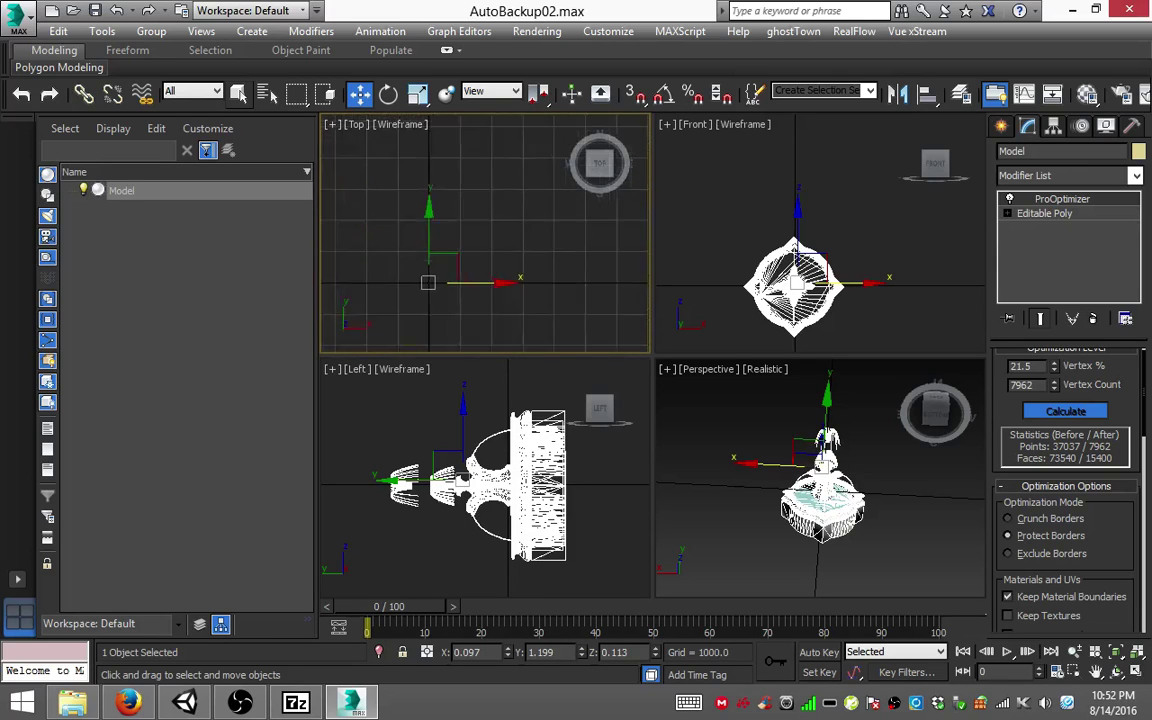
{"action": "scroll", "coordinate": [485, 233], "scroll_direction": "up", "scroll_amount": 4}
{"action": "scroll", "coordinate": [485, 233], "scroll_direction": "up", "scroll_amount": 3}
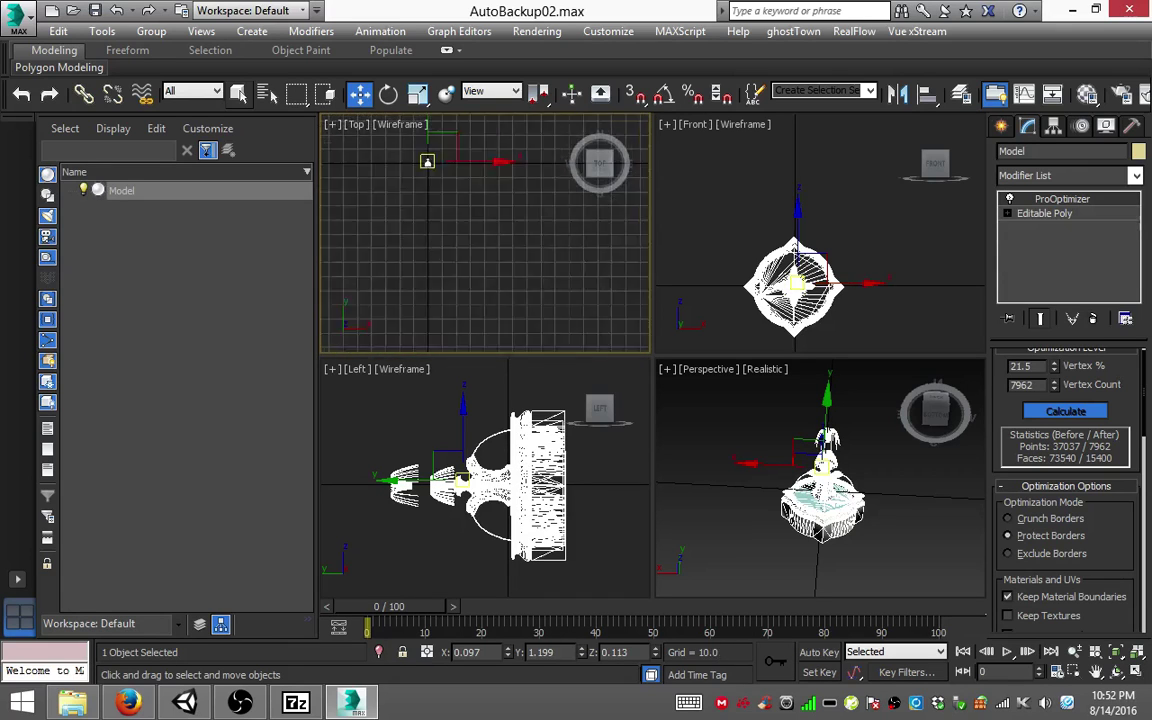
{"action": "mouse_move", "coordinate": [485, 233]}
{"action": "middle_mouse_down"}
{"action": "mouse_move", "coordinate": [390, 120]}
{"action": "mouse_move", "coordinate": [437, 163]}
{"action": "middle_mouse_up"}
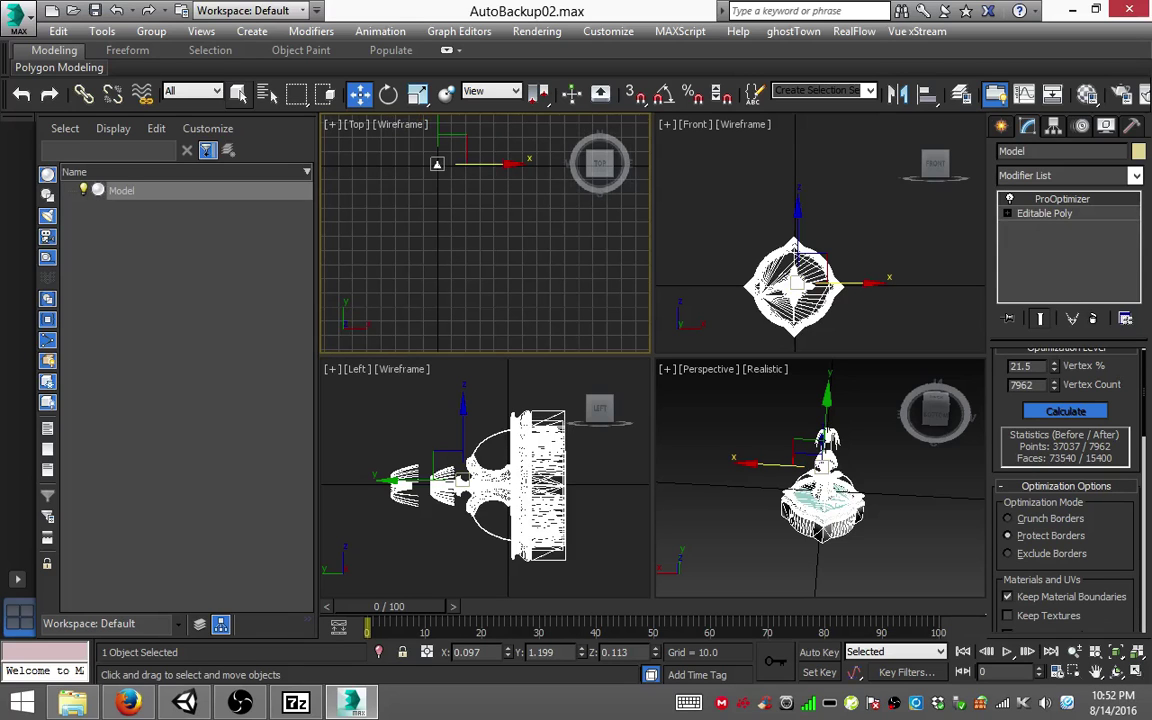
{"action": "scroll", "coordinate": [468, 221], "scroll_direction": "down", "scroll_amount": 2}
{"action": "scroll", "coordinate": [468, 221], "scroll_direction": "down", "scroll_amount": 2}
{"action": "scroll", "coordinate": [468, 221], "scroll_direction": "down", "scroll_amount": 2}
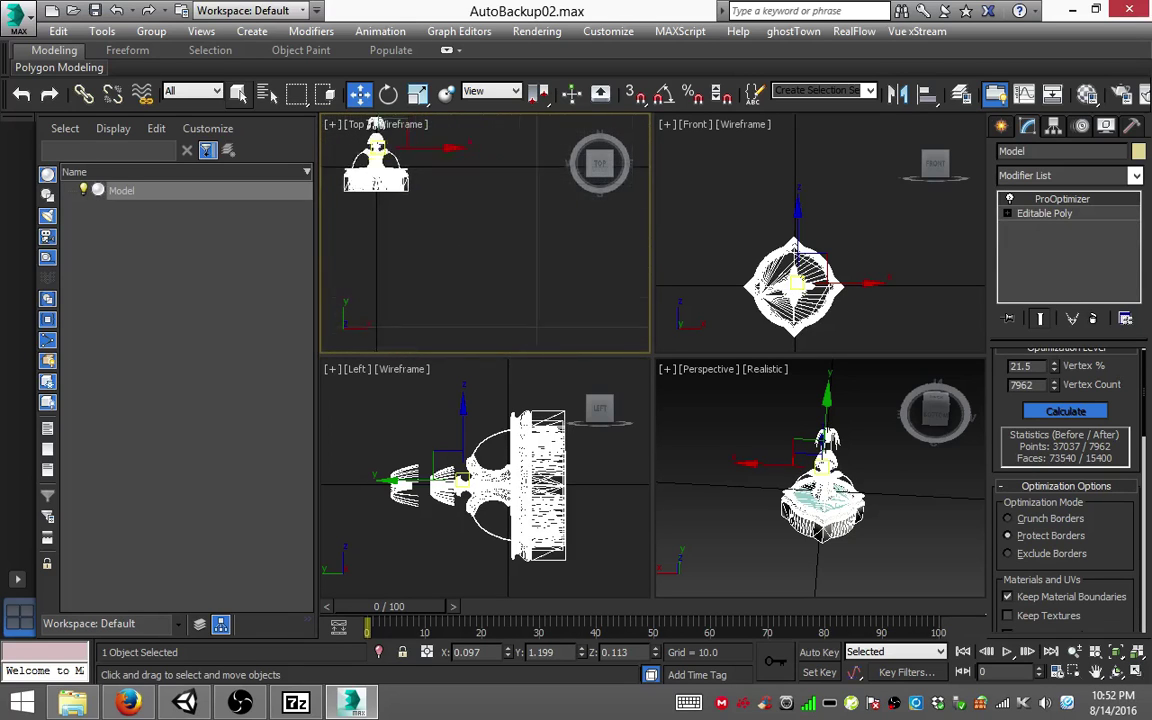
{"action": "middle_click_drag", "start_coordinate": [376, 125], "coordinate": [489, 235]}
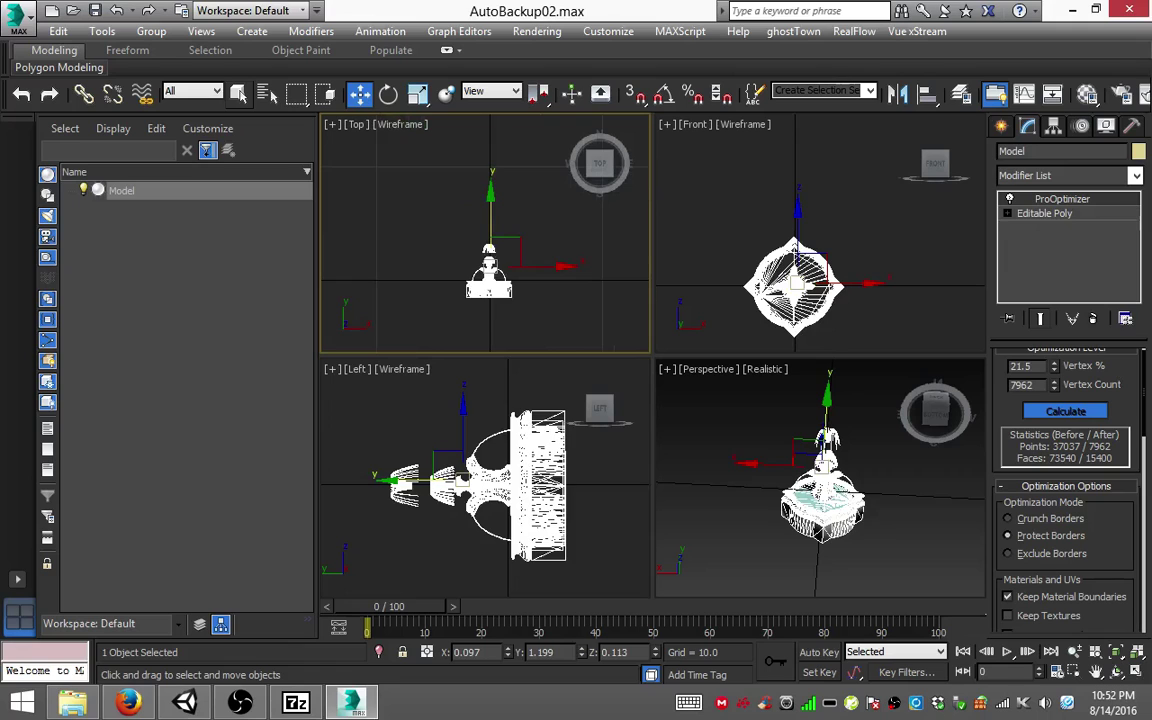
{"action": "left_click_drag", "start_coordinate": [490, 205], "coordinate": [490, 170]}
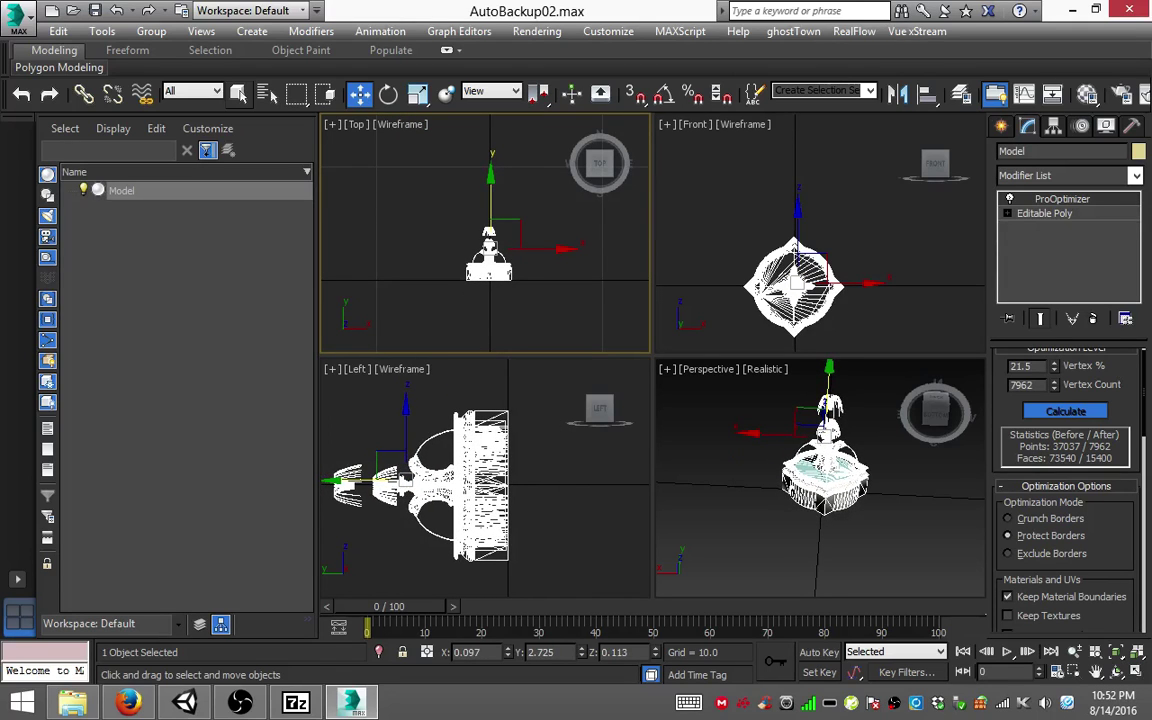
Step: Try moving the fountain up and right in the Front view, undo it, then raise it in the Left view
{"action": "left_click", "coordinate": [795, 280]}
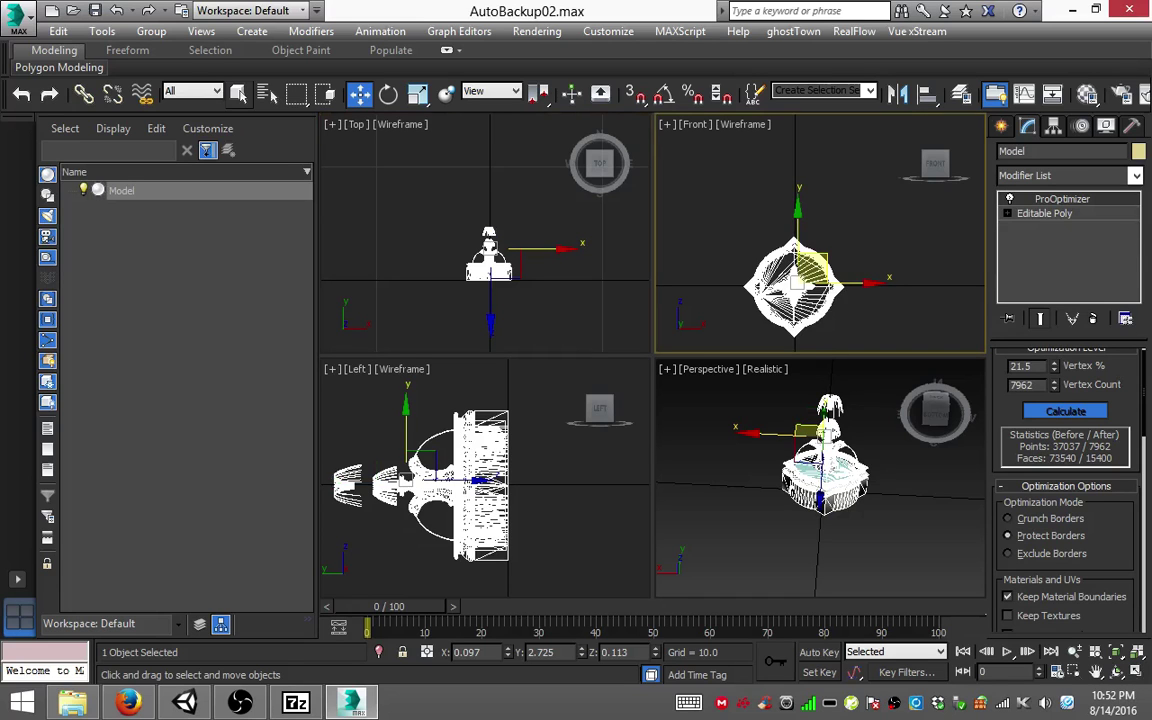
{"action": "mouse_move", "coordinate": [803, 279]}
{"action": "left_mouse_down"}
{"action": "mouse_move", "coordinate": [845, 244]}
{"action": "mouse_move", "coordinate": [828, 260]}
{"action": "mouse_move", "coordinate": [858, 214]}
{"action": "mouse_move", "coordinate": [842, 256]}
{"action": "mouse_move", "coordinate": [842, 246]}
{"action": "left_mouse_up"}
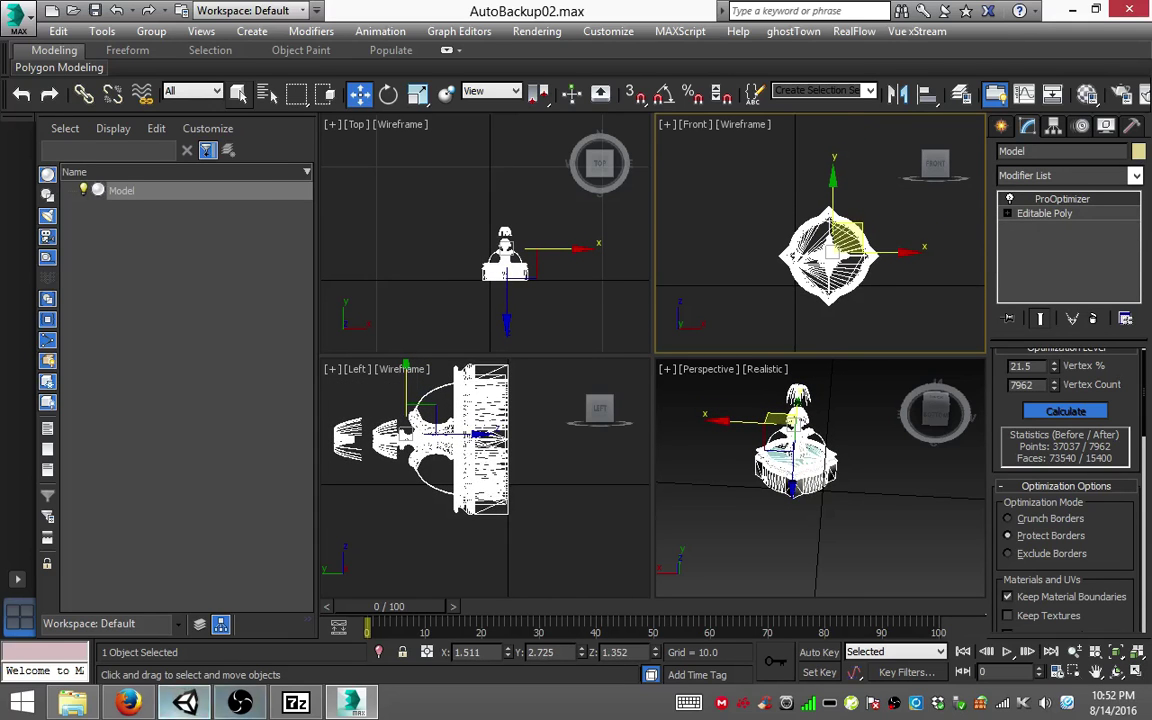
{"action": "left_click", "coordinate": [184, 703]}
{"action": "left_click", "coordinate": [350, 703]}
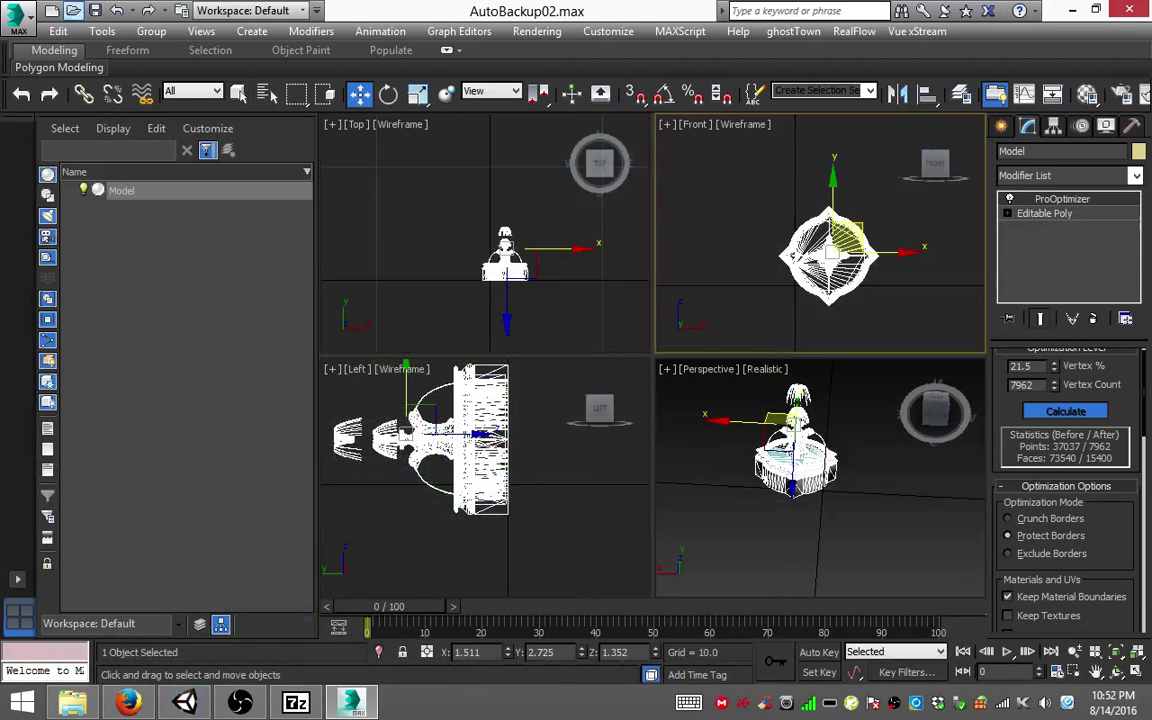
{"action": "left_click", "coordinate": [116, 10]}
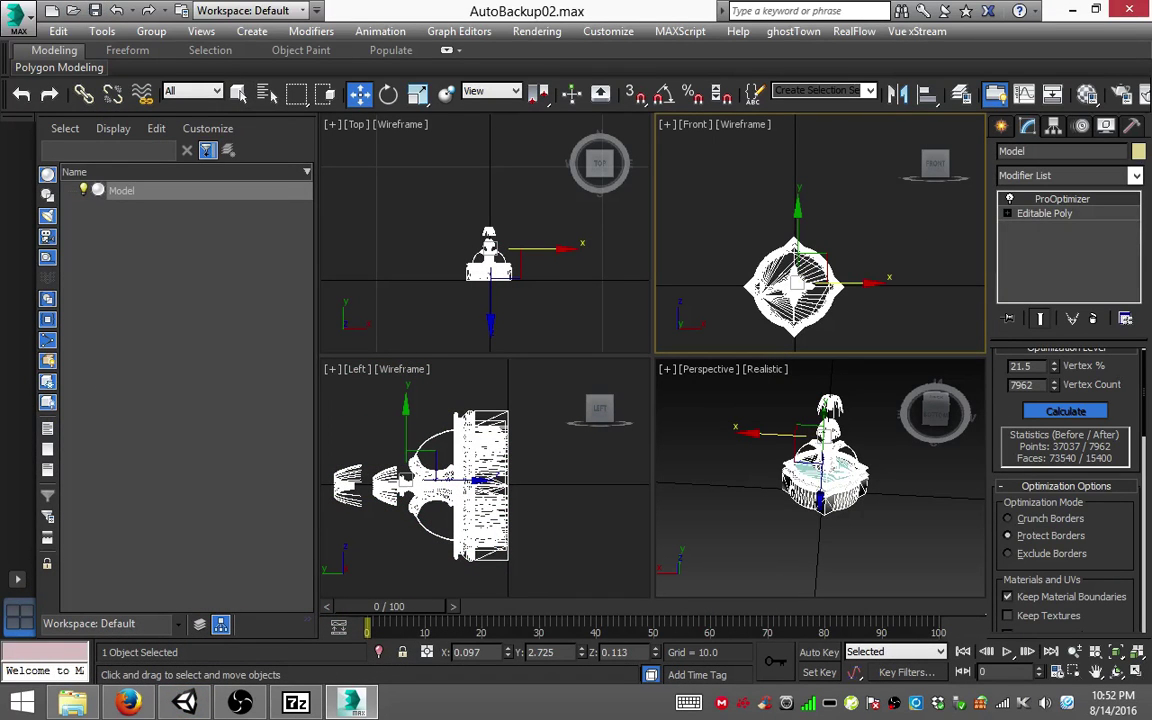
{"action": "key", "text": "r"}
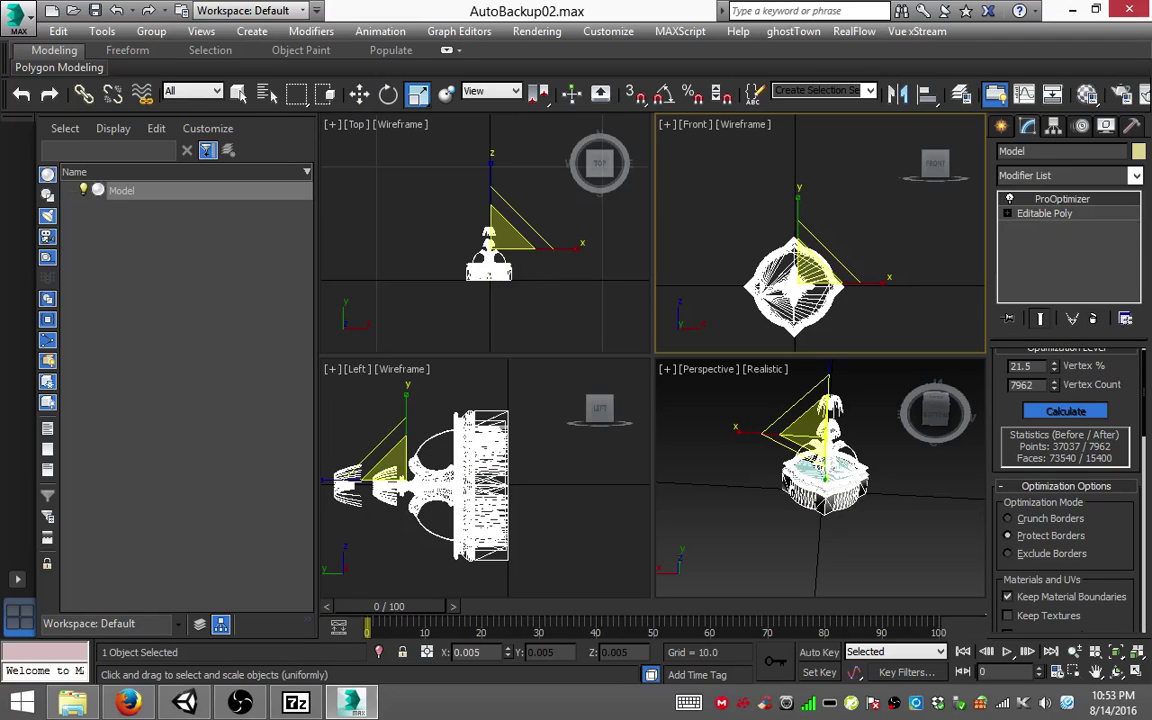
{"action": "key", "text": "w"}
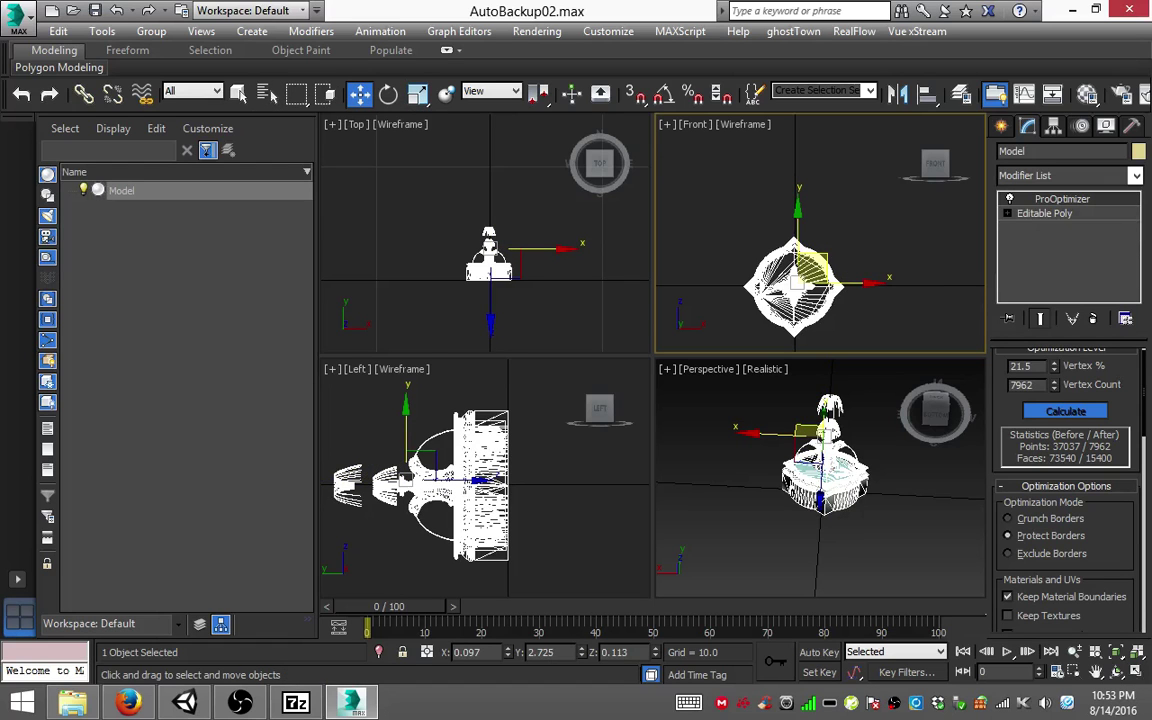
{"action": "left_click_drag", "start_coordinate": [405, 473], "coordinate": [405, 427]}
Step: Export the fountain as OBJ over 51552850_.obj, accepting the options and skipping the missing map
{"action": "left_click", "coordinate": [16, 18]}
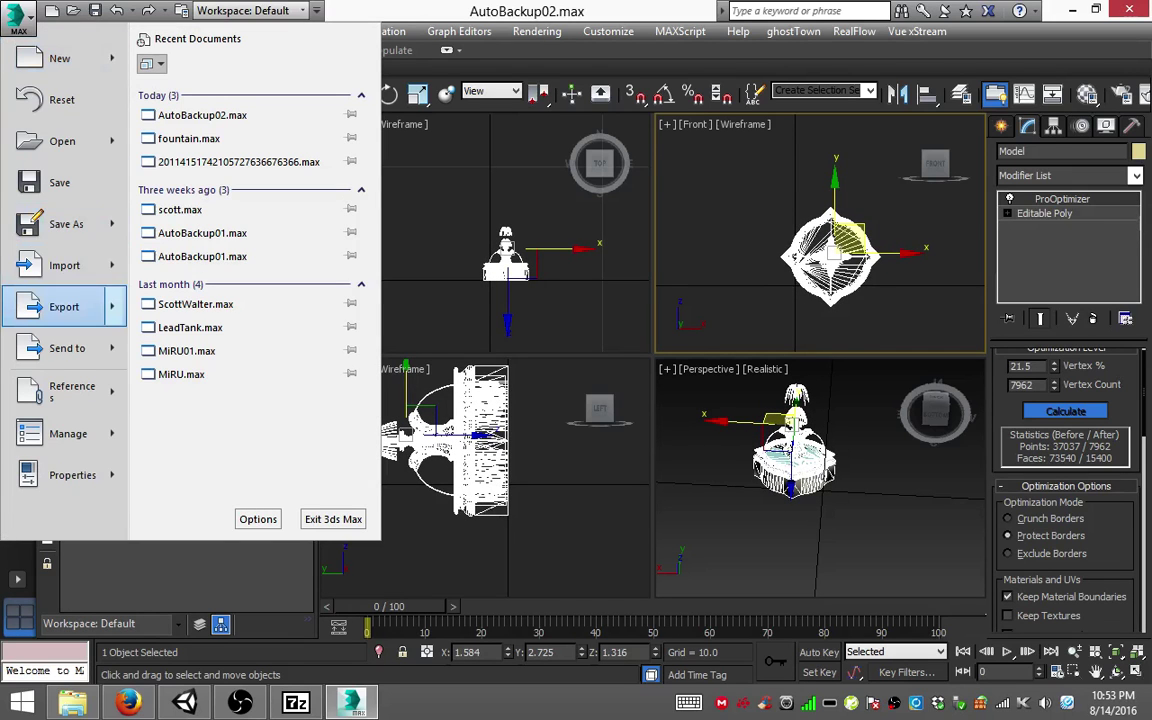
{"action": "left_click", "coordinate": [57, 301]}
{"action": "double_click", "coordinate": [240, 145]}
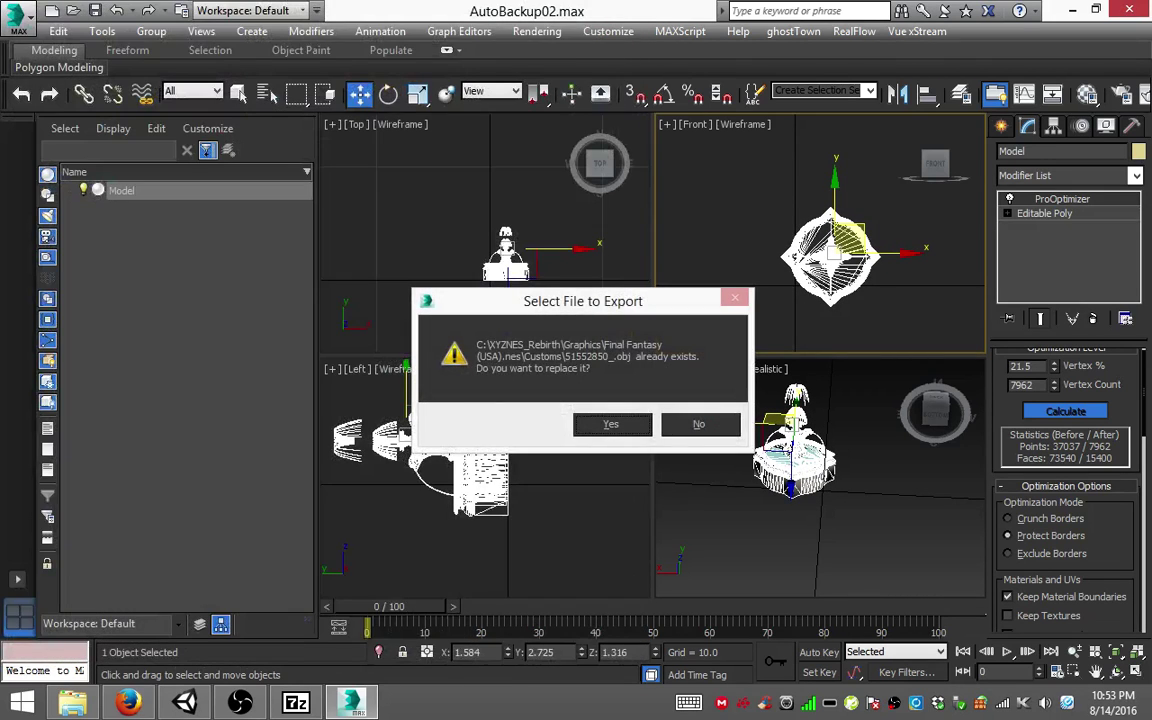
{"action": "key", "text": "Return"}
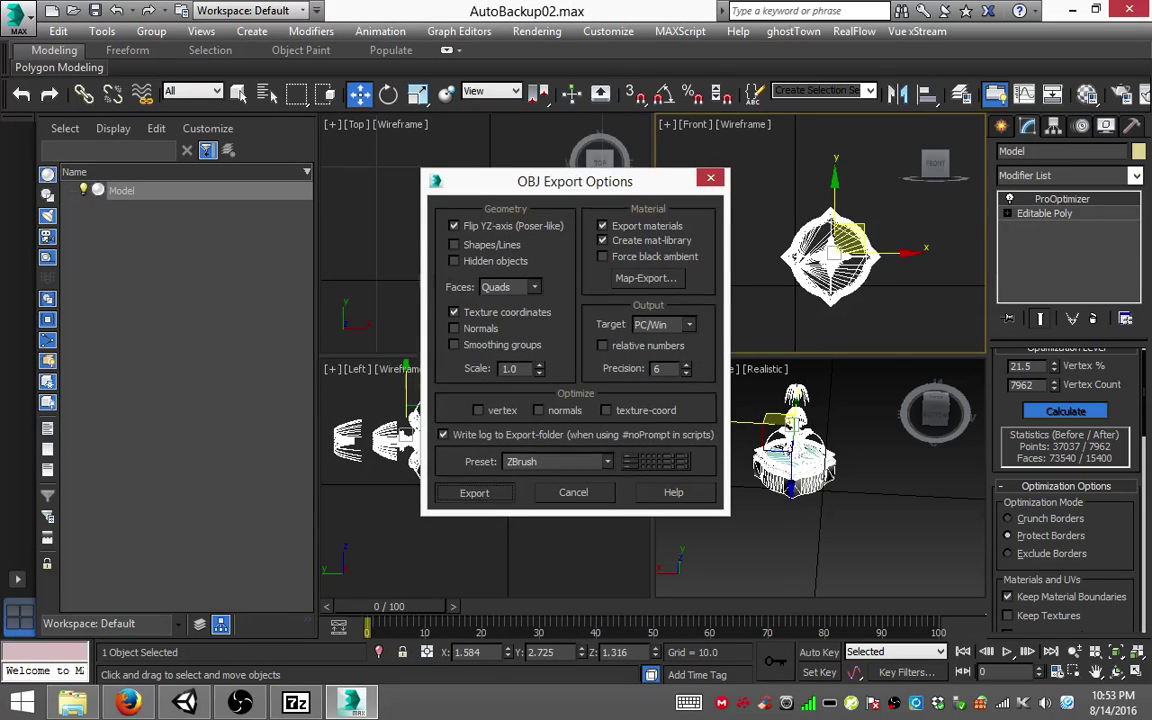
{"action": "key", "text": "Return"}
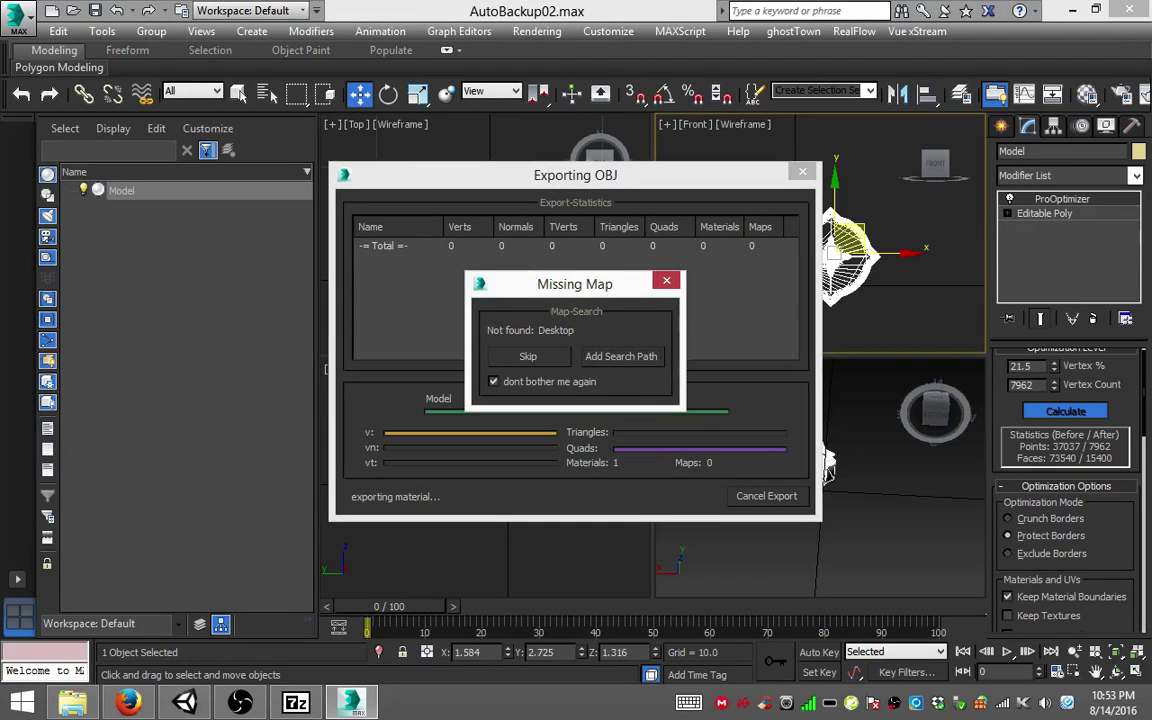
{"action": "key", "text": "Return"}
Step: Re-export over 51552850_.obj in the RxNES Customs folder chosen from history, then switch to Unity
{"action": "left_click", "coordinate": [767, 495]}
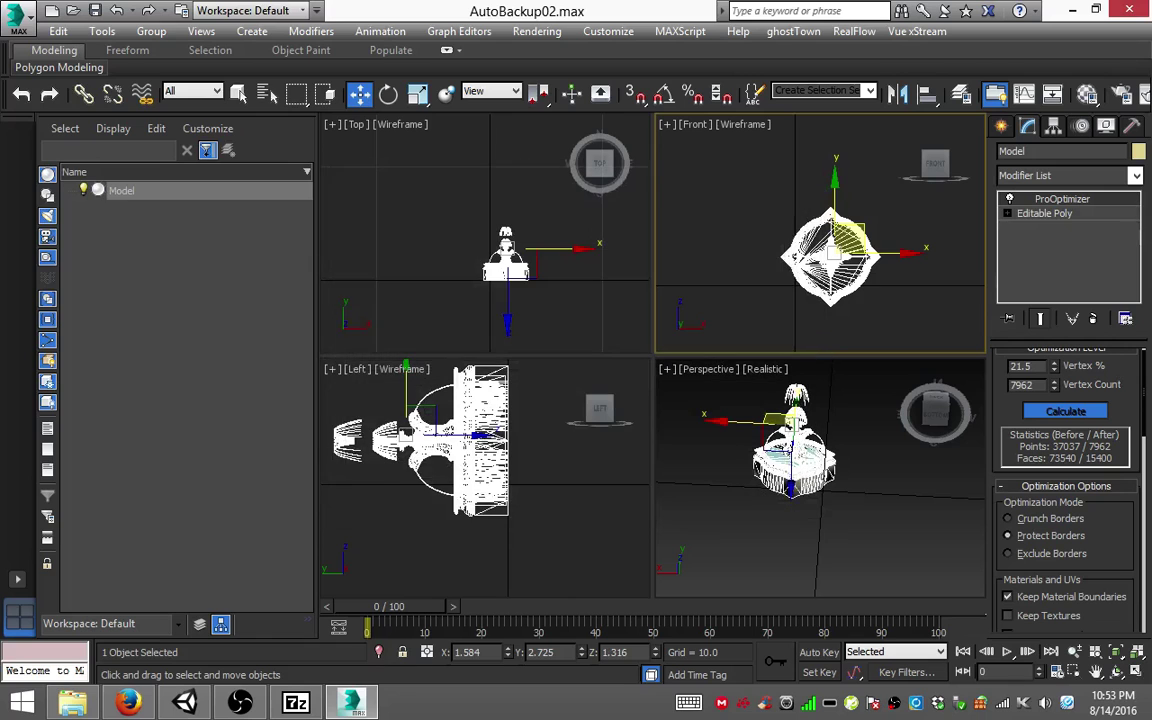
{"action": "left_click", "coordinate": [18, 18]}
{"action": "left_click", "coordinate": [64, 306]}
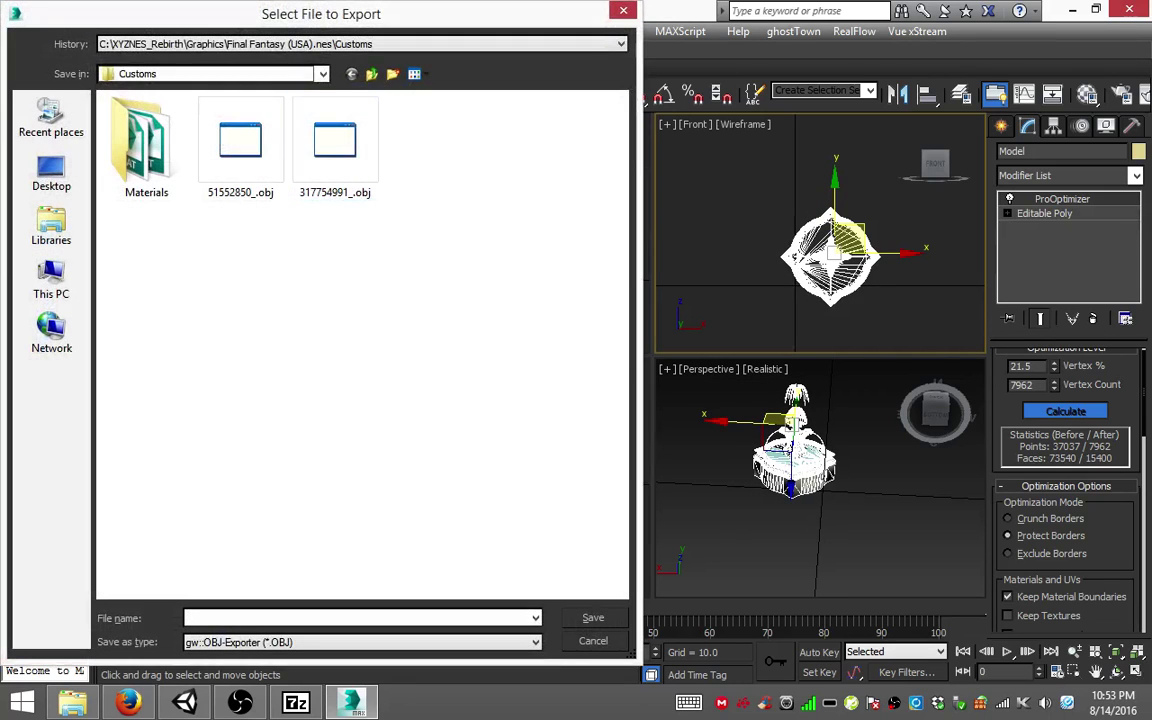
{"action": "left_click", "coordinate": [360, 44]}
{"action": "left_click", "coordinate": [214, 72]}
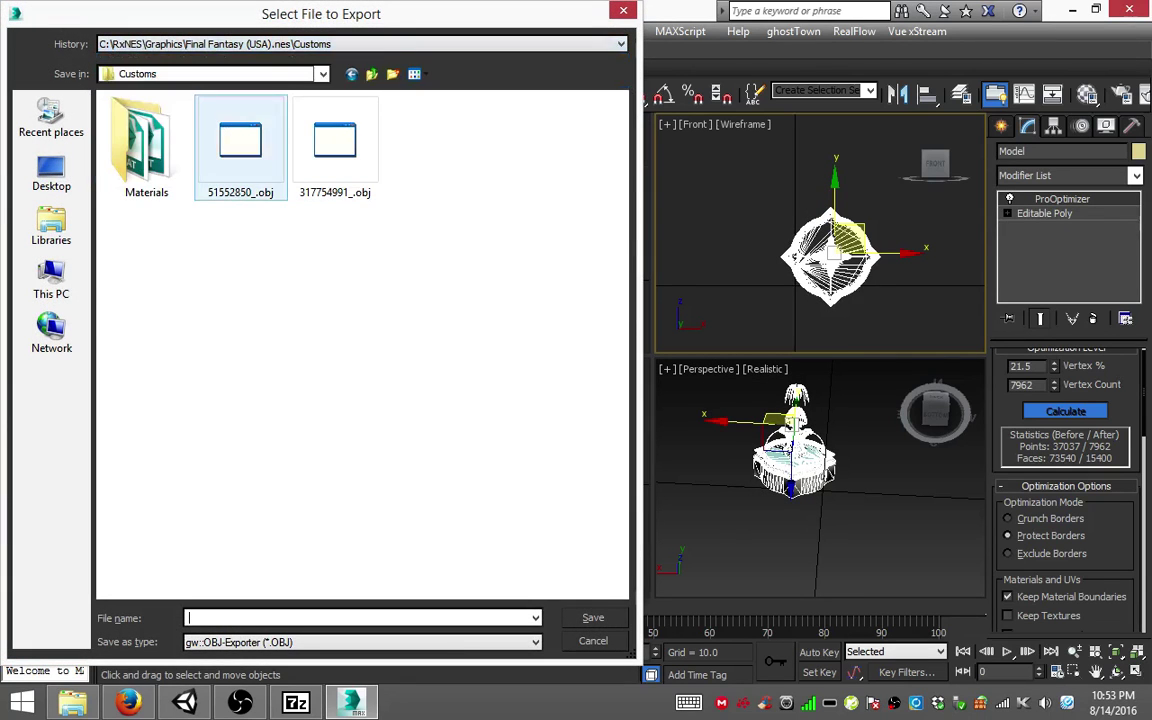
{"action": "double_click", "coordinate": [240, 145]}
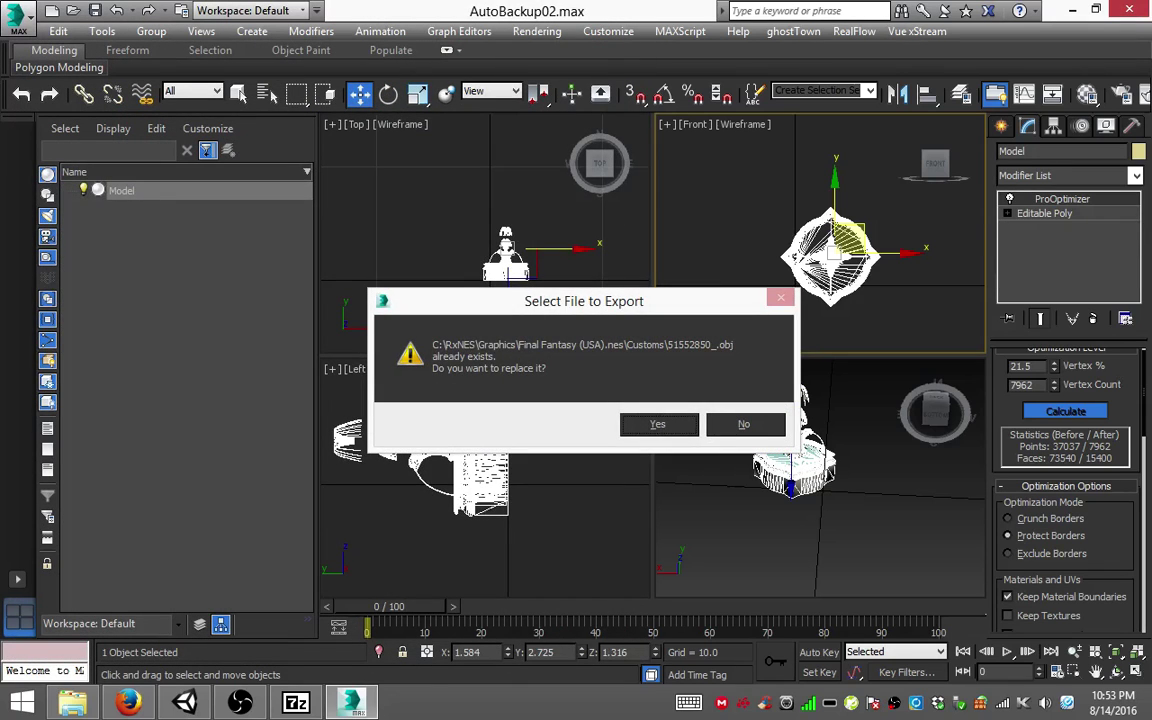
{"action": "key", "text": "Return"}
{"action": "key", "text": "Return"}
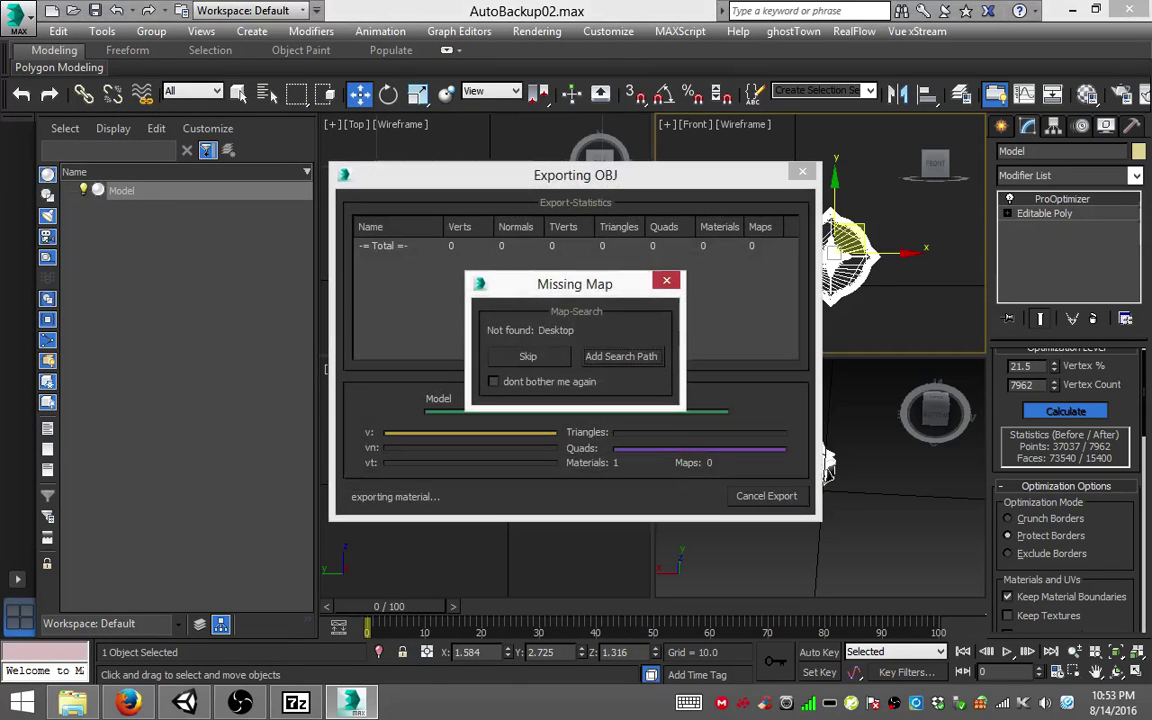
{"action": "key", "text": "Return"}
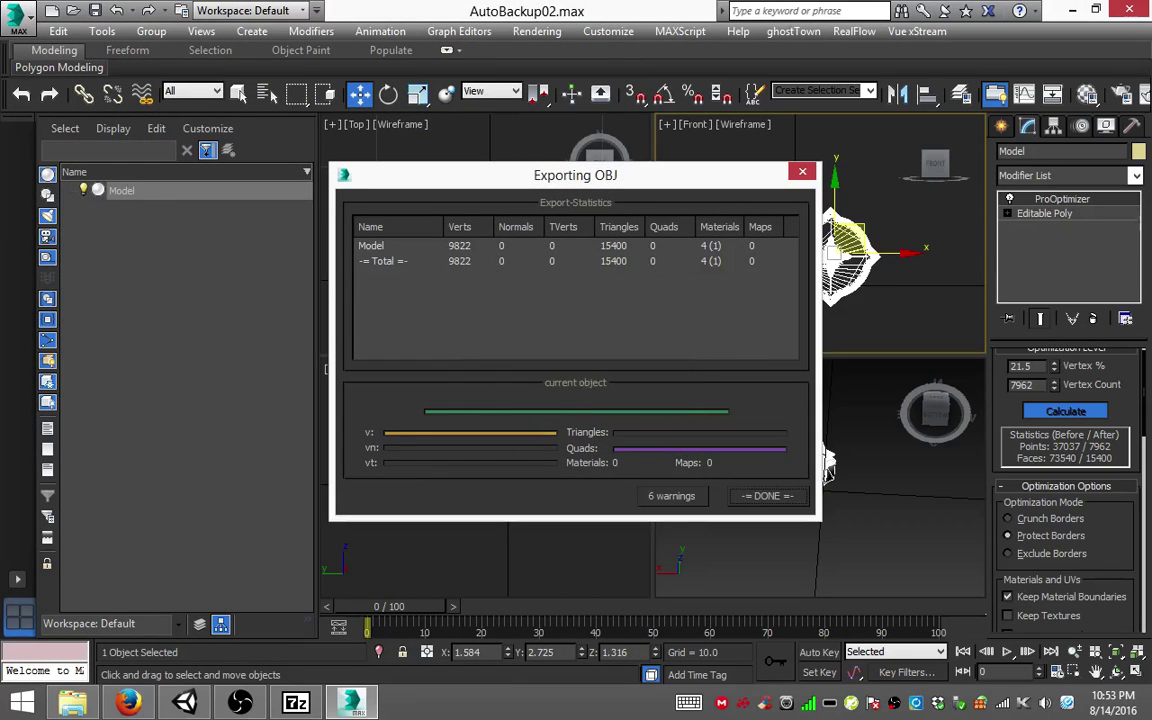
{"action": "key", "text": "Return"}
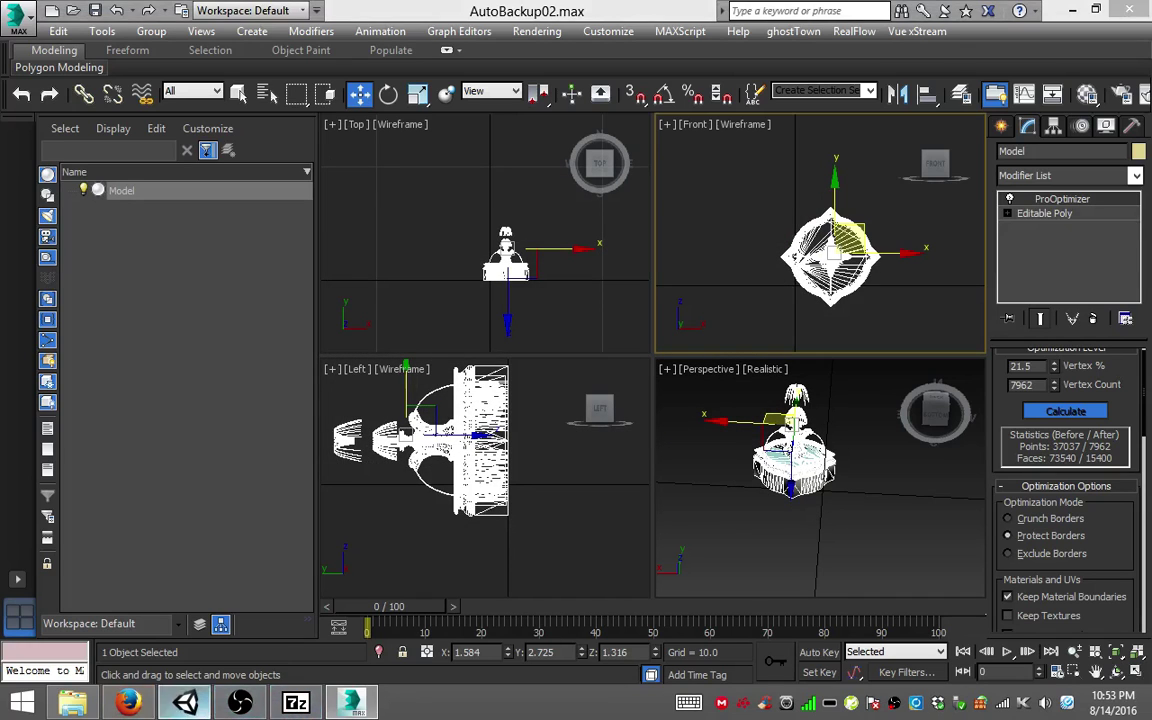
{"action": "key", "text": "alt+Tab"}
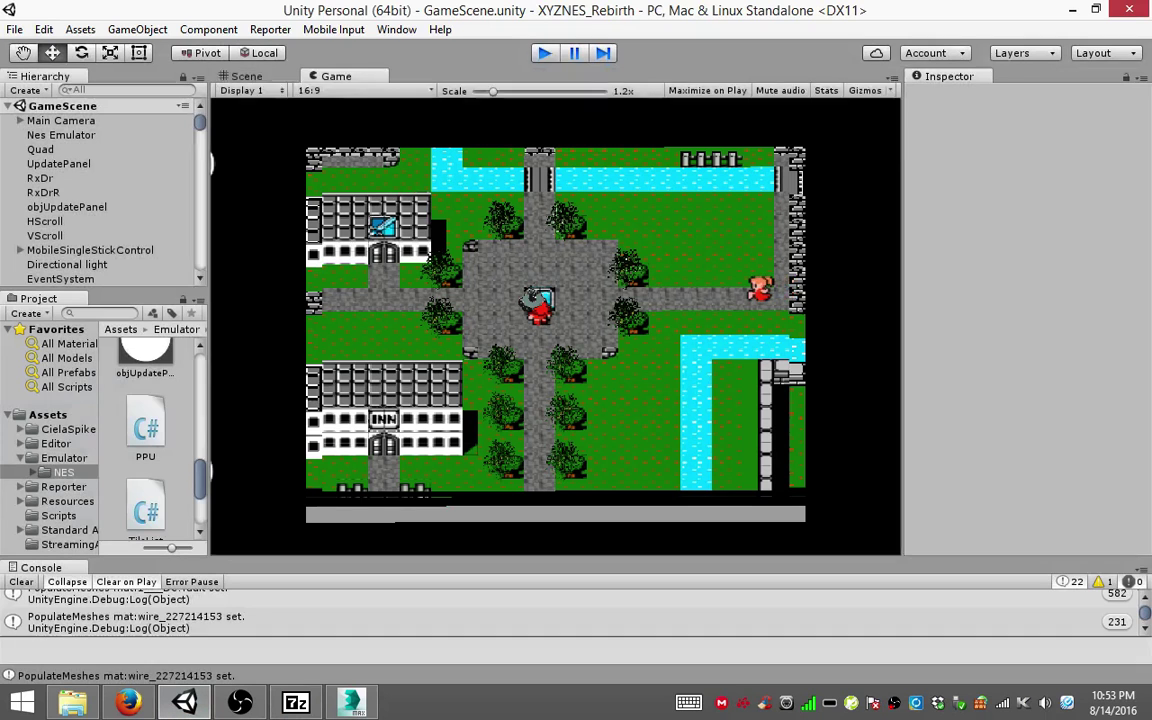
Step: Stop Unity play mode and run RxNES.exe from the RxNES folder
{"action": "key", "text": "ctrl+p"}
{"action": "key", "text": "alt+Tab"}
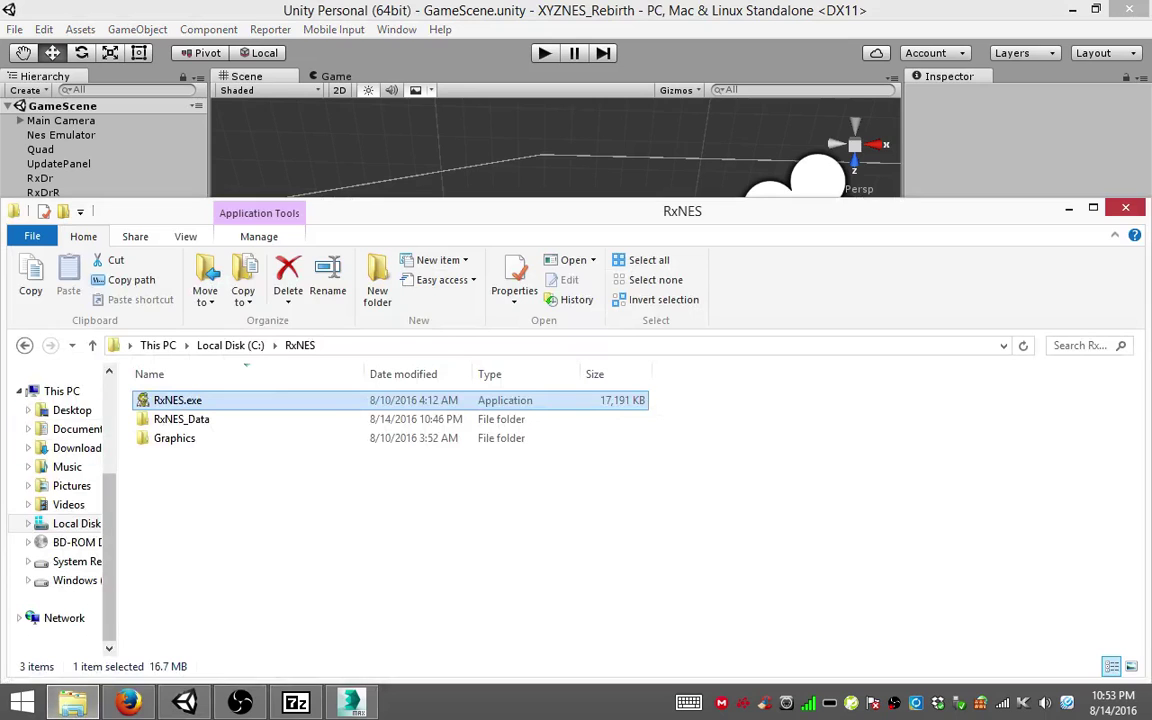
{"action": "key", "text": "Return"}
{"action": "key", "text": "Return"}
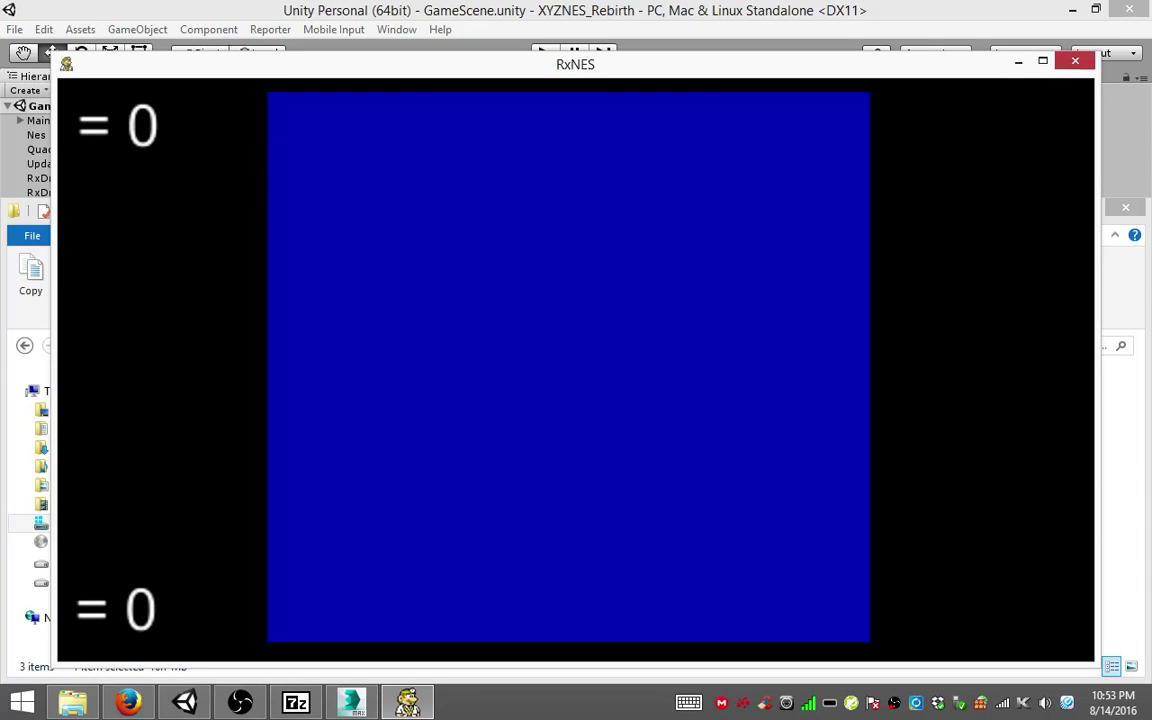
Step: Skip the prologue, start a new game, and name the Fighter ABBM
{"action": "key", "text": "Return"}
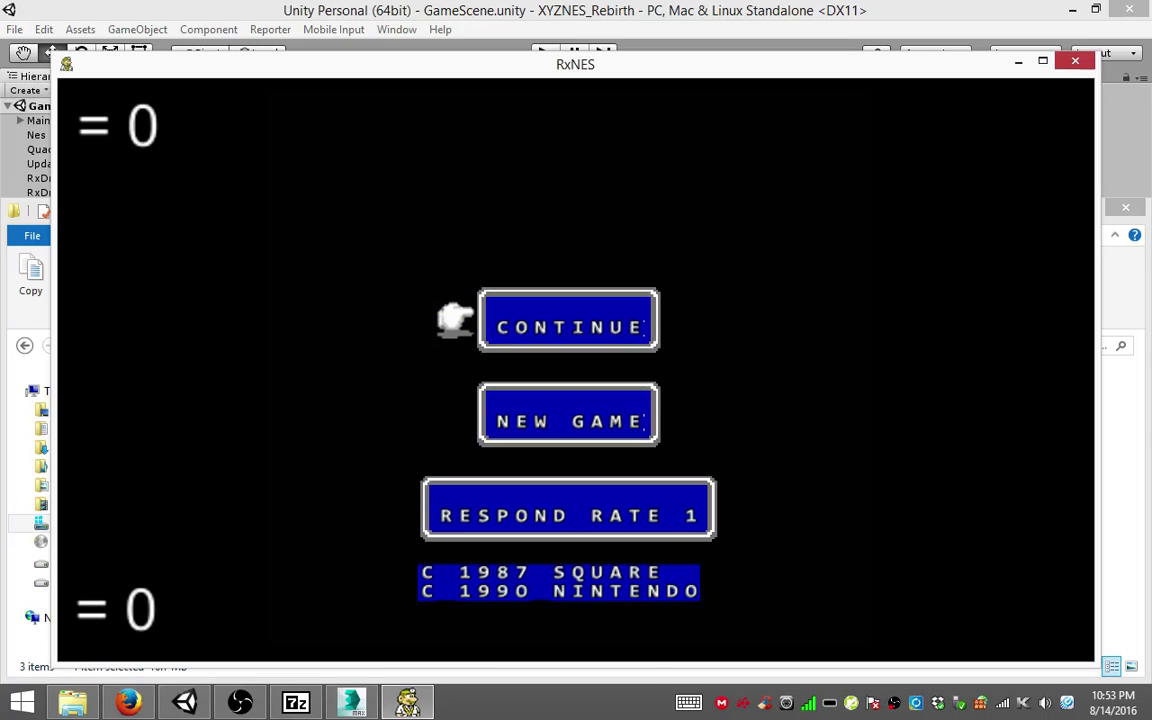
{"action": "key", "text": "Return"}
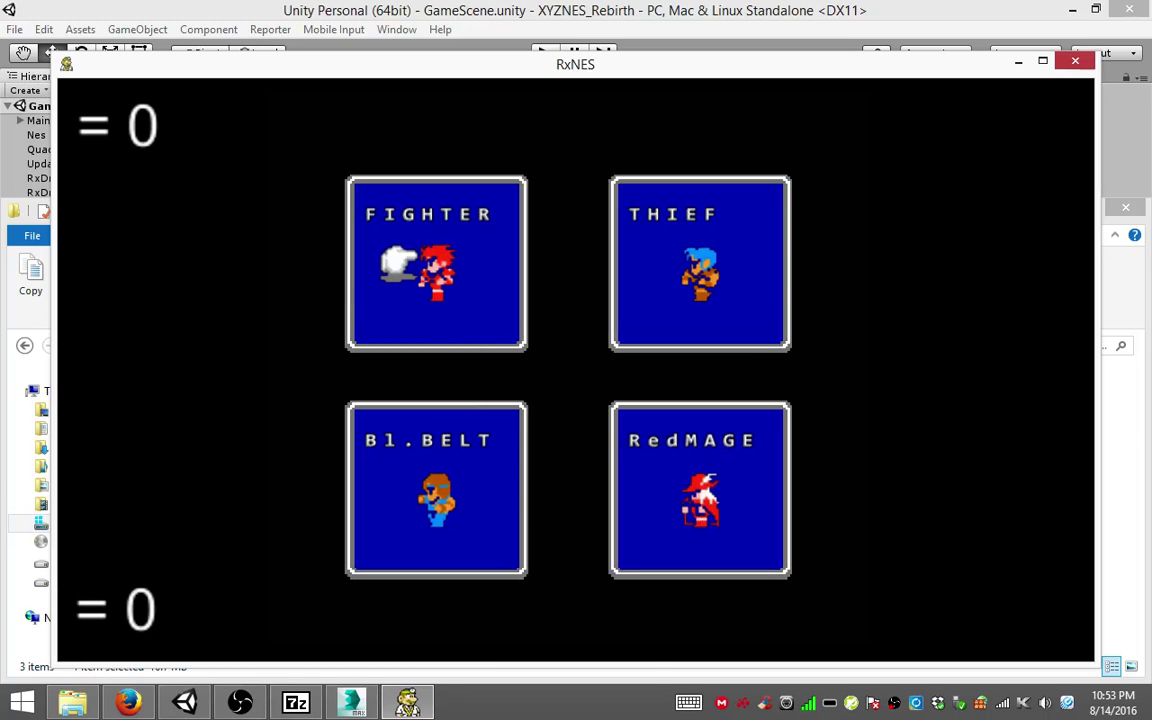
{"action": "key", "text": "Return"}
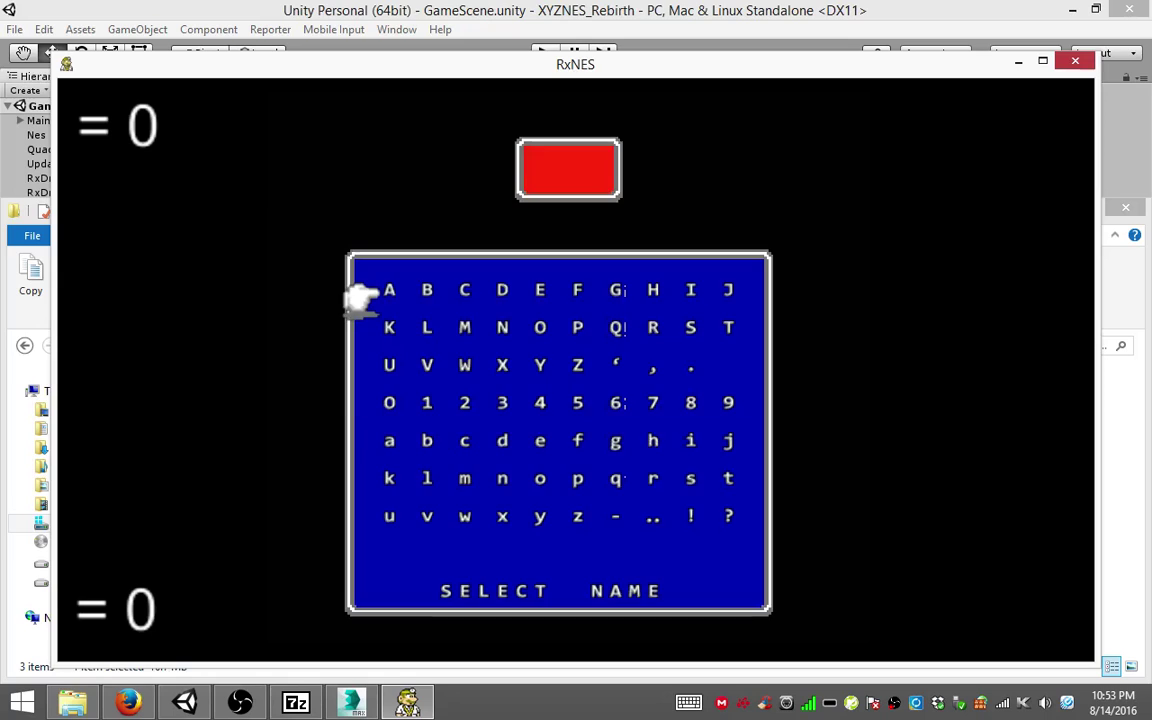
{"action": "key", "text": "Return"}
{"action": "key", "text": "Return"}
{"action": "key", "text": "Down"}
{"action": "key", "text": "Return"}
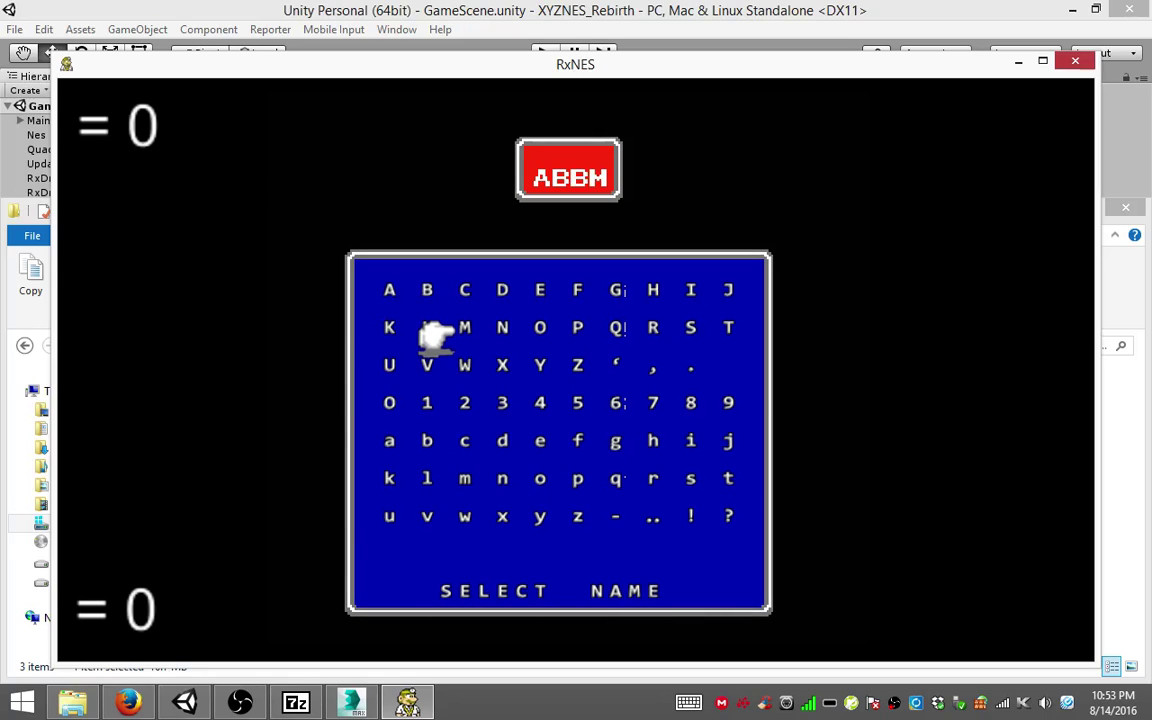
{"action": "key", "text": "Down"}
{"action": "key", "text": "Right"}
{"action": "key", "text": "Return"}
{"action": "key", "text": "Down"}
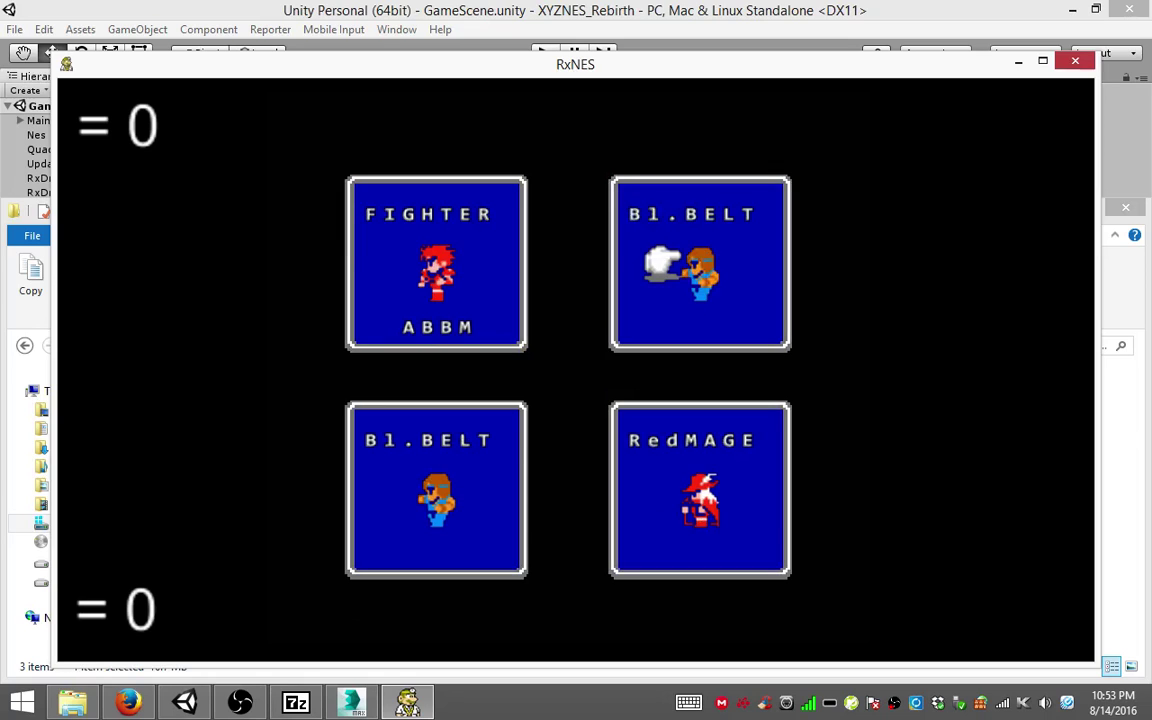
{"action": "key", "text": "Down"}
Step: Name the White Mage CDON and the third character ABBB
{"action": "key", "text": "Return"}
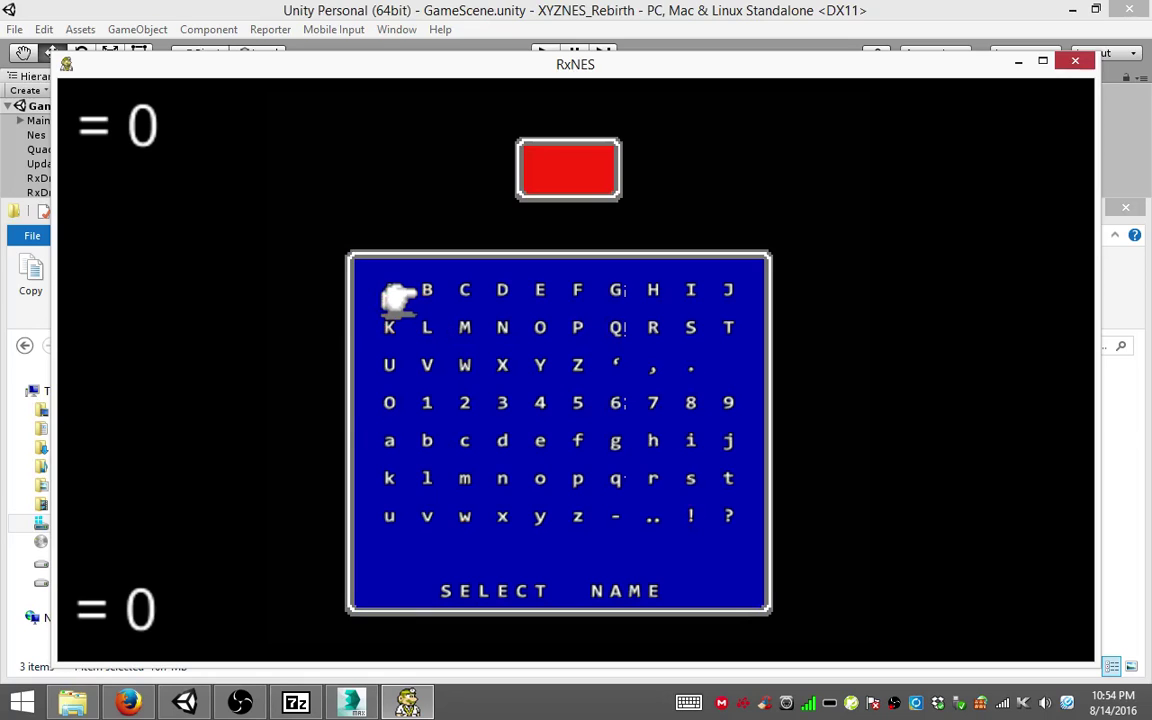
{"action": "key", "text": "Right"}
{"action": "key", "text": "Return"}
{"action": "key", "text": "Right"}
{"action": "key", "text": "Down"}
{"action": "key", "text": "Right"}
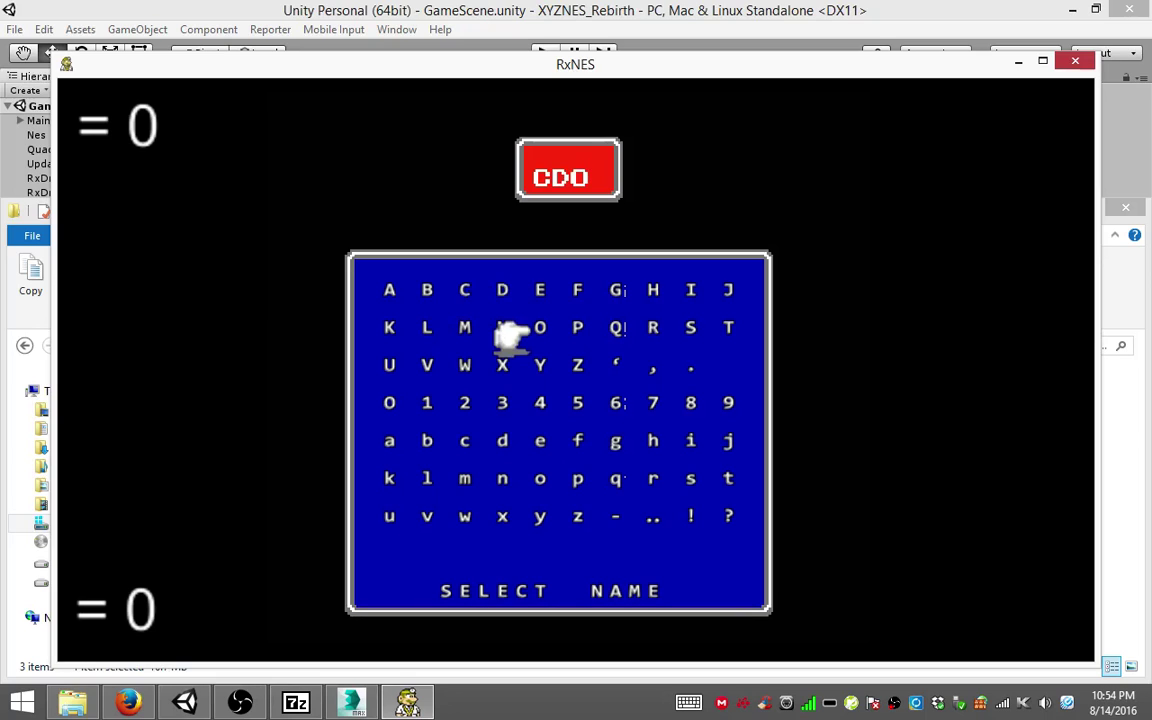
{"action": "key", "text": "Left"}
{"action": "key", "text": "Return"}
{"action": "key", "text": "Return"}
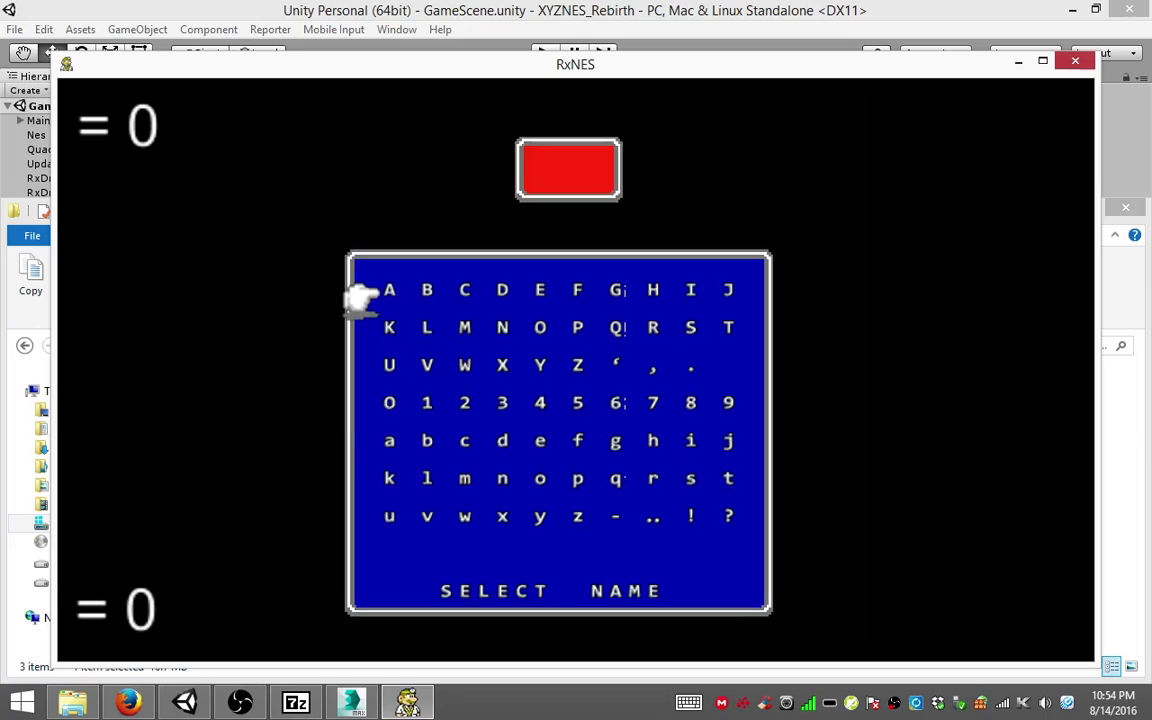
{"action": "key", "text": "Return"}
{"action": "key", "text": "Return"}
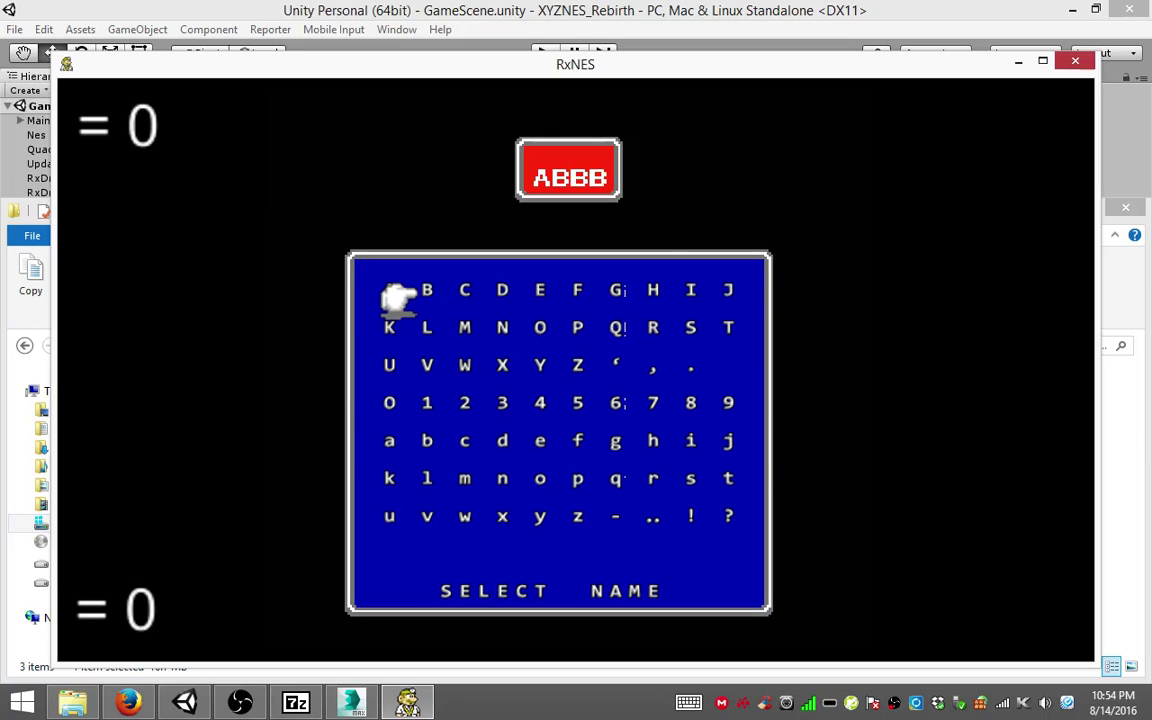
{"action": "key", "text": "Return"}
{"action": "key", "text": "Return"}
{"action": "key", "text": "Return"}
{"action": "key", "text": "Right"}
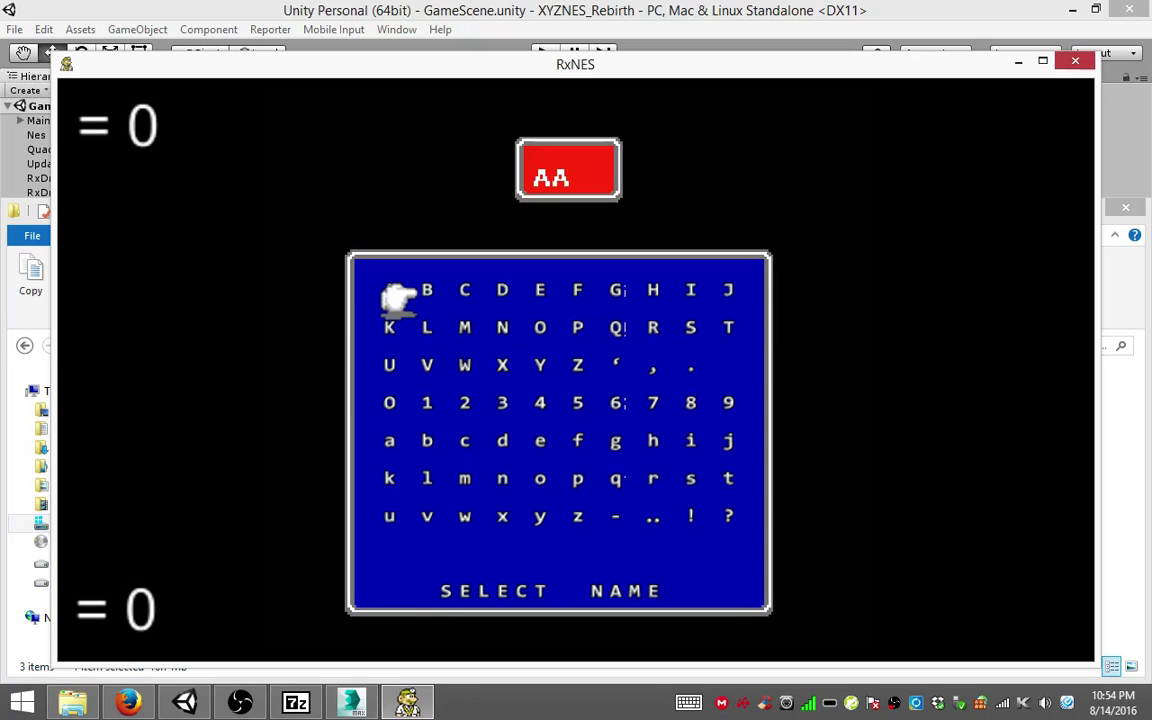
Step: Finish the party and walk from the world map into the town
{"action": "key", "text": "Return"}
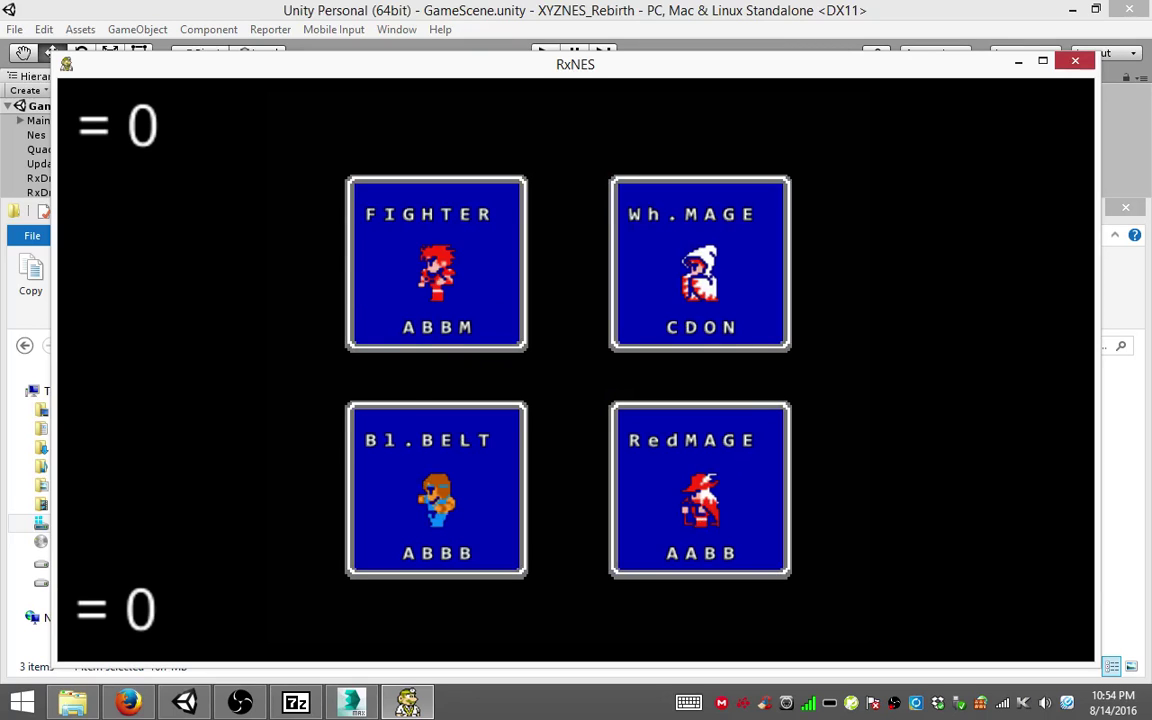
{"action": "key", "text": "Return"}
{"action": "key", "text": "Up"}
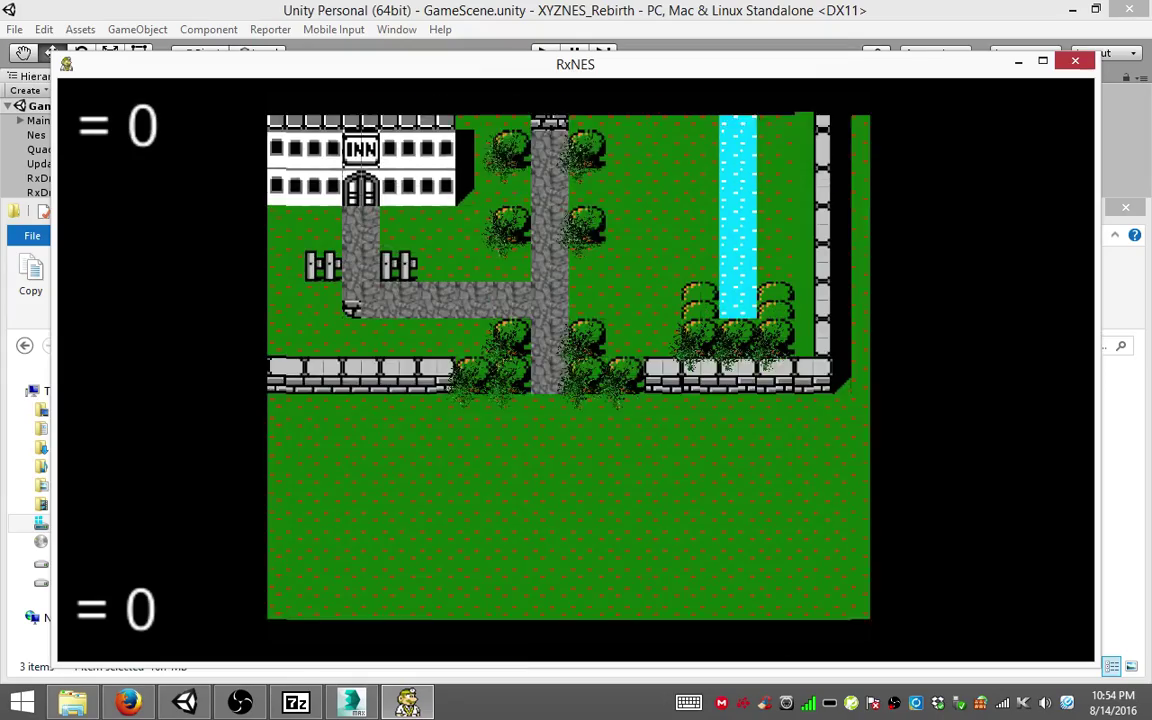
{"action": "key", "text": "Up"}
{"action": "key", "text": "Up"}
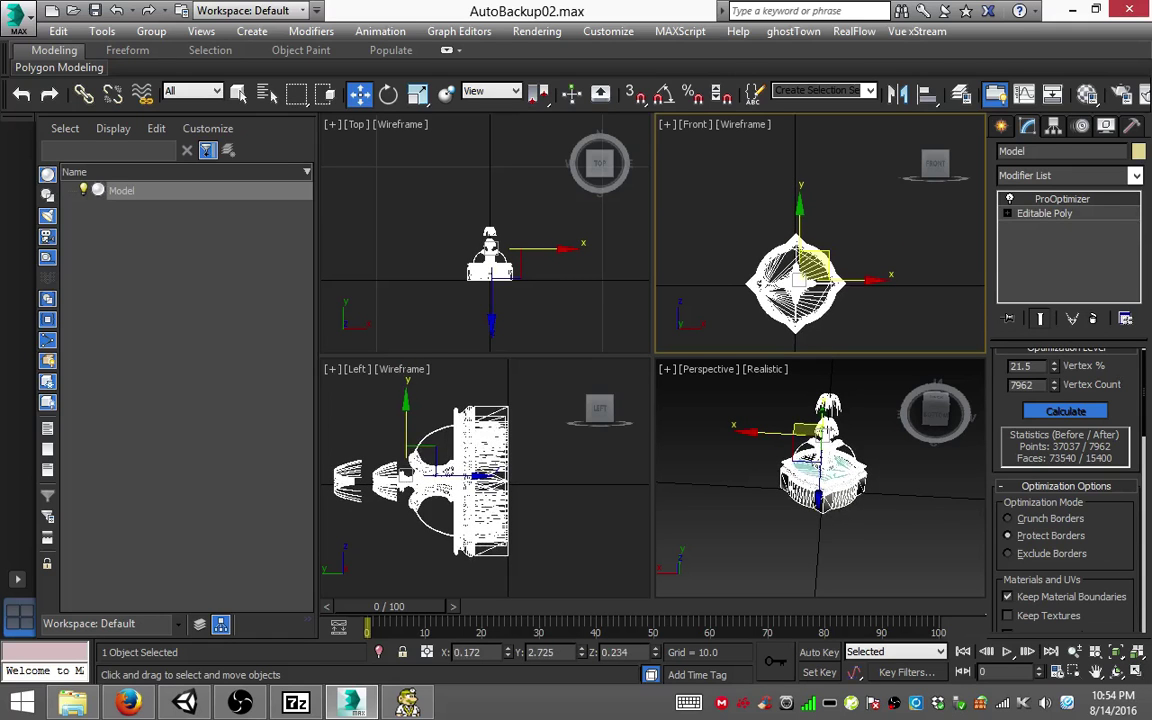
Step: Export the fountain as OBJ over 51552850_.obj in the RxNES Customs folder
{"action": "left_click", "coordinate": [17, 15]}
{"action": "left_click", "coordinate": [40, 300]}
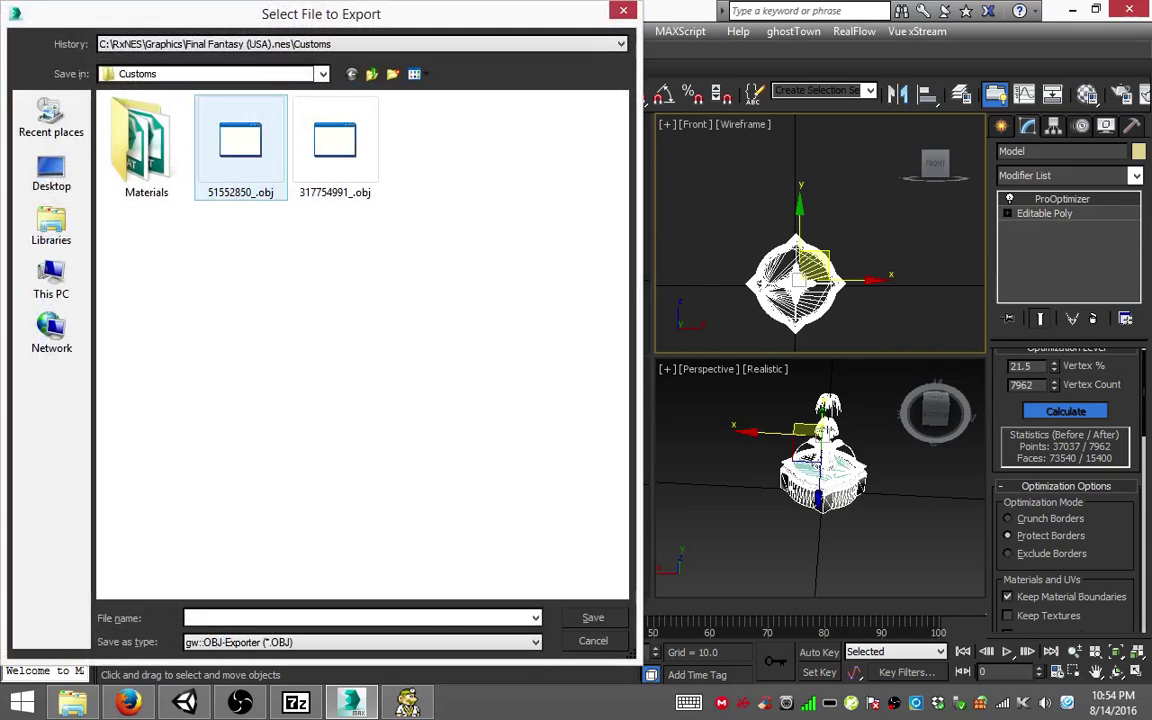
{"action": "double_click", "coordinate": [240, 145]}
{"action": "key", "text": "Return"}
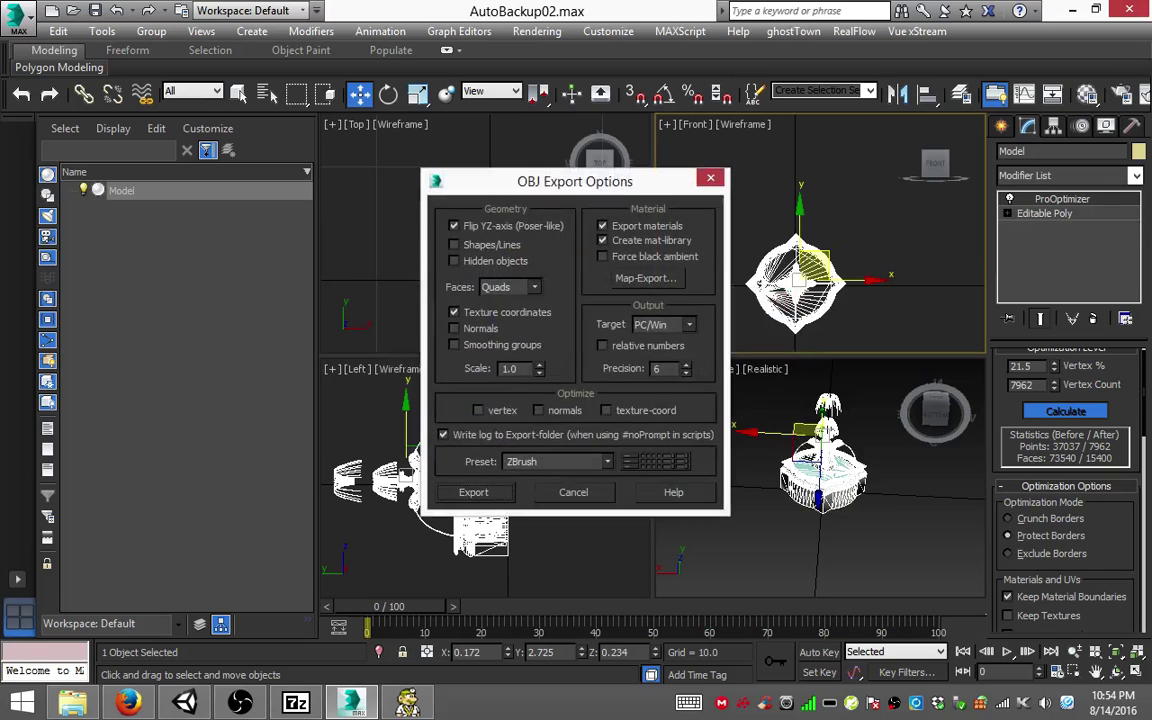
{"action": "key", "text": "Return"}
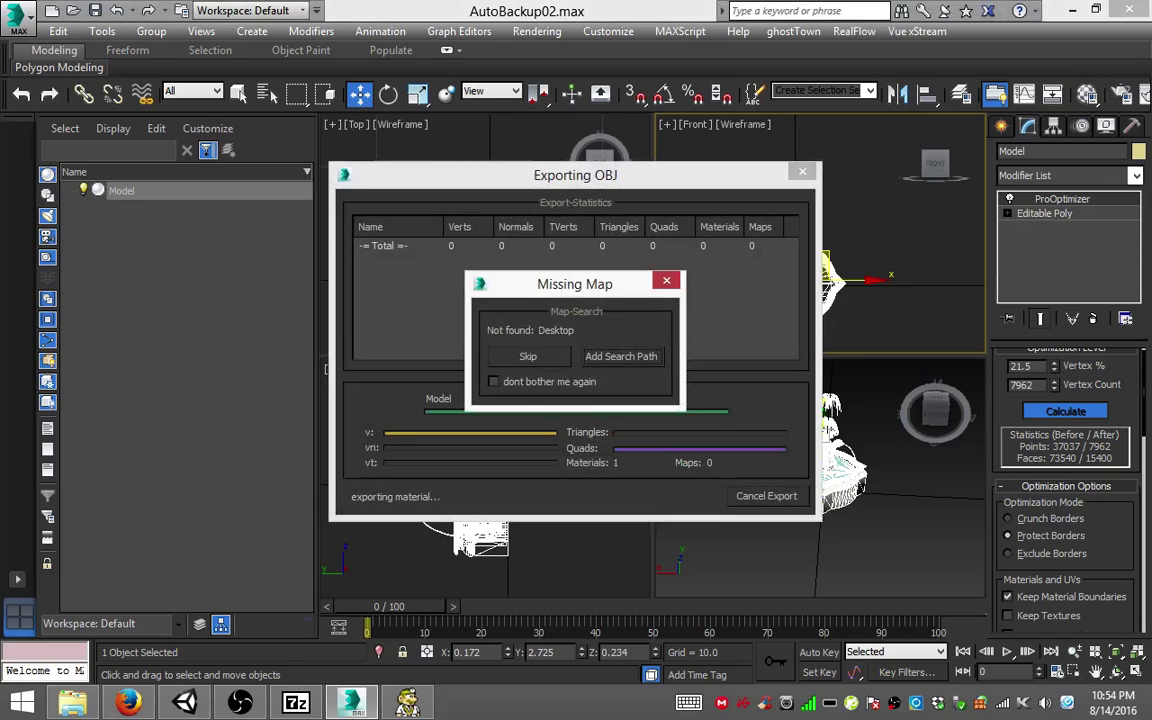
{"action": "key", "text": "Return"}
{"action": "key", "text": "Return"}
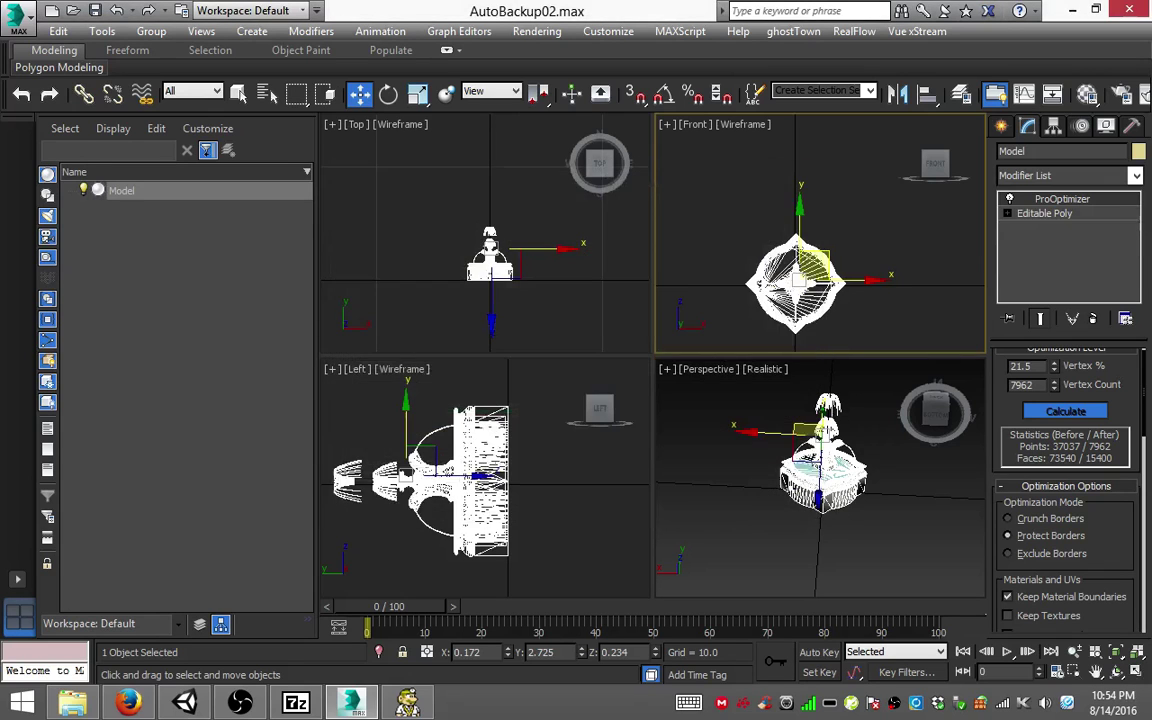
Step: Export it again over 51552850_.obj in the XYZNES_Rebirth Customs folder, picked from History
{"action": "left_click", "coordinate": [14, 14]}
{"action": "left_click", "coordinate": [40, 303]}
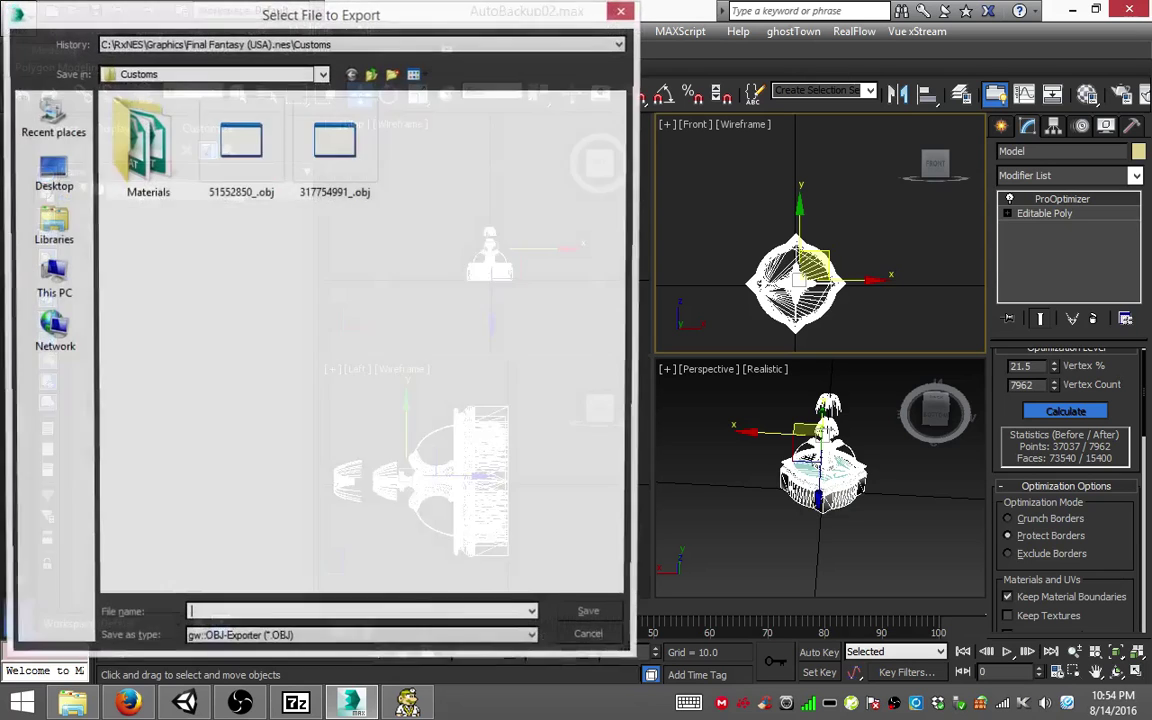
{"action": "left_click", "coordinate": [620, 44]}
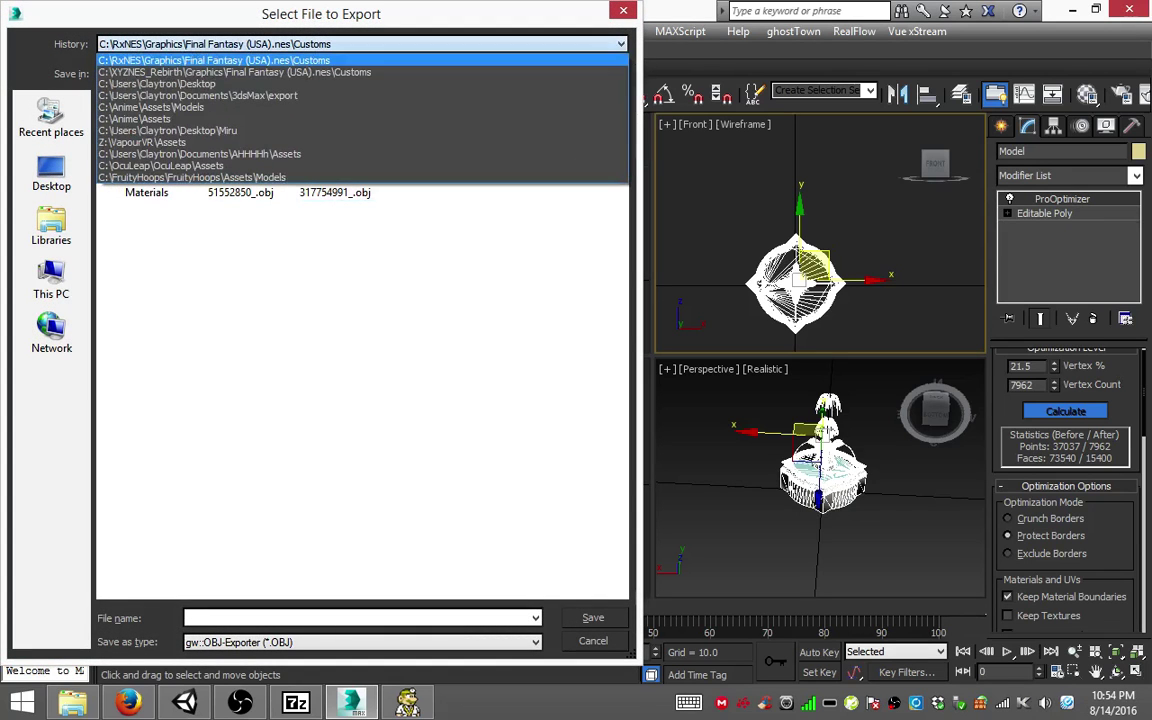
{"action": "left_click", "coordinate": [200, 67]}
{"action": "left_click", "coordinate": [240, 145]}
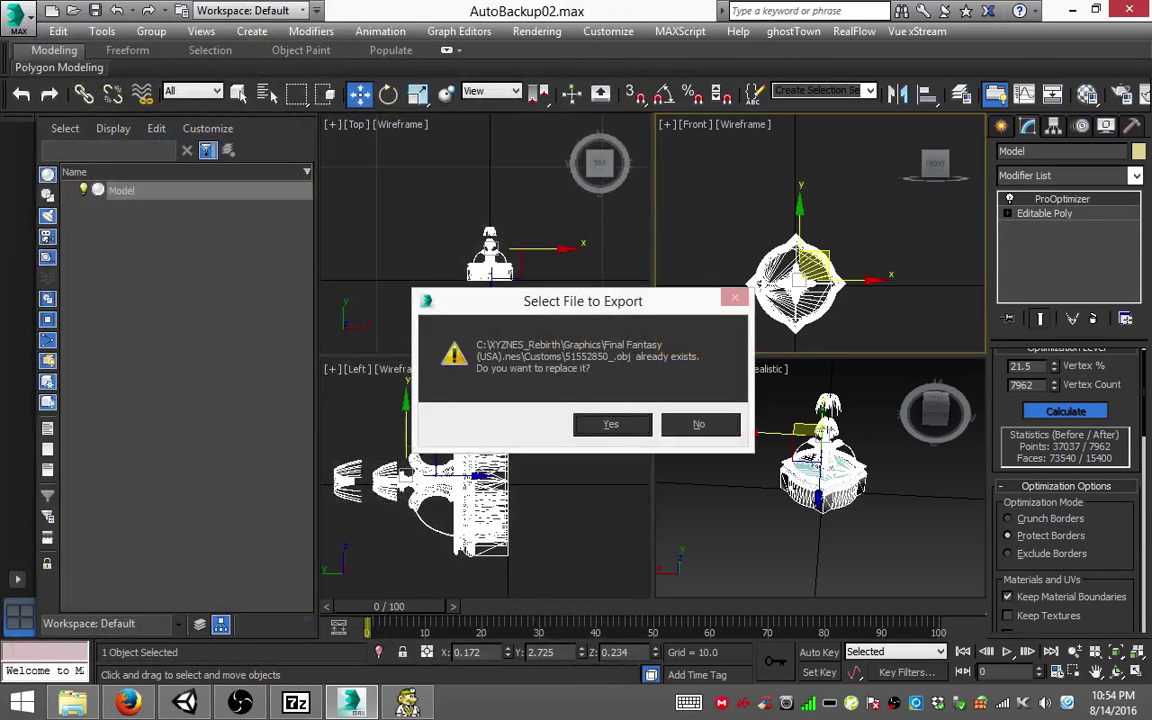
{"action": "key", "text": "Return"}
{"action": "key", "text": "Return"}
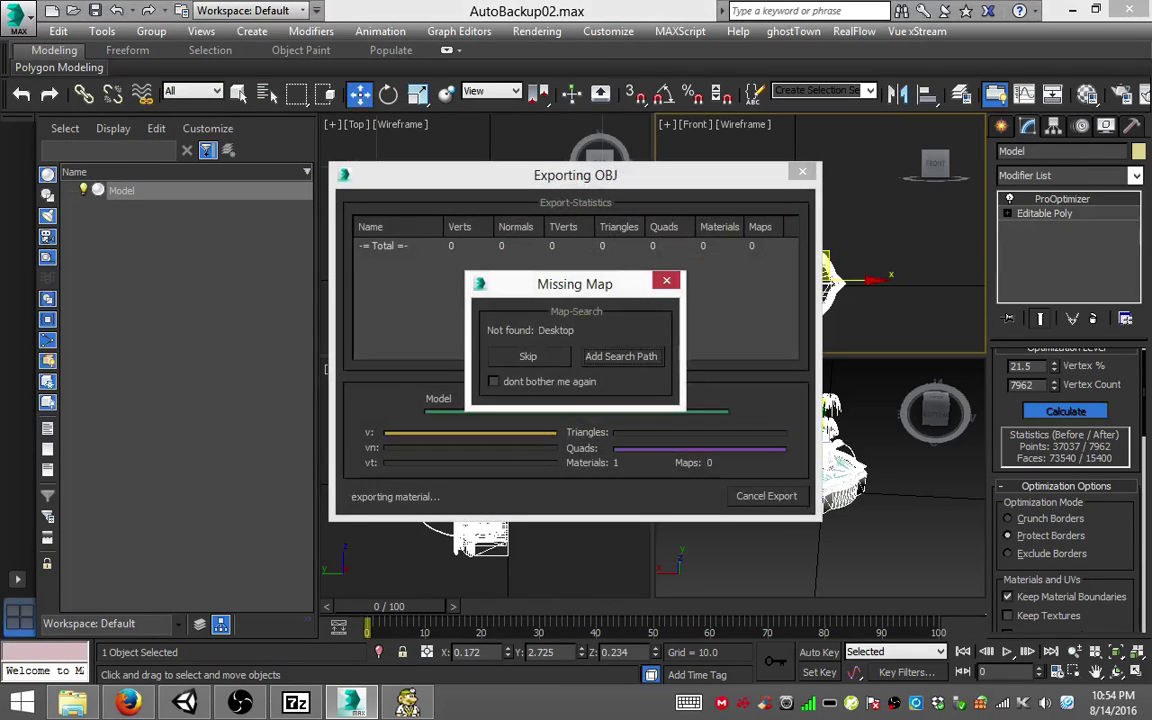
{"action": "key", "text": "Return"}
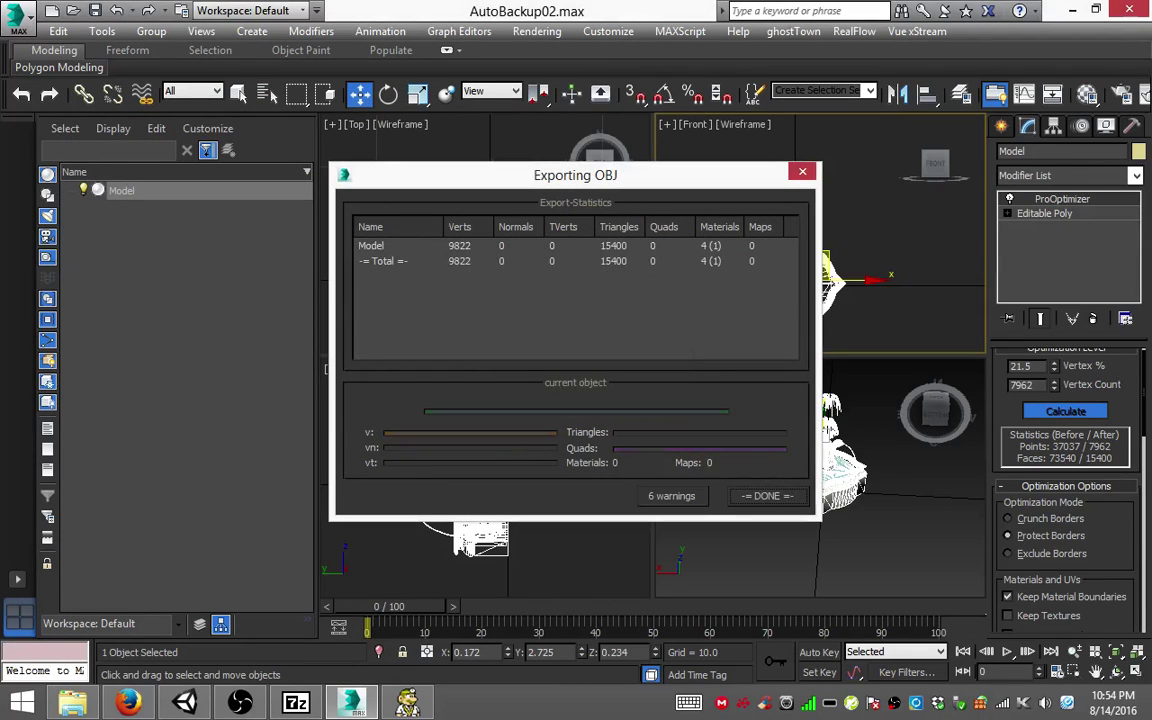
{"action": "key", "text": "Return"}
Step: Close the running RxNES game, relaunch RxNES.exe, and press Play in the Configuration dialog
{"action": "left_click", "coordinate": [407, 703]}
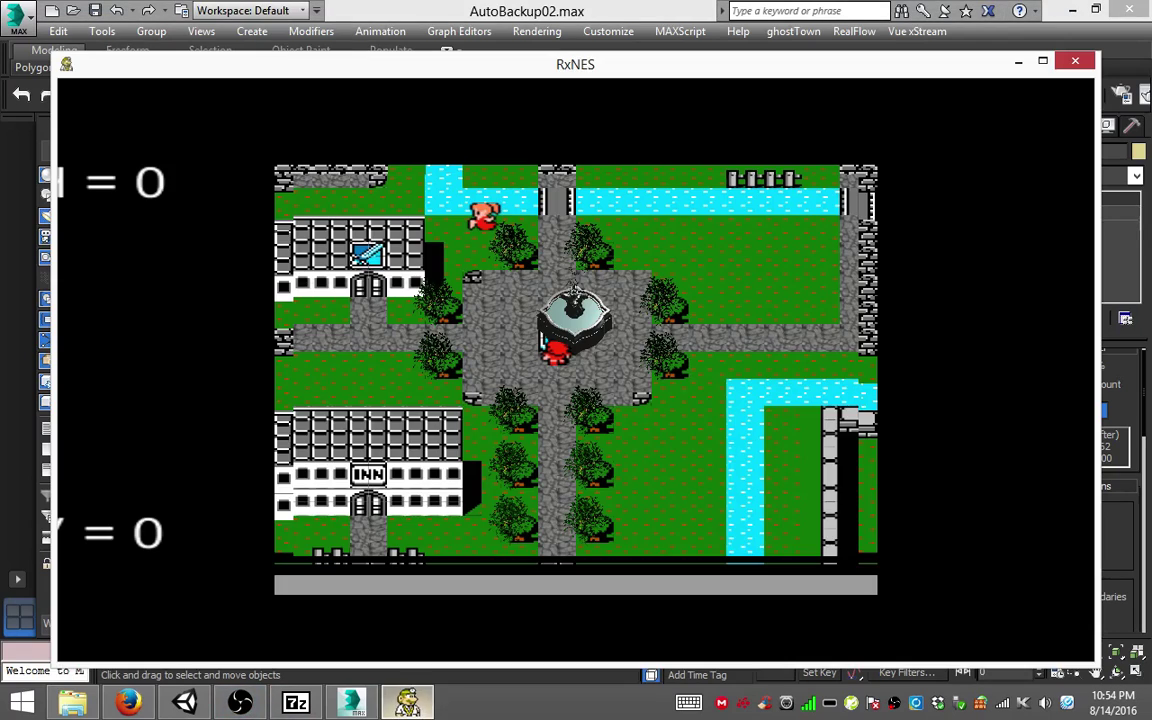
{"action": "key", "text": "alt+F4"}
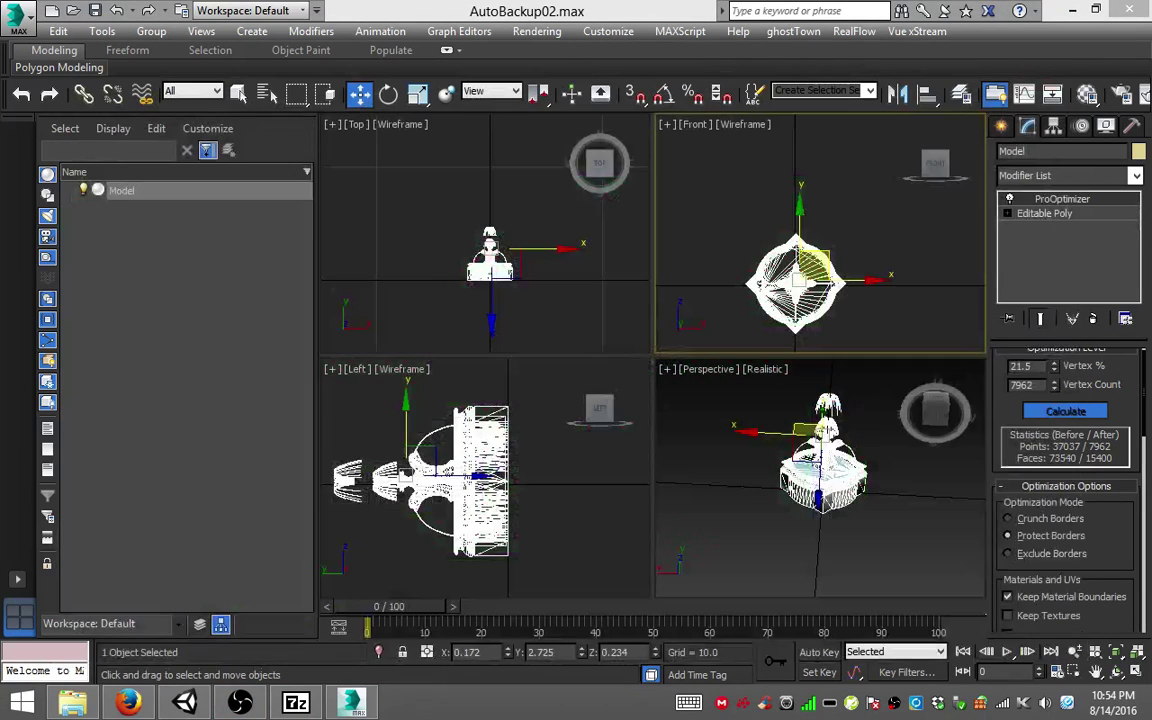
{"action": "key", "text": "Return"}
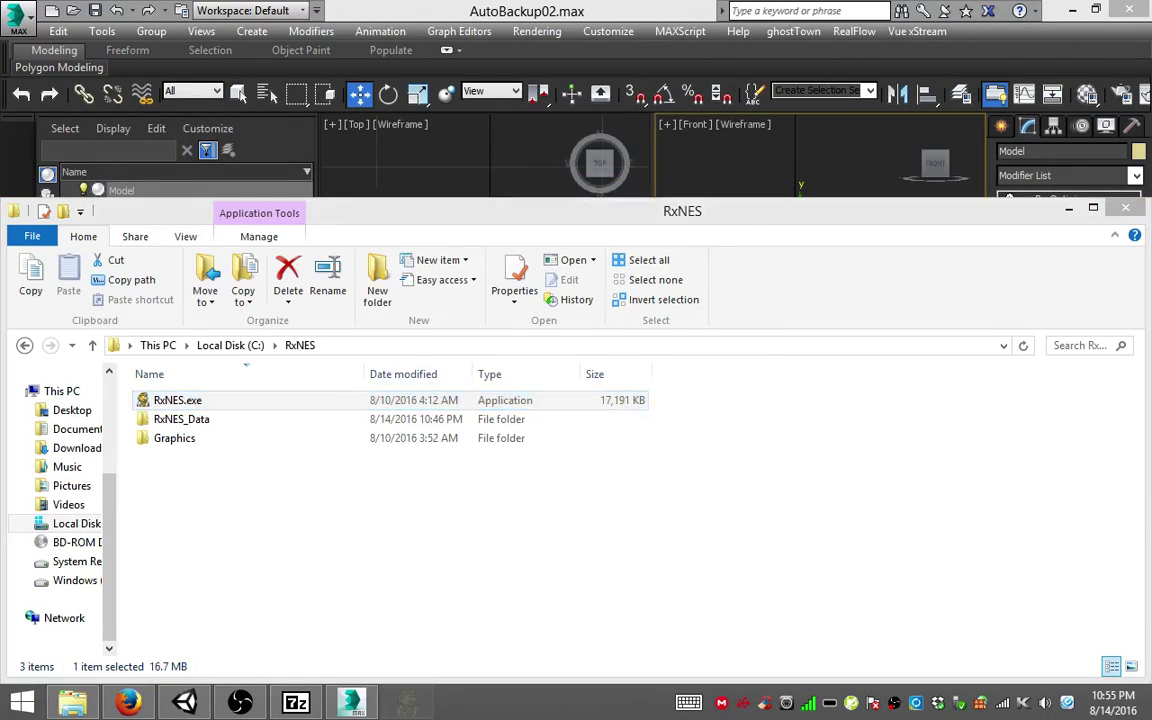
{"action": "key", "text": "Return"}
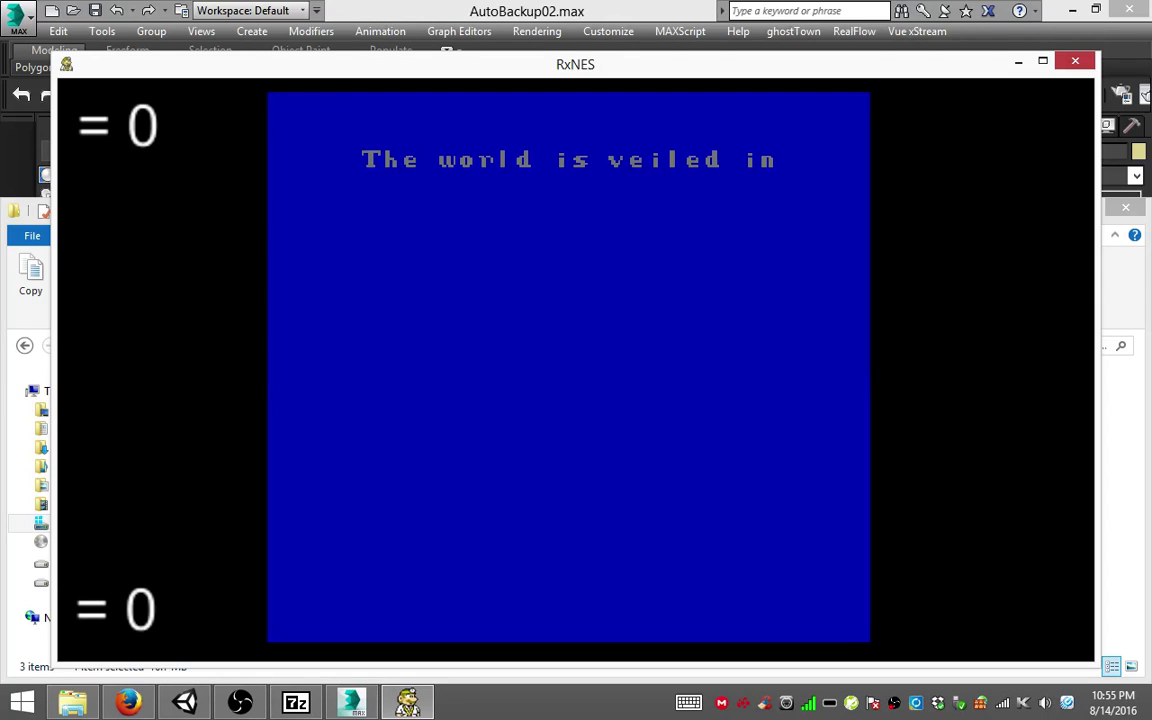
Step: Skip the prologue and create a FIGHTER named AAAA and a THIEF named ABBB
{"action": "key", "text": "Return"}
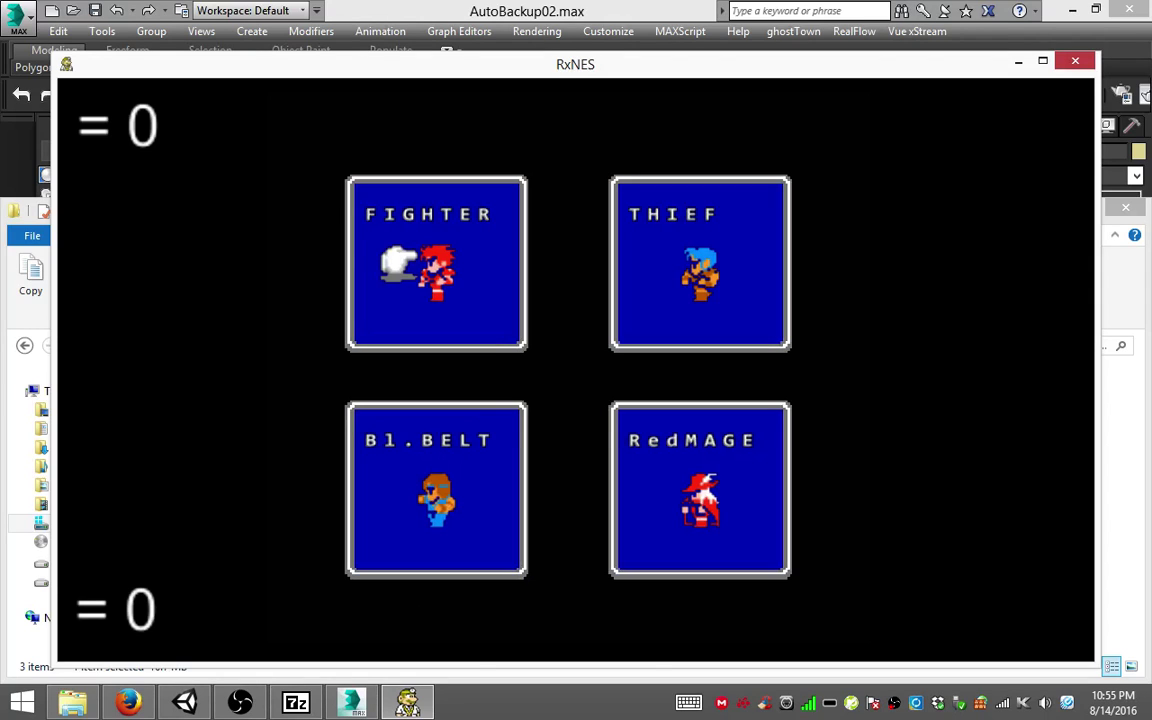
{"action": "key", "text": "Return"}
{"action": "key", "text": "x"}
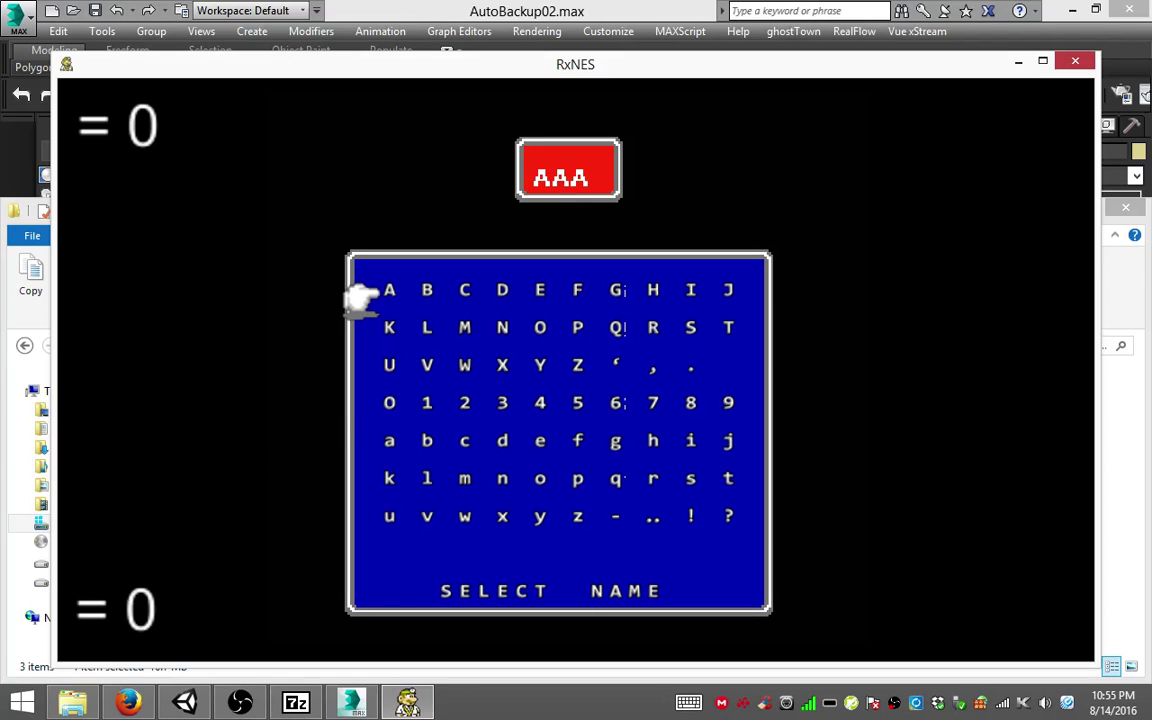
{"action": "key", "text": "x"}
{"action": "key", "text": "x"}
{"action": "key", "text": "x"}
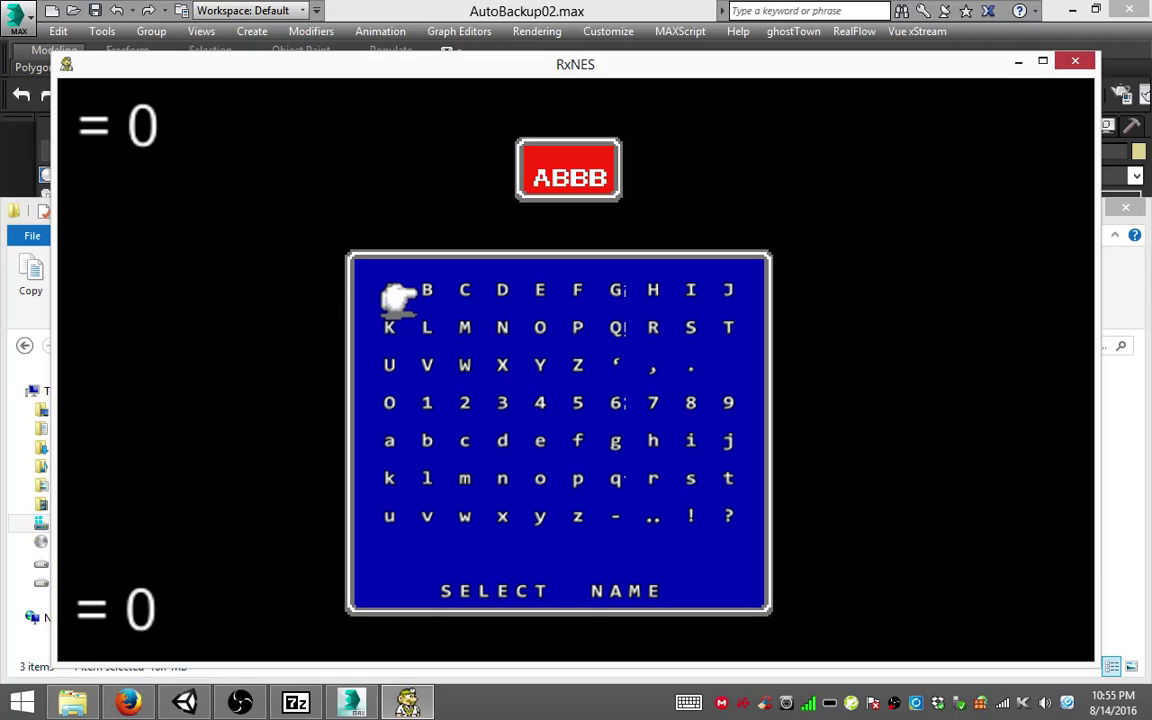
{"action": "key", "text": "x"}
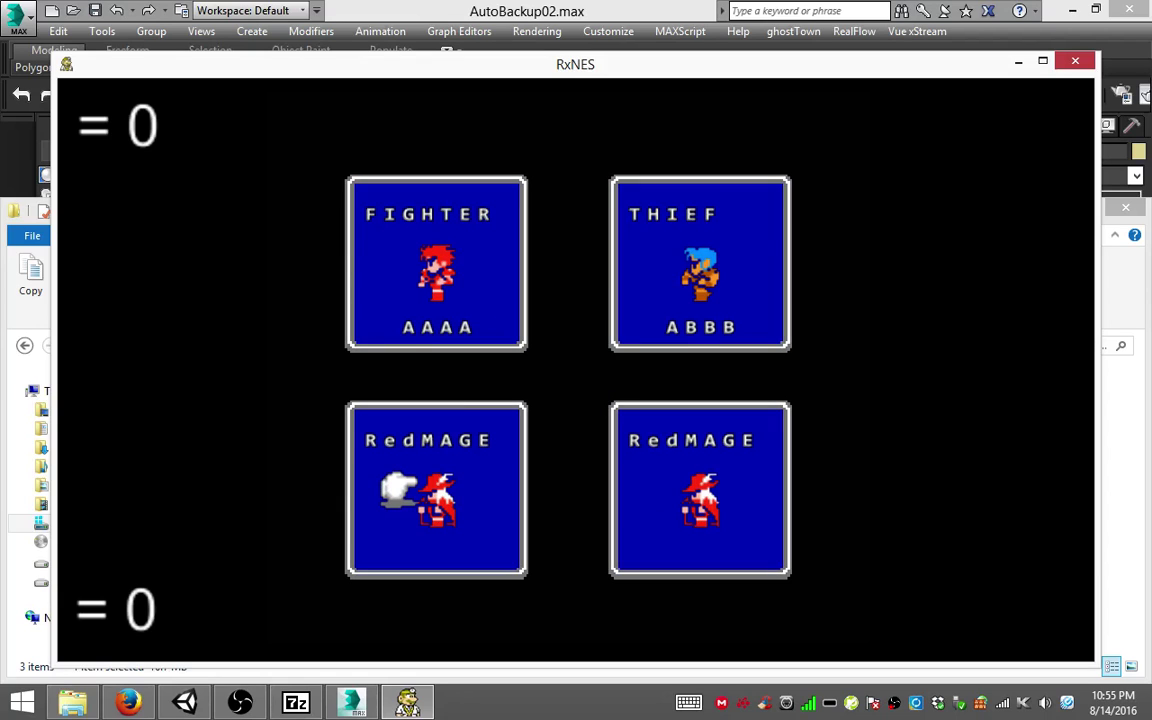
Step: Add a RedMAGE named BBBB and a Wh.MAGE named BCCC, then walk into the castle town
{"action": "key", "text": "x"}
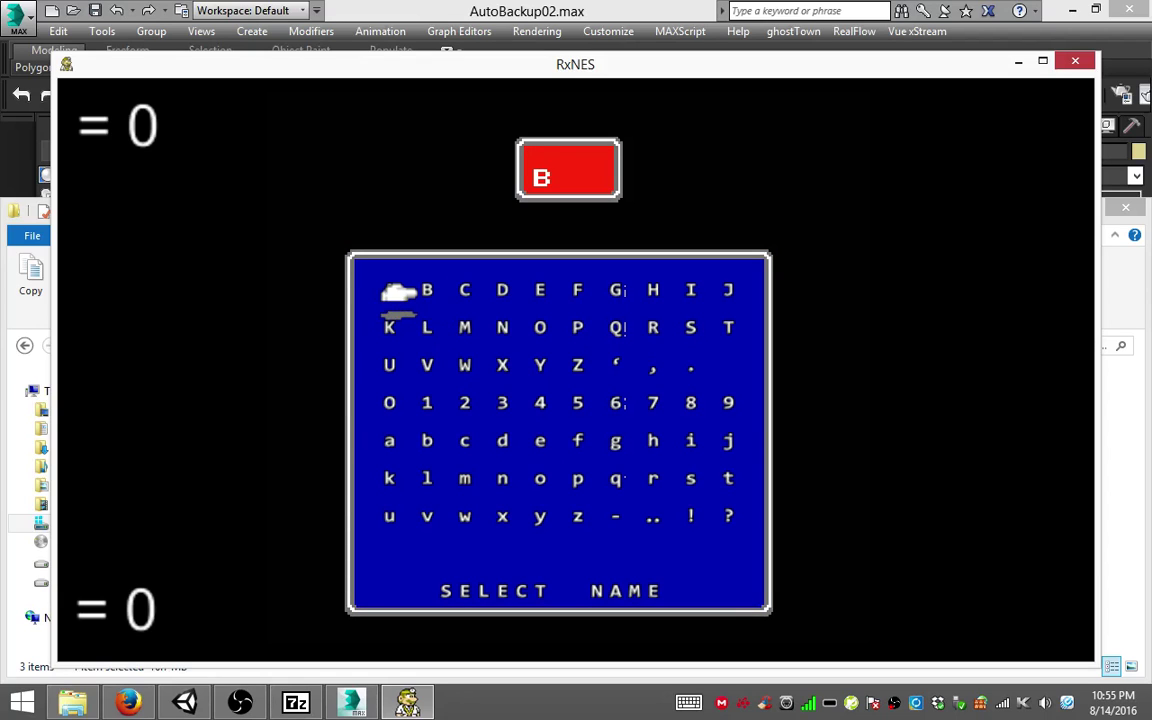
{"action": "key", "text": "x"}
{"action": "key", "text": "x"}
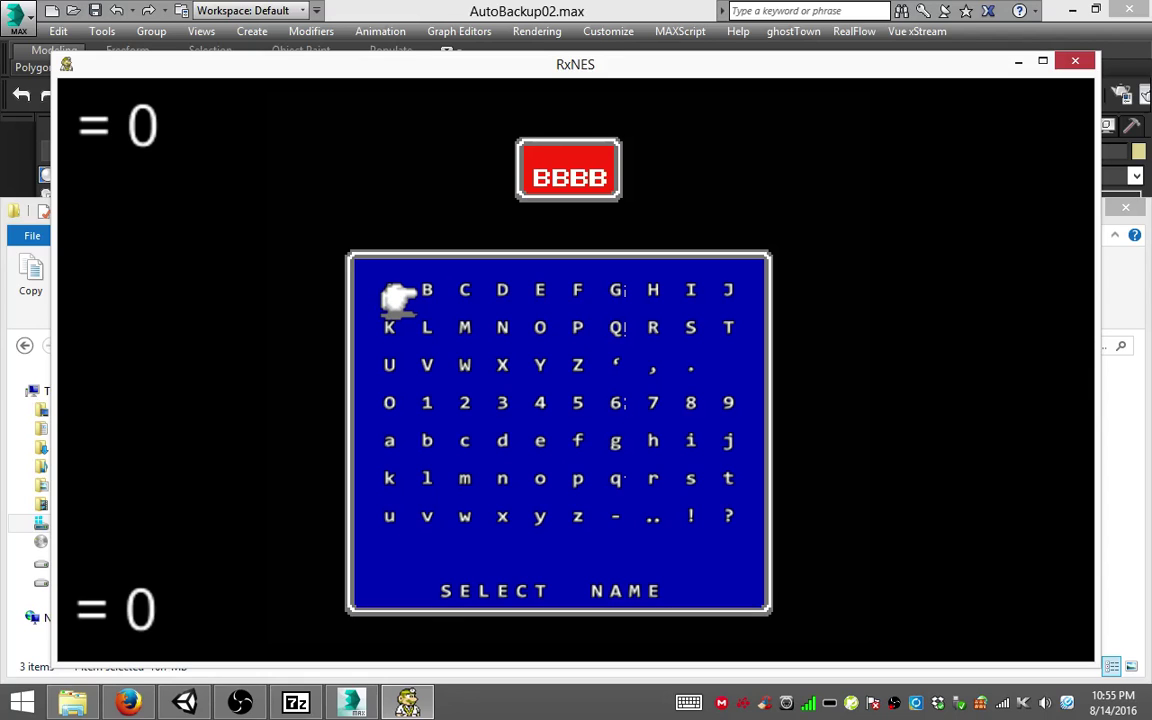
{"action": "key", "text": "x"}
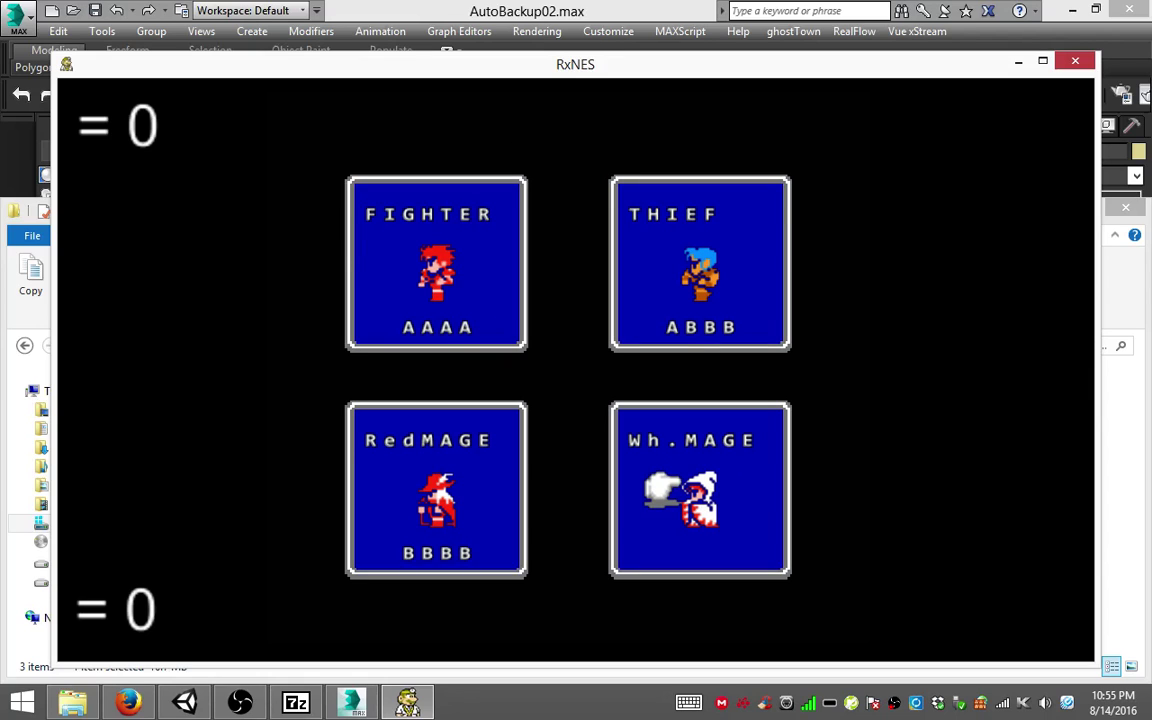
{"action": "key", "text": "x"}
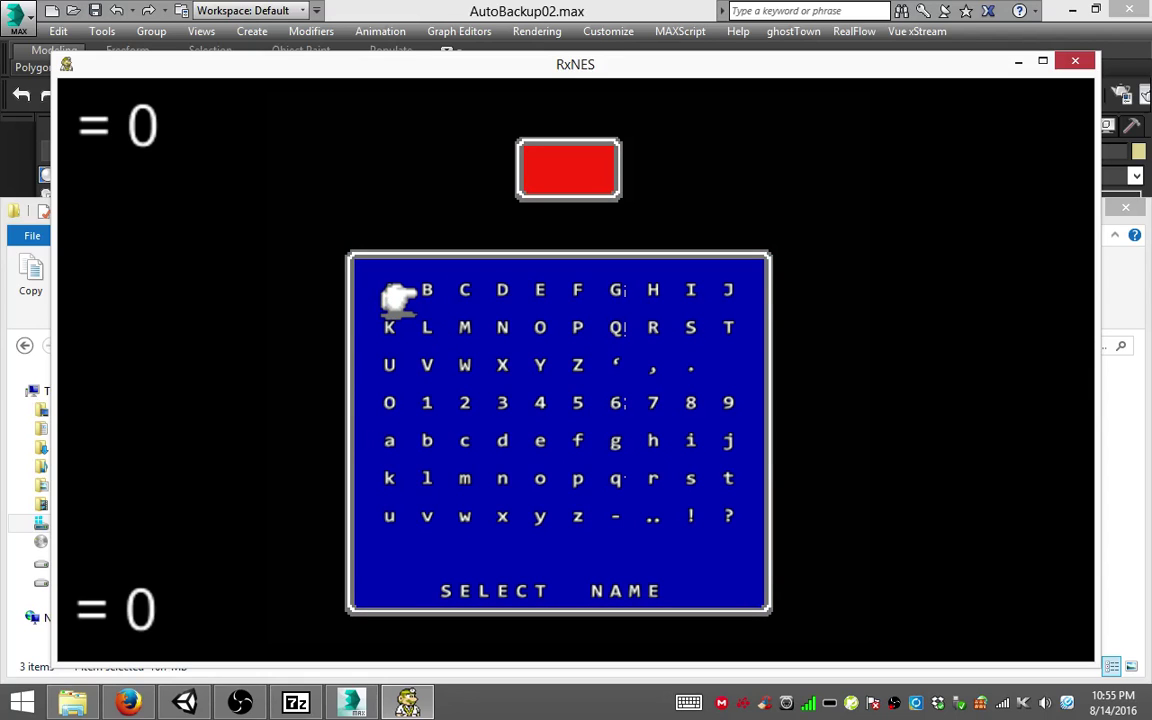
{"action": "key", "text": "Right"}
{"action": "key", "text": "x"}
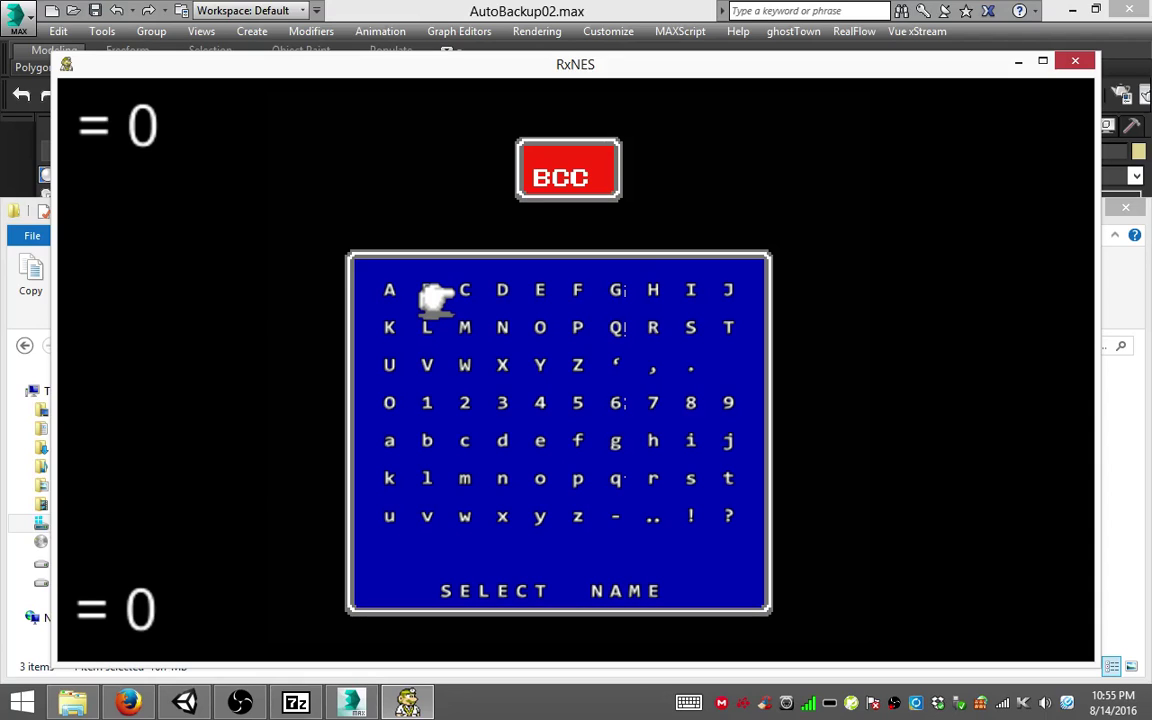
{"action": "key", "text": "x"}
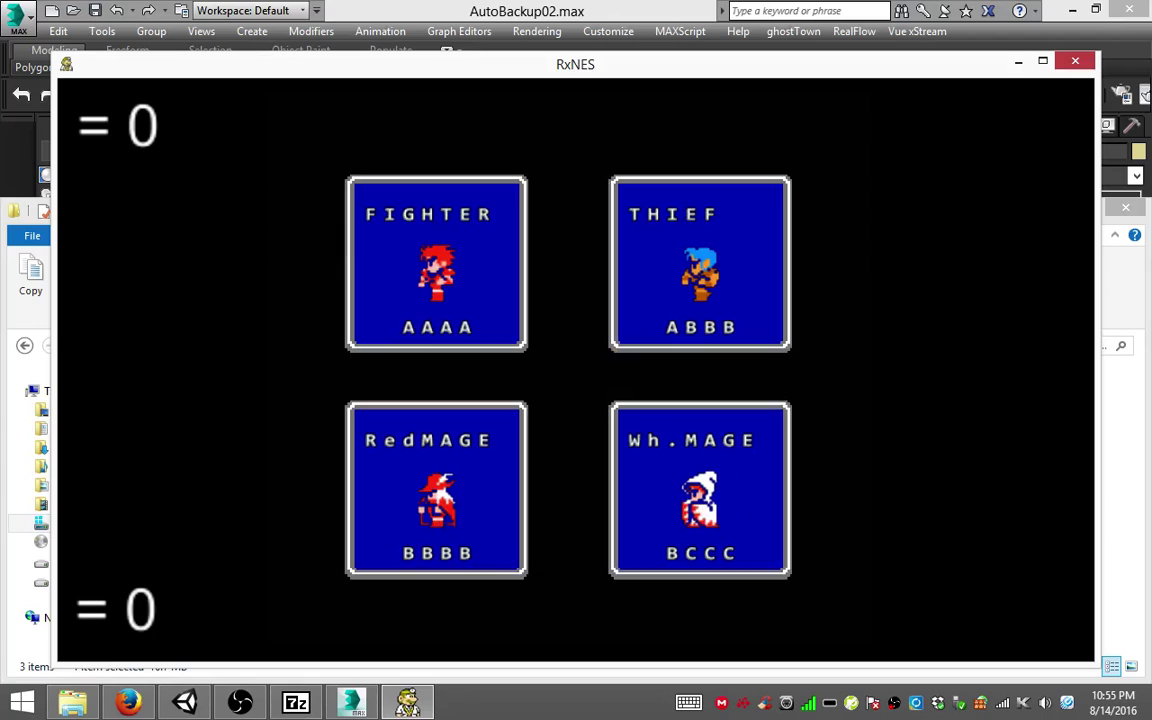
{"action": "key", "text": "Up"}
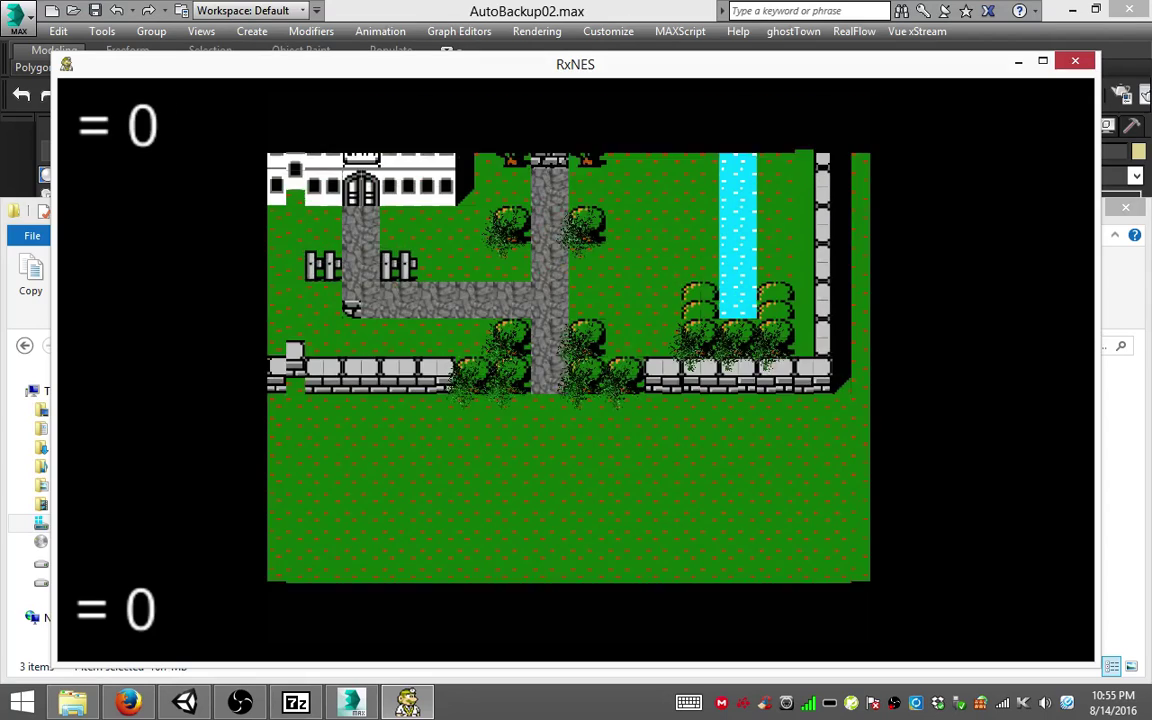
{"action": "key", "text": "Up"}
{"action": "key", "text": "Up"}
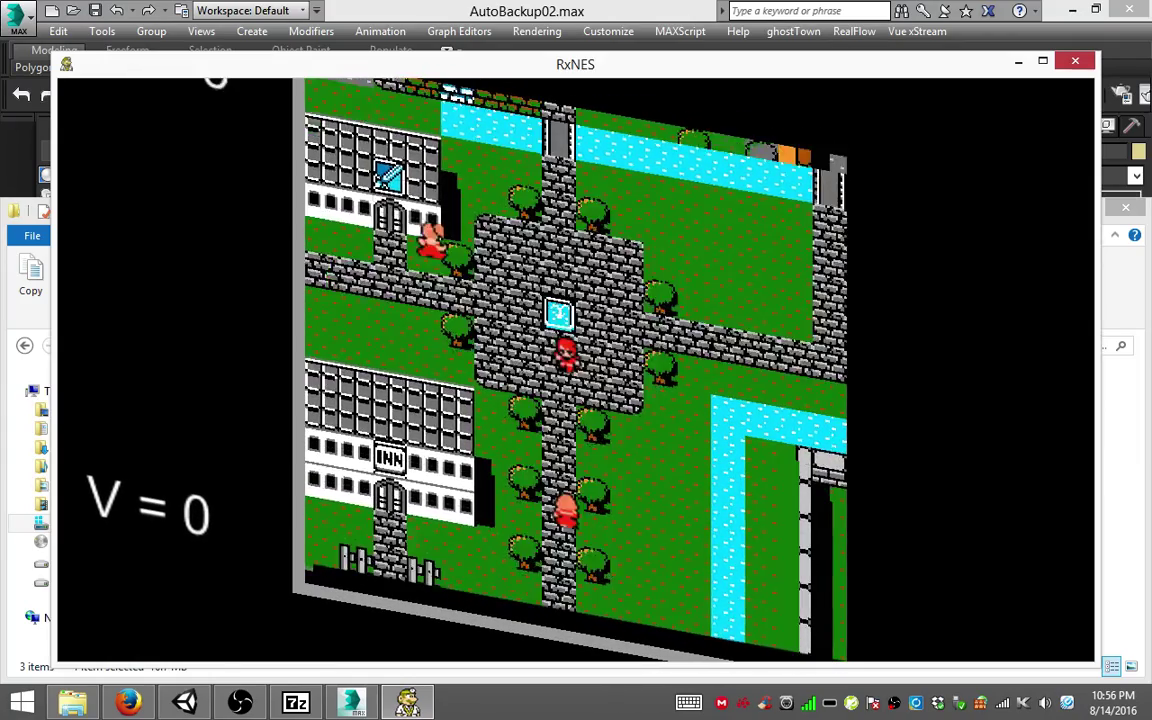
Step: Walk the party around the fountain and south past the Inn, ending beside the fountain
{"action": "key", "text": "Up"}
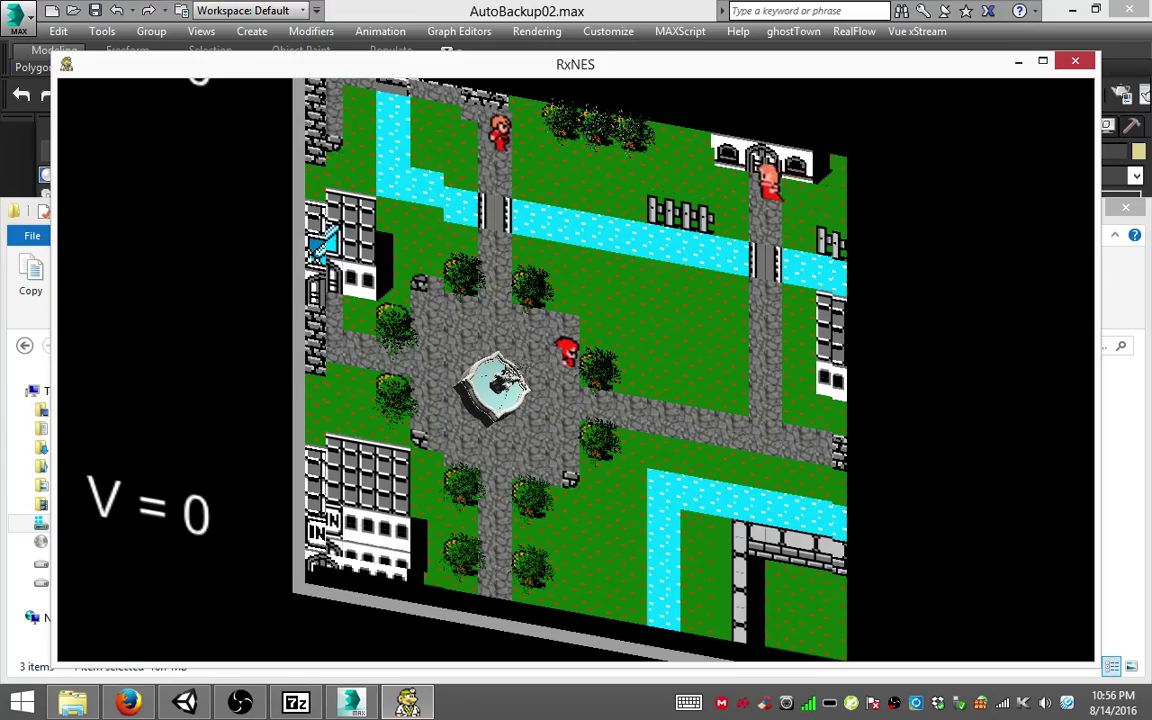
{"action": "key", "text": "Right"}
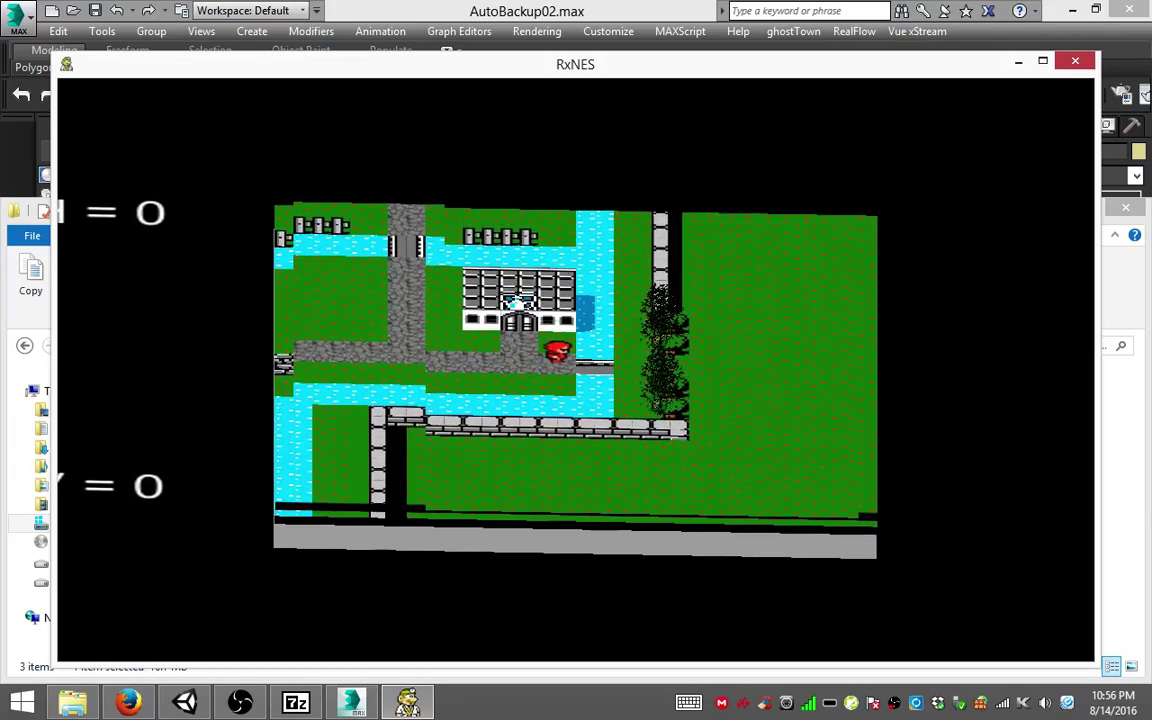
{"action": "key", "text": "Left"}
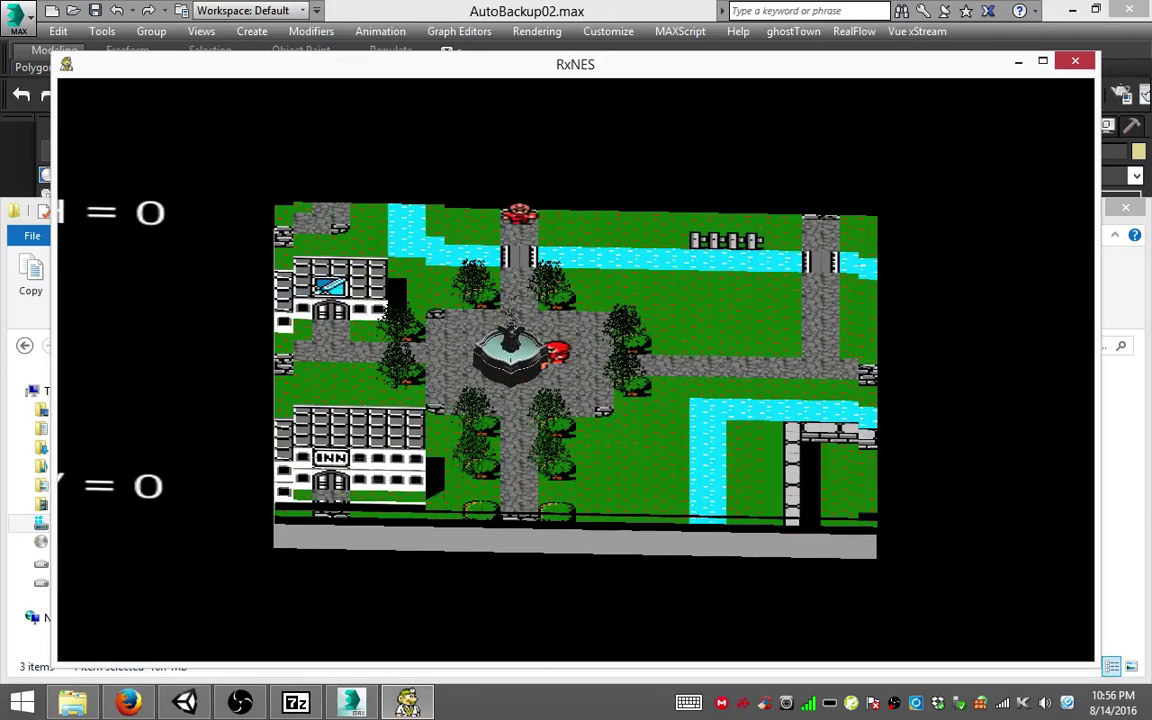
{"action": "key", "text": "Down"}
{"action": "key", "text": "Left"}
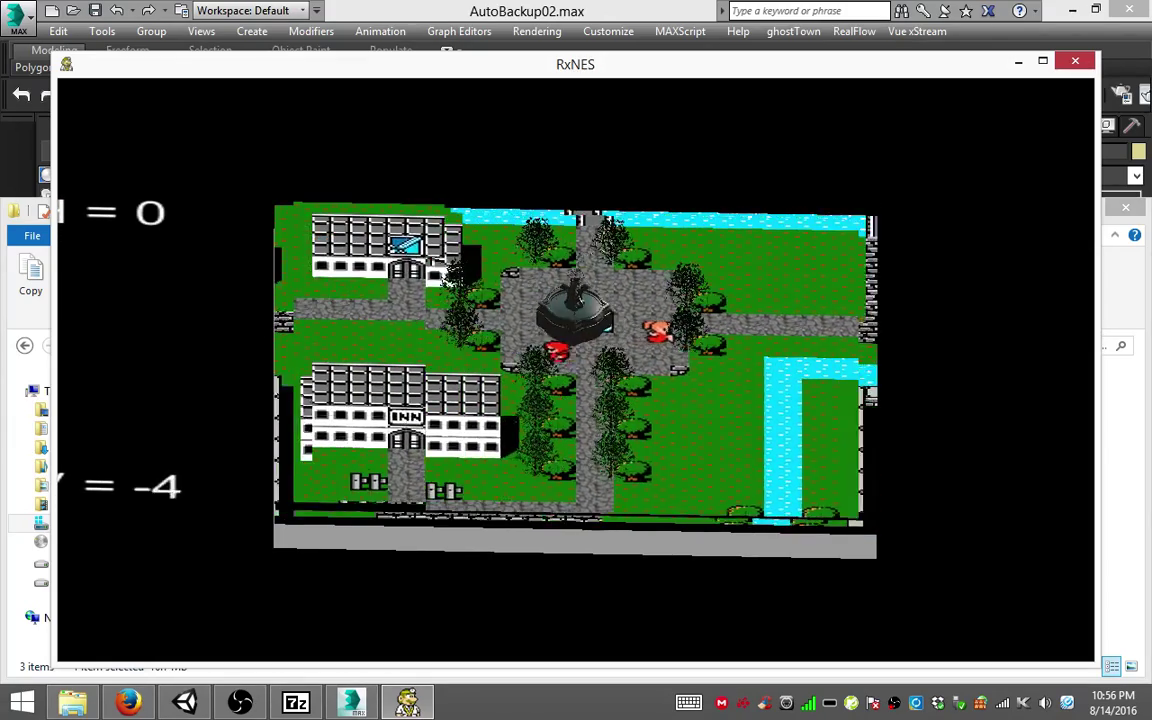
{"action": "key", "text": "Right"}
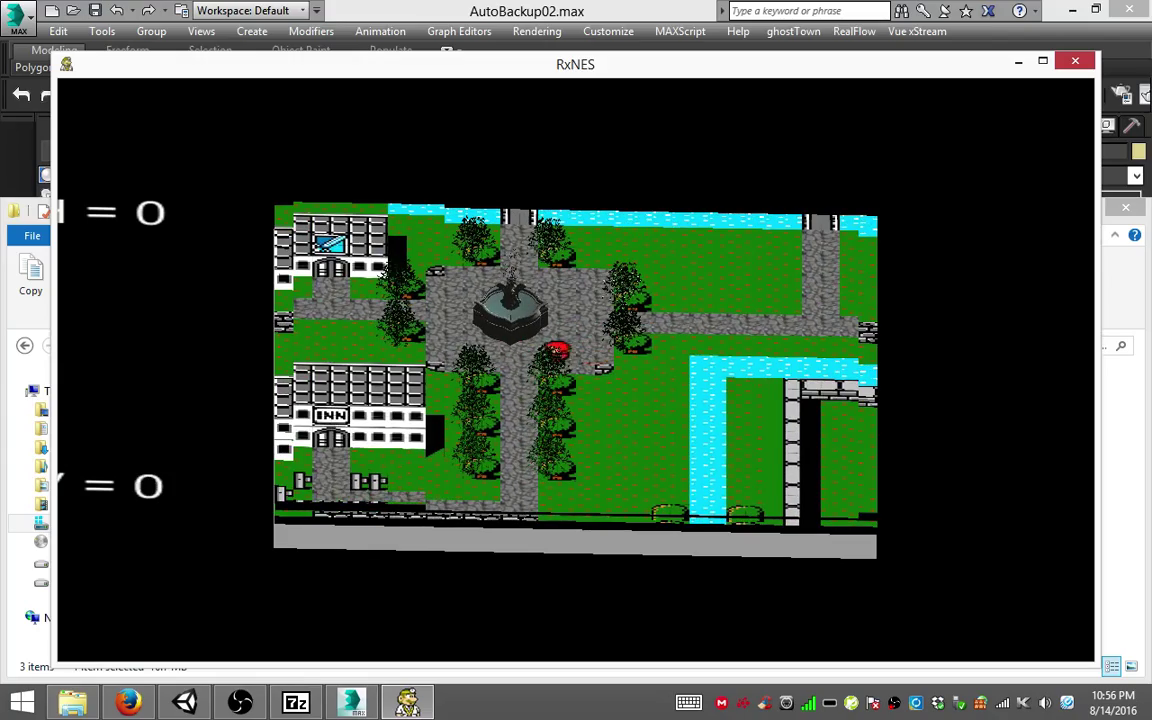
{"action": "key", "text": "Down"}
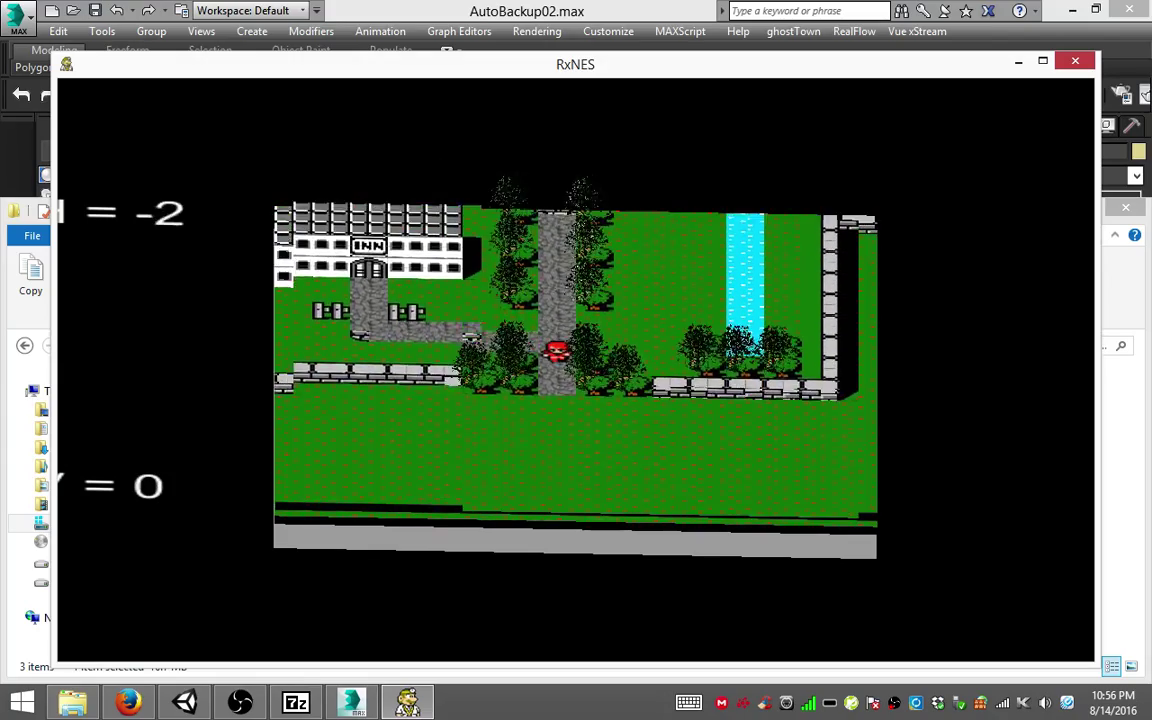
{"action": "key", "text": "Up"}
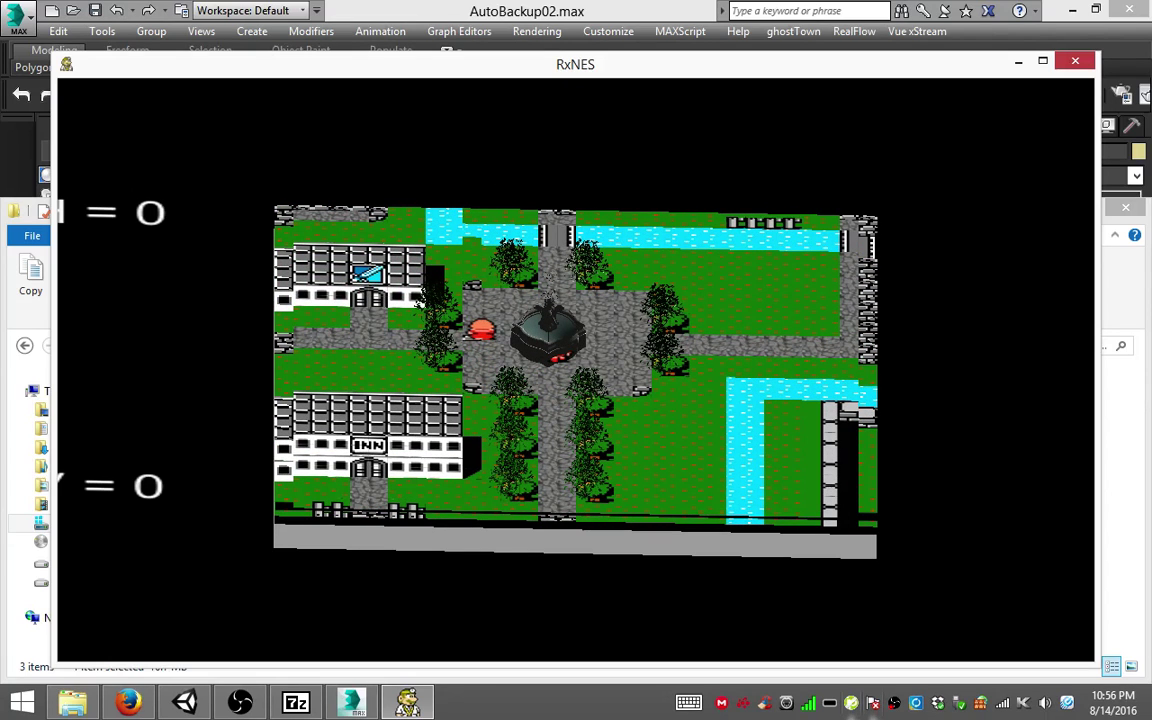
{"action": "key", "text": "Down"}
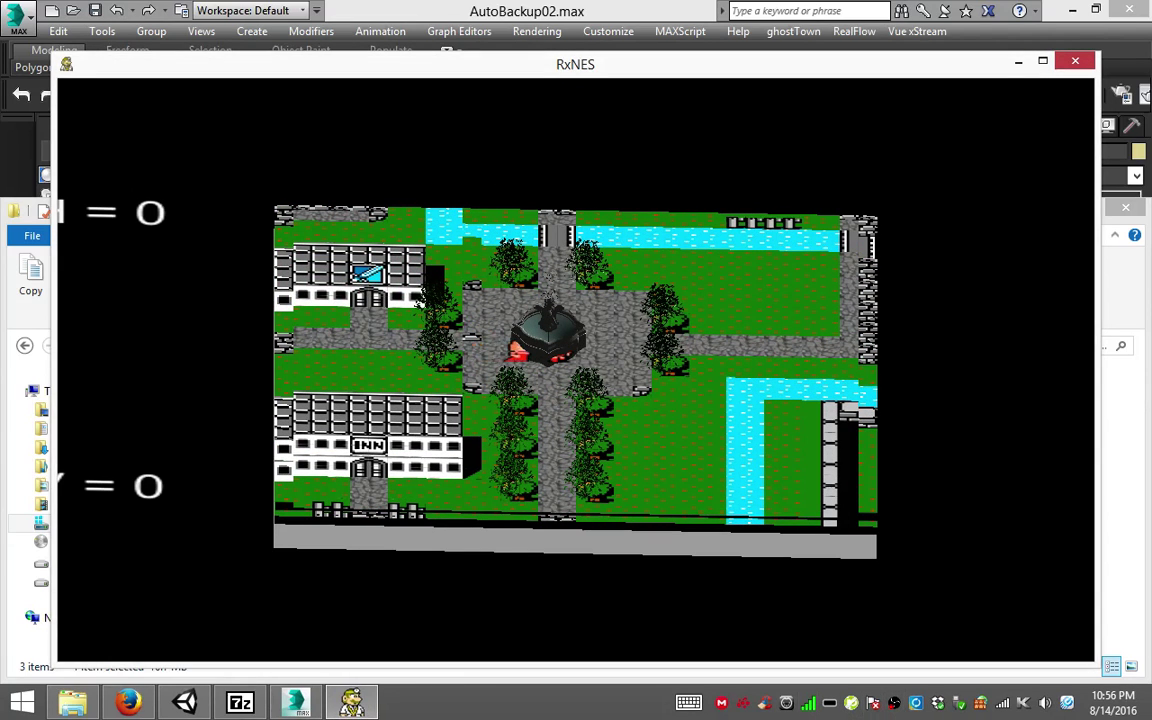